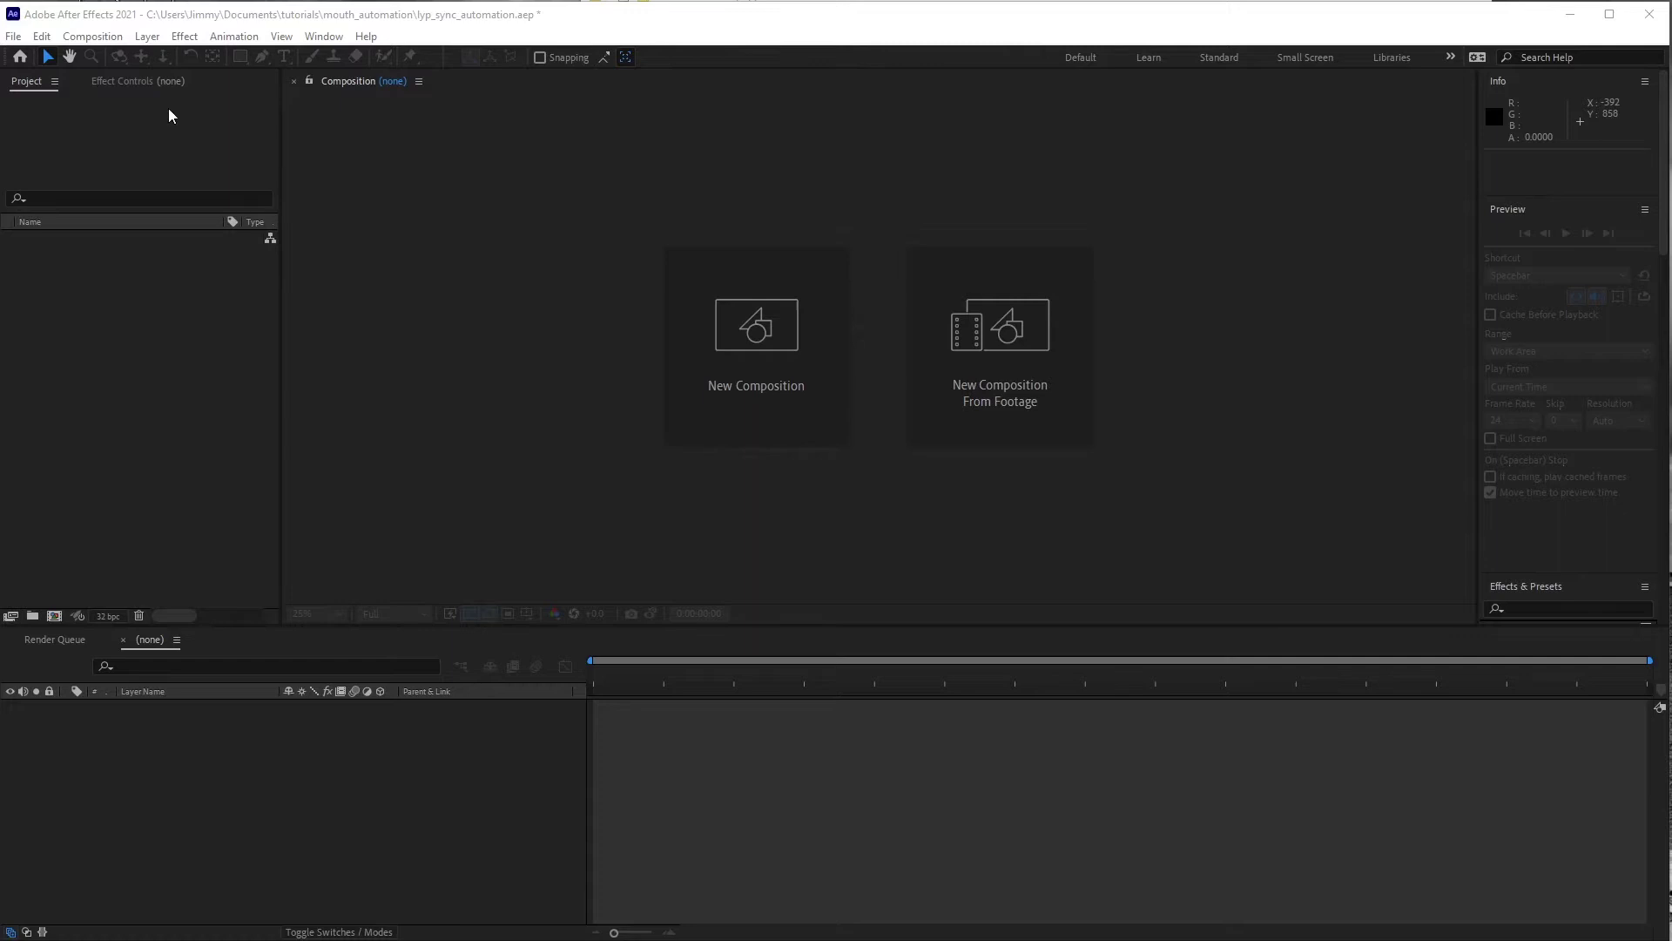
- Create an HDTV 1080 24 composition (1920×1080, 24 fps) named lip_sync with a Medium Lime Green background
{"action": "left_click", "coordinate": [96, 36]}
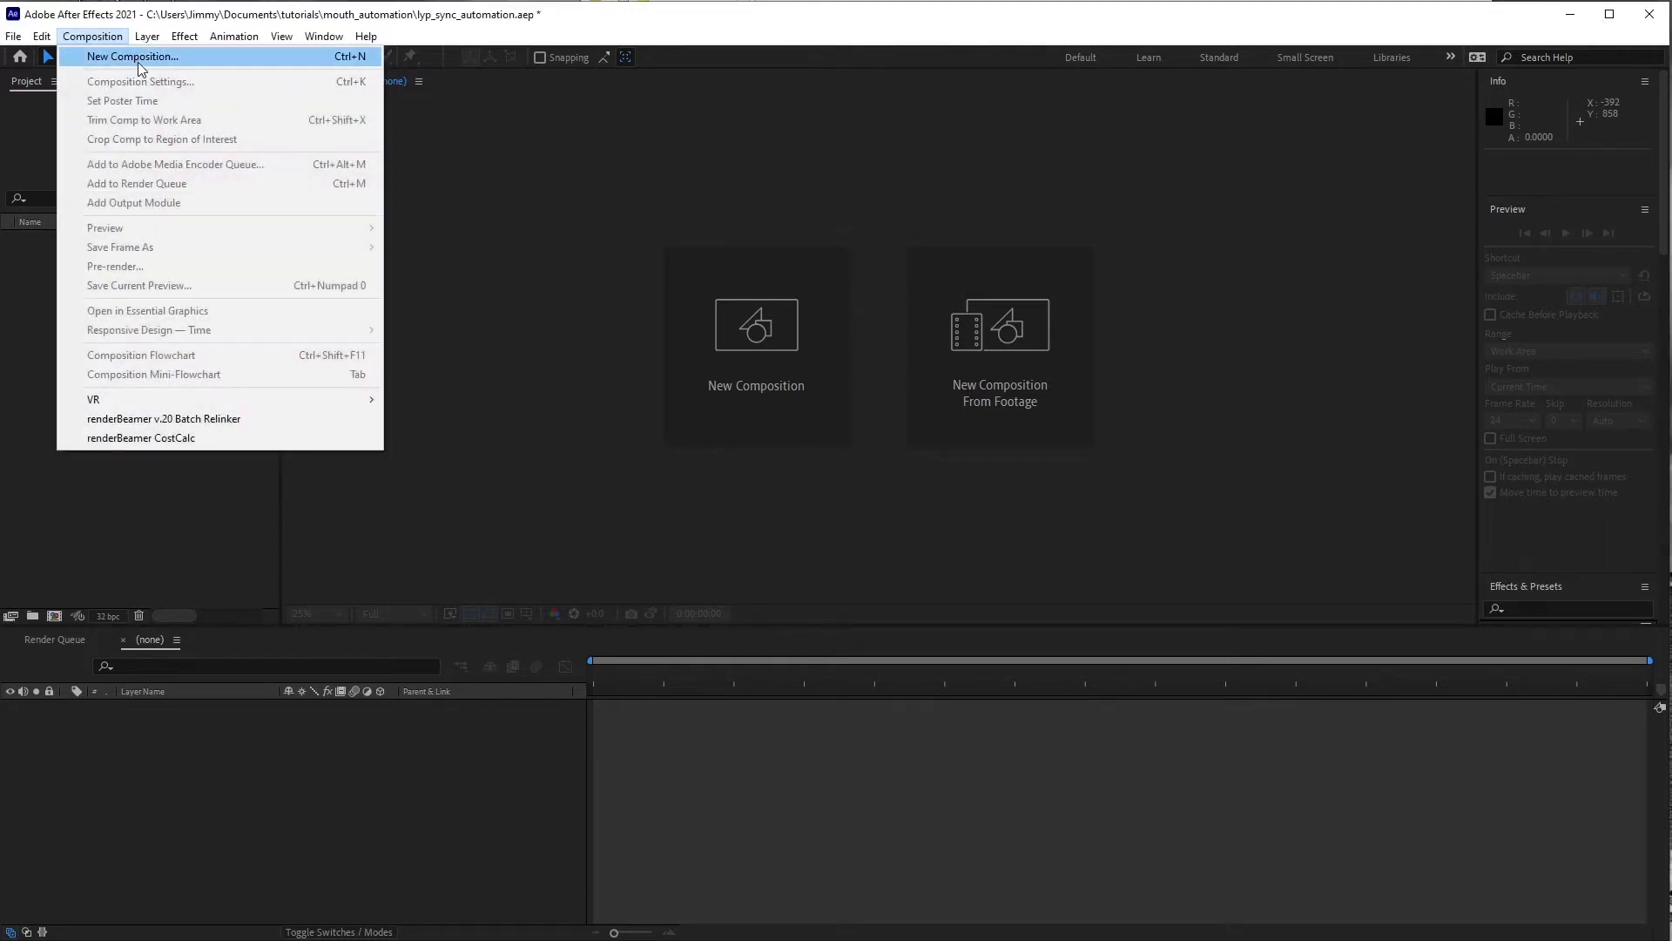
{"action": "left_click", "coordinate": [178, 60]}
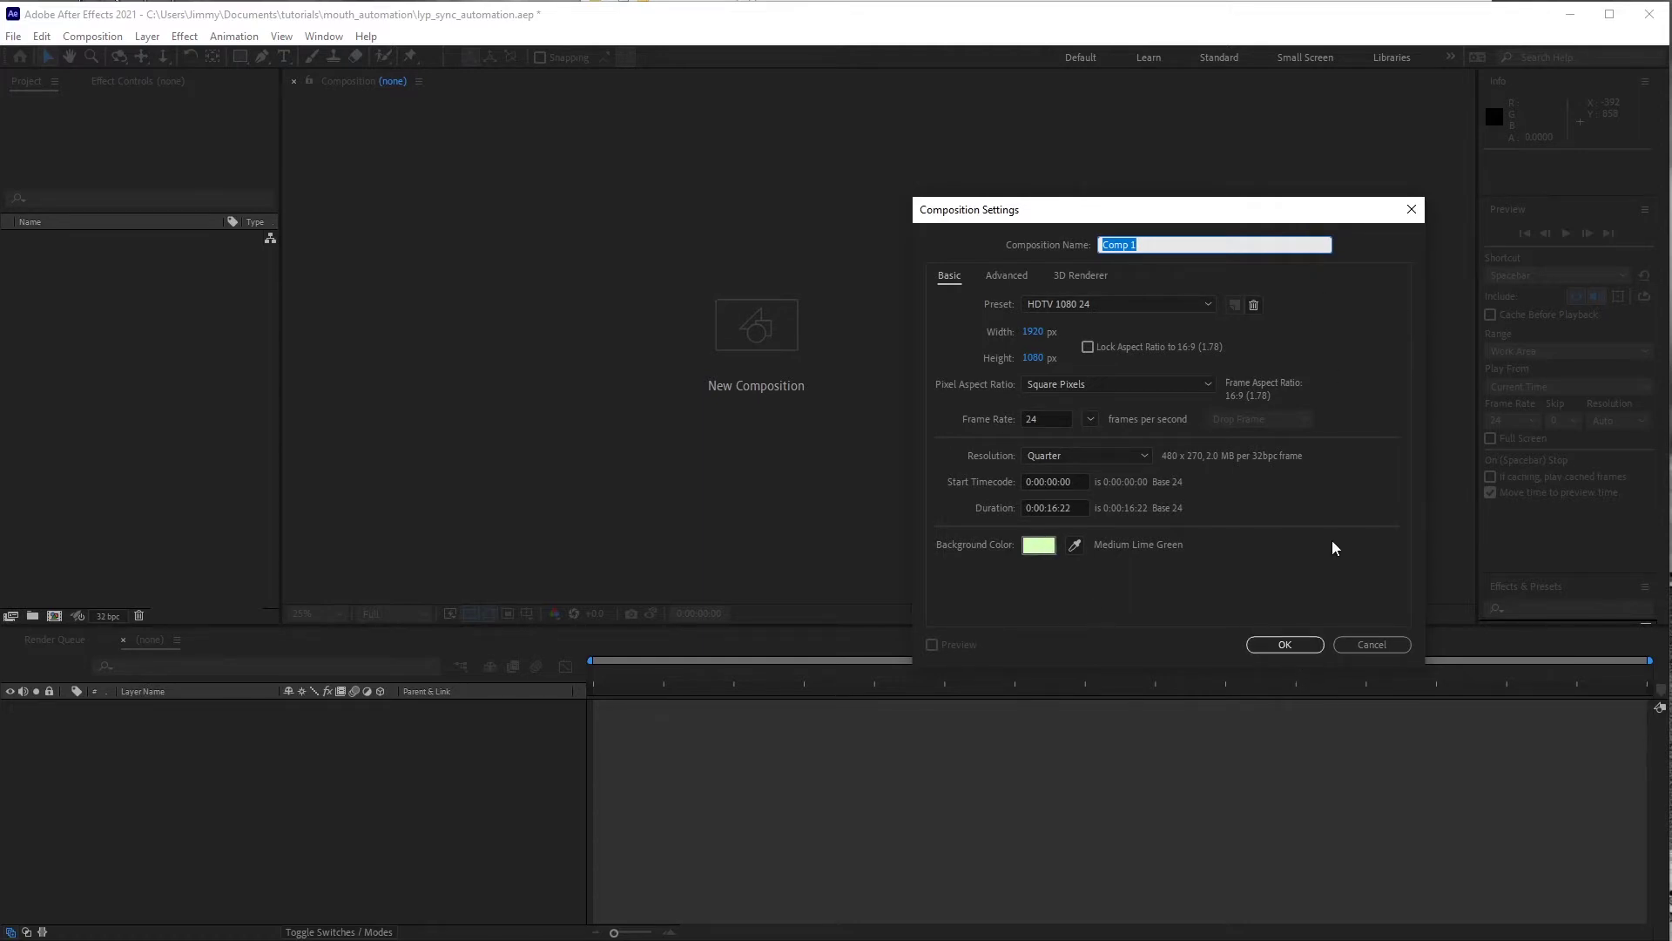
{"action": "key", "text": "BackSpace"}
{"action": "left_click", "coordinate": [1313, 648]}
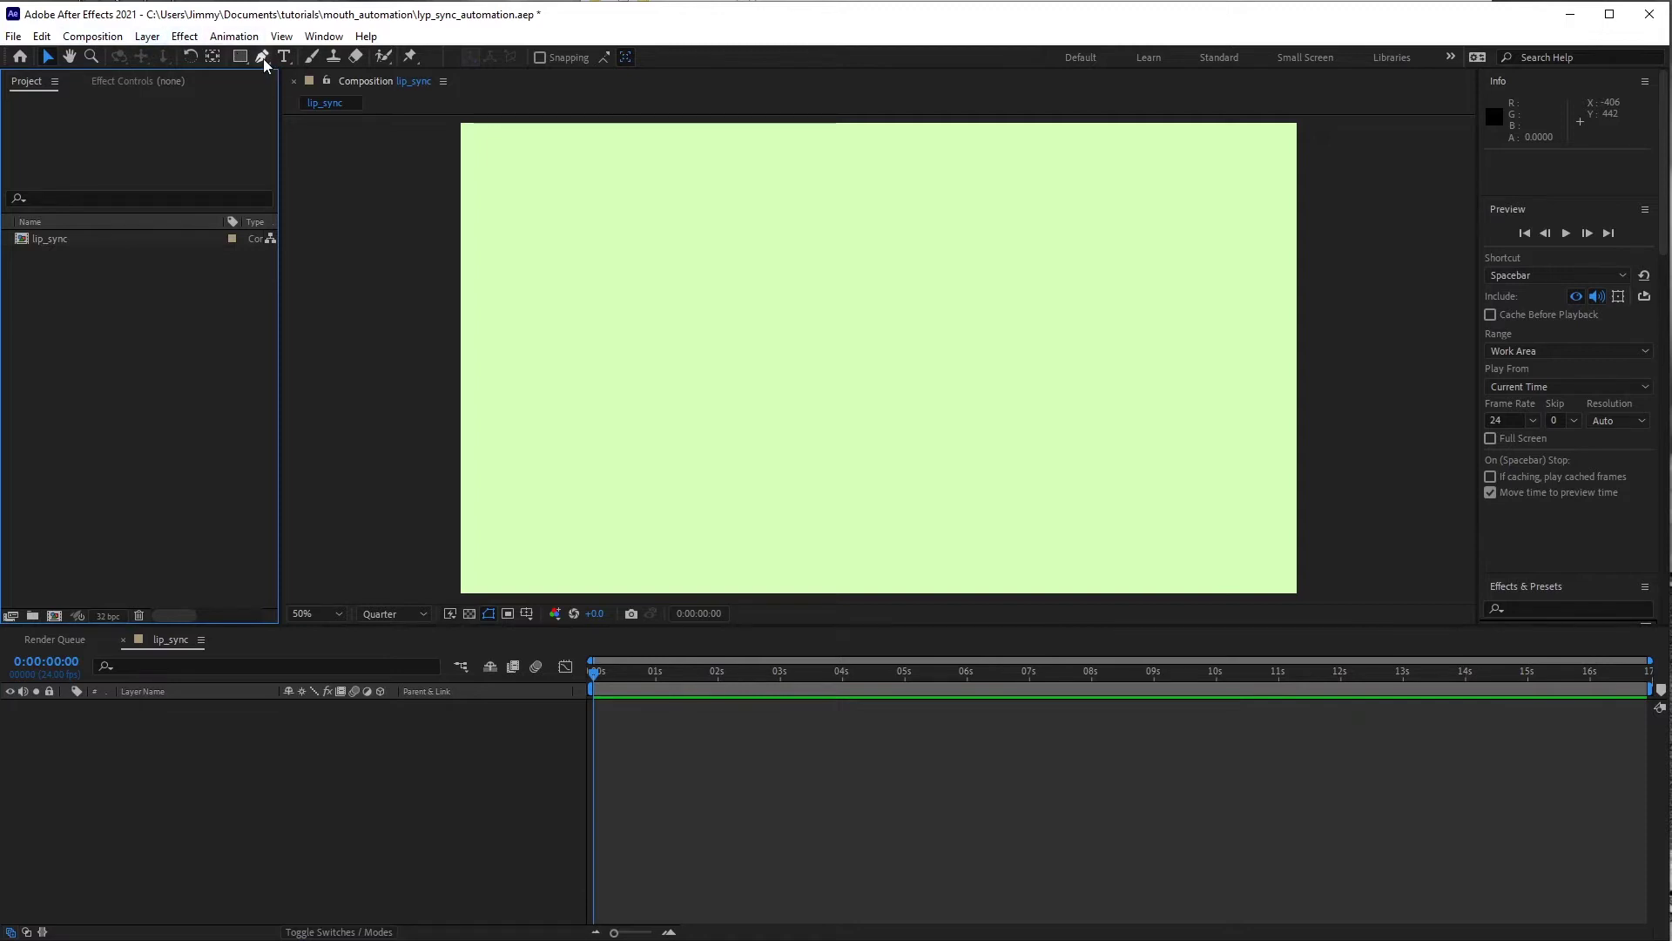
- Turn on Show Grid and Snap to Grid for the lip_sync composition
{"action": "left_click", "coordinate": [281, 36]}
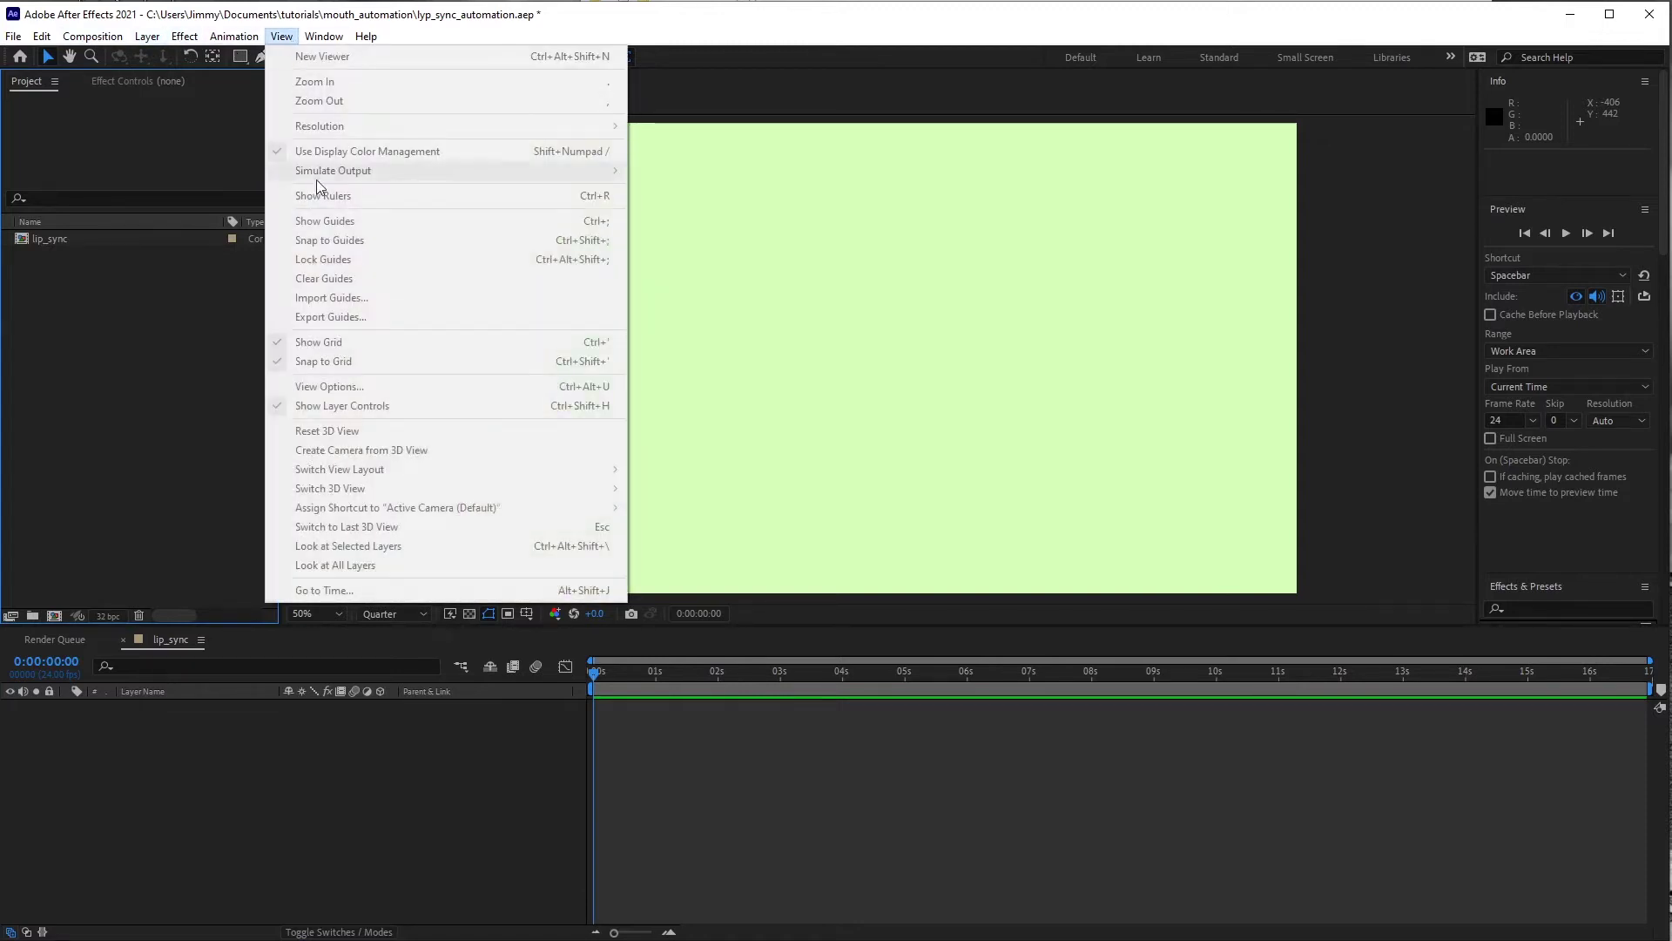
{"action": "left_click", "coordinate": [217, 801]}
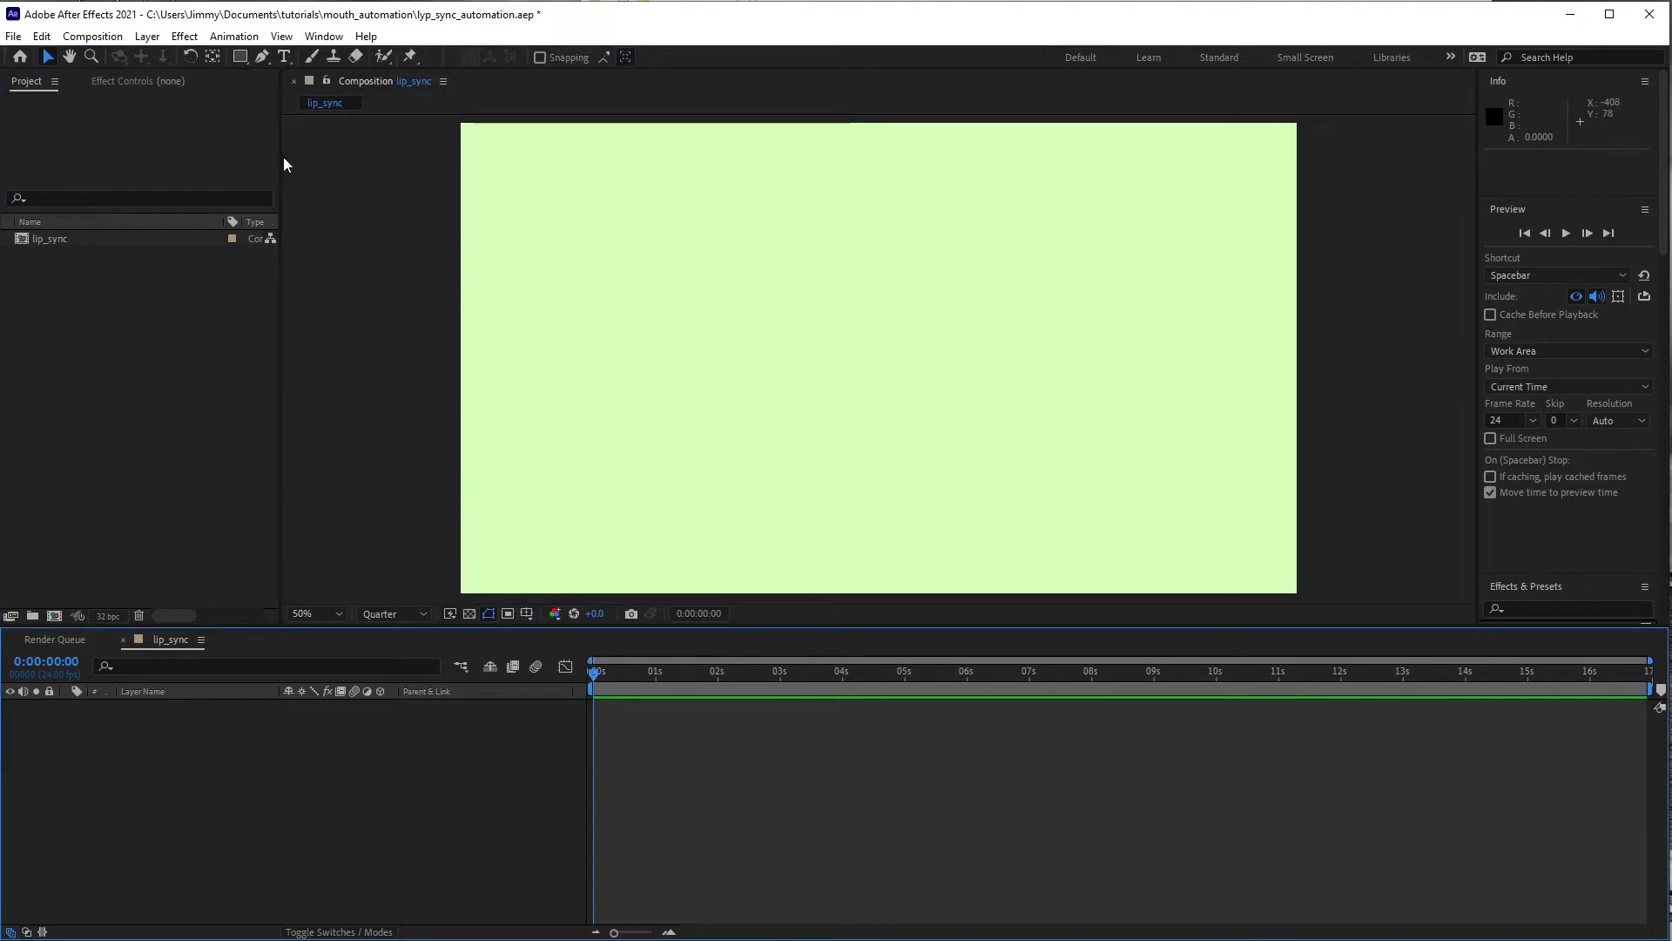
{"action": "left_click", "coordinate": [281, 36]}
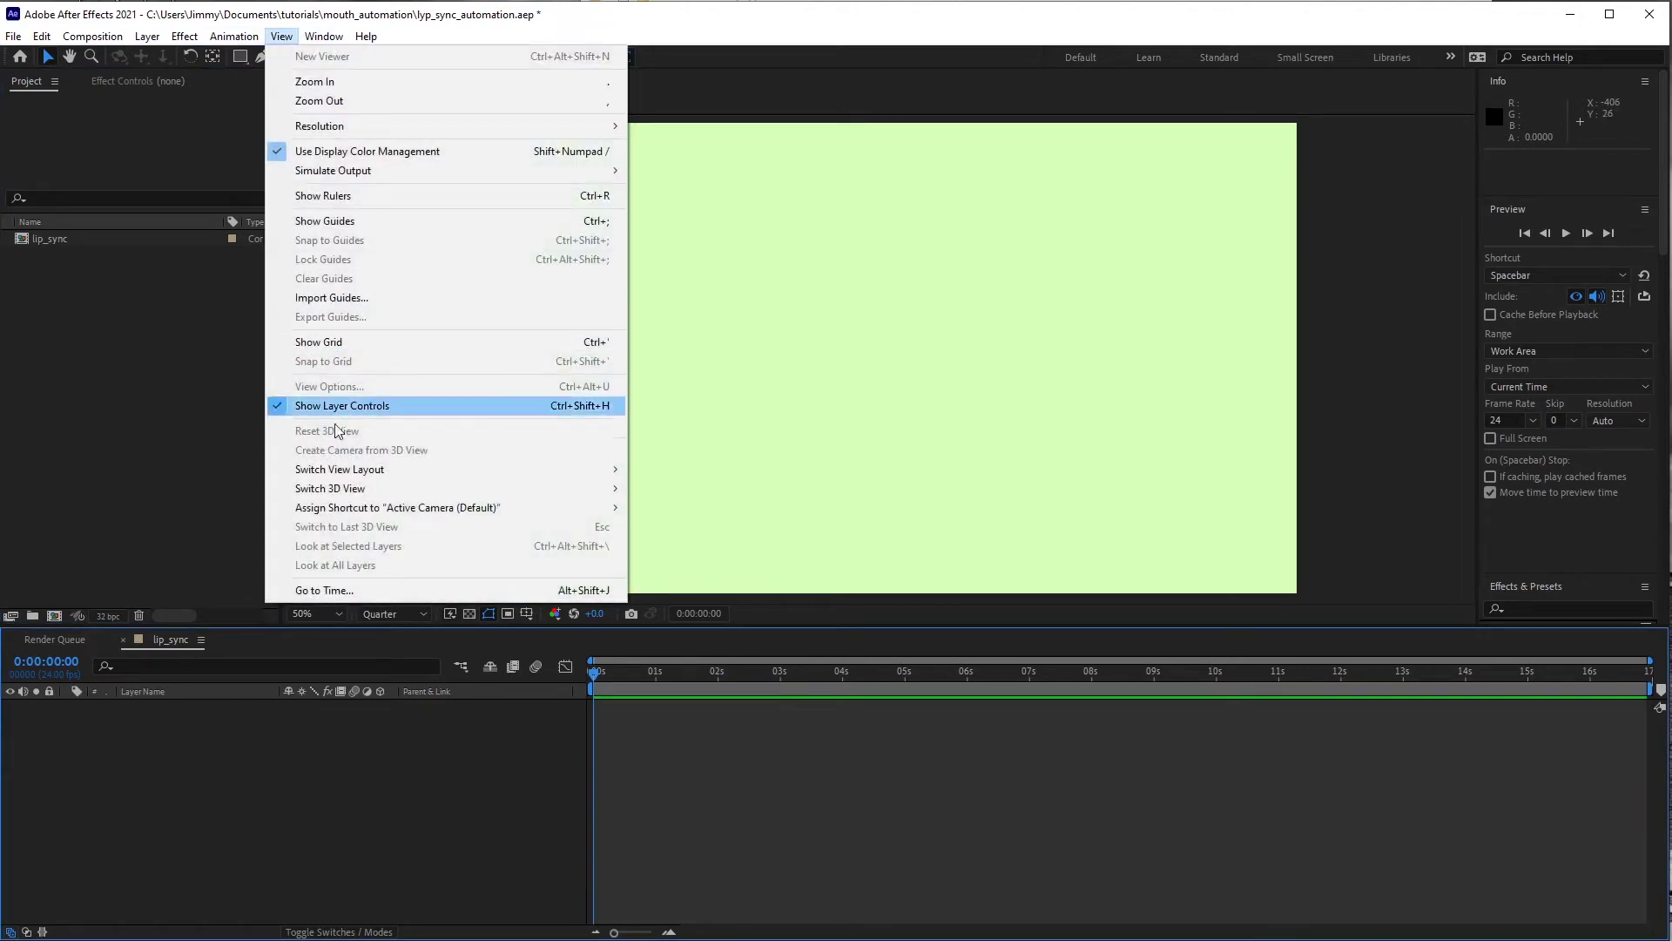
{"action": "left_click", "coordinate": [322, 341]}
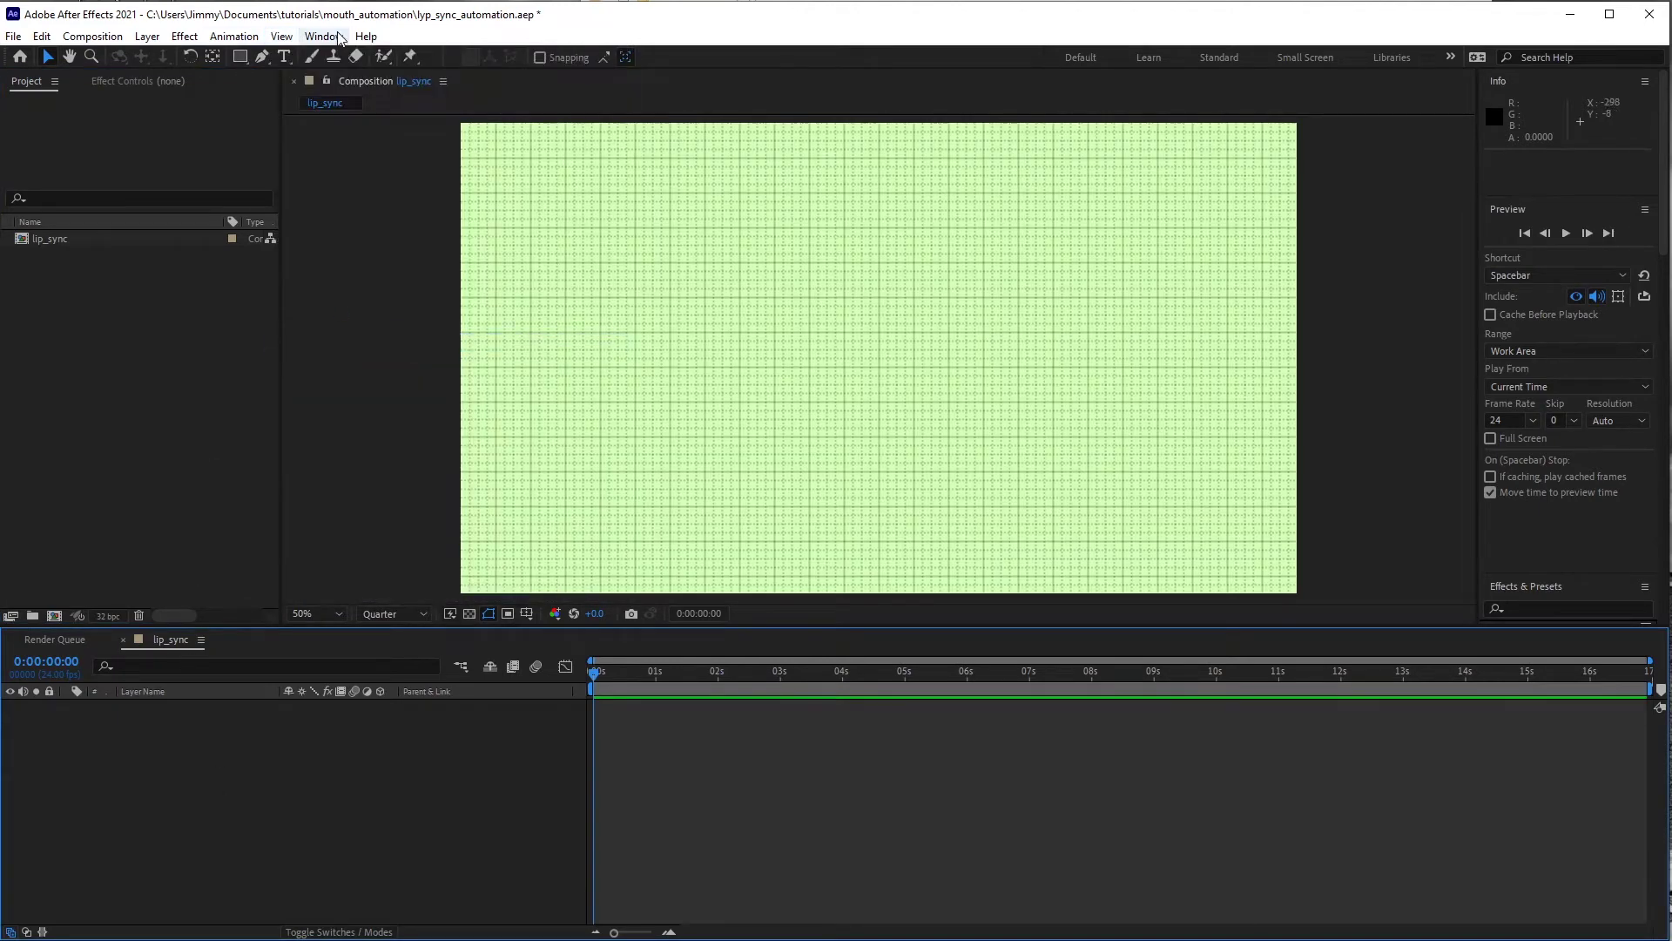
{"action": "left_click", "coordinate": [282, 35]}
{"action": "left_click", "coordinate": [327, 361]}
- Draw a closed four-point pen ellipse around the frame centre, creating Shape Layer 1
{"action": "left_click", "coordinate": [262, 57]}
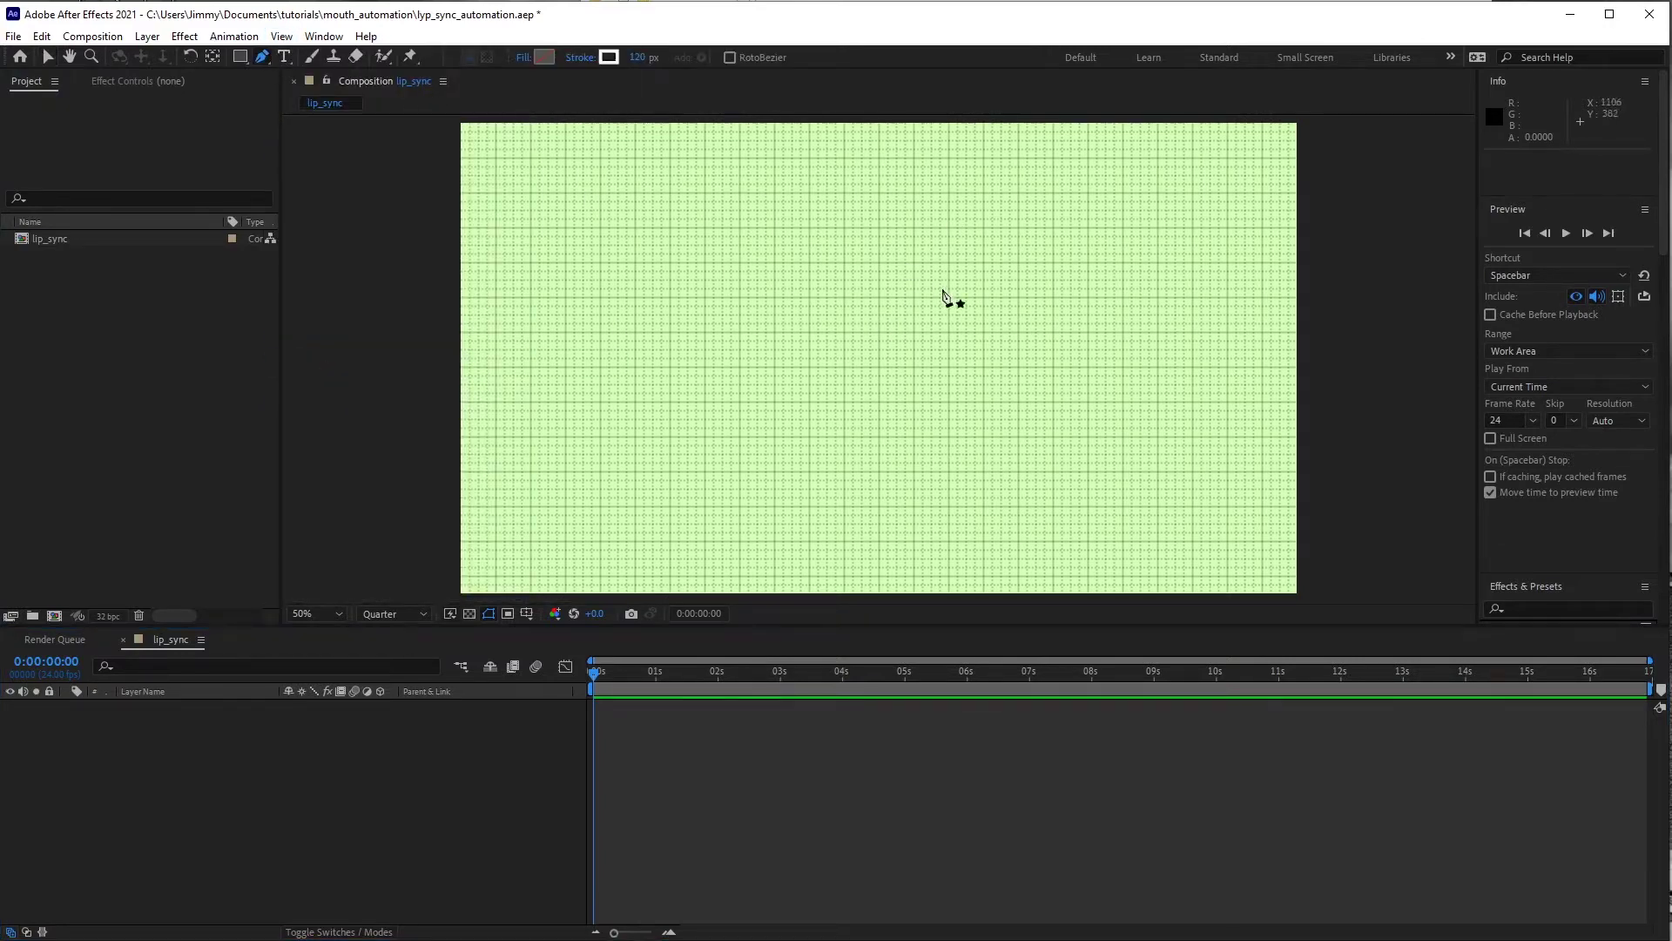
{"action": "left_click", "coordinate": [879, 298]}
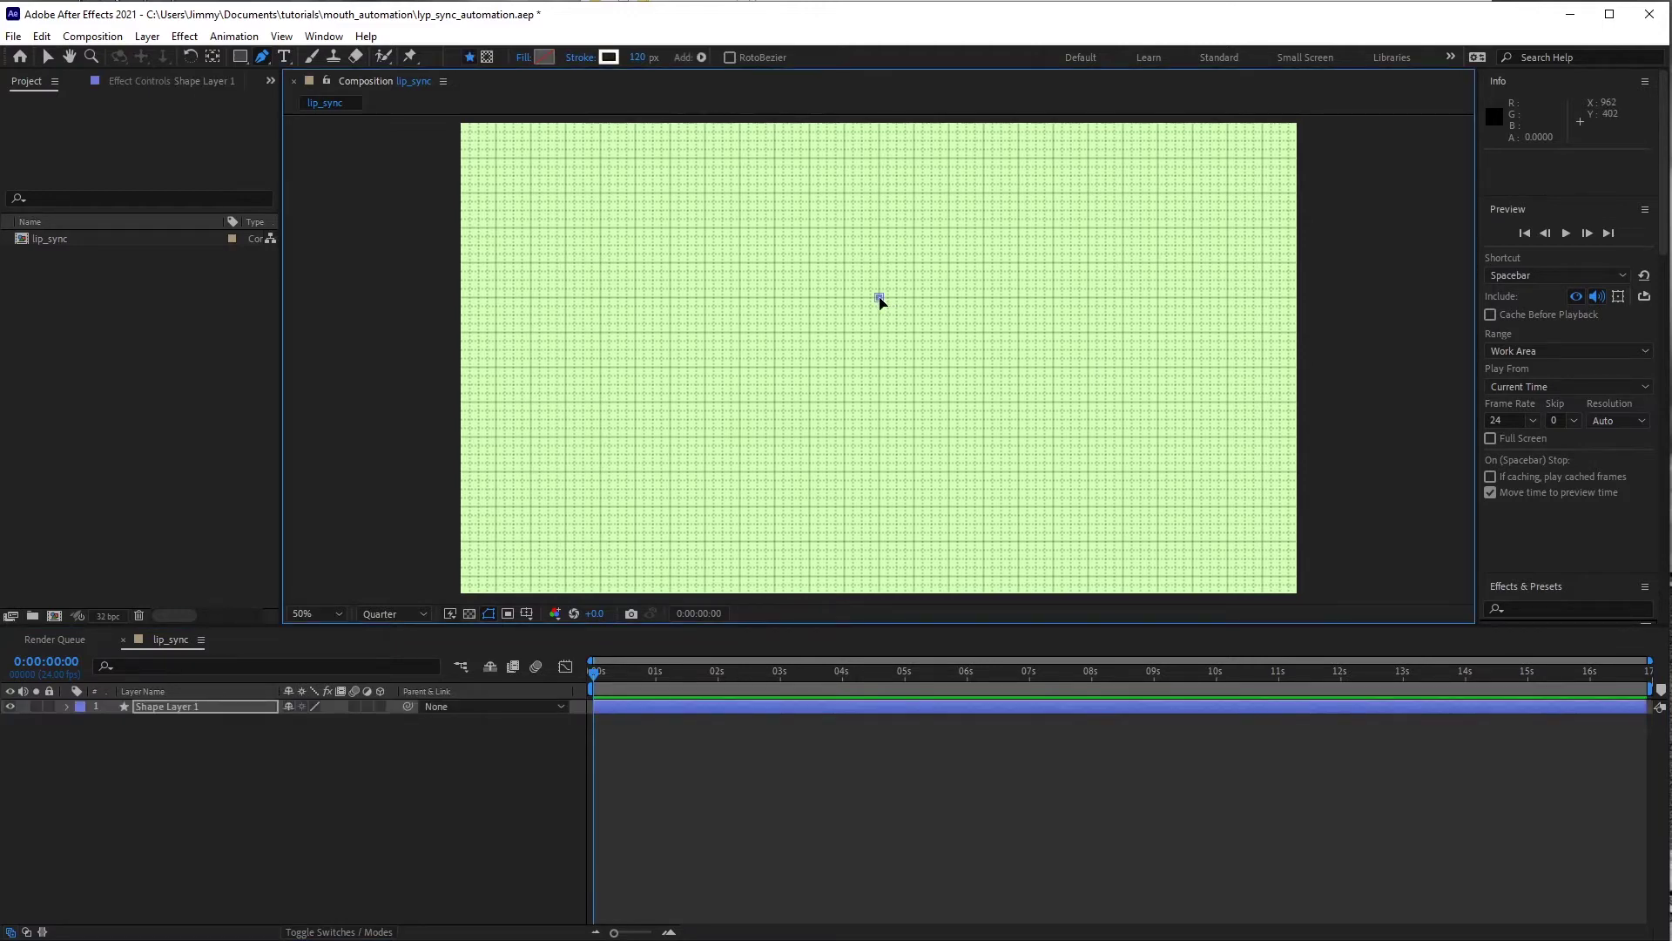
{"action": "left_click_drag", "start_coordinate": [879, 300], "coordinate": [990, 299]}
{"action": "left_click_drag", "start_coordinate": [1055, 367], "coordinate": [1061, 413]}
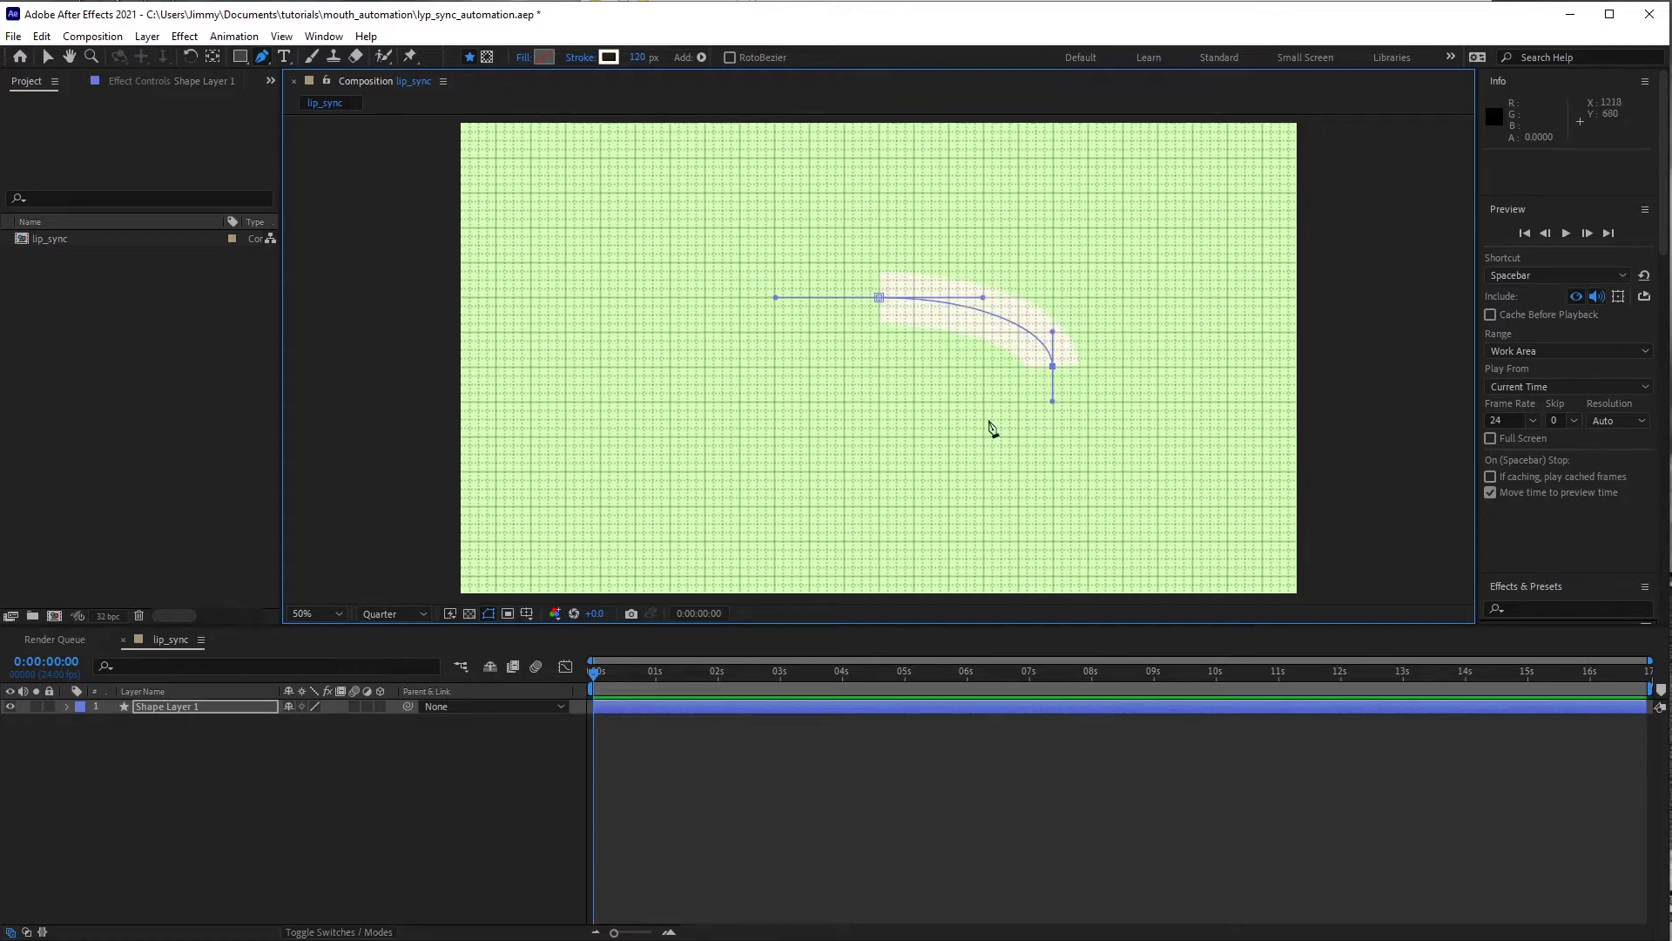
{"action": "left_click_drag", "start_coordinate": [878, 435], "coordinate": [774, 436]}
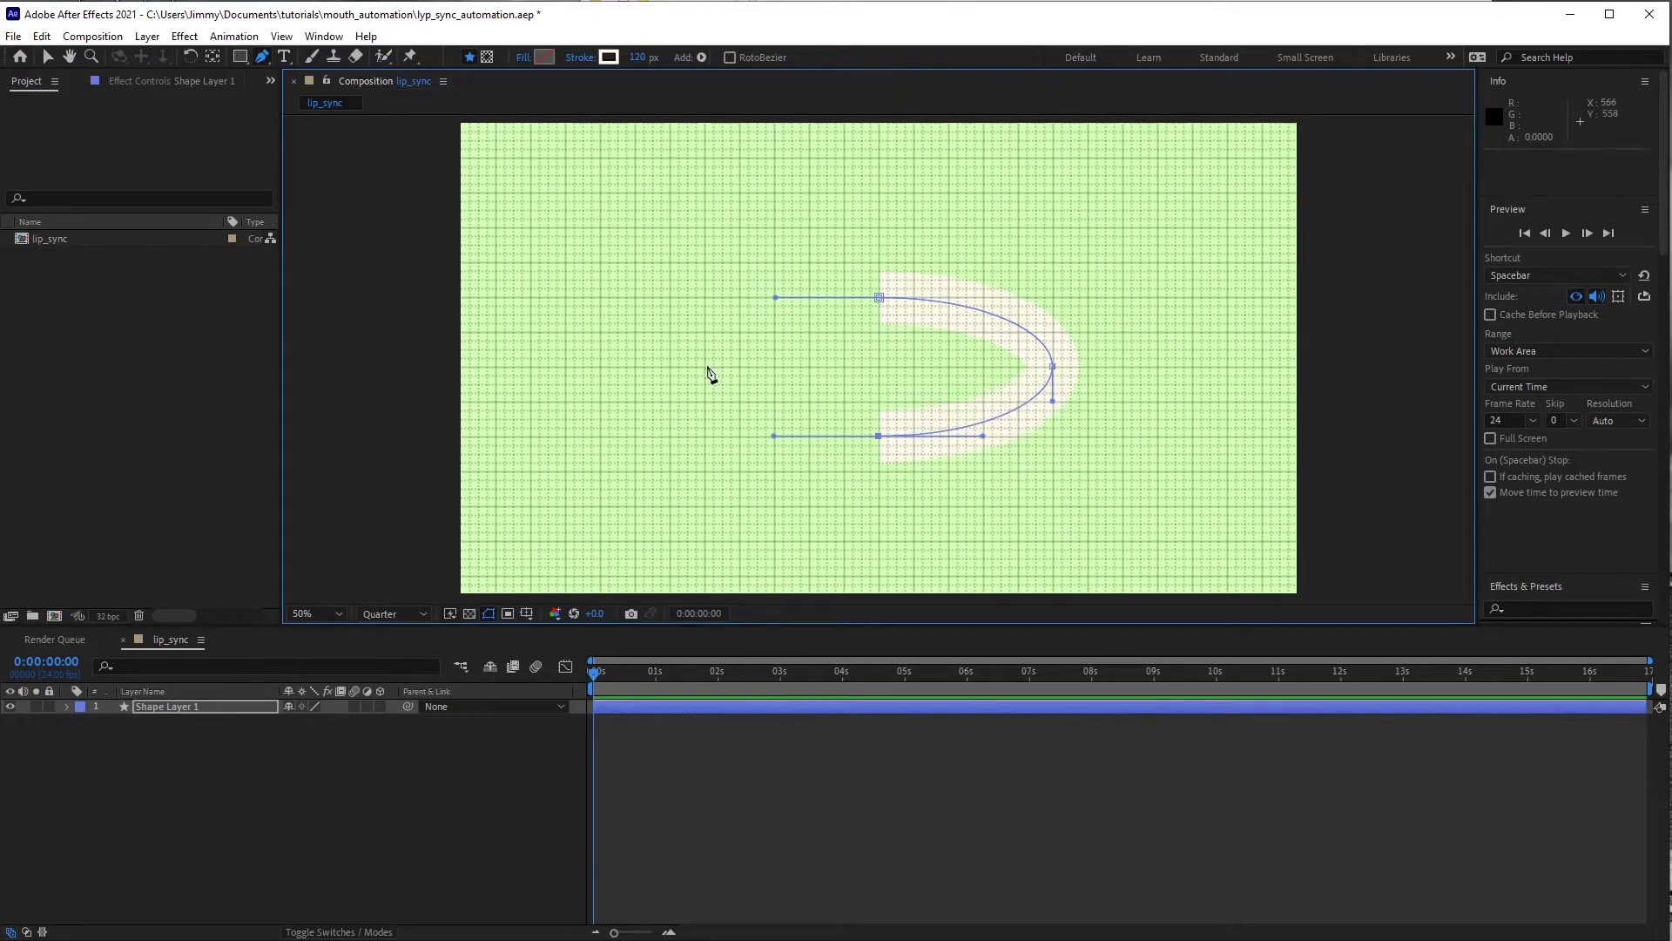
{"action": "left_click_drag", "start_coordinate": [705, 366], "coordinate": [704, 332]}
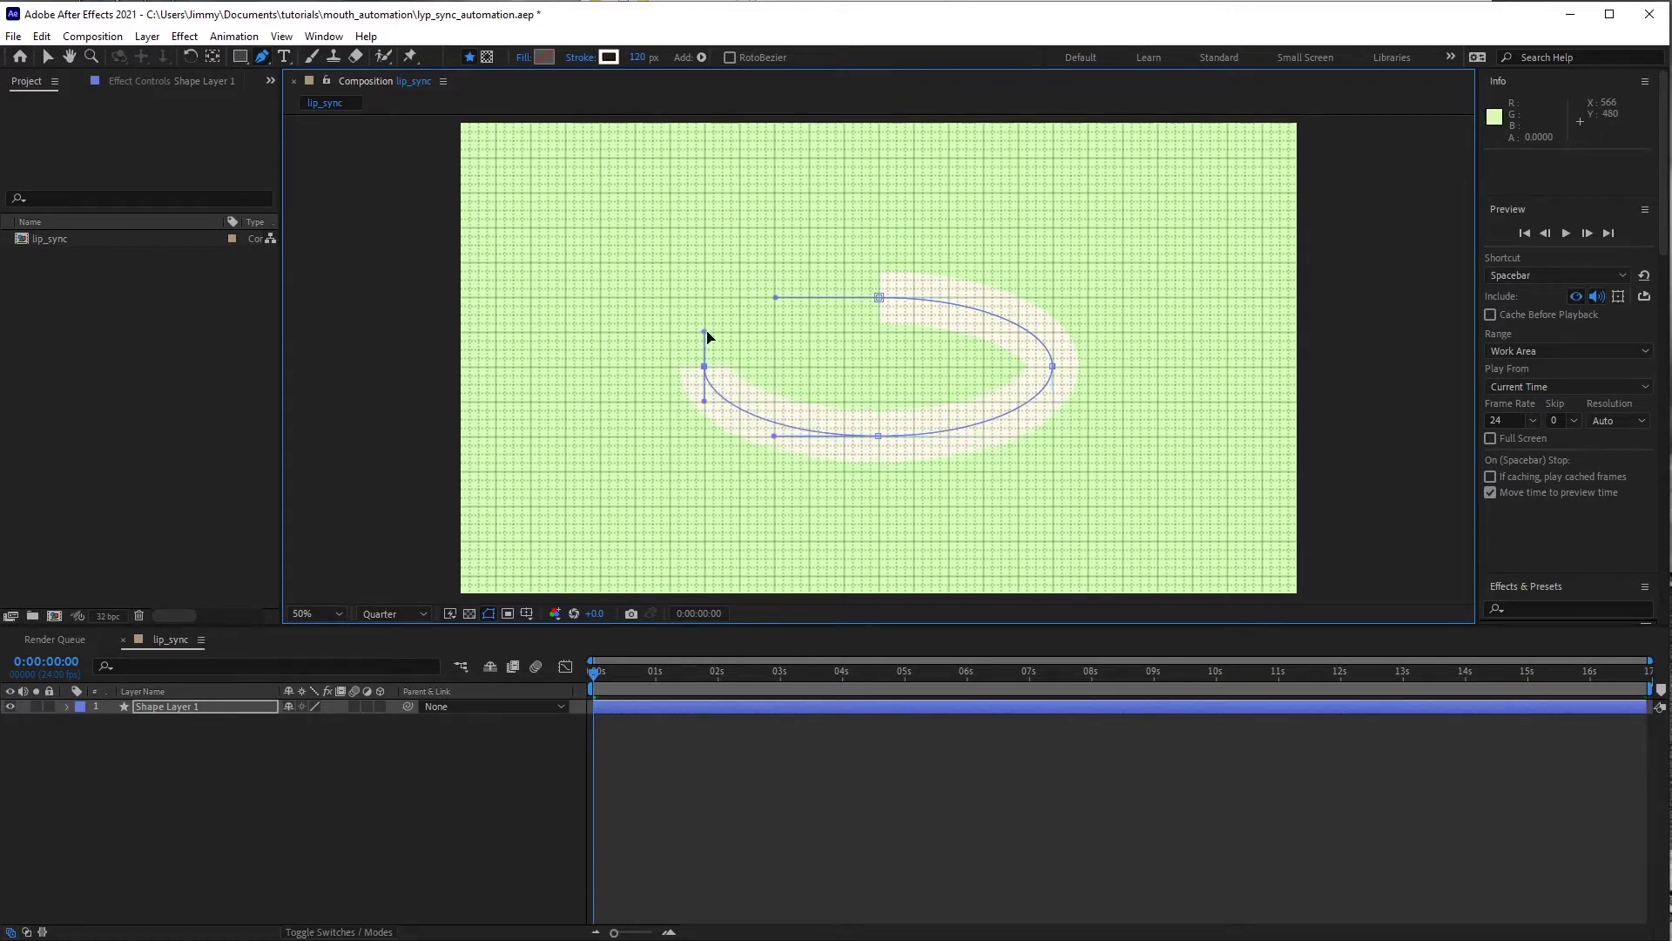
{"action": "left_click", "coordinate": [878, 300]}
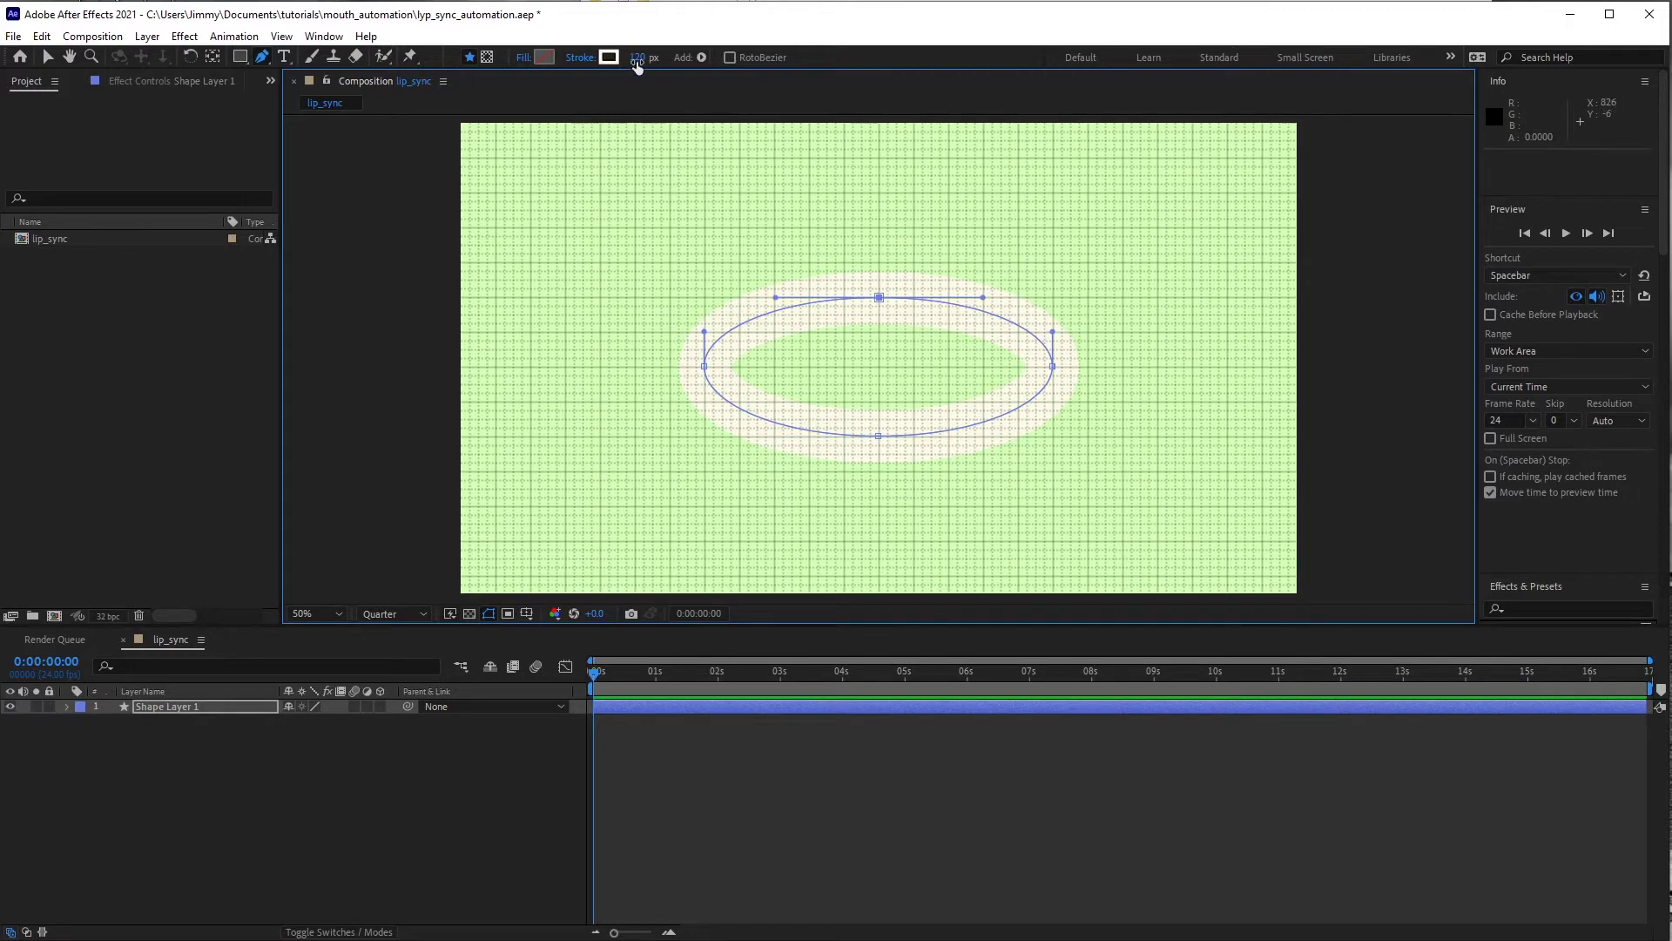
- Set the ellipse stroke to dark magenta (883A6F) at 100 px width
{"action": "left_click", "coordinate": [613, 56]}
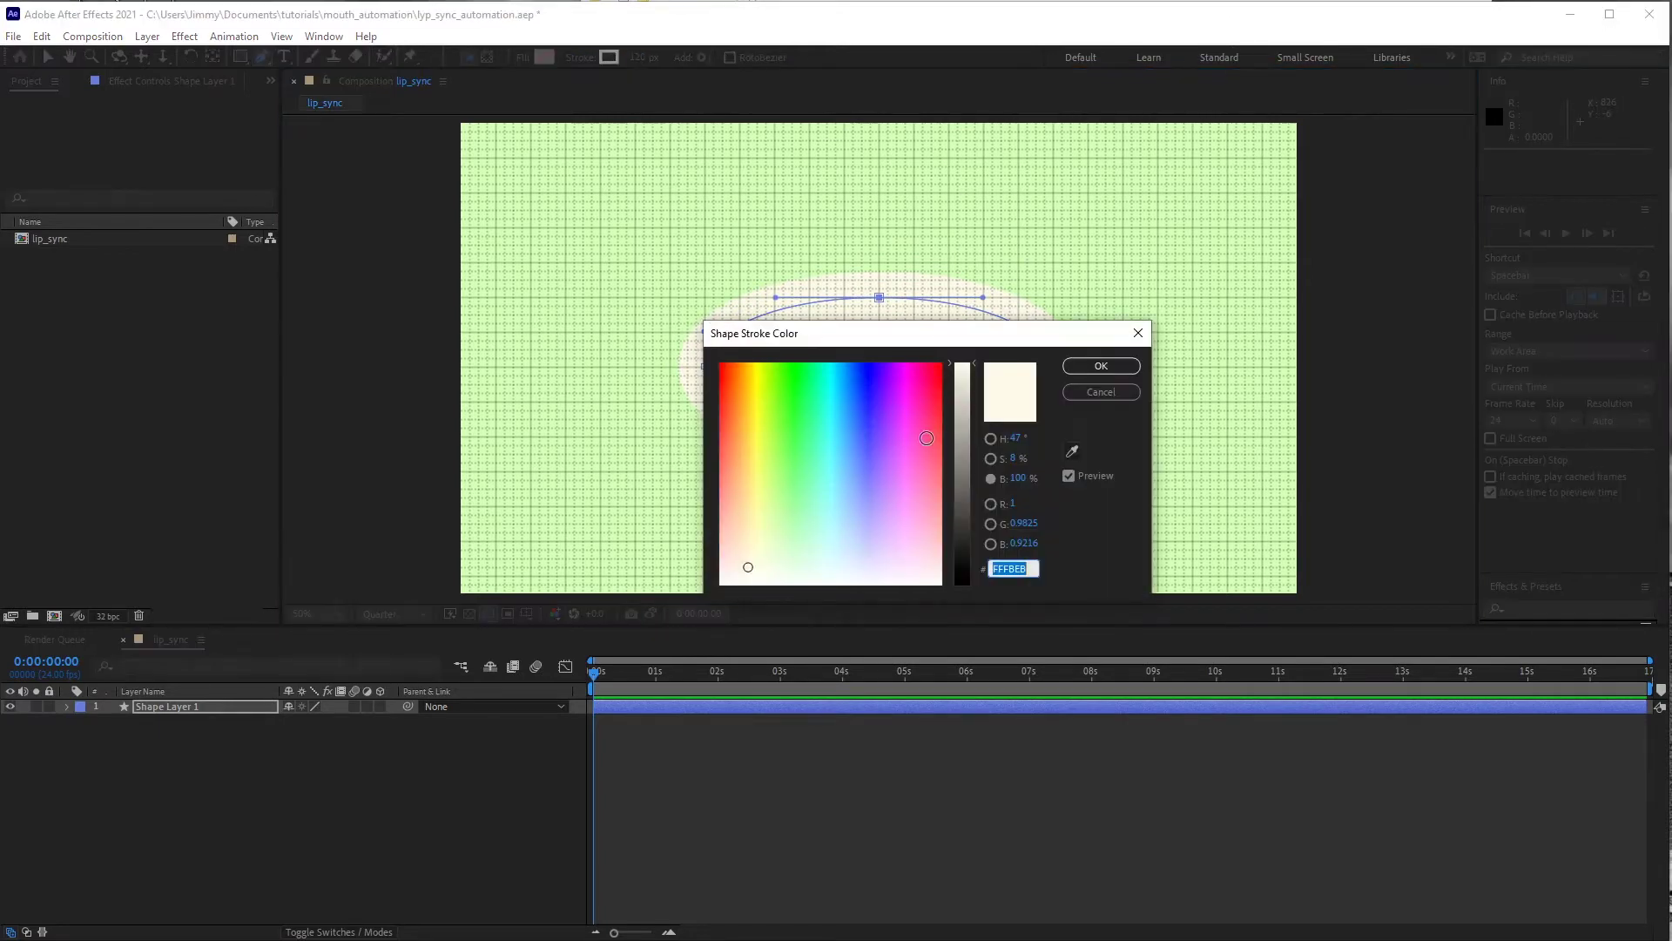
{"action": "left_click", "coordinate": [922, 449]}
{"action": "left_click", "coordinate": [967, 467]}
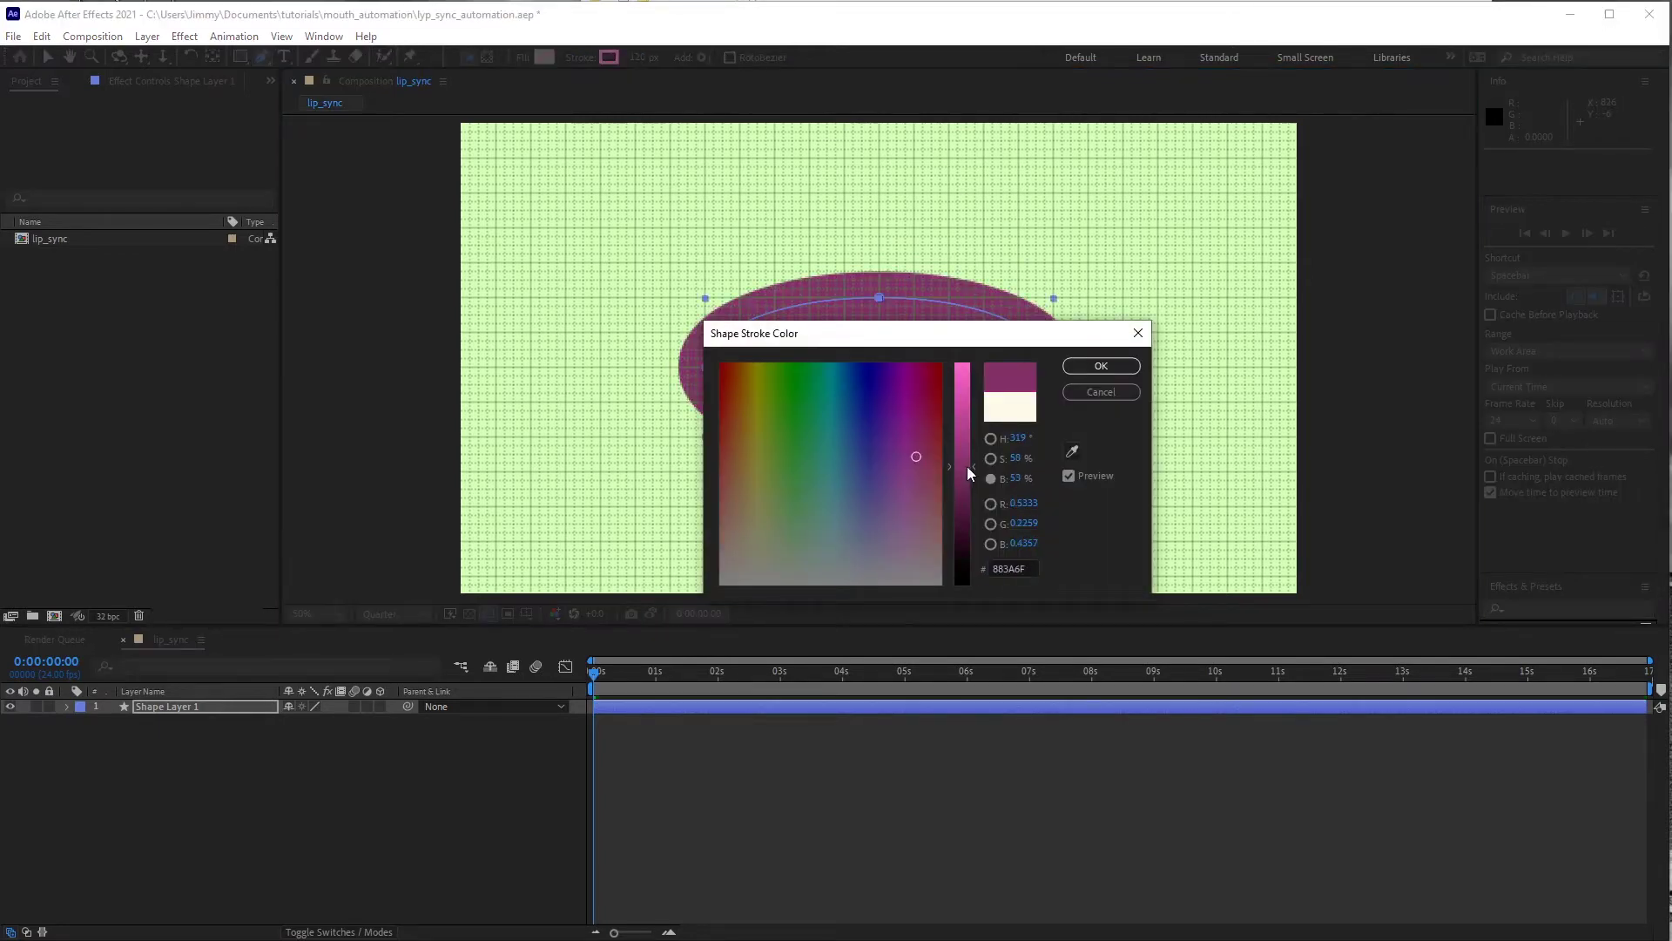
{"action": "left_click", "coordinate": [1099, 367]}
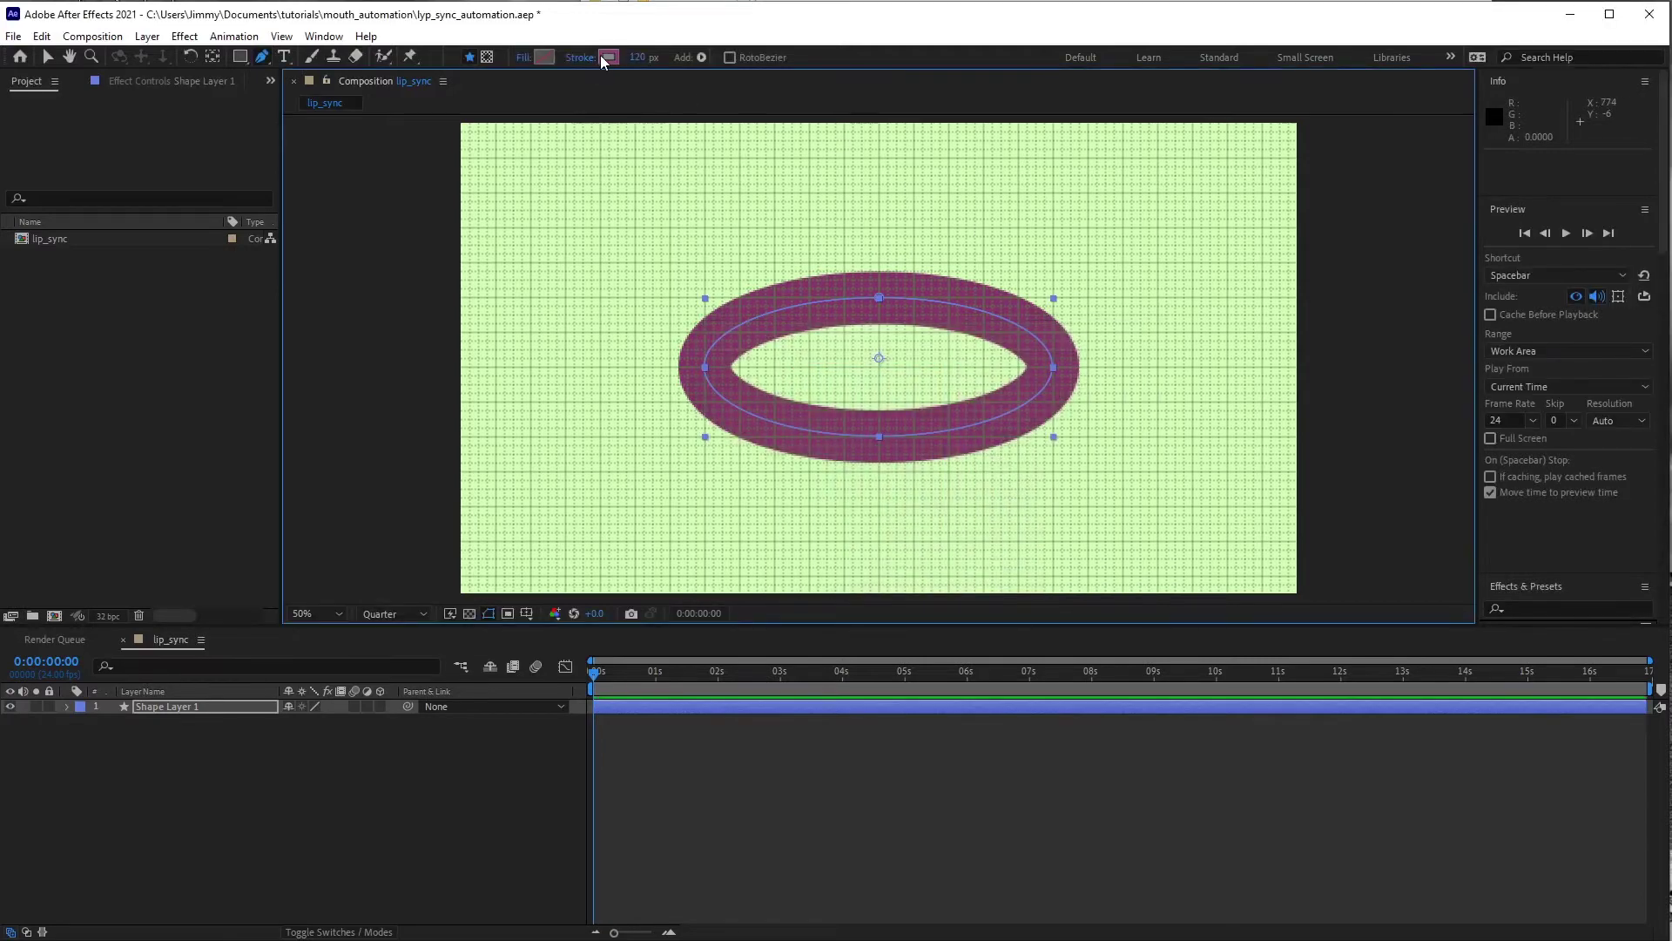
{"action": "left_click_drag", "start_coordinate": [636, 56], "coordinate": [617, 57]}
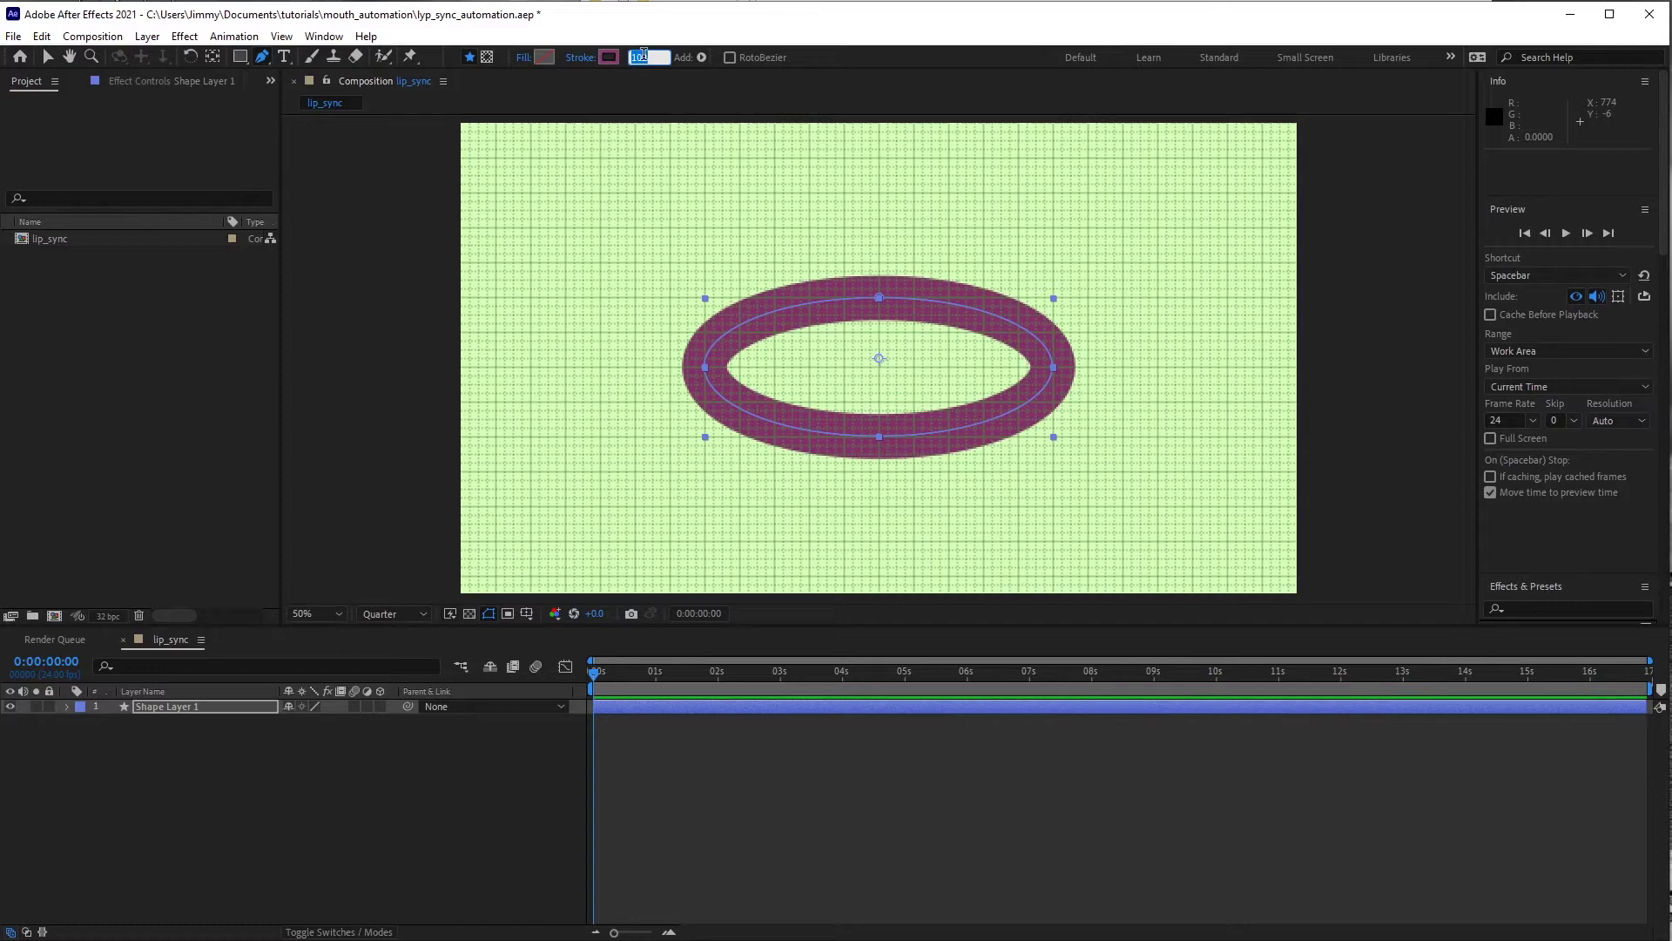
{"action": "key", "text": "Return"}
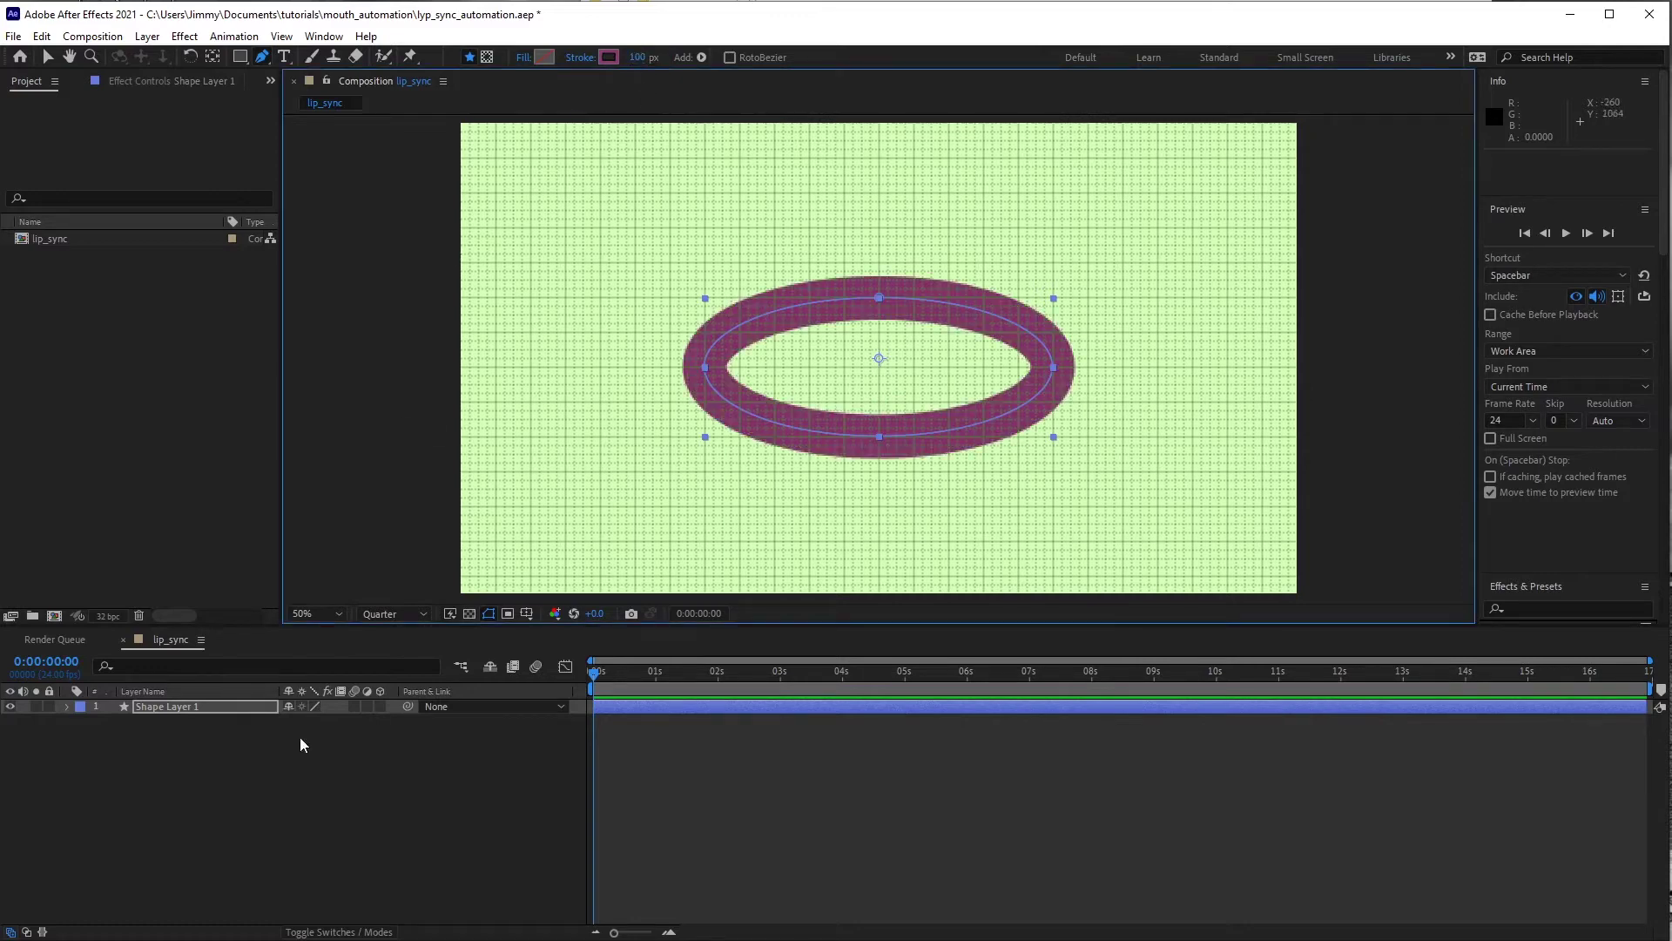
- Rename the shape layer to lips
{"action": "left_click", "coordinate": [190, 707]}
{"action": "key", "text": "Return"}
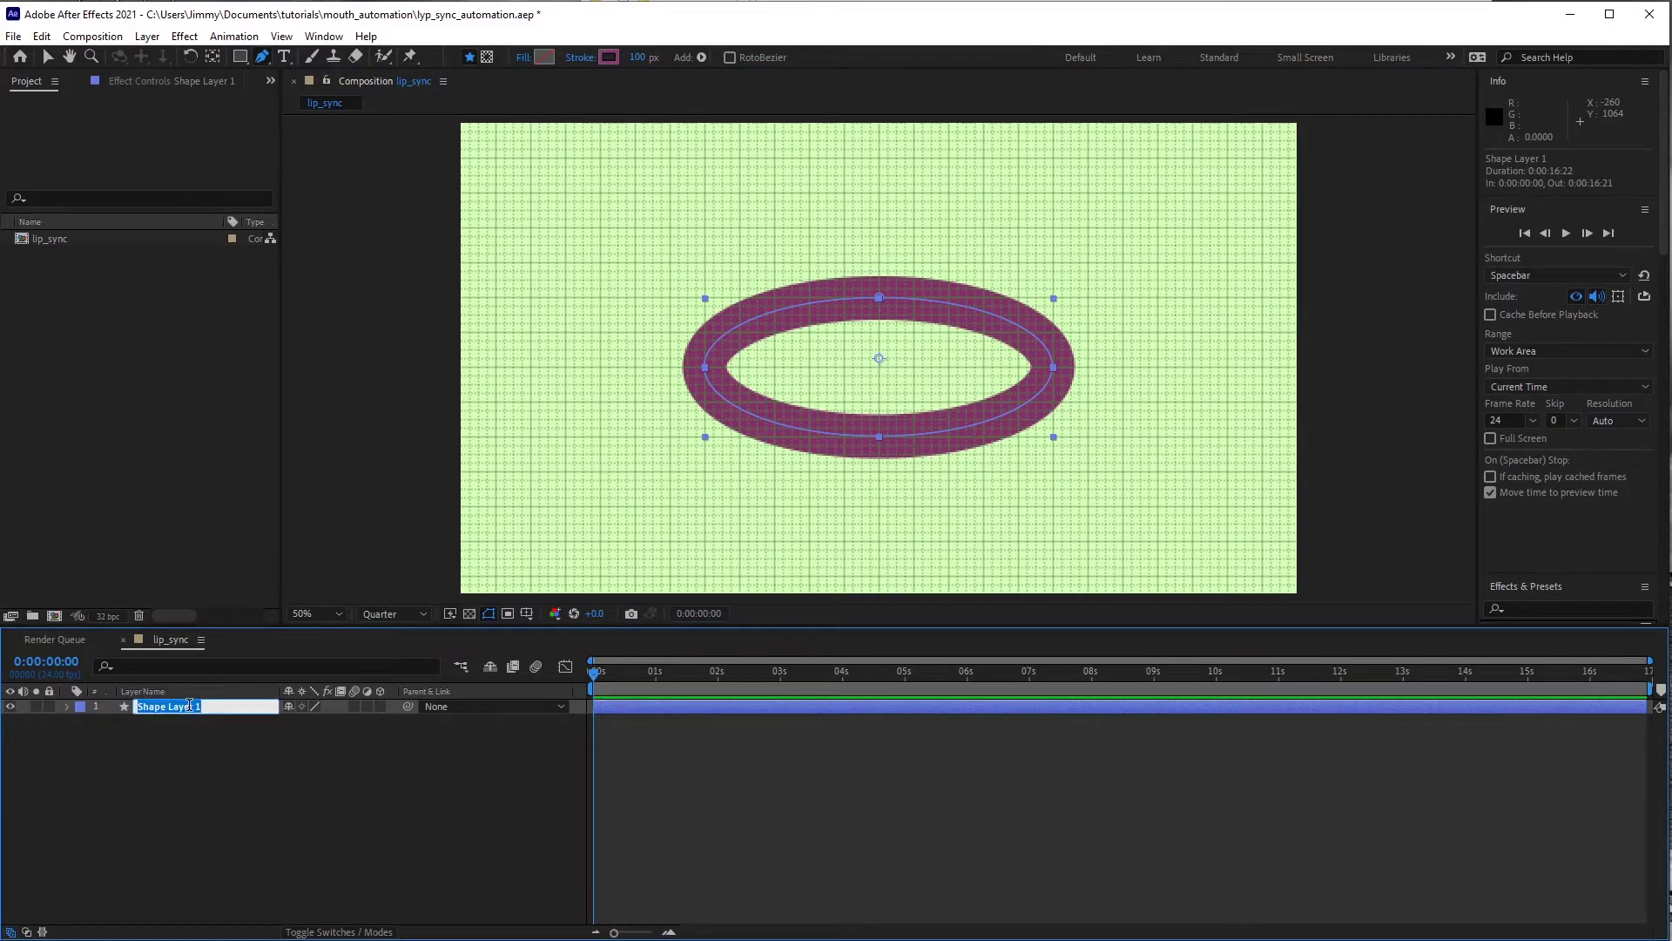
{"action": "type", "text": "lips"}
{"action": "left_click", "coordinate": [154, 723]}
- Duplicate lips, move the copy beneath it and name it mouth
{"action": "left_click", "coordinate": [157, 707]}
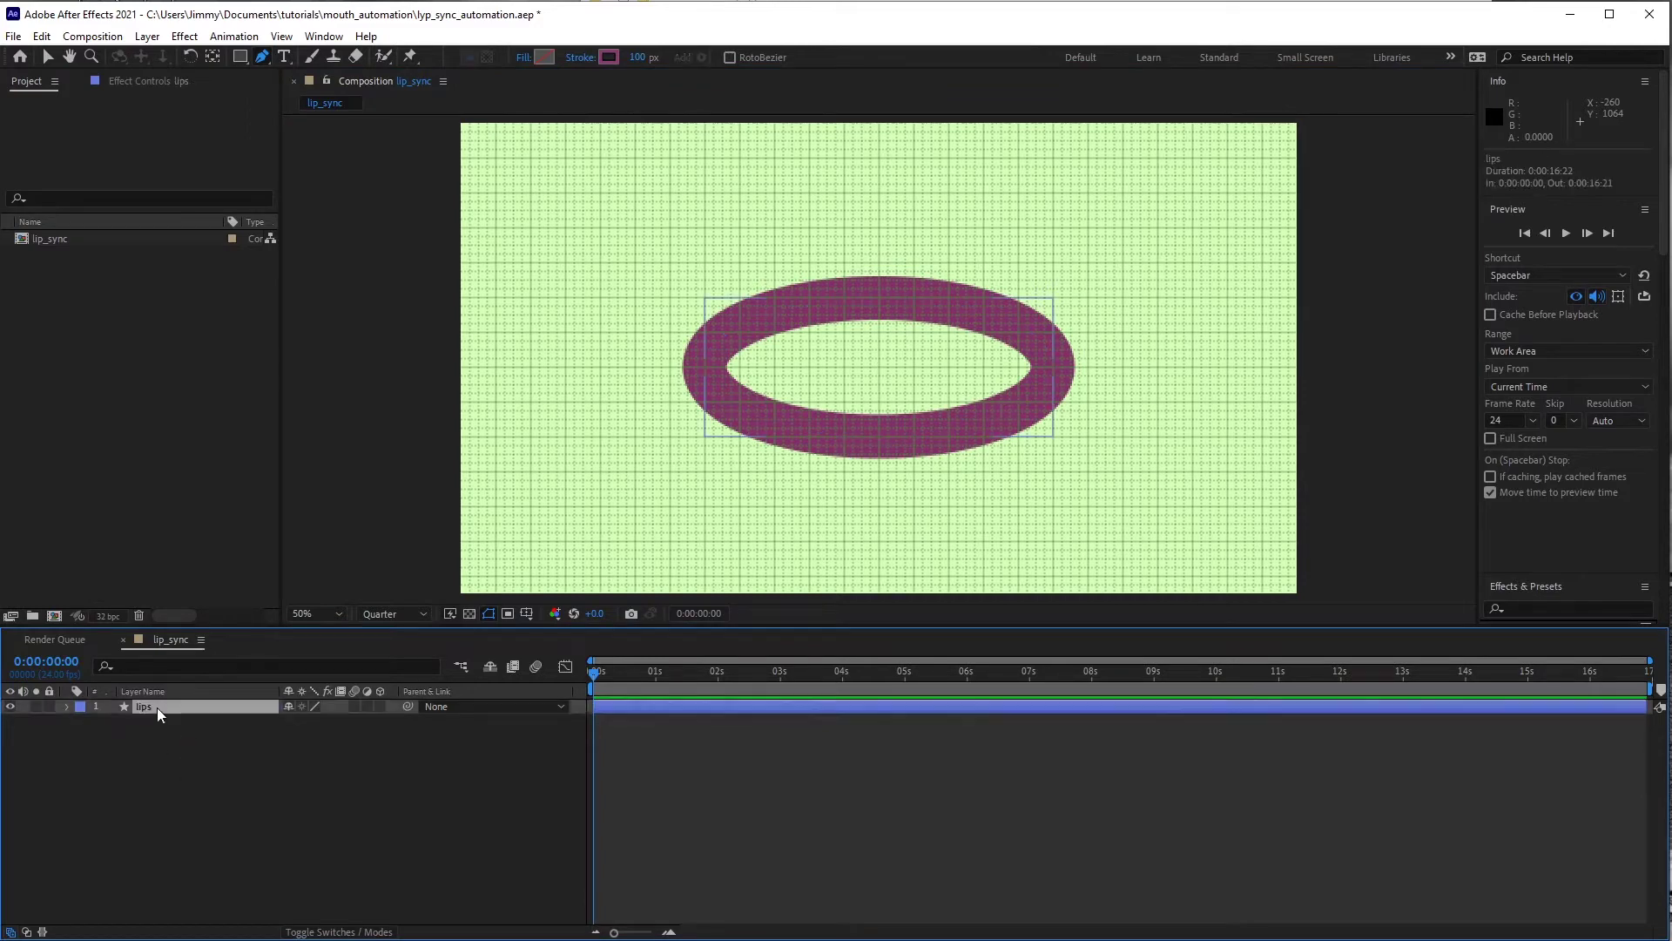
{"action": "key", "text": "ctrl+d"}
{"action": "left_click_drag", "start_coordinate": [157, 708], "coordinate": [165, 735]}
{"action": "key", "text": "Return"}
{"action": "type", "text": "mouth"}
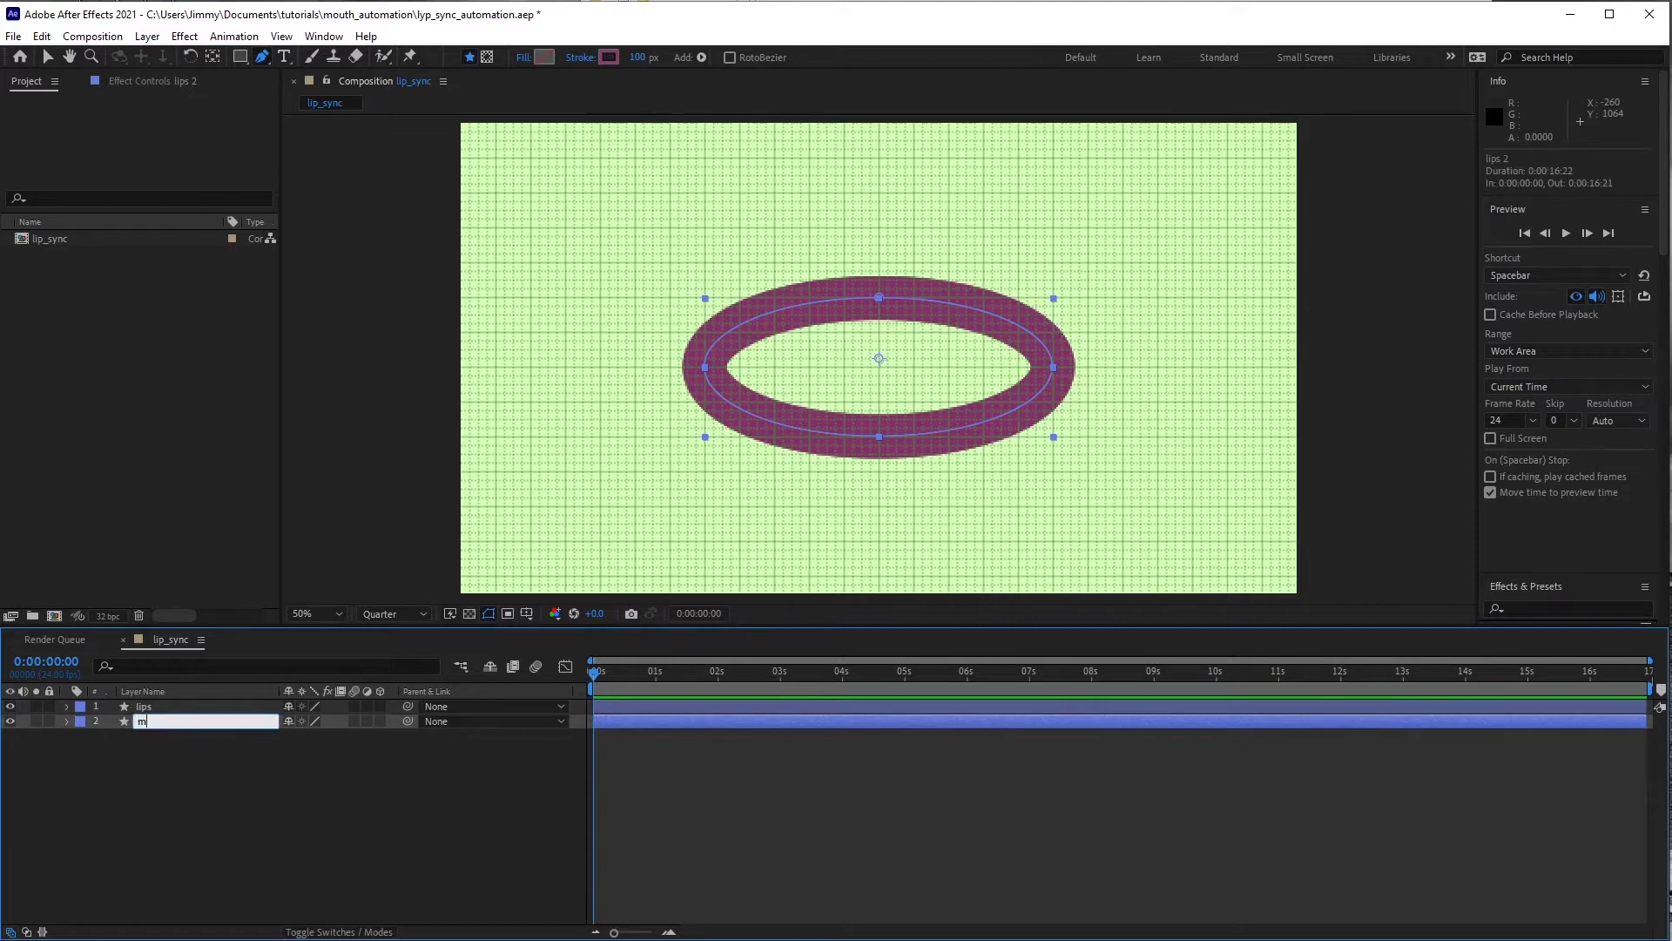
{"action": "left_click", "coordinate": [161, 730]}
- Give the mouth layer a solid black fill
{"action": "left_click", "coordinate": [160, 724]}
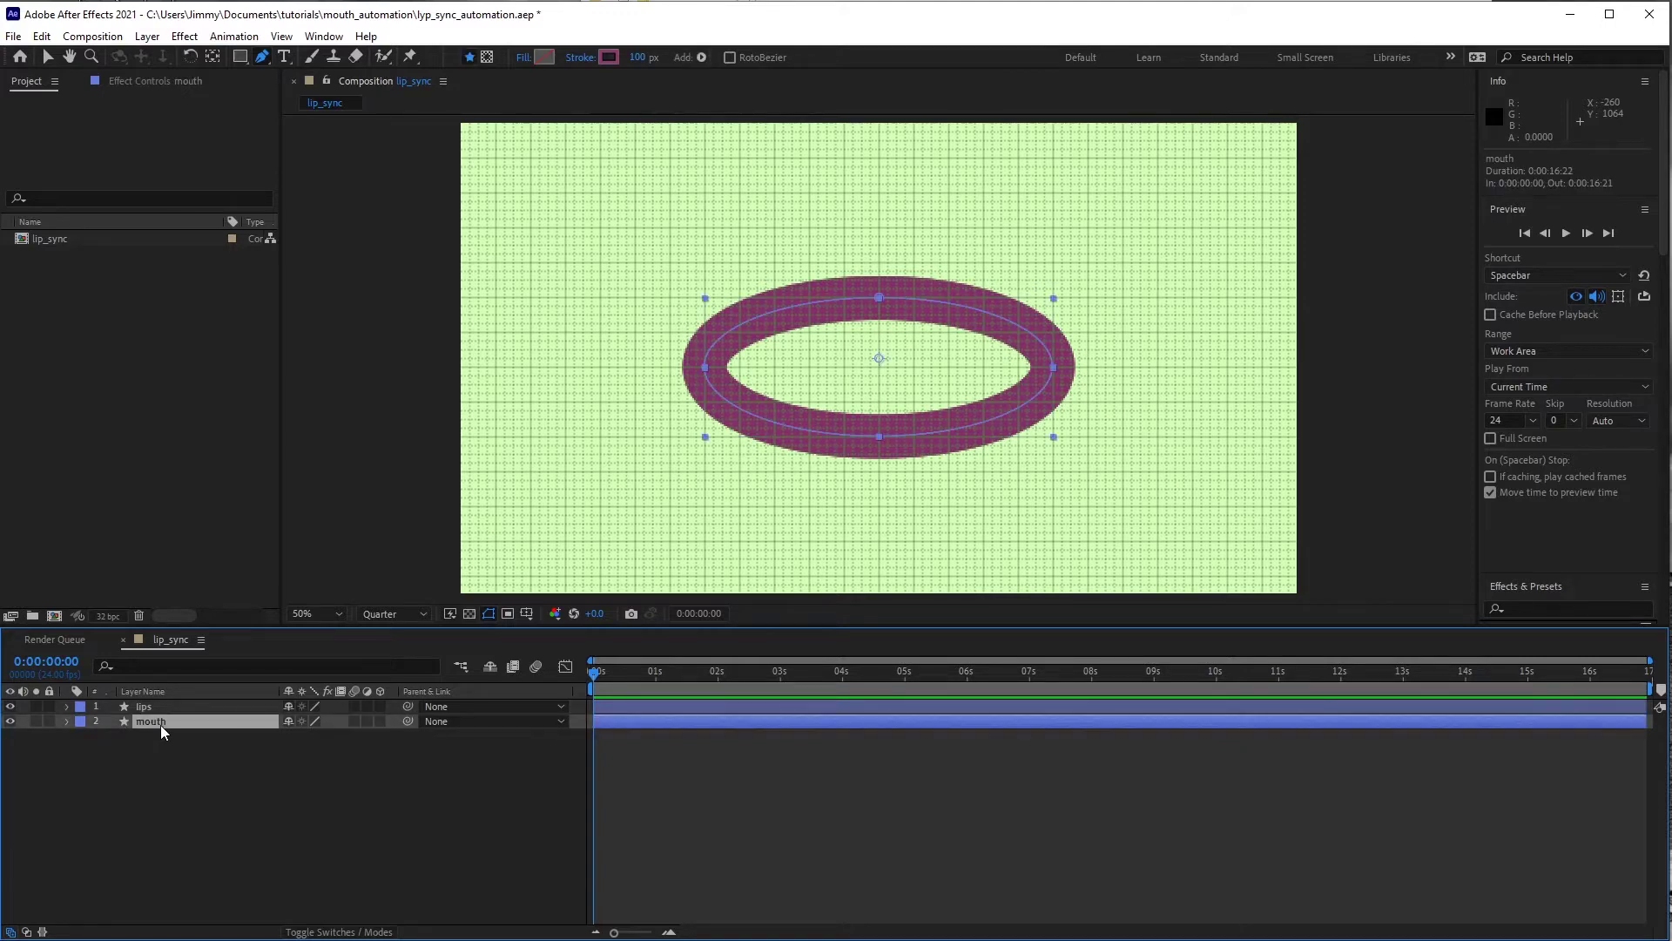
{"action": "left_click", "coordinate": [525, 55]}
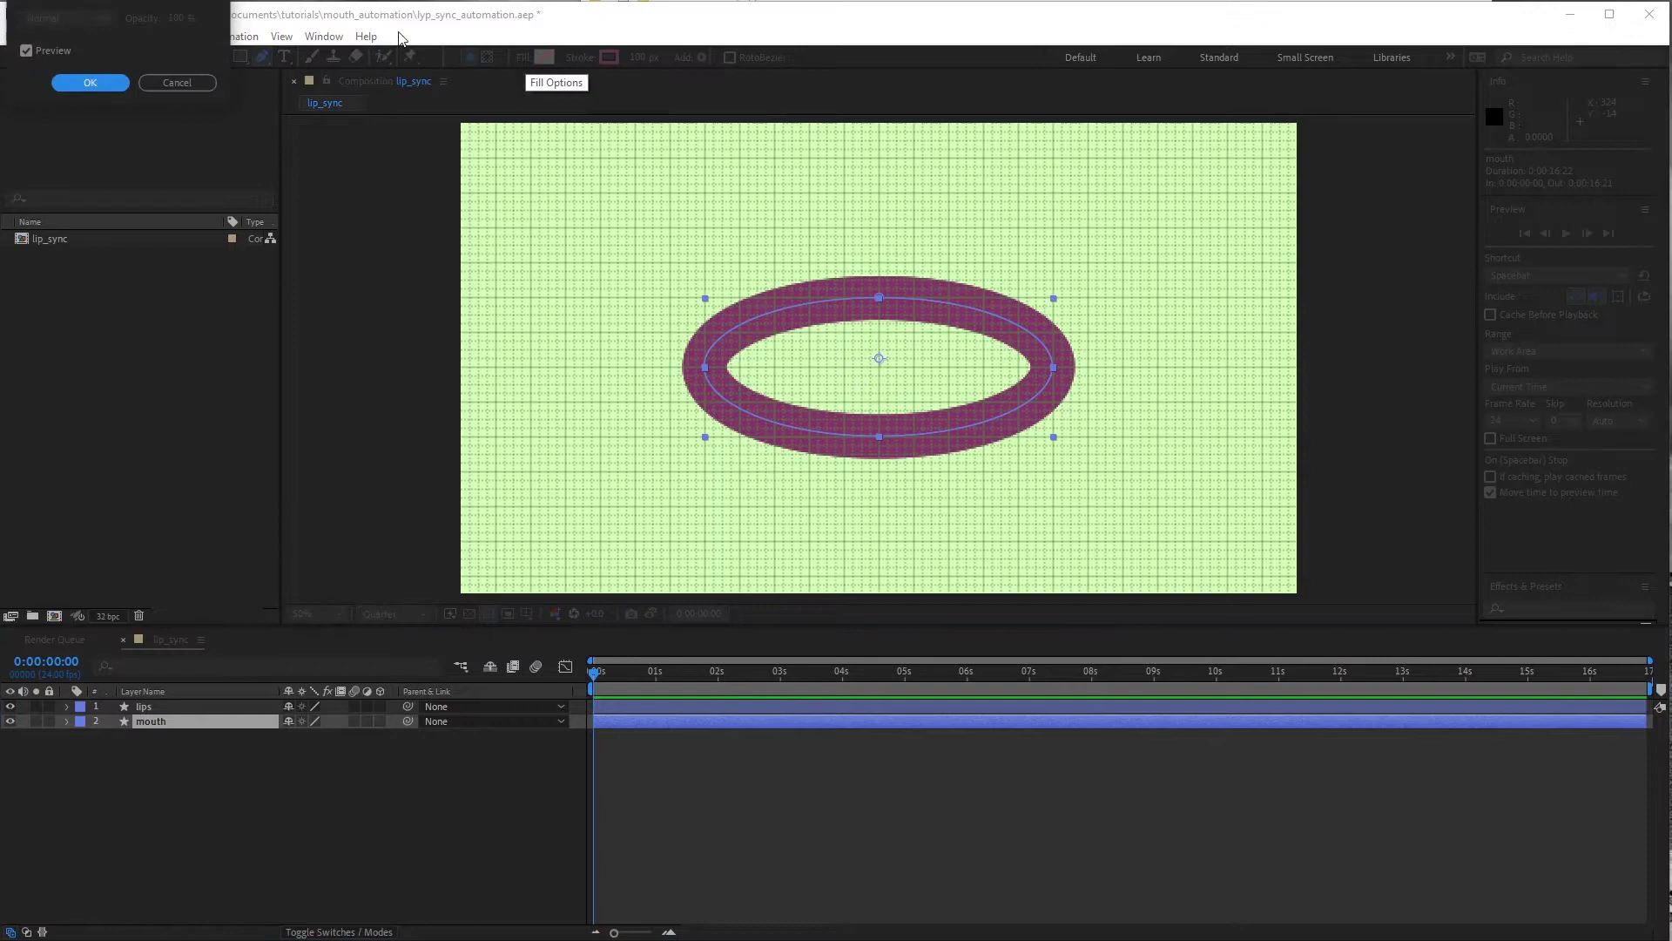
{"action": "left_click", "coordinate": [61, 13]}
{"action": "left_click", "coordinate": [91, 82]}
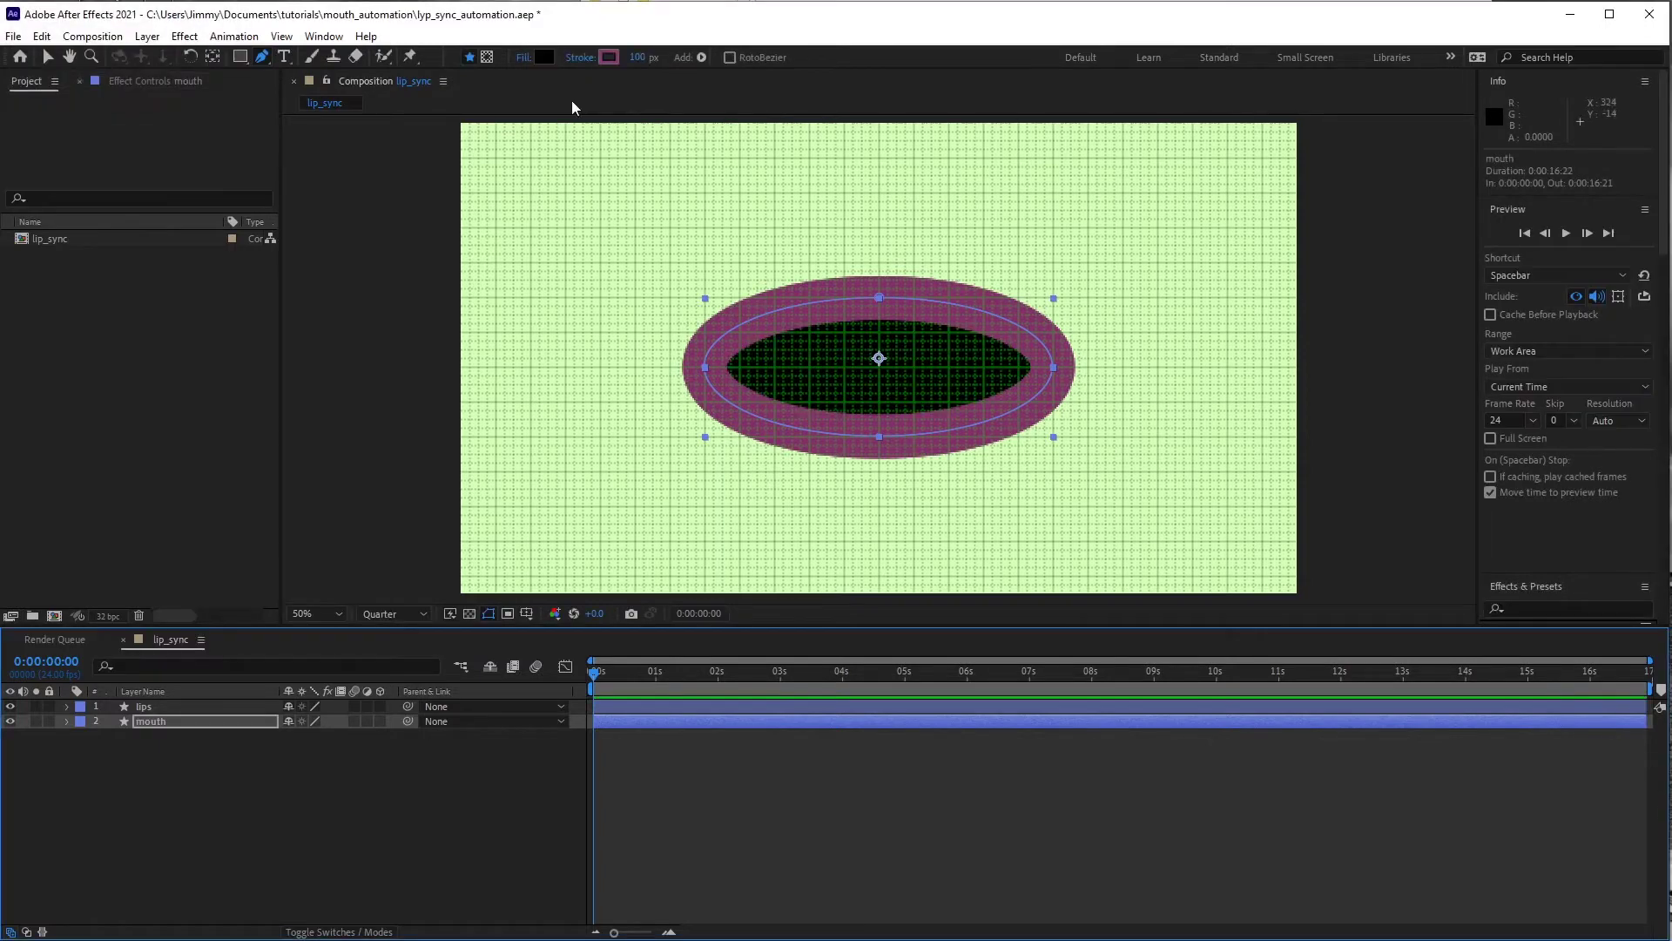
- Expand the lips and mouth layers down to their shape Path properties
{"action": "left_click", "coordinate": [66, 721]}
{"action": "left_click", "coordinate": [67, 706]}
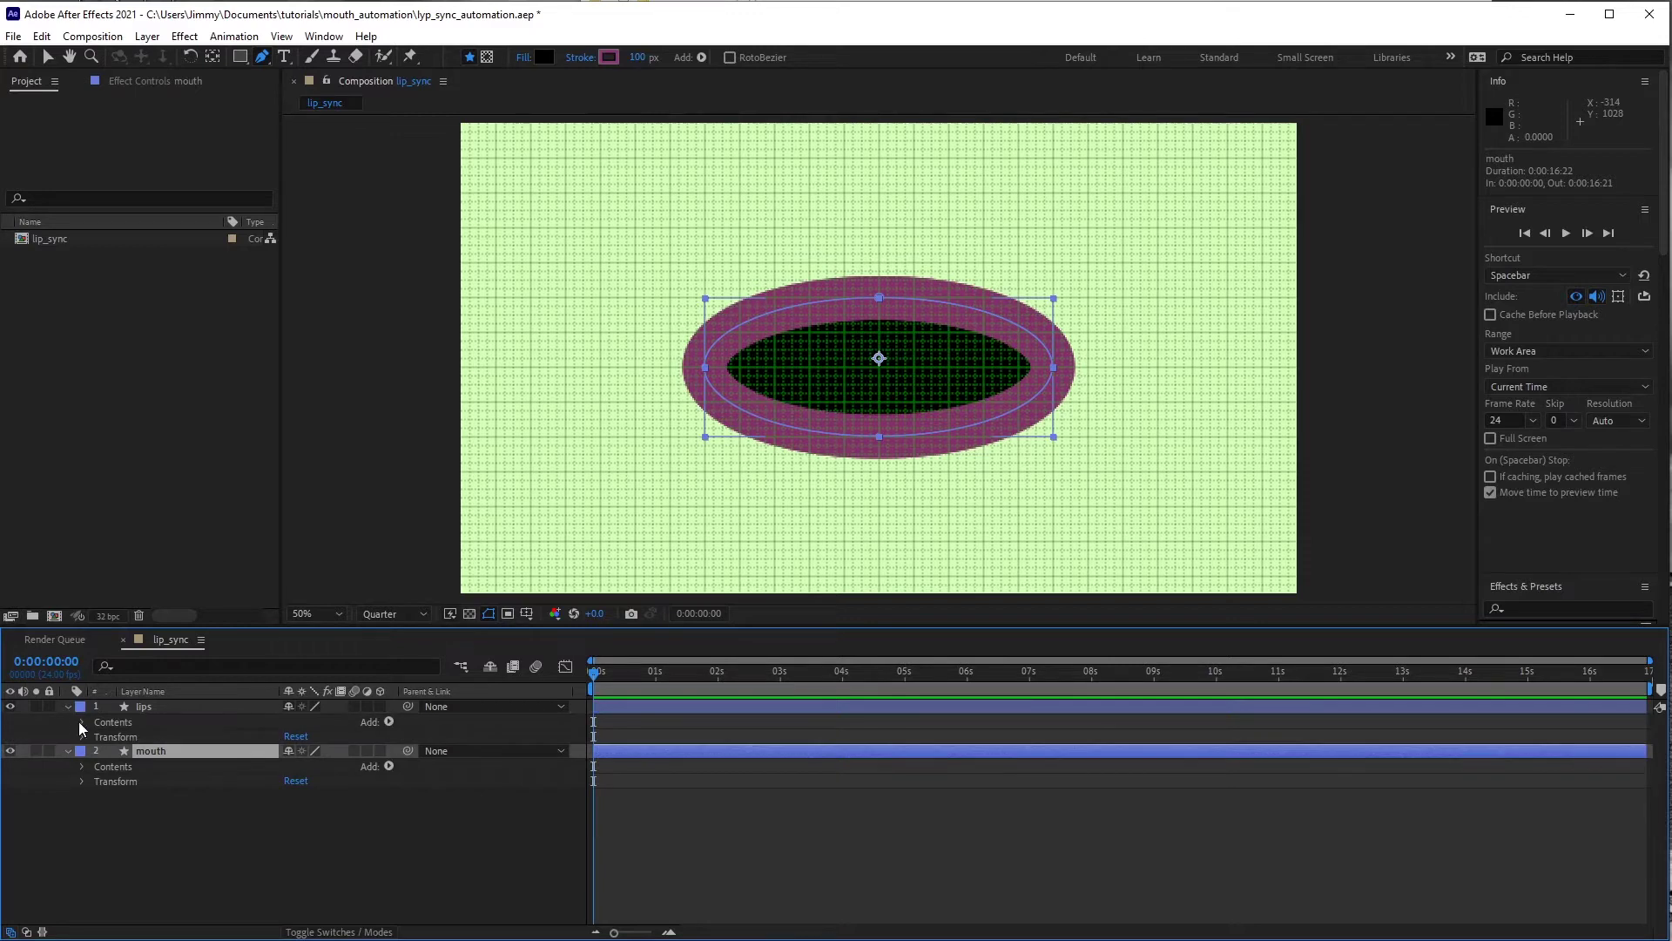
{"action": "left_click", "coordinate": [82, 722]}
{"action": "left_click", "coordinate": [83, 782]}
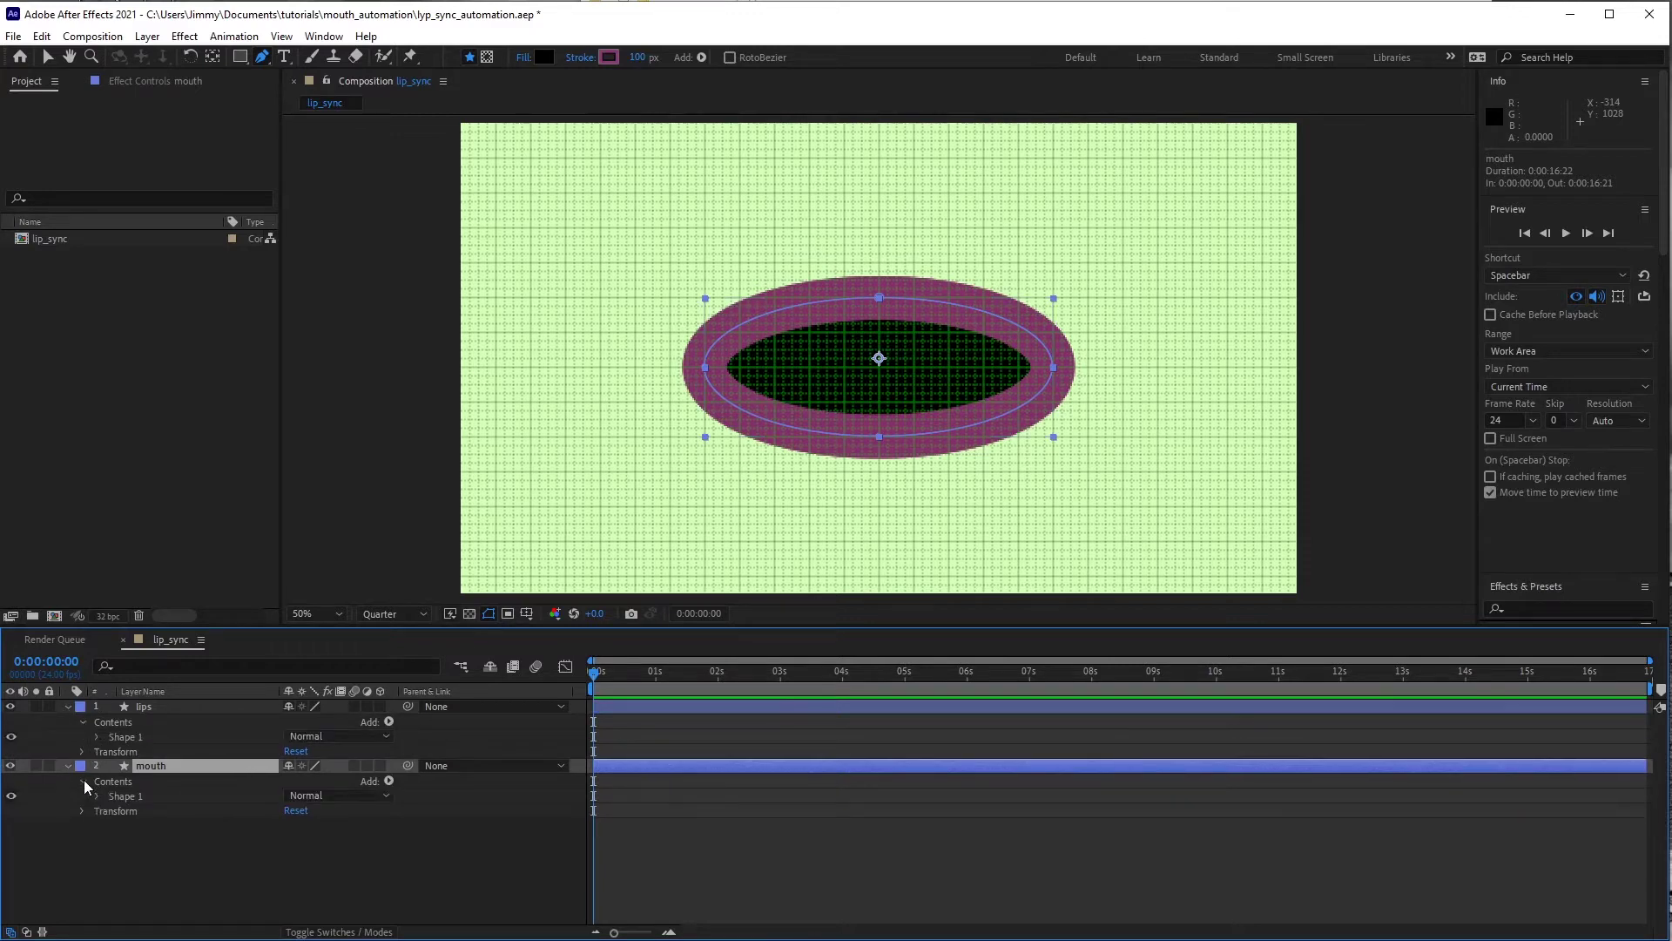
{"action": "left_click", "coordinate": [98, 736]}
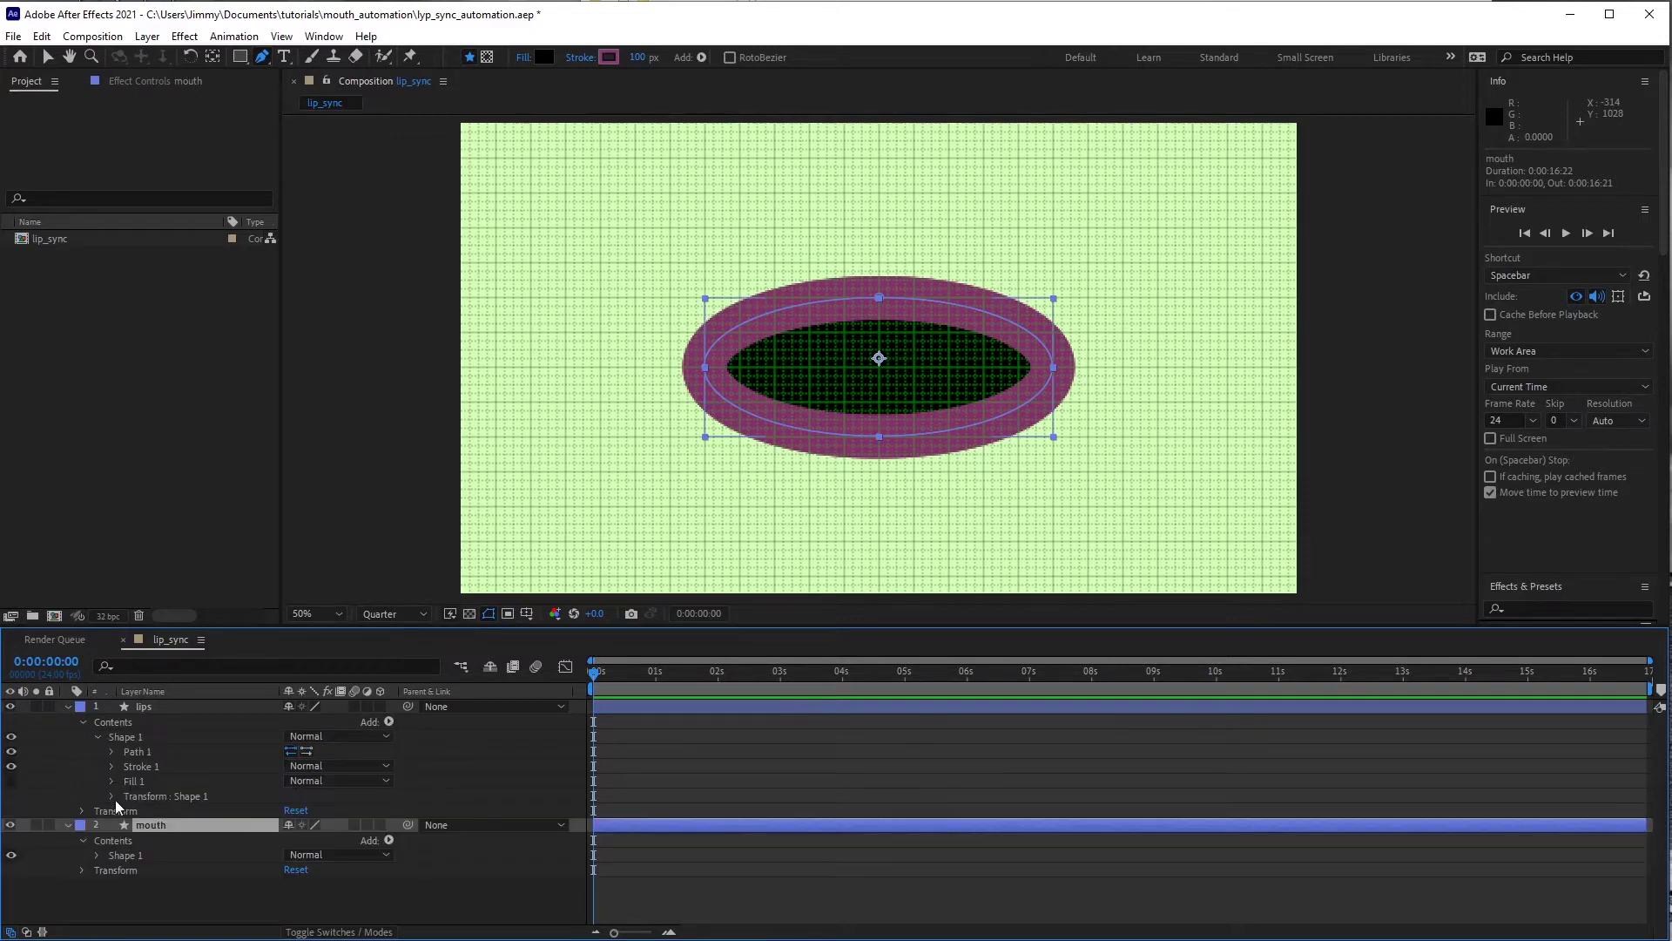
{"action": "left_click", "coordinate": [98, 854]}
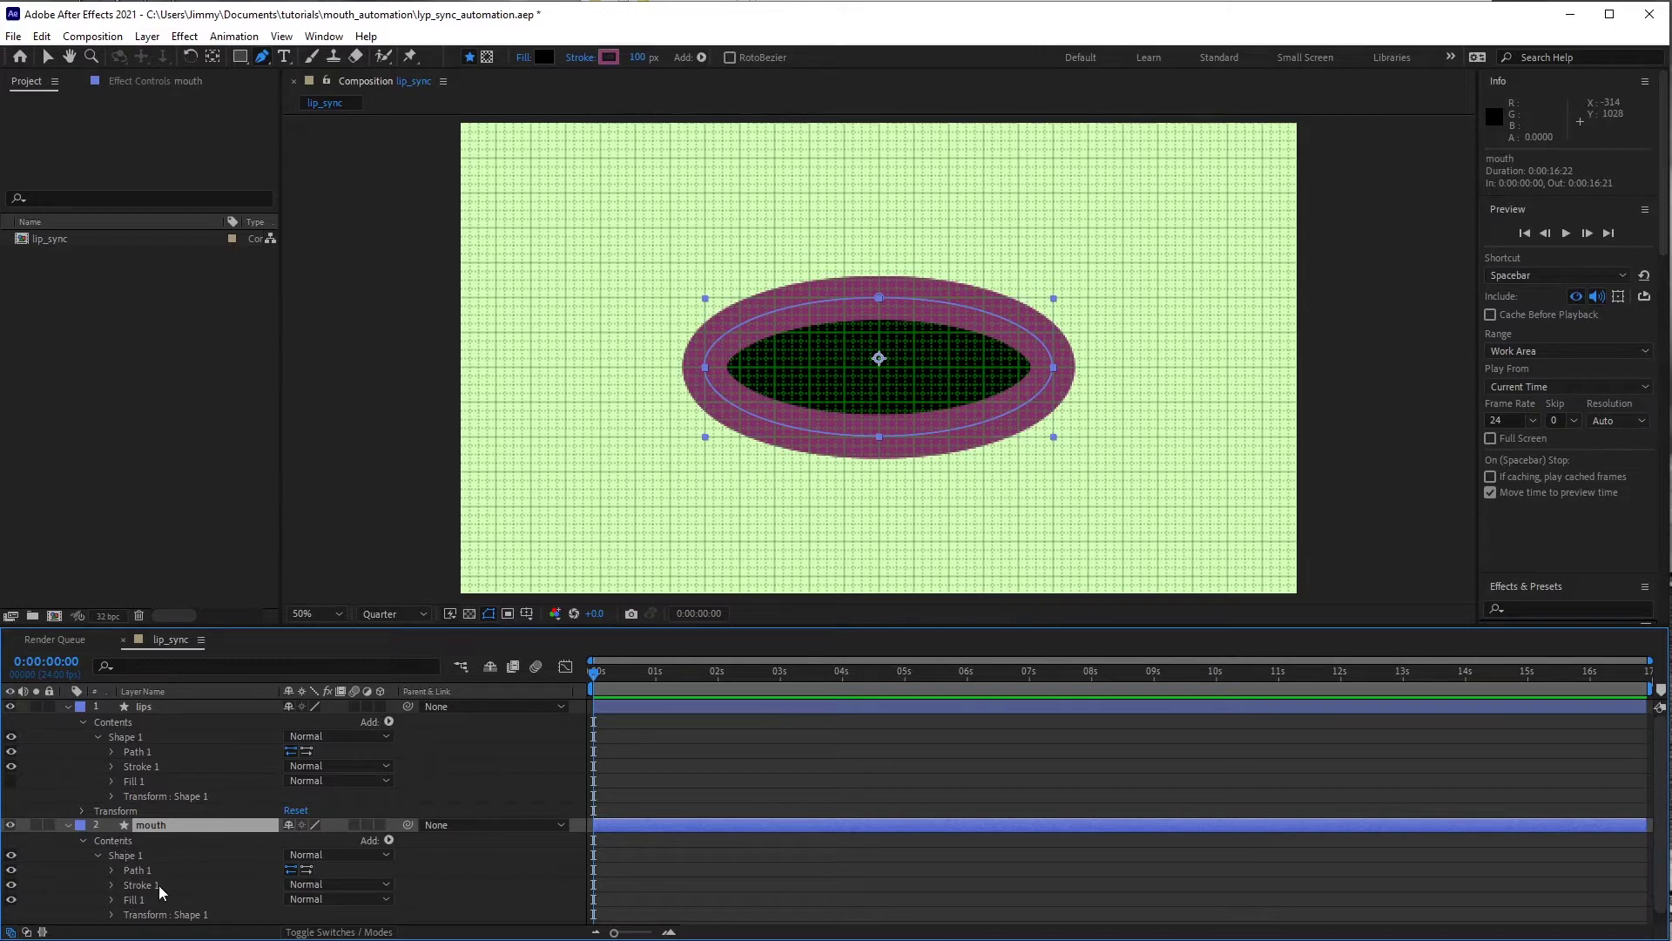
{"action": "left_click", "coordinate": [113, 869]}
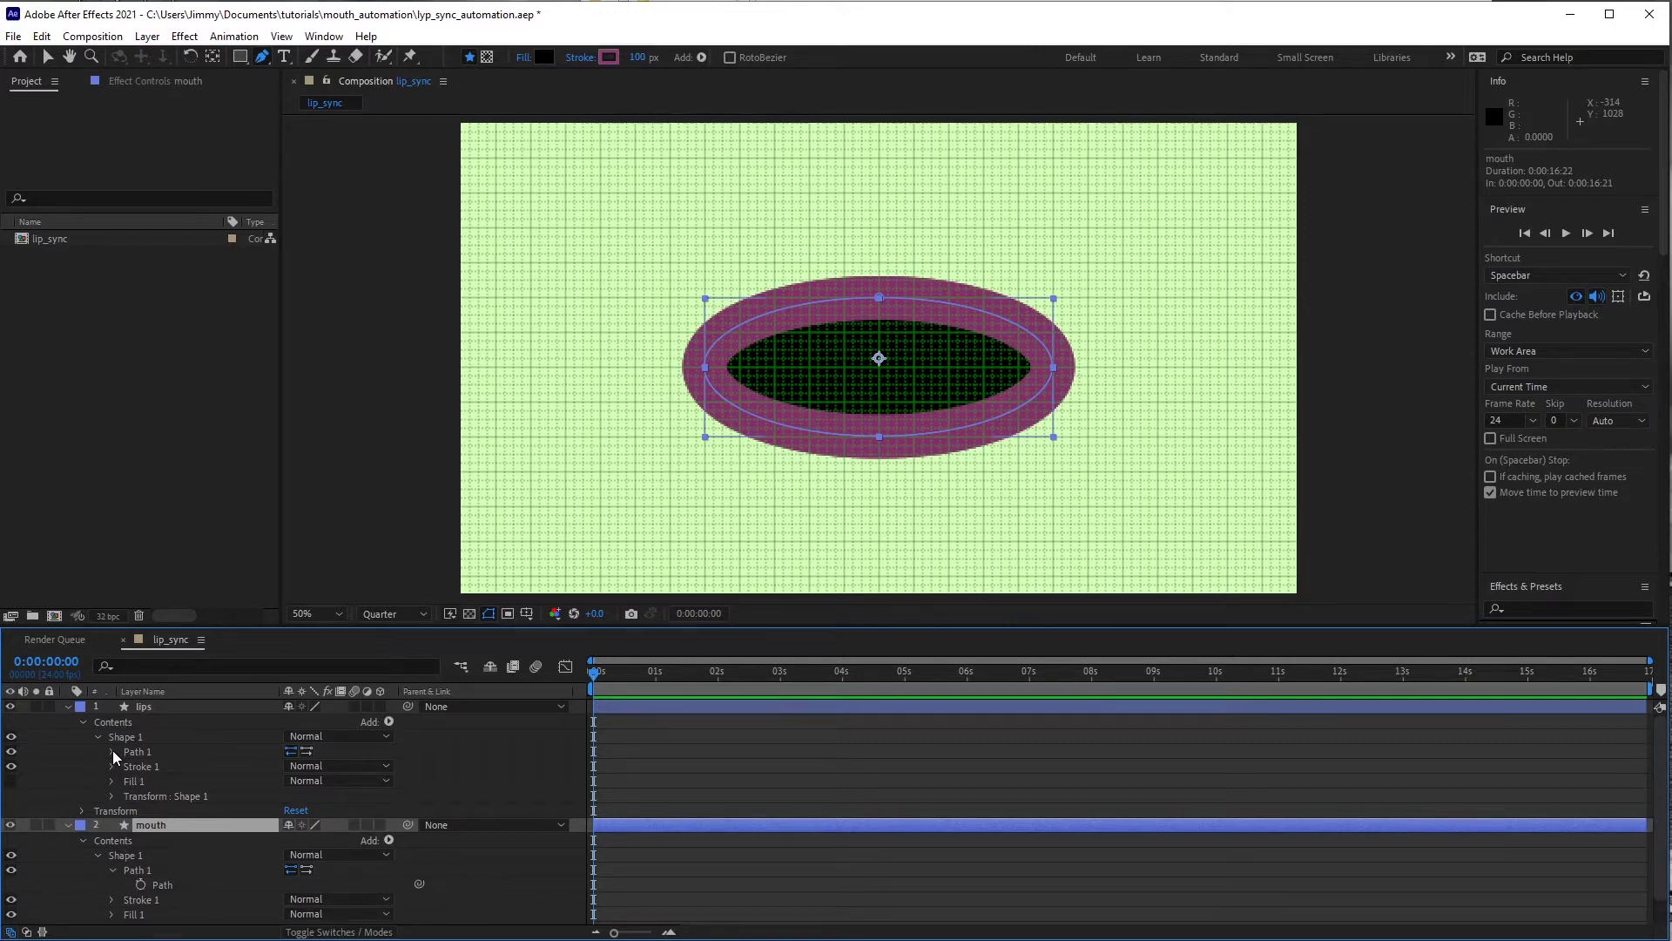
{"action": "left_click", "coordinate": [112, 751]}
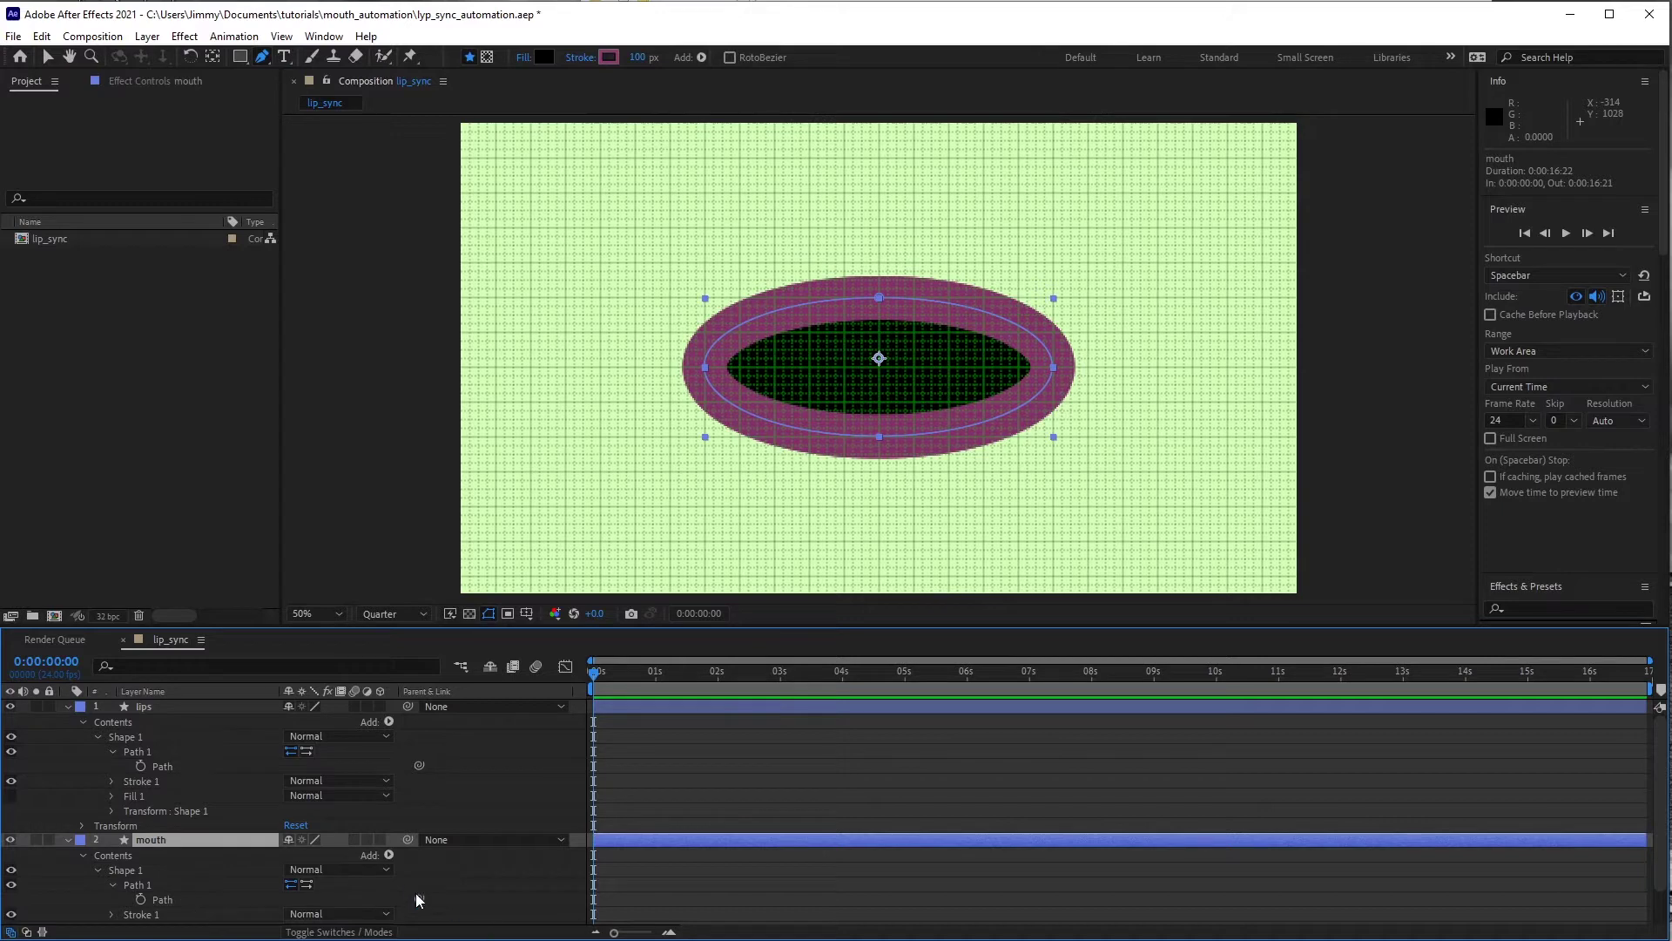
- Pick-whip the mouth Path to the lips Path, test by moving a lips point, then undo
{"action": "left_click_drag", "start_coordinate": [420, 900], "coordinate": [170, 766]}
{"action": "left_click", "coordinate": [218, 763]}
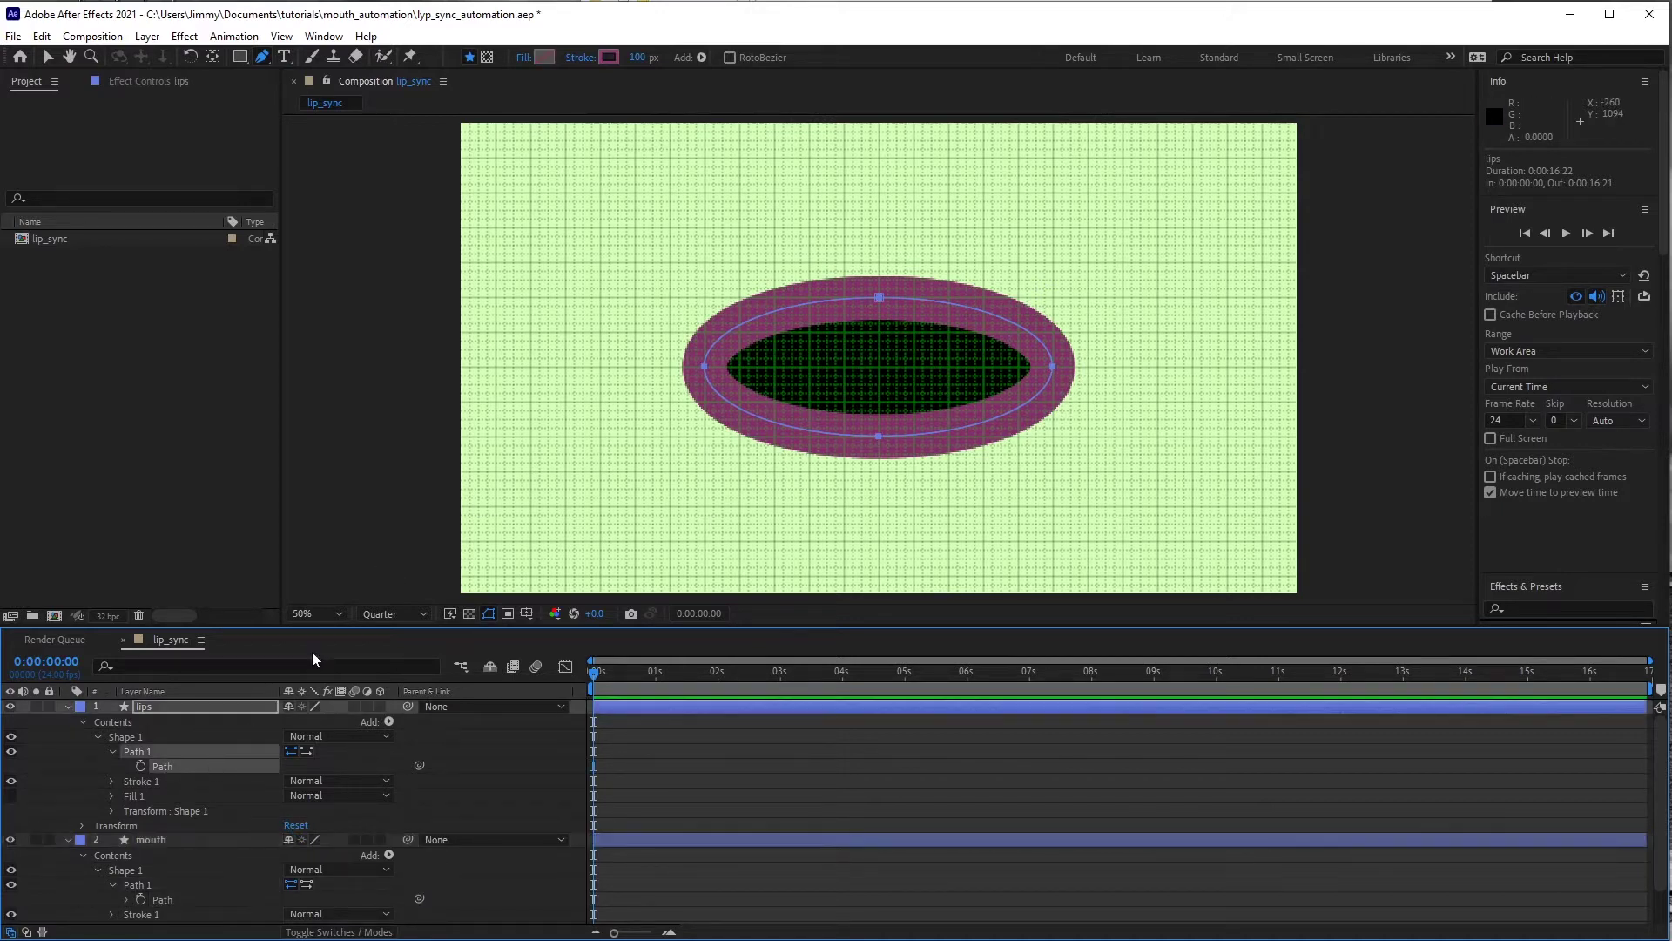
{"action": "left_click", "coordinate": [47, 56]}
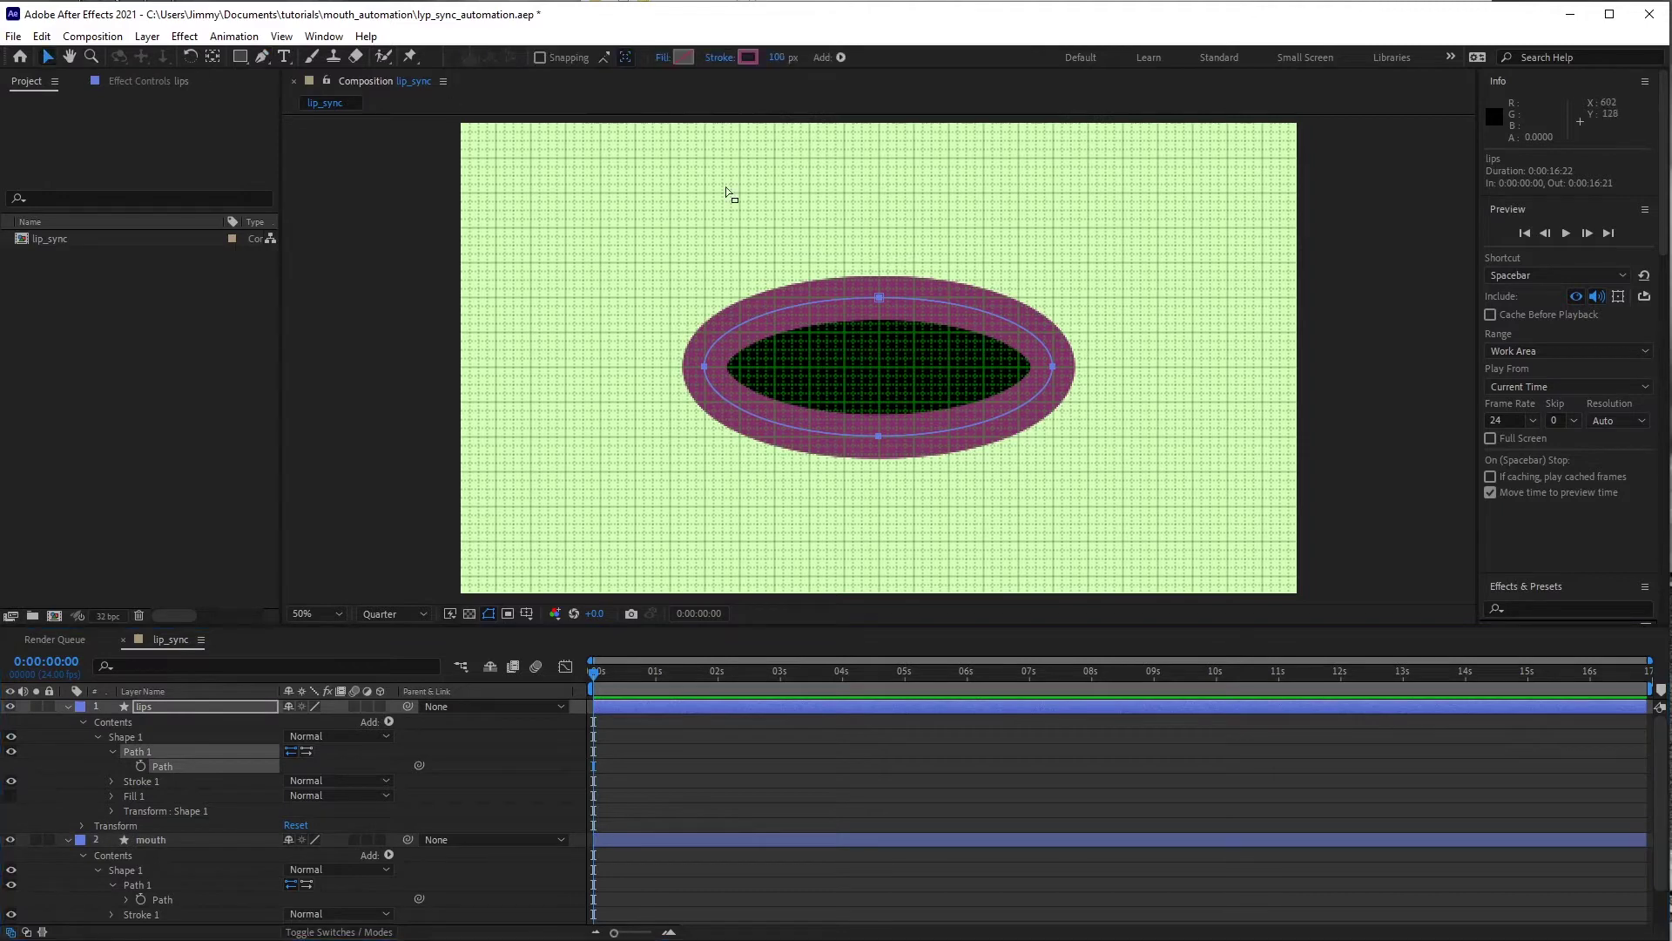
{"action": "left_click", "coordinate": [879, 299]}
{"action": "mouse_move", "coordinate": [881, 300]}
{"action": "left_mouse_down"}
{"action": "mouse_move", "coordinate": [784, 261]}
{"action": "mouse_move", "coordinate": [944, 284]}
{"action": "mouse_move", "coordinate": [858, 289]}
{"action": "left_mouse_up"}
{"action": "key", "text": "ctrl+z"}
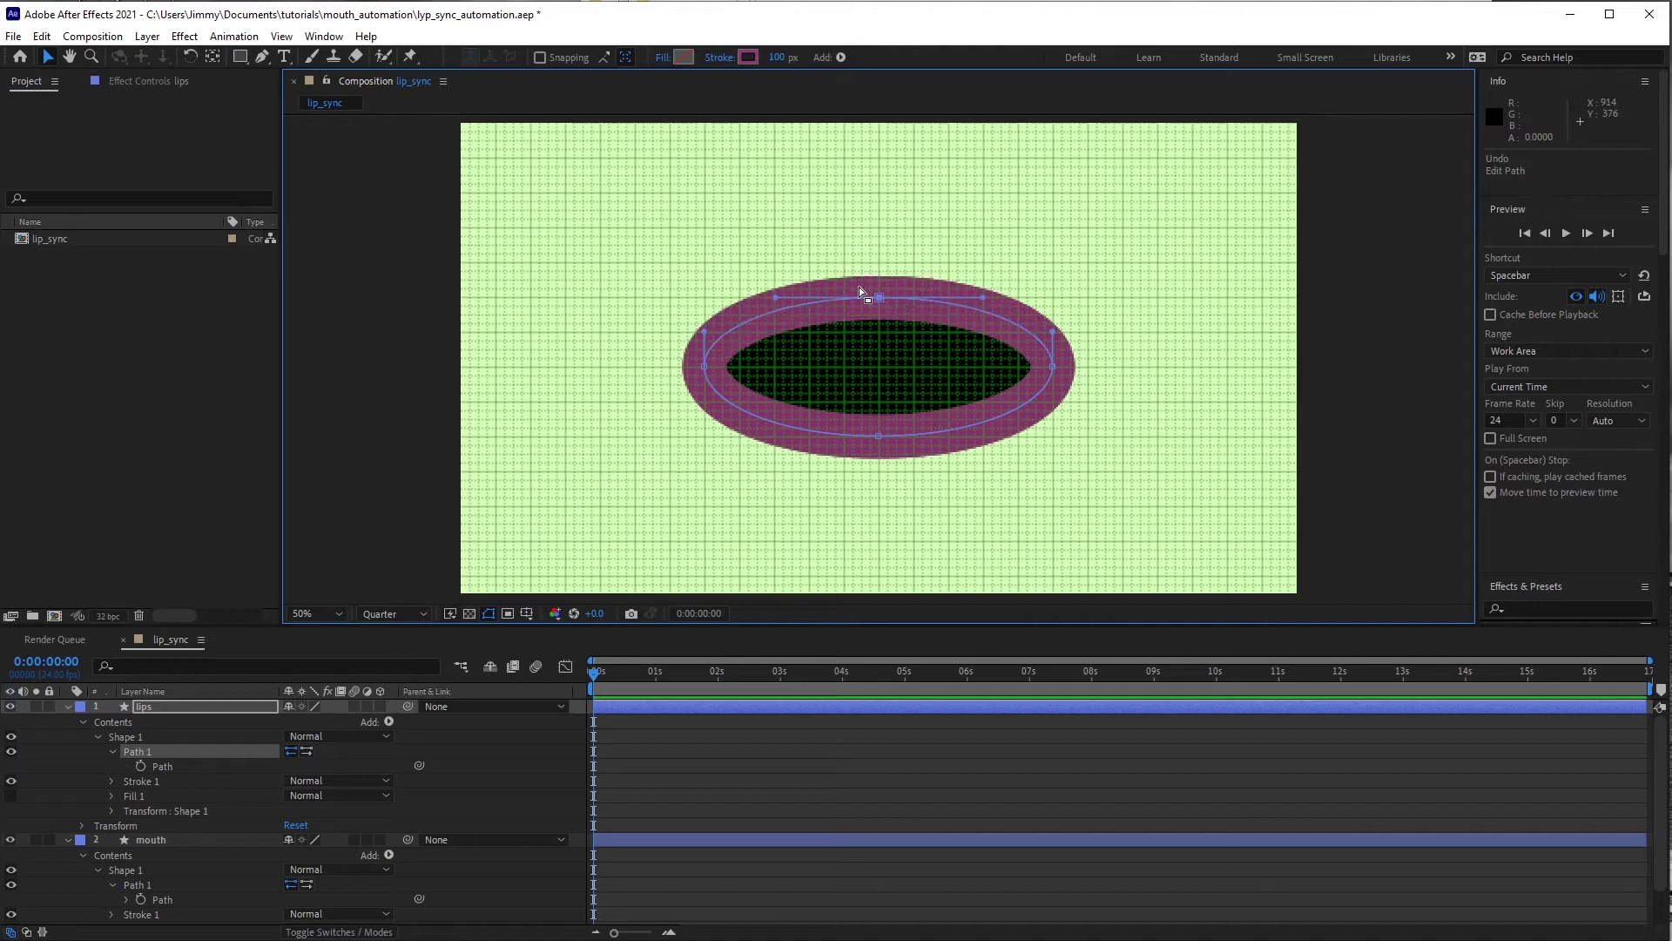
- Collapse the mouth layer's properties and lock the mouth layer
{"action": "left_click", "coordinate": [167, 838]}
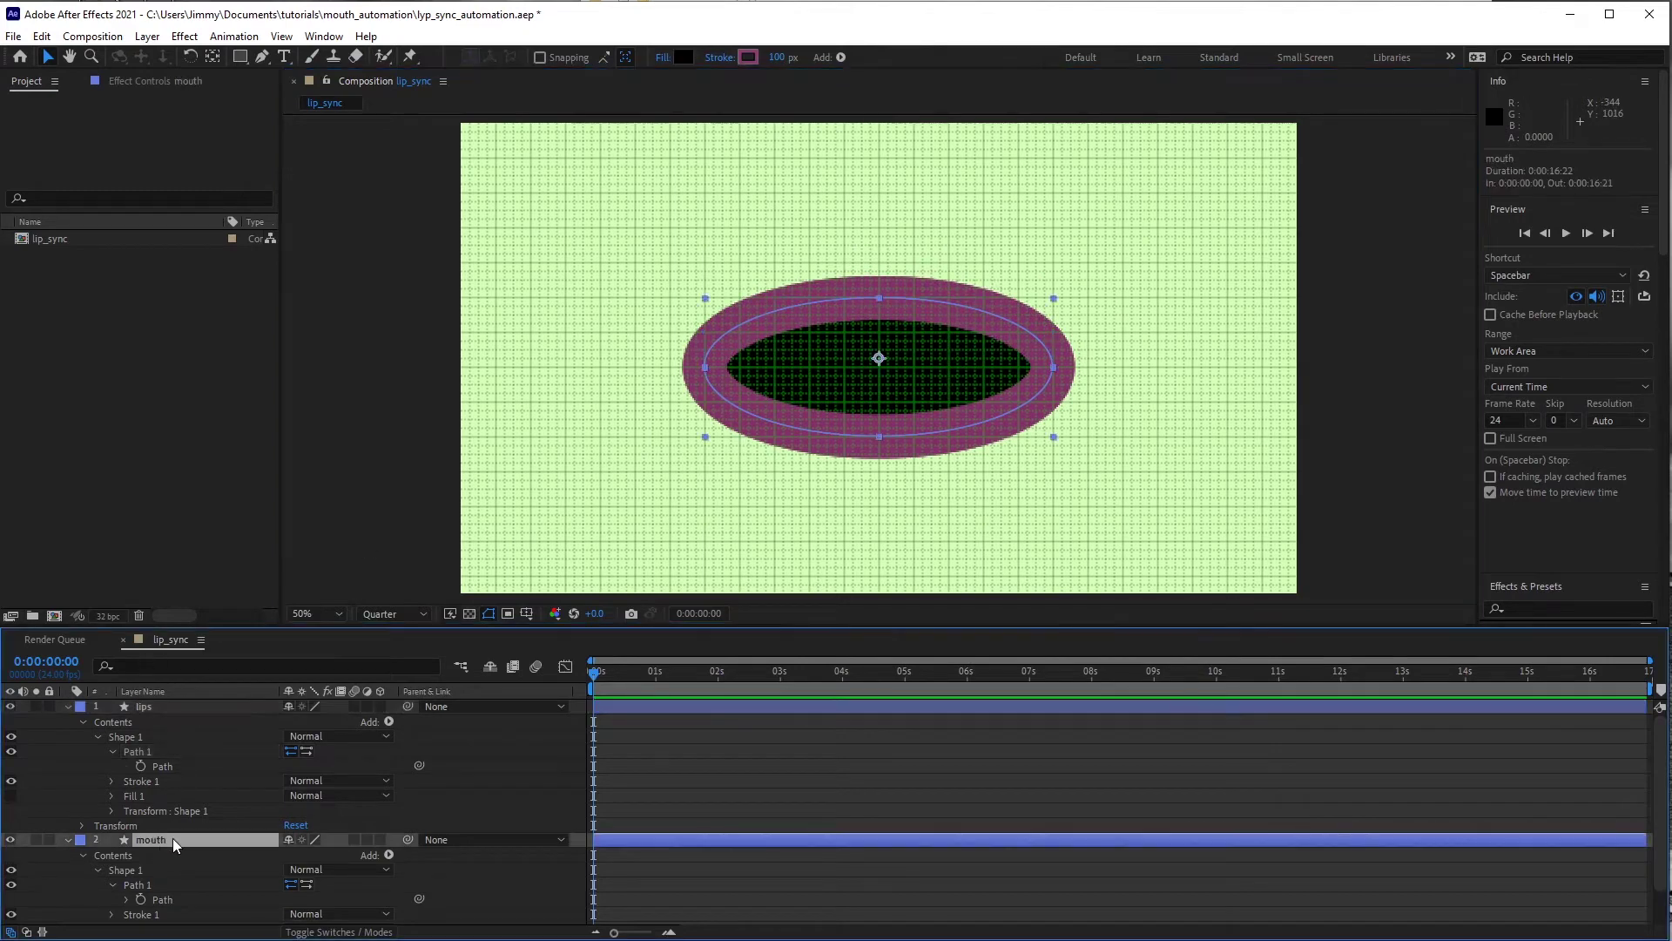
{"action": "left_click", "coordinate": [66, 841]}
{"action": "key", "text": "F2"}
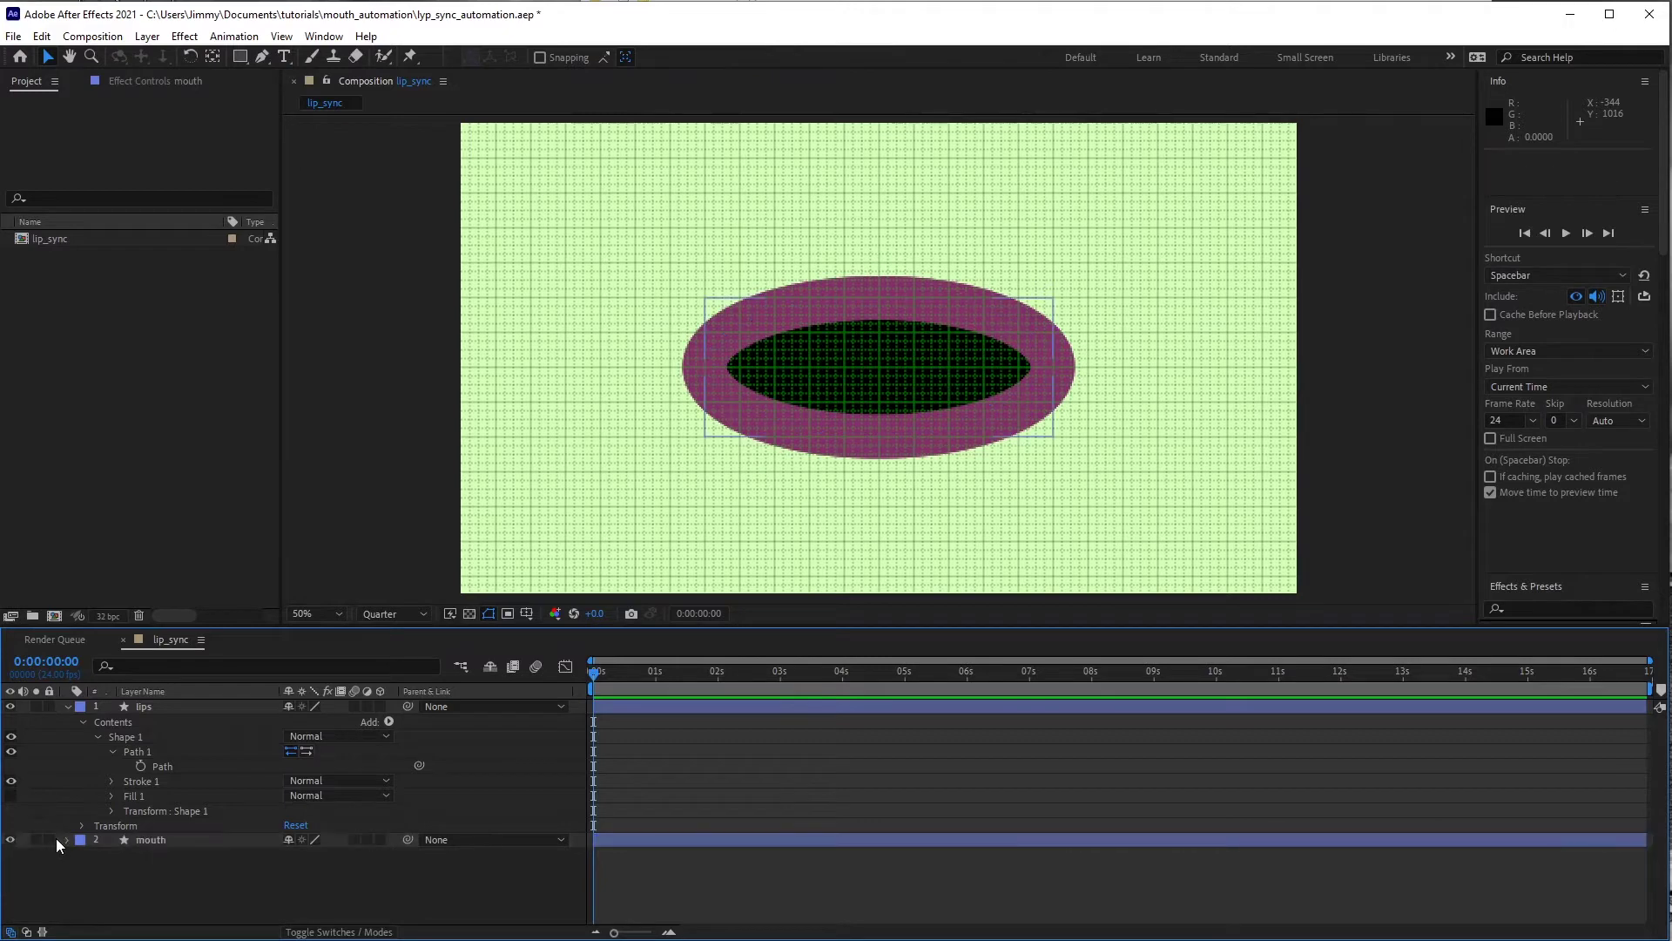
{"action": "left_click", "coordinate": [49, 838]}
{"action": "left_click", "coordinate": [49, 838]}
{"action": "left_click", "coordinate": [153, 844]}
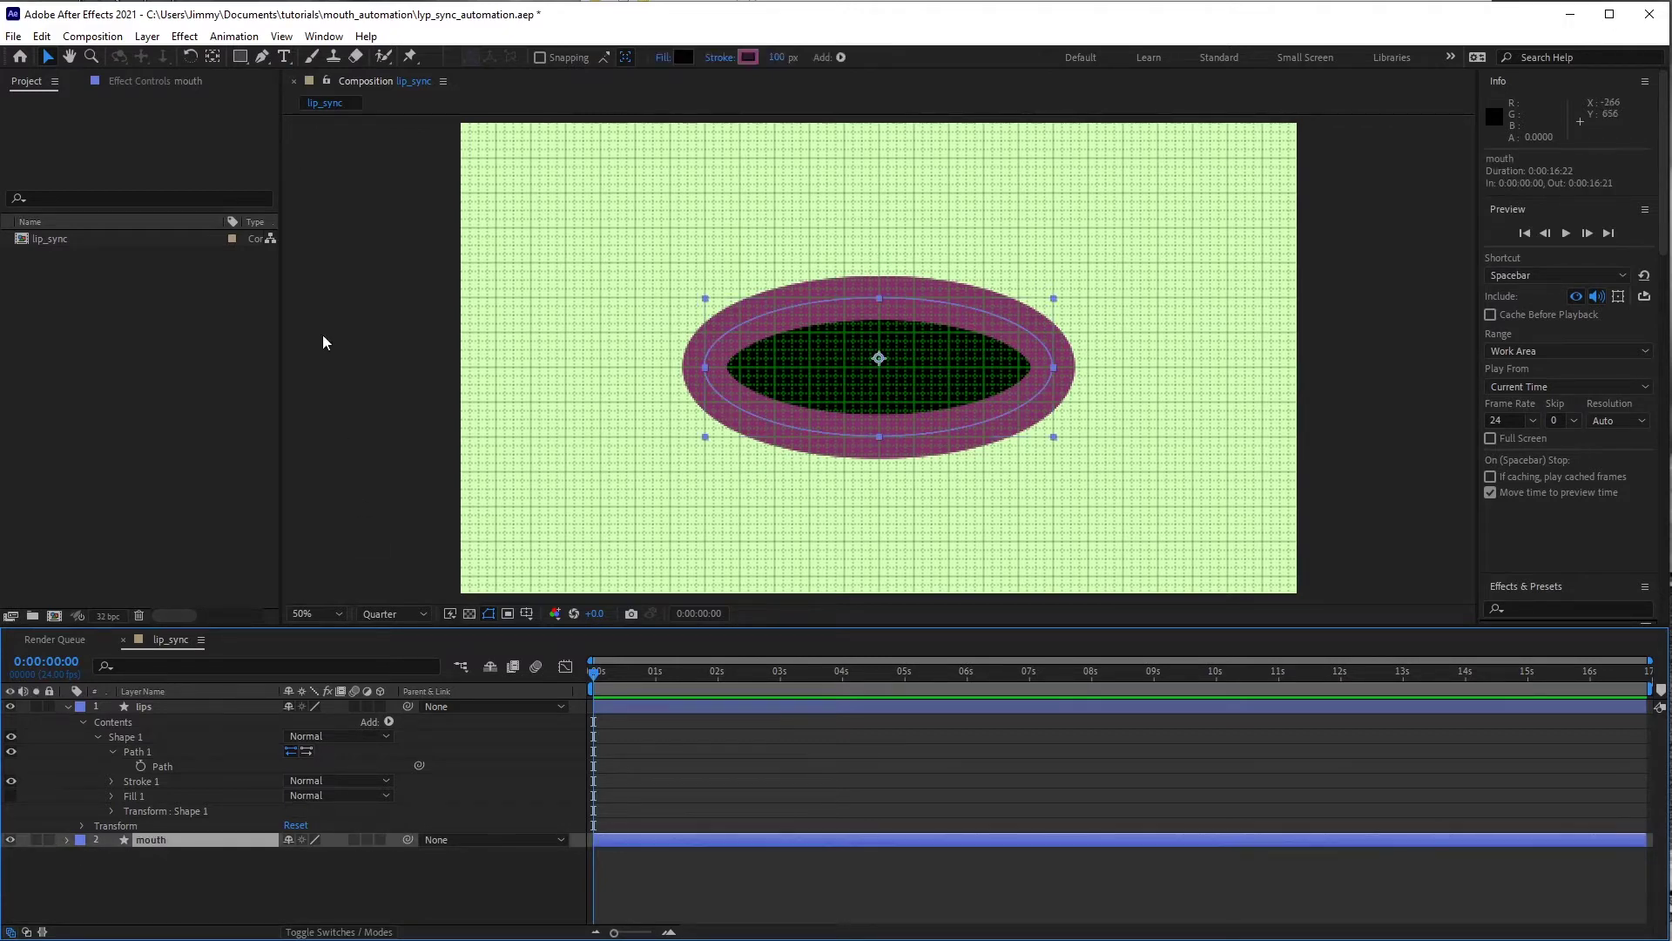
{"action": "left_click", "coordinate": [213, 57]}
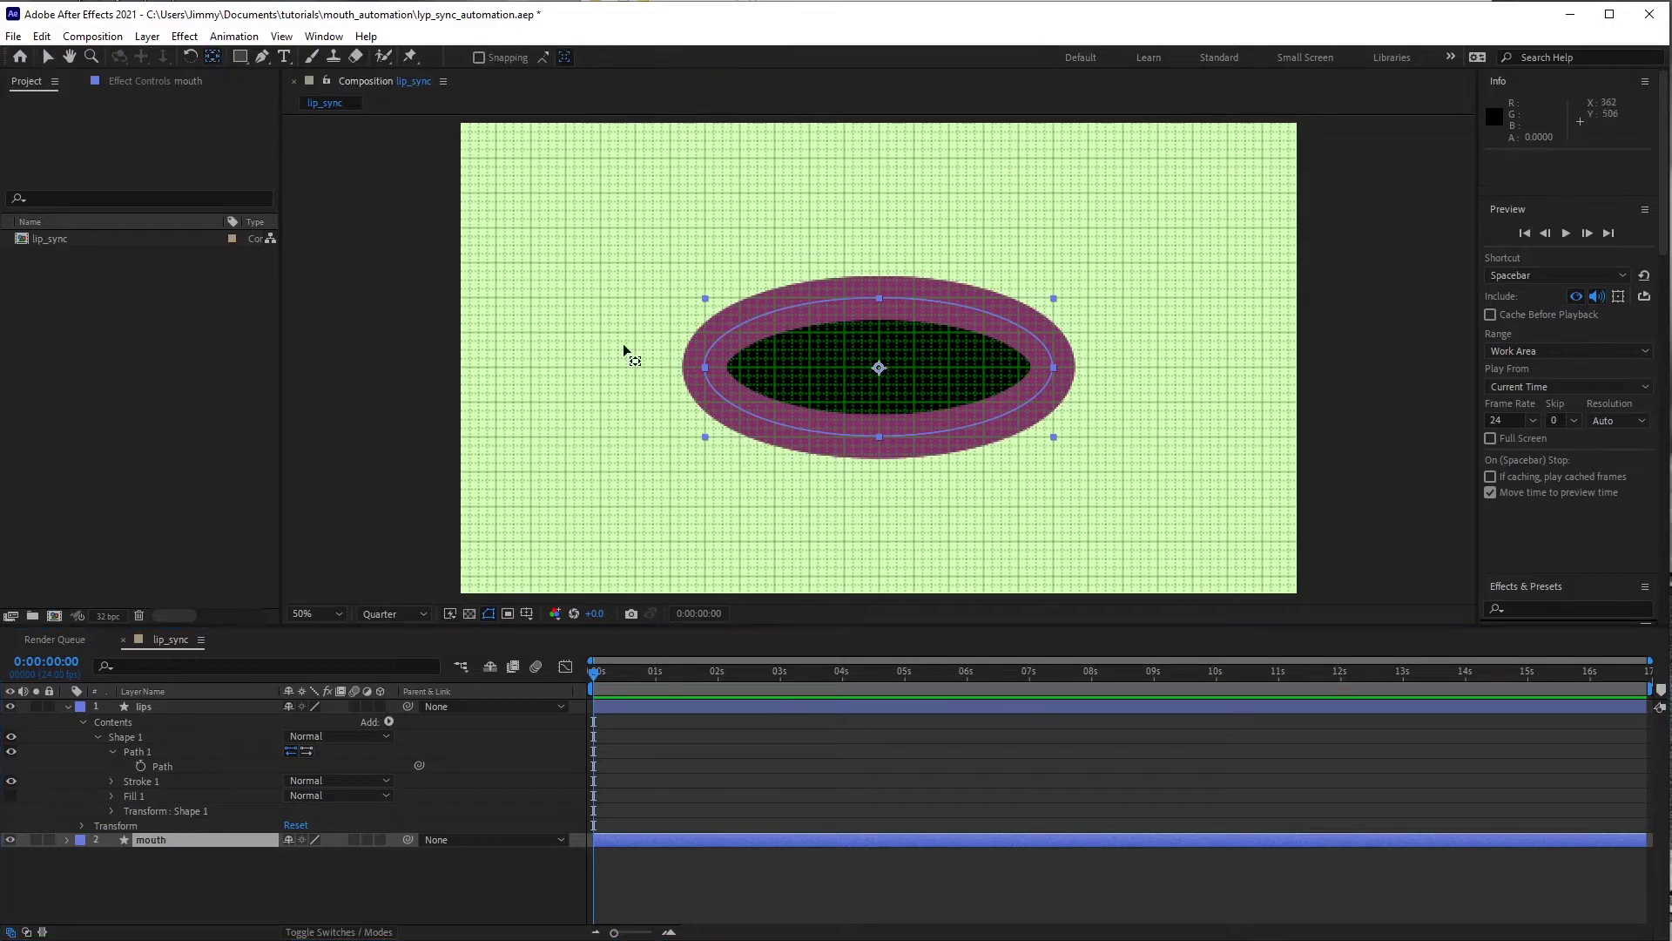
{"action": "left_click", "coordinate": [53, 839]}
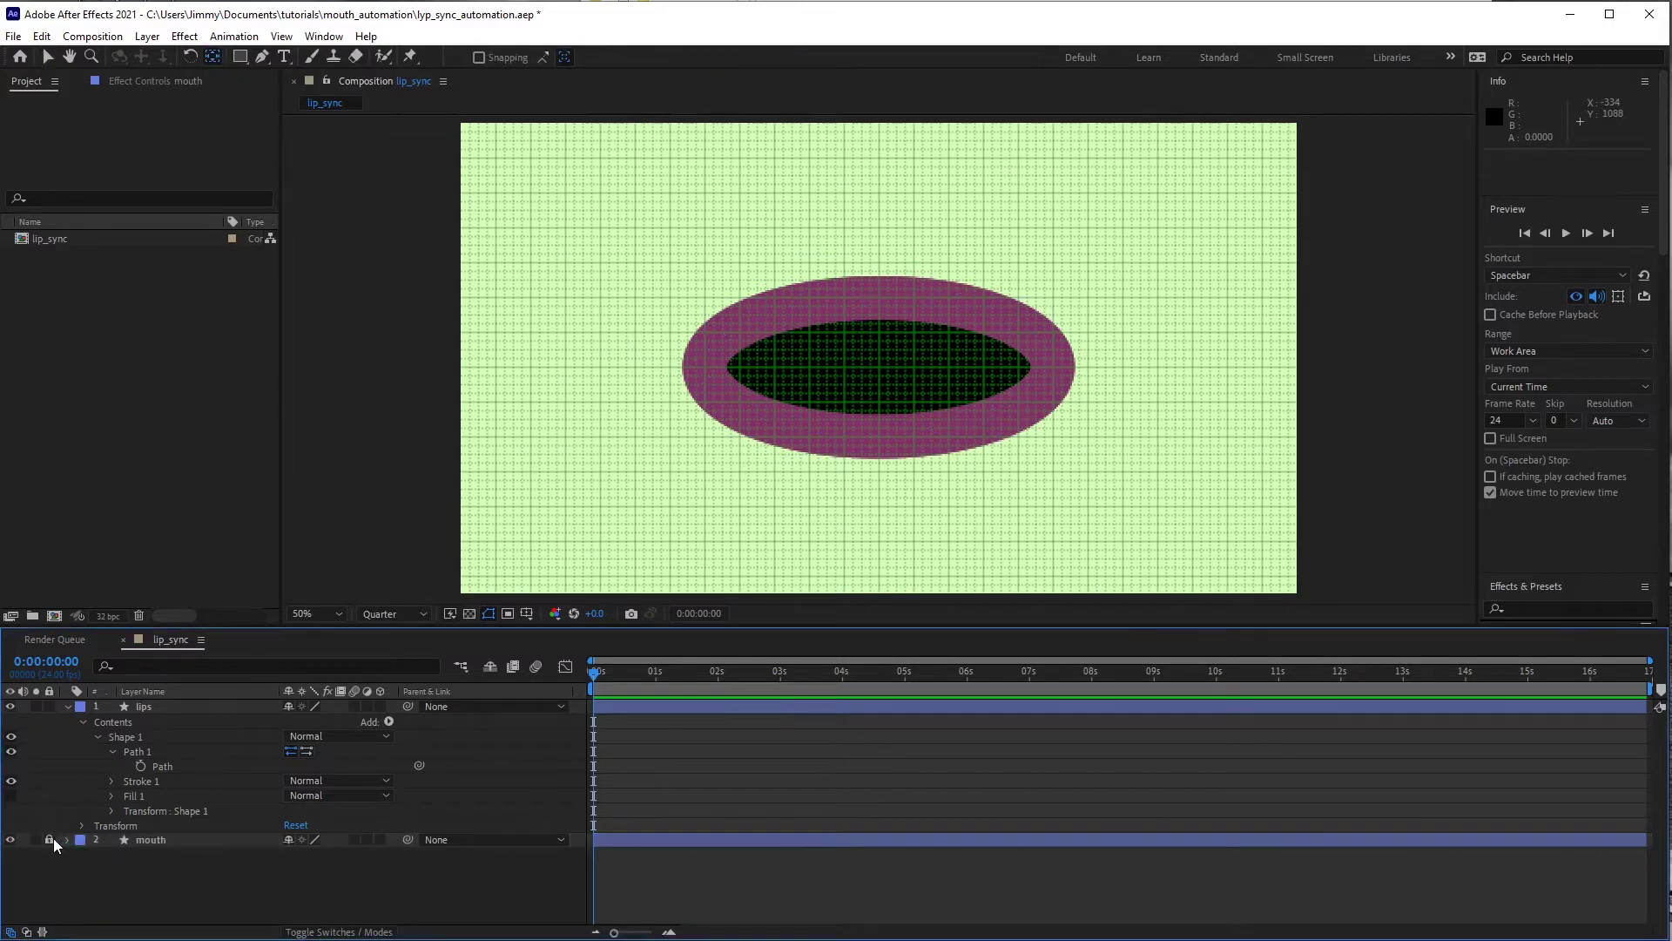
- Centre the lips anchor point on its shape with Ctrl+Alt+Home and collapse the lips layer
{"action": "left_click", "coordinate": [139, 706]}
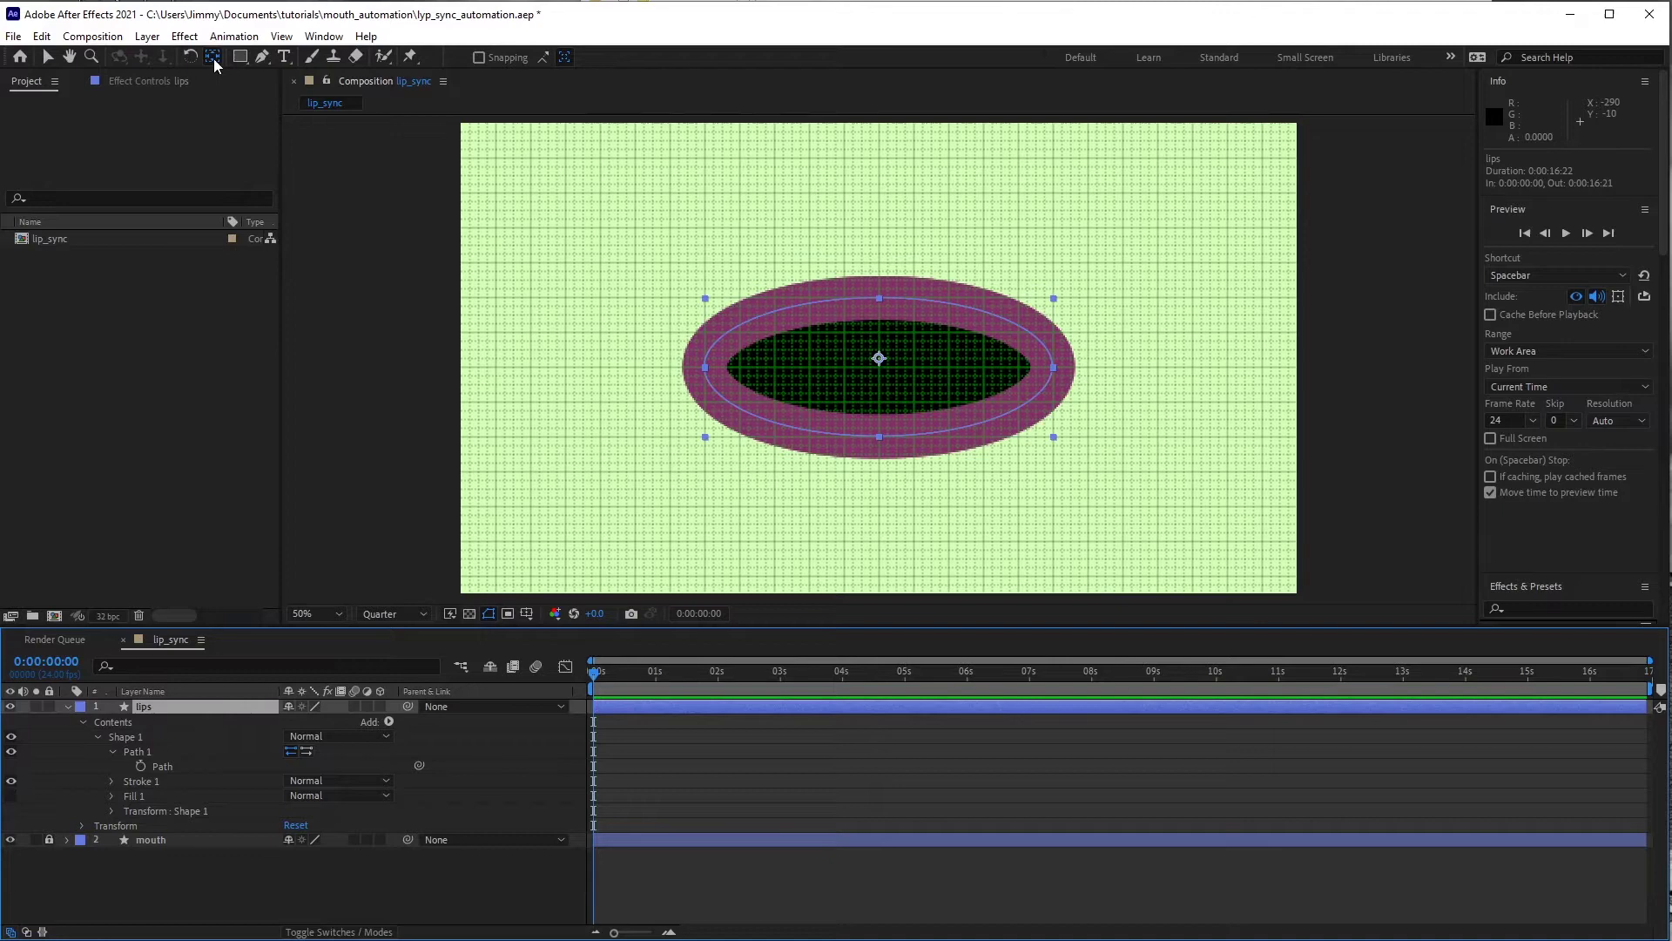
{"action": "key", "text": "ctrl+alt+Home"}
{"action": "left_click", "coordinate": [218, 694]}
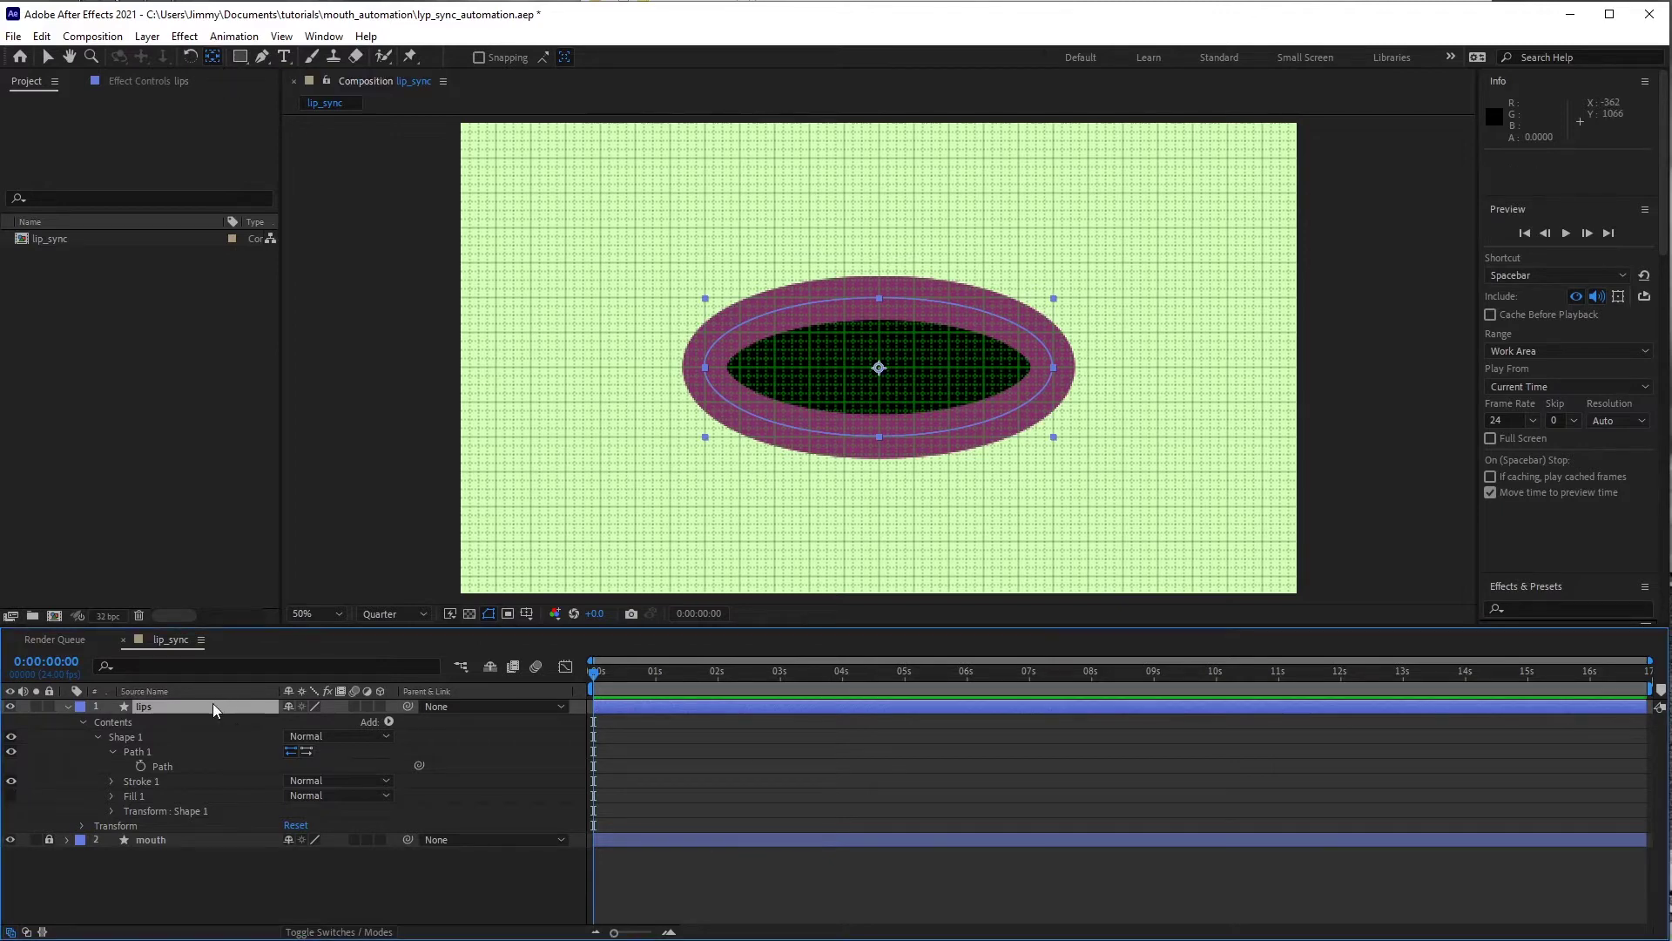
{"action": "left_click", "coordinate": [214, 691]}
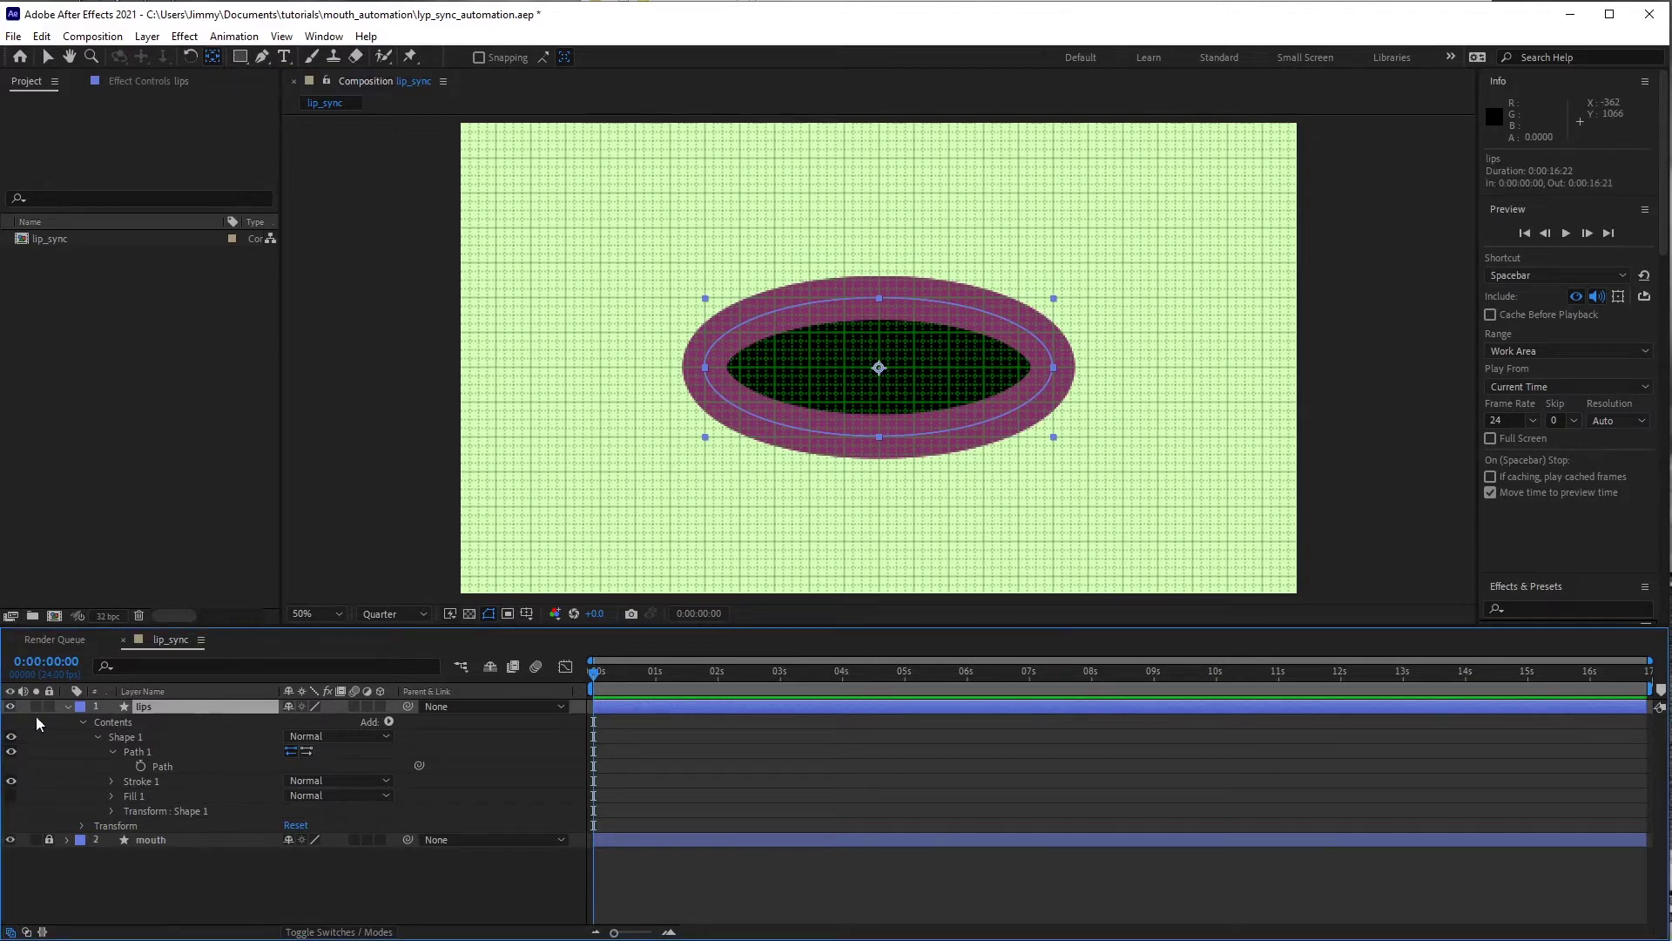
{"action": "left_click", "coordinate": [65, 705]}
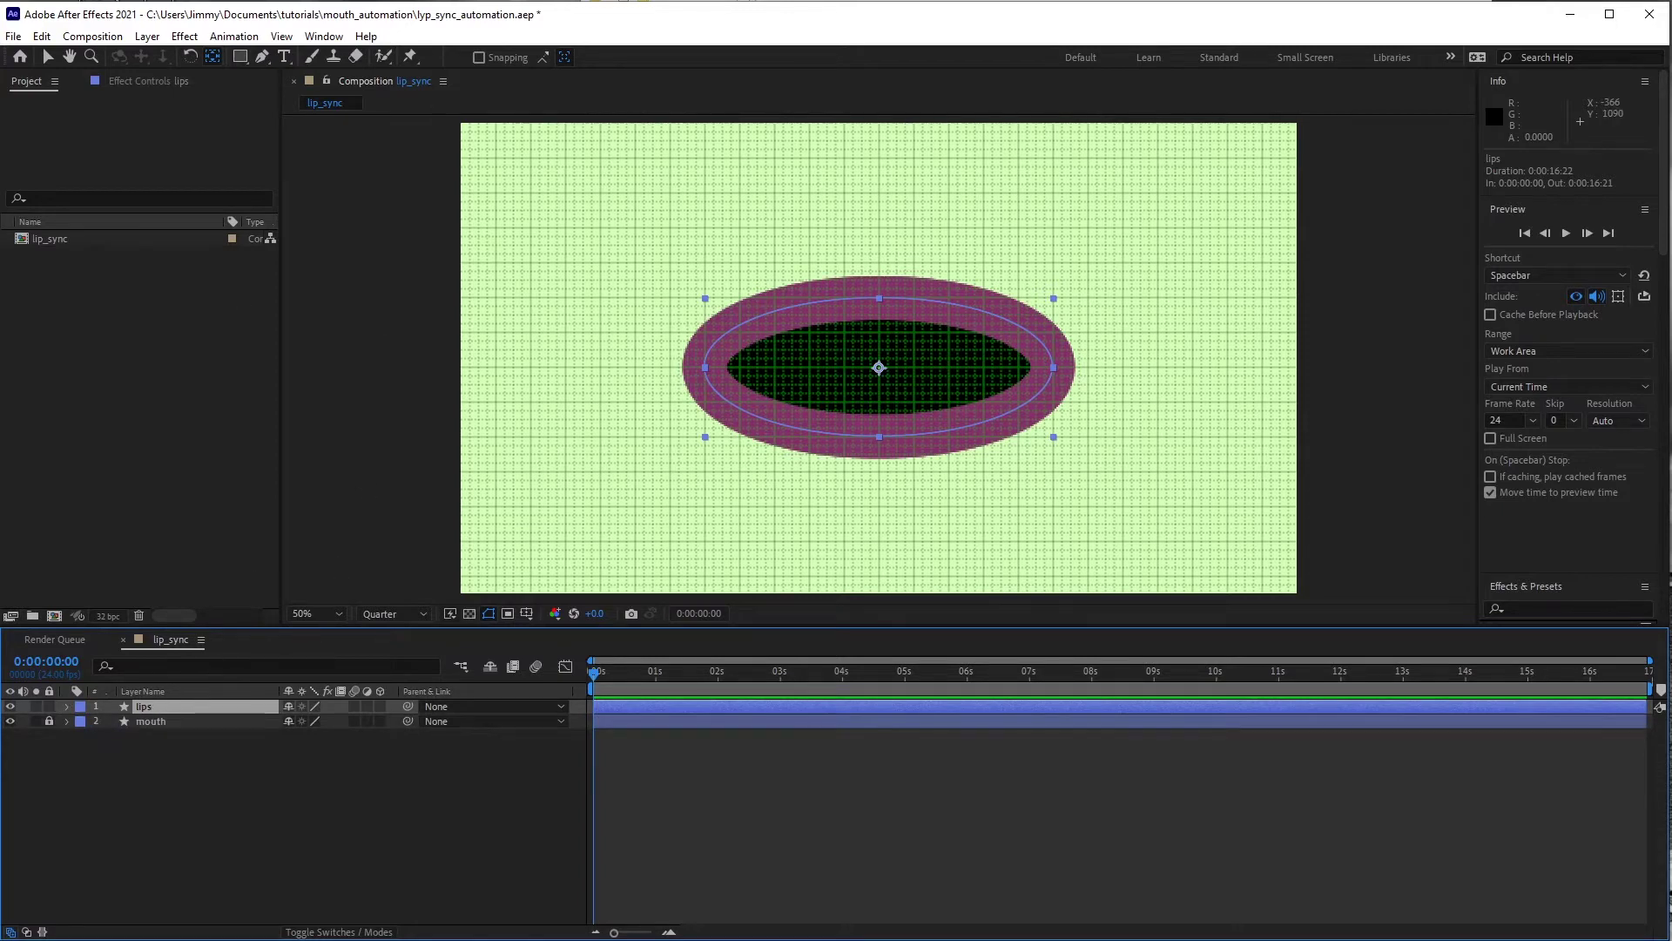
- Add a new empty shape layer from Layer > New > Shape Layer
{"action": "left_click", "coordinate": [147, 35]}
{"action": "mouse_move", "coordinate": [170, 55]}
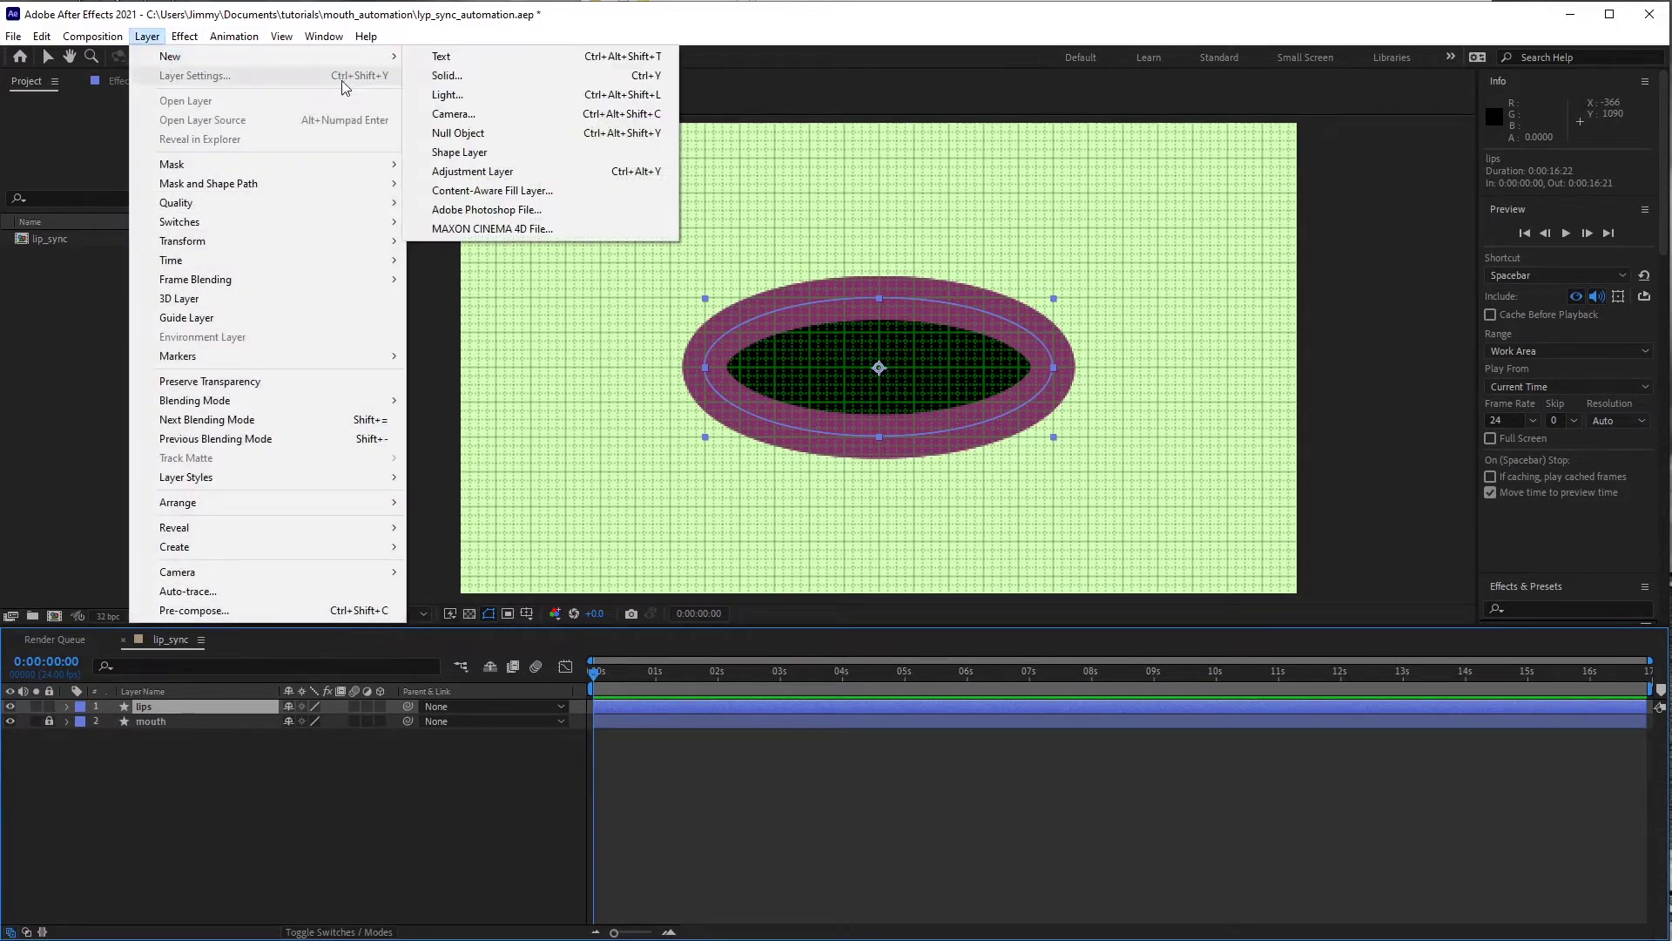
{"action": "left_click", "coordinate": [510, 155]}
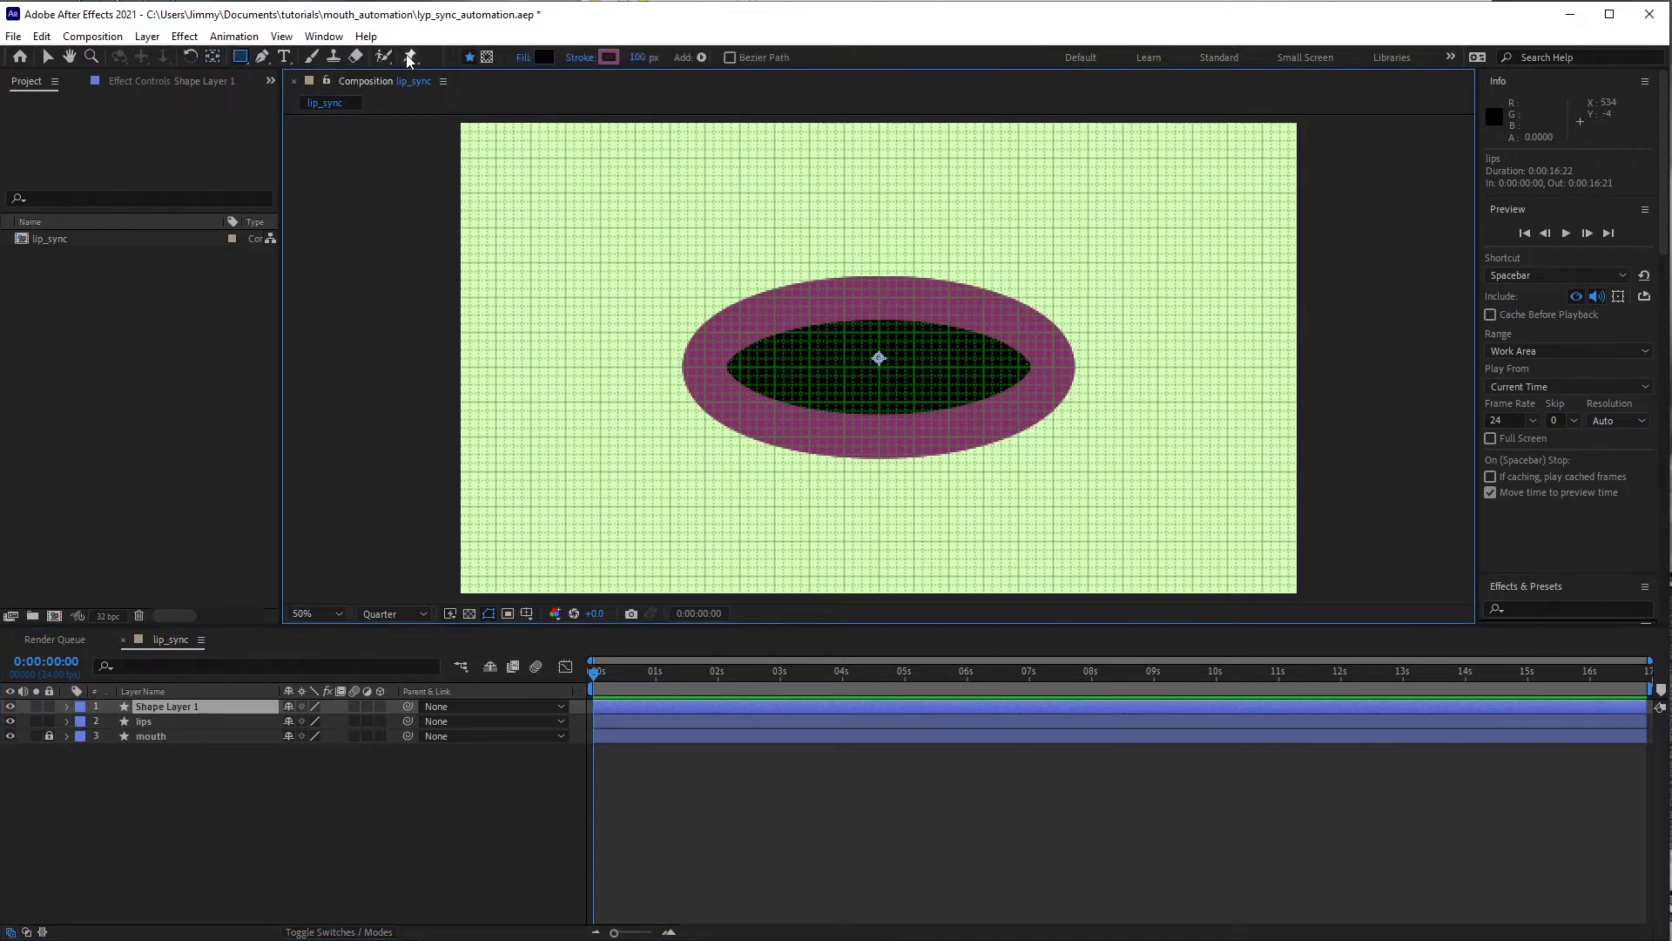
- Draw a three-point horizontal pen line across the top of the mouth opening
{"action": "left_click", "coordinate": [262, 55]}
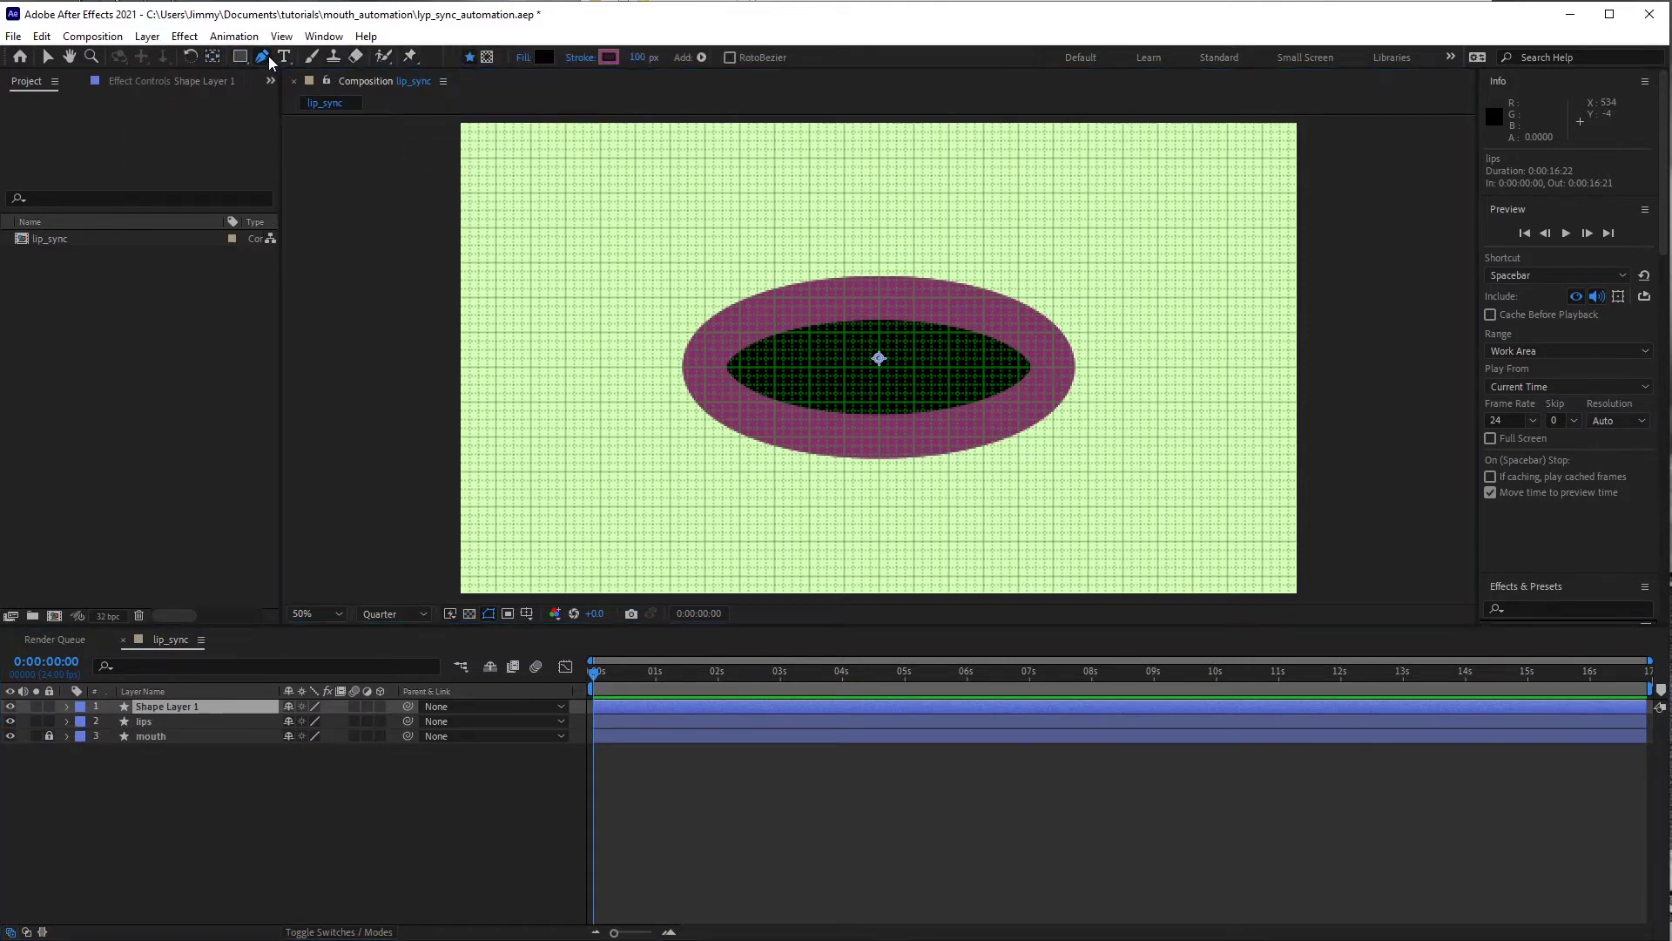
{"action": "left_click", "coordinate": [742, 335]}
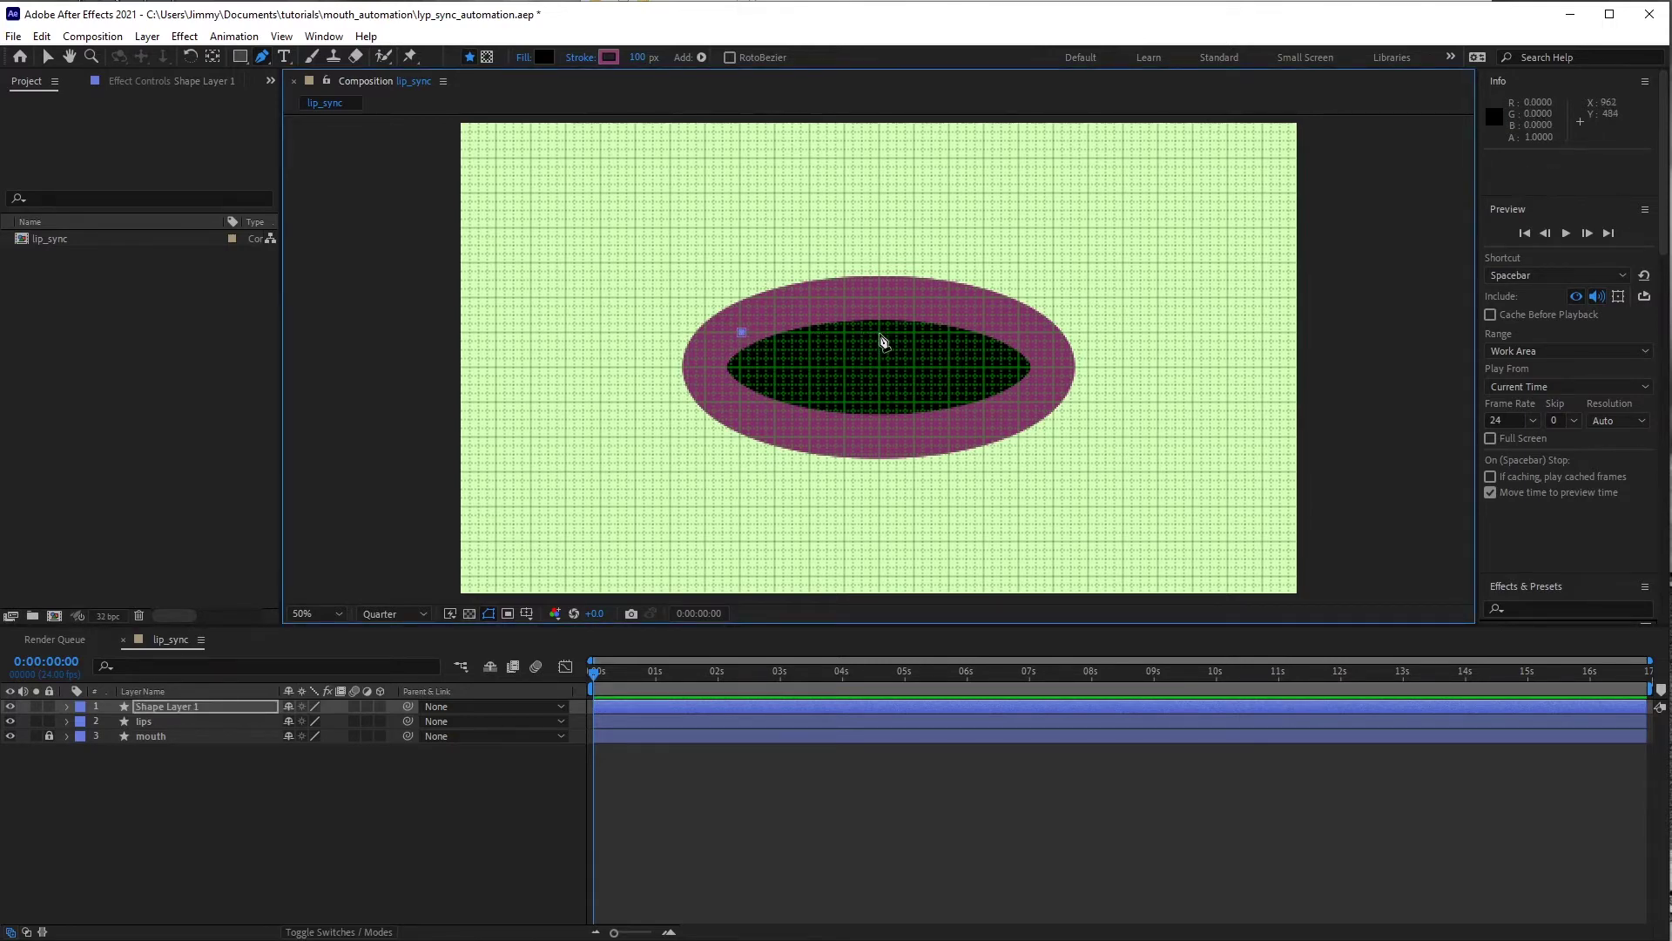
{"action": "left_click_drag", "start_coordinate": [877, 332], "coordinate": [948, 332]}
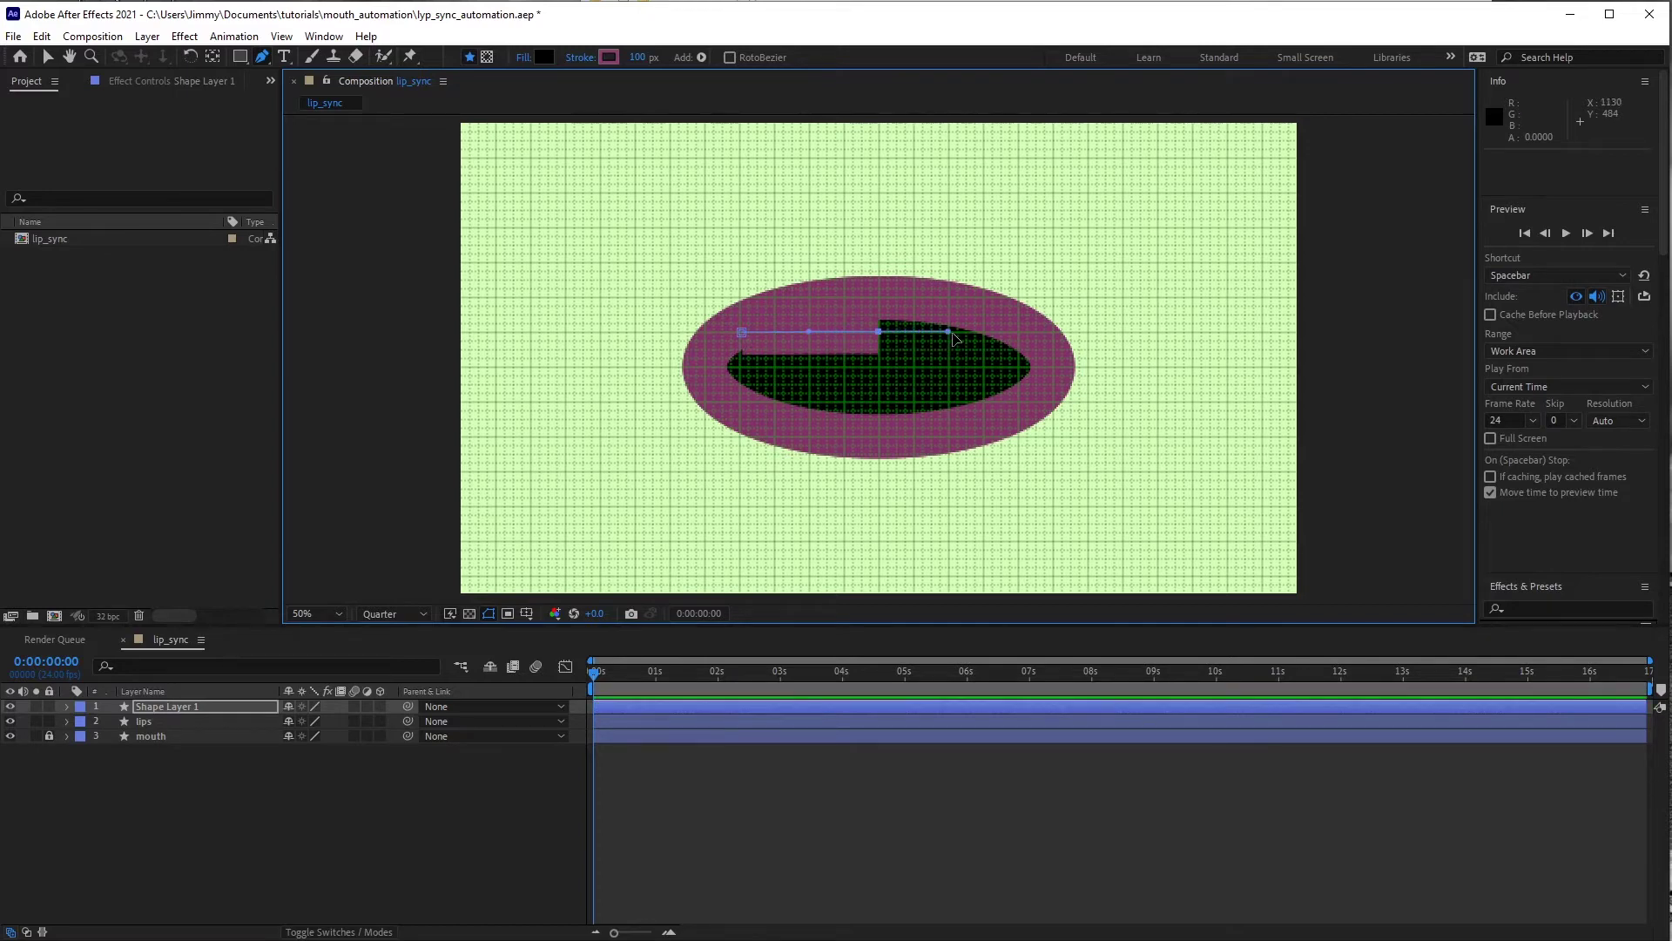
{"action": "left_click", "coordinate": [1018, 333]}
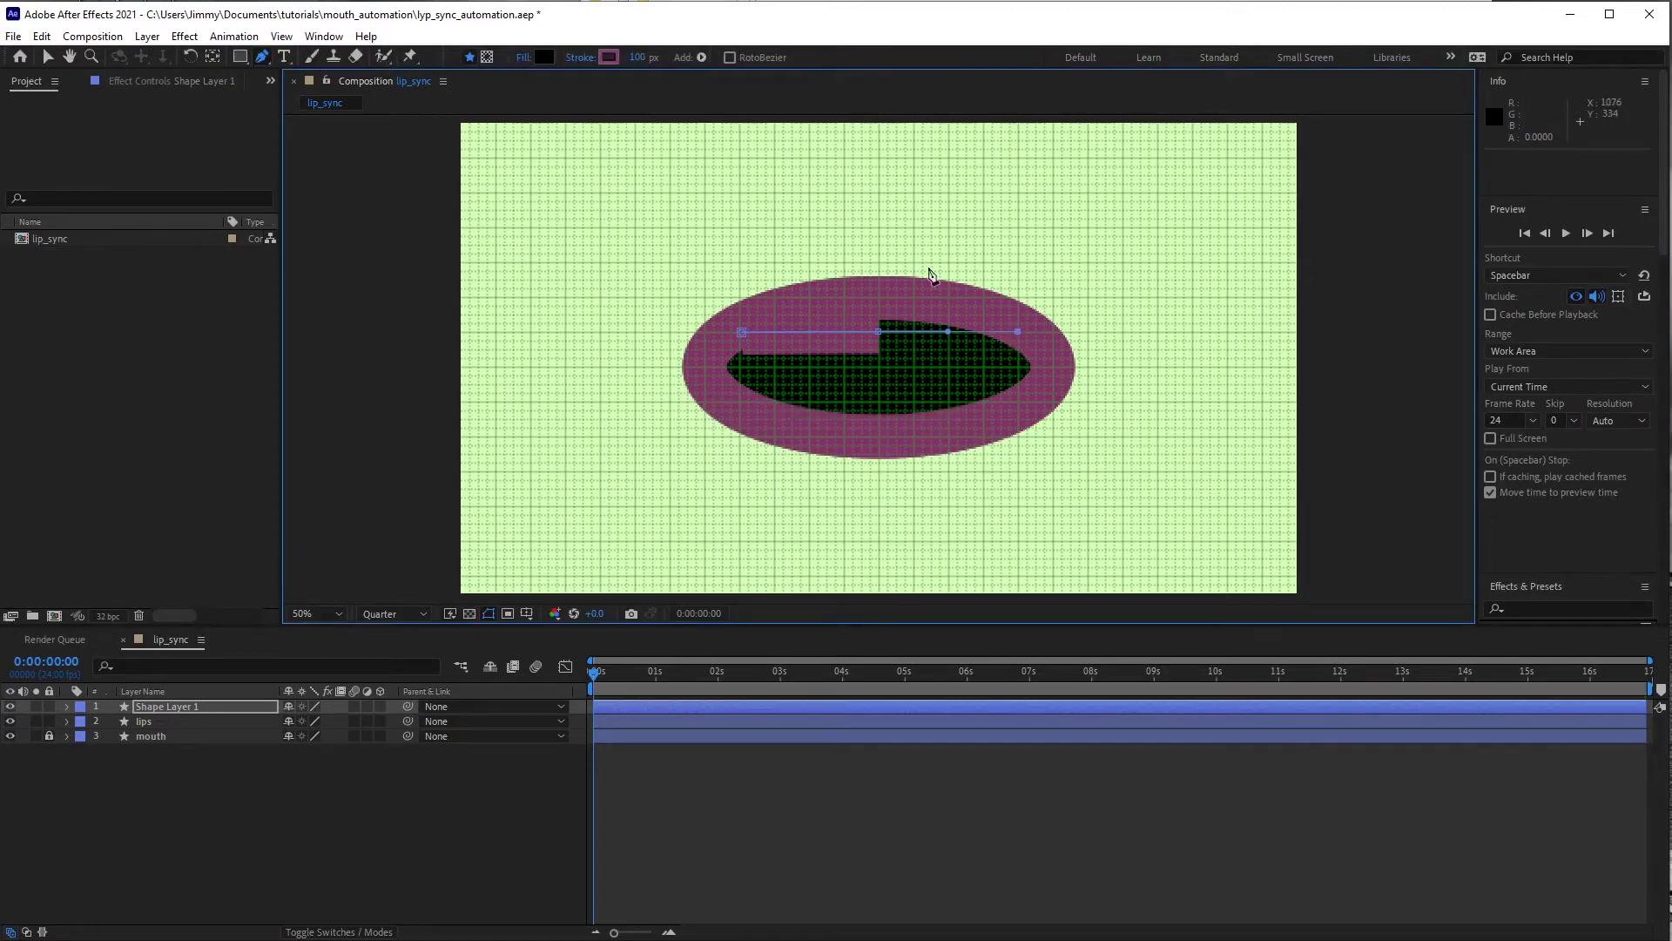
- Give the new line a cream E6E3CE stroke, leaving its fill unchanged
{"action": "left_click", "coordinate": [522, 58]}
{"action": "left_click", "coordinate": [90, 81]}
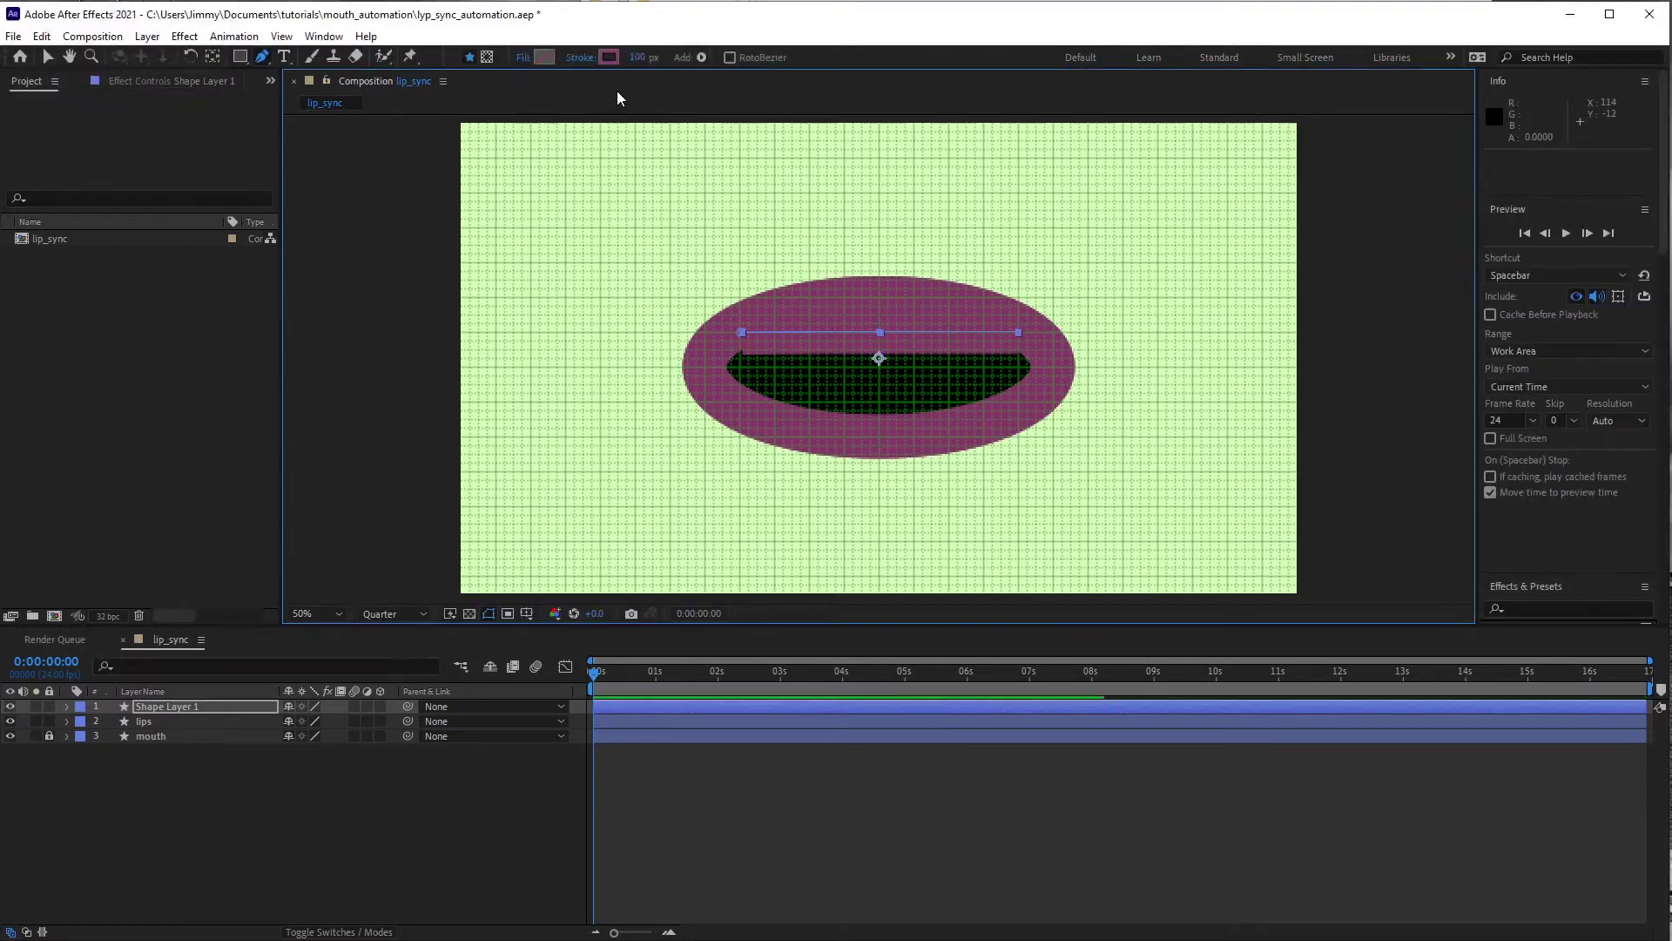
{"action": "left_click", "coordinate": [608, 57]}
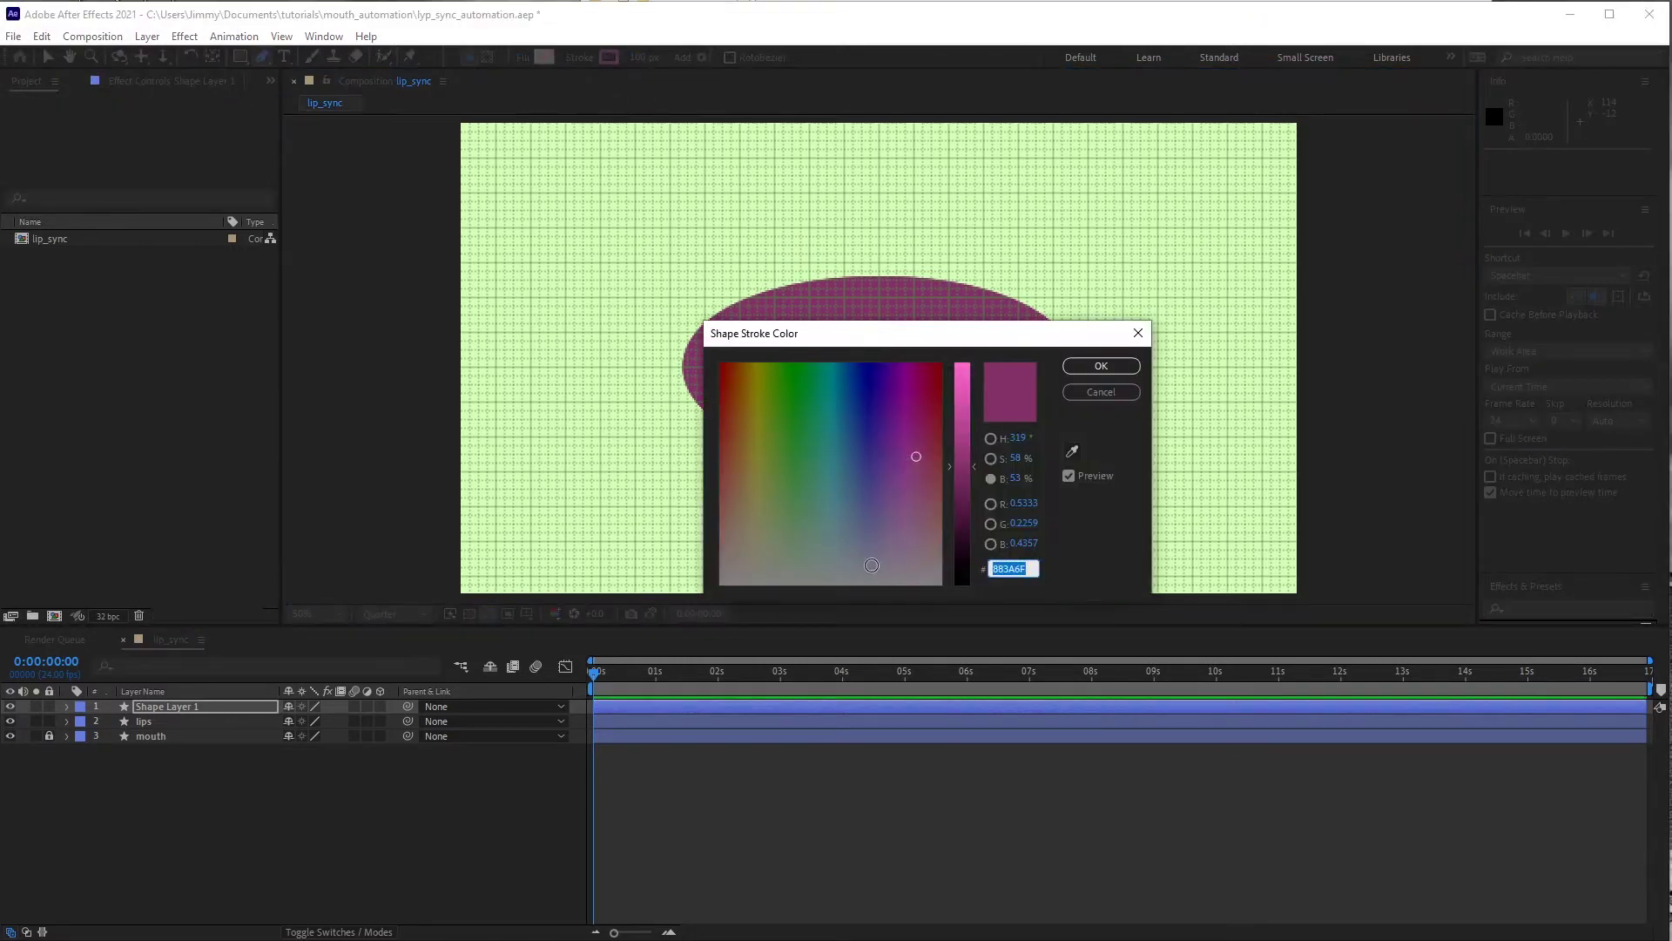
{"action": "mouse_move", "coordinate": [870, 564]}
{"action": "left_mouse_down"}
{"action": "mouse_move", "coordinate": [791, 560]}
{"action": "mouse_move", "coordinate": [752, 581]}
{"action": "left_mouse_up"}
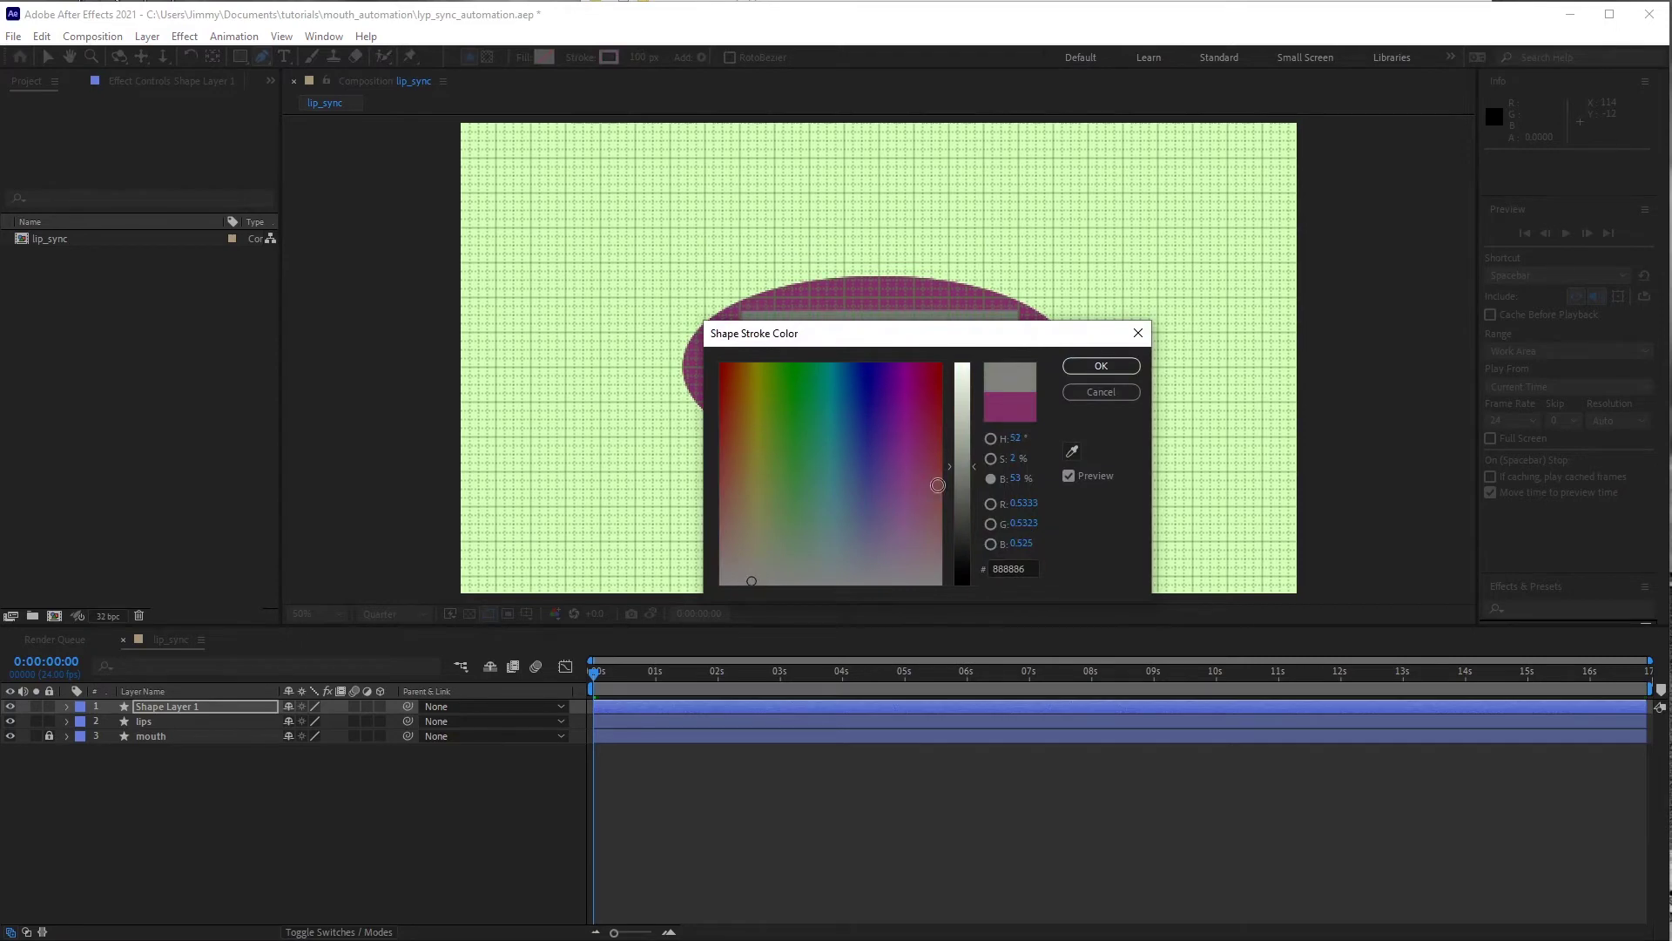
{"action": "left_click_drag", "start_coordinate": [953, 467], "coordinate": [963, 384]}
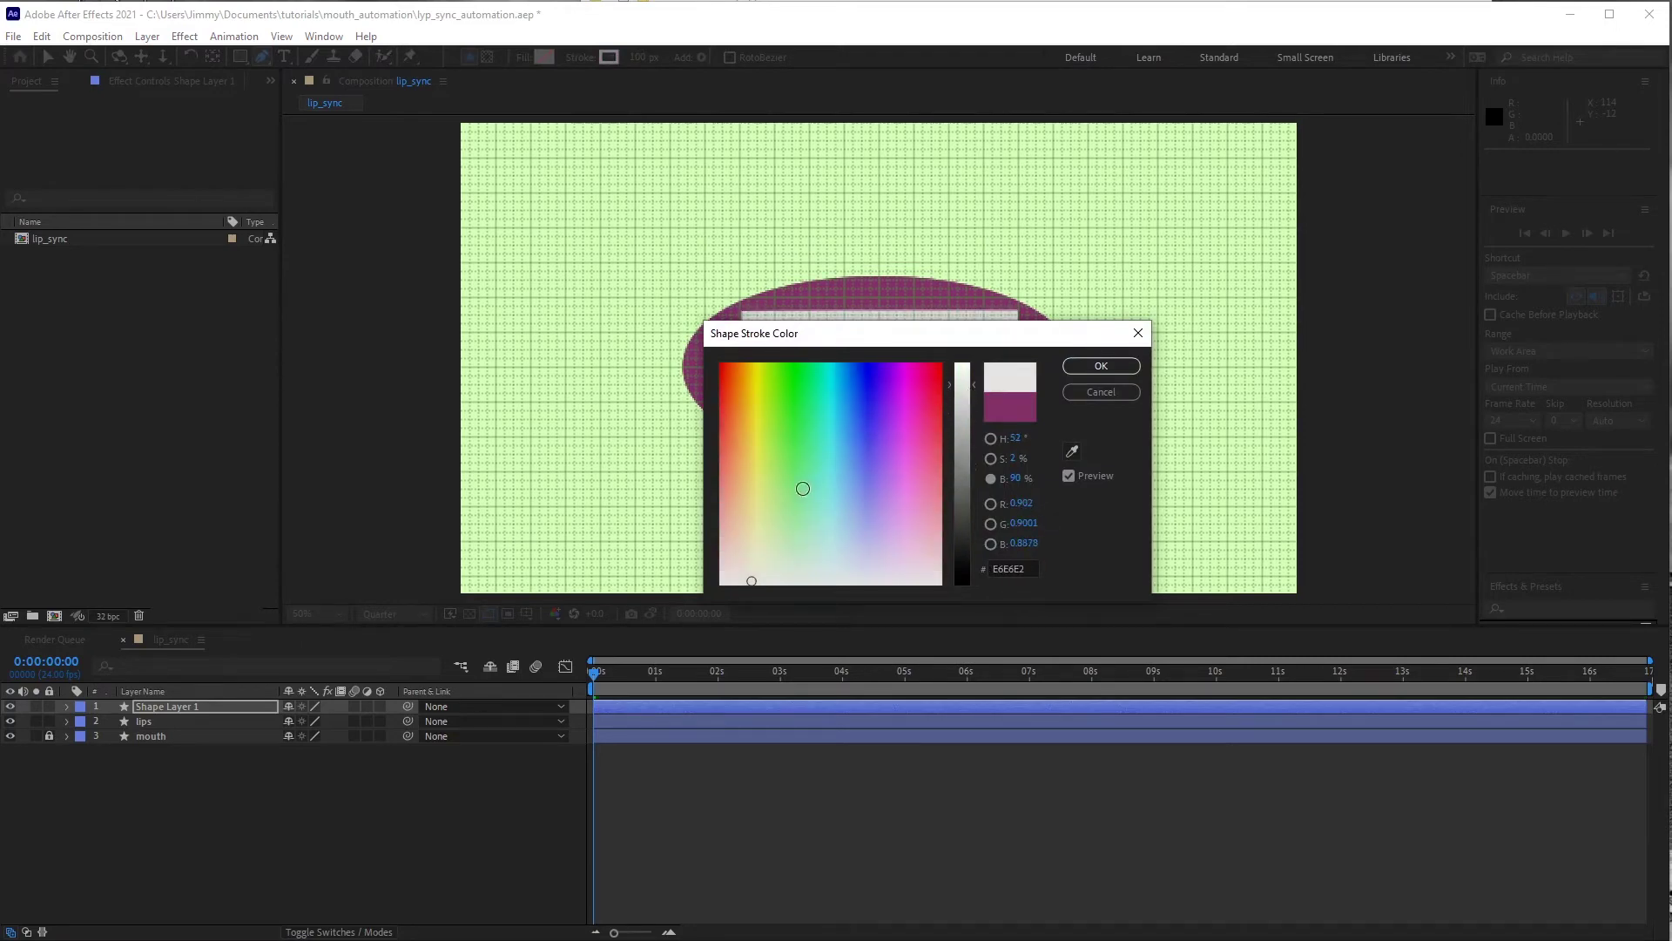
{"action": "left_click_drag", "start_coordinate": [749, 567], "coordinate": [752, 561]}
{"action": "left_click", "coordinate": [1103, 367]}
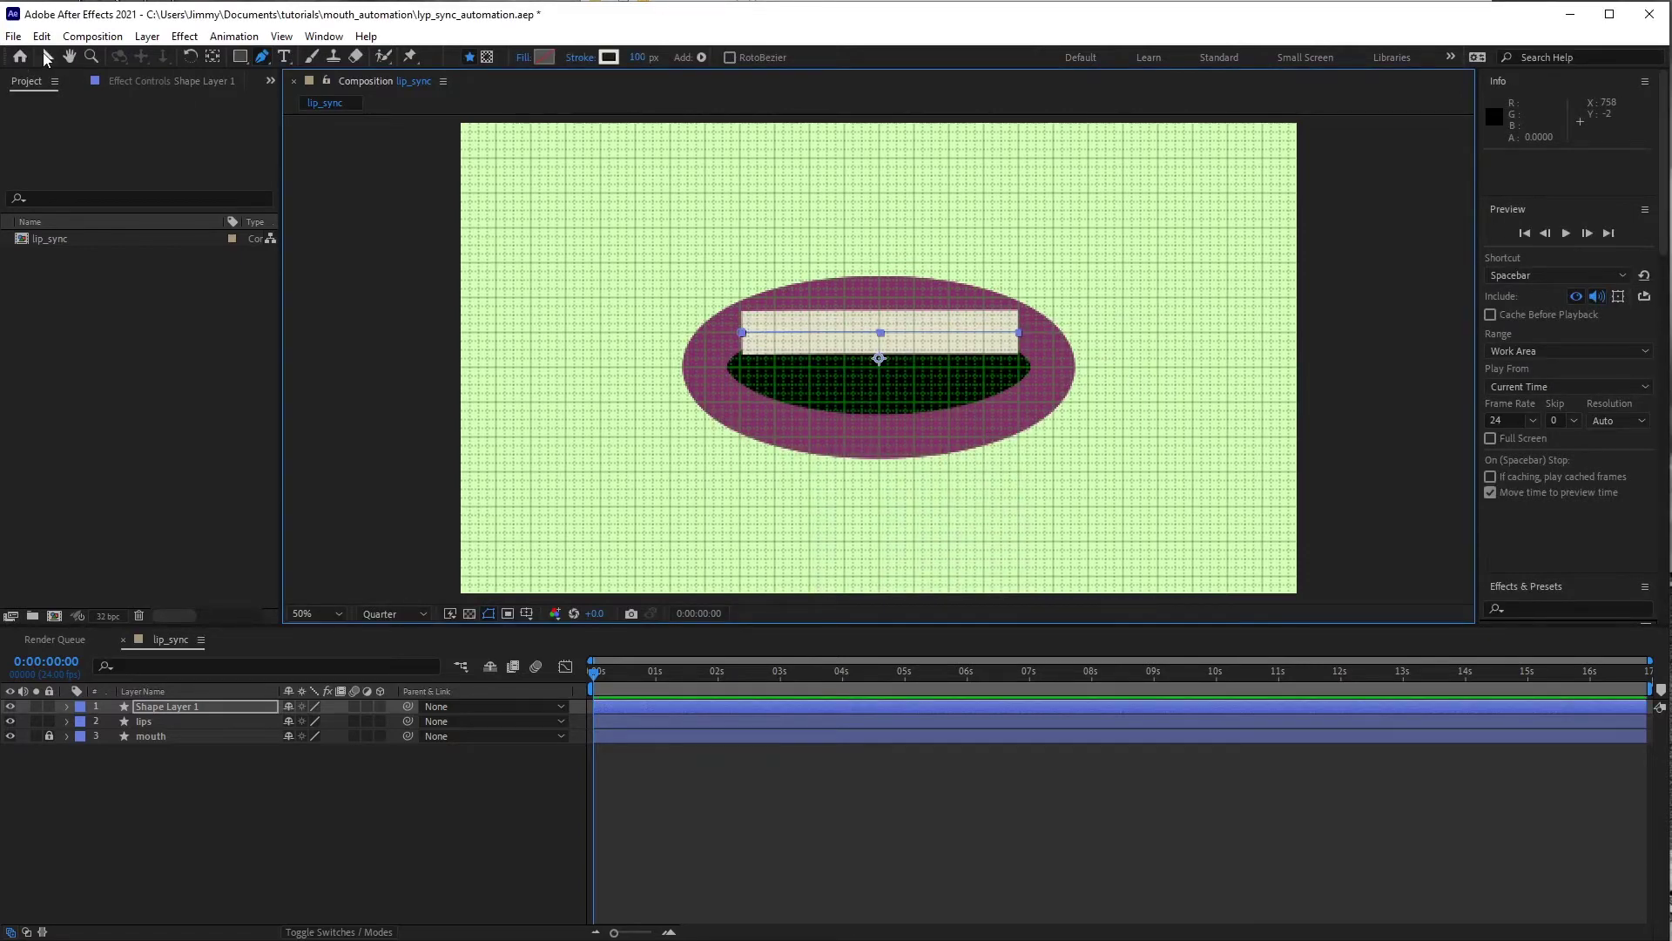
{"action": "left_click", "coordinate": [49, 58]}
- Set Shape Layer 1's stroke width to 120 px
{"action": "left_click", "coordinate": [183, 706]}
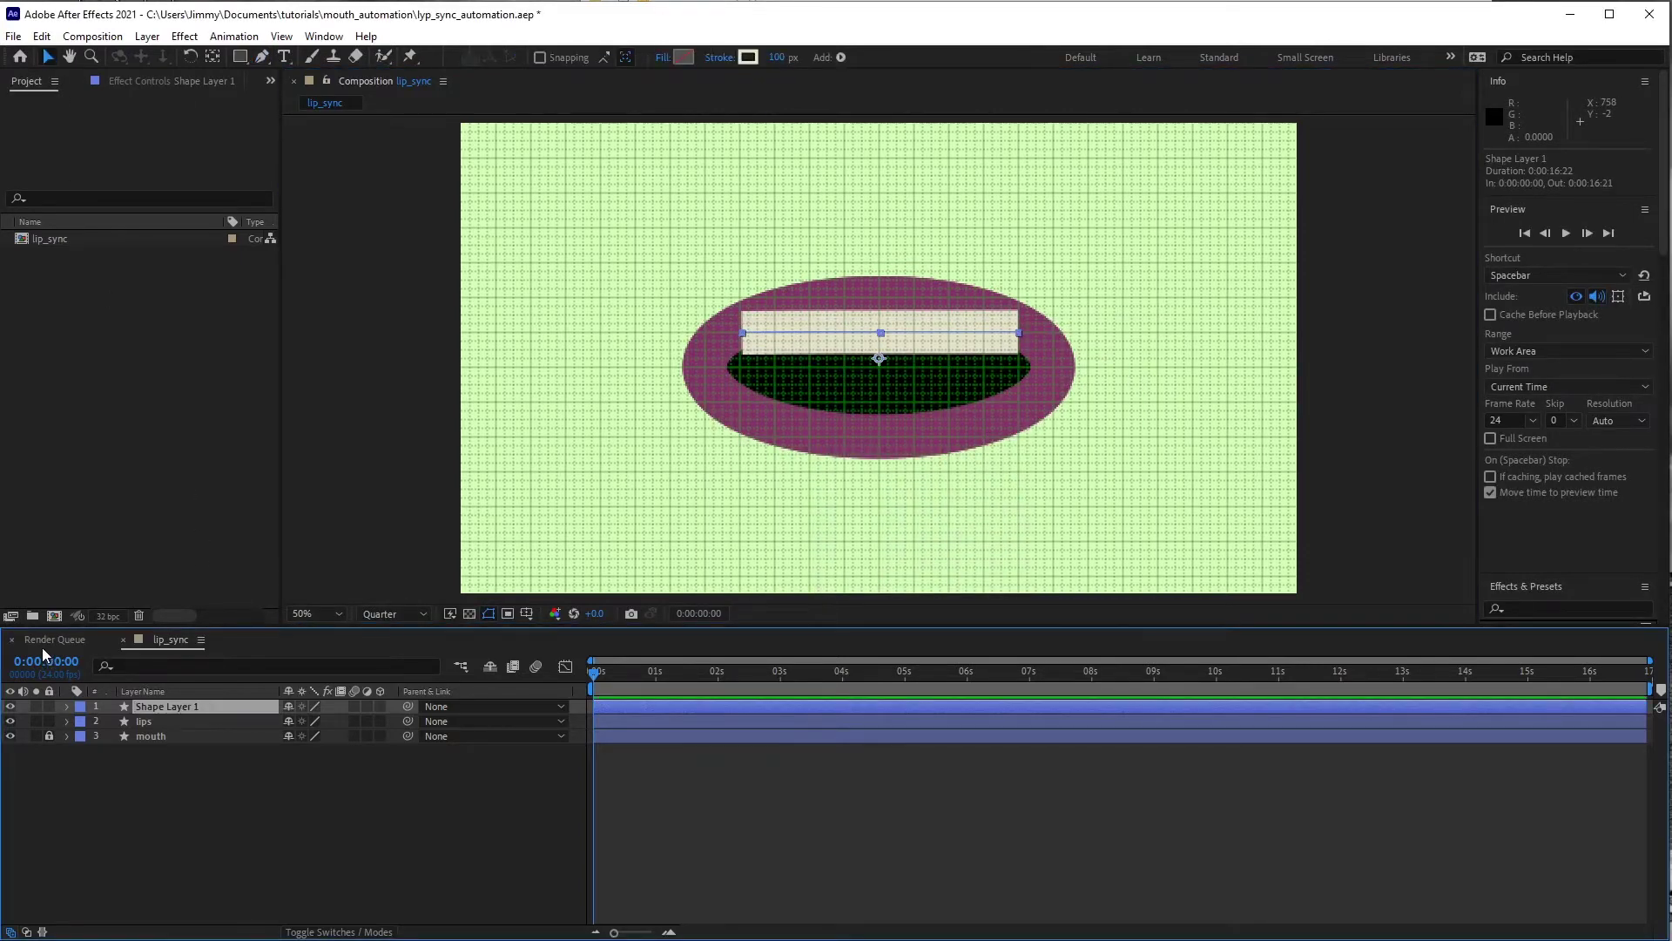
{"action": "left_click", "coordinate": [777, 58]}
{"action": "type", "text": "120"}
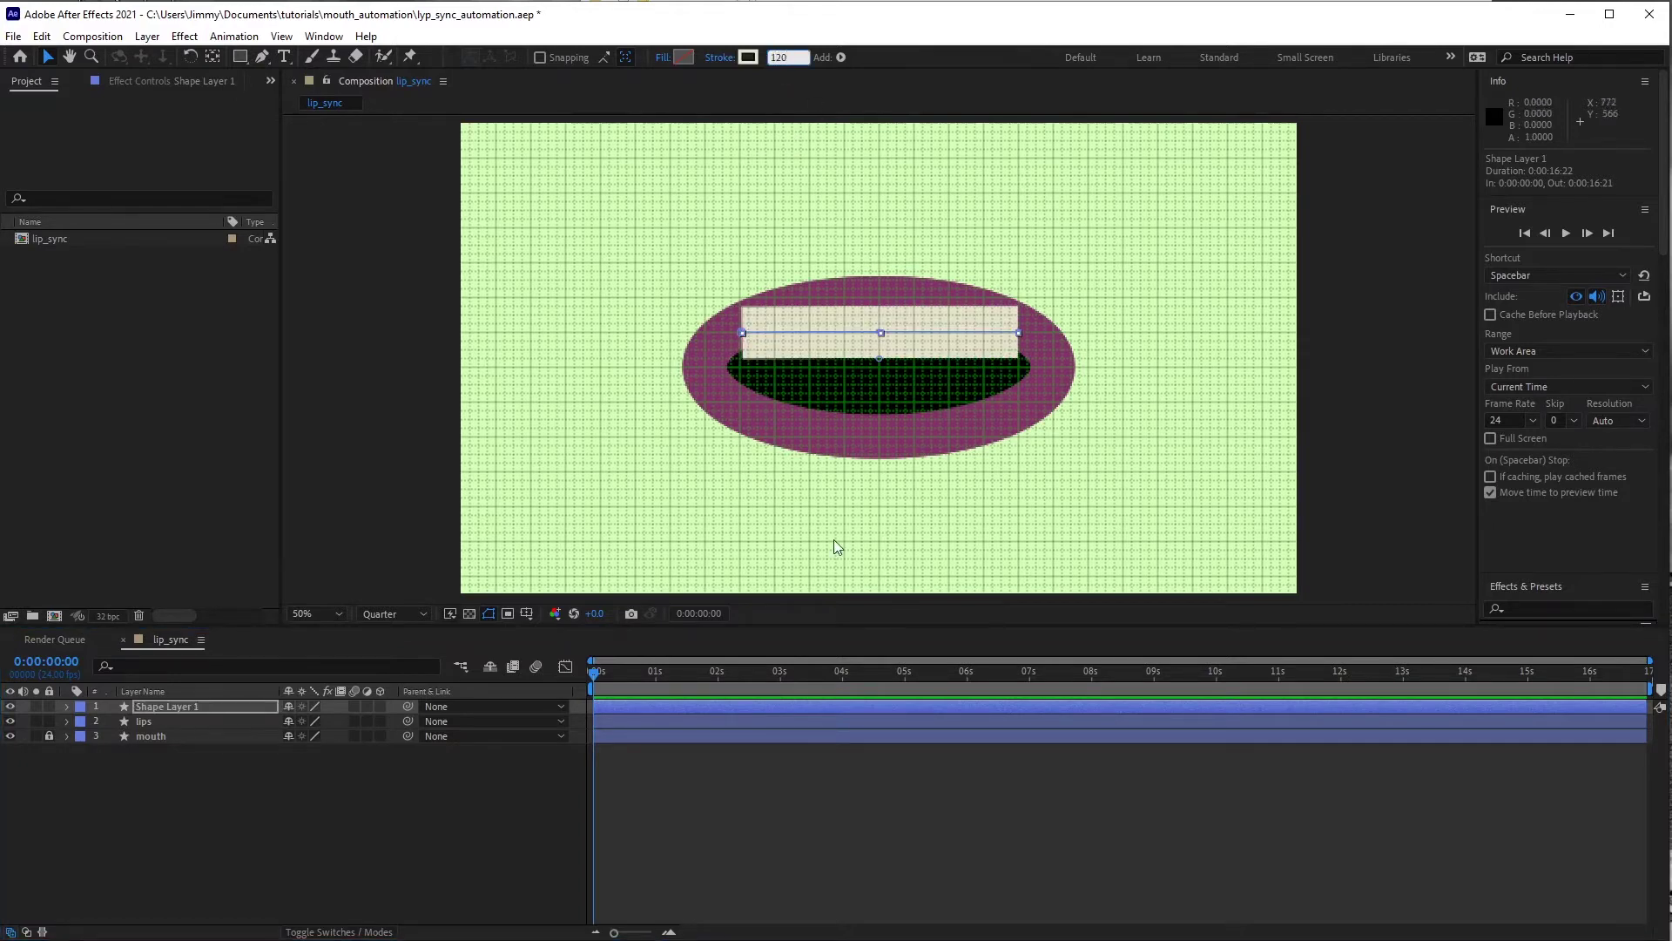
{"action": "left_click", "coordinate": [180, 752]}
- Rename the line layer to top_teeth
{"action": "left_click", "coordinate": [166, 707]}
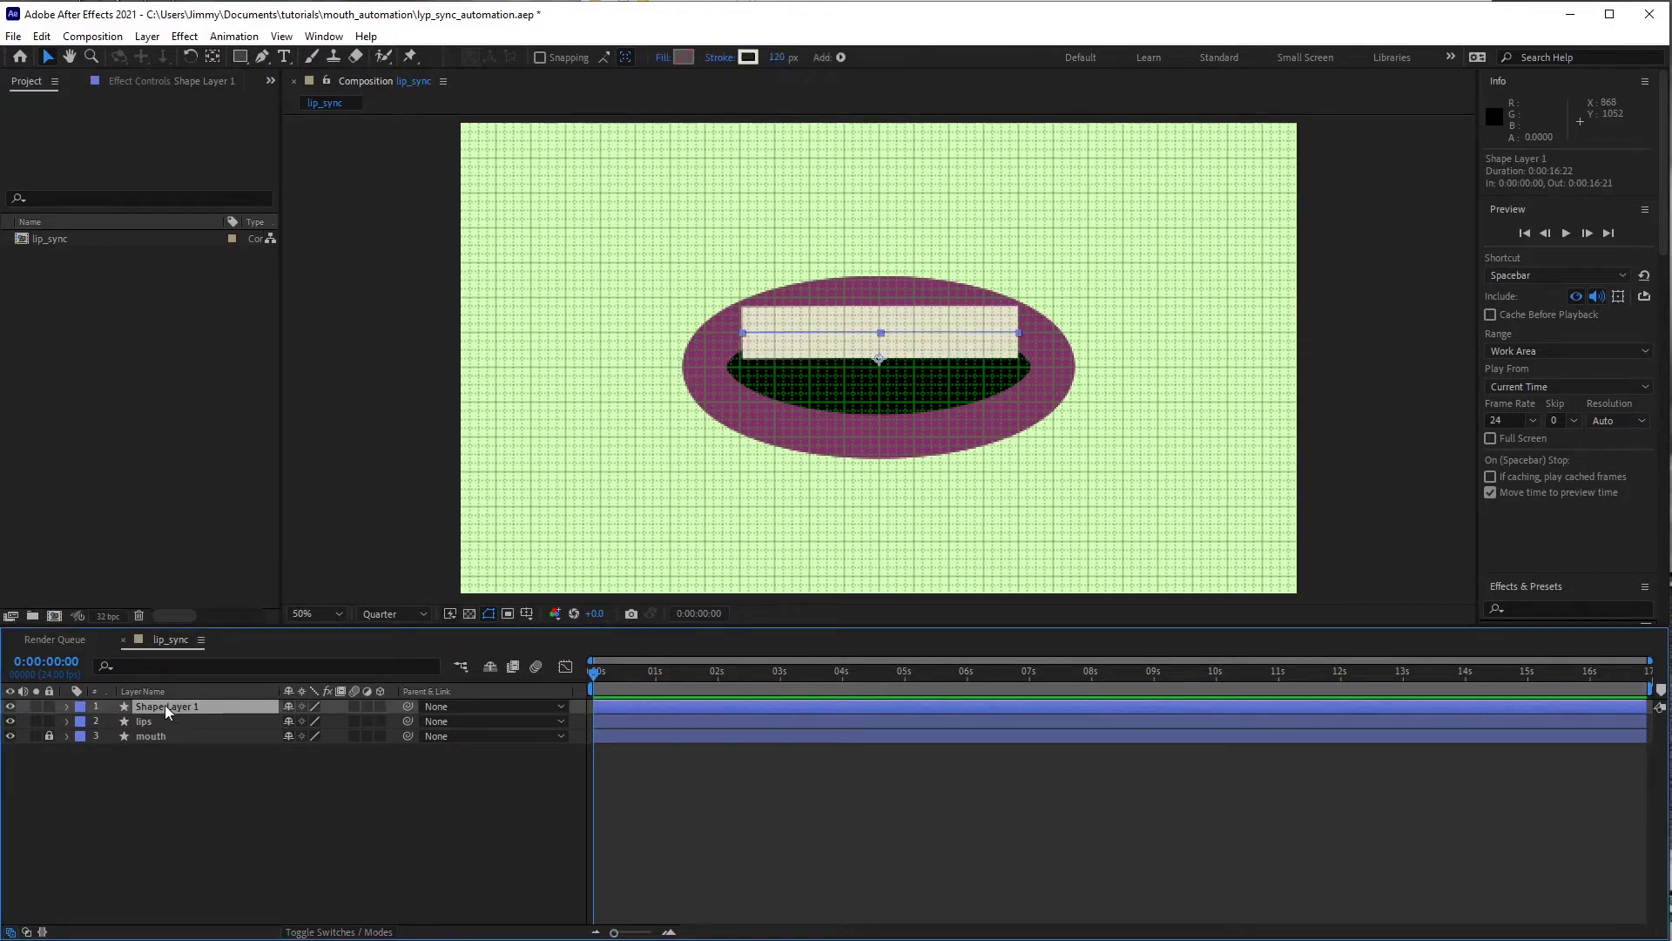
{"action": "key", "text": "Return"}
{"action": "type", "text": "tro"}
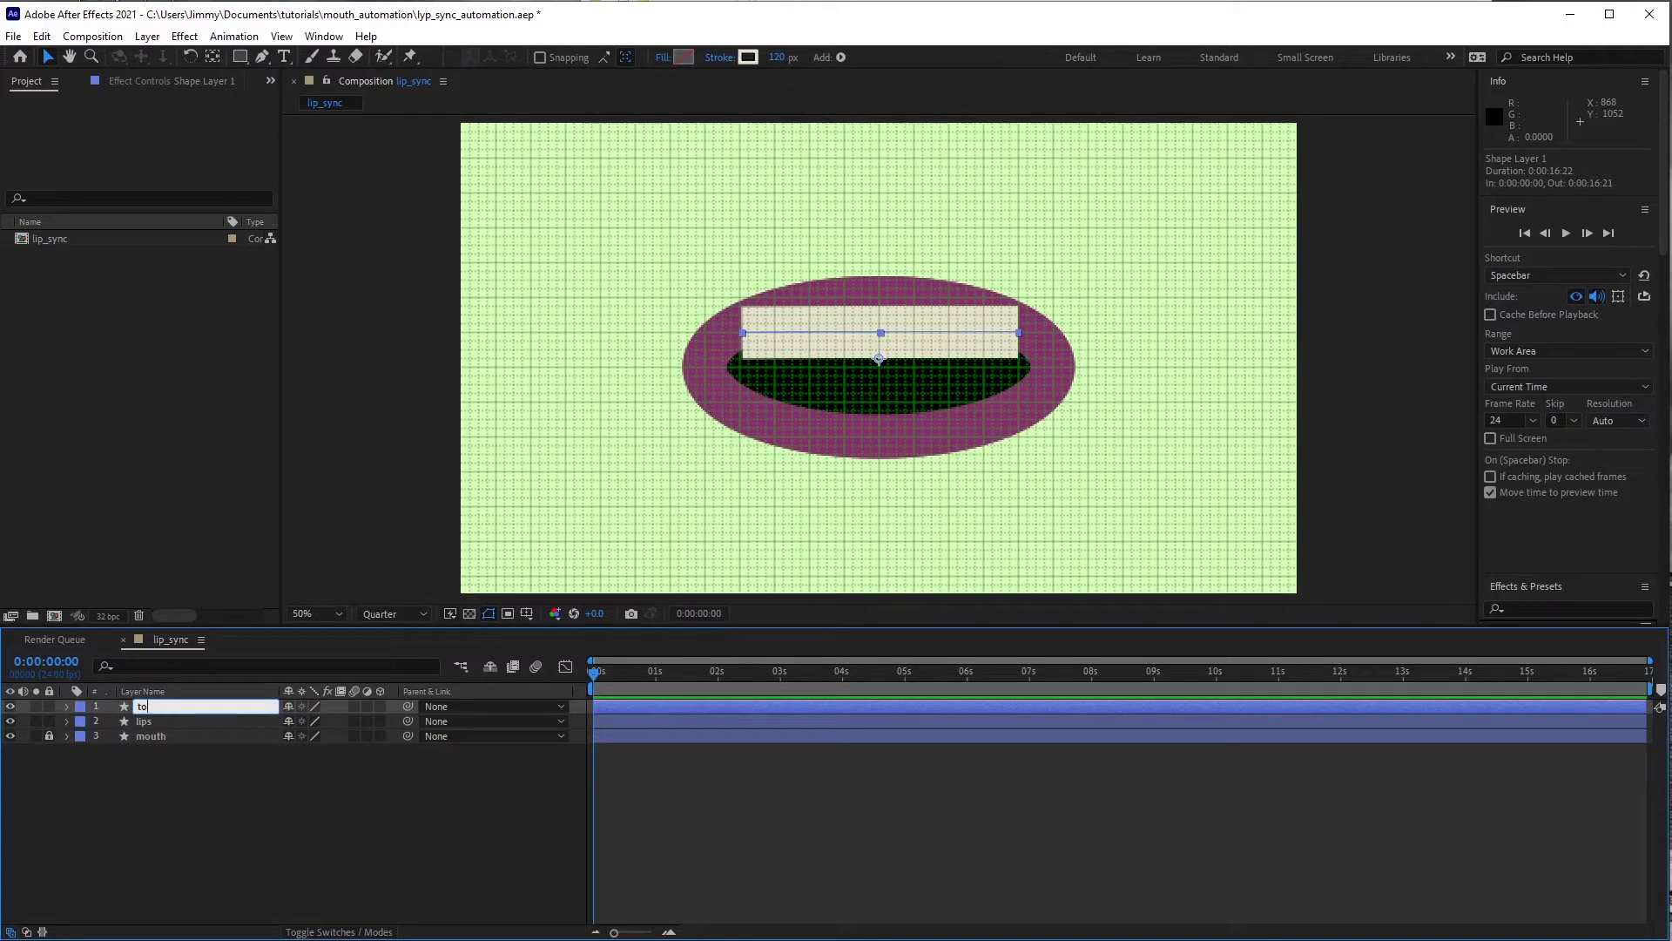
{"action": "type", "text": "_teeth"}
{"action": "key", "text": "Return"}
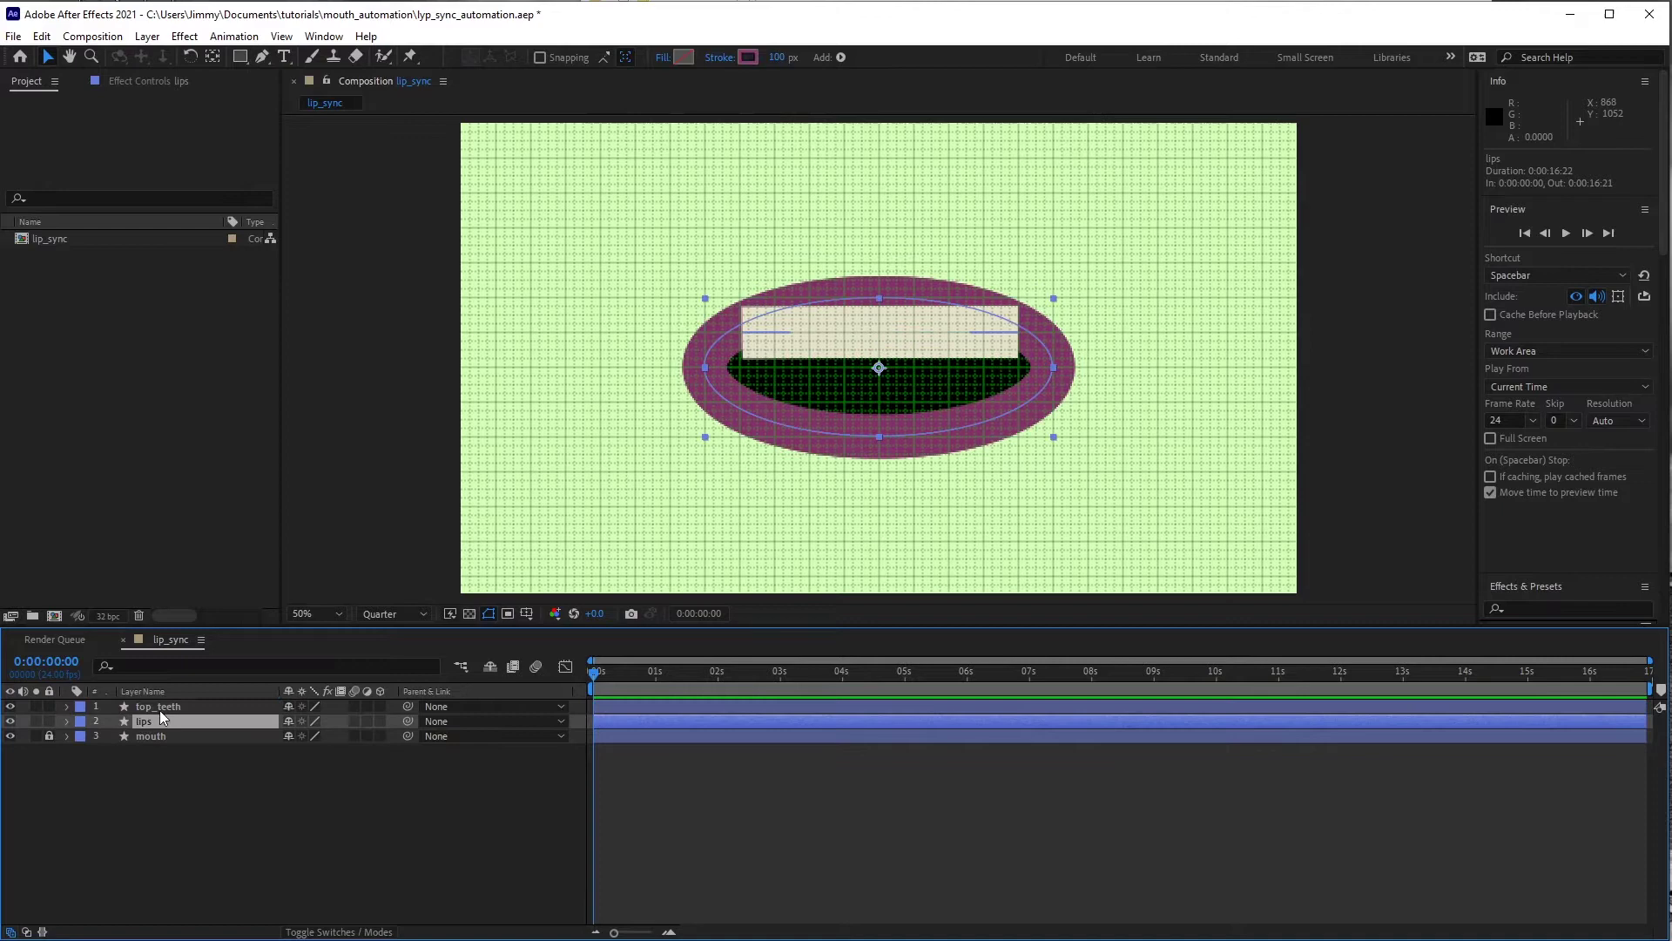
- Duplicate top_teeth as bottom_teeth and place it below top_teeth
{"action": "key", "text": "ctrl+d"}
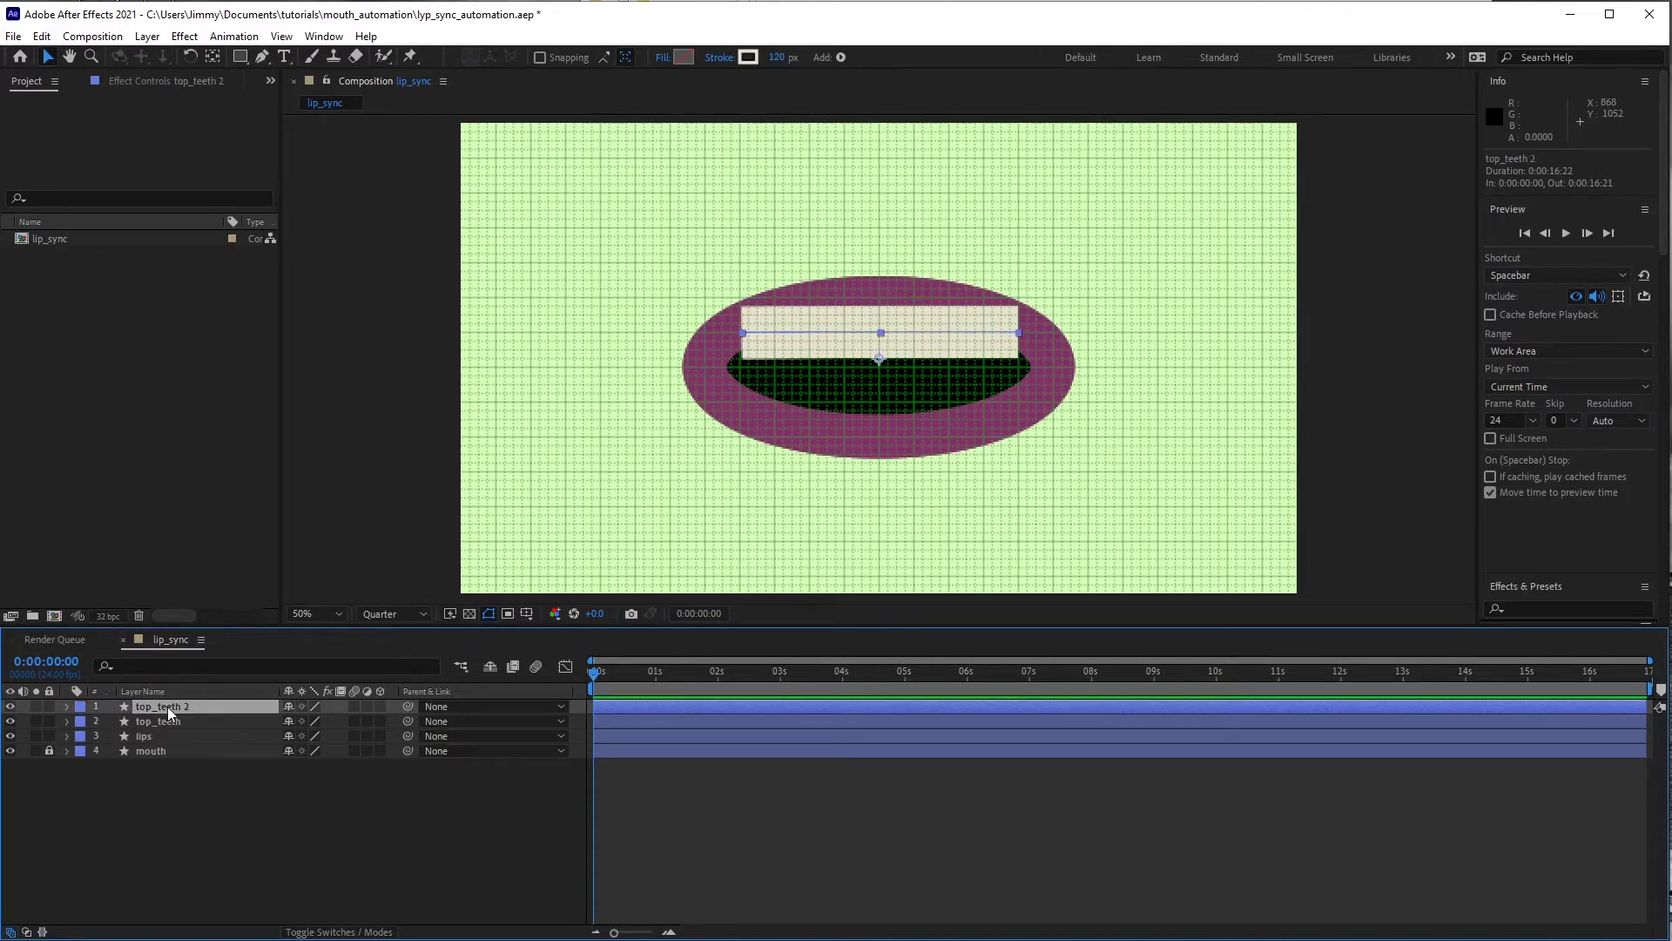
{"action": "key", "text": "Return"}
{"action": "type", "text": "bottom"}
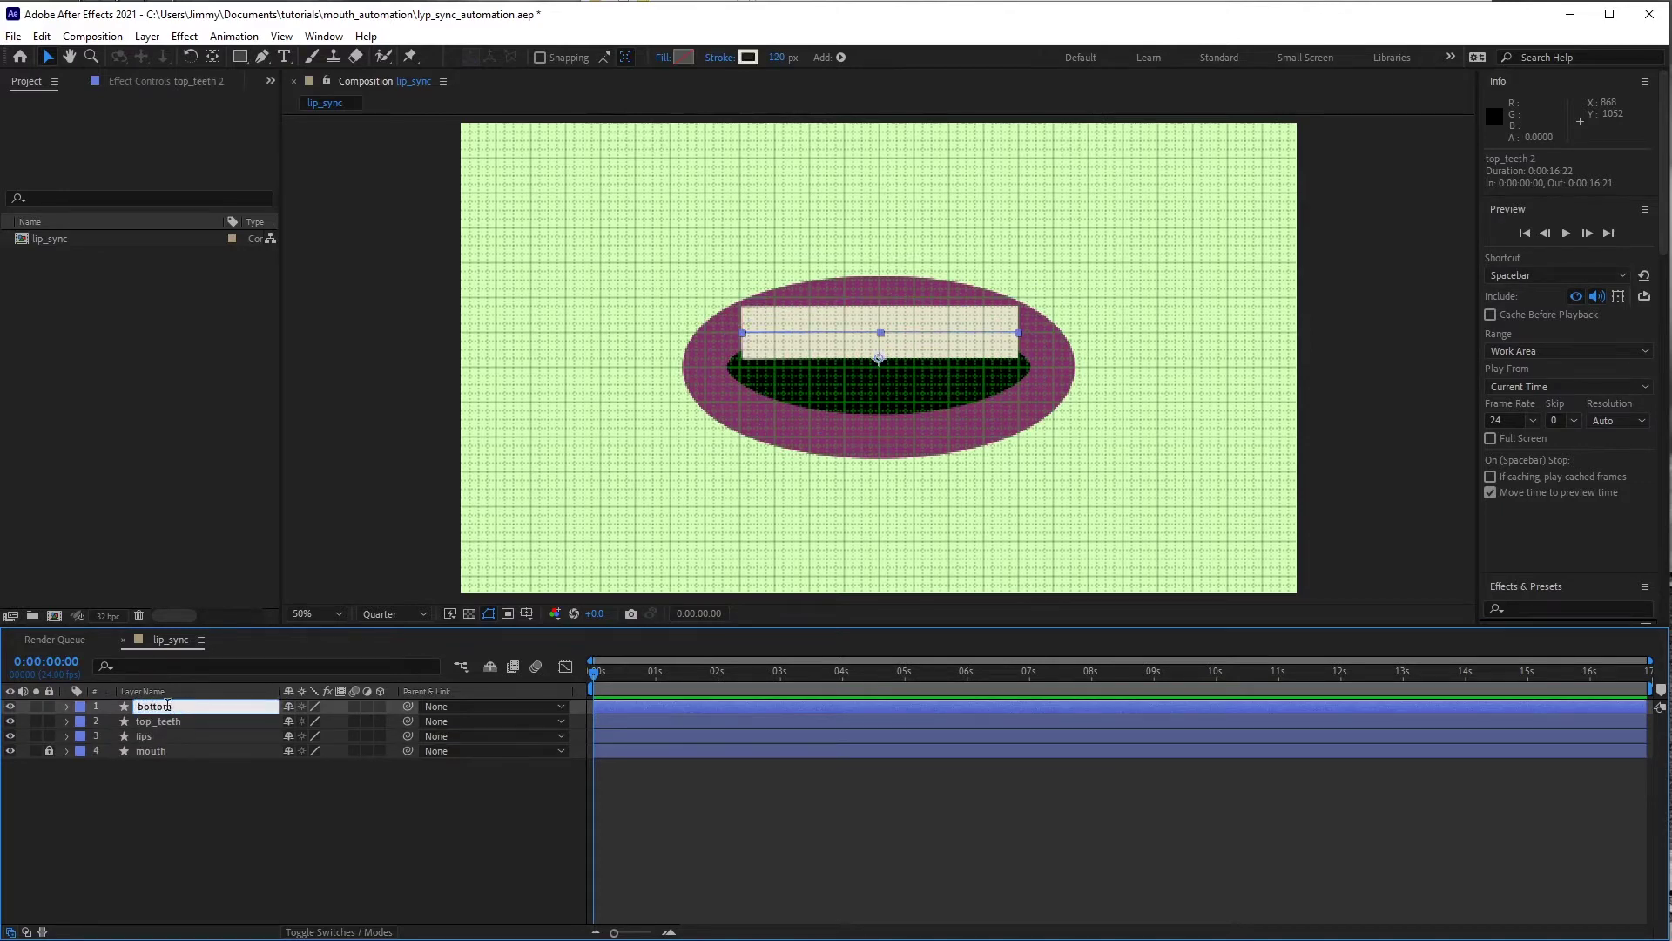
{"action": "type", "text": "_teeth"}
{"action": "key", "text": "Return"}
{"action": "left_click_drag", "start_coordinate": [172, 705], "coordinate": [171, 738]}
{"action": "left_click", "coordinate": [174, 708]}
{"action": "left_click", "coordinate": [176, 722], "text": "shift"}
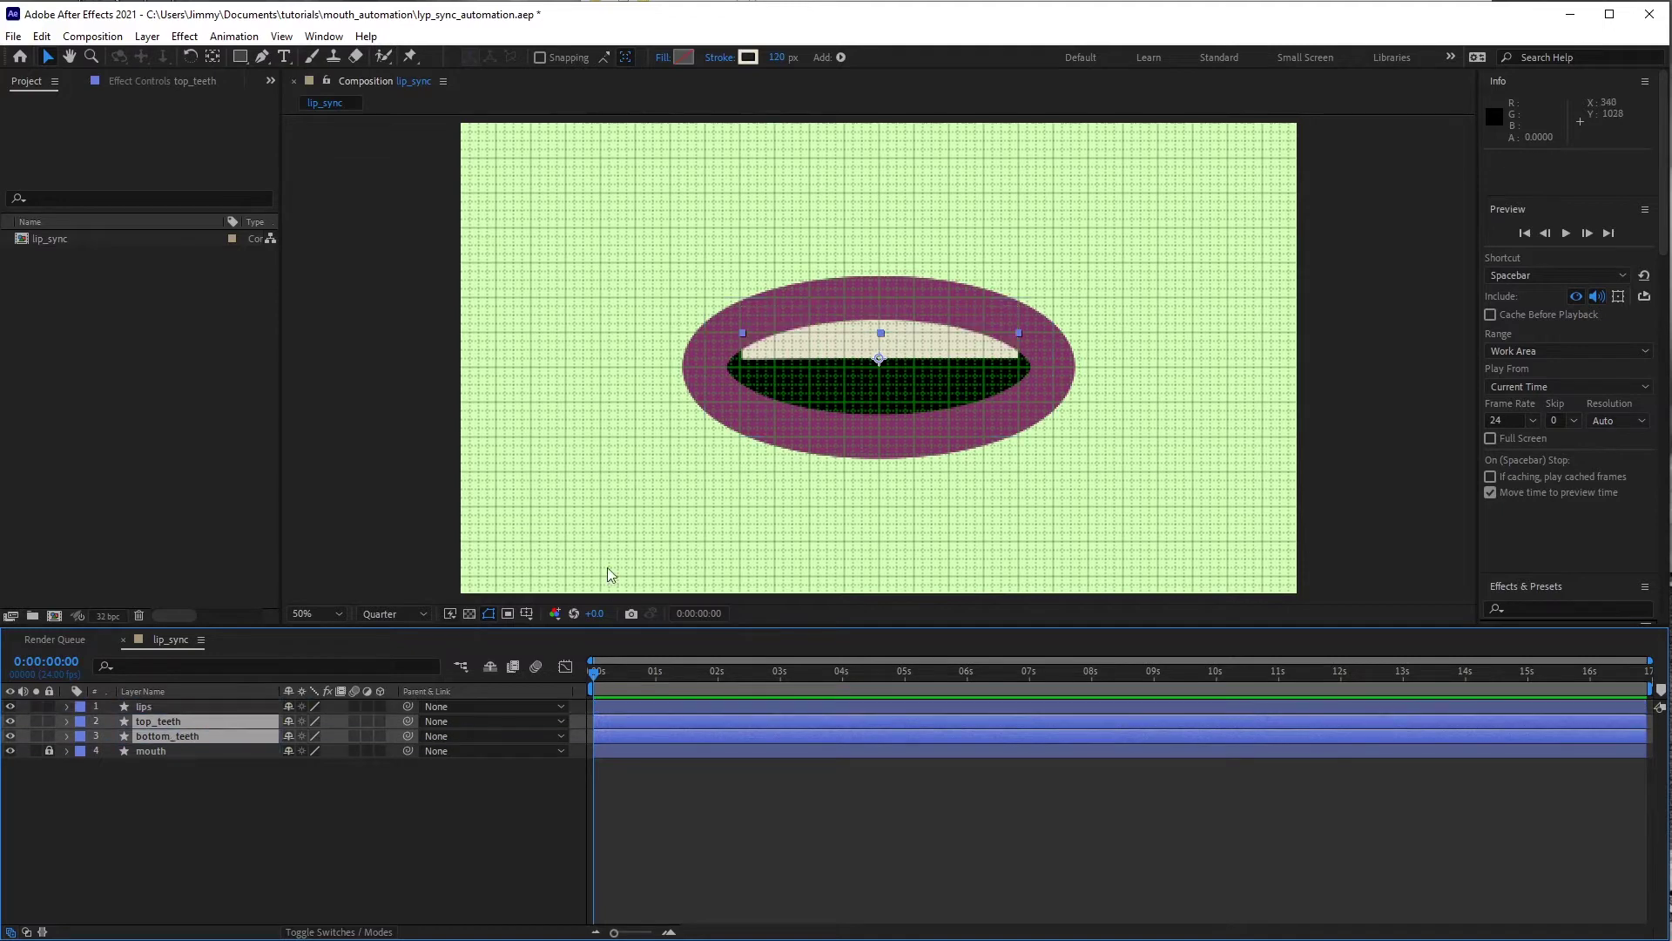
{"action": "left_click", "coordinate": [362, 843]}
- Lower bottom_teeth to leave a thin dark gap, then pick the Pan Behind tool for both teeth layers
{"action": "left_click", "coordinate": [202, 736]}
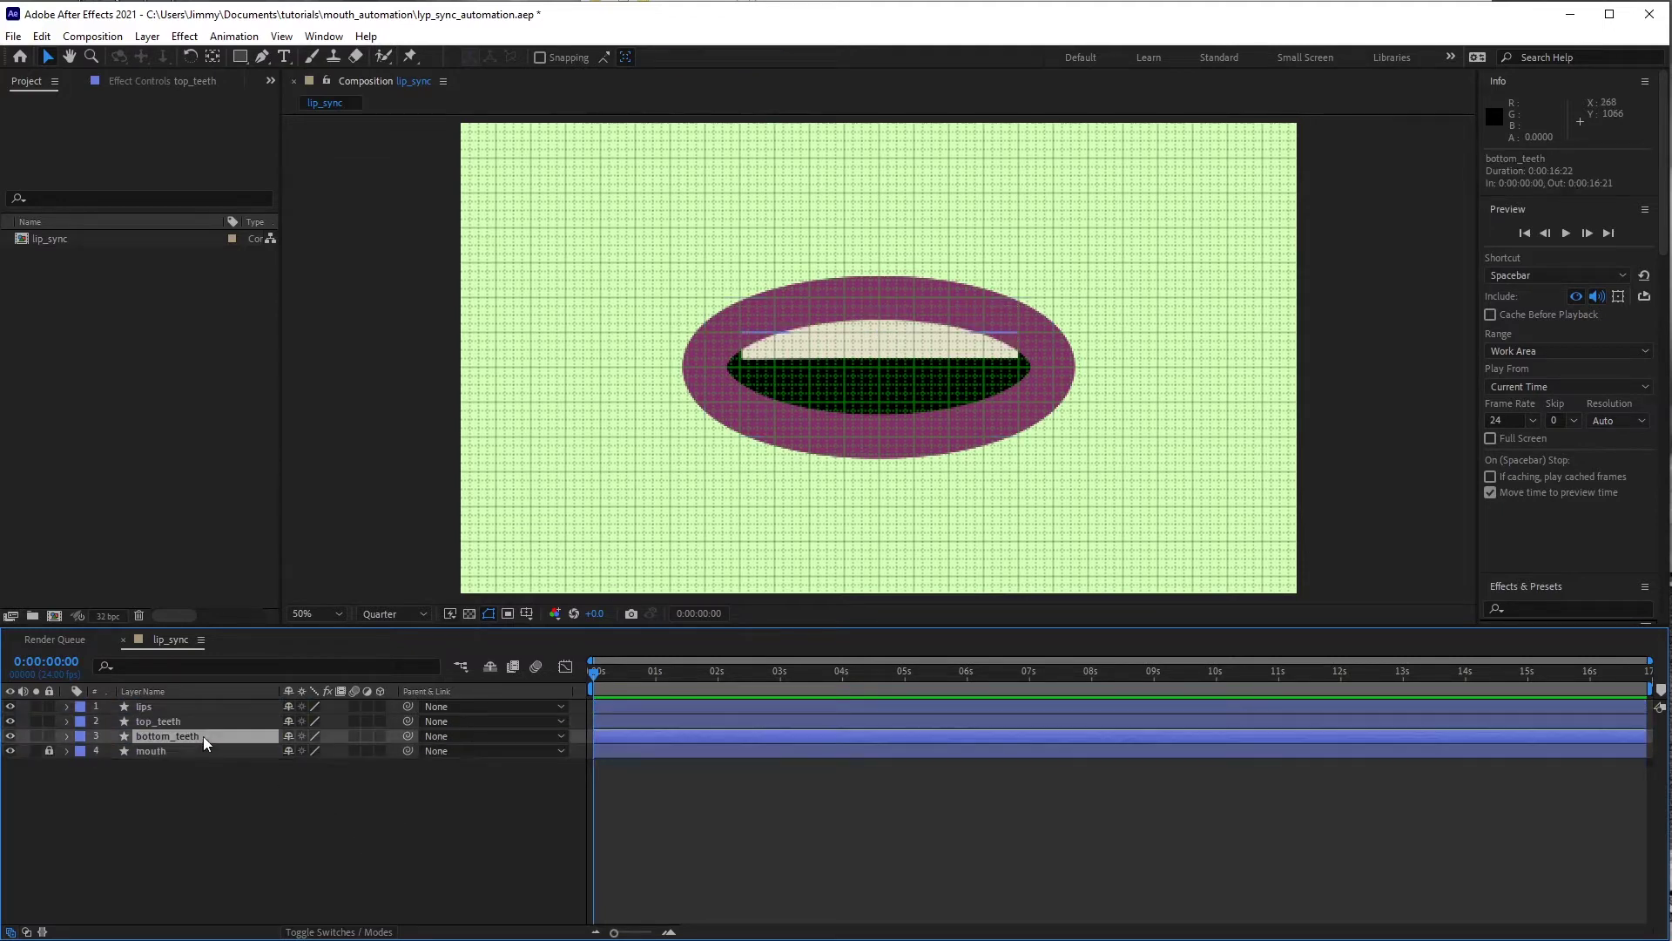
{"action": "left_click_drag", "start_coordinate": [881, 367], "coordinate": [882, 433]}
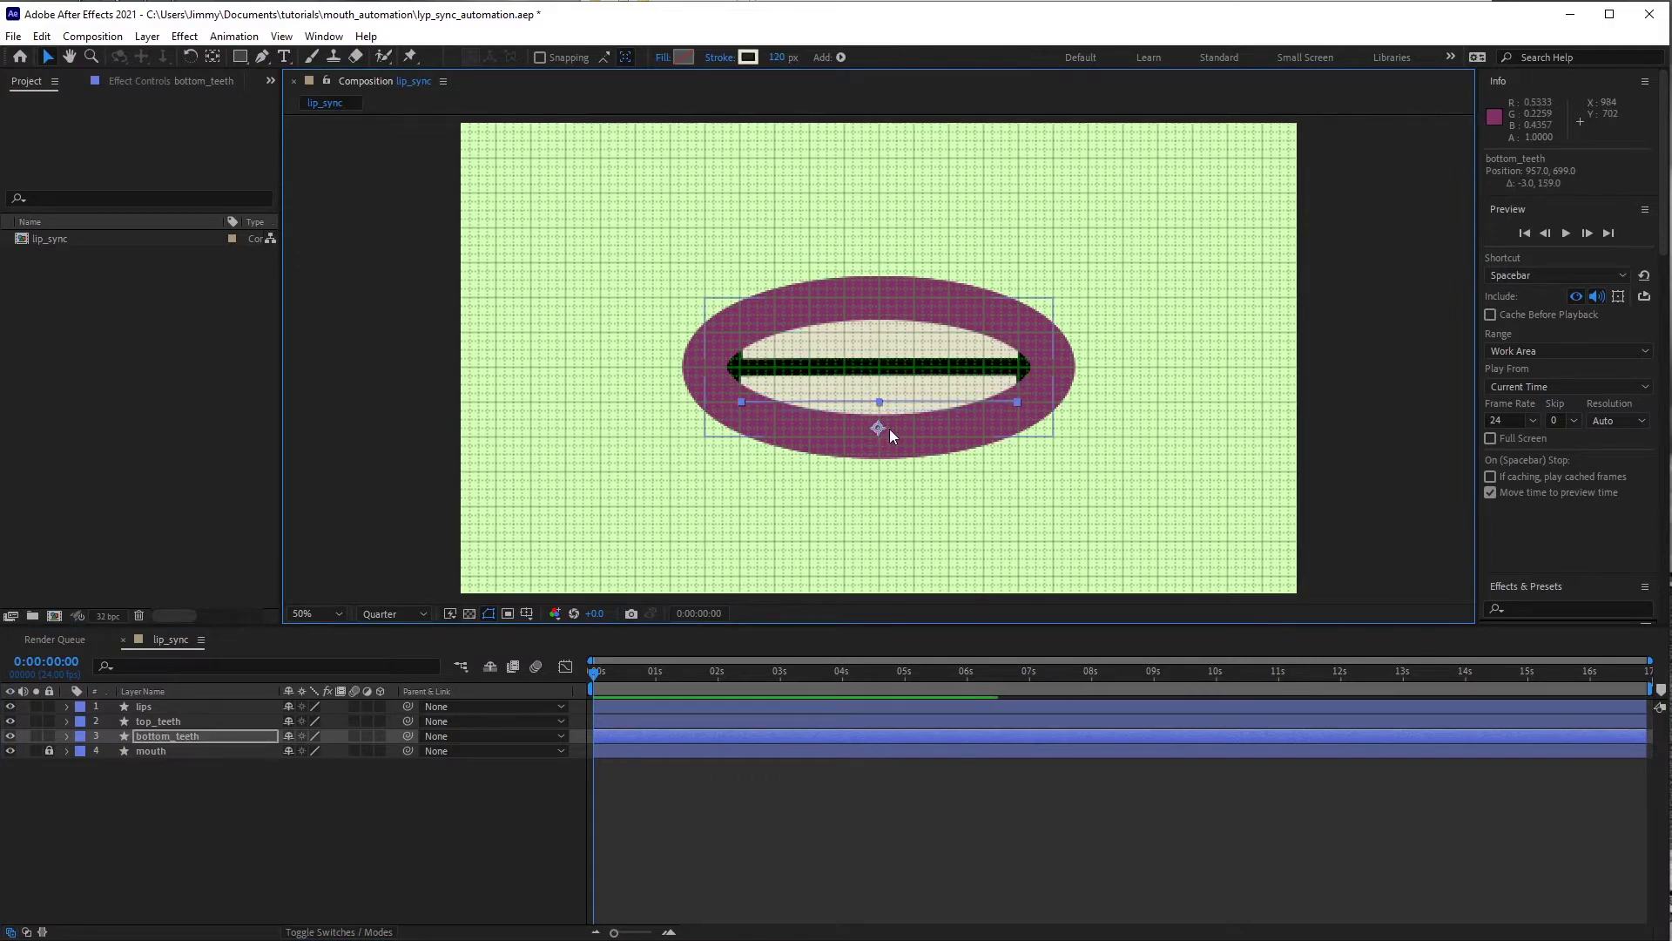
{"action": "left_click", "coordinate": [199, 719]}
{"action": "left_click", "coordinate": [201, 733], "text": "ctrl"}
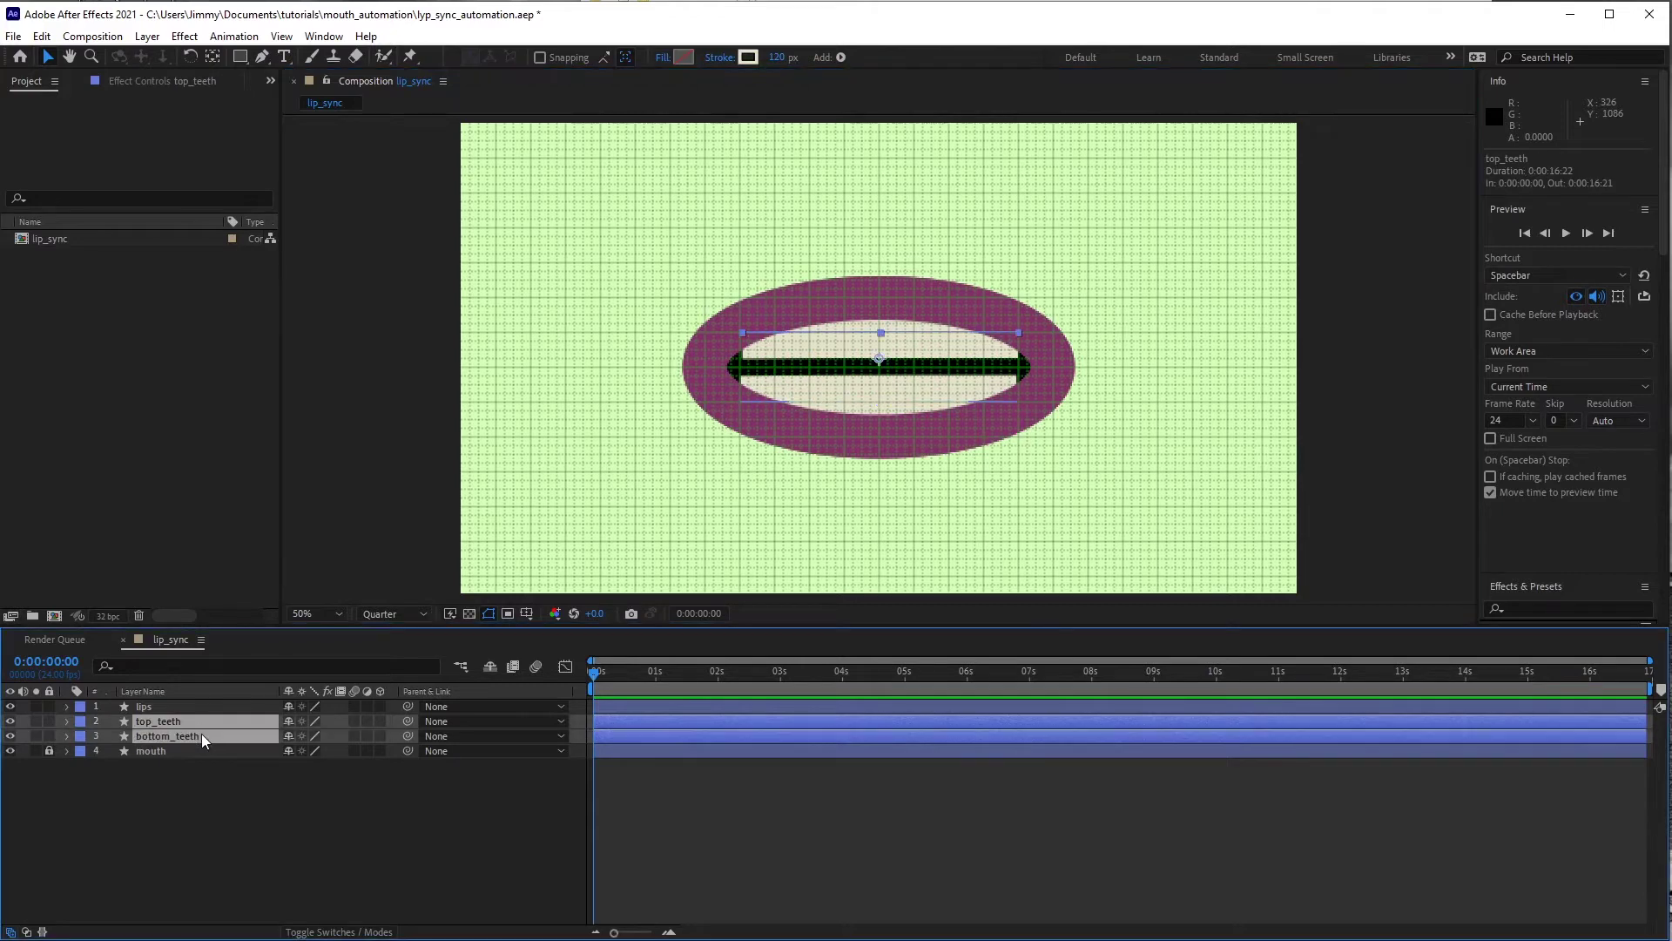
{"action": "left_click", "coordinate": [214, 58]}
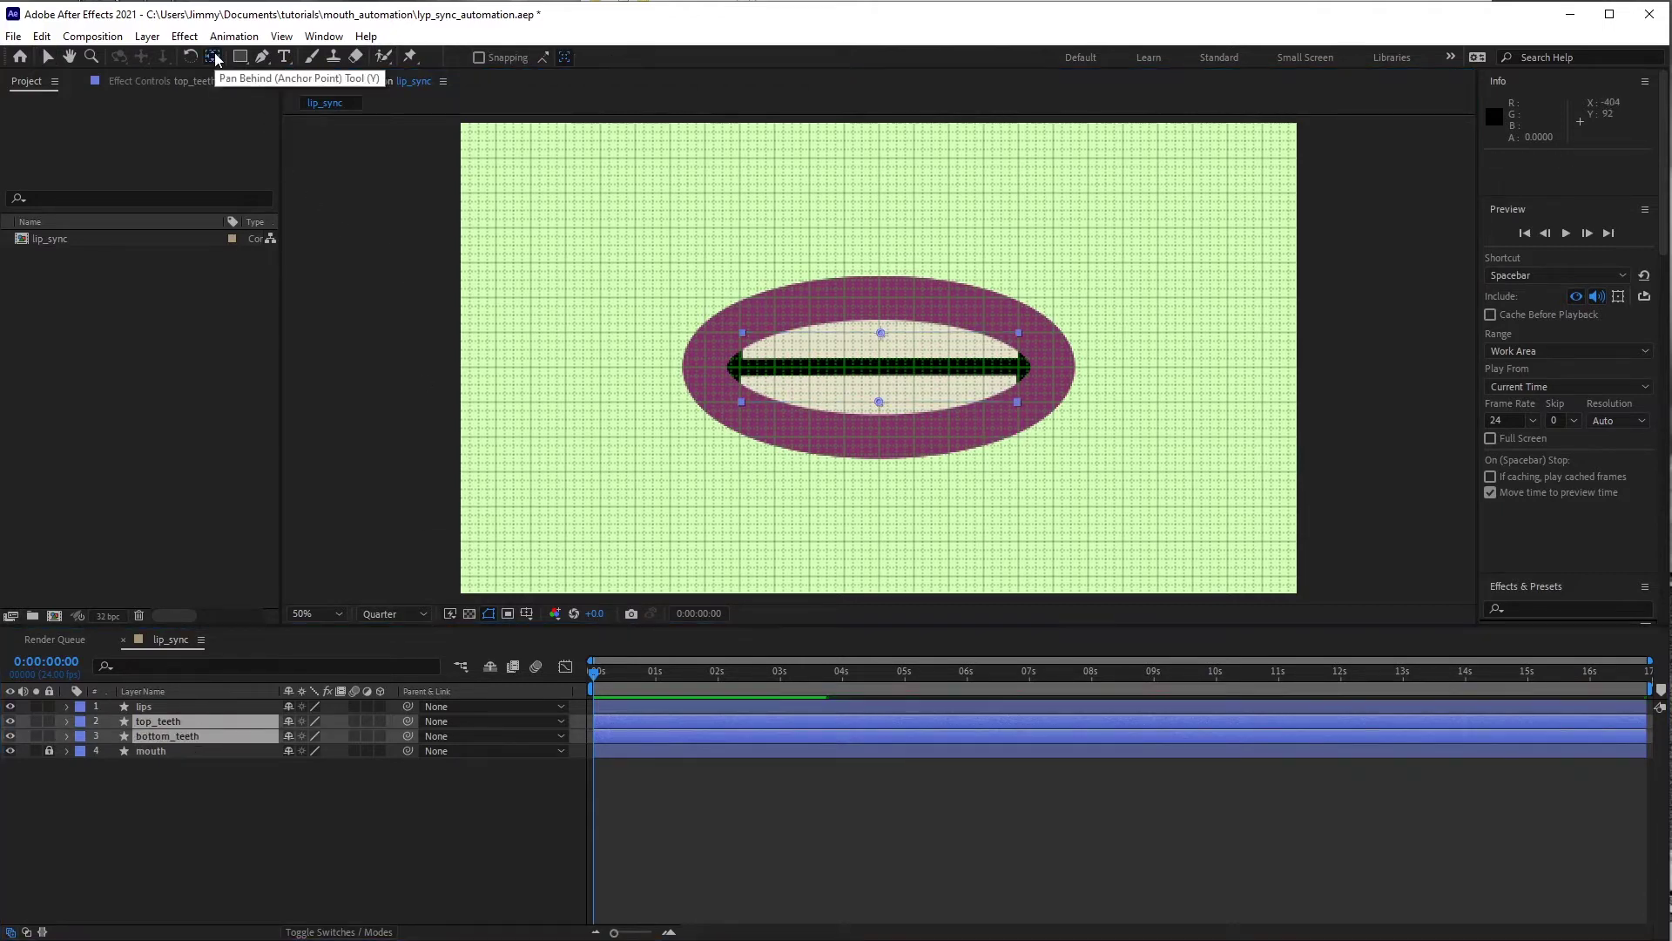
{"action": "left_click", "coordinate": [263, 819]}
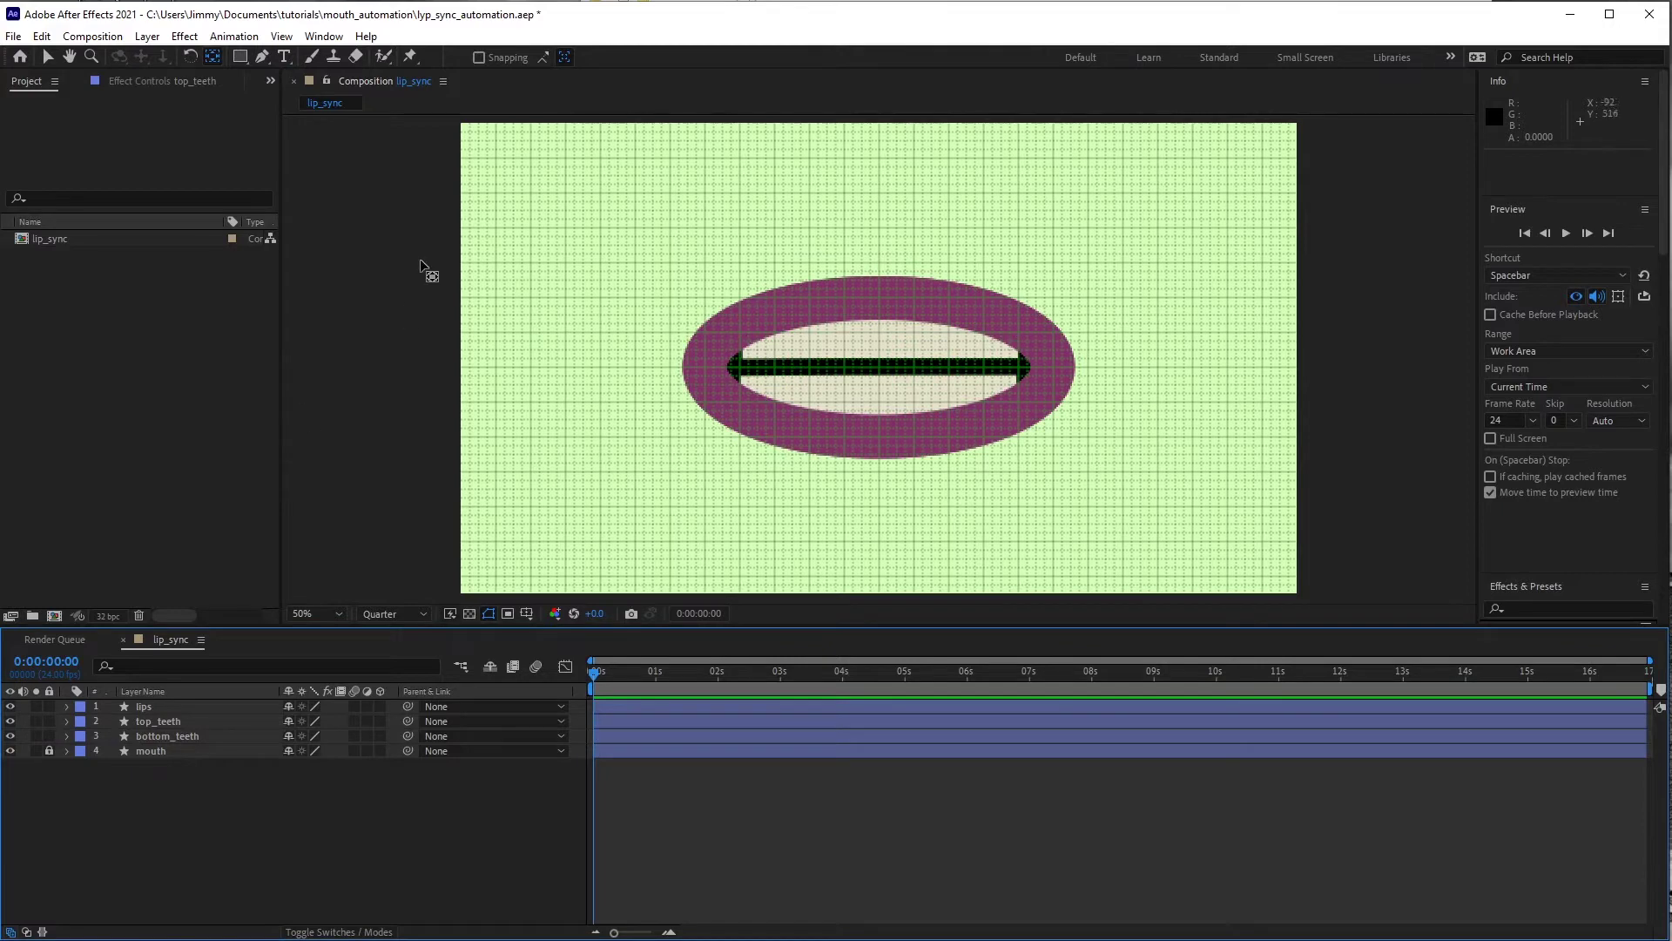
- Apply a Set Matte effect to top_teeth taking its matte from the mouth layer
{"action": "left_click", "coordinate": [185, 36]}
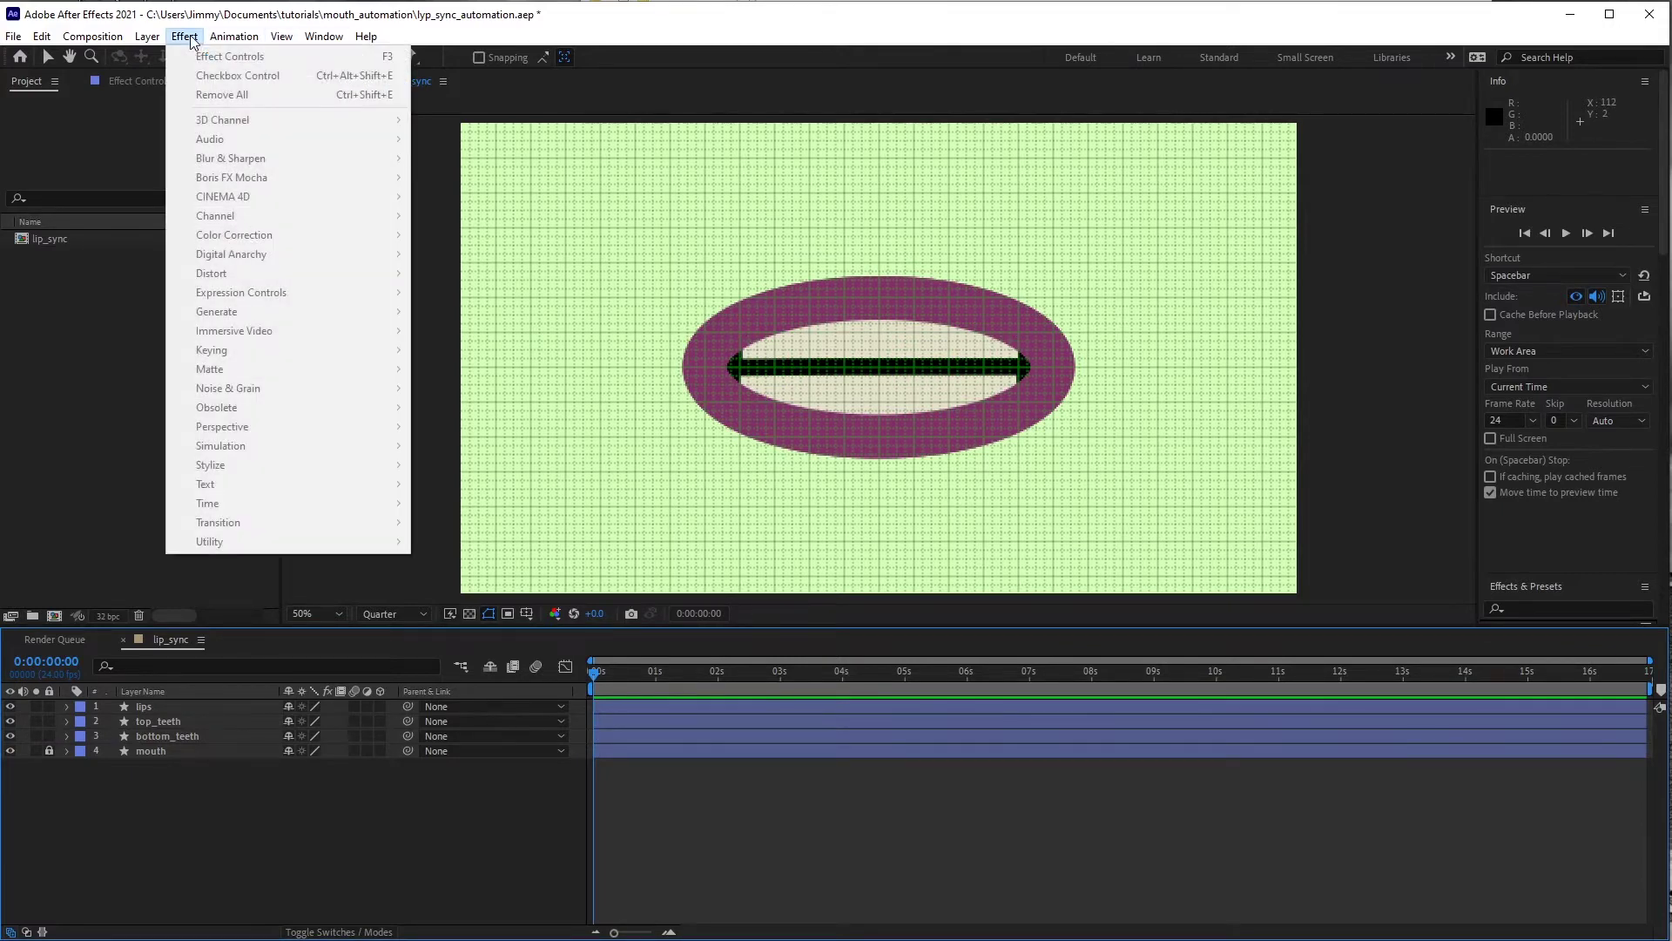
{"action": "left_click", "coordinate": [232, 717]}
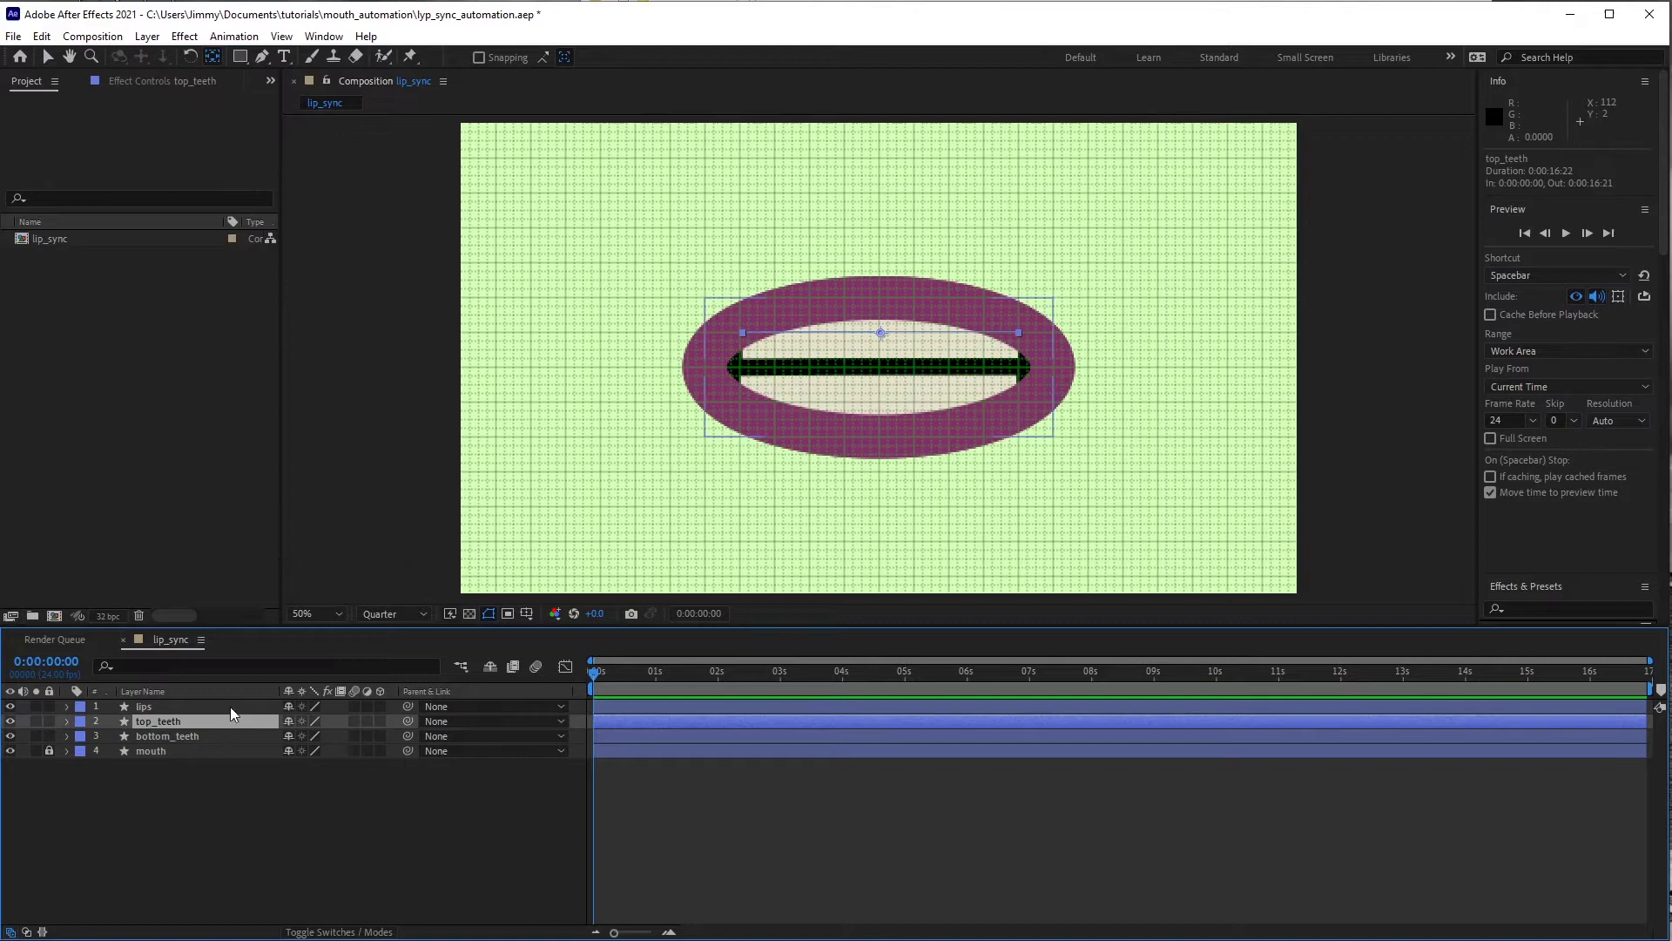
{"action": "left_click", "coordinate": [184, 36]}
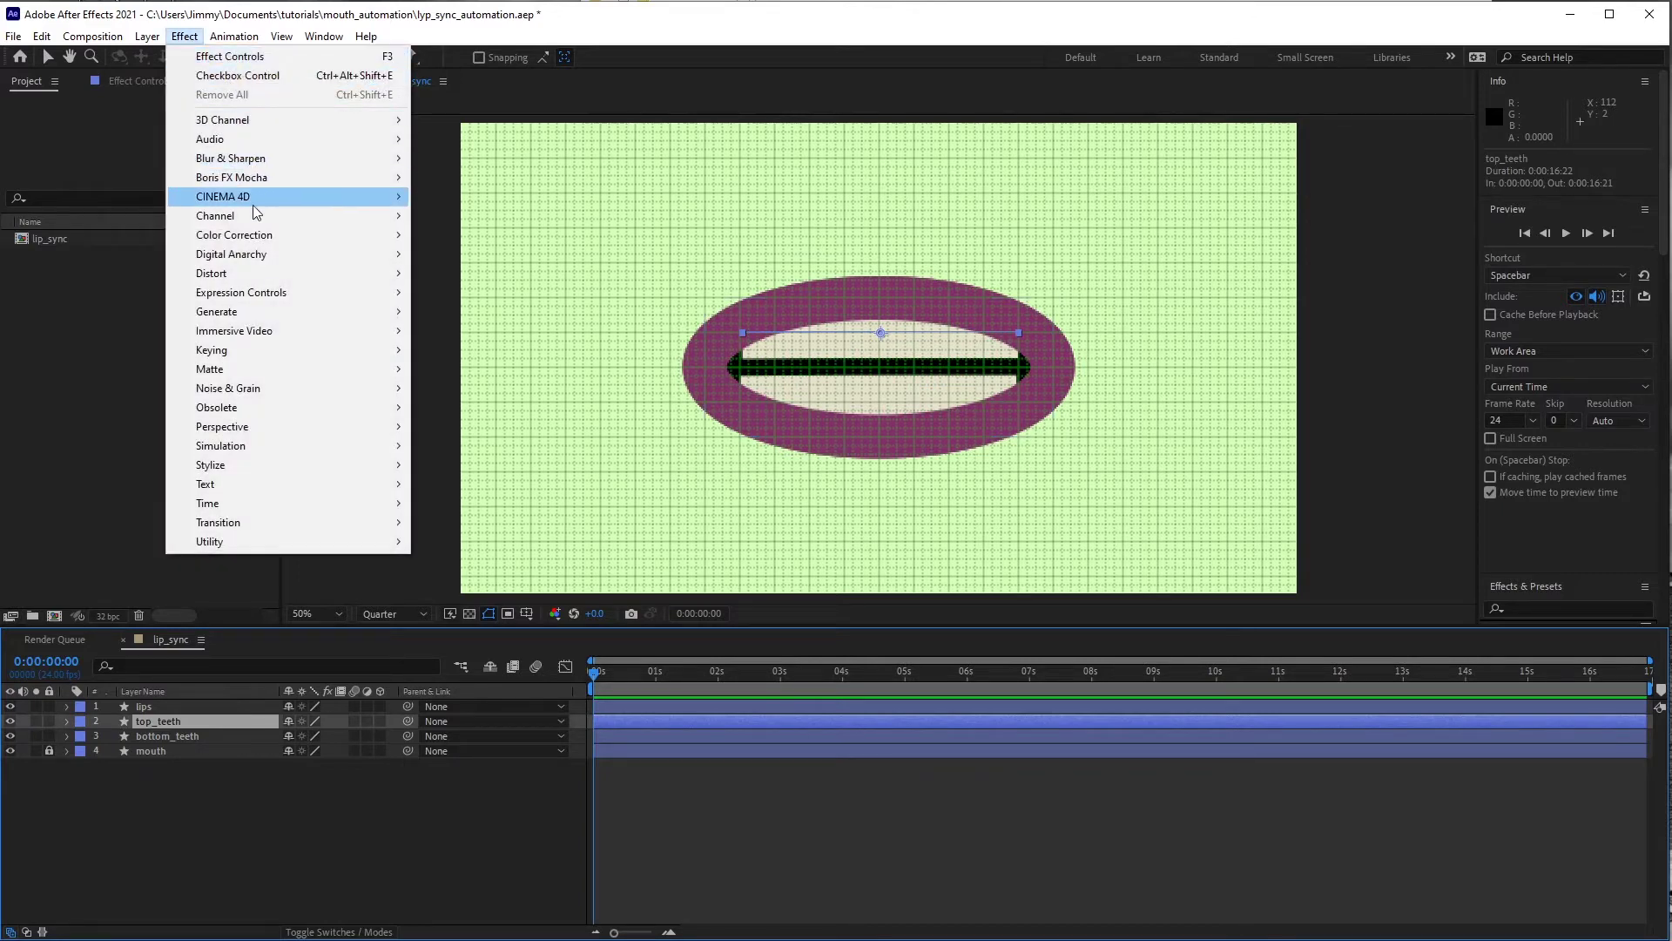
{"action": "mouse_move", "coordinate": [252, 225]}
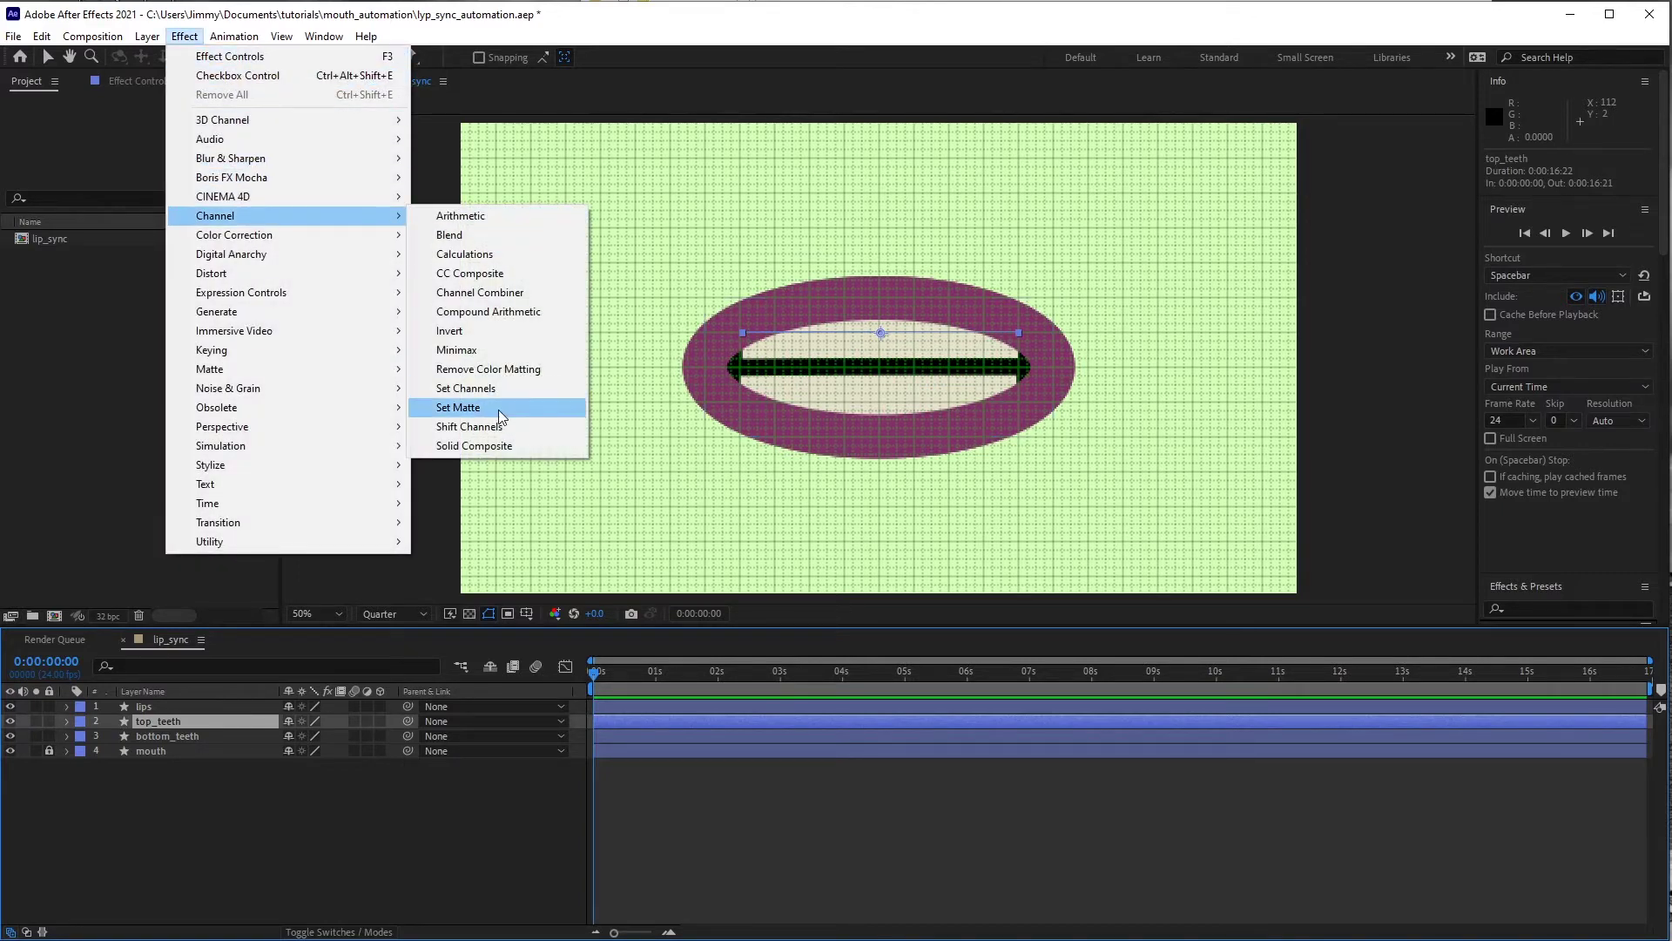
{"action": "left_click", "coordinate": [466, 418]}
{"action": "left_click", "coordinate": [188, 370]}
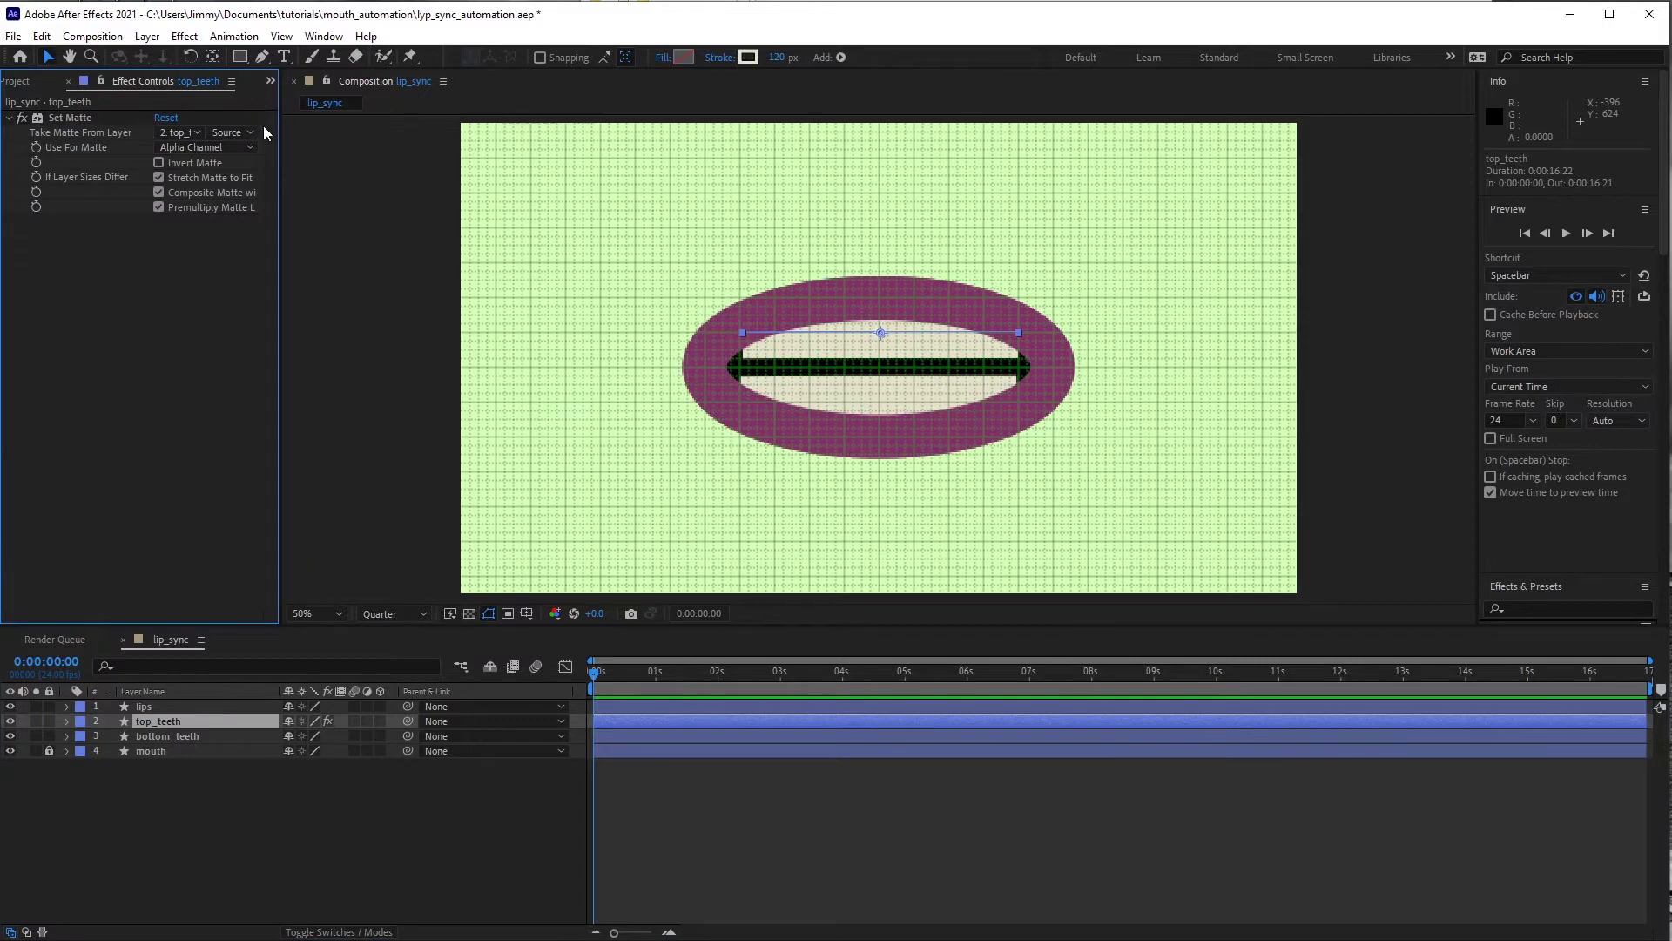
{"action": "left_click", "coordinate": [197, 130]}
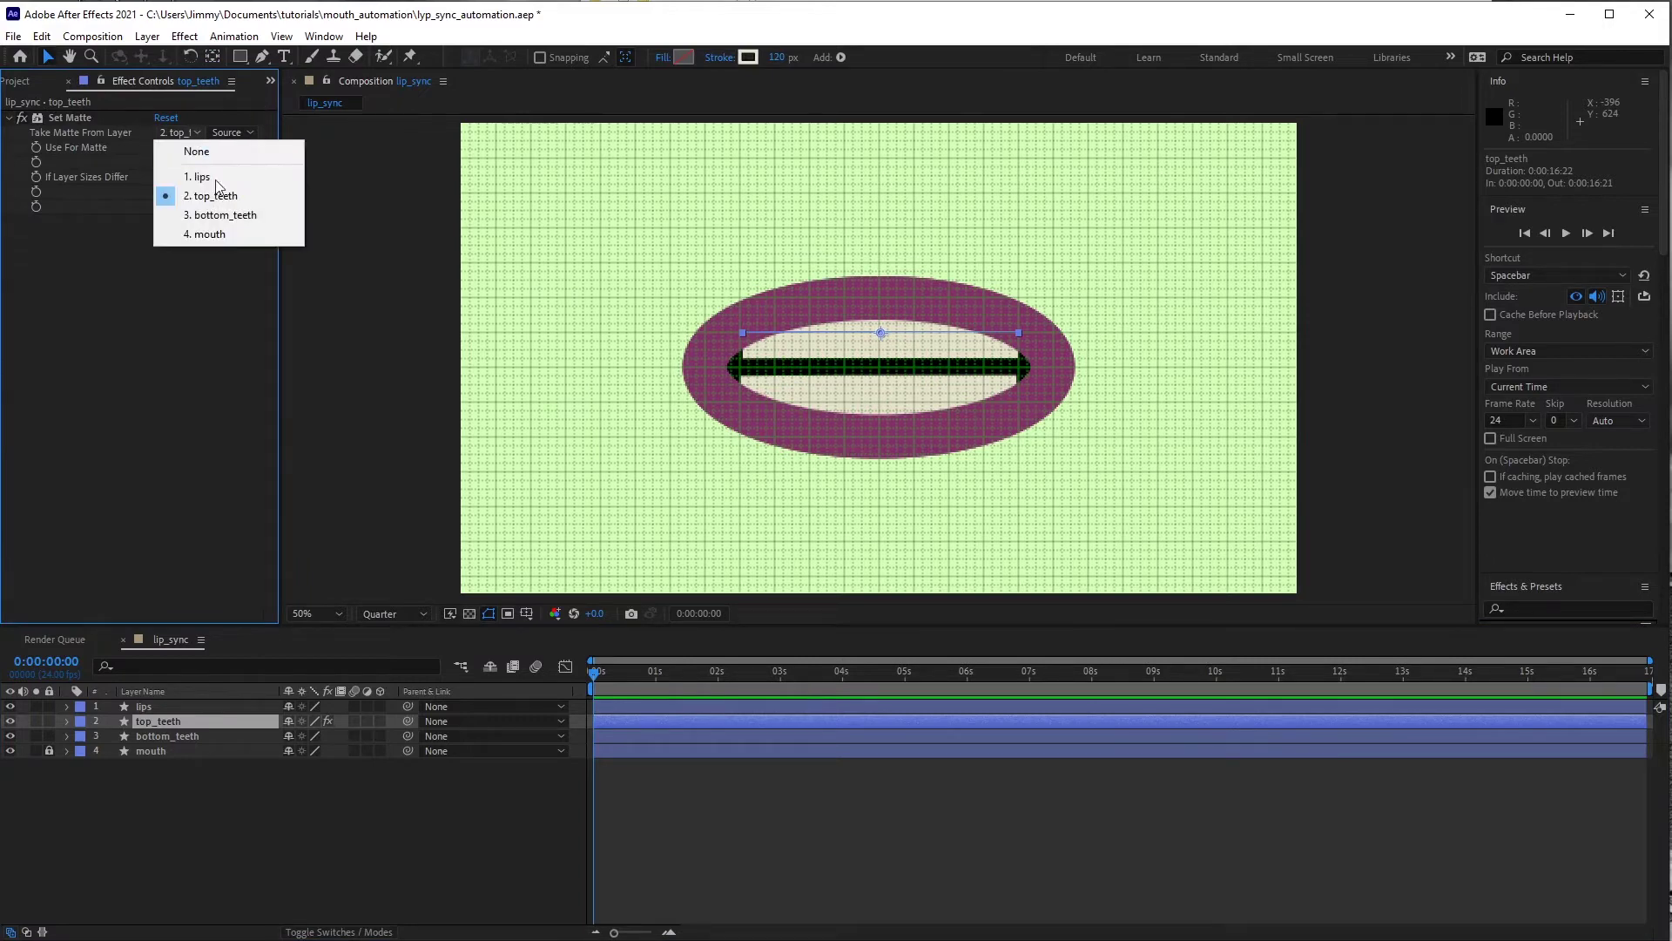
{"action": "left_click", "coordinate": [223, 228]}
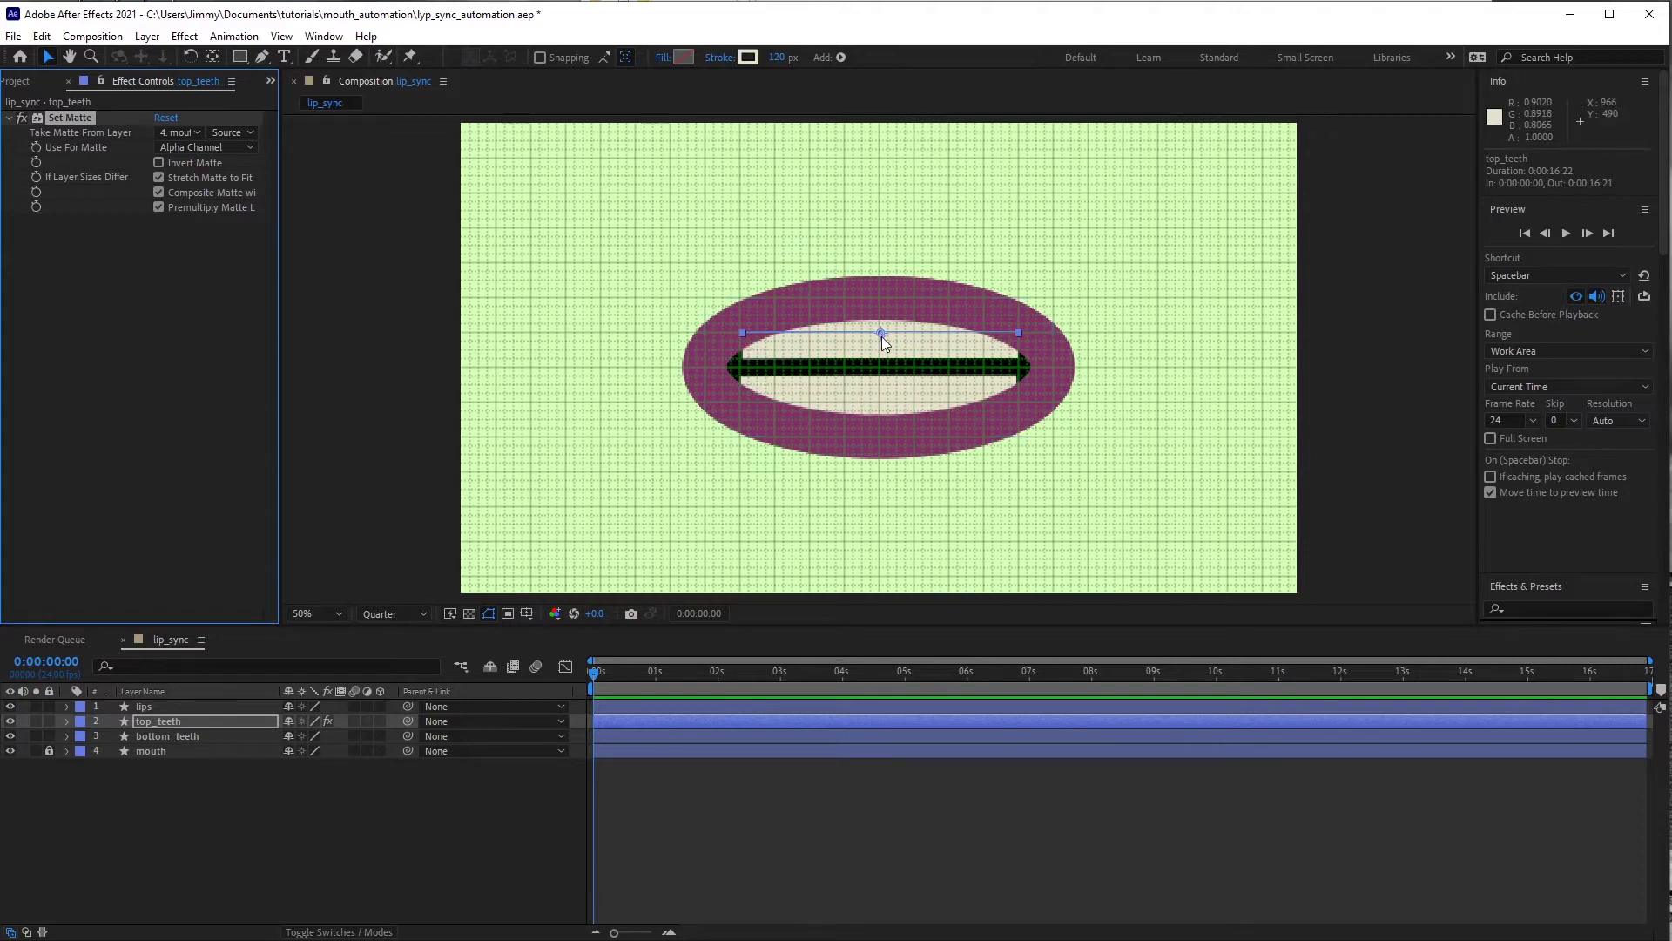
- Test-move the top and bottom teeth to check the clipping, undoing each move
{"action": "mouse_move", "coordinate": [881, 336]}
{"action": "left_mouse_down"}
{"action": "mouse_move", "coordinate": [882, 286]}
{"action": "mouse_move", "coordinate": [853, 247]}
{"action": "mouse_move", "coordinate": [801, 300]}
{"action": "mouse_move", "coordinate": [884, 357]}
{"action": "mouse_move", "coordinate": [830, 301]}
{"action": "mouse_move", "coordinate": [865, 329]}
{"action": "left_mouse_up"}
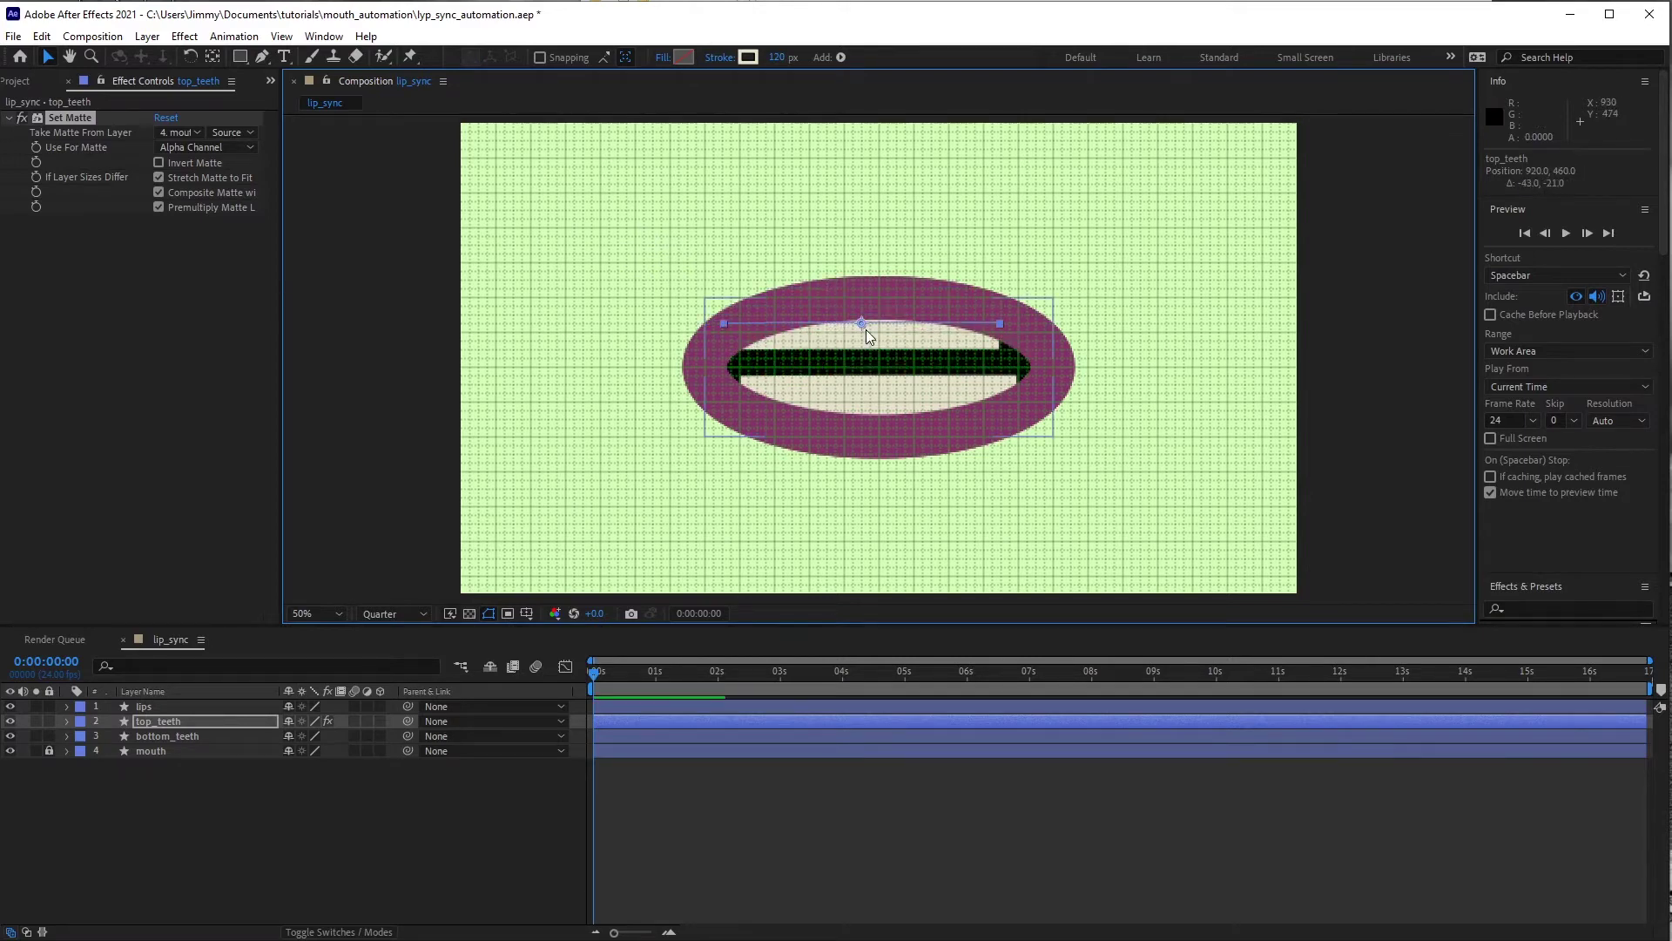
{"action": "key", "text": "ctrl+z"}
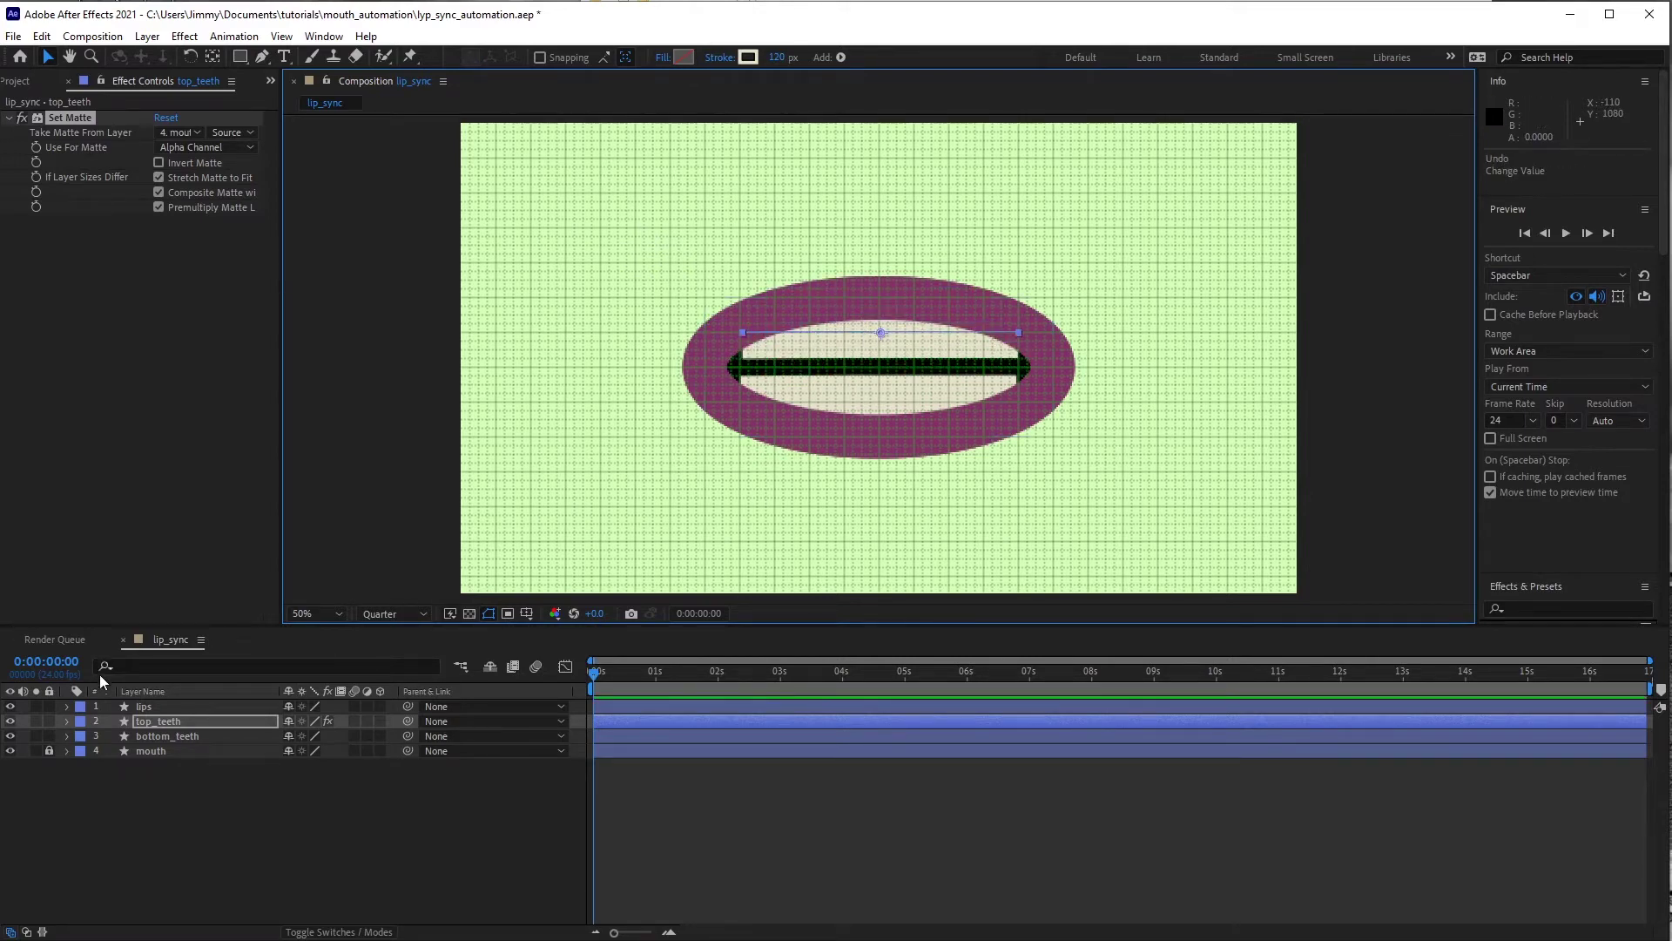
{"action": "left_click", "coordinate": [165, 735]}
{"action": "mouse_move", "coordinate": [880, 409]}
{"action": "left_mouse_down"}
{"action": "mouse_move", "coordinate": [880, 449]}
{"action": "mouse_move", "coordinate": [885, 411]}
{"action": "left_mouse_up"}
{"action": "left_click", "coordinate": [885, 413]}
{"action": "key", "text": "ctrl+z"}
- Paste the Set Matte effect onto bottom_teeth and set its matte layer to mouth
{"action": "left_click", "coordinate": [72, 108]}
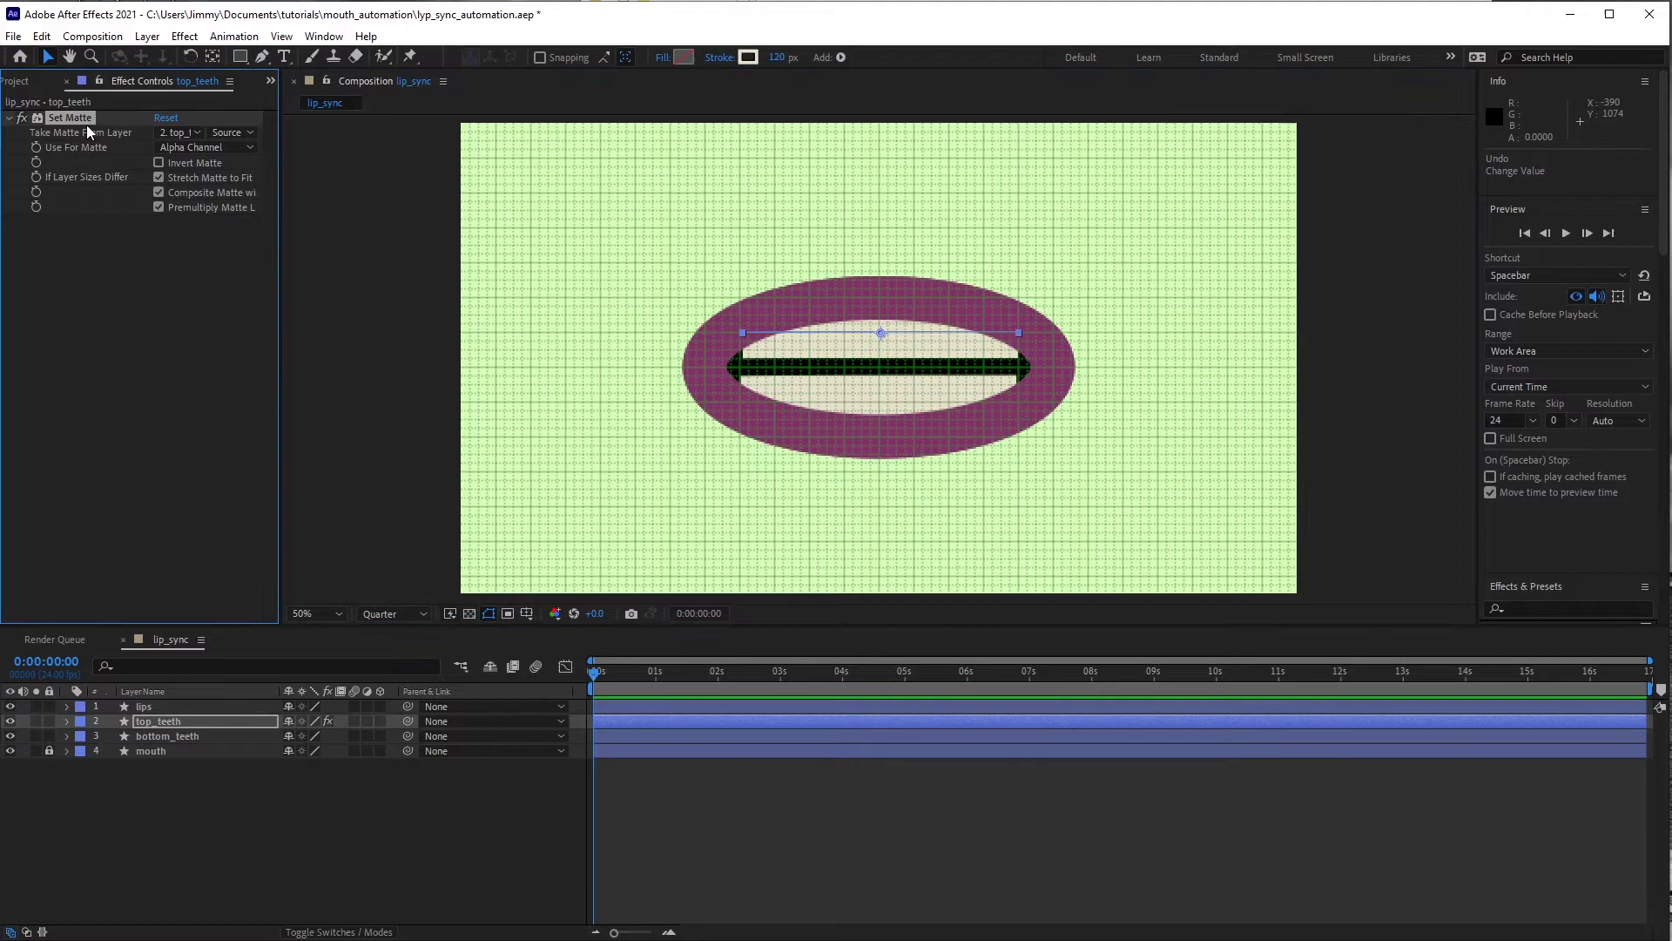
{"action": "left_click", "coordinate": [150, 735]}
{"action": "key", "text": "ctrl+v"}
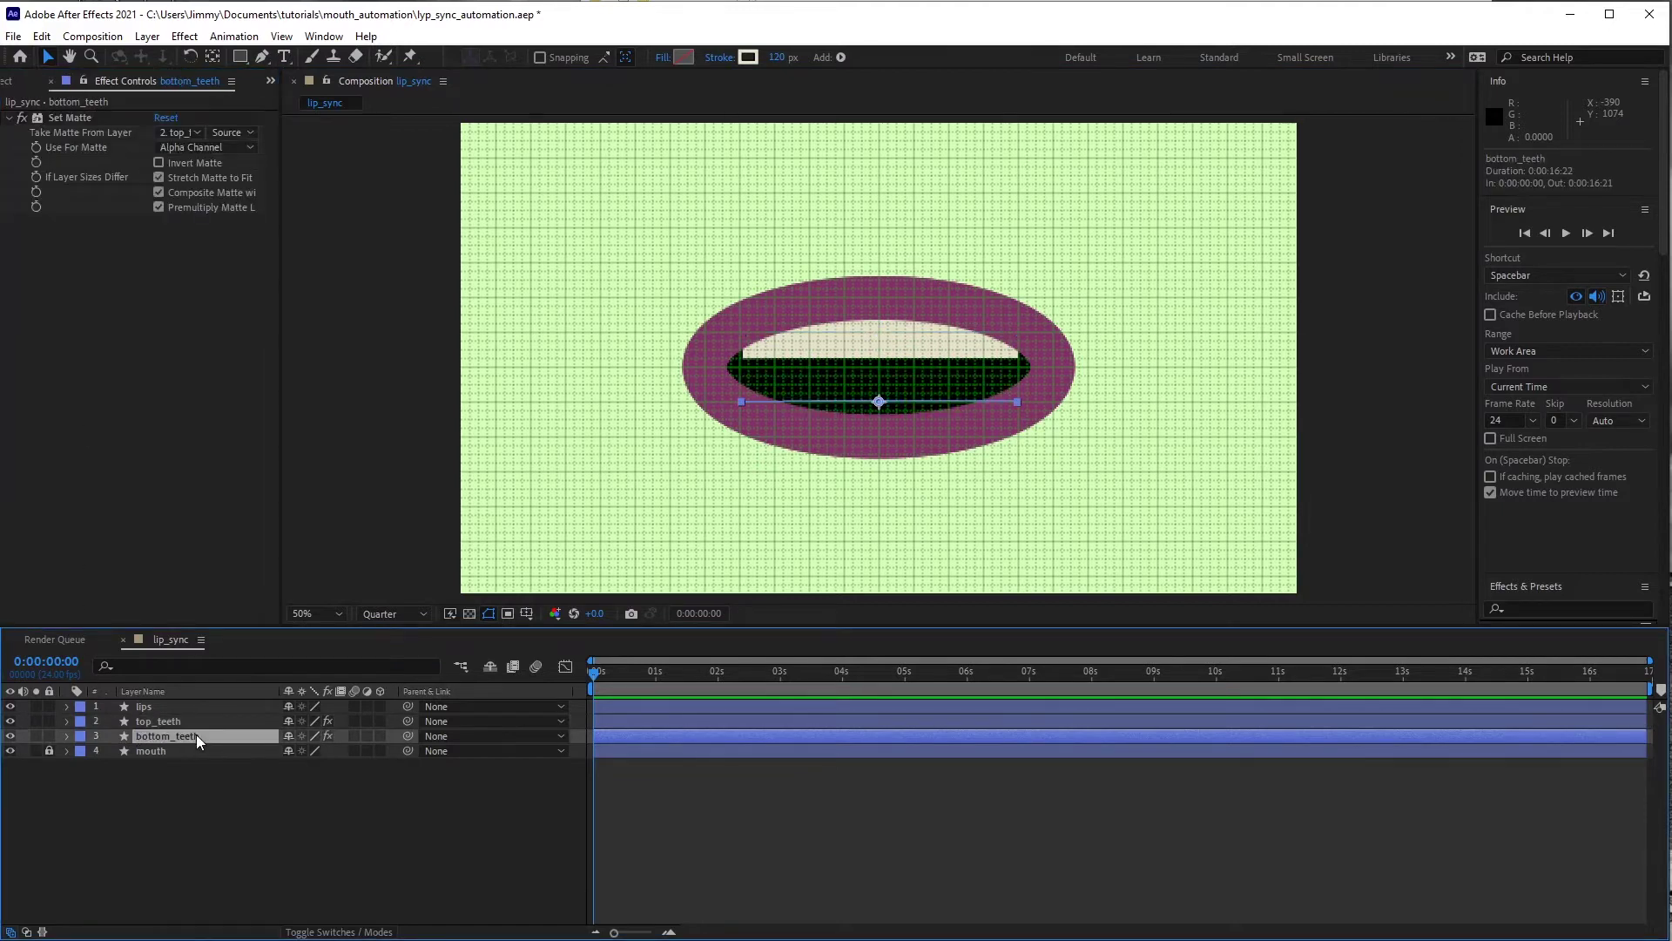
{"action": "left_click", "coordinate": [213, 321]}
{"action": "left_click", "coordinate": [196, 135]}
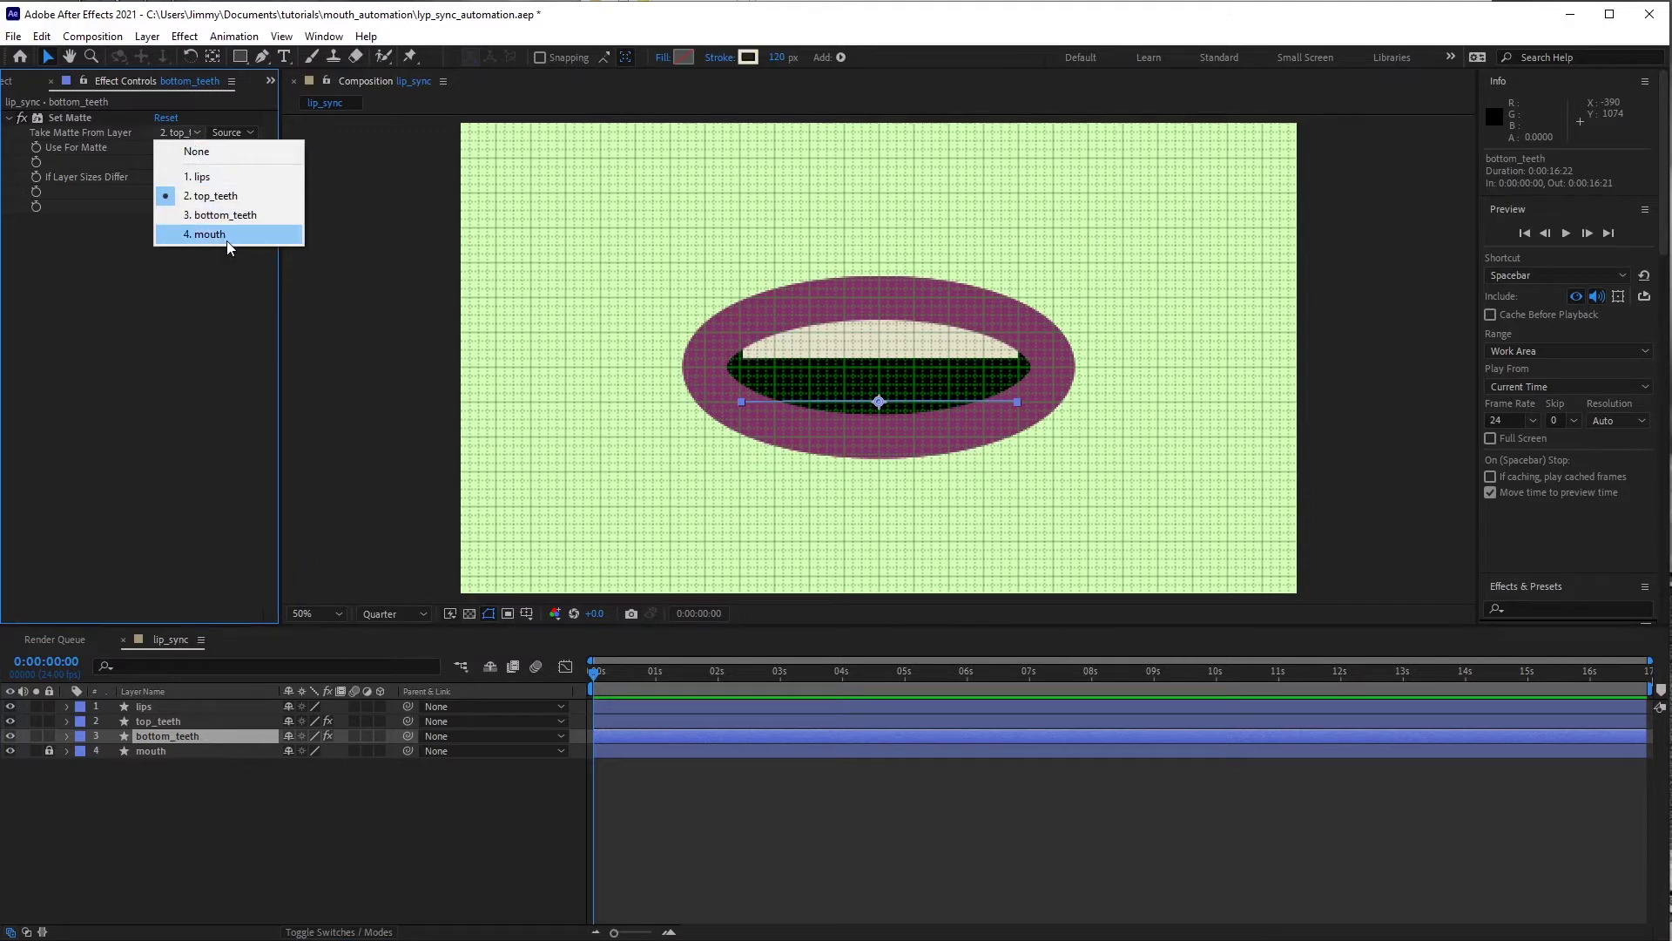
{"action": "left_click", "coordinate": [206, 233]}
{"action": "left_click", "coordinate": [188, 708]}
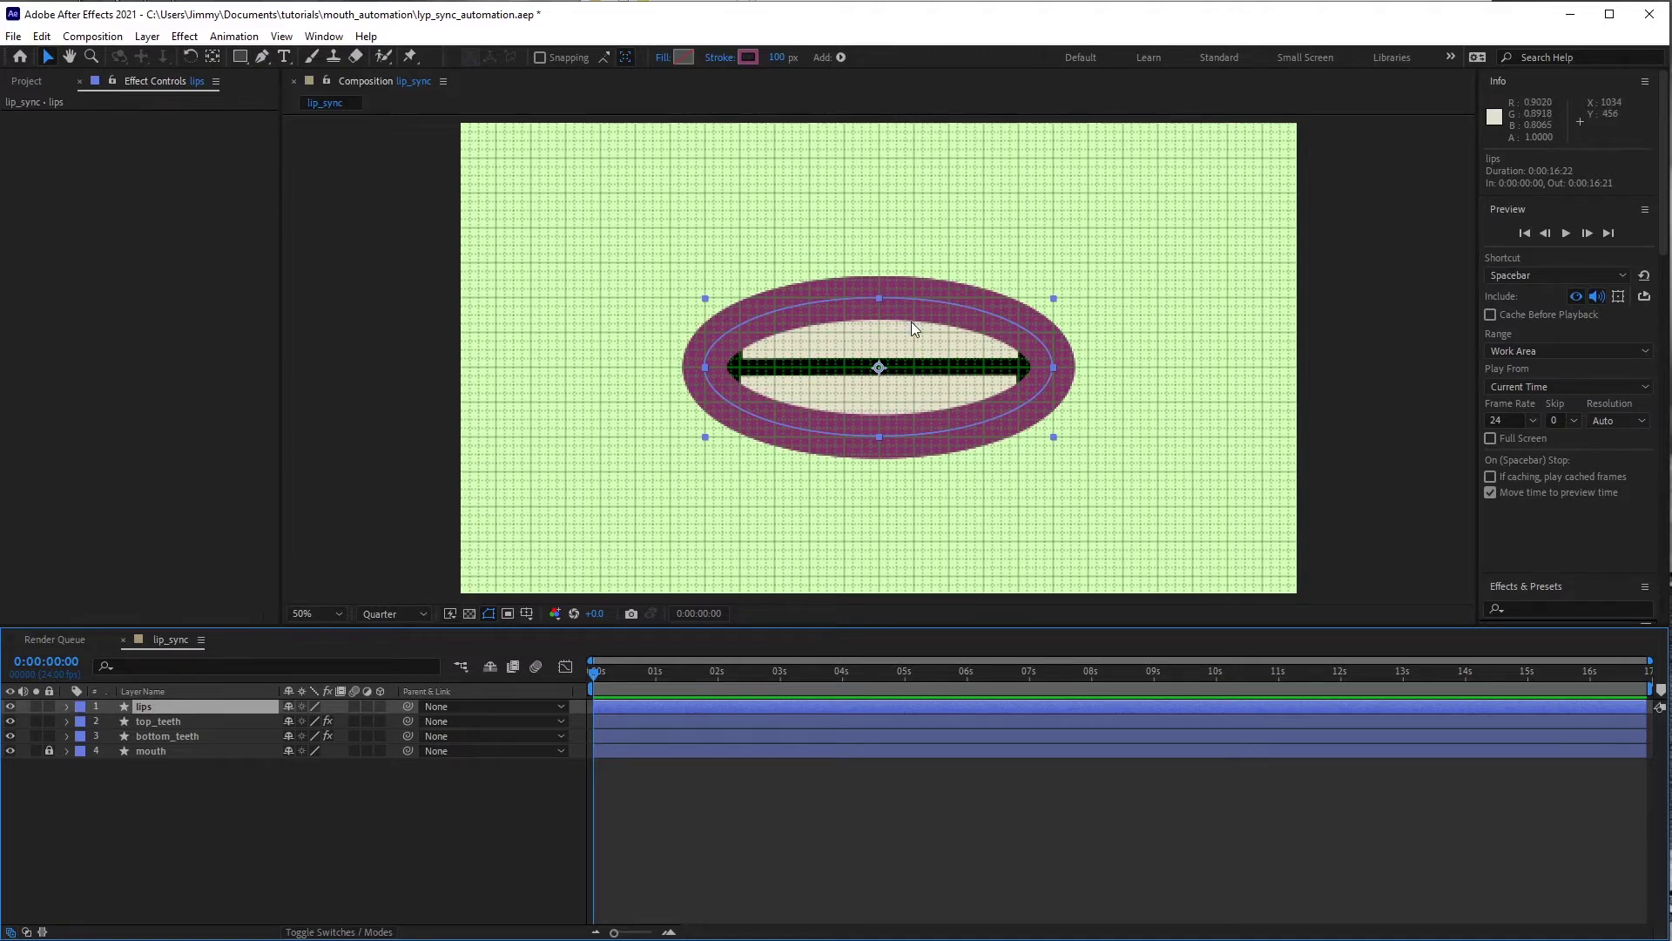
- Expand the lips layer down to Shape 1 > Path 1 and select the Path property
{"action": "left_click", "coordinate": [66, 706]}
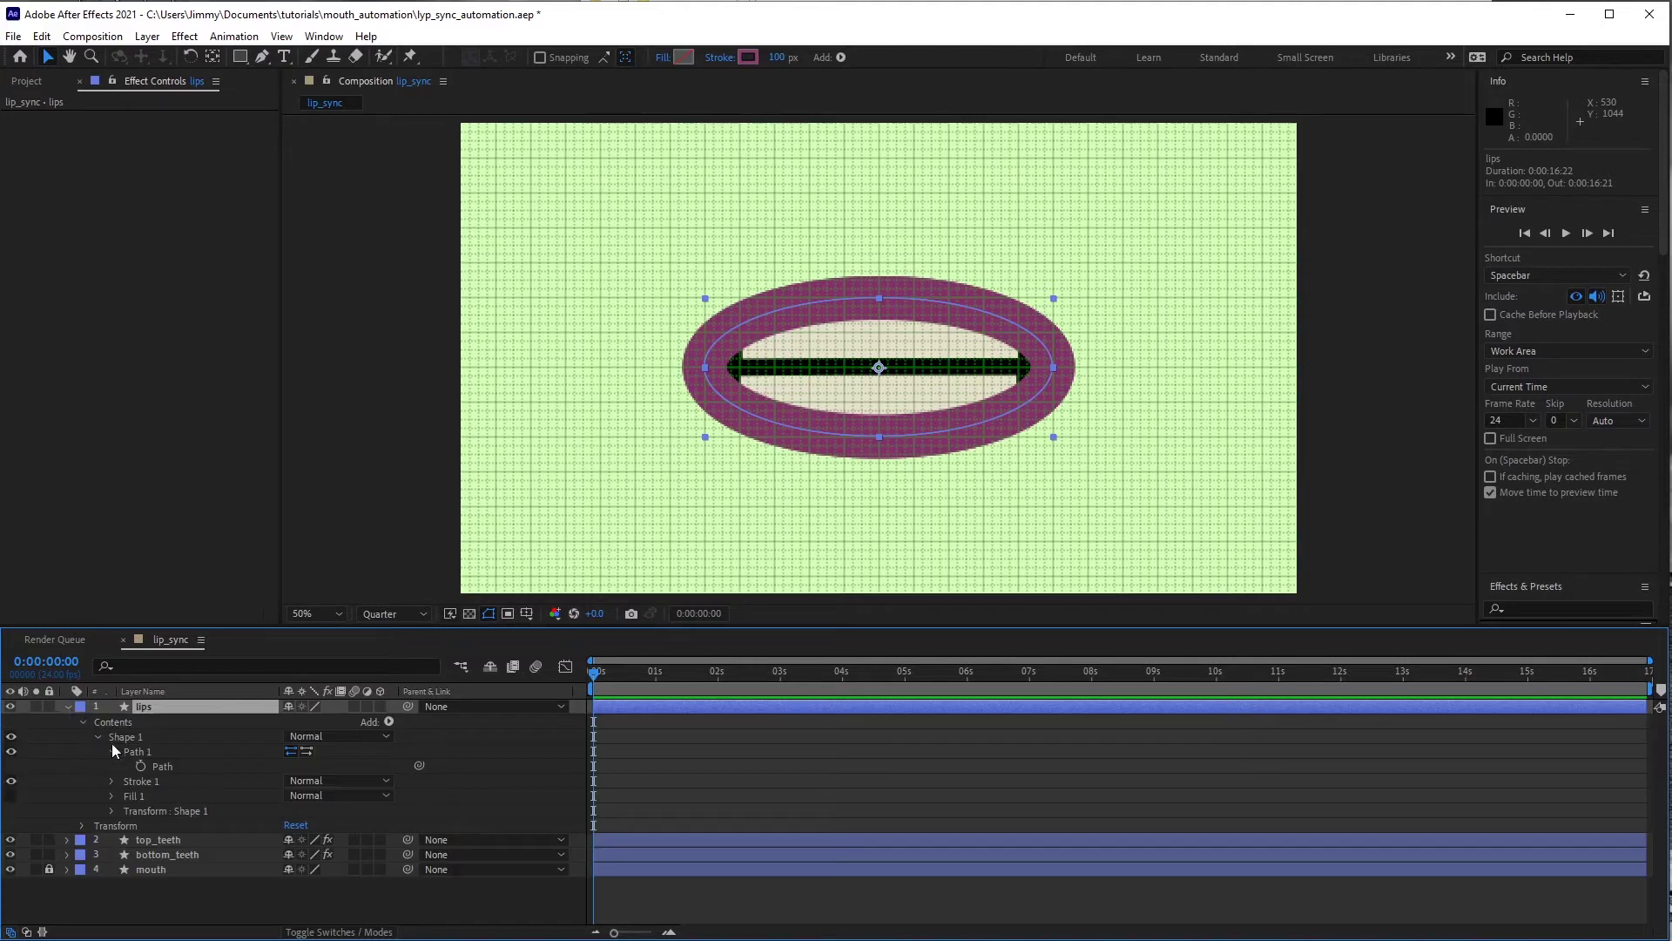
{"action": "left_click", "coordinate": [164, 766]}
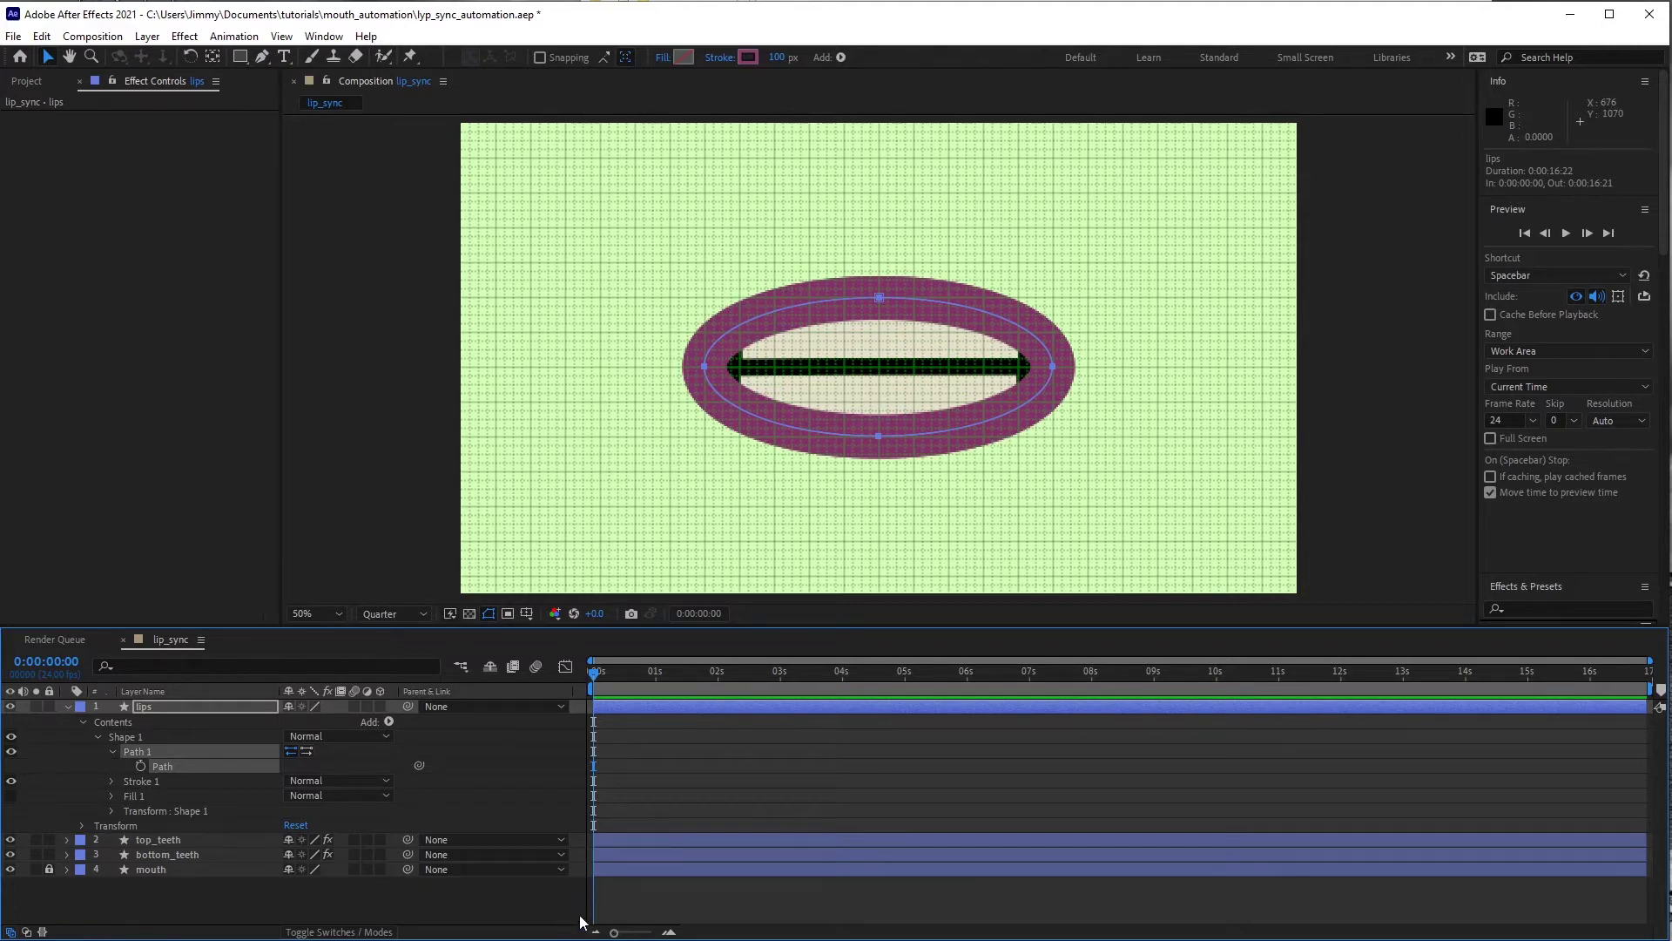
- Run Create Nulls From Paths with Points Follow Nulls on the lips path, then test-drag the right-corner null
{"action": "left_click", "coordinate": [323, 36]}
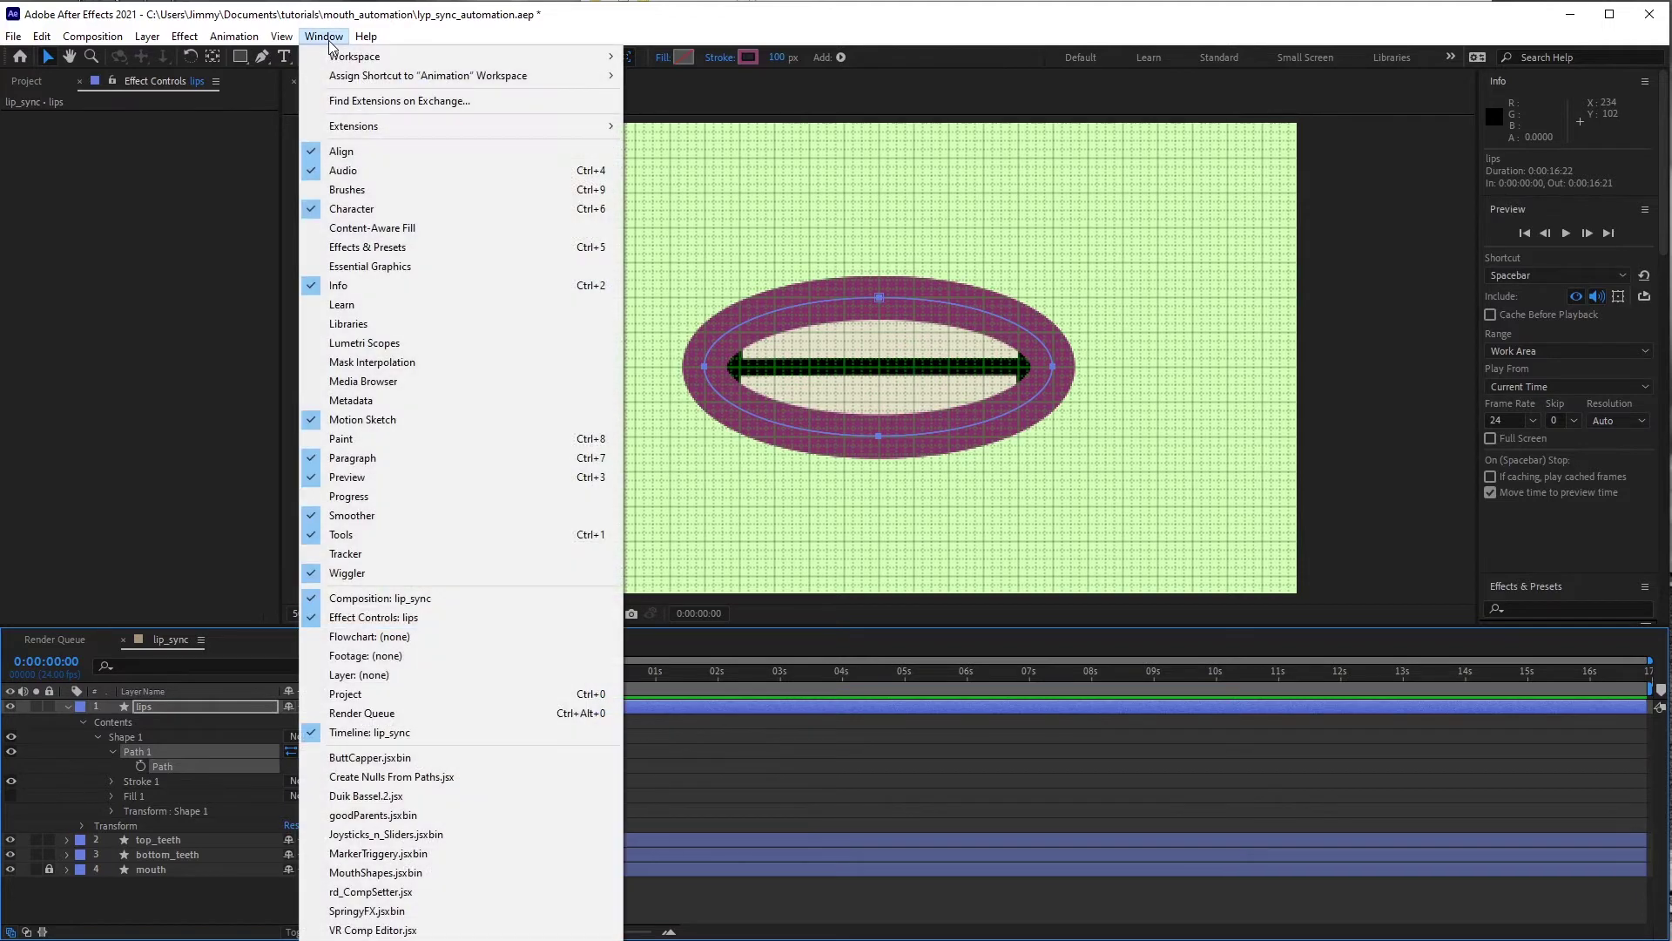
{"action": "left_click", "coordinate": [401, 778]}
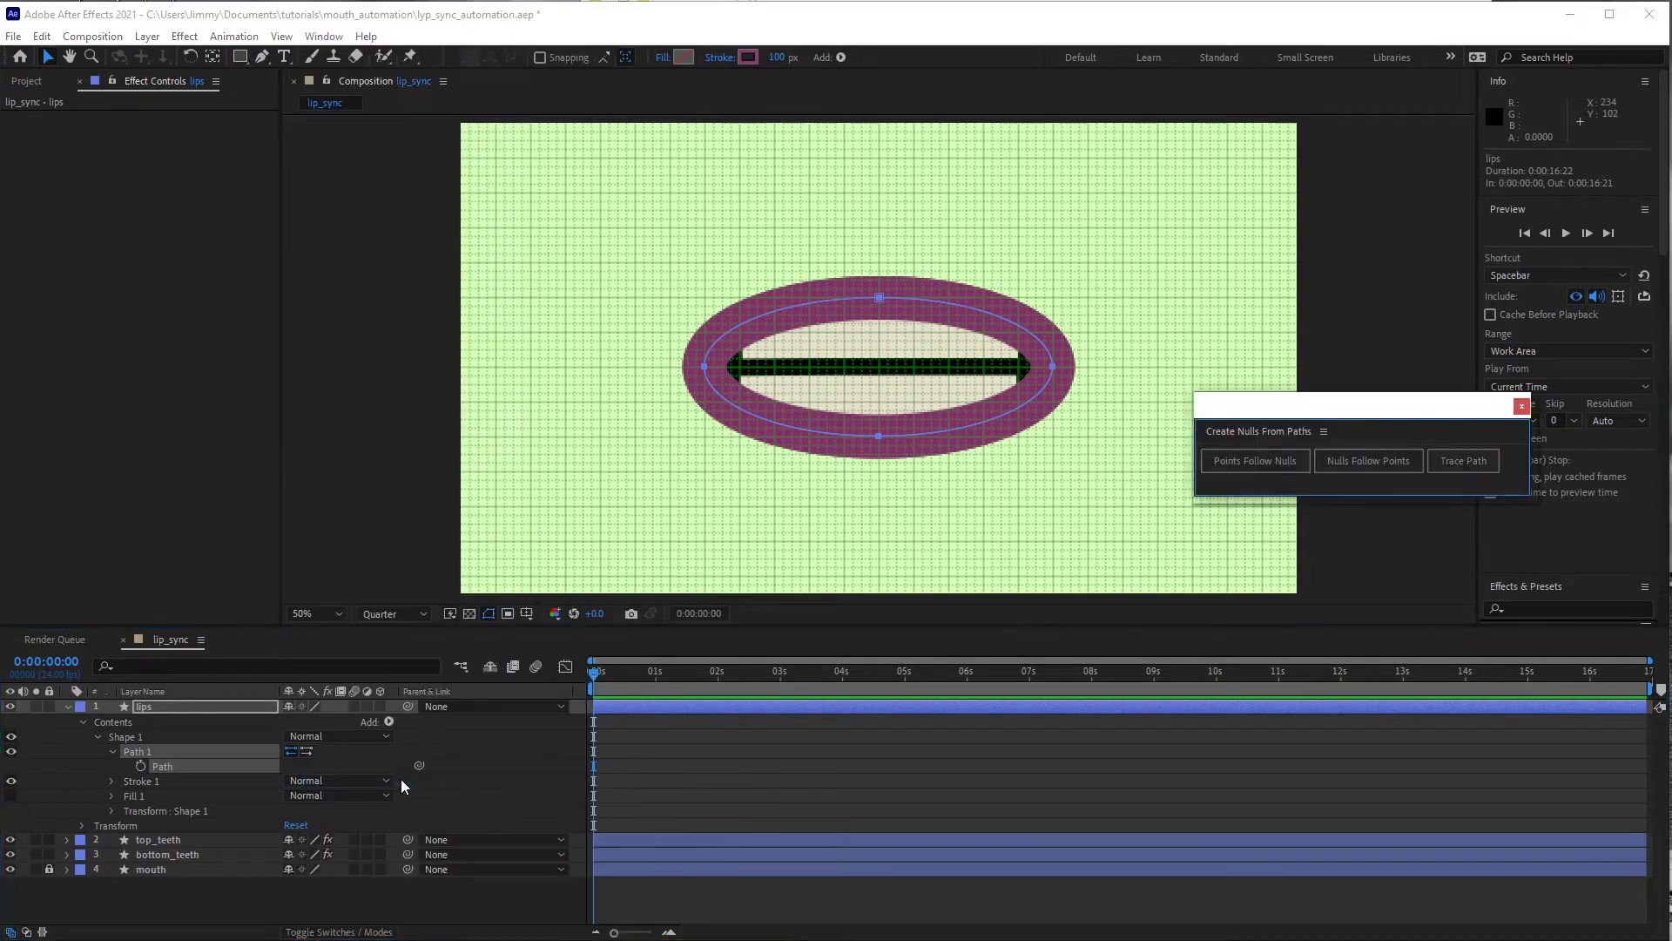
{"action": "left_click_drag", "start_coordinate": [1315, 411], "coordinate": [1275, 438]}
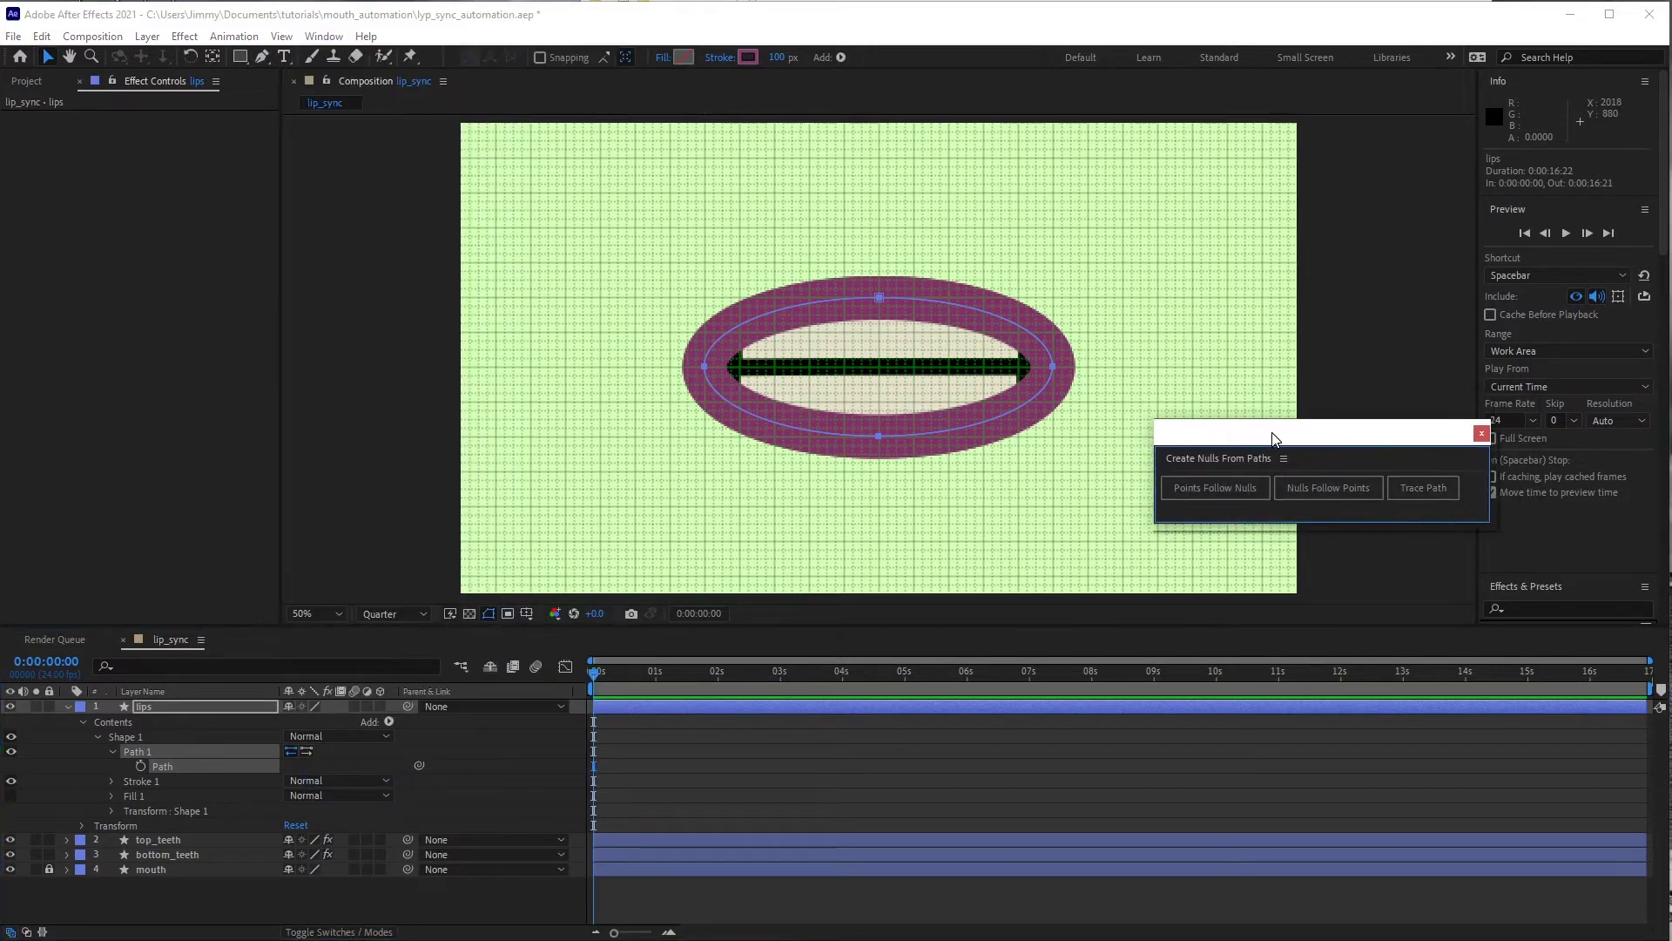
{"action": "left_click", "coordinate": [162, 765]}
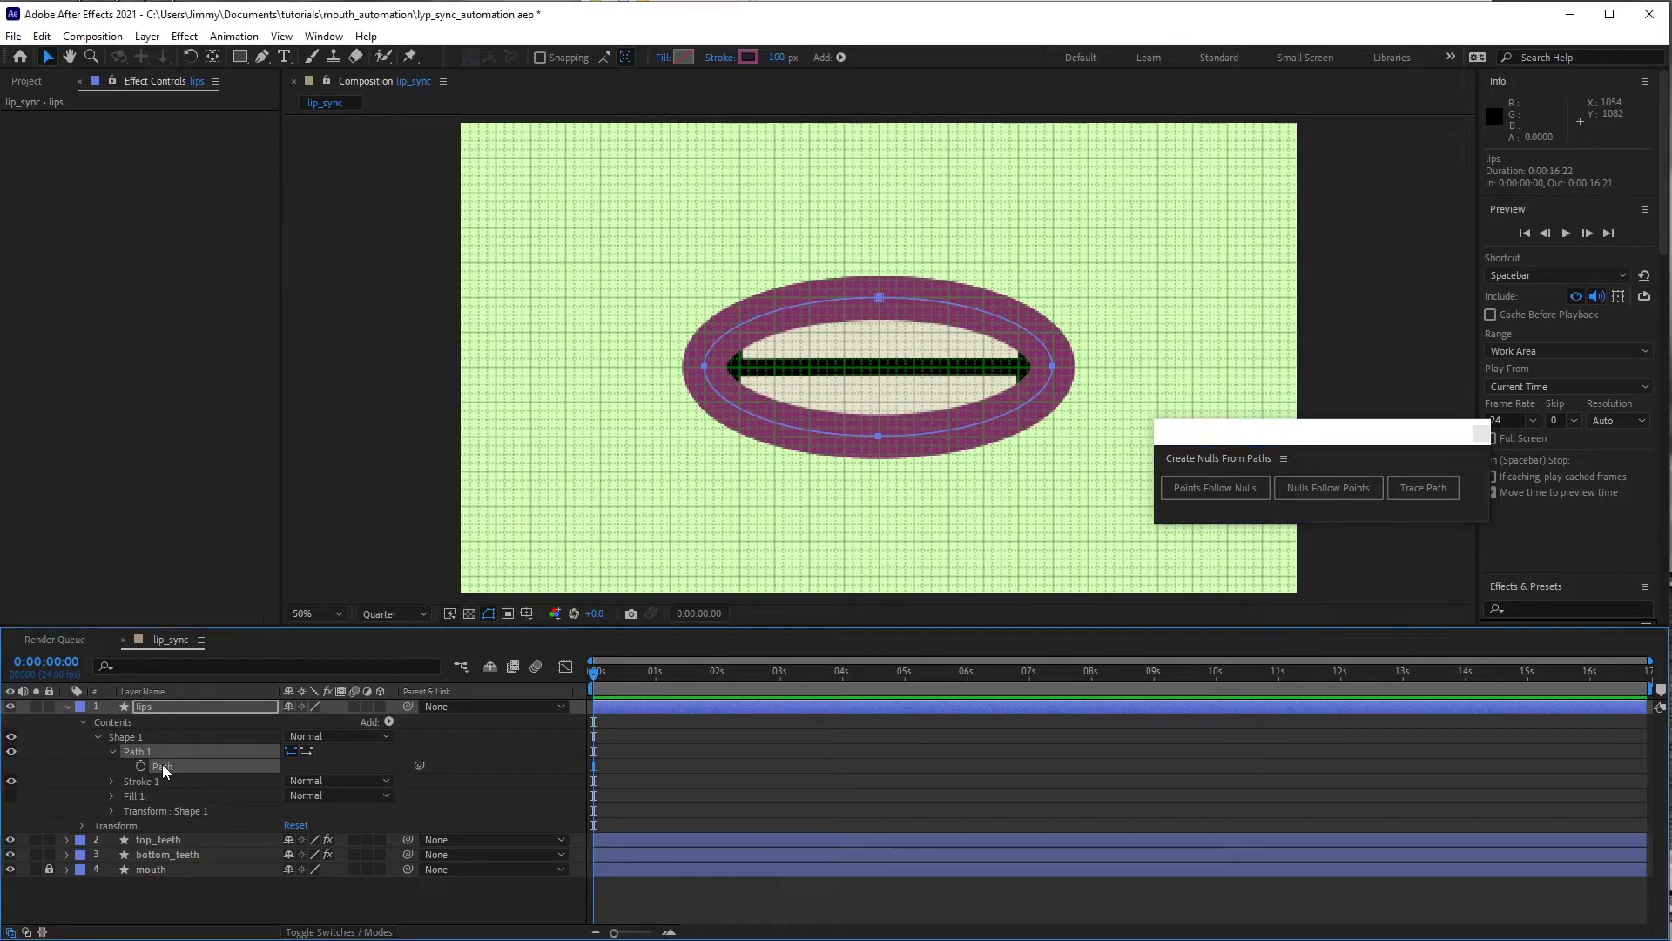
{"action": "left_click", "coordinate": [1210, 483]}
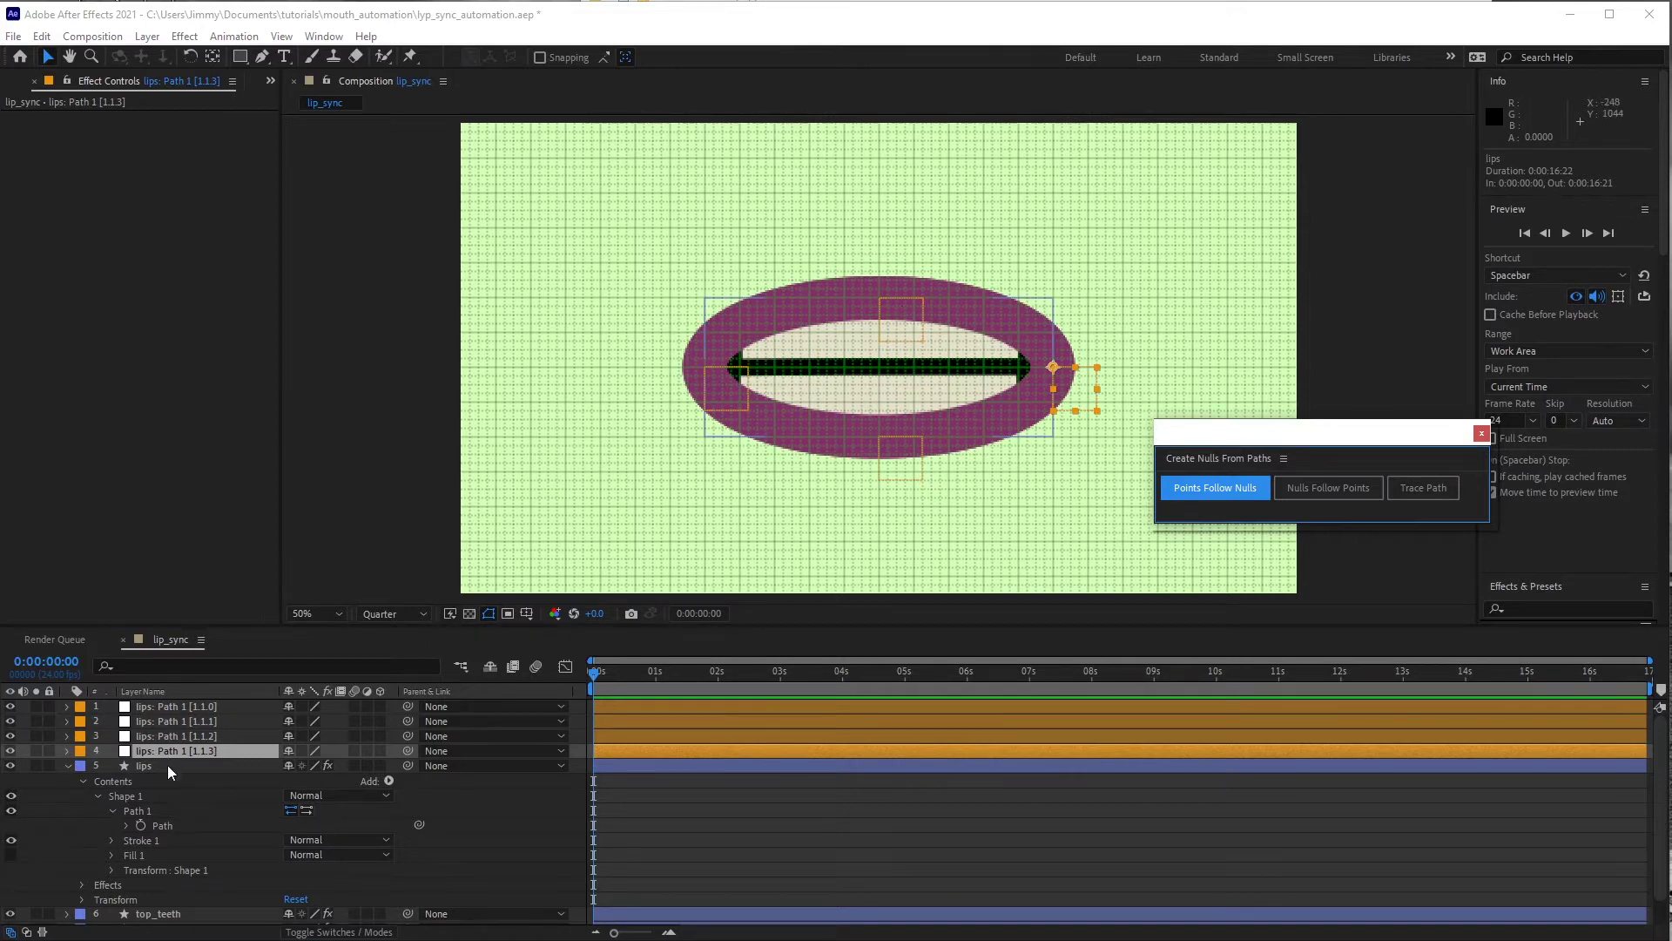
{"action": "left_click", "coordinate": [1060, 394]}
{"action": "mouse_move", "coordinate": [1061, 395]}
{"action": "left_mouse_down"}
{"action": "mouse_move", "coordinate": [1080, 392]}
{"action": "mouse_move", "coordinate": [1083, 349]}
{"action": "mouse_move", "coordinate": [1060, 395]}
{"action": "mouse_move", "coordinate": [1088, 355]}
{"action": "mouse_move", "coordinate": [1054, 368]}
{"action": "left_mouse_up"}
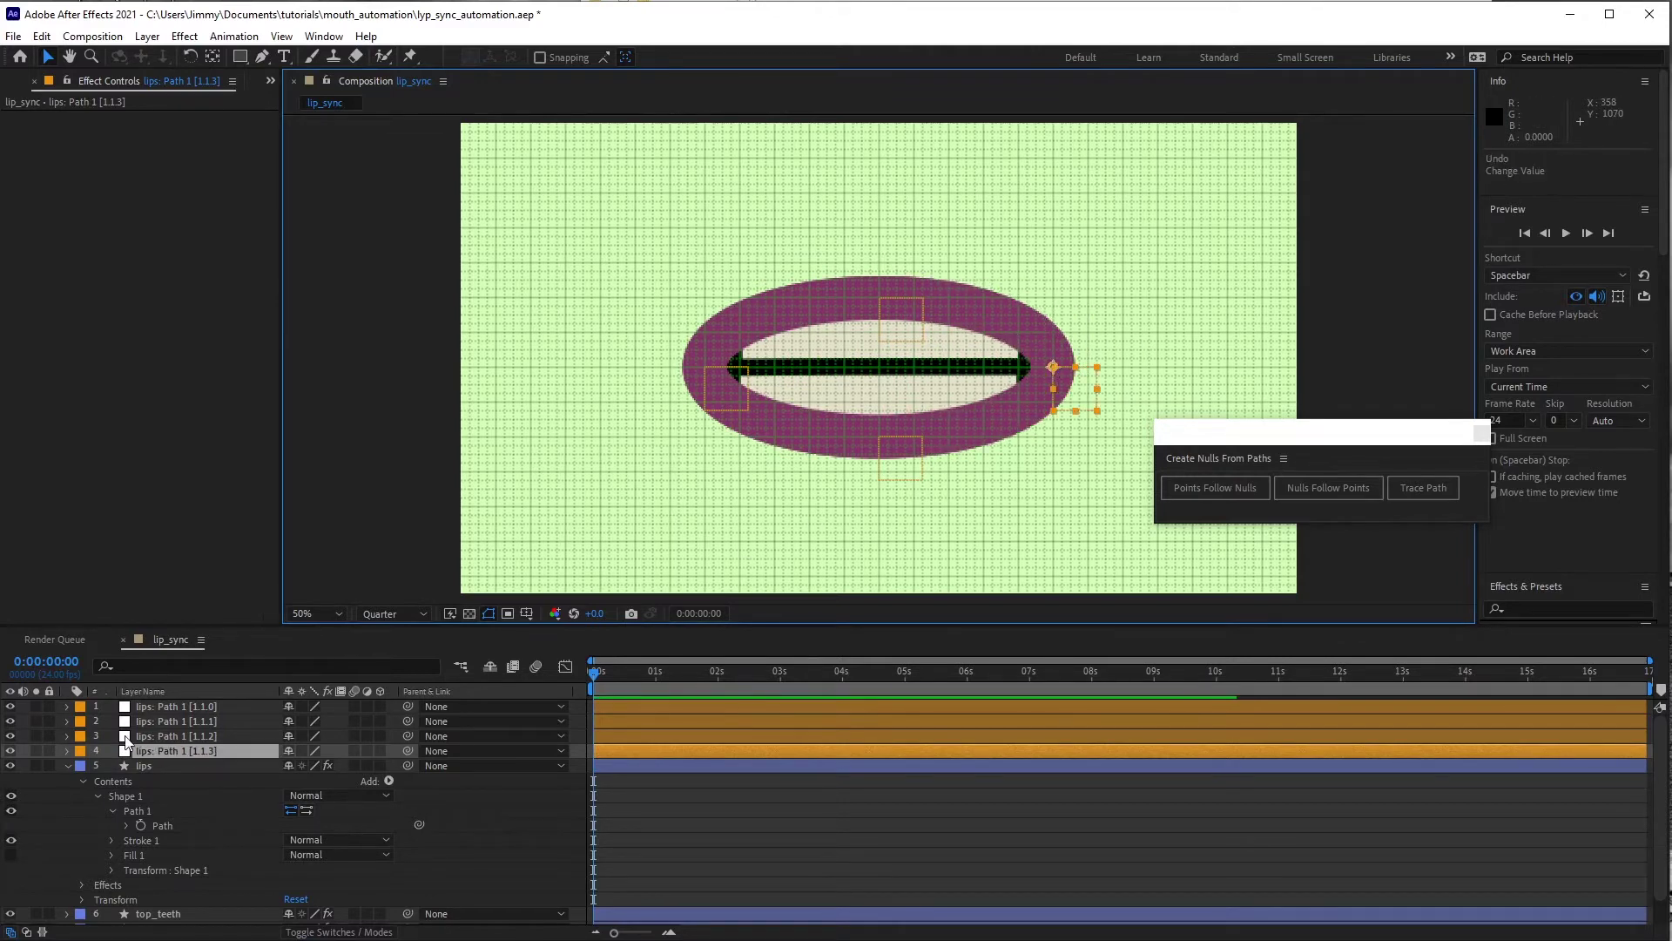
- Rename the four lip nulls top_lips, l_lips, bottom_lips and r_lips in order
{"action": "left_click", "coordinate": [174, 706]}
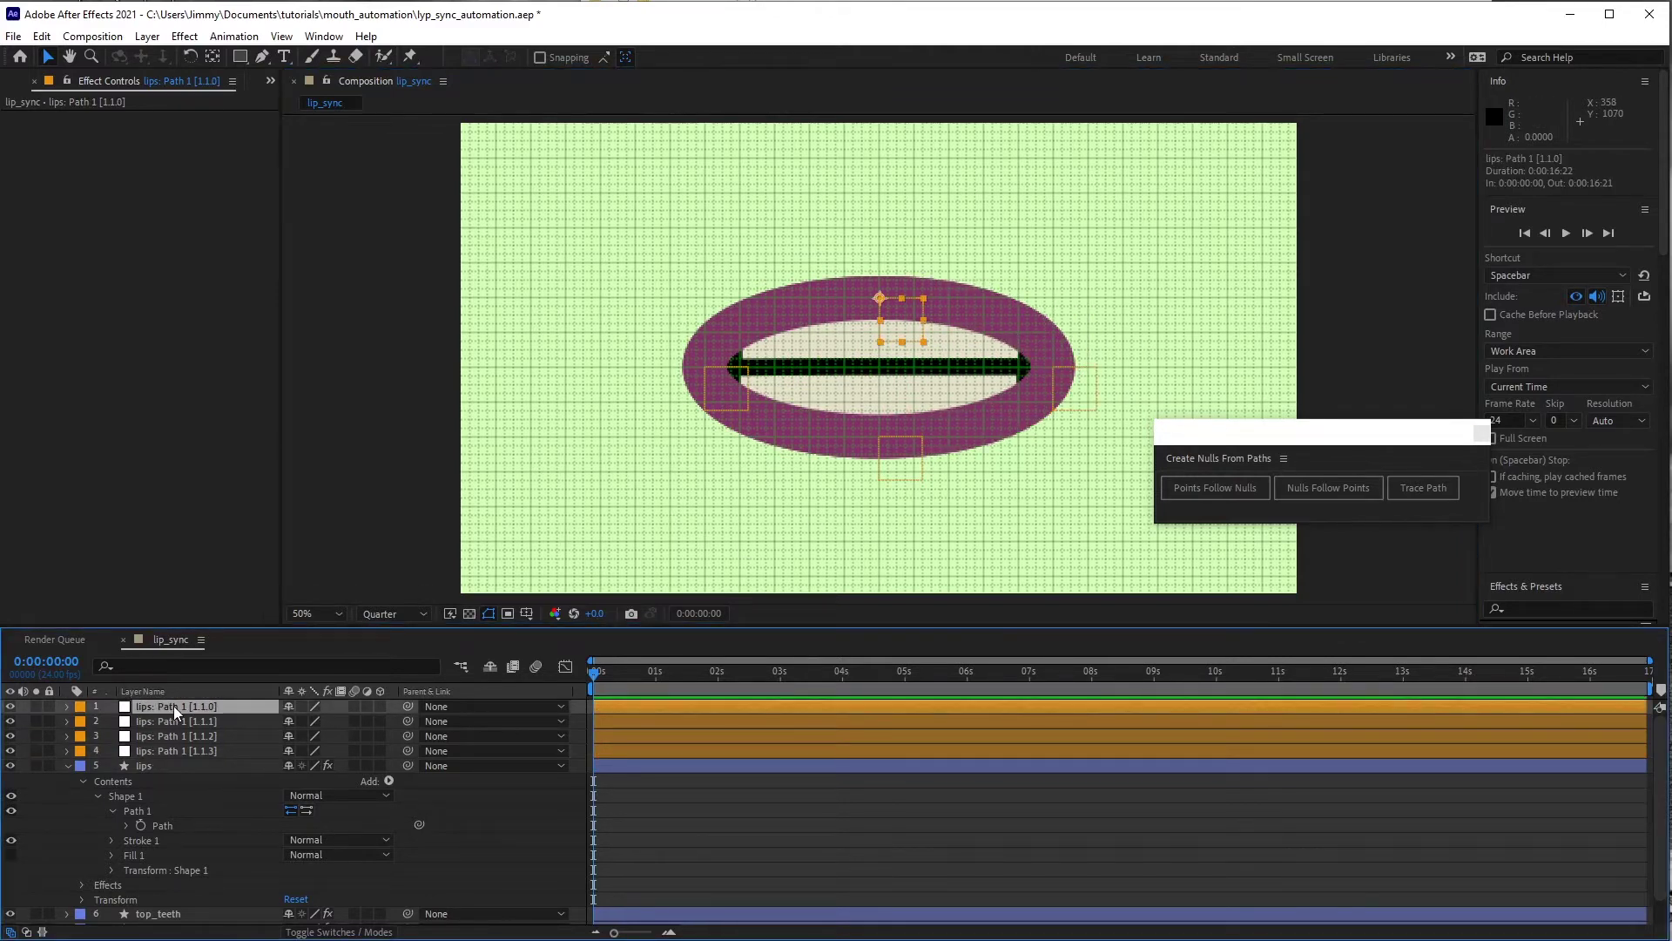
{"action": "key", "text": "Return"}
{"action": "type", "text": "top_l"}
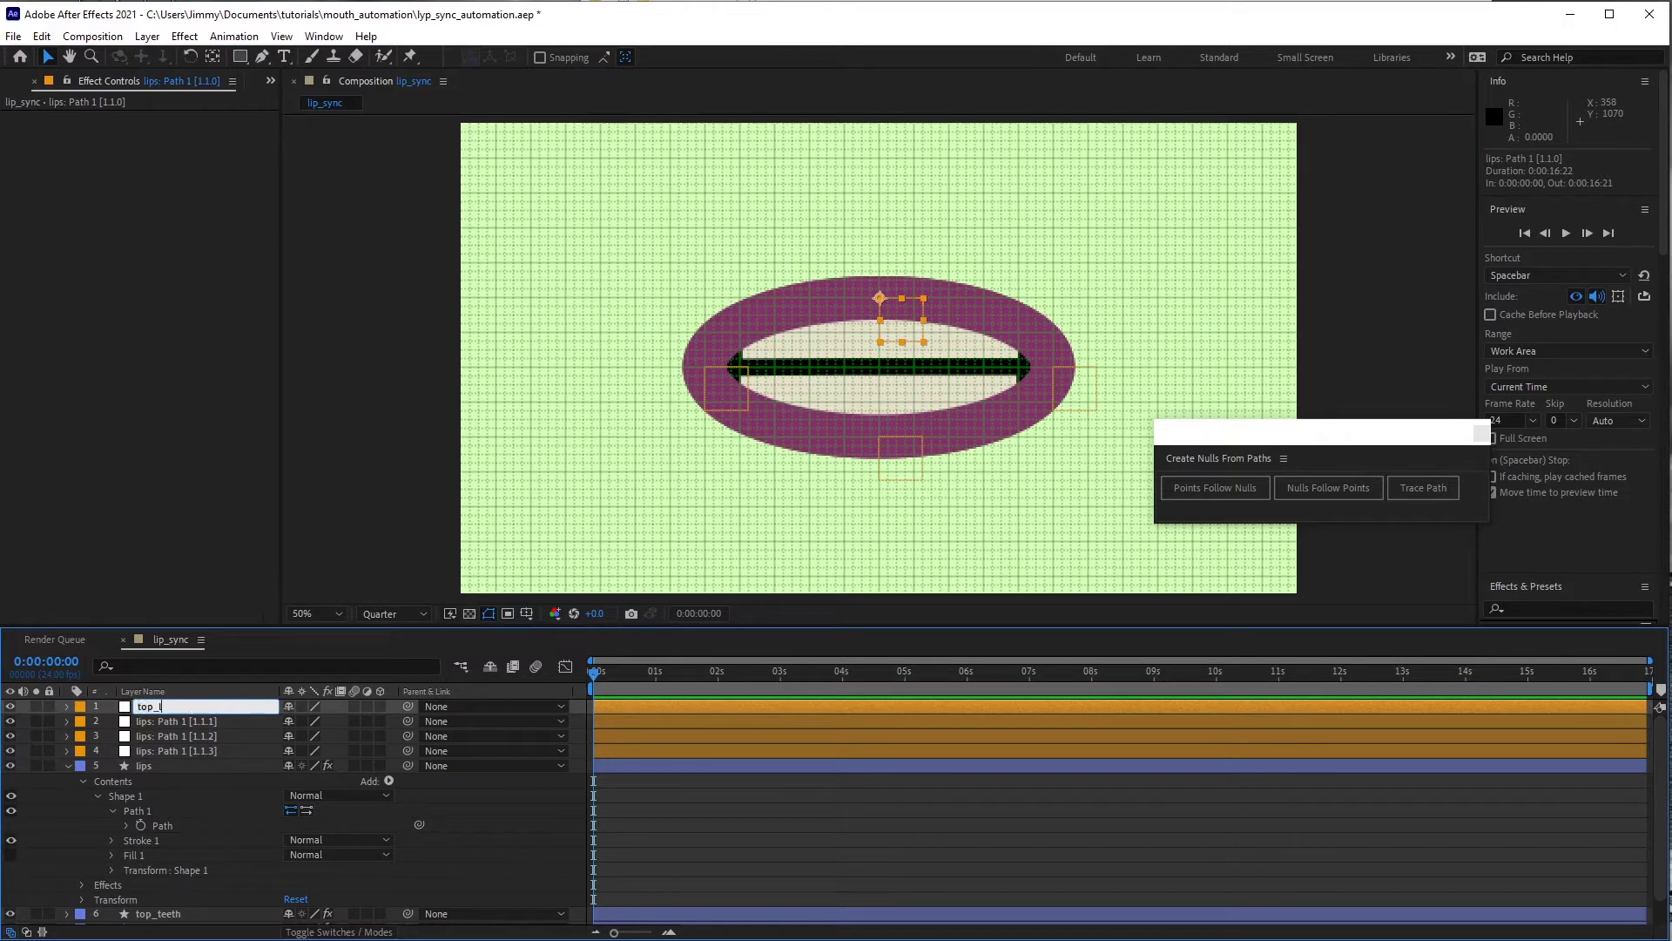
{"action": "type", "text": "ips"}
{"action": "key", "text": "Tab"}
{"action": "type", "text": "l_lips"}
{"action": "key", "text": "Tab"}
{"action": "type", "text": "bottom_lips"}
{"action": "key", "text": "Tab"}
{"action": "type", "text": "r"}
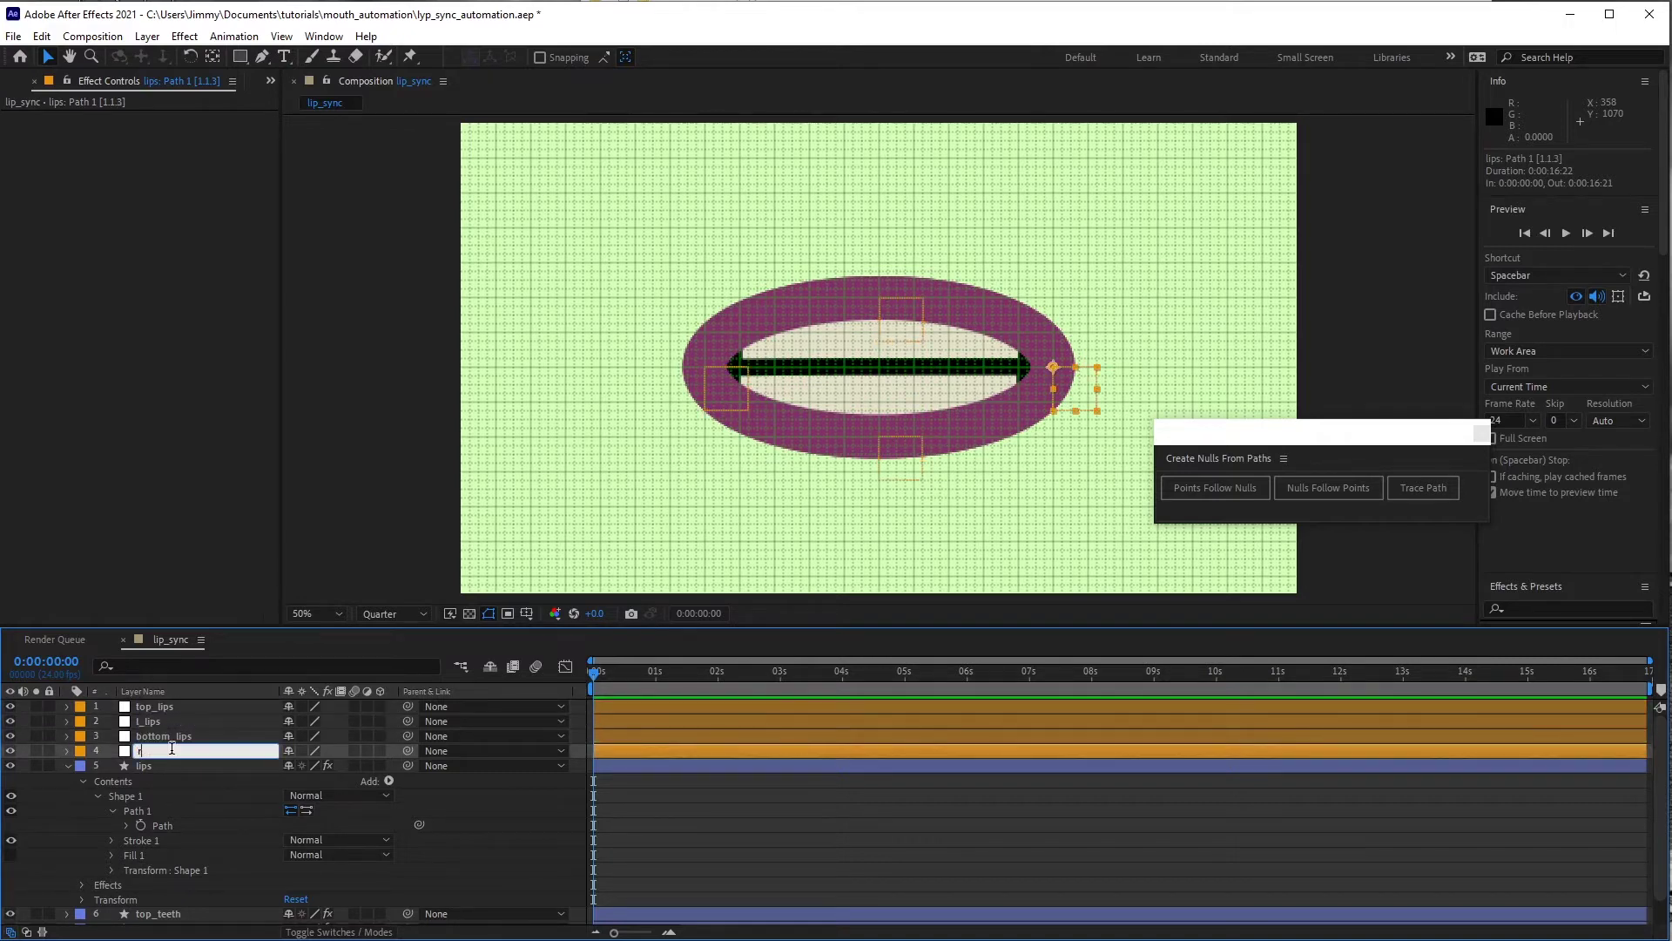
{"action": "type", "text": "_lips"}
{"action": "key", "text": "Return"}
{"action": "left_click", "coordinate": [168, 751]}
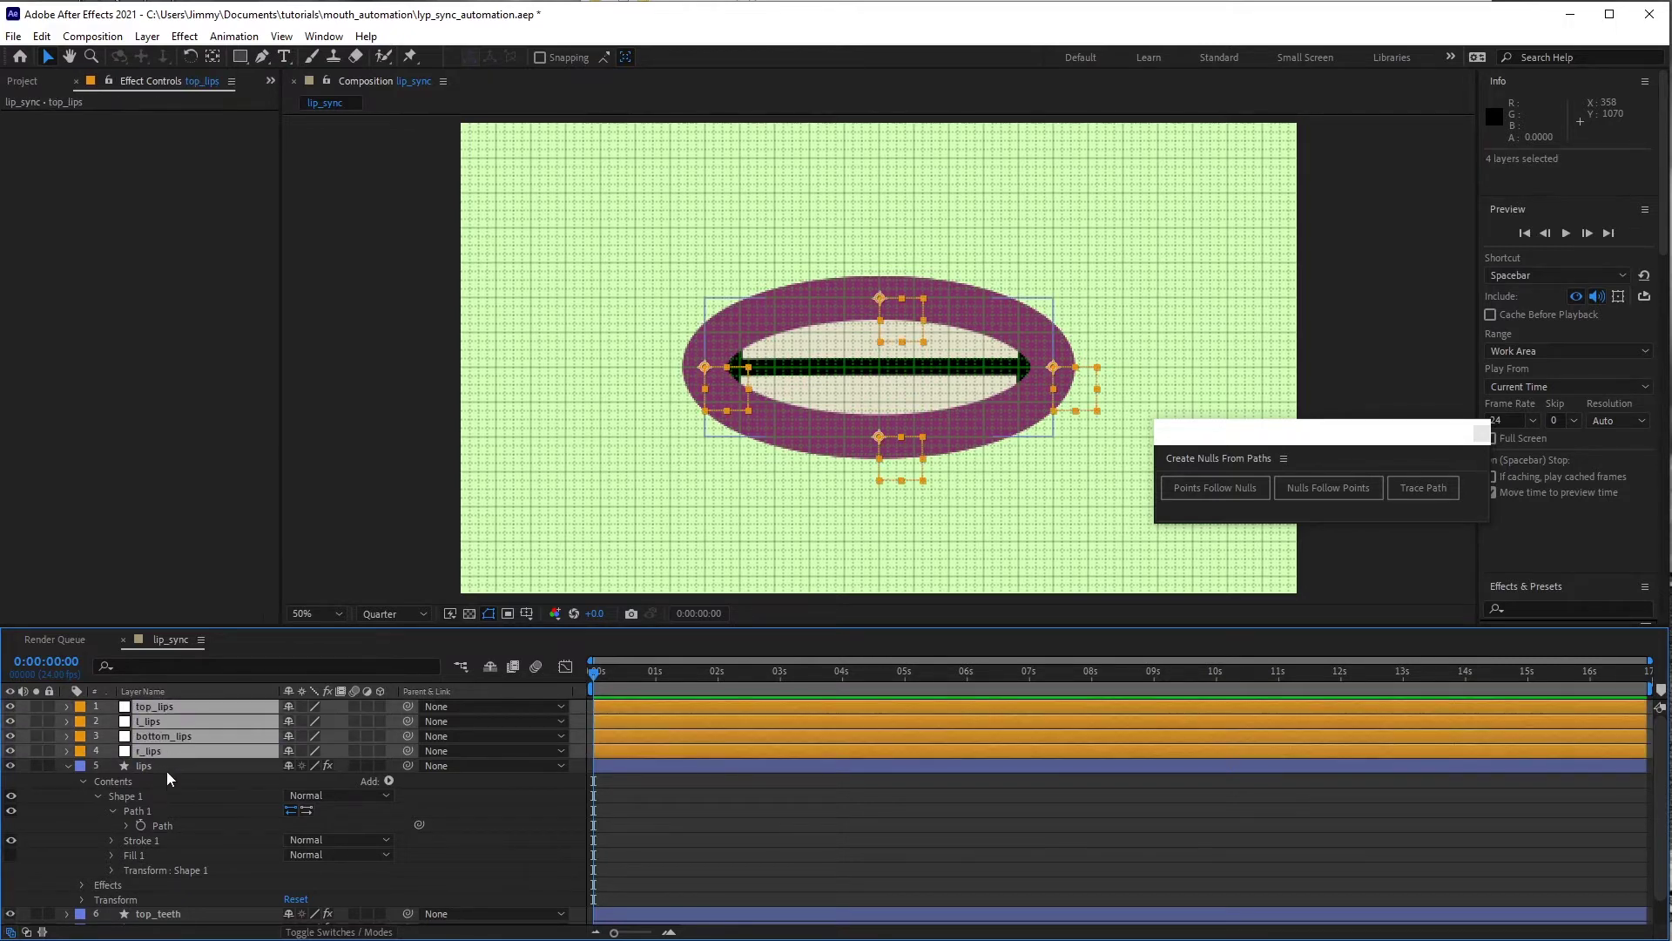
{"action": "left_click", "coordinate": [169, 721]}
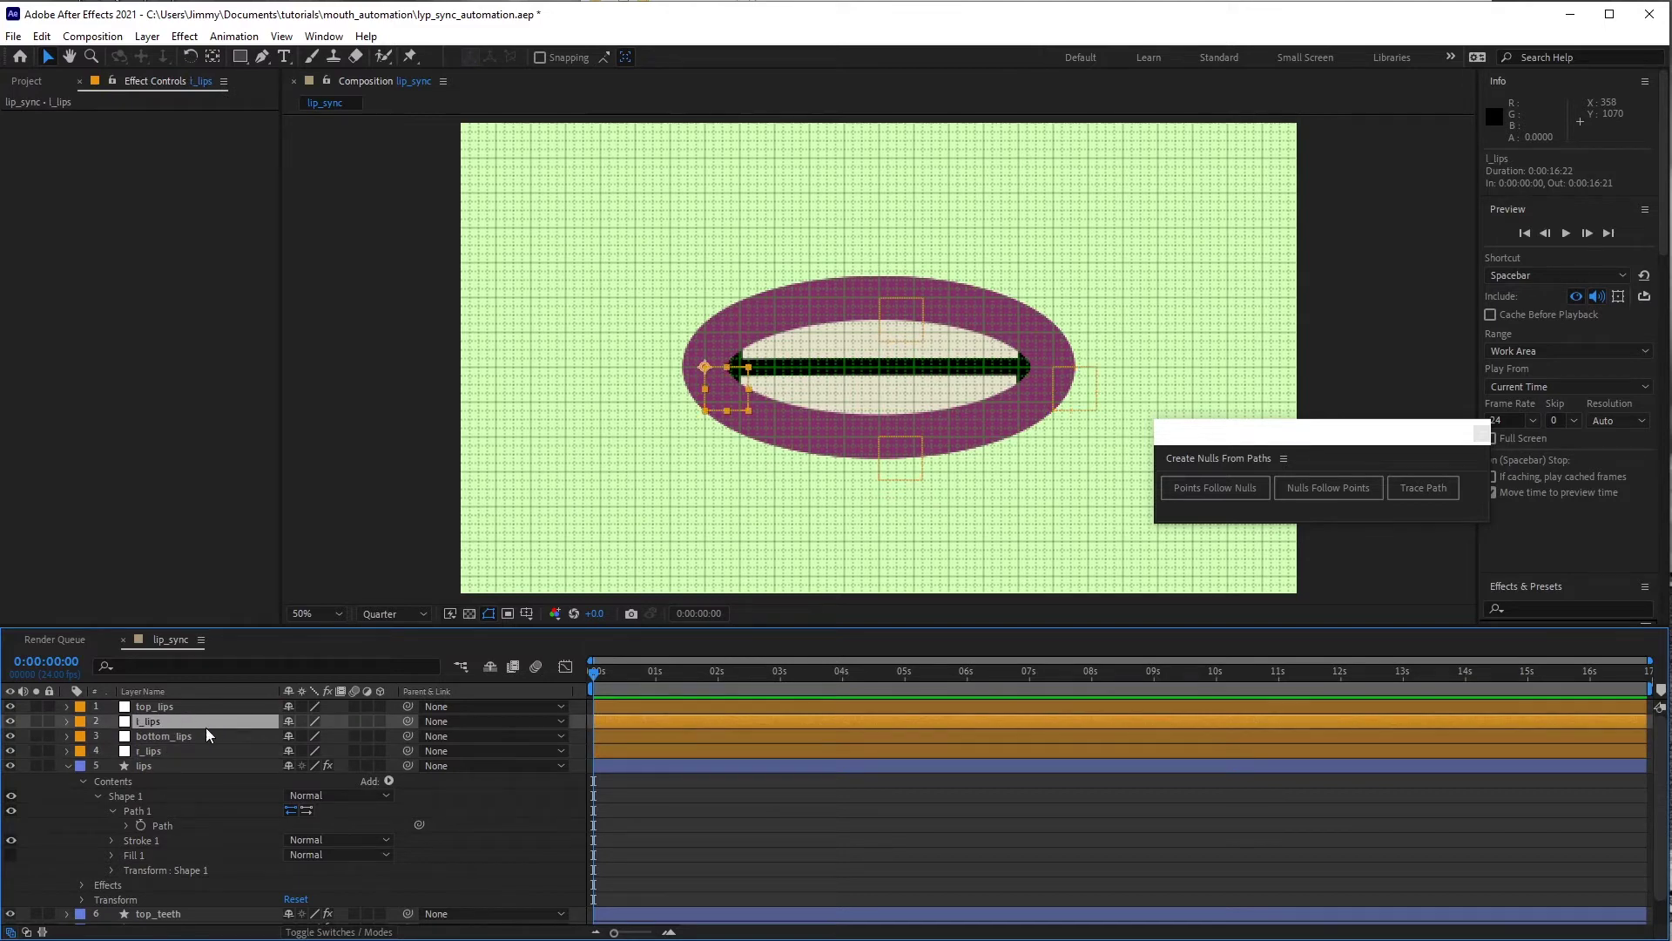
- Set l_lips and r_lips to shy, invisible and locked, and enable Hide Shy Layers
{"action": "left_click", "coordinate": [165, 751], "text": "ctrl"}
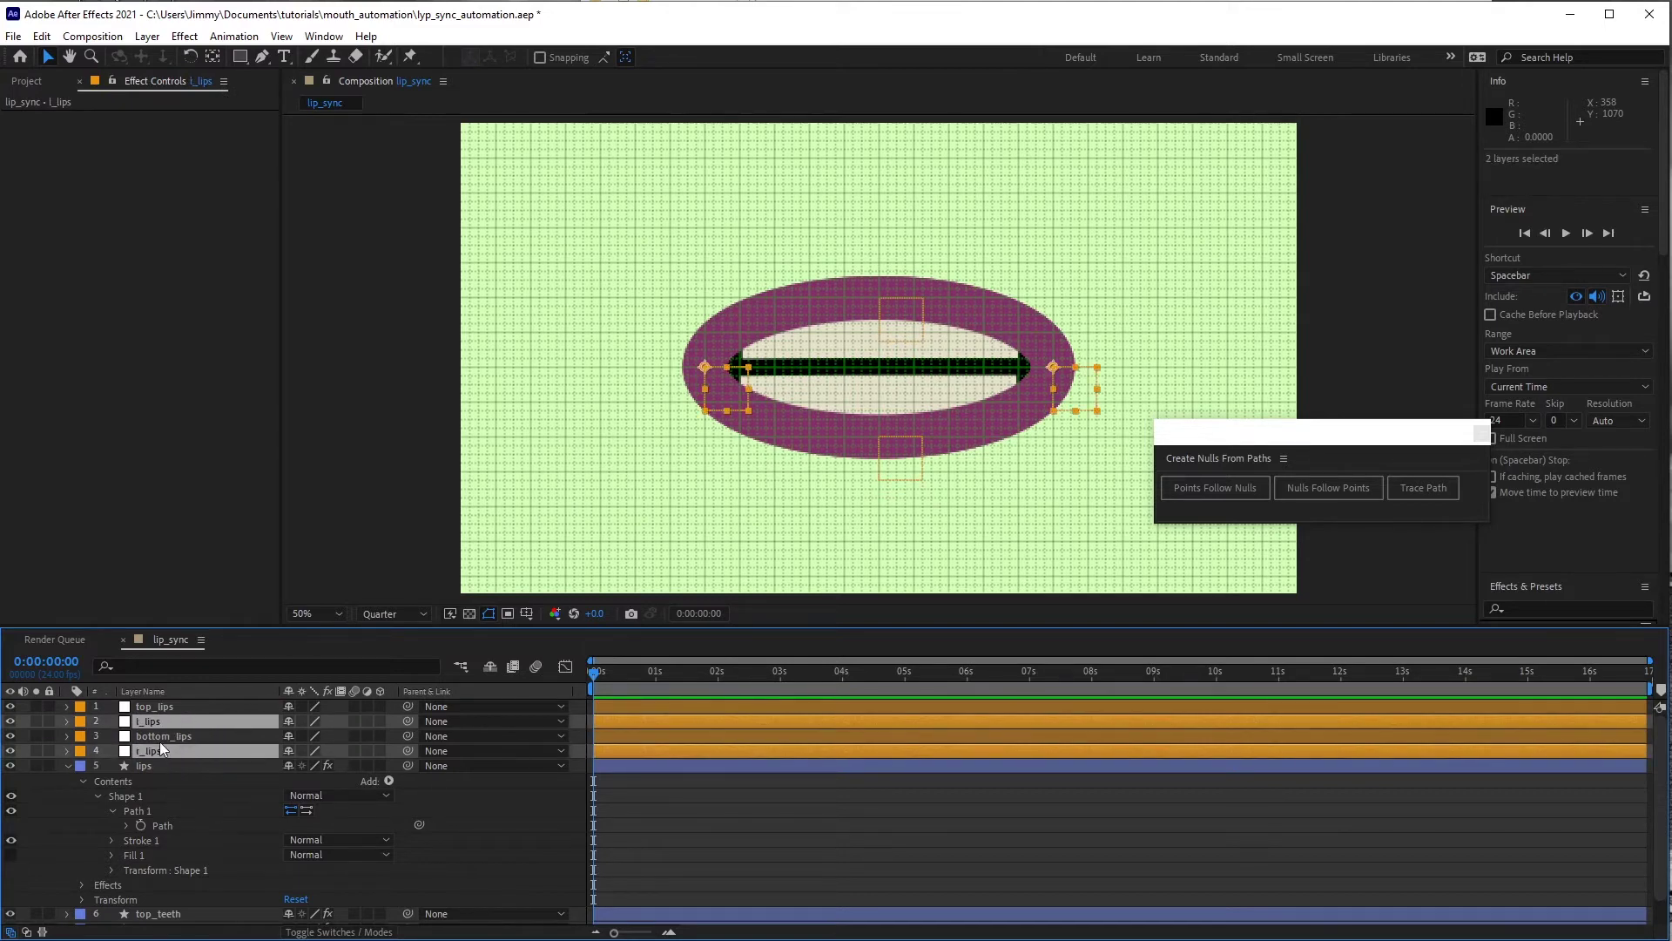
{"action": "left_click", "coordinate": [289, 721]}
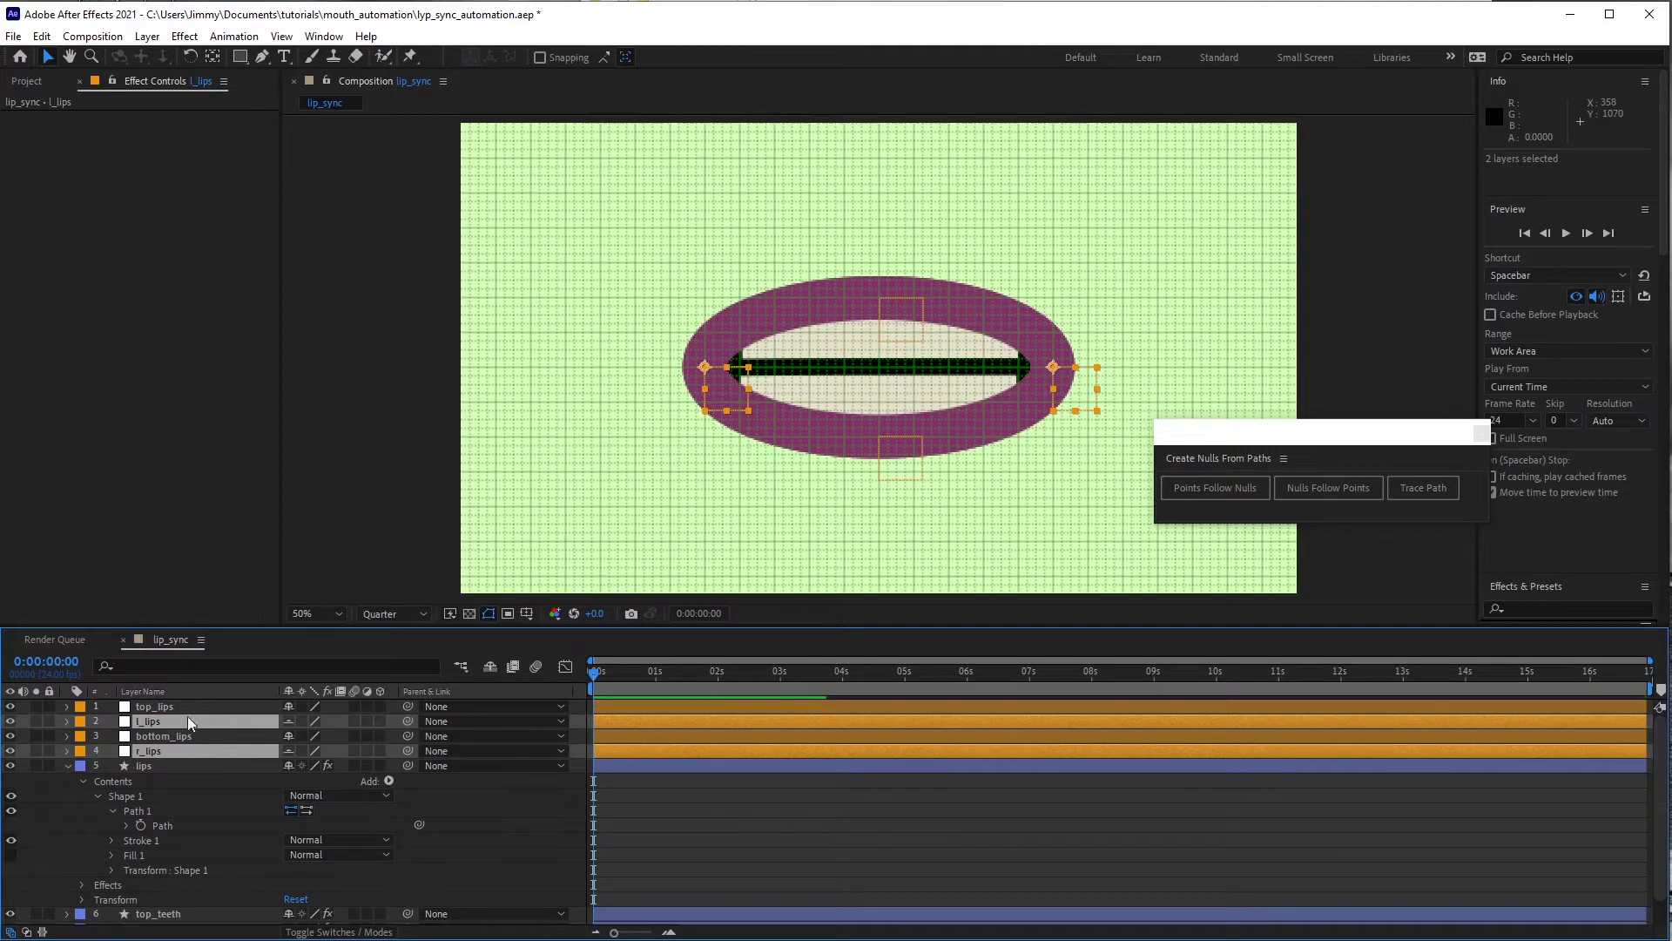
{"action": "left_click", "coordinate": [13, 722]}
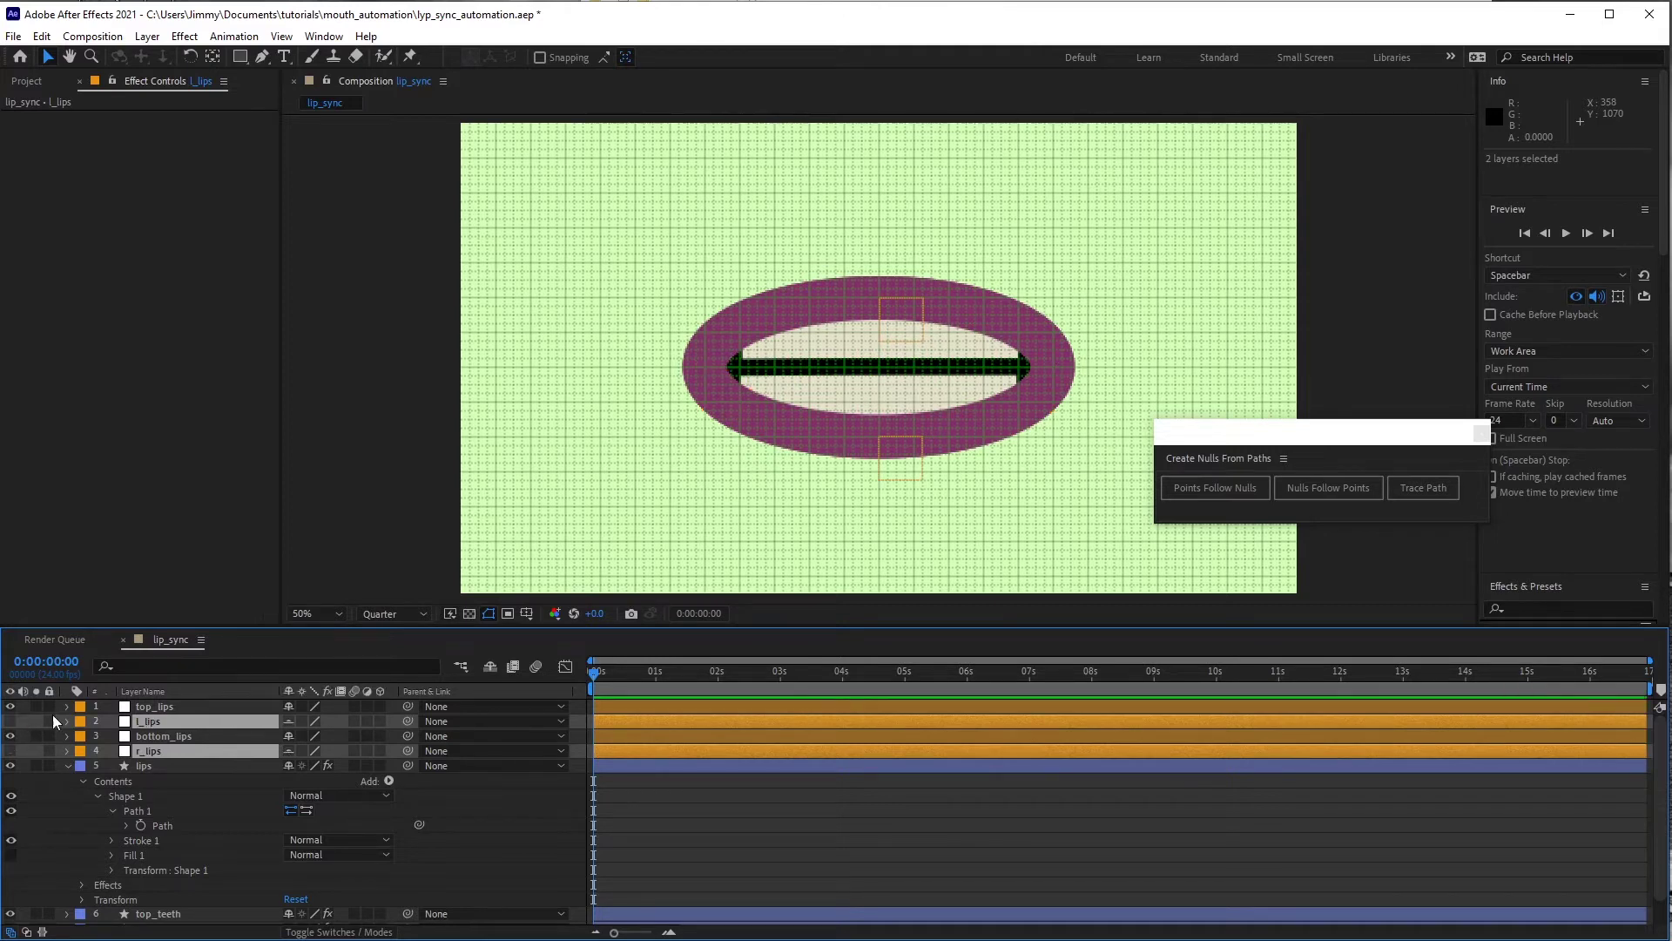
{"action": "left_click", "coordinate": [51, 719]}
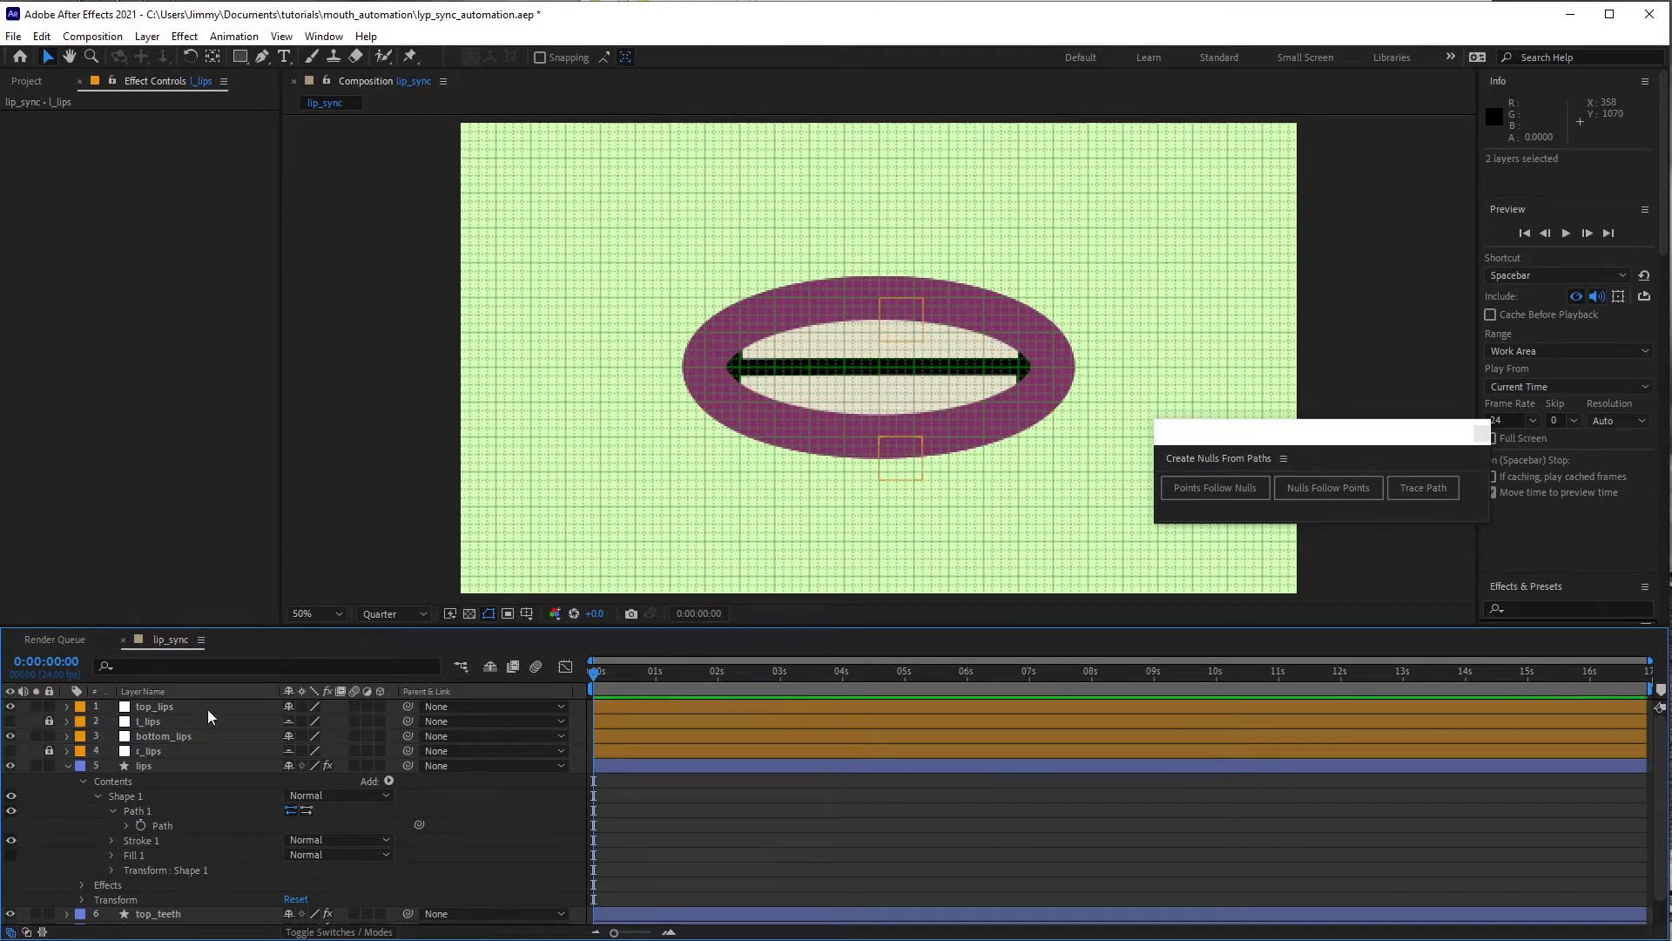
{"action": "left_click", "coordinate": [490, 667]}
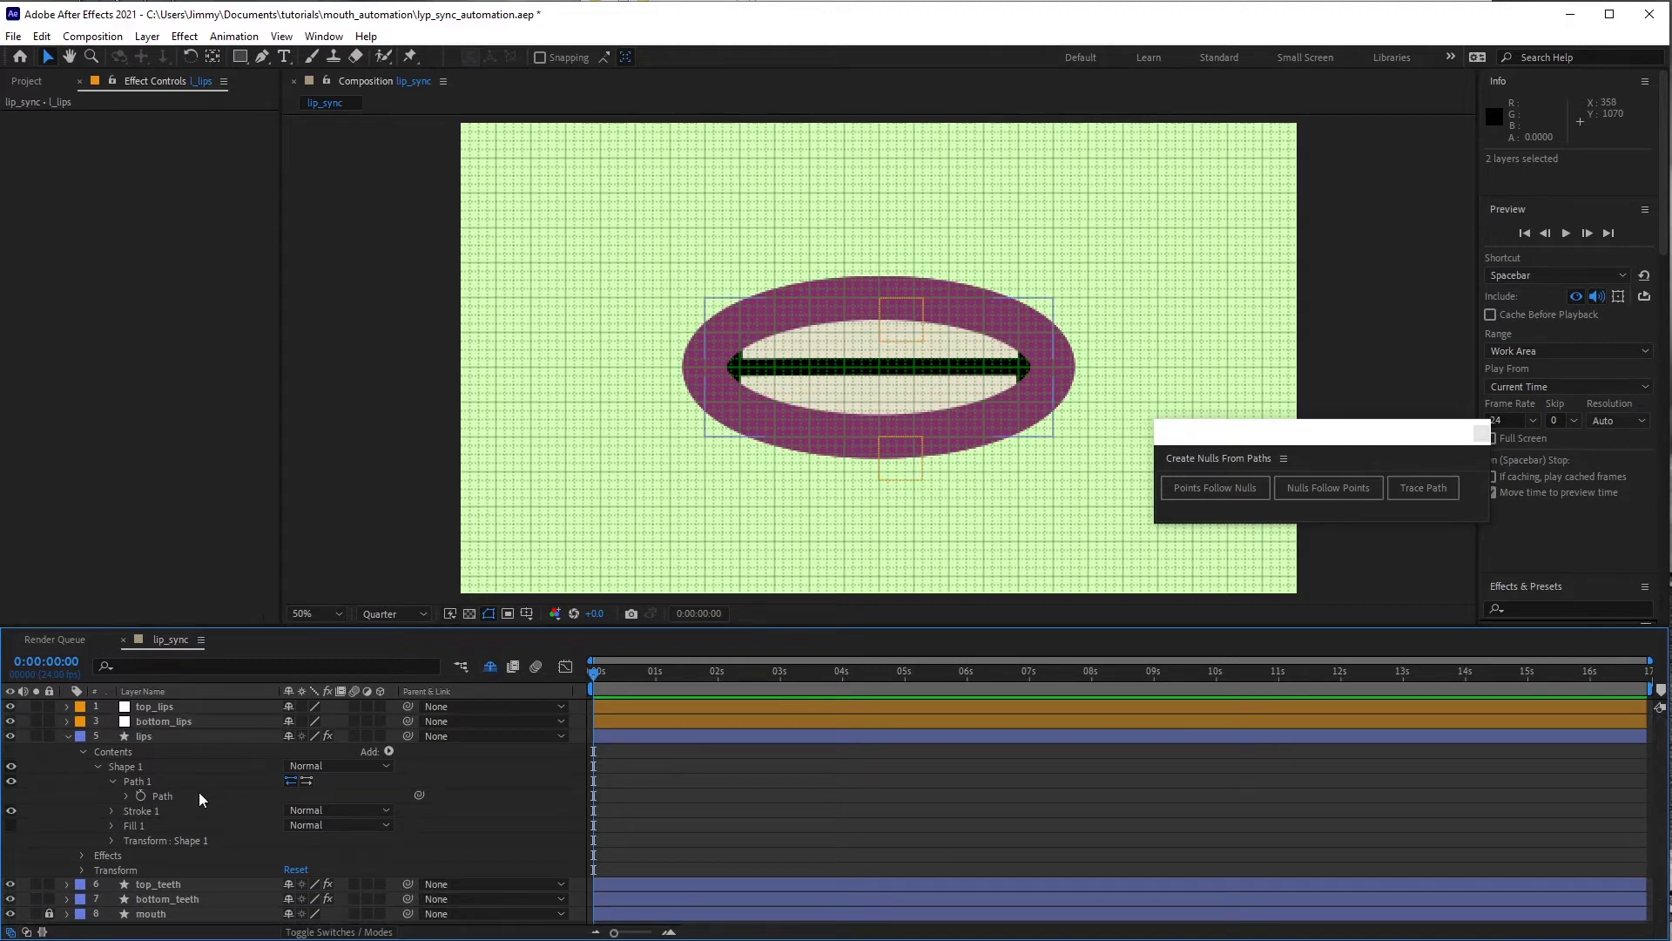
{"action": "left_click", "coordinate": [899, 463]}
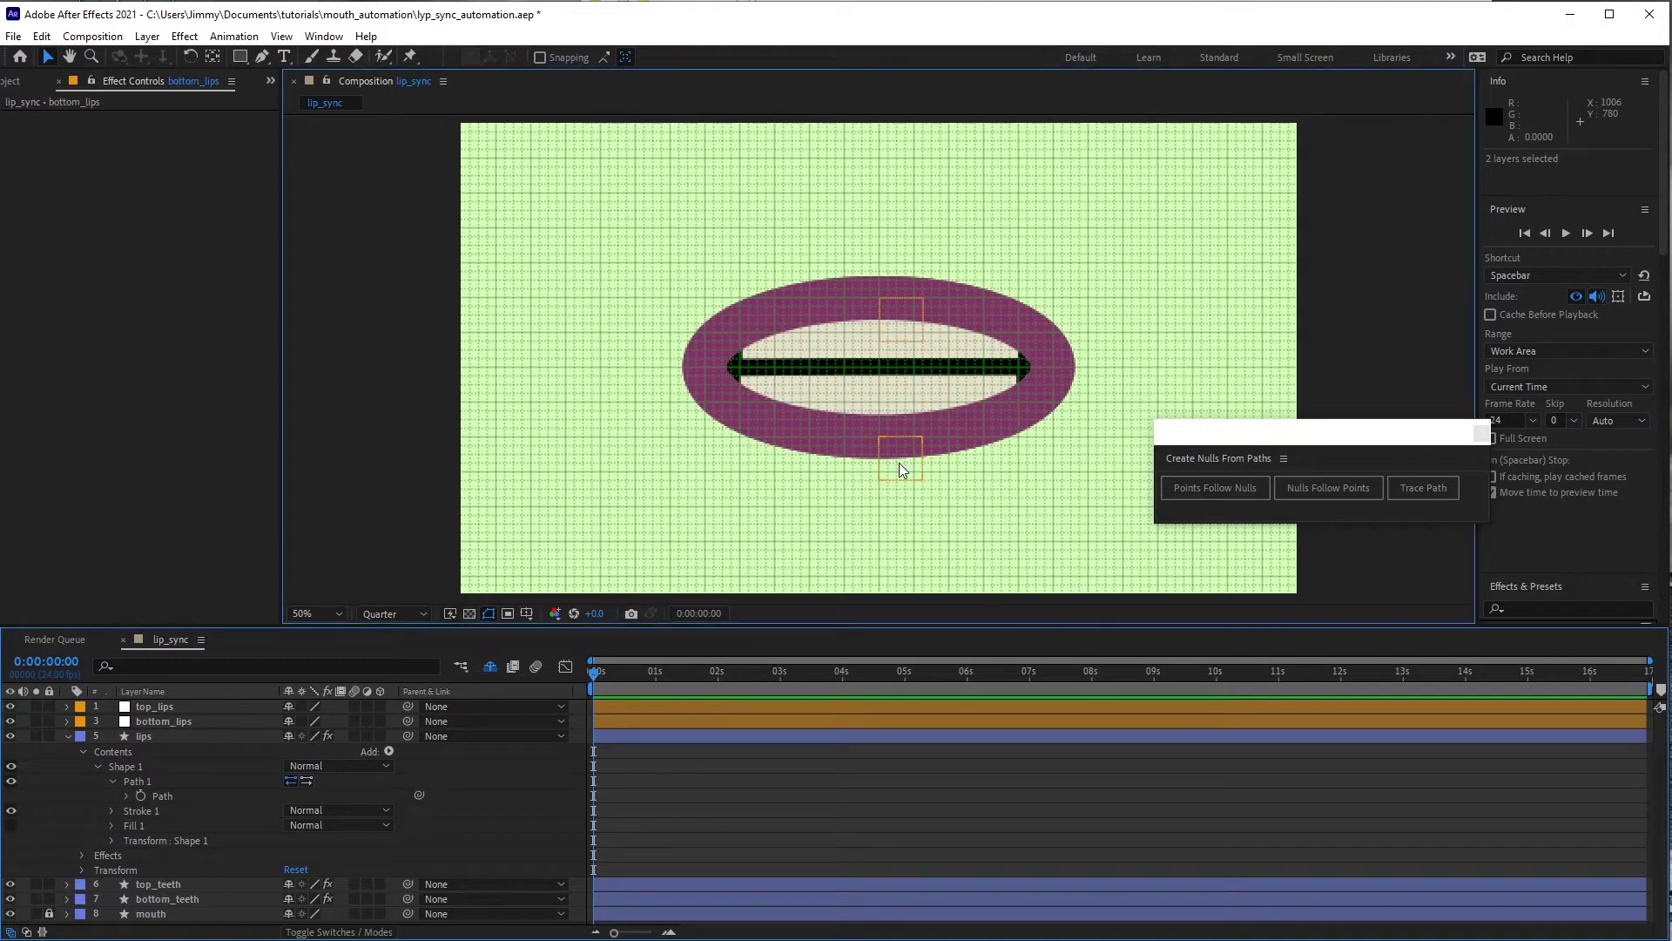
- Expand Transform on both lip nulls and separate top_lips Position into X and Y, testing Y
{"action": "left_click", "coordinate": [68, 706]}
{"action": "left_click", "coordinate": [85, 722]}
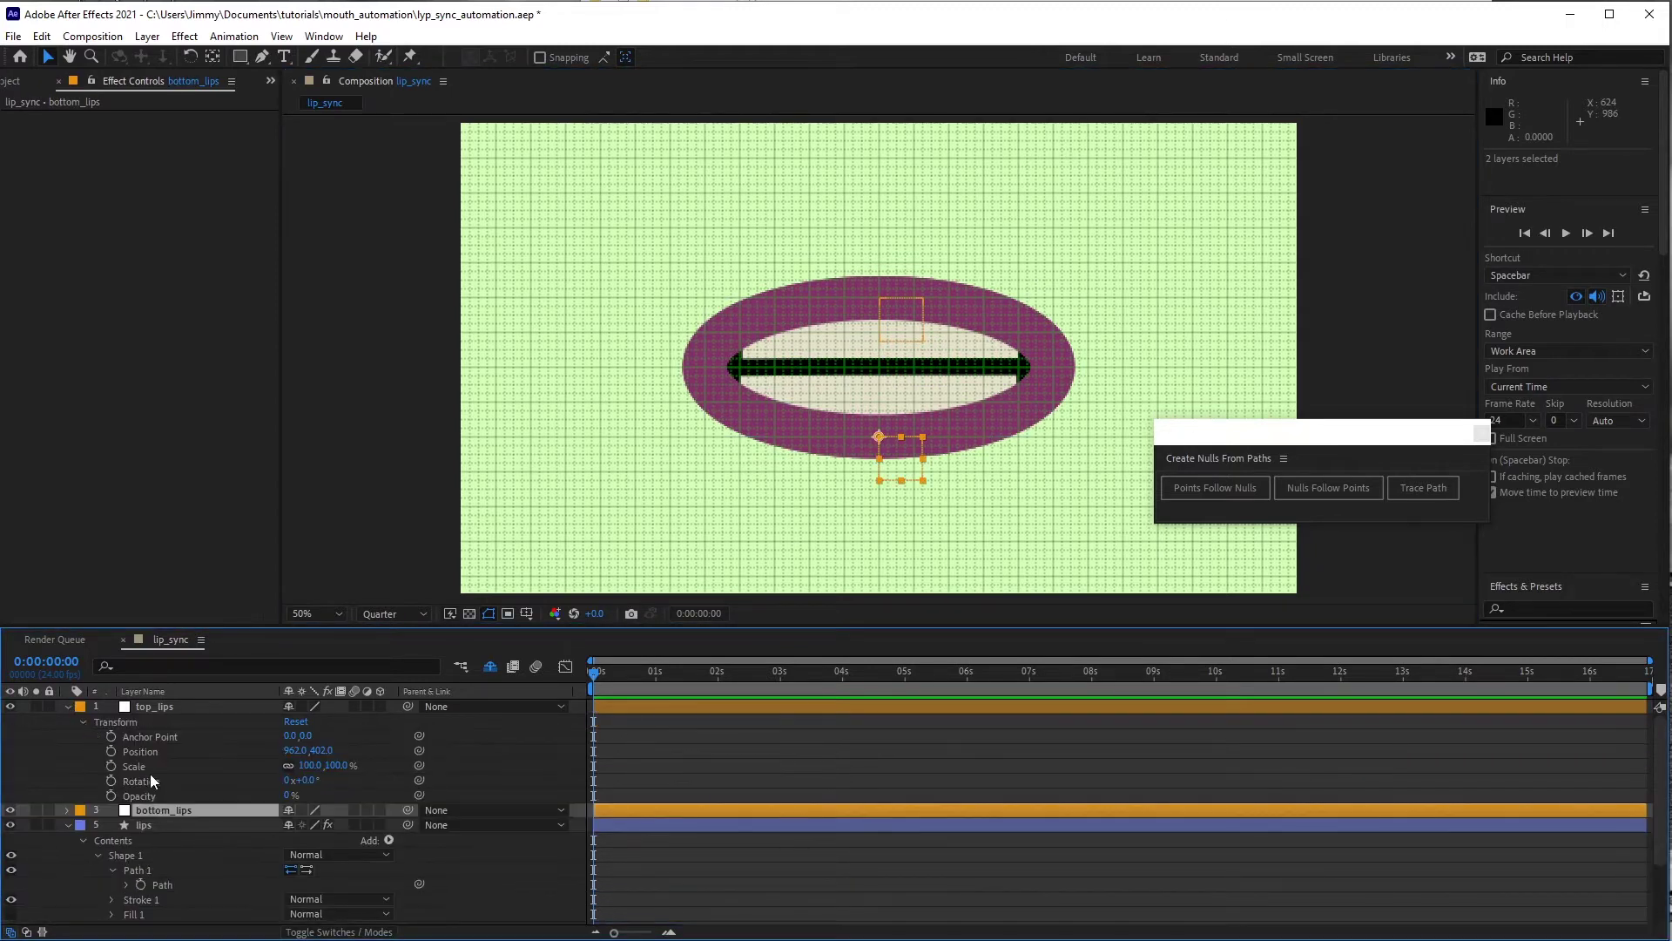
{"action": "left_click", "coordinate": [132, 751]}
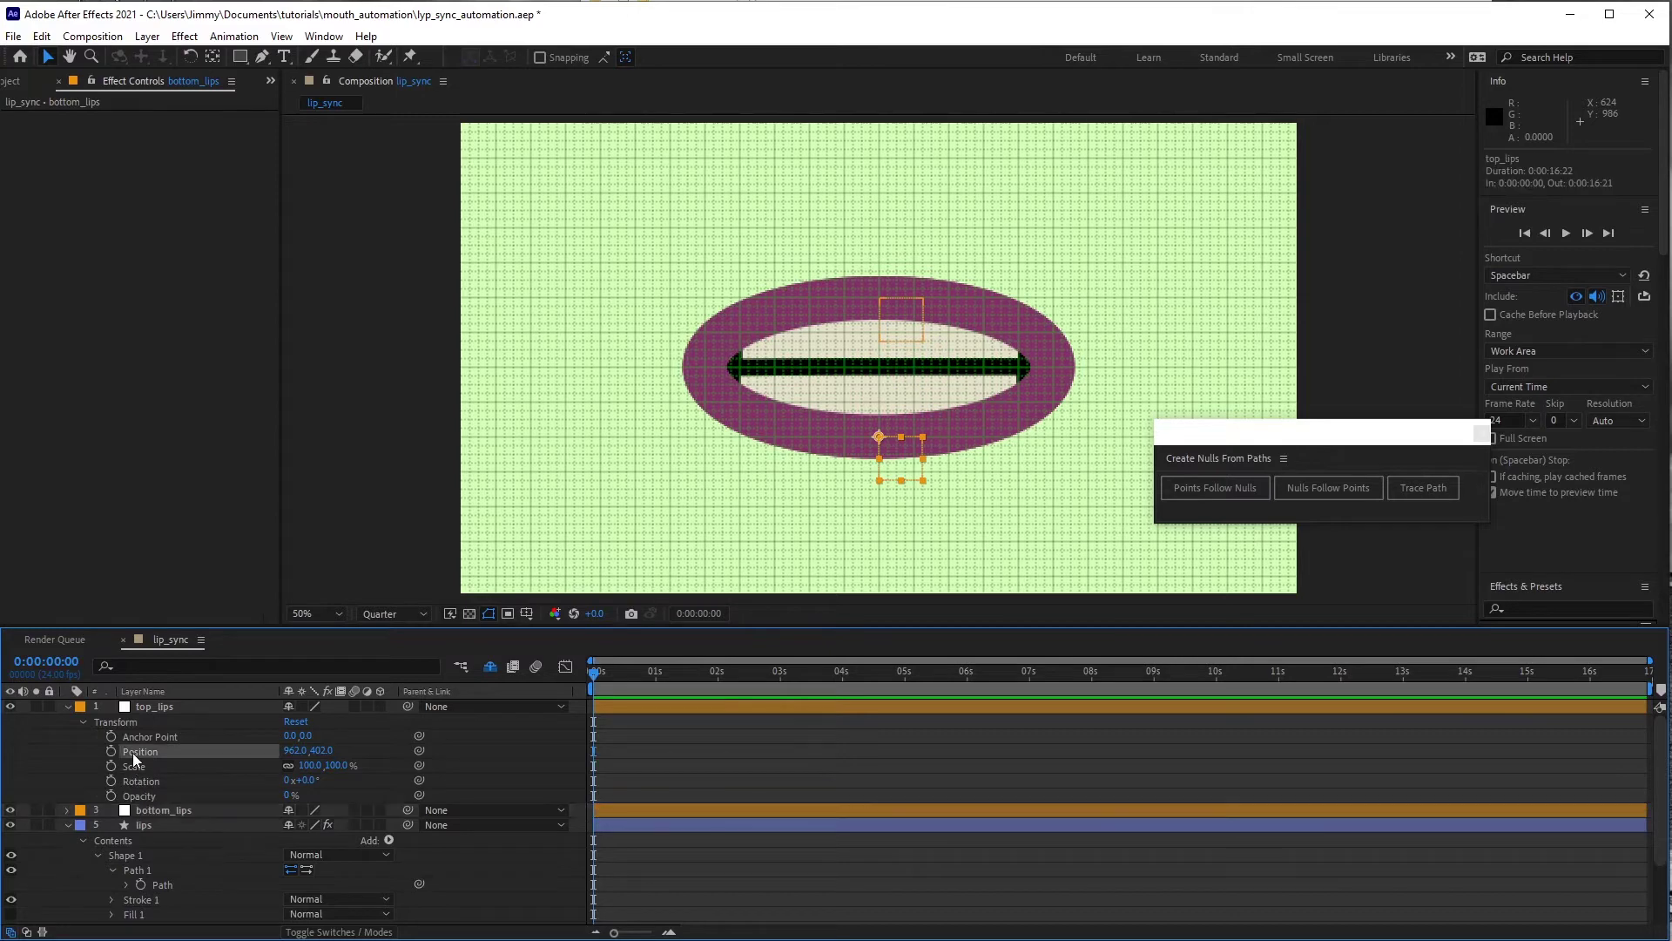
{"action": "left_click", "coordinate": [66, 810]}
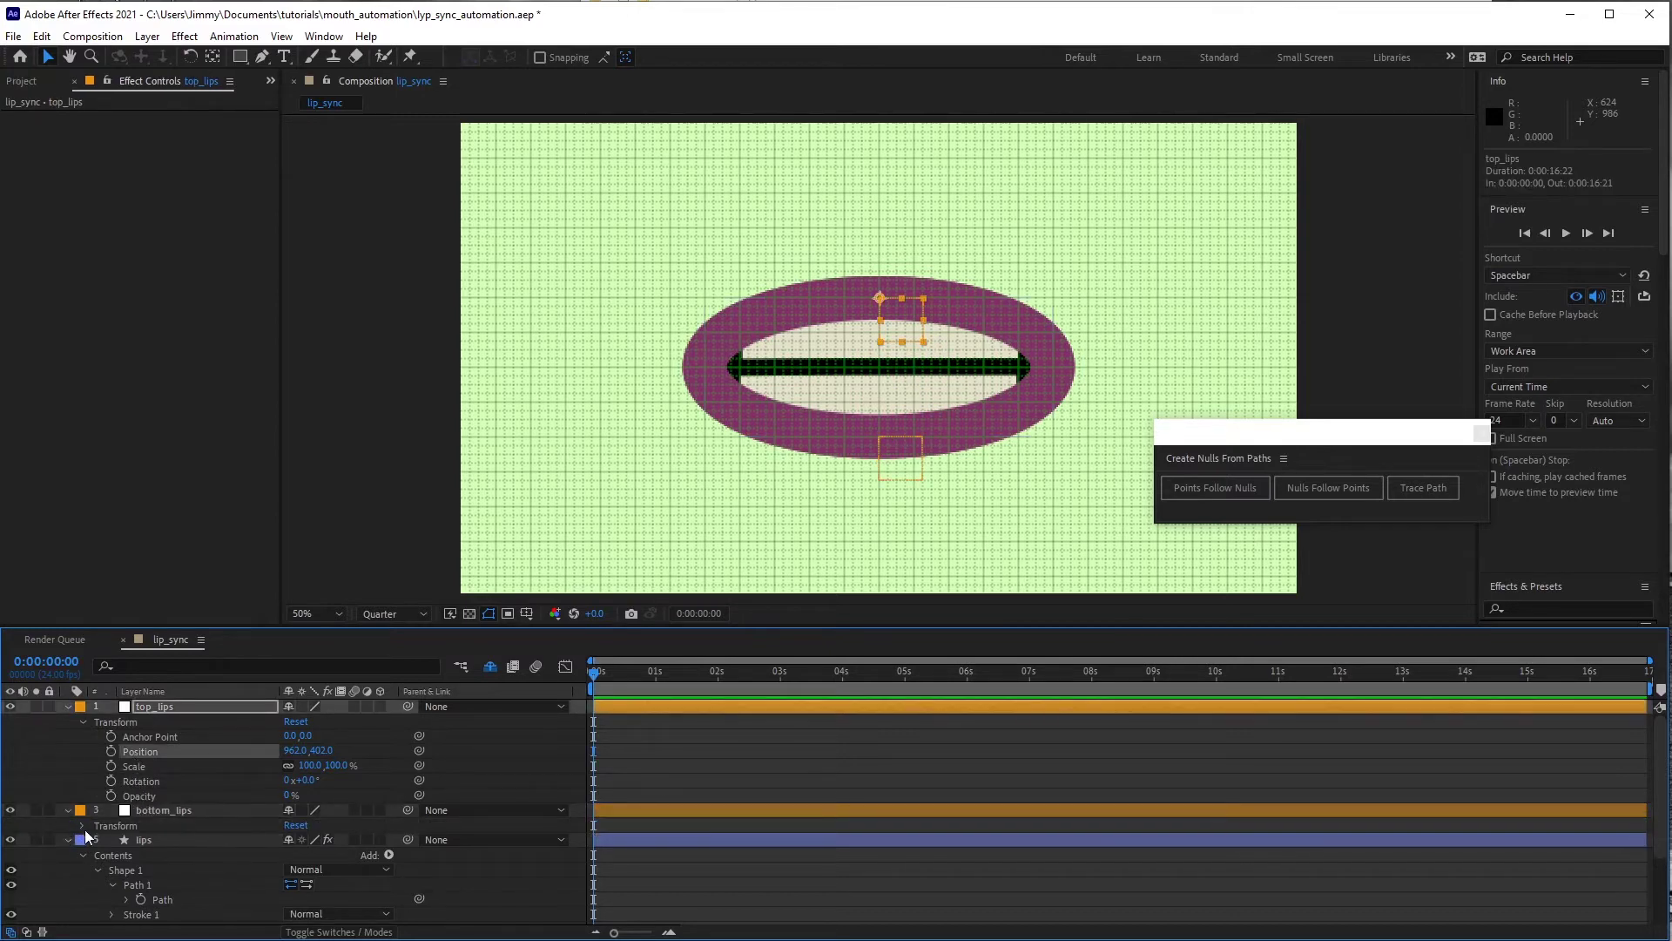
{"action": "left_click", "coordinate": [82, 826]}
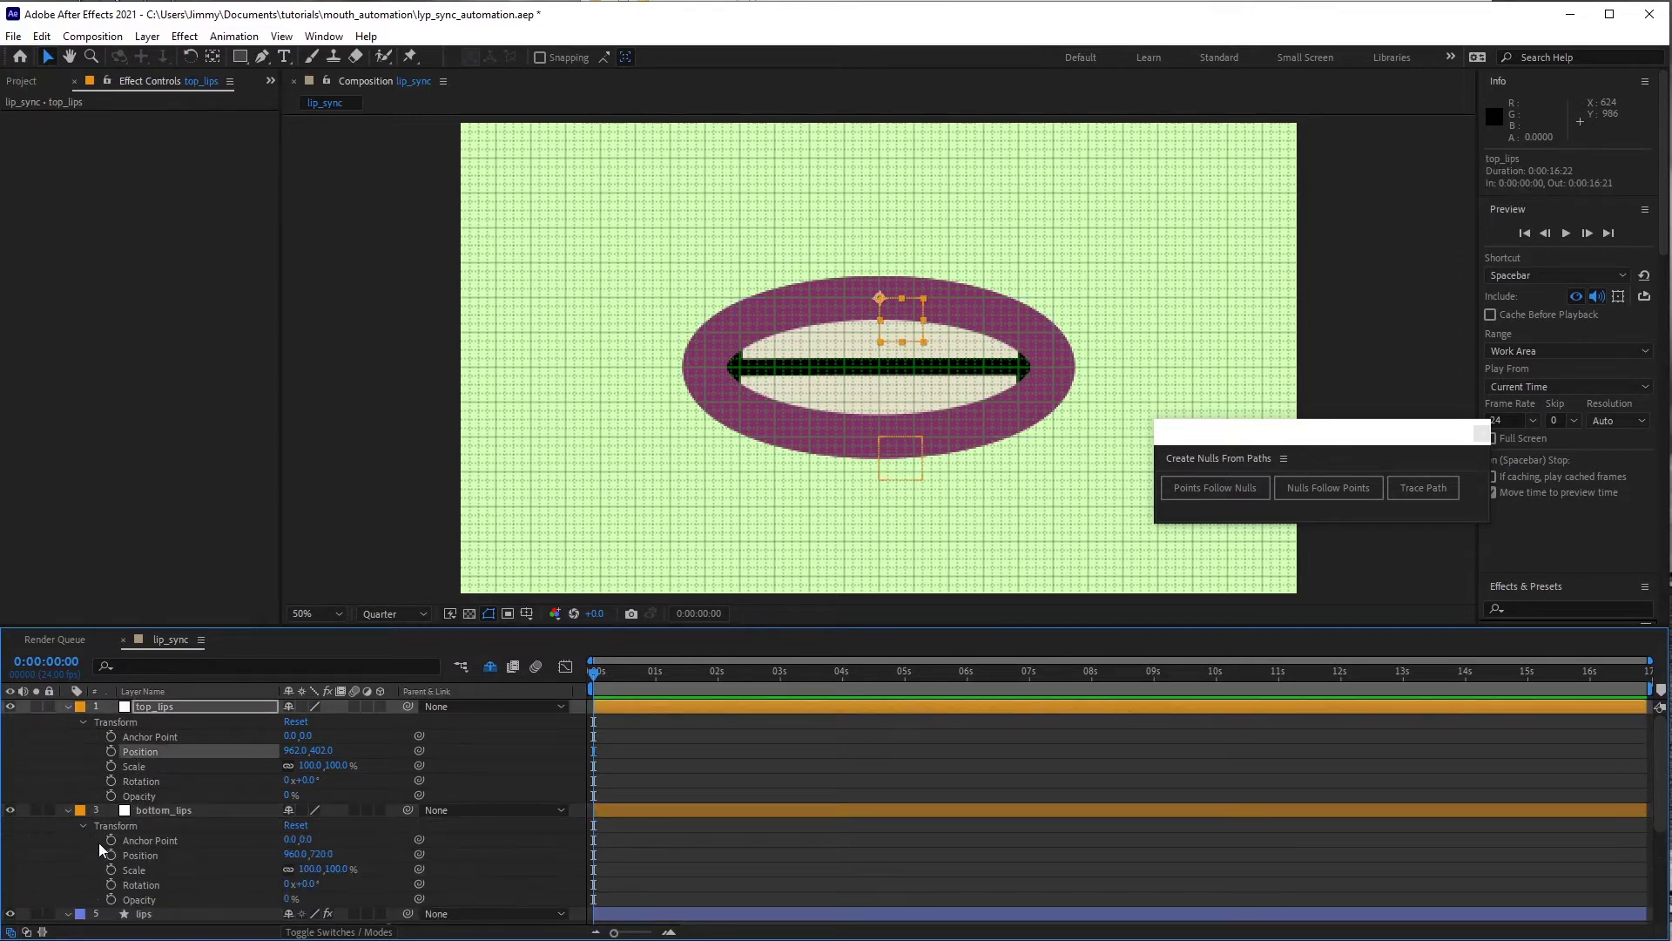
{"action": "right_click", "coordinate": [167, 752]}
{"action": "left_click", "coordinate": [230, 535]}
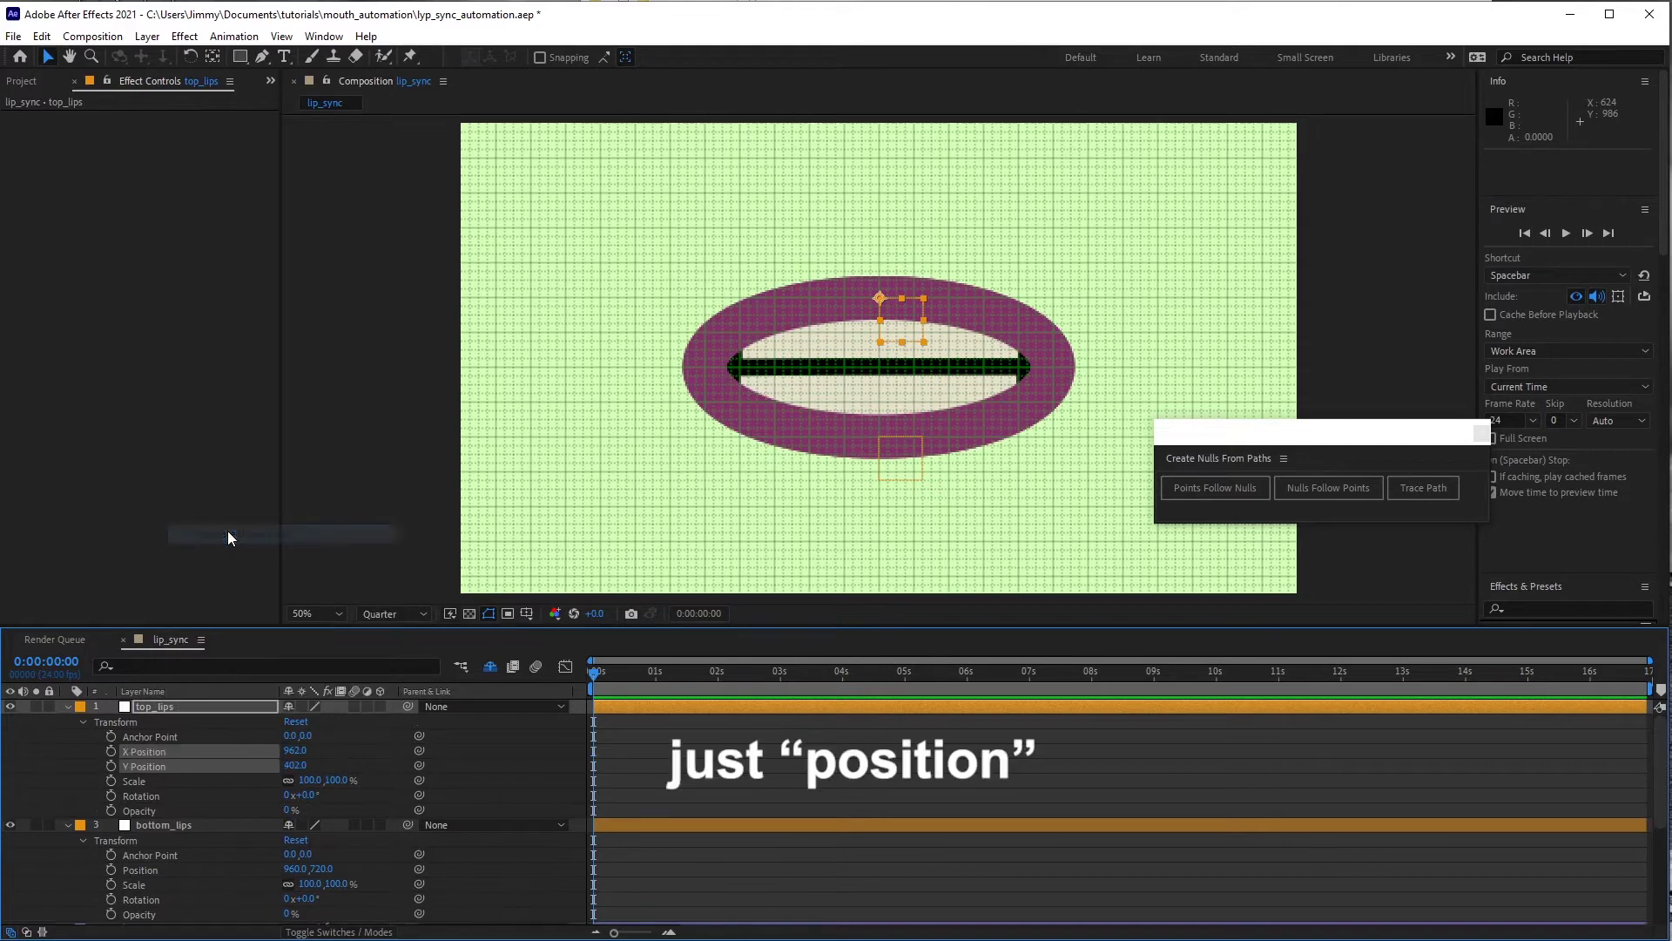
{"action": "left_click", "coordinate": [139, 740]}
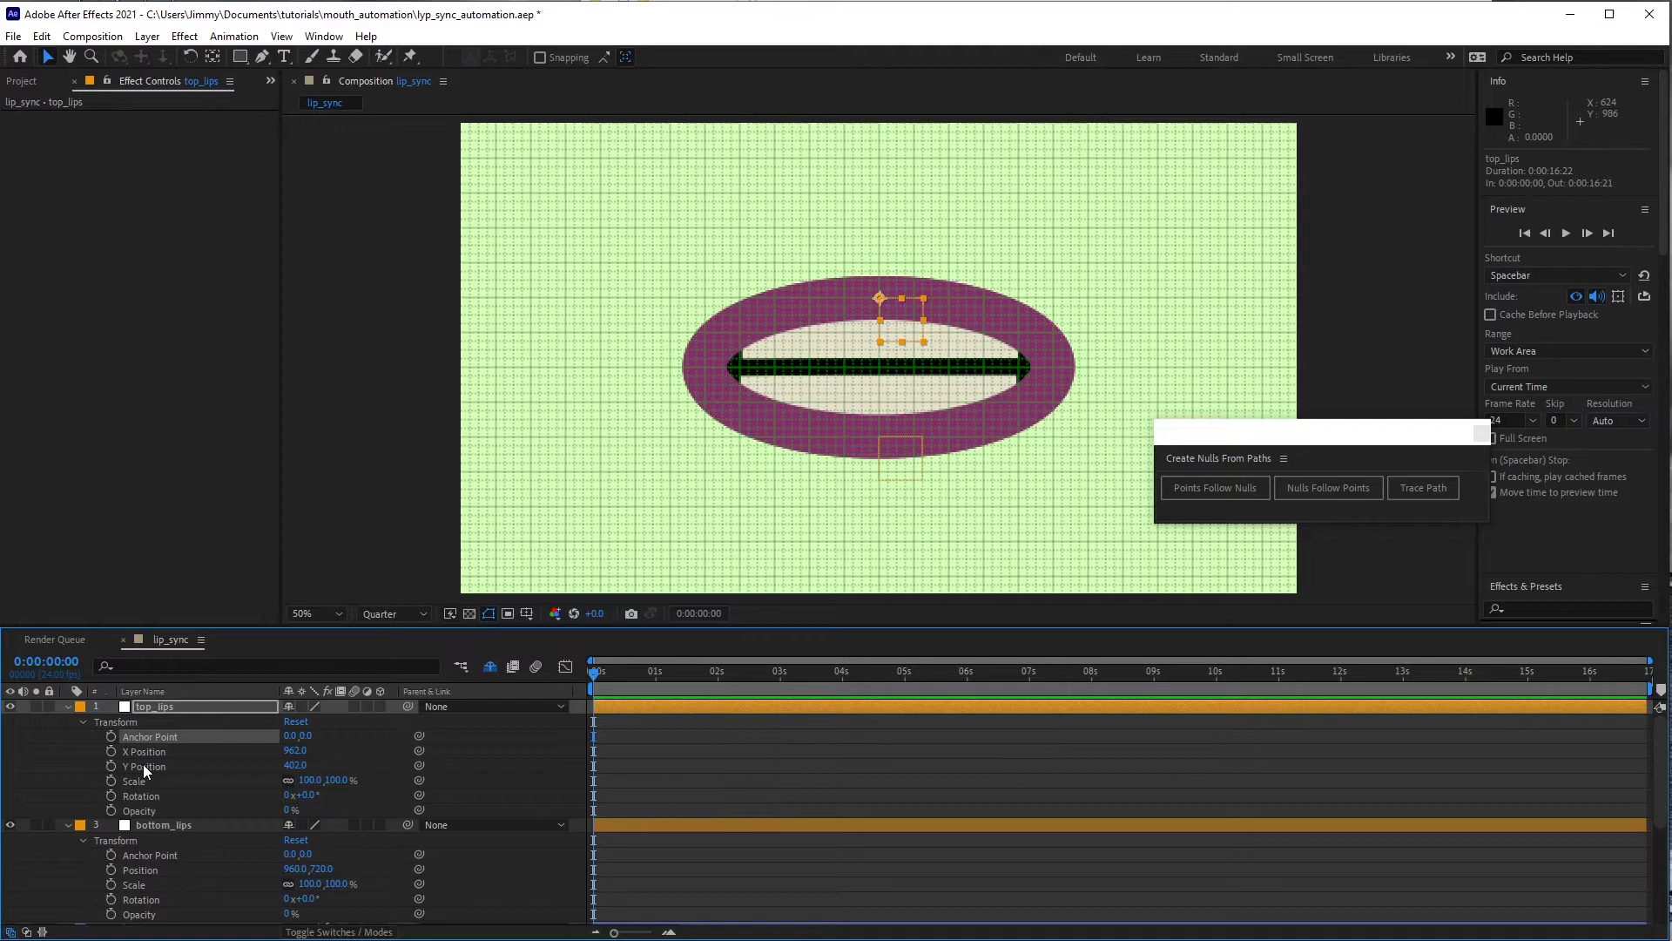
{"action": "left_click_drag", "start_coordinate": [295, 765], "coordinate": [310, 761]}
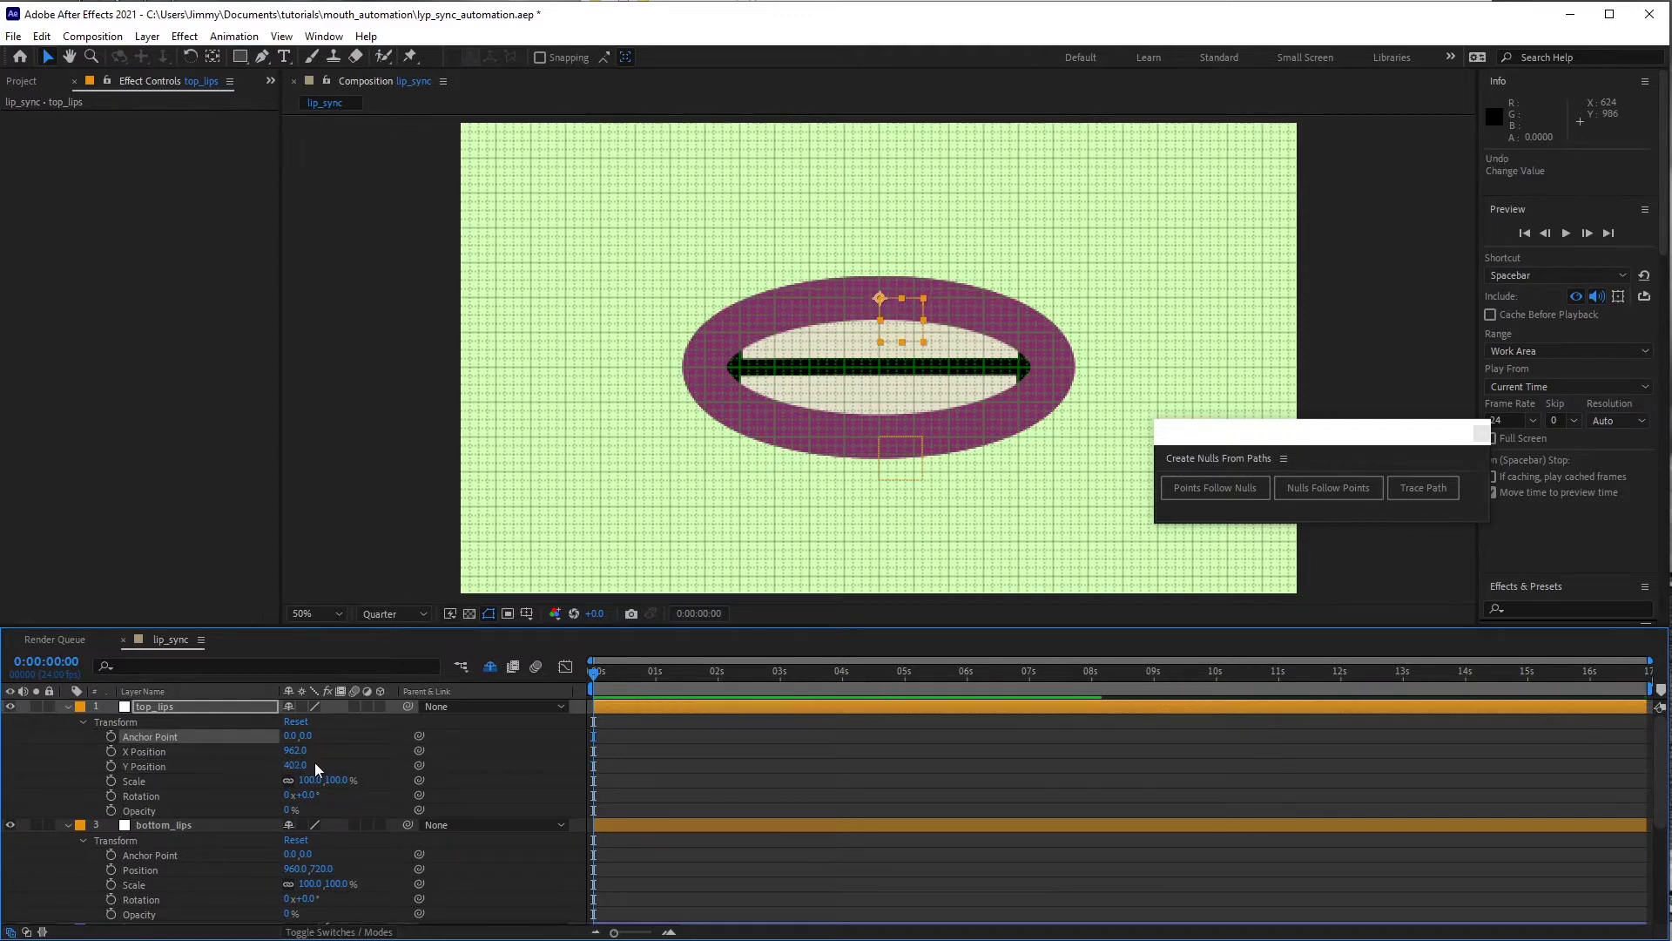
- Separate bottom_lips Position into X and Y dimensions
{"action": "right_click", "coordinate": [159, 869]}
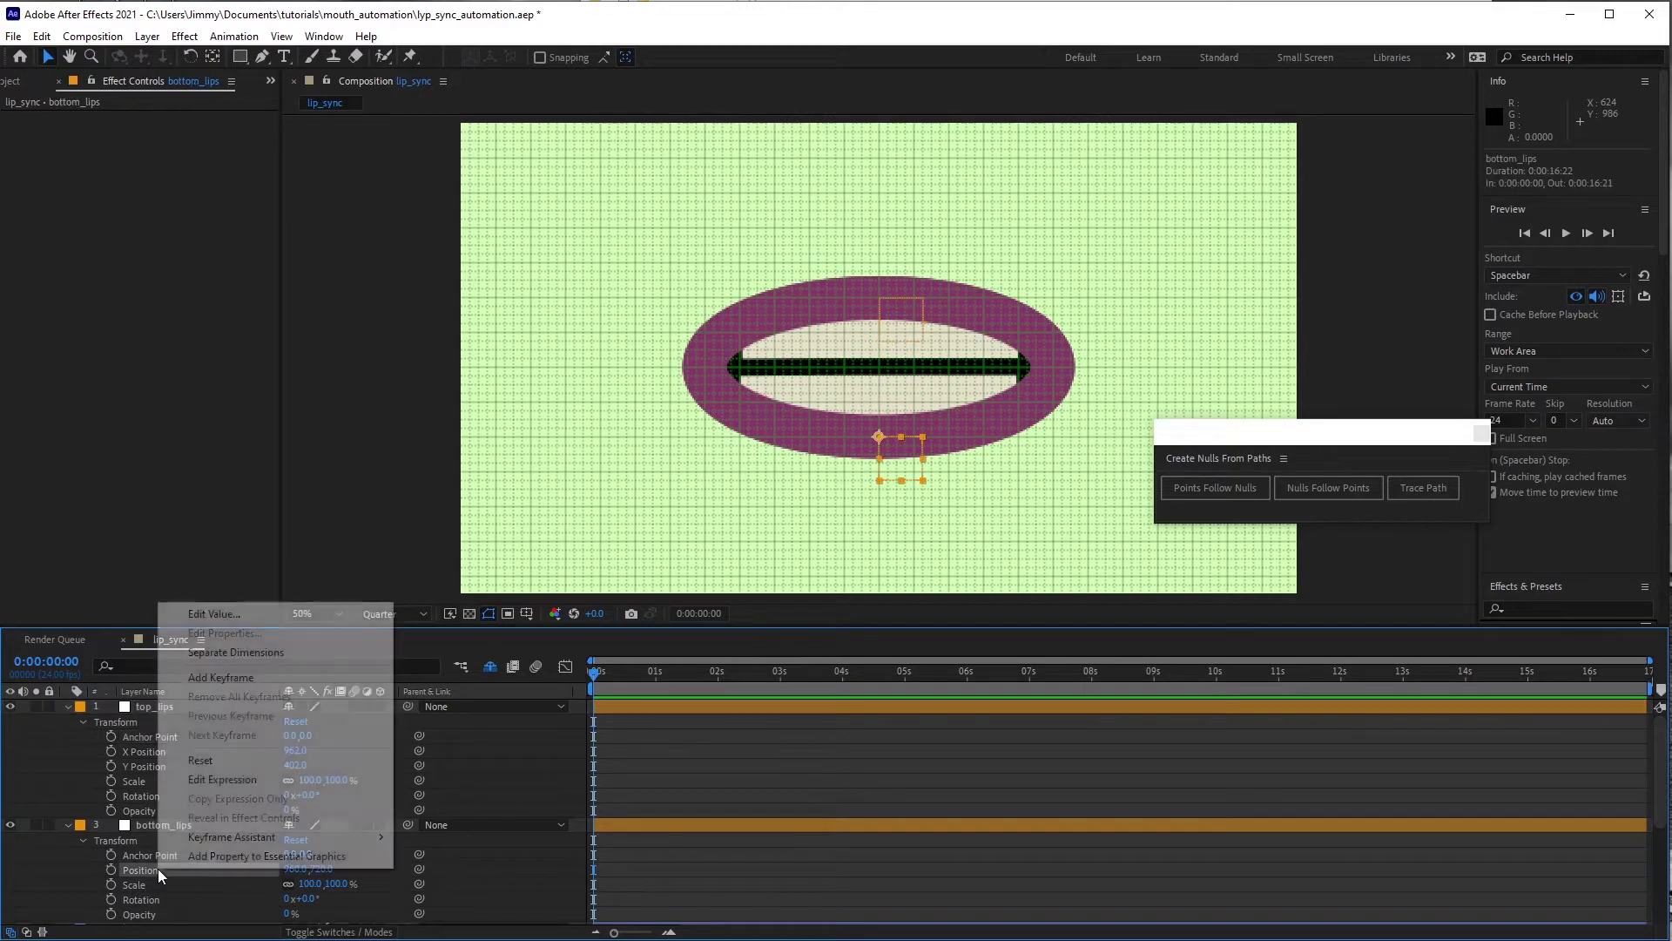
{"action": "left_click", "coordinate": [219, 653]}
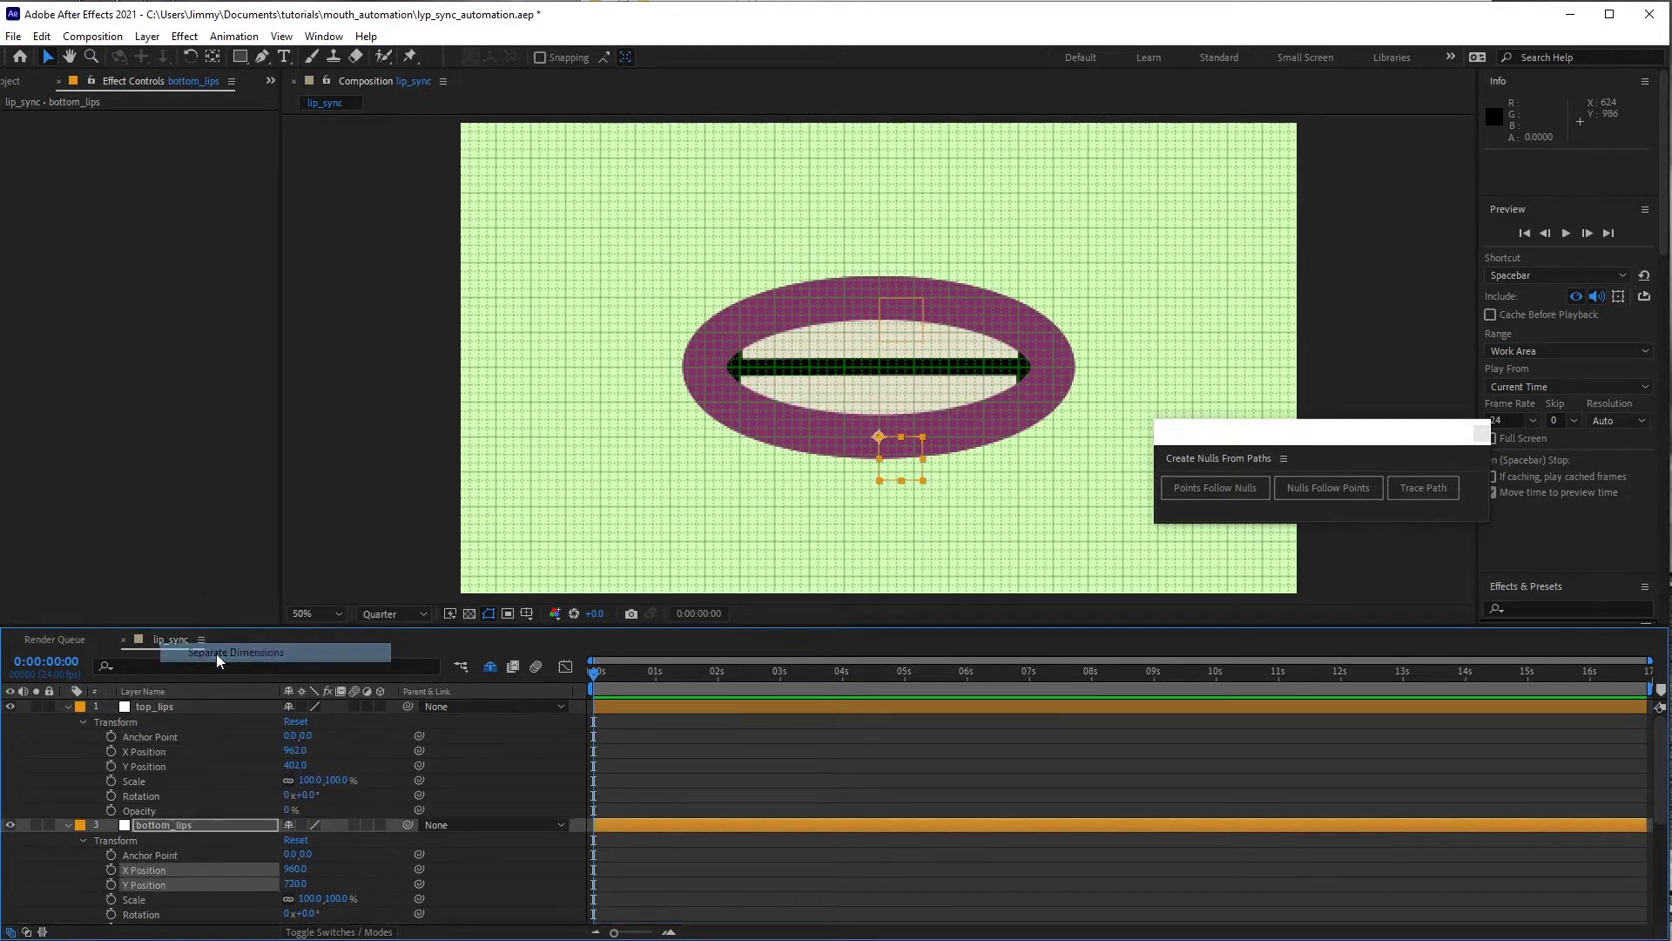
{"action": "left_click", "coordinate": [156, 706]}
- Import the two audio files into the Project panel and add the mp3 as the top layer
{"action": "left_click", "coordinate": [28, 82]}
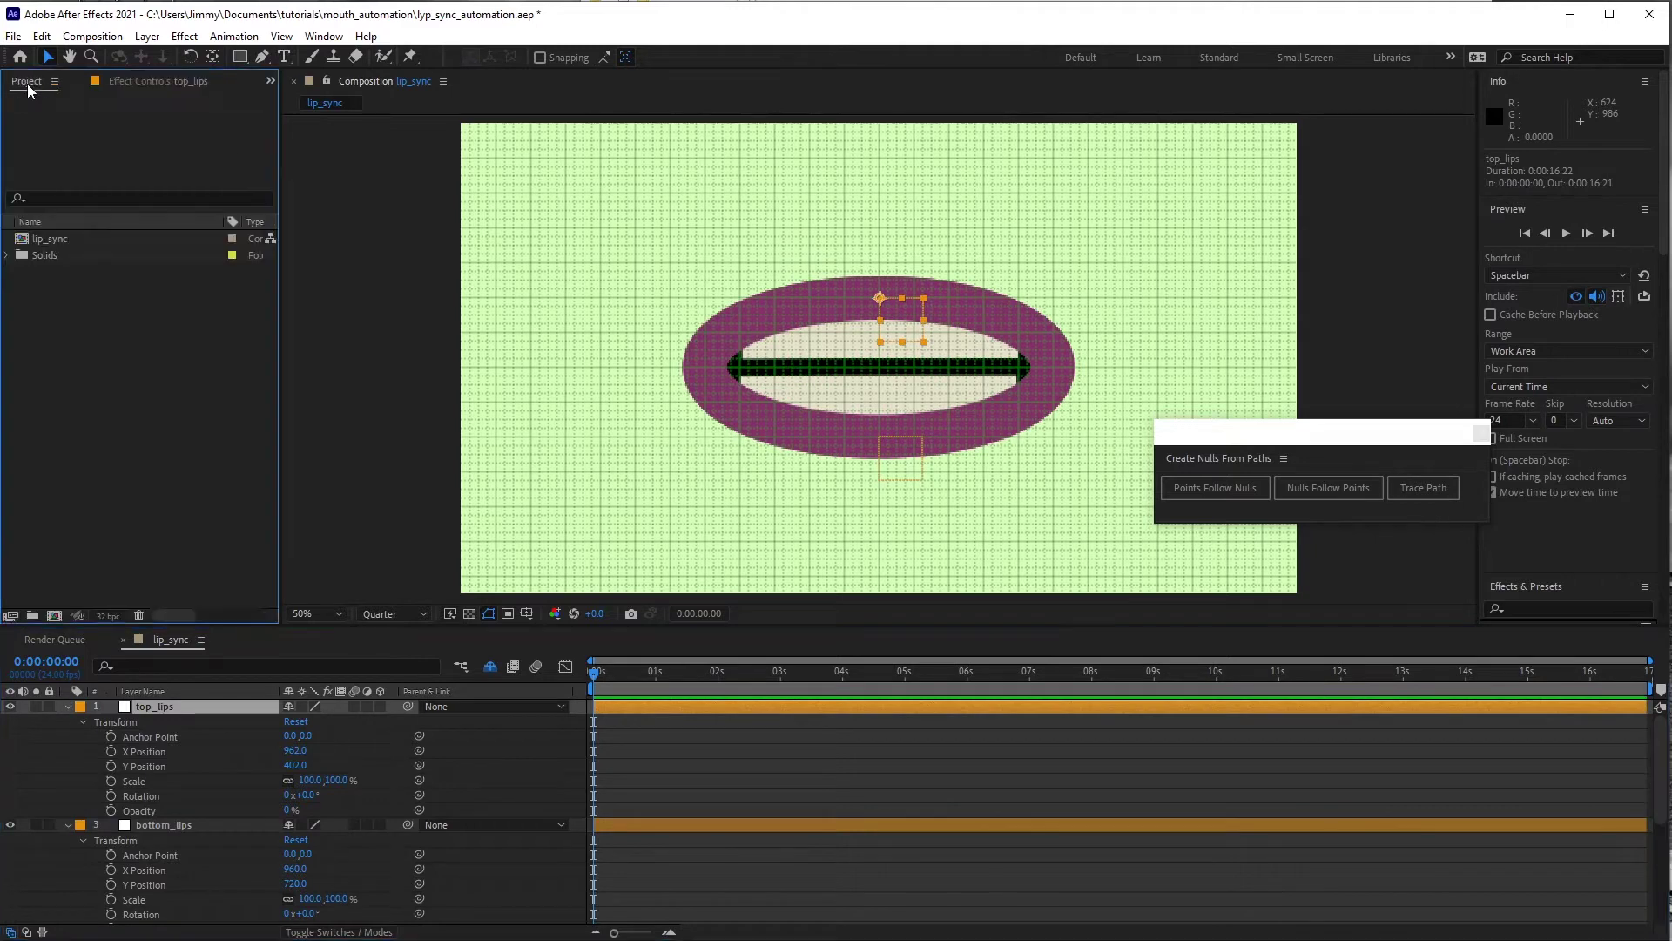
{"action": "left_click_drag", "start_coordinate": [1671, 209], "coordinate": [1266, 414]}
{"action": "left_click_drag", "start_coordinate": [992, 684], "coordinate": [98, 401]}
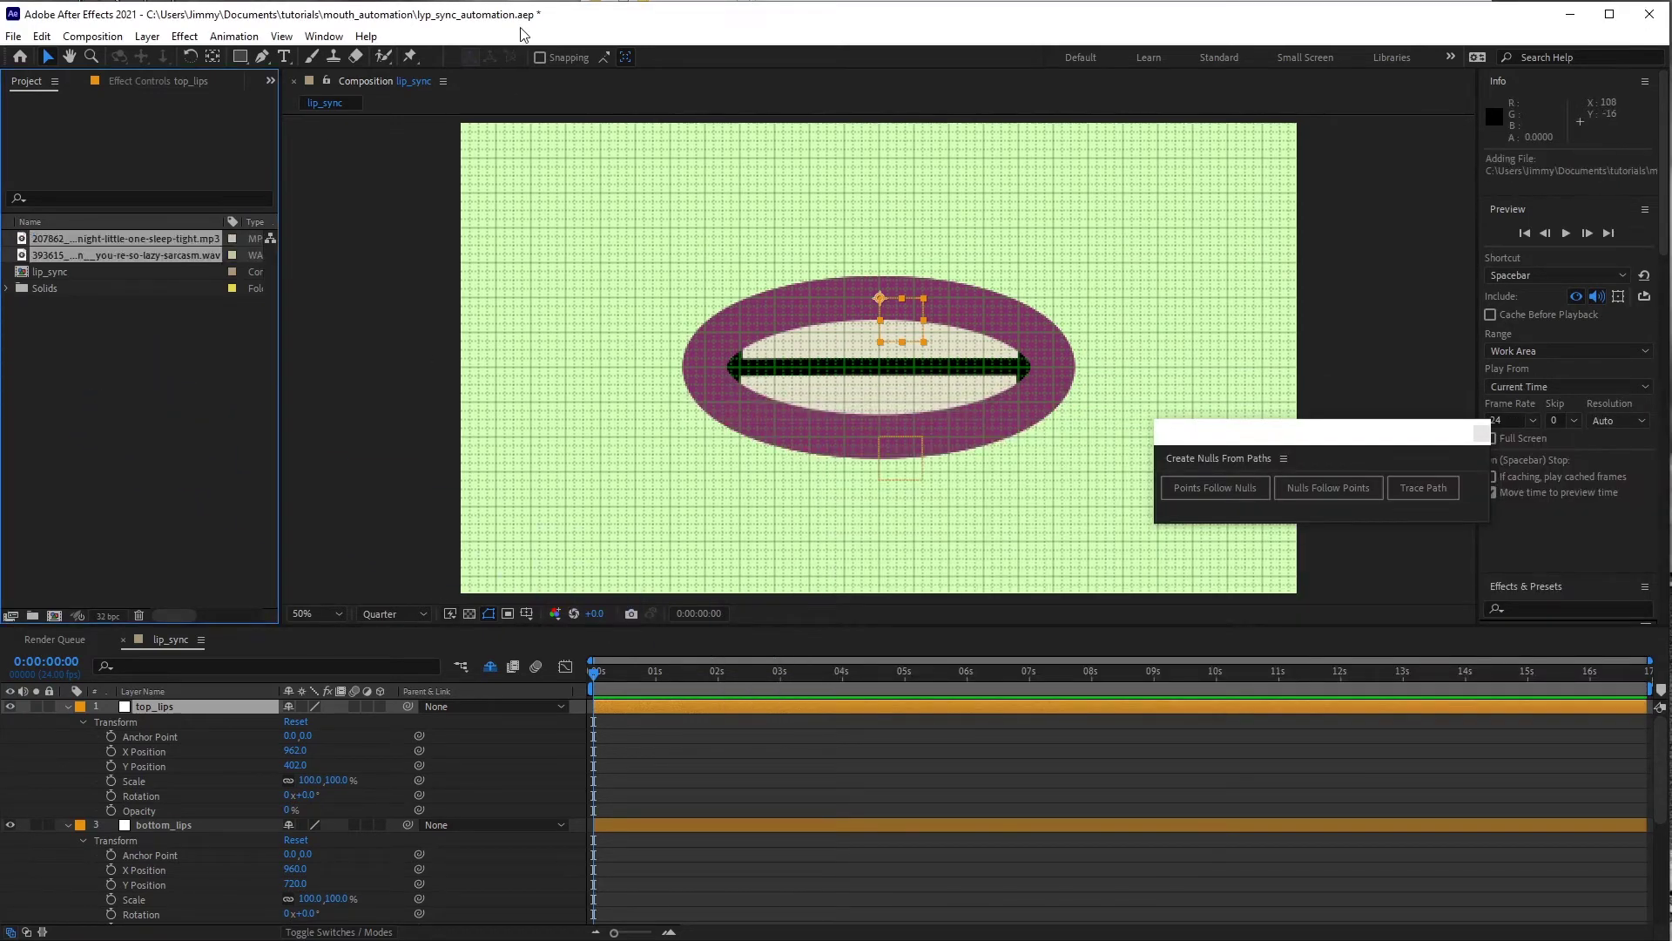
{"action": "left_click", "coordinate": [142, 362]}
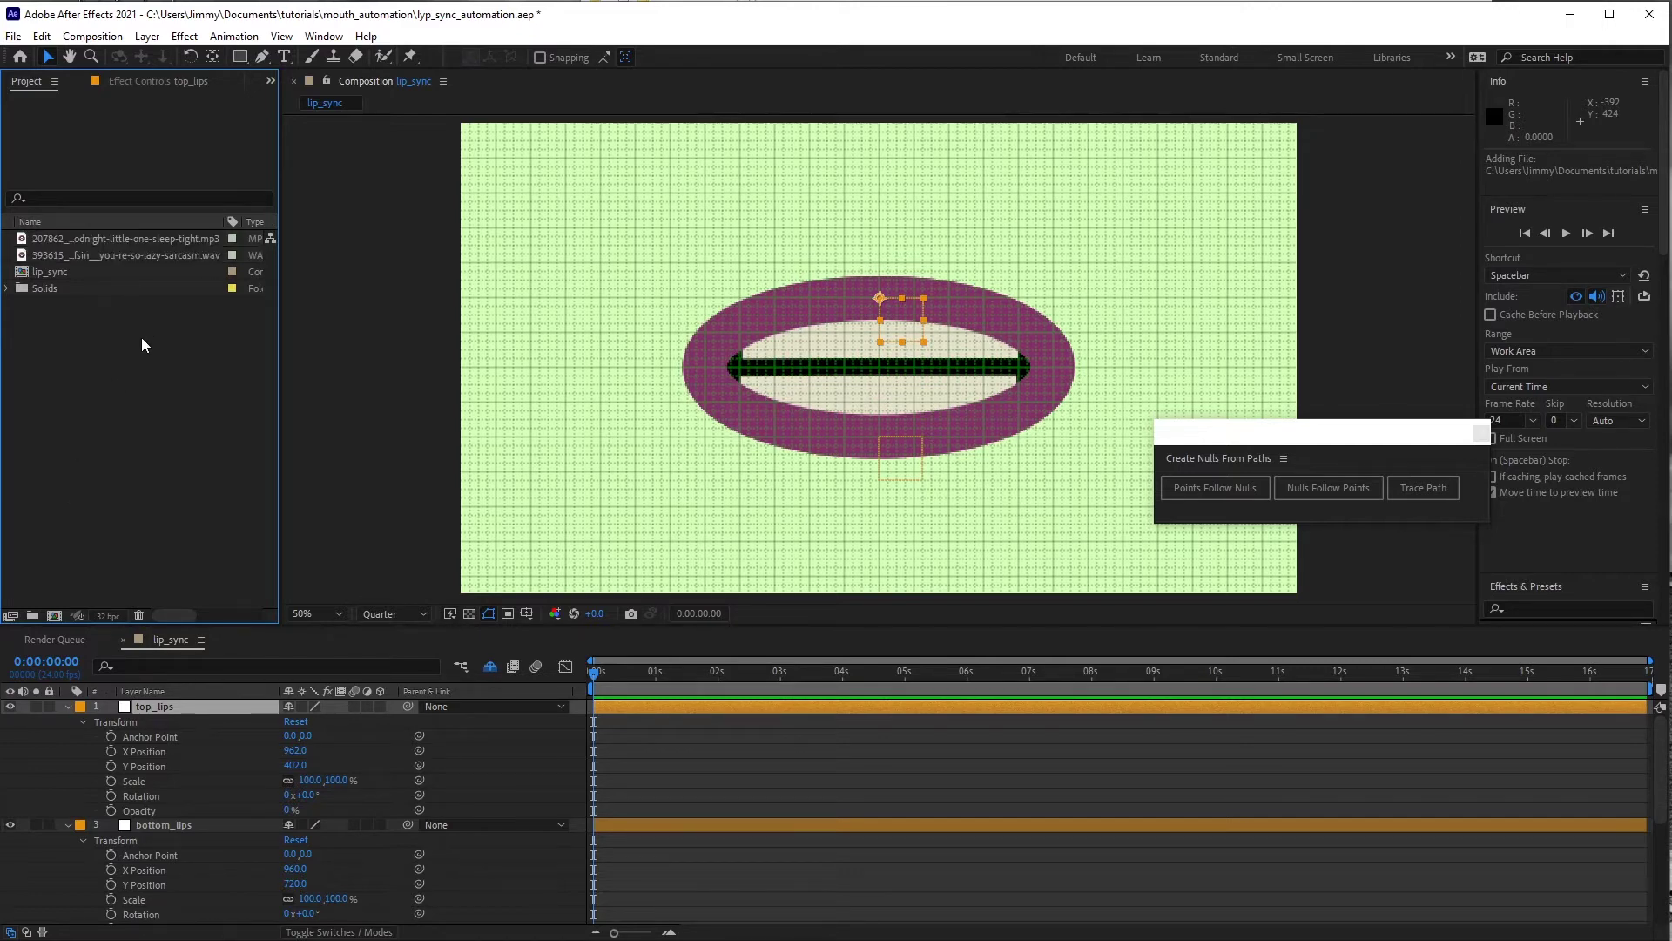
{"action": "left_click", "coordinate": [117, 238]}
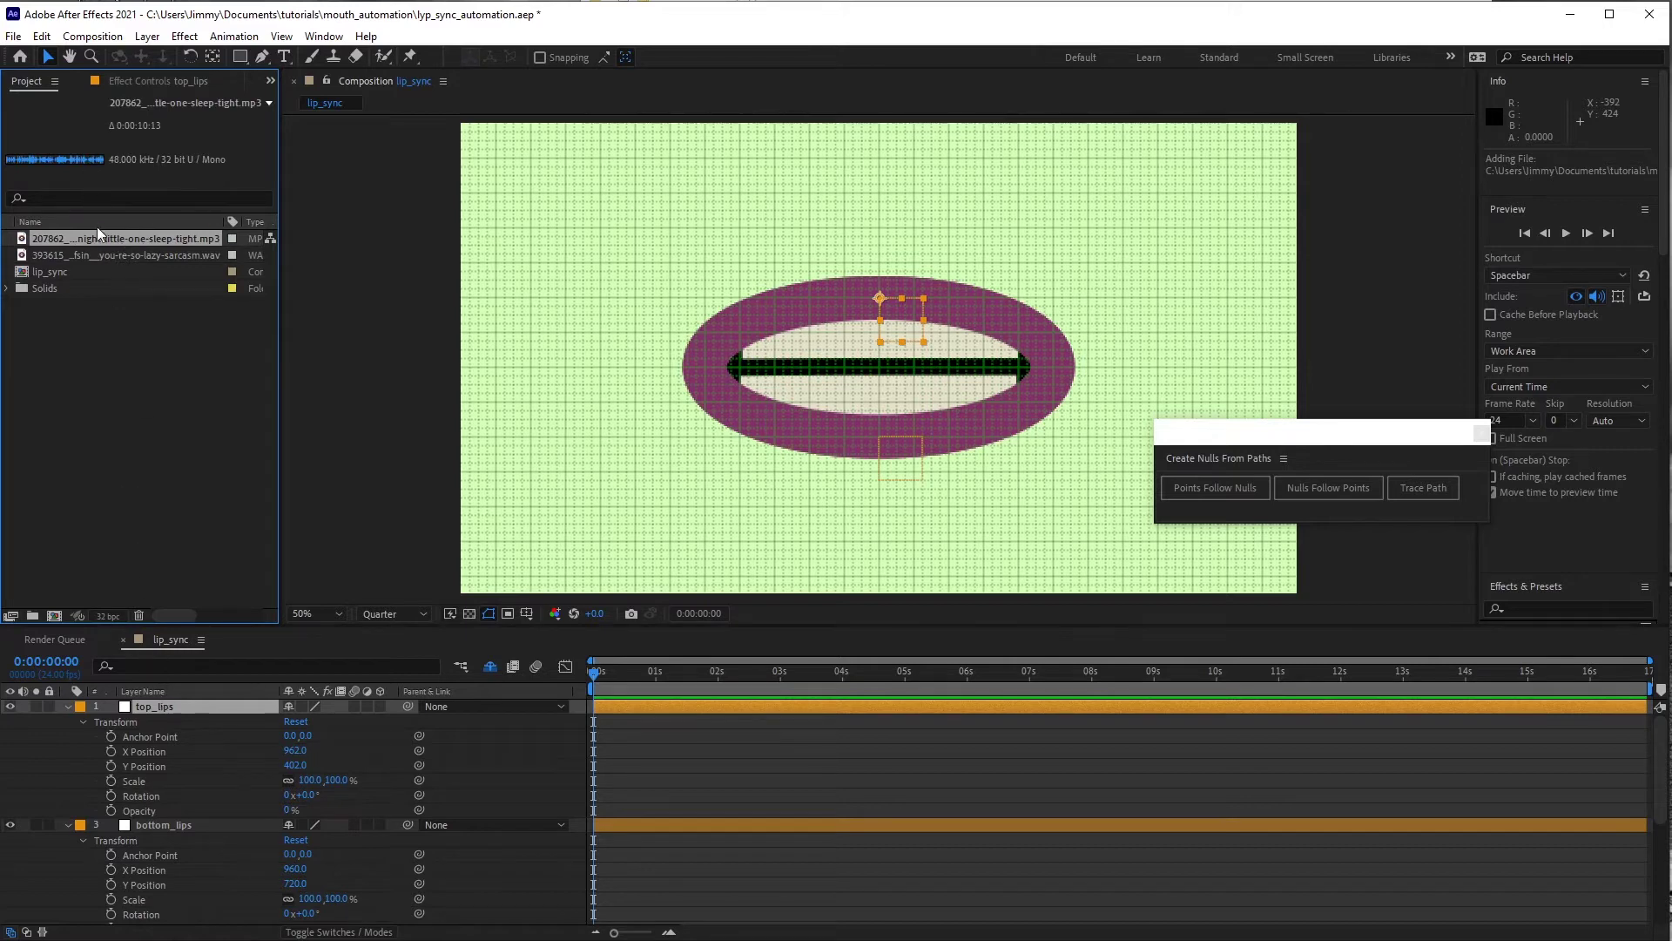
{"action": "left_click_drag", "start_coordinate": [97, 228], "coordinate": [150, 702]}
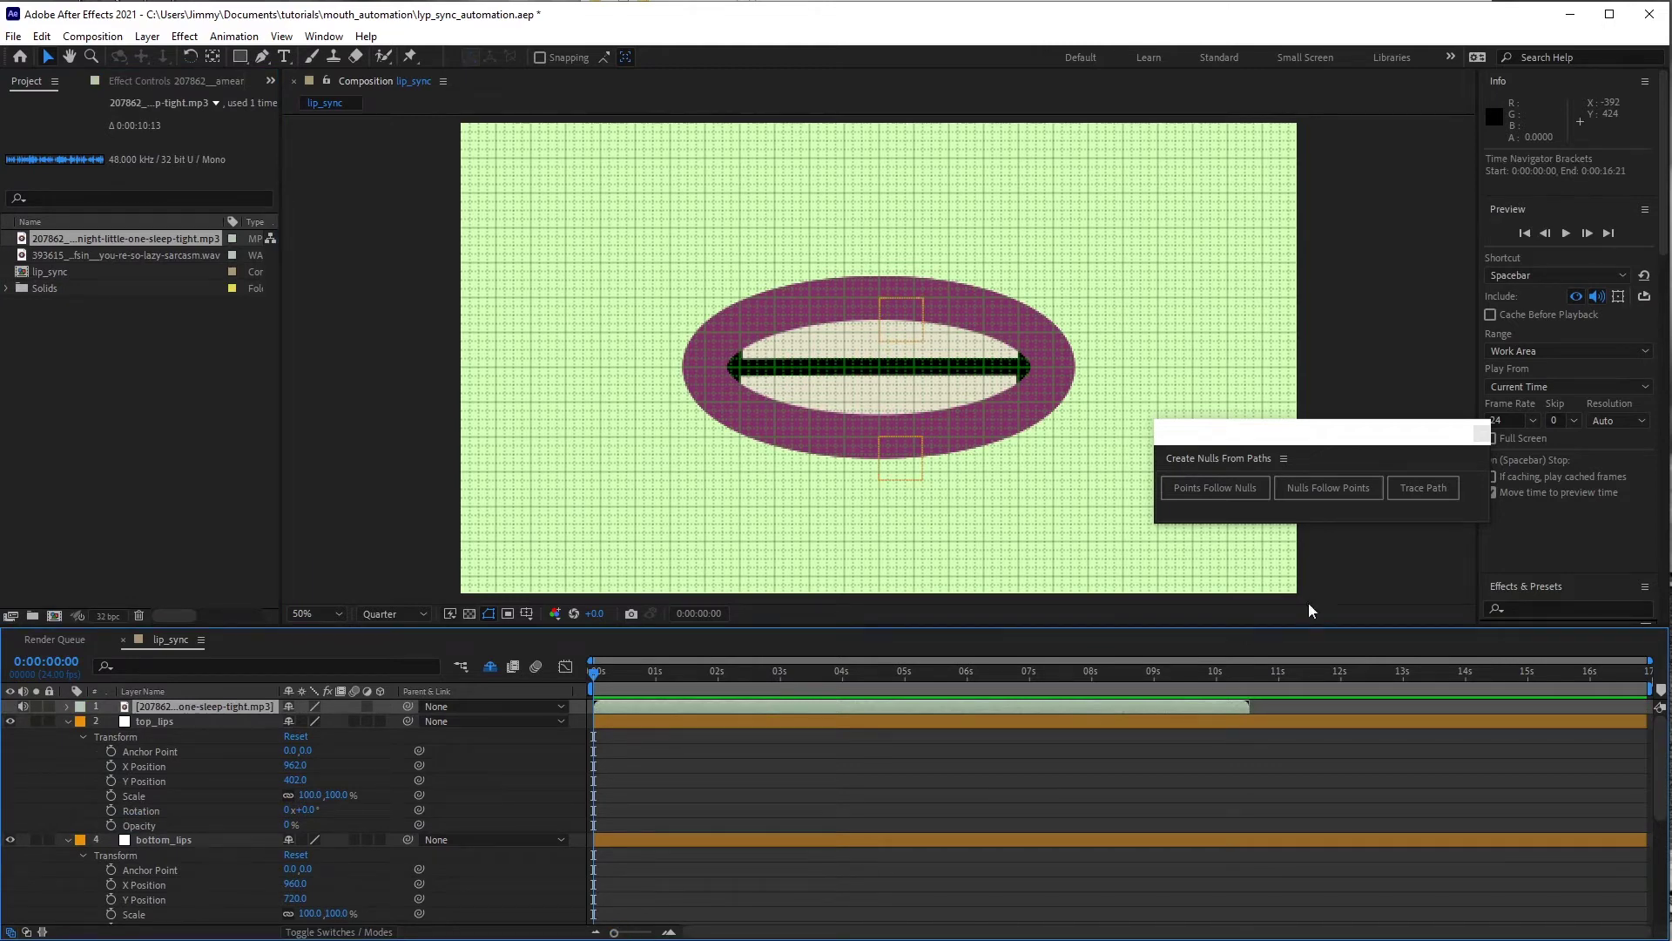
- Show the mp3 waveform and trim the work area to about 2 seconds, then preview it
{"action": "left_click_drag", "start_coordinate": [1647, 689], "coordinate": [779, 707]}
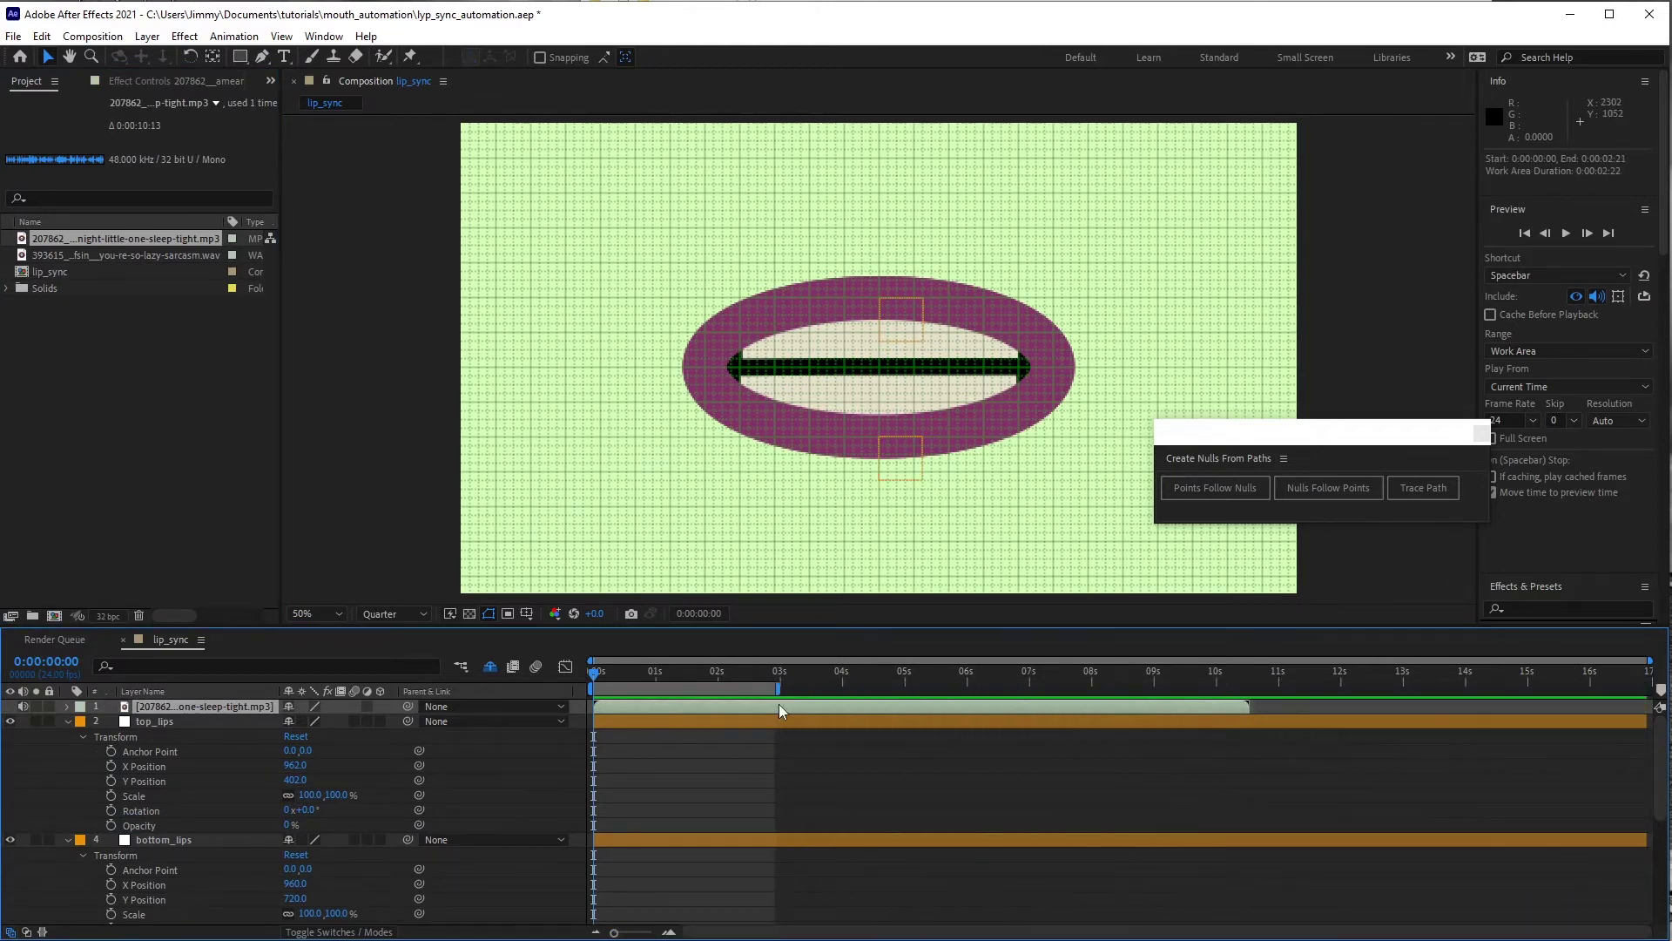
{"action": "left_click", "coordinate": [68, 706]}
{"action": "left_click", "coordinate": [83, 722]}
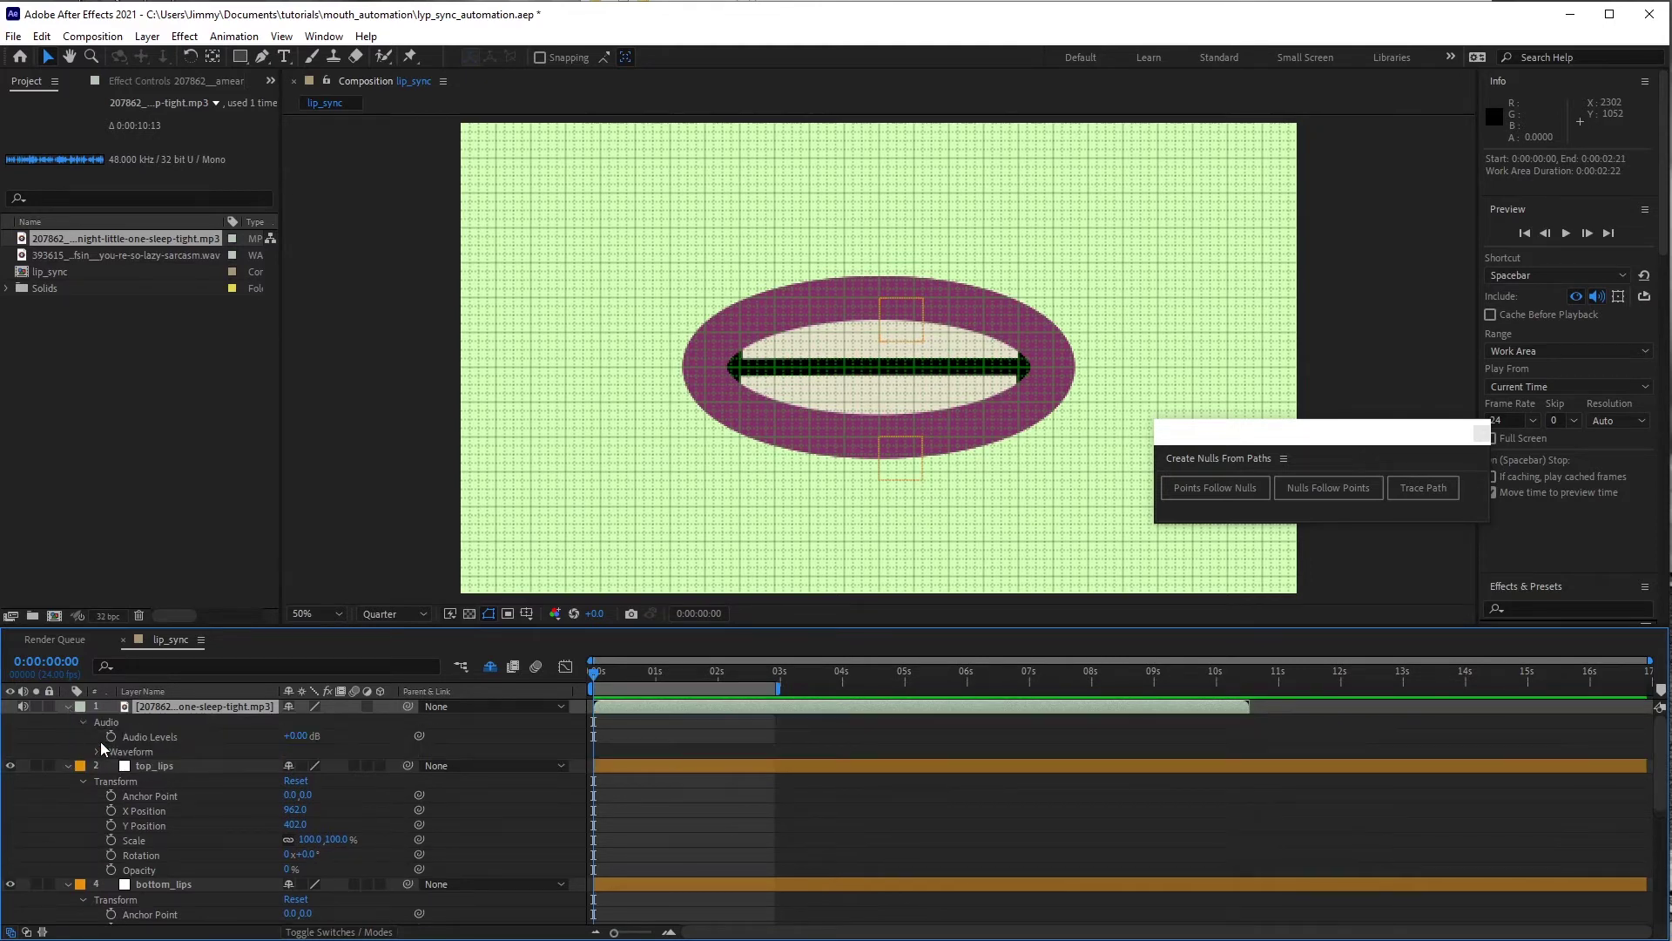
{"action": "left_click", "coordinate": [97, 749]}
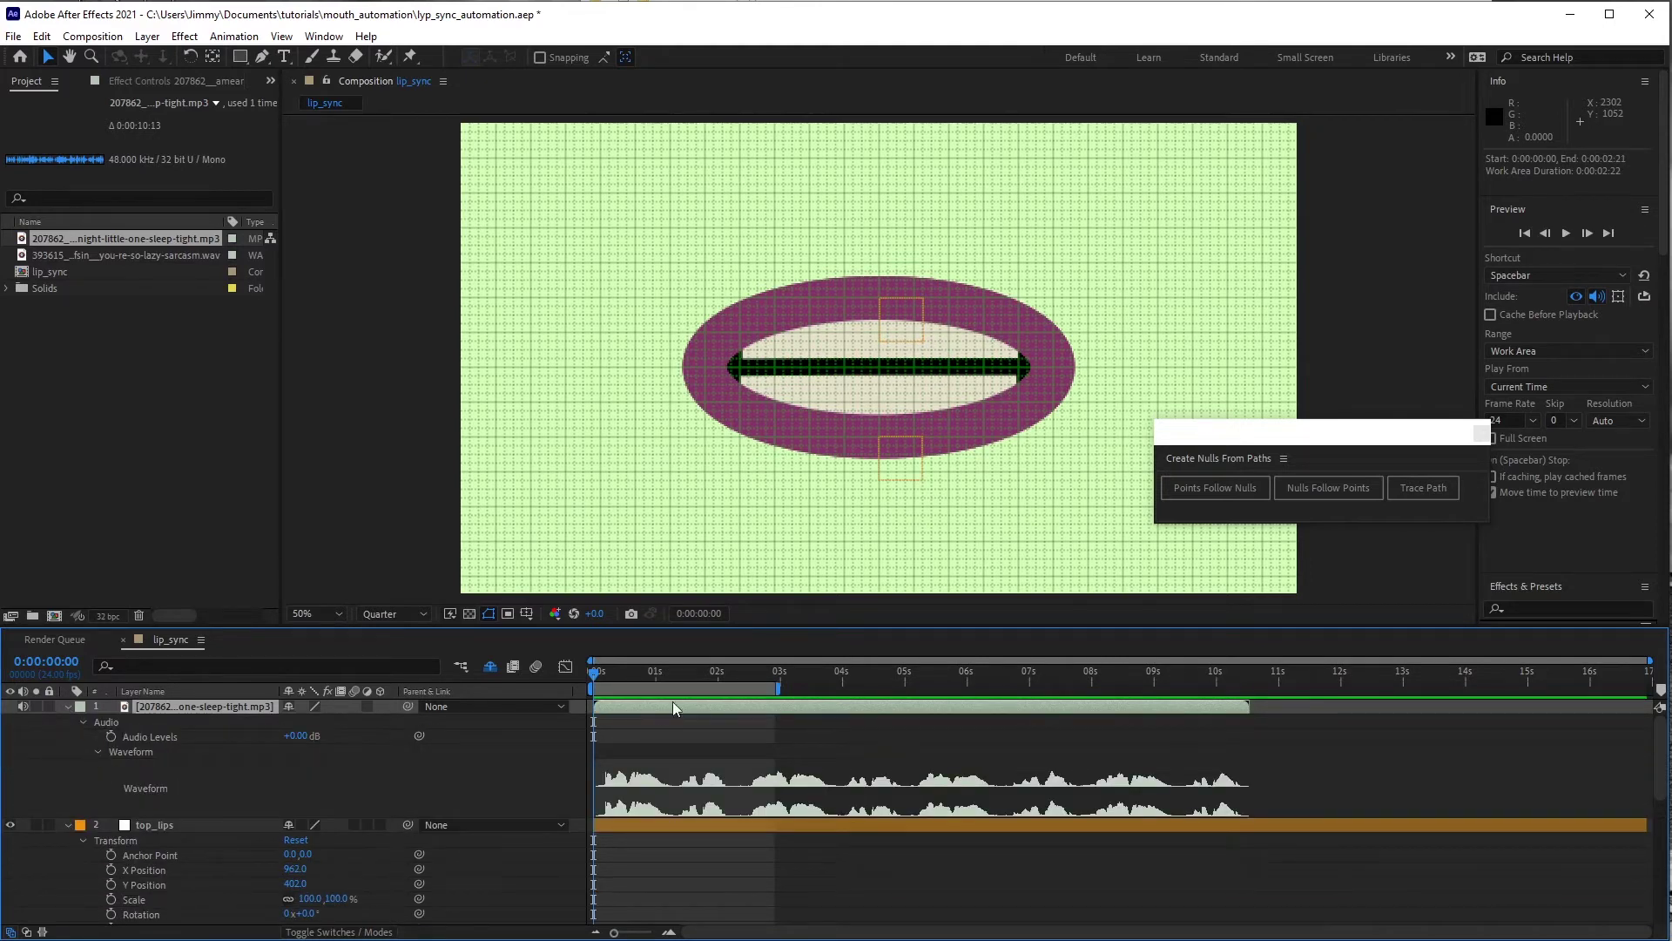
{"action": "left_click_drag", "start_coordinate": [779, 688], "coordinate": [741, 688]}
{"action": "left_click", "coordinate": [1563, 235]}
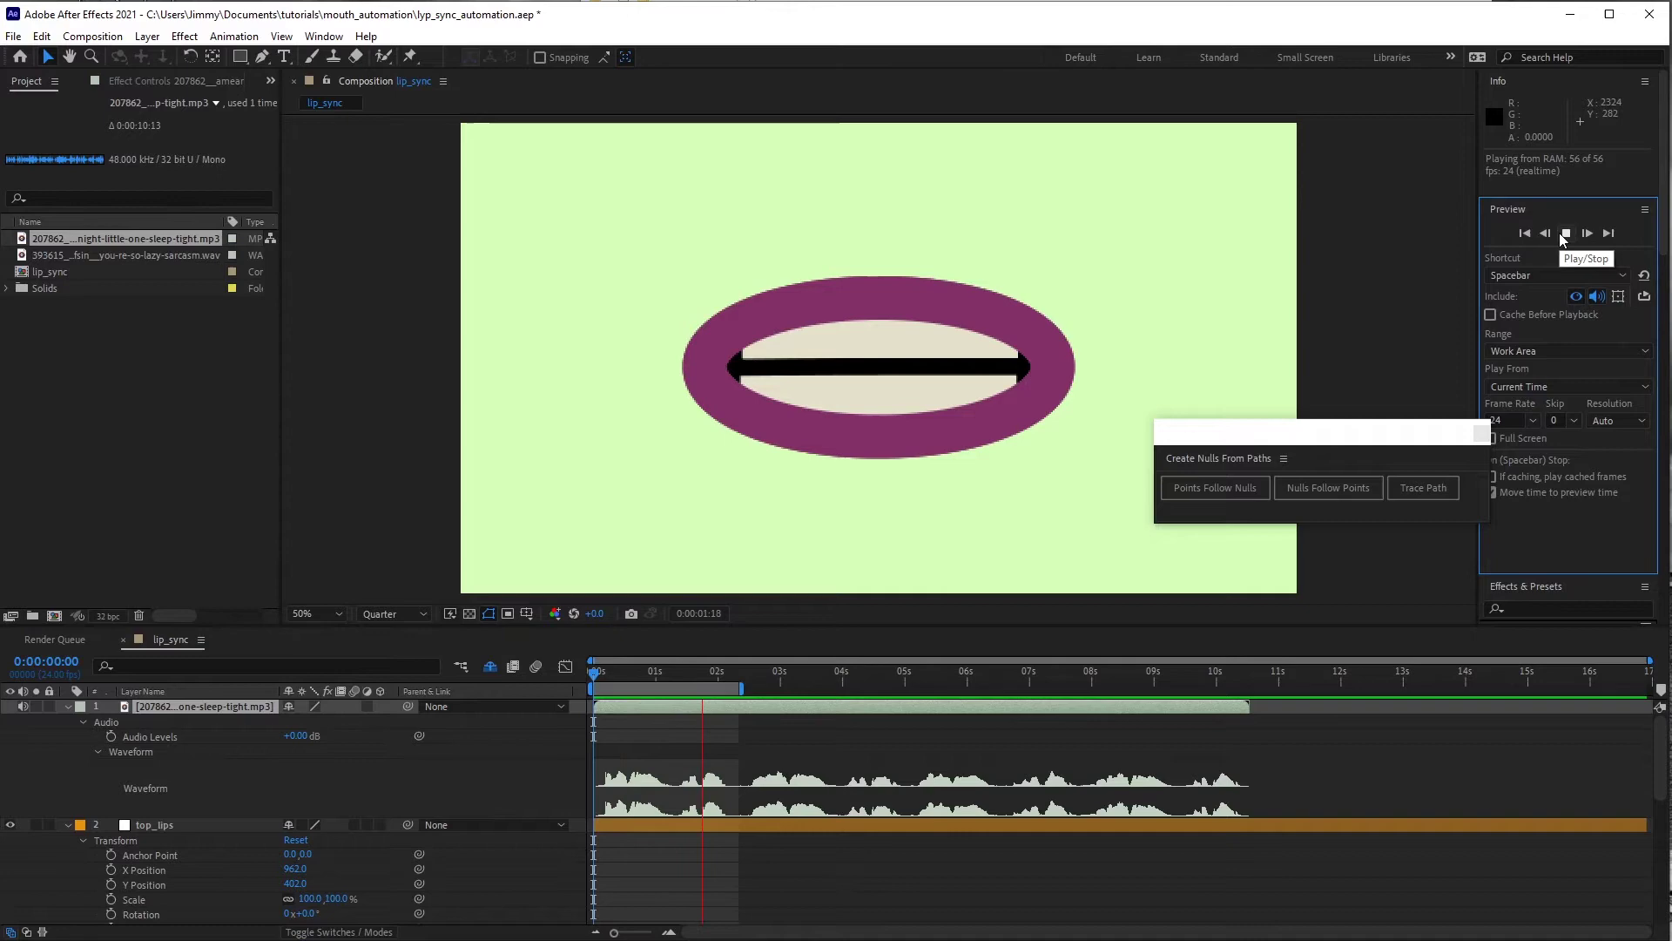
- Stop the preview and zoom the timeline to frame level to inspect the waveform, then zoom back out
{"action": "left_click", "coordinate": [1565, 234]}
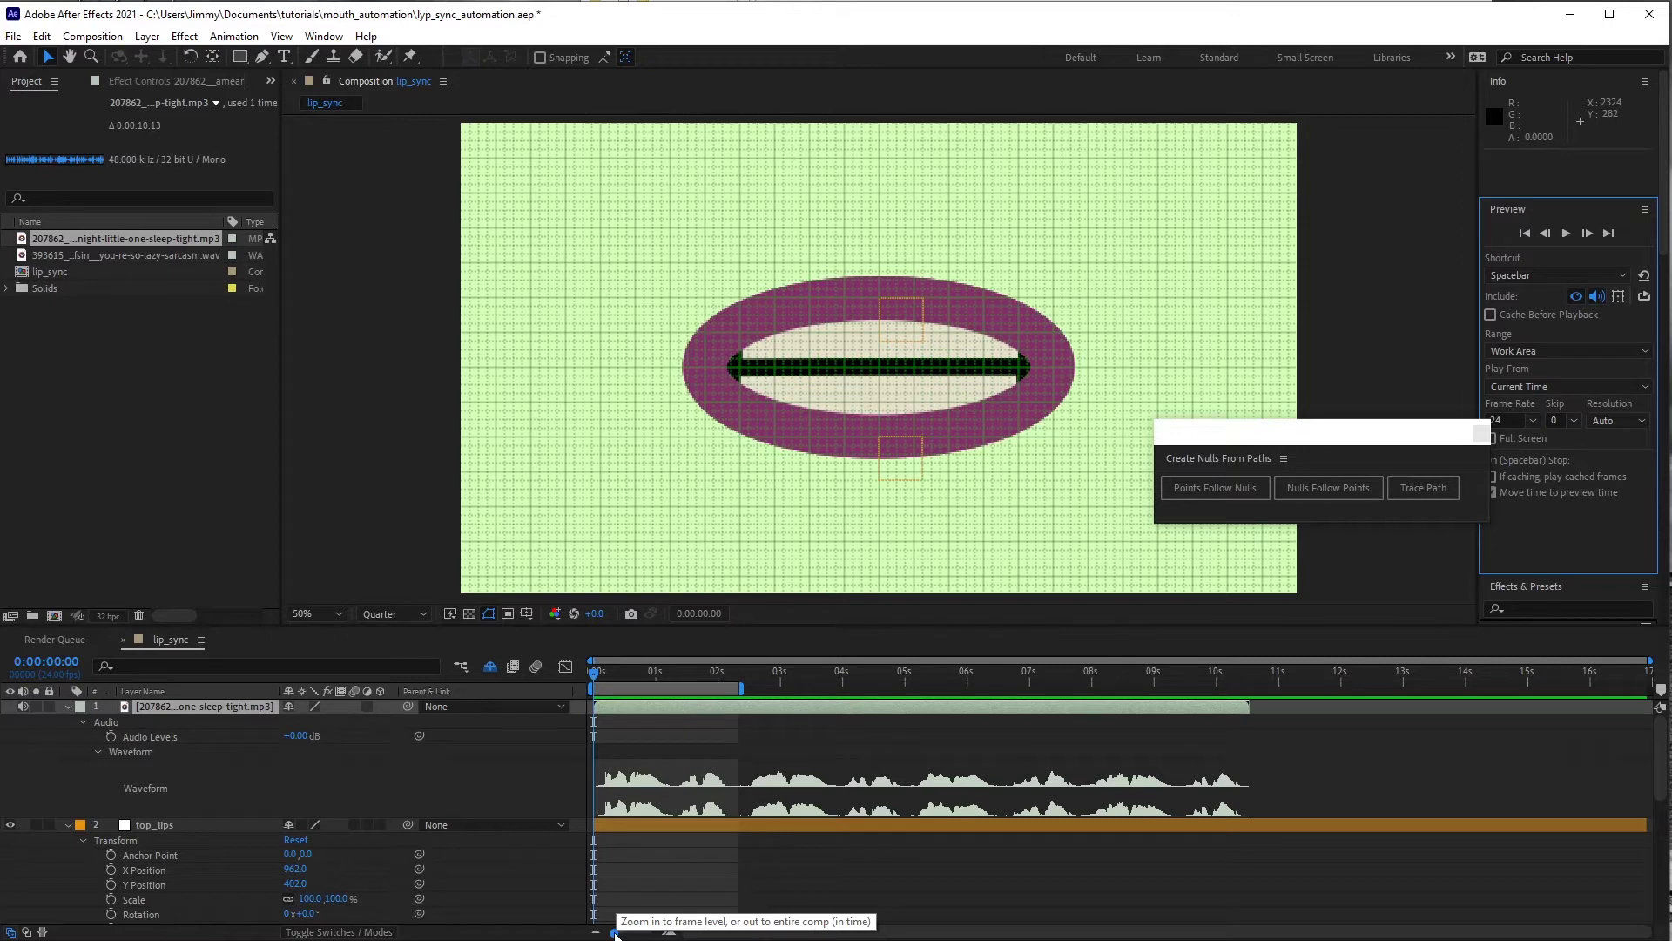
{"action": "left_click_drag", "start_coordinate": [615, 933], "coordinate": [651, 933]}
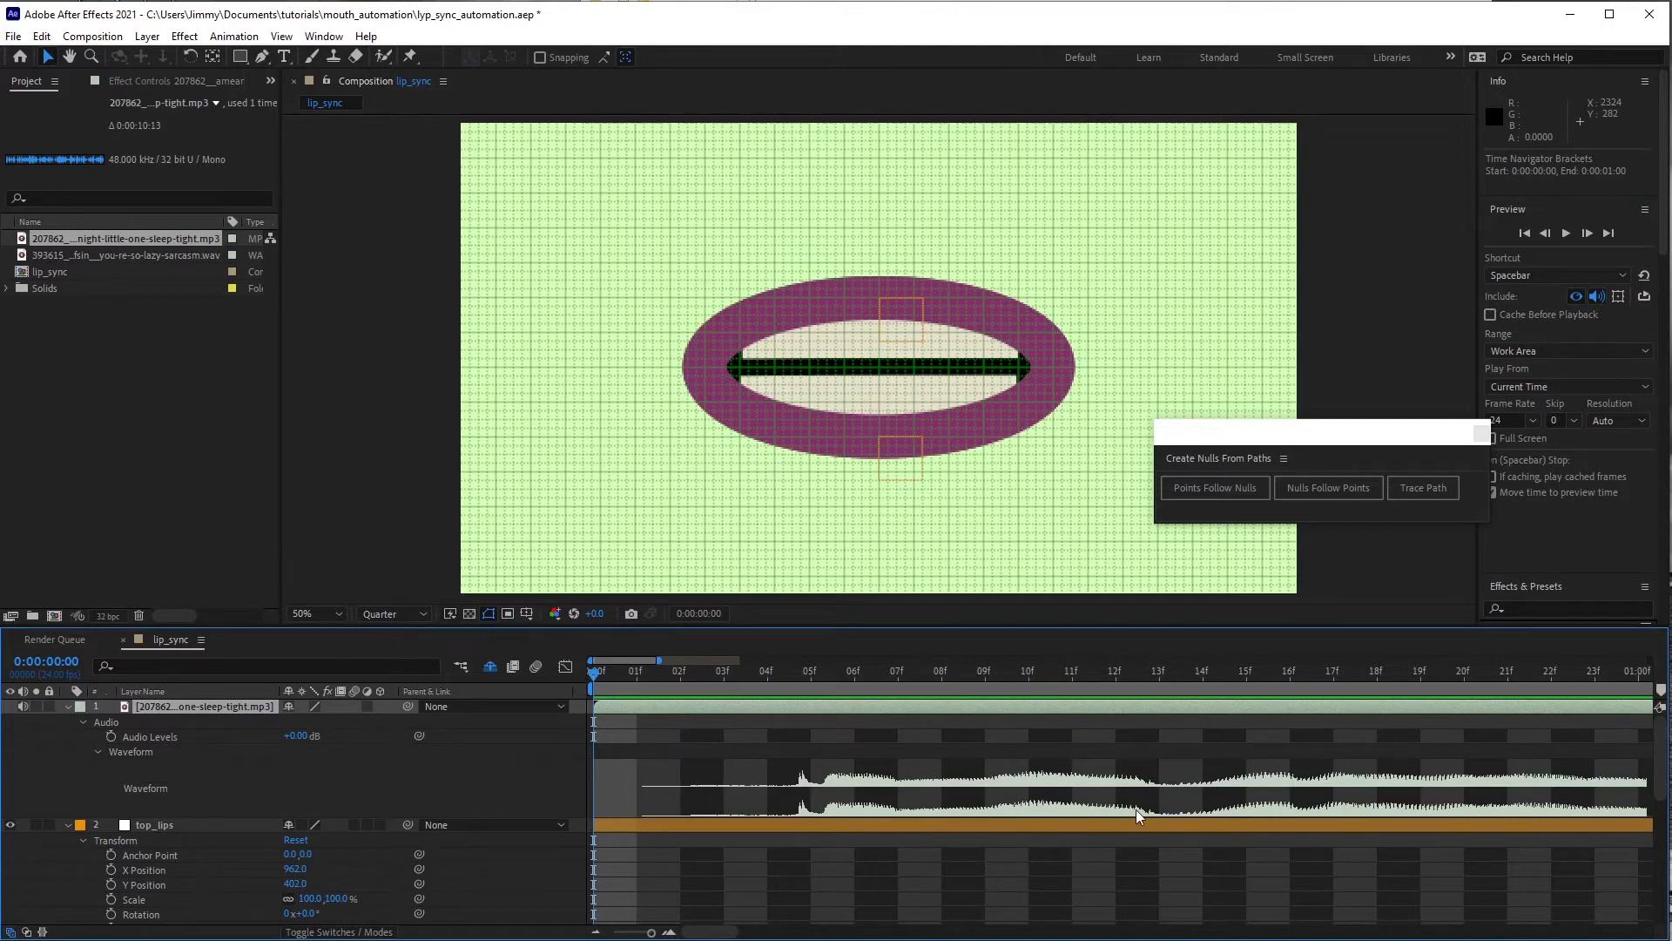
{"action": "scroll", "coordinate": [1136, 808], "scroll_direction": "right", "scroll_amount": 5}
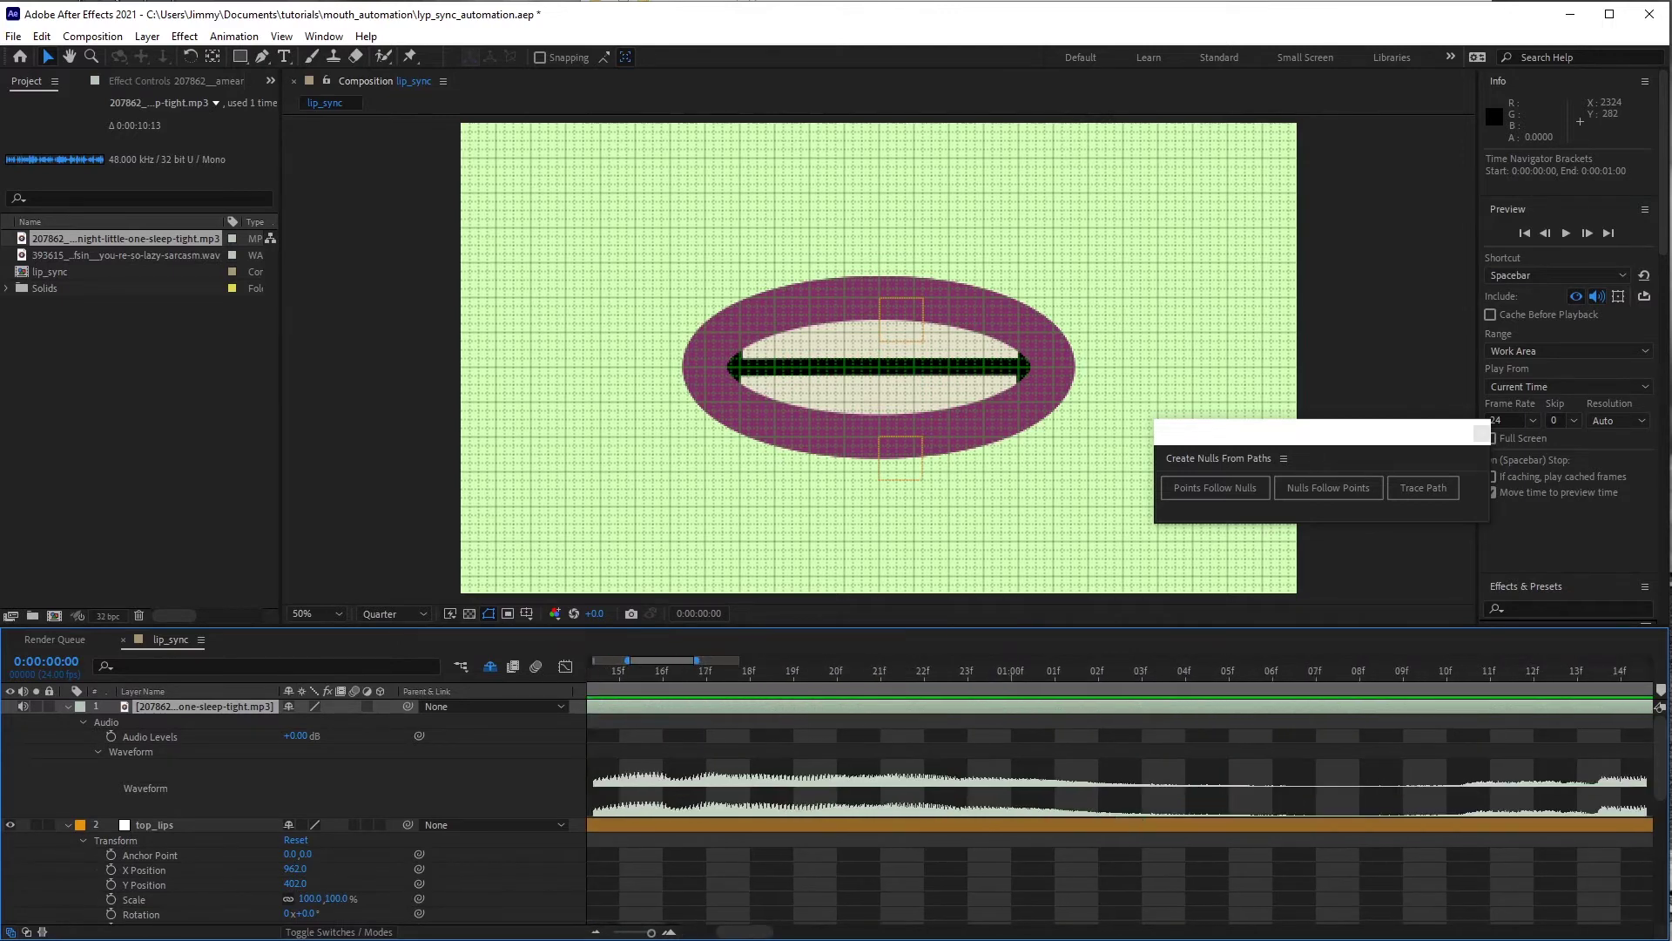
{"action": "left_click_drag", "start_coordinate": [650, 933], "coordinate": [636, 933]}
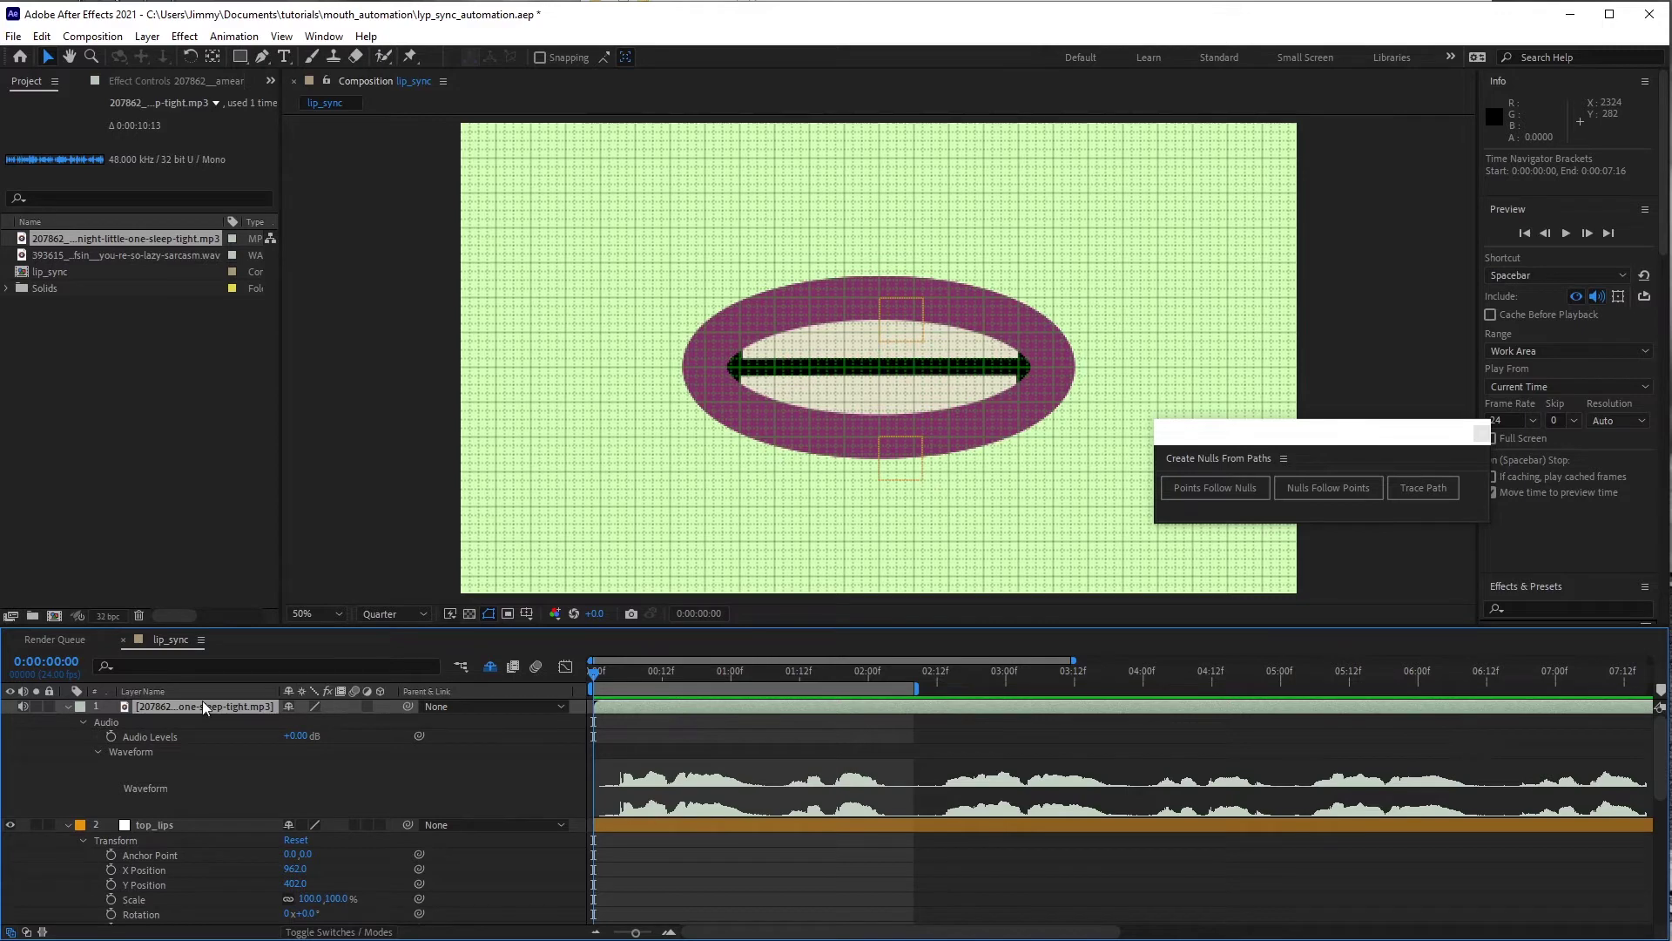
- Convert the mp3 audio to keyframes and move the Audio Amplitude null outside the frame at right
{"action": "right_click", "coordinate": [228, 704]}
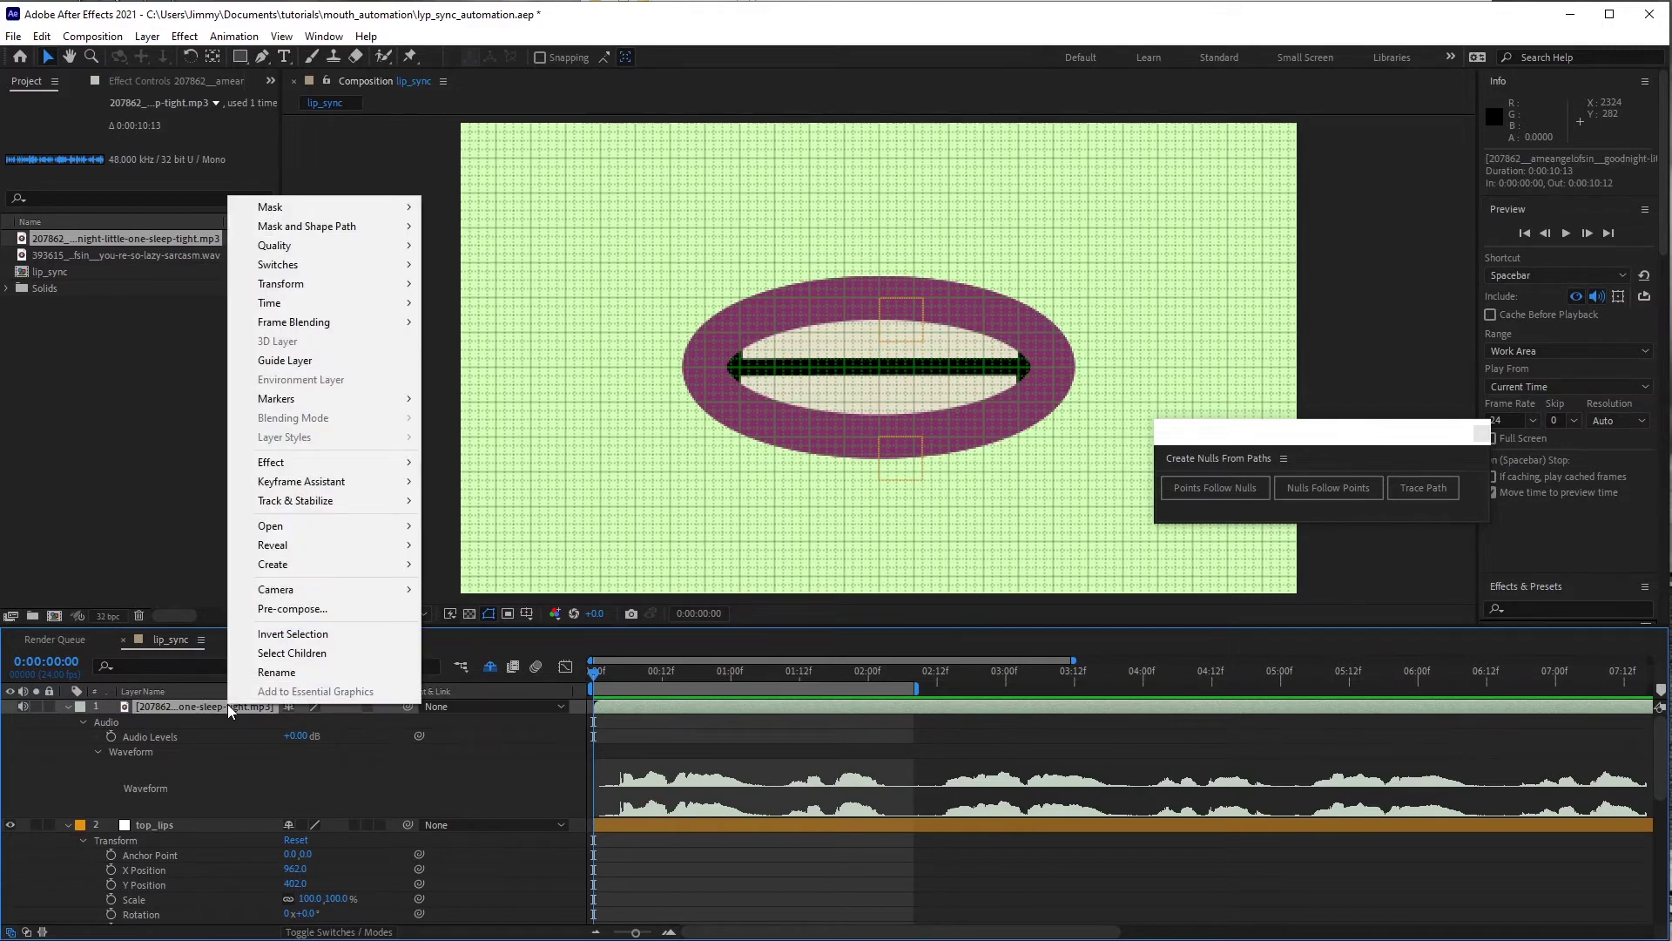
{"action": "mouse_move", "coordinate": [347, 478]}
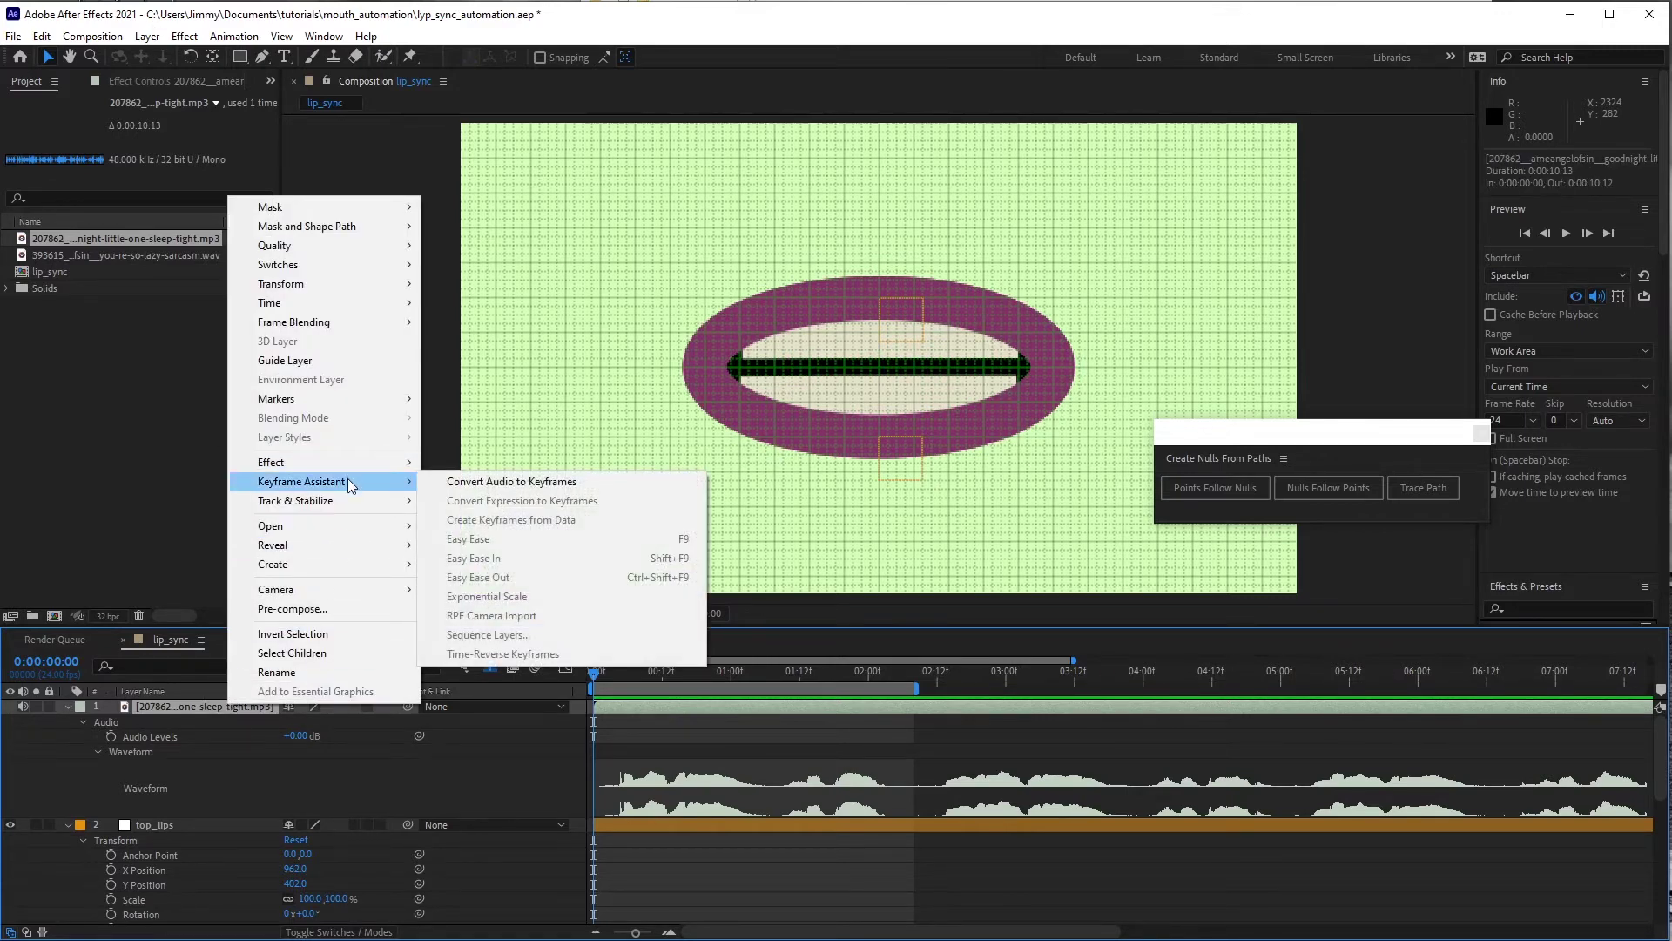
{"action": "left_click", "coordinate": [474, 481]}
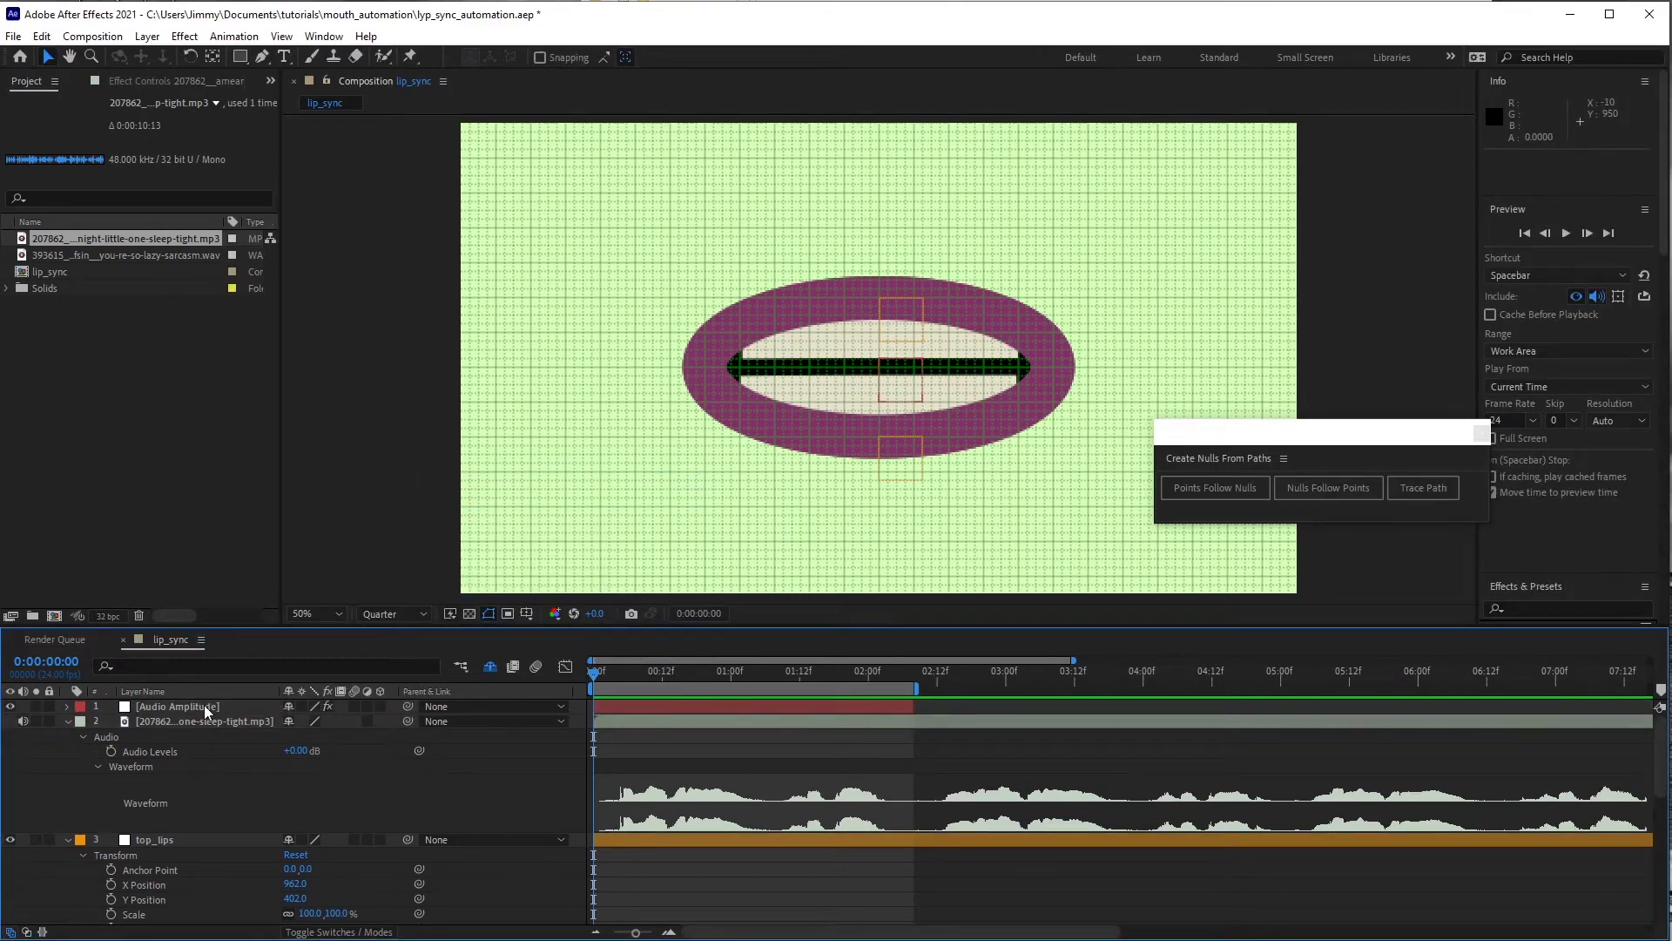
{"action": "left_click", "coordinate": [896, 372]}
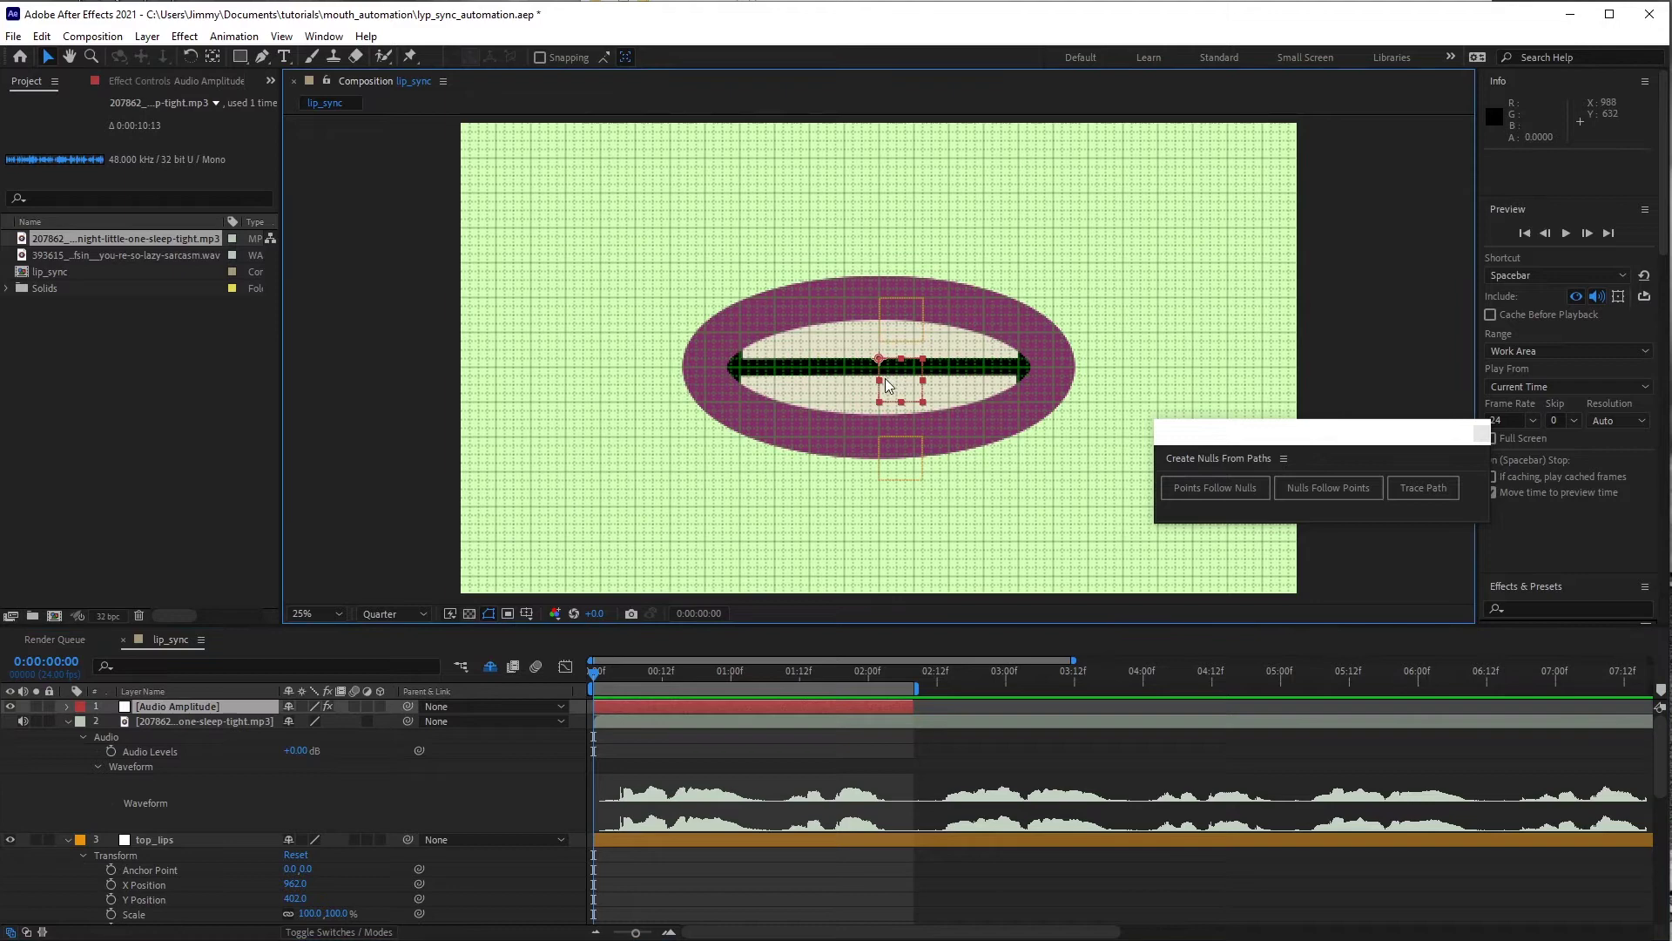
{"action": "scroll", "coordinate": [888, 379], "scroll_direction": "down", "scroll_amount": 2}
{"action": "left_click_drag", "start_coordinate": [888, 379], "coordinate": [1148, 325]}
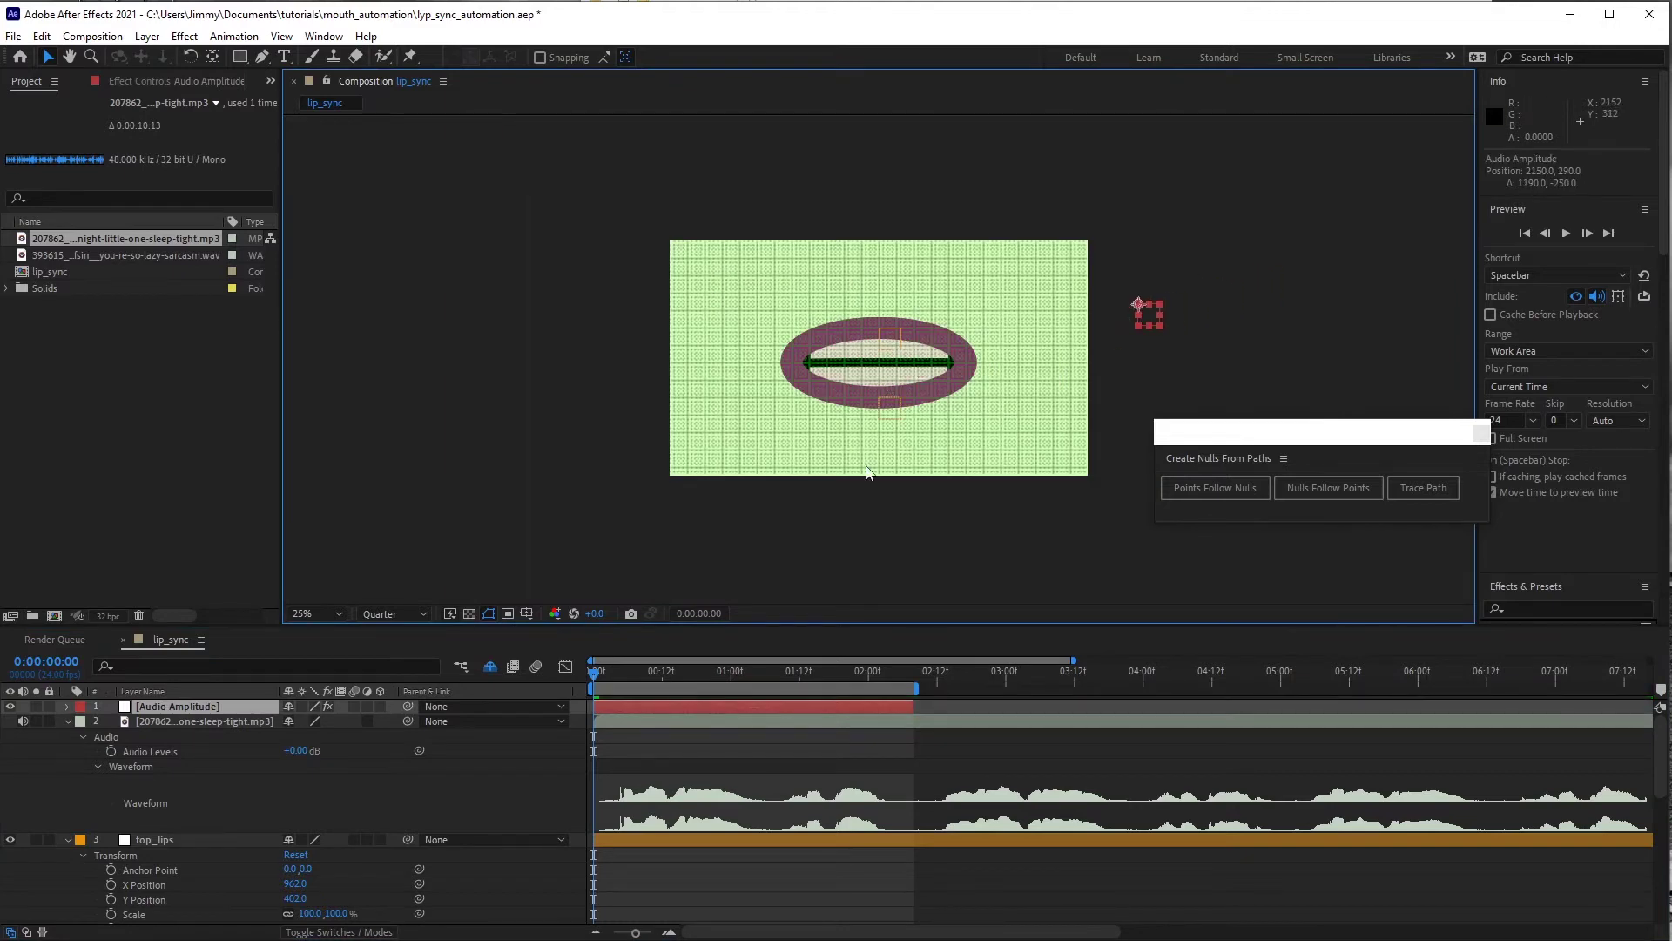
- Delete the Left Channel and Right Channel effects from the Audio Amplitude layer
{"action": "left_click", "coordinate": [68, 713]}
{"action": "left_click", "coordinate": [69, 708]}
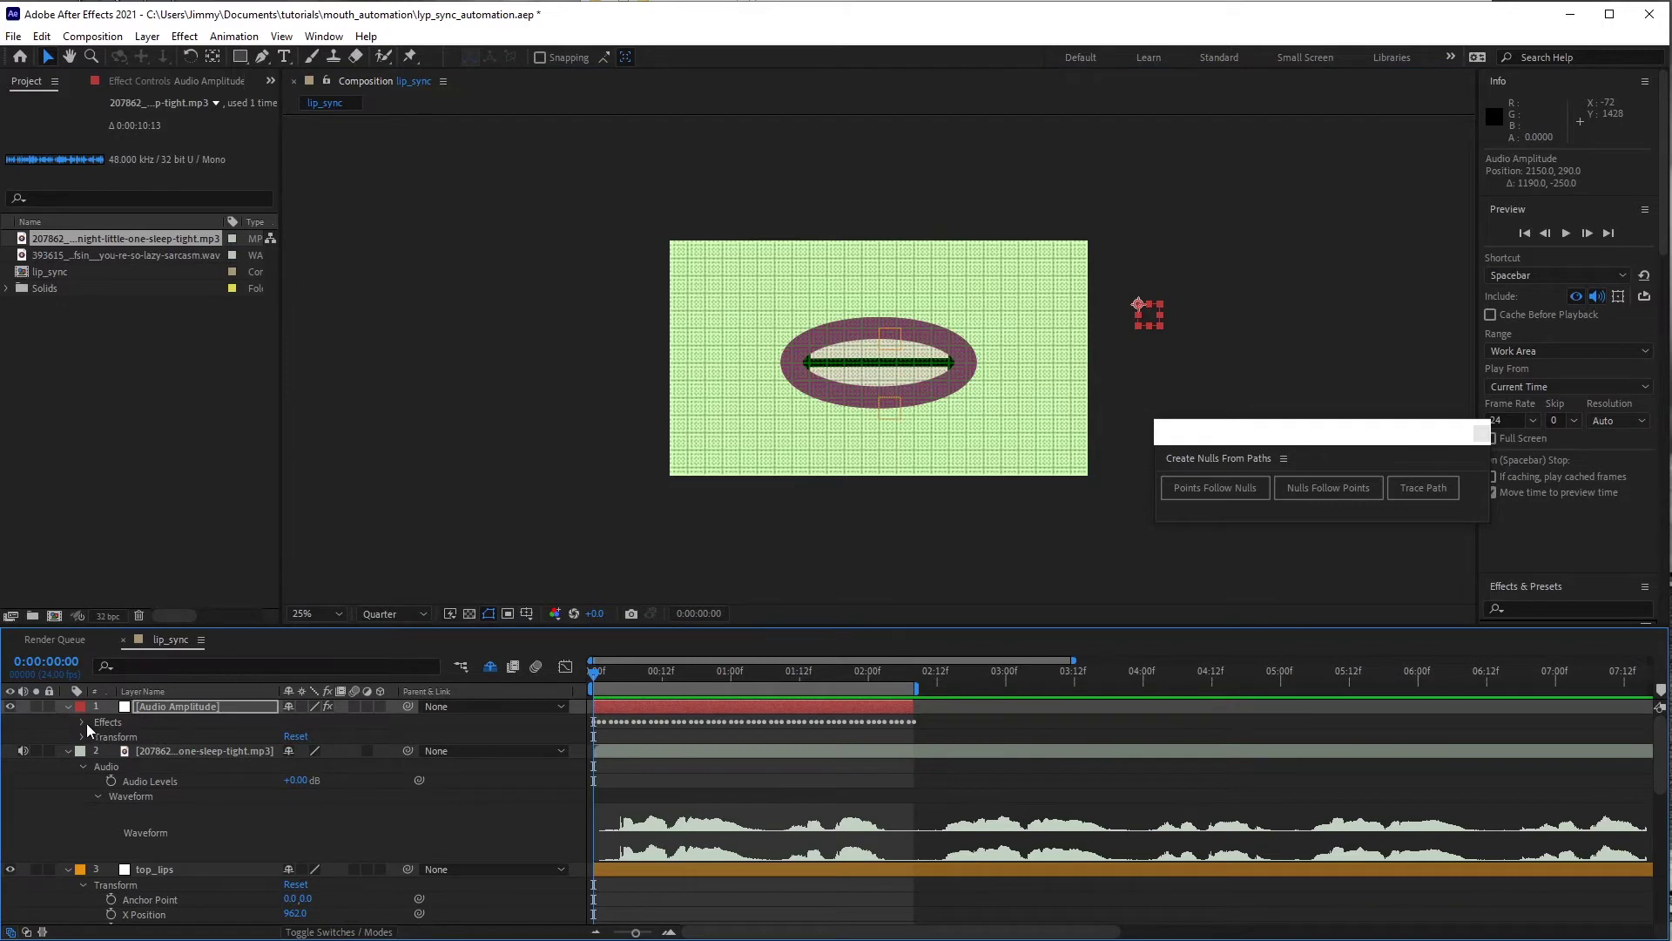
{"action": "left_click", "coordinate": [82, 723]}
{"action": "left_click", "coordinate": [135, 740]}
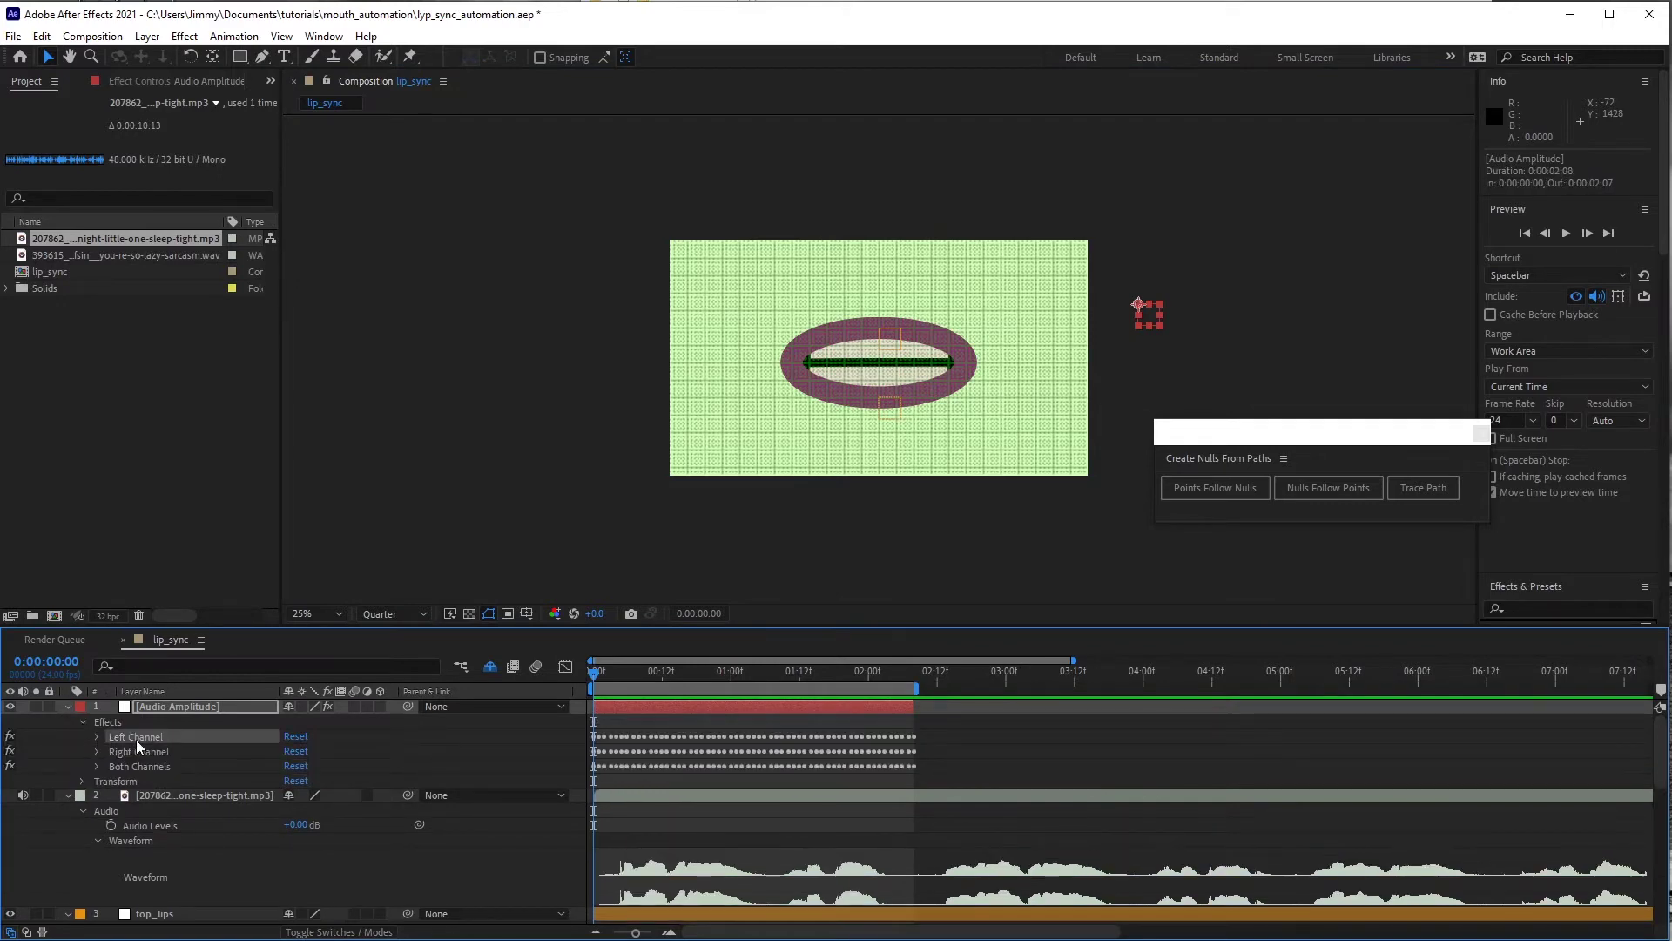
{"action": "left_click", "coordinate": [133, 753], "text": "shift"}
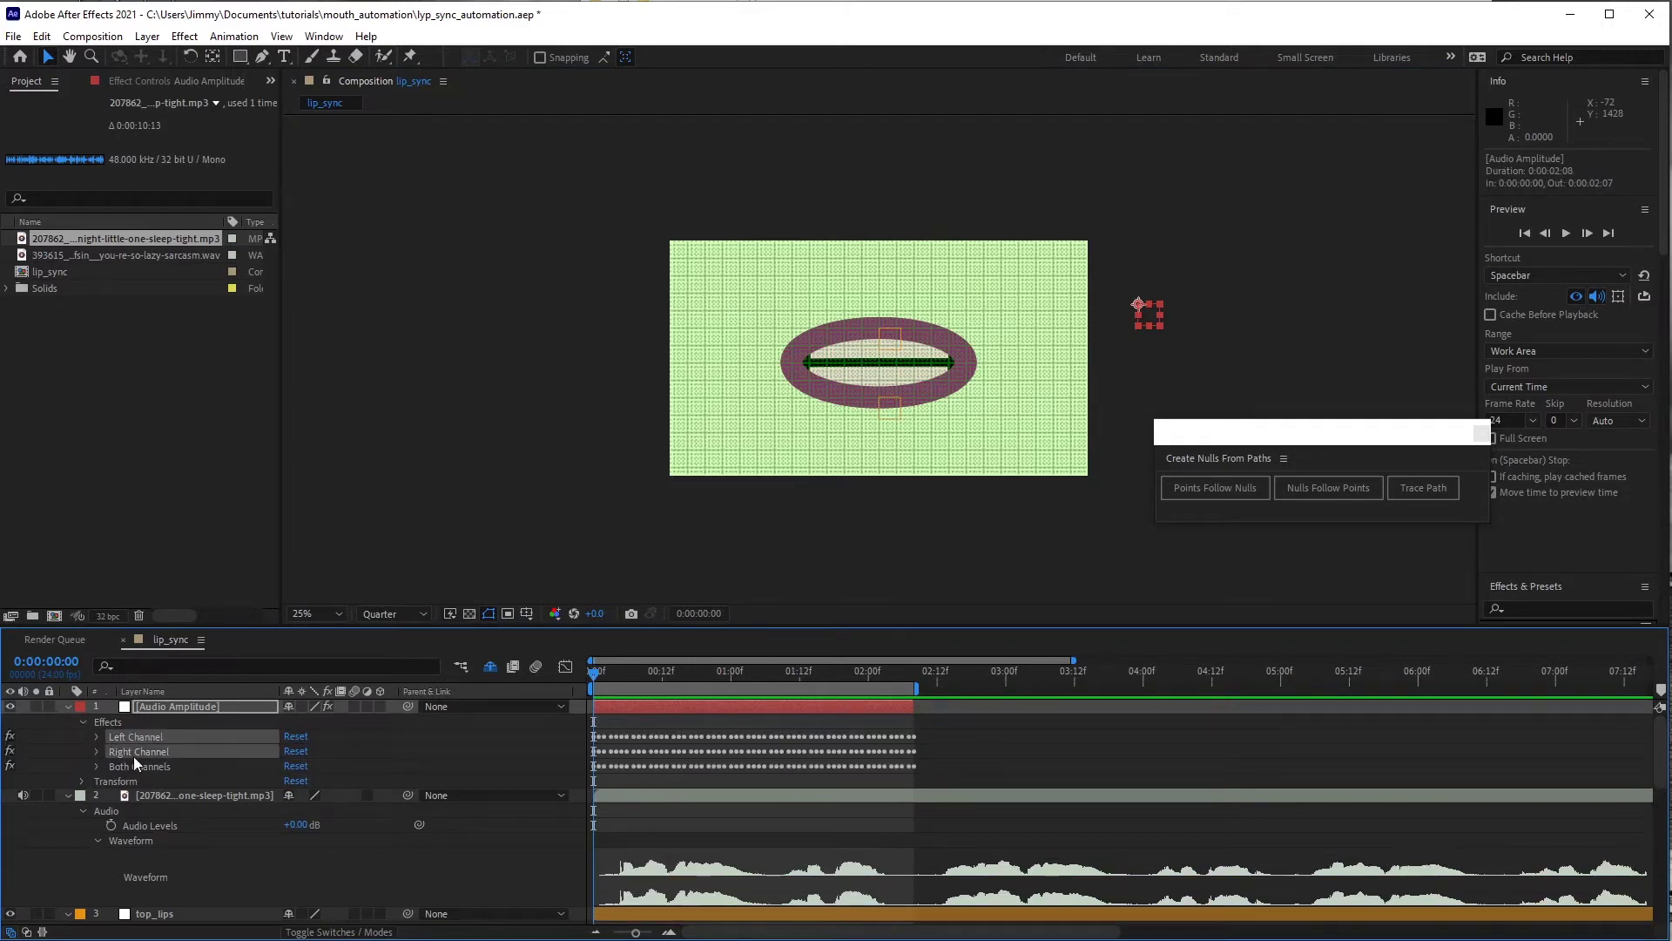
{"action": "key", "text": "Delete"}
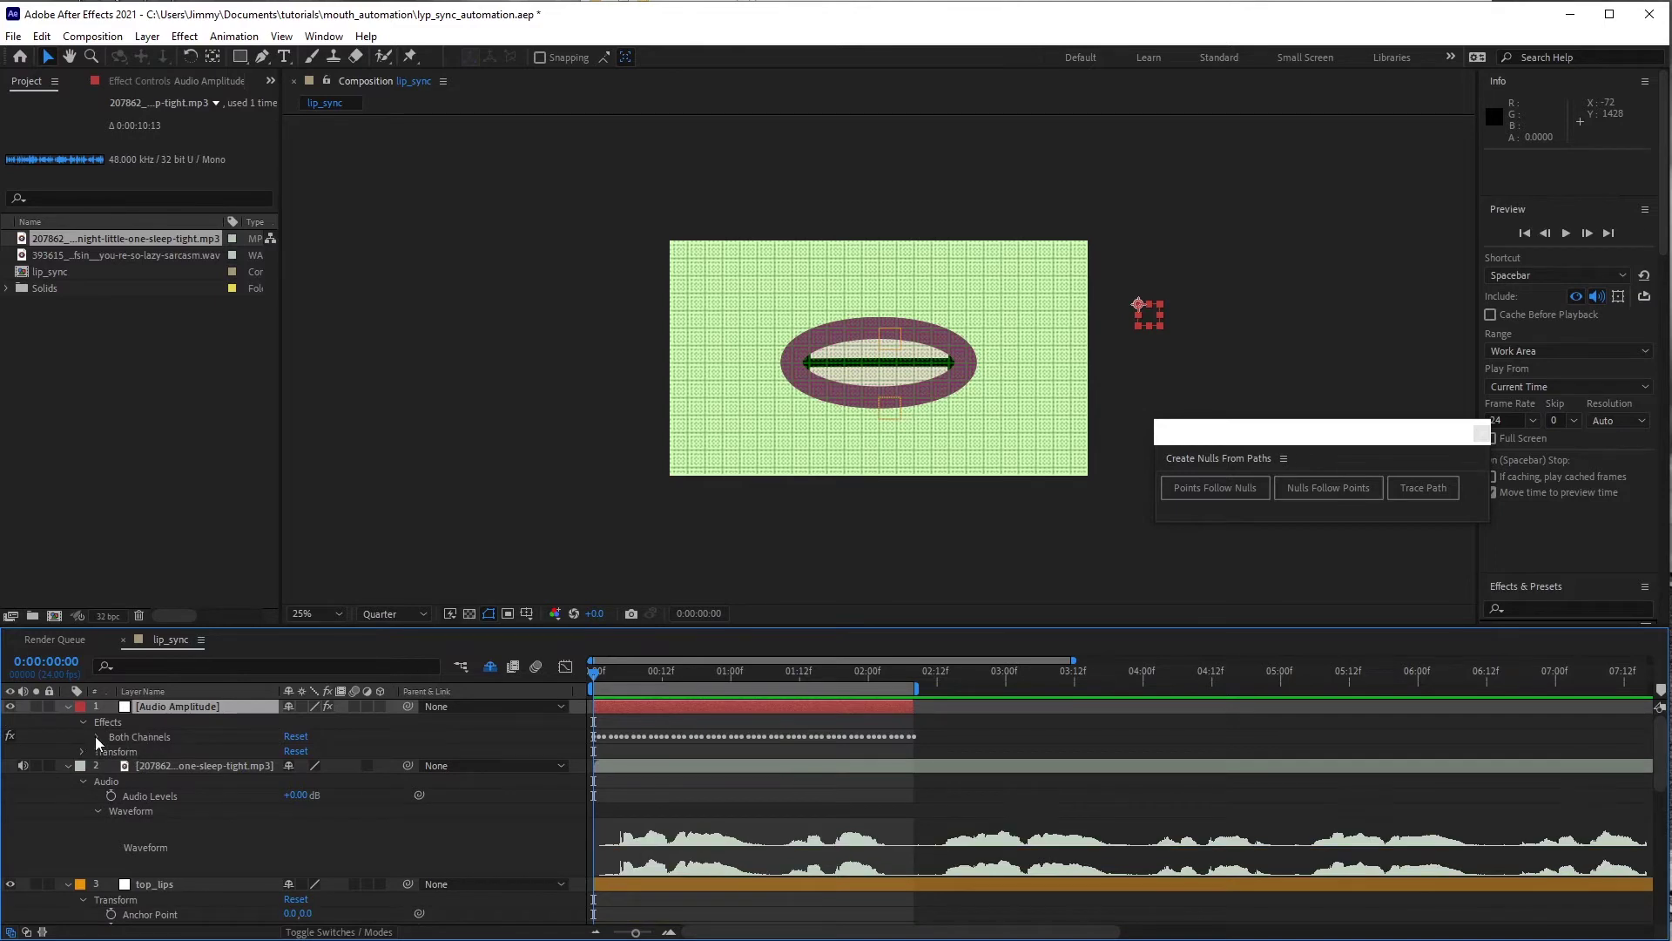
- Reveal the Both Channels Slider and rename the Audio Amplitude layer to lip_sync
{"action": "left_click", "coordinate": [96, 735]}
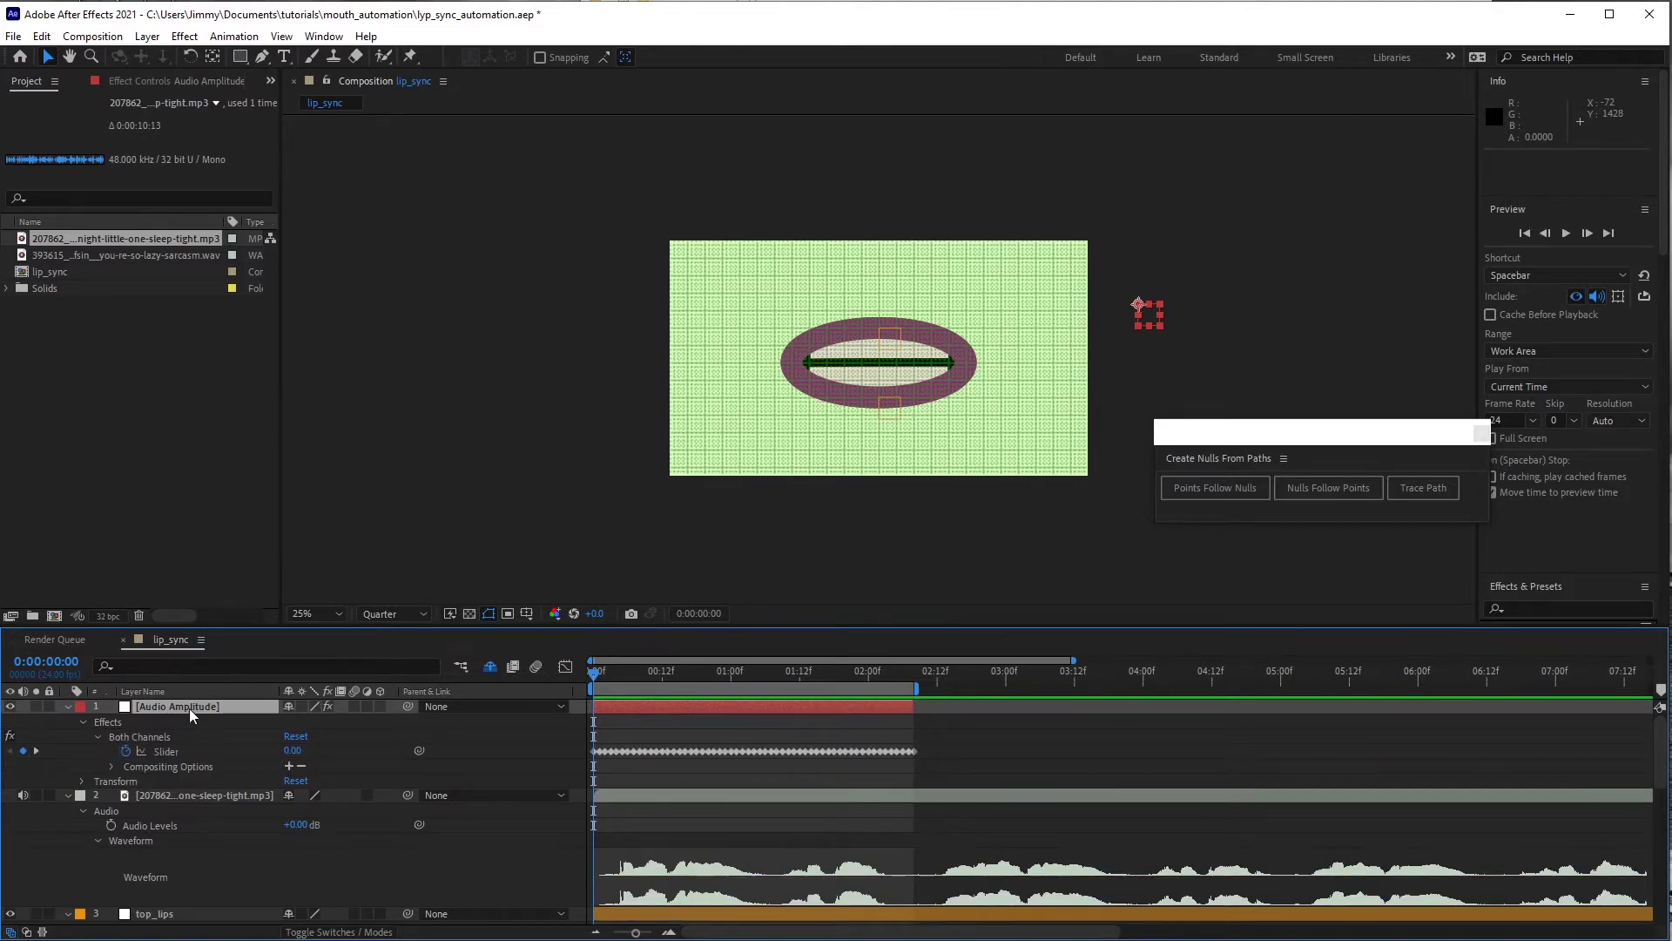
{"action": "left_click", "coordinate": [143, 710]}
{"action": "key", "text": "Return"}
{"action": "type", "text": "lyp"}
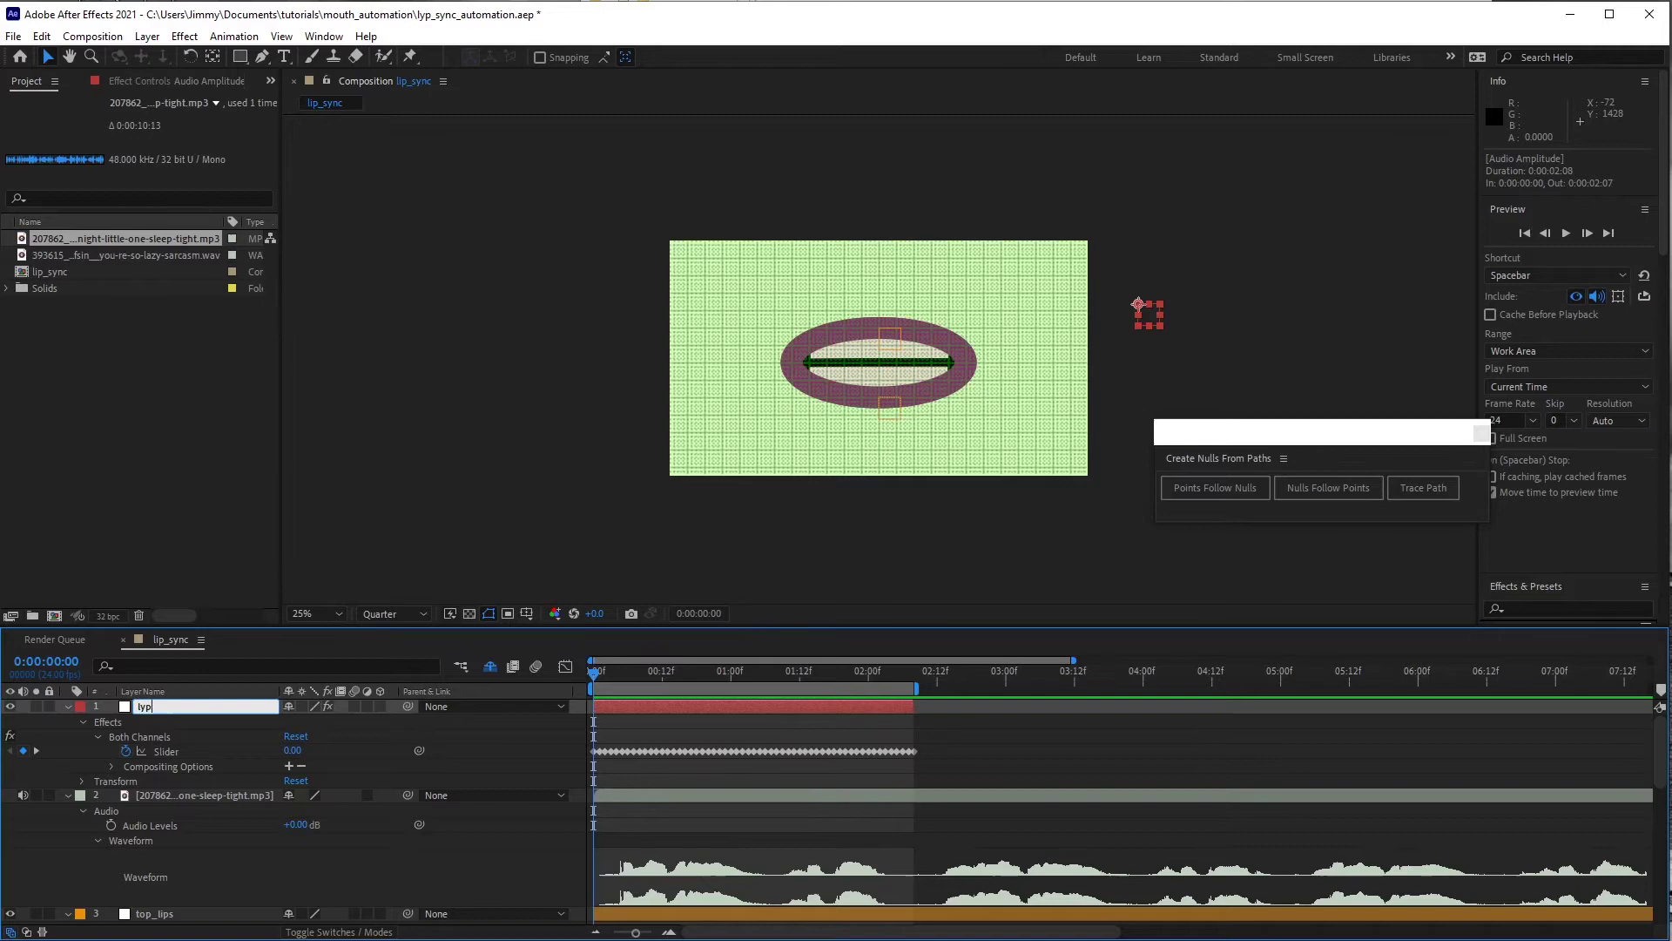
{"action": "type", "text": "_sync"}
{"action": "left_click", "coordinate": [144, 707]}
{"action": "key", "text": "BackSpace"}
{"action": "type", "text": "i"}
{"action": "left_click", "coordinate": [160, 736]}
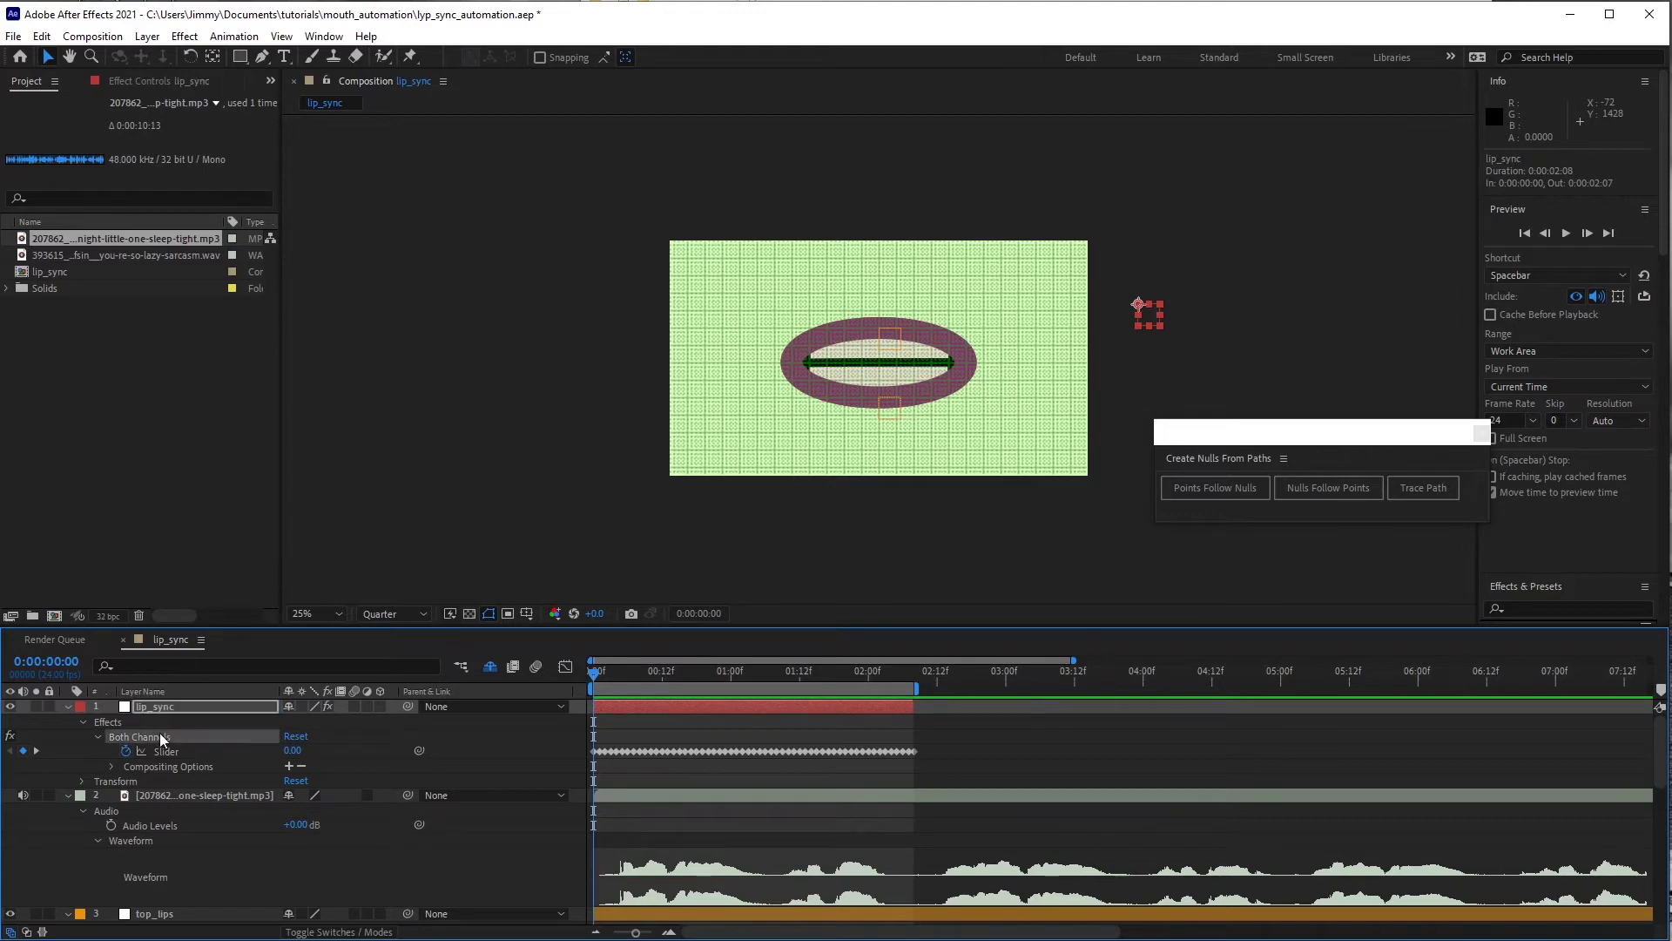
- Select the top_lips layer in the timeline
{"action": "left_click", "coordinate": [174, 792]}
{"action": "scroll", "coordinate": [183, 797], "scroll_direction": "down", "scroll_amount": 2}
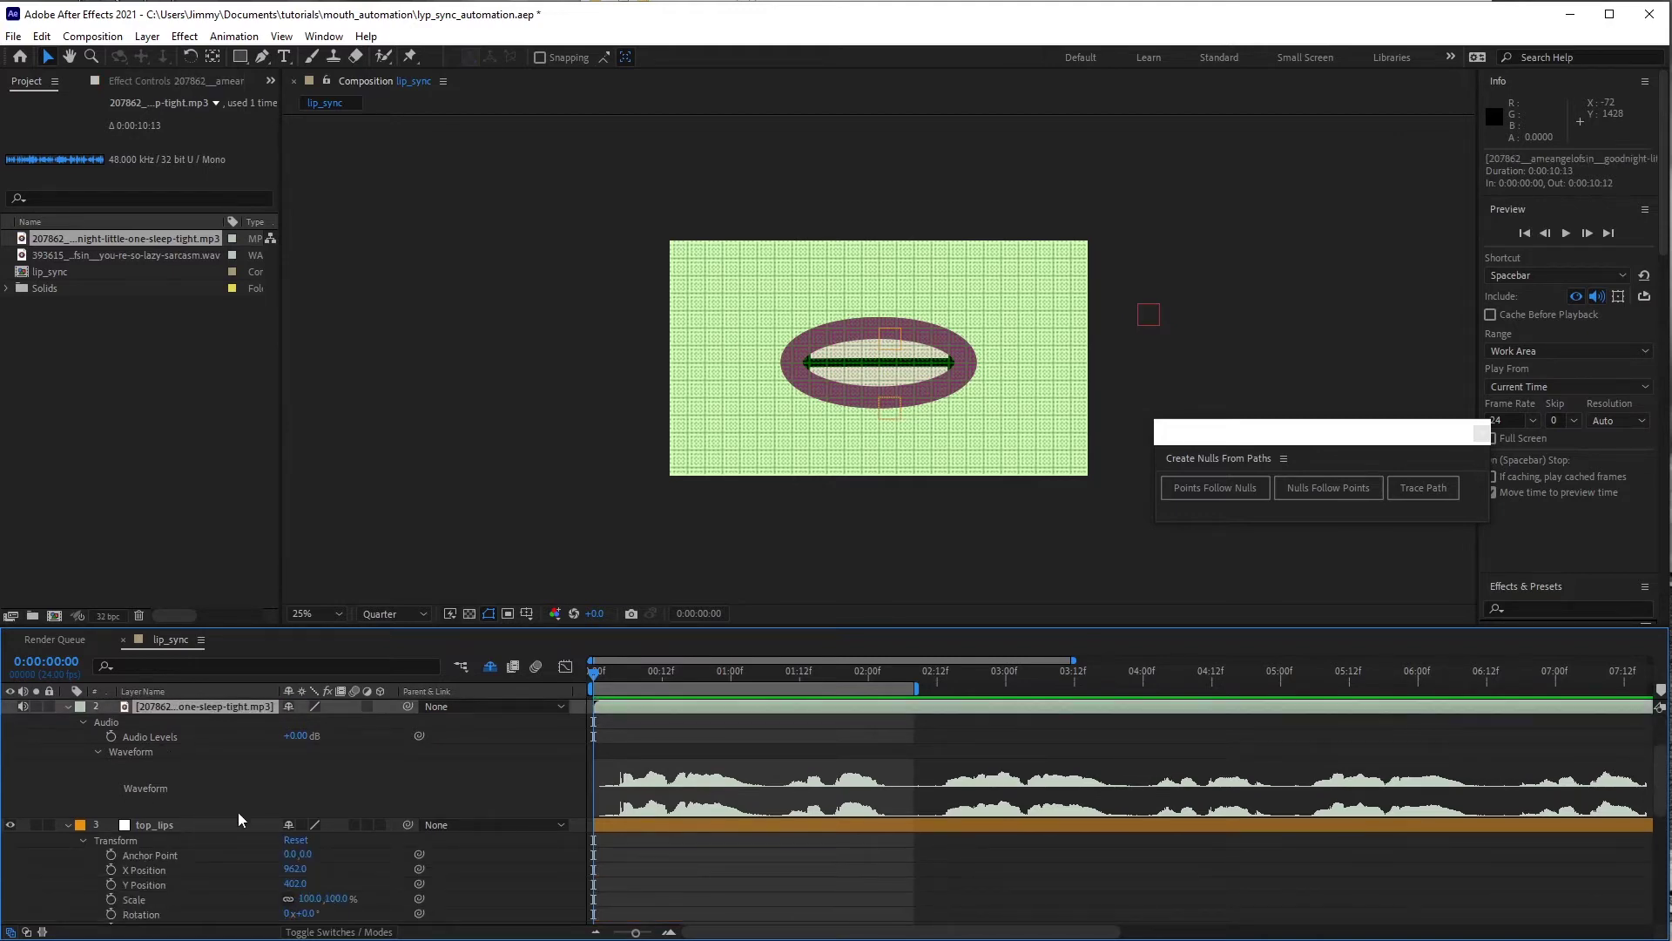
{"action": "scroll", "coordinate": [163, 827], "scroll_direction": "down", "scroll_amount": 1}
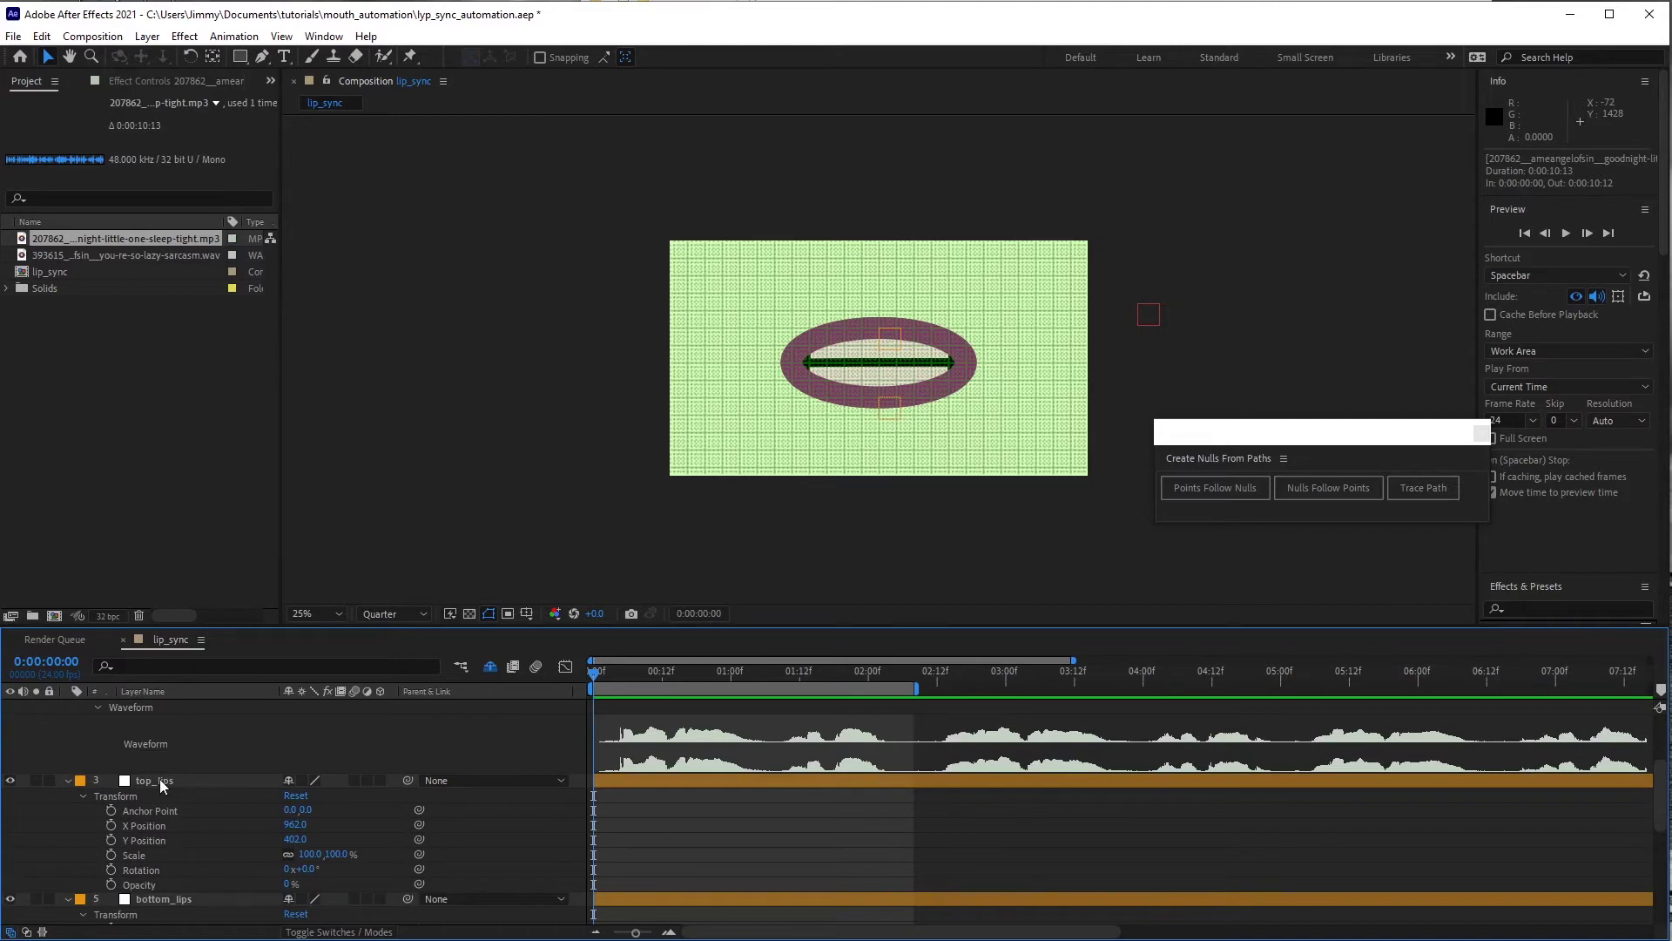
{"action": "left_click", "coordinate": [159, 779]}
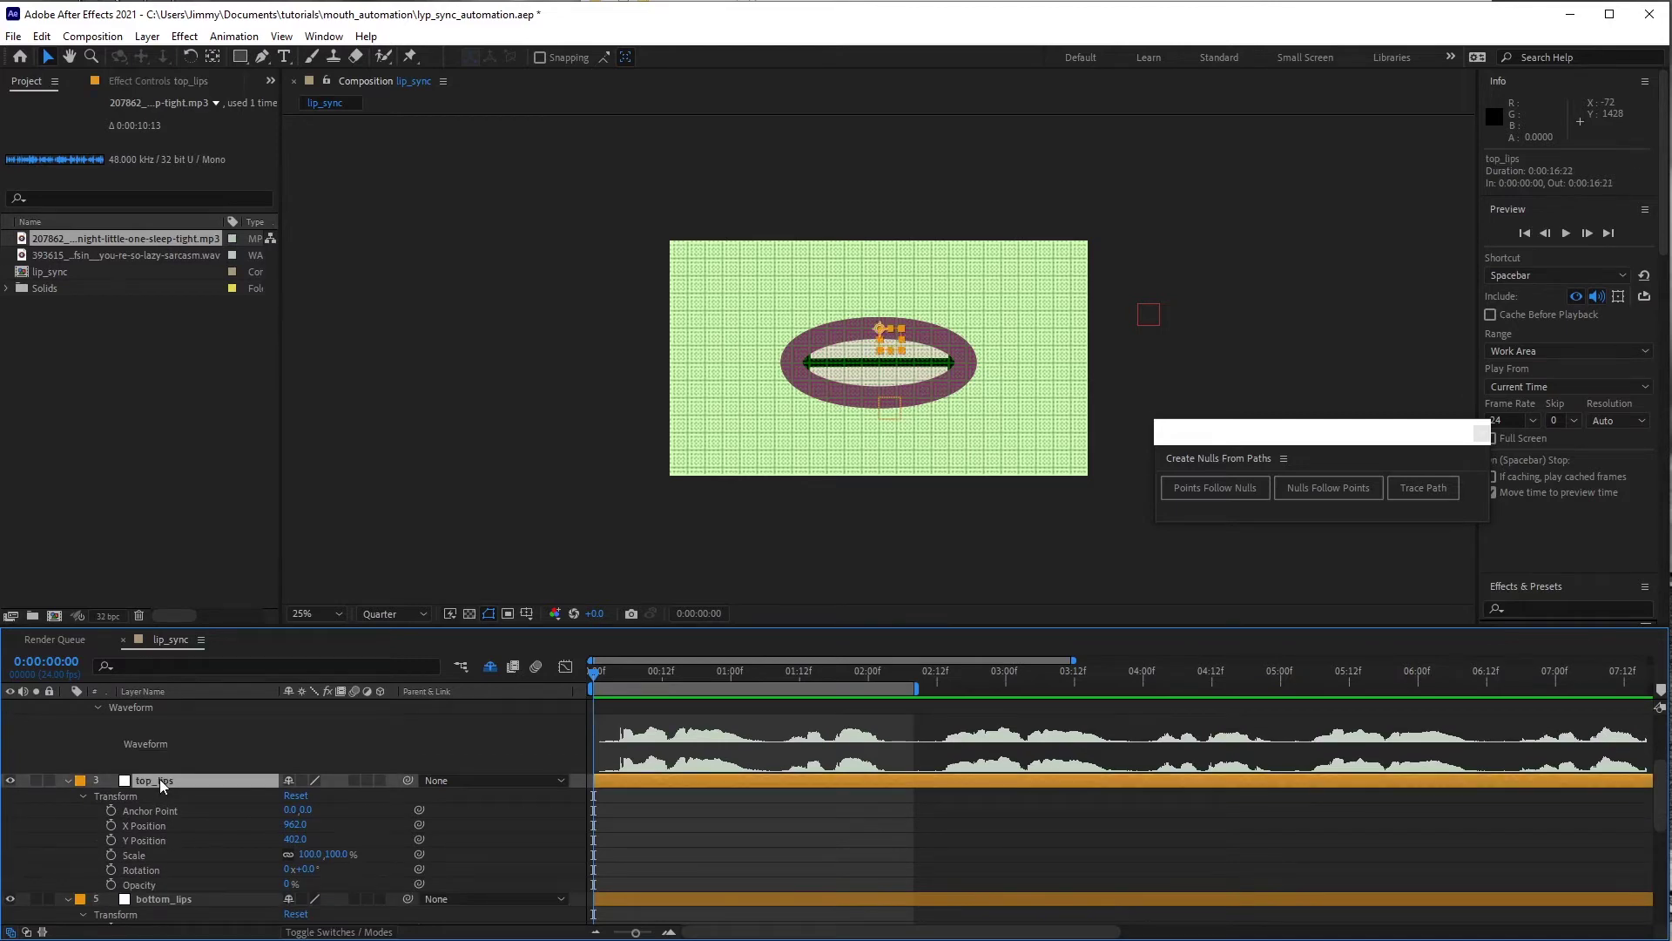
- Give top_lips' Y Position an expression subtracting the lip_sync Both Channels Slider value
{"action": "left_click", "coordinate": [165, 843]}
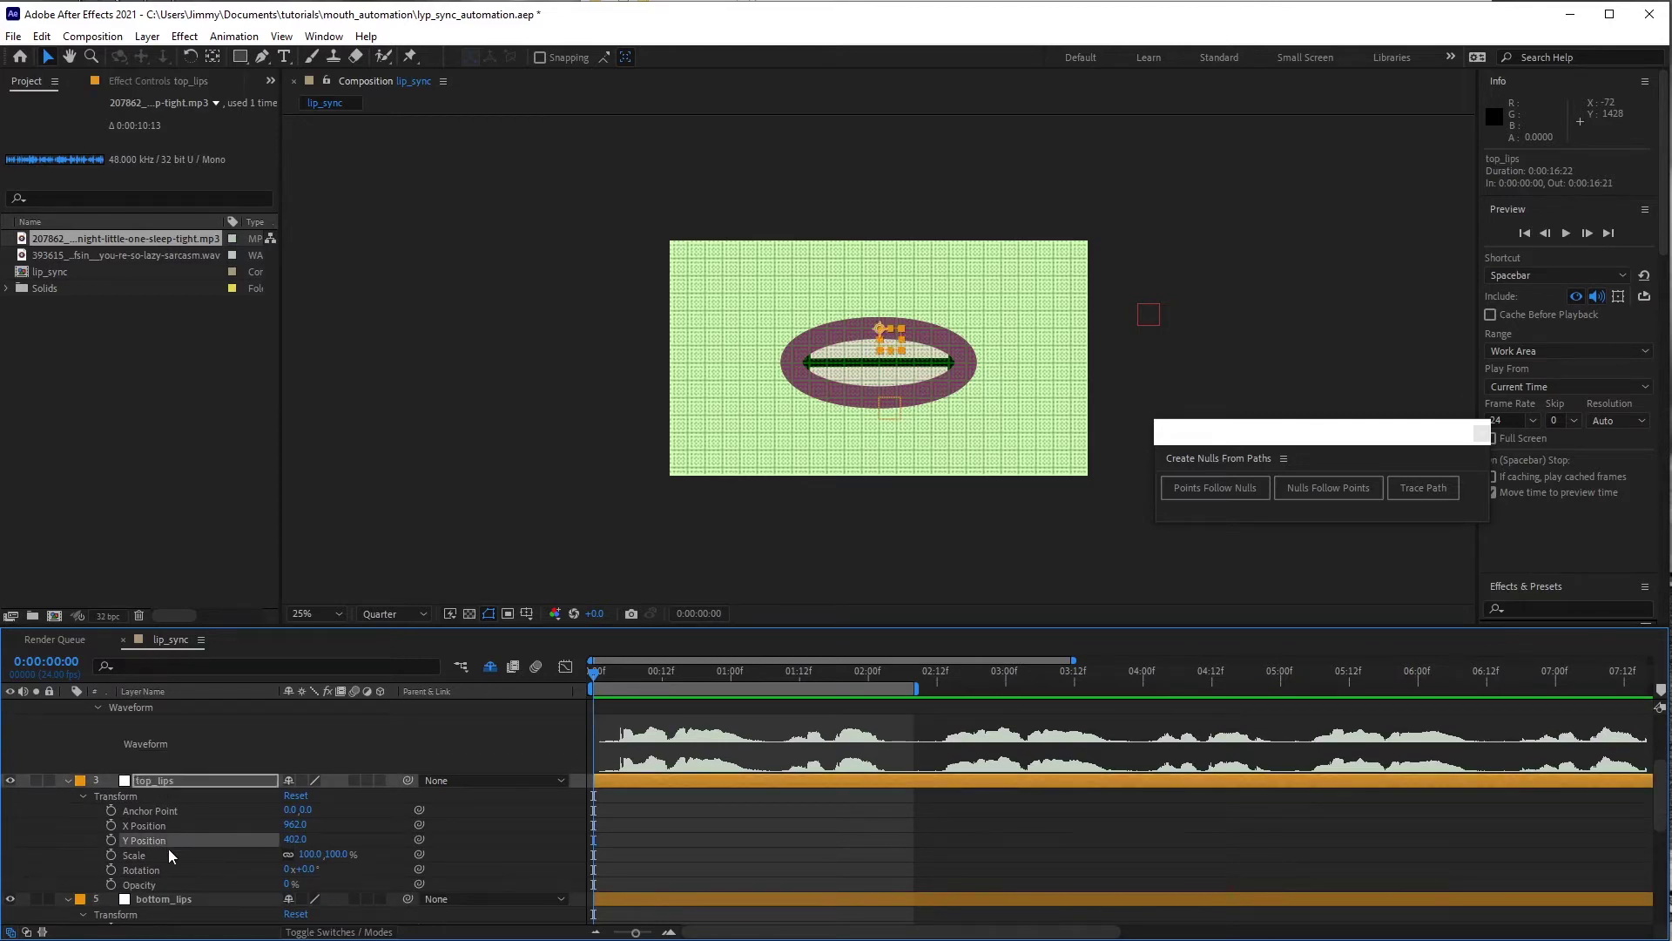
{"action": "left_click", "coordinate": [110, 840], "text": "alt"}
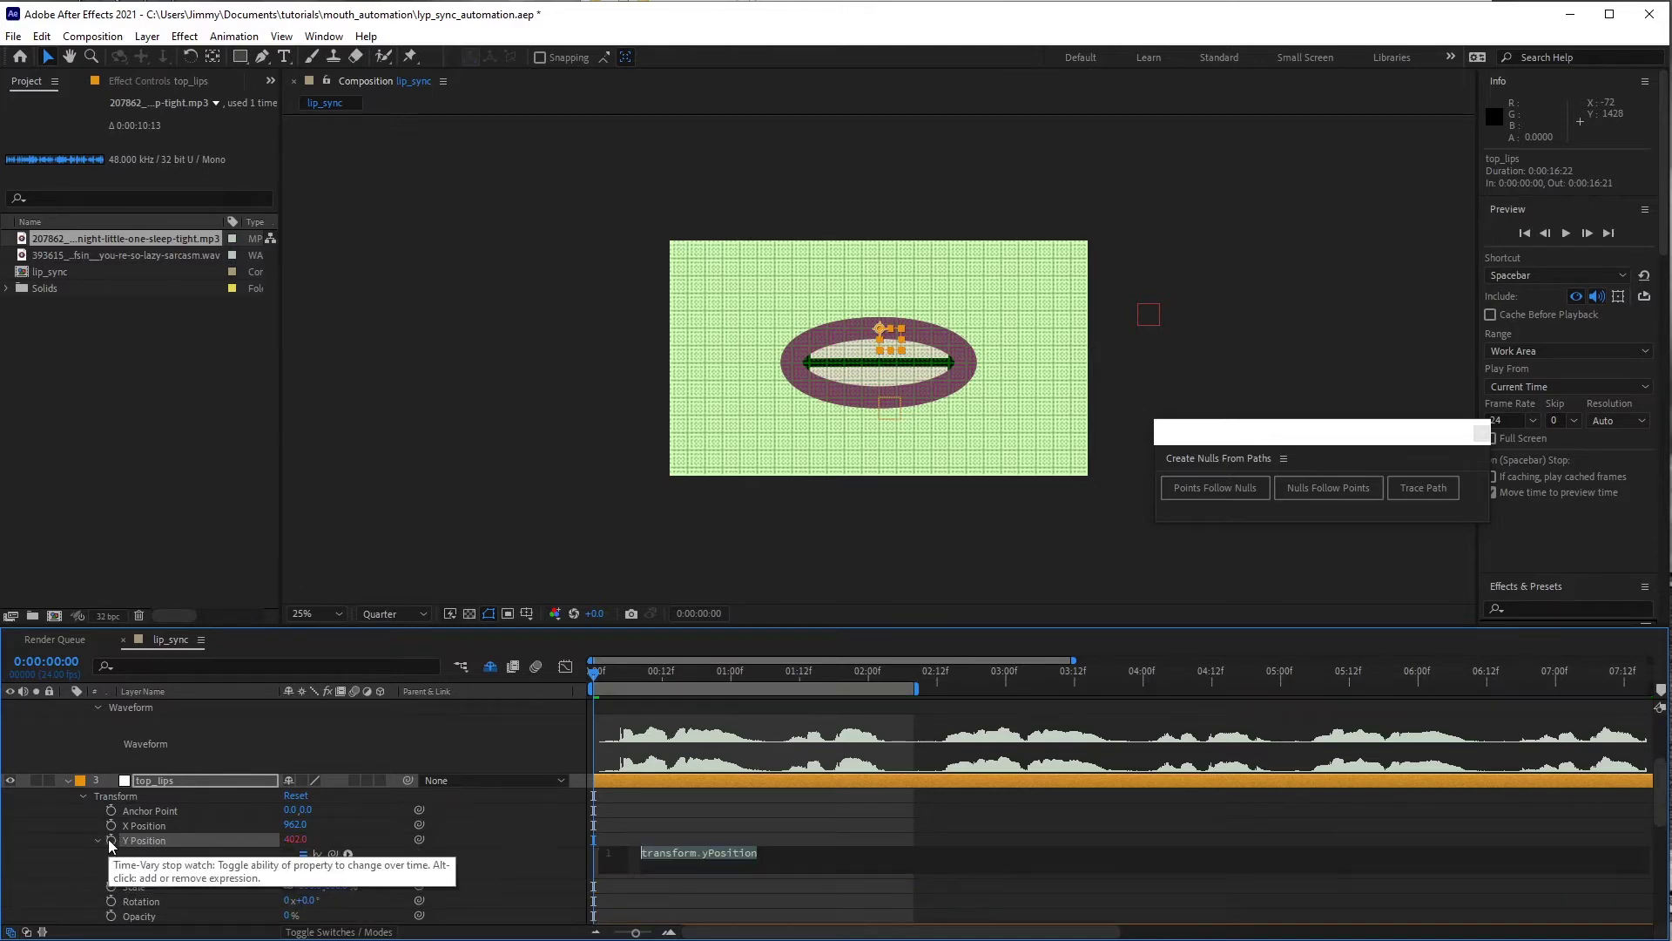
{"action": "left_click", "coordinate": [827, 862]}
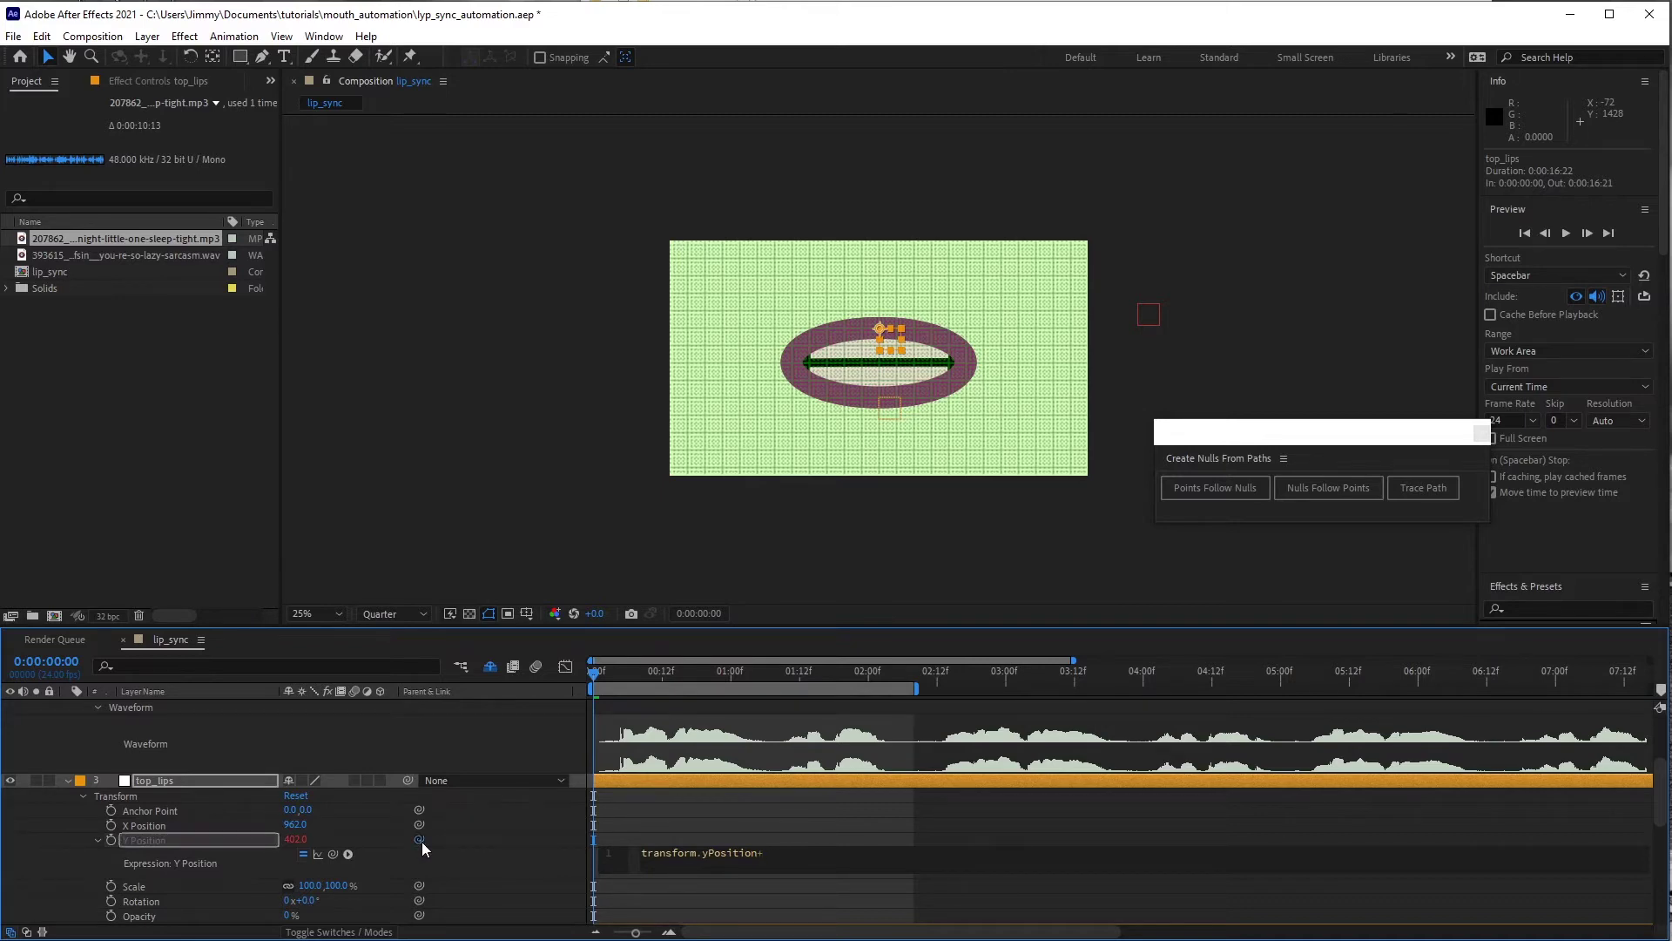
{"action": "left_click_drag", "start_coordinate": [422, 842], "coordinate": [181, 749]}
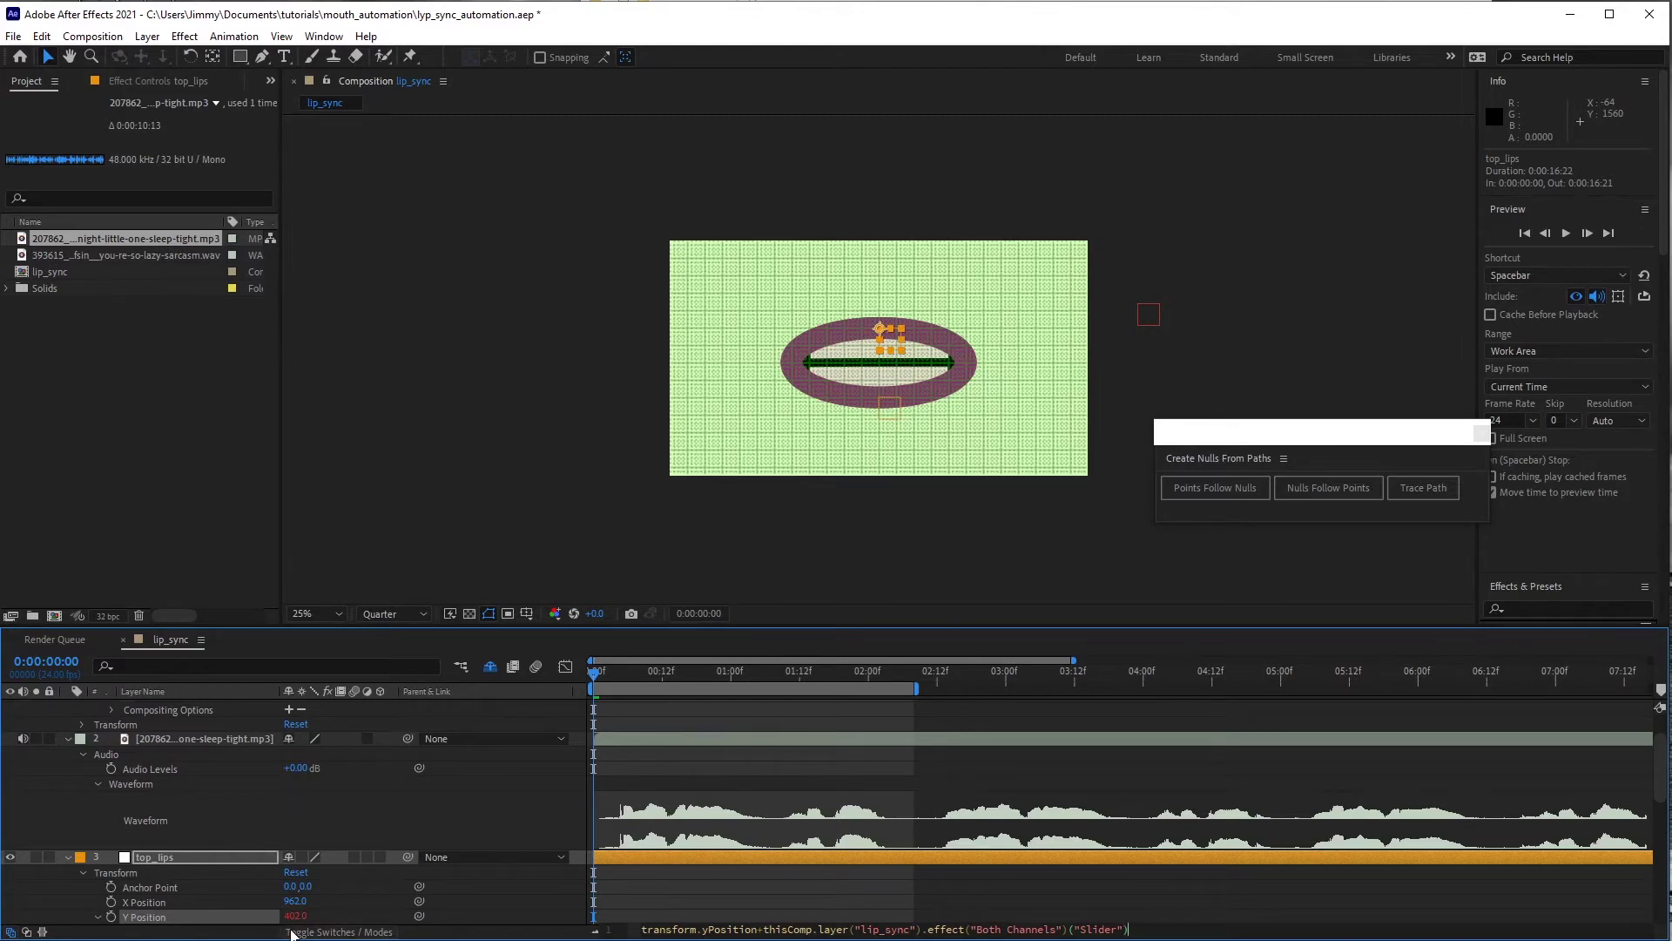
{"action": "left_click", "coordinate": [707, 894]}
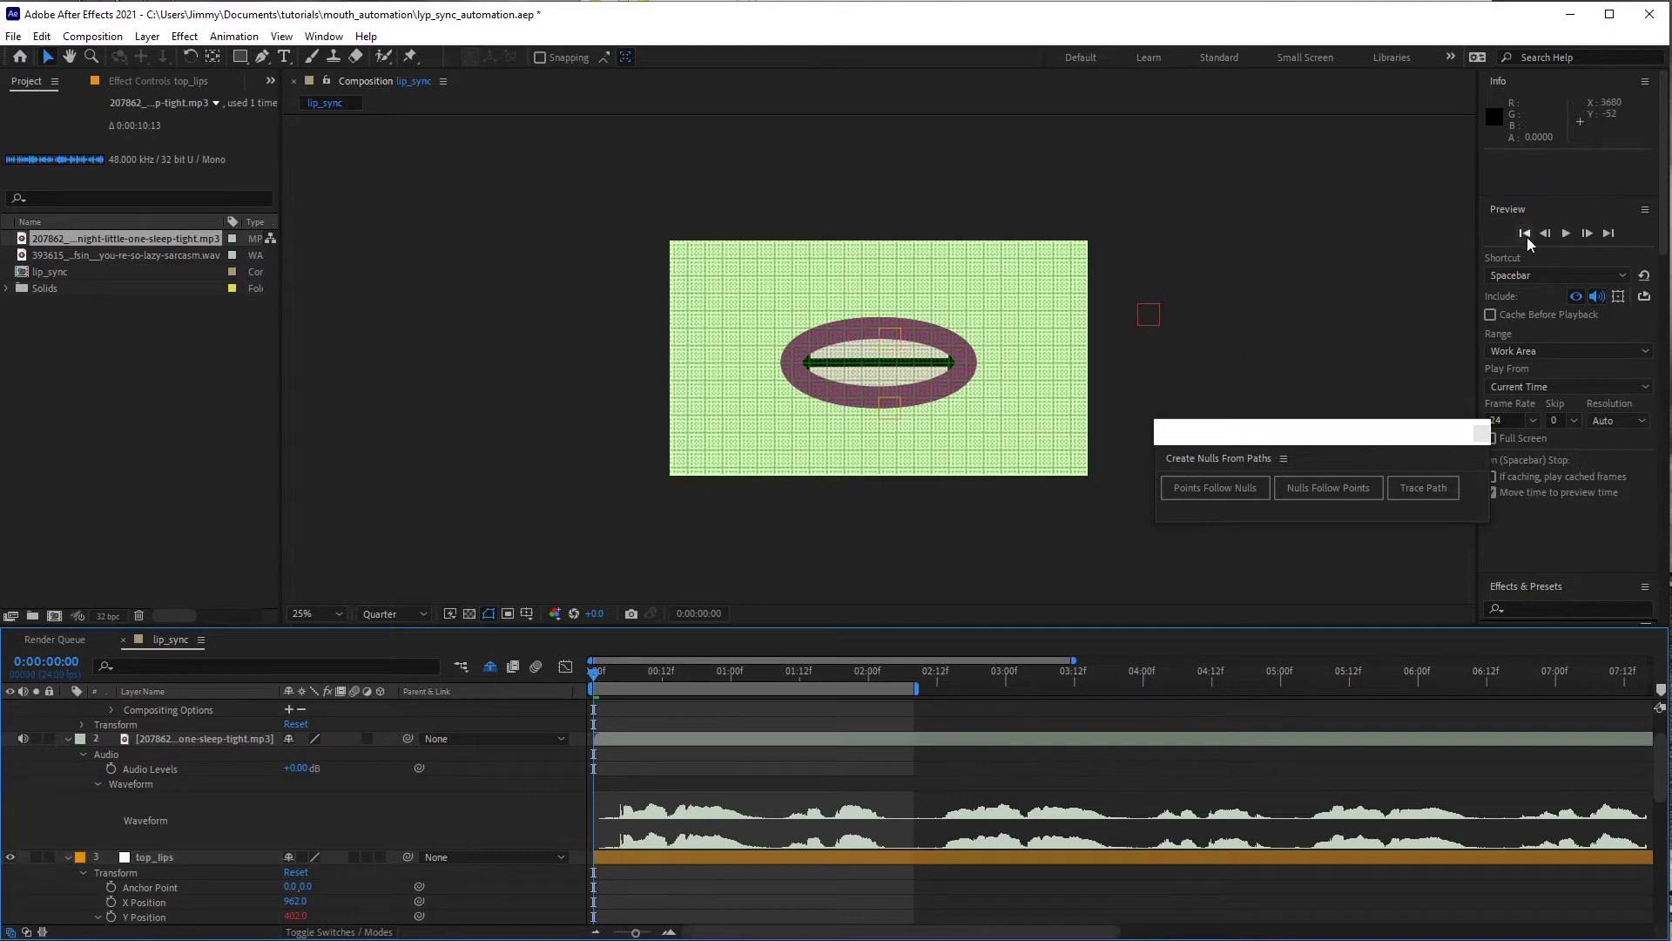
{"action": "left_click", "coordinate": [1564, 235]}
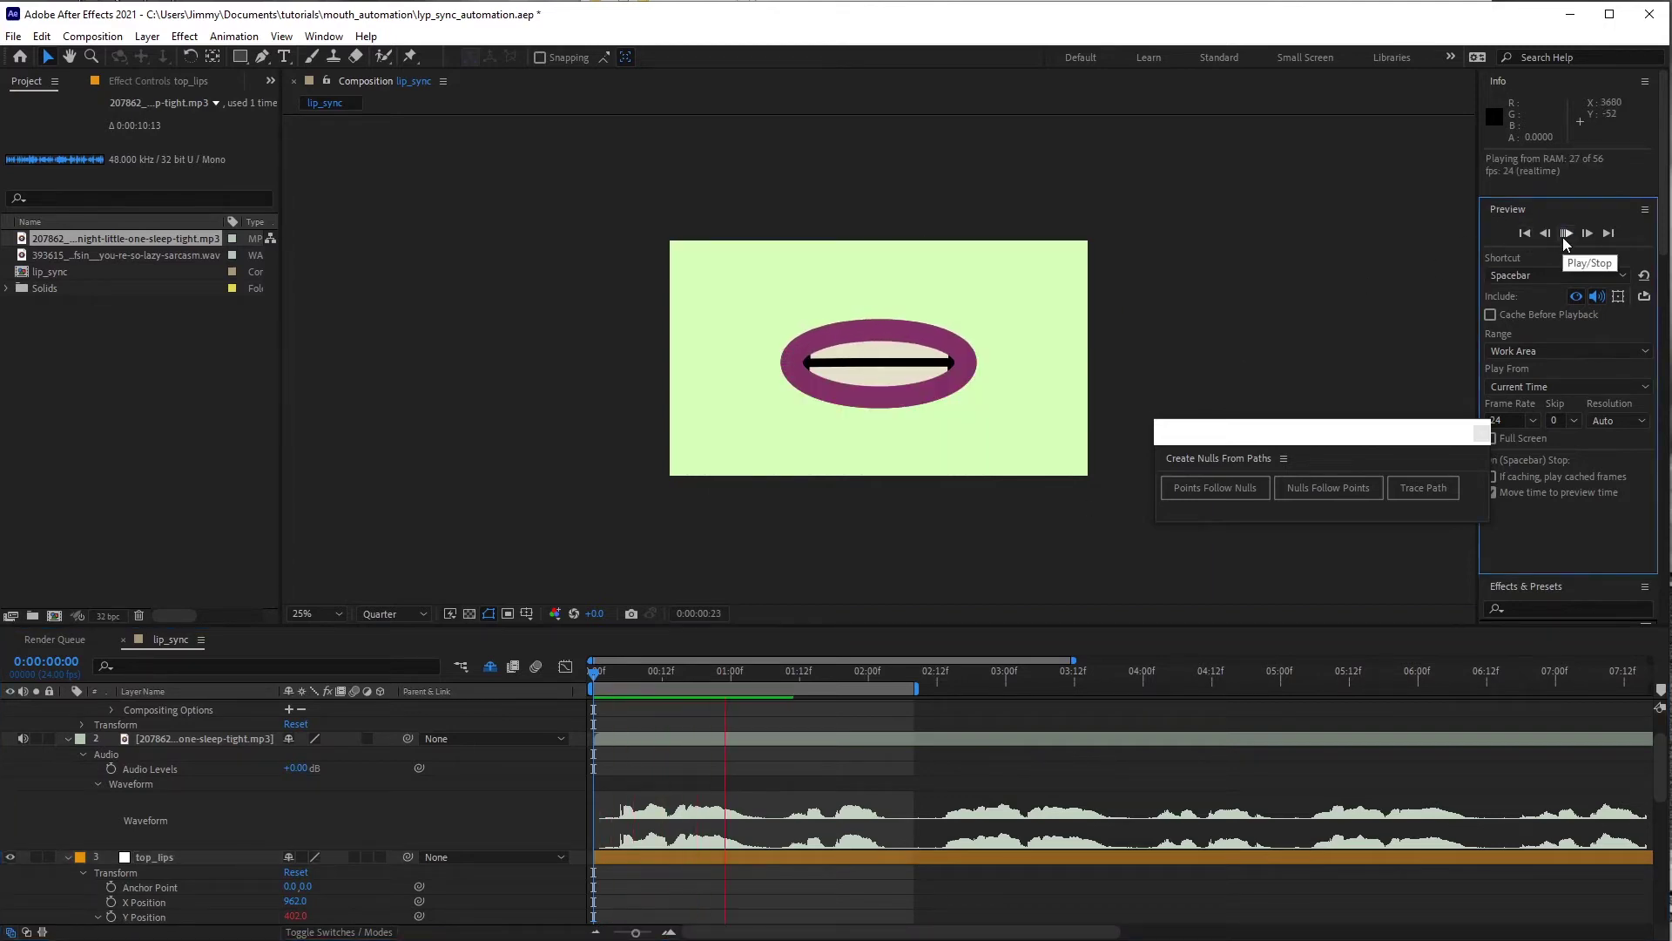
{"action": "left_click", "coordinate": [1565, 233]}
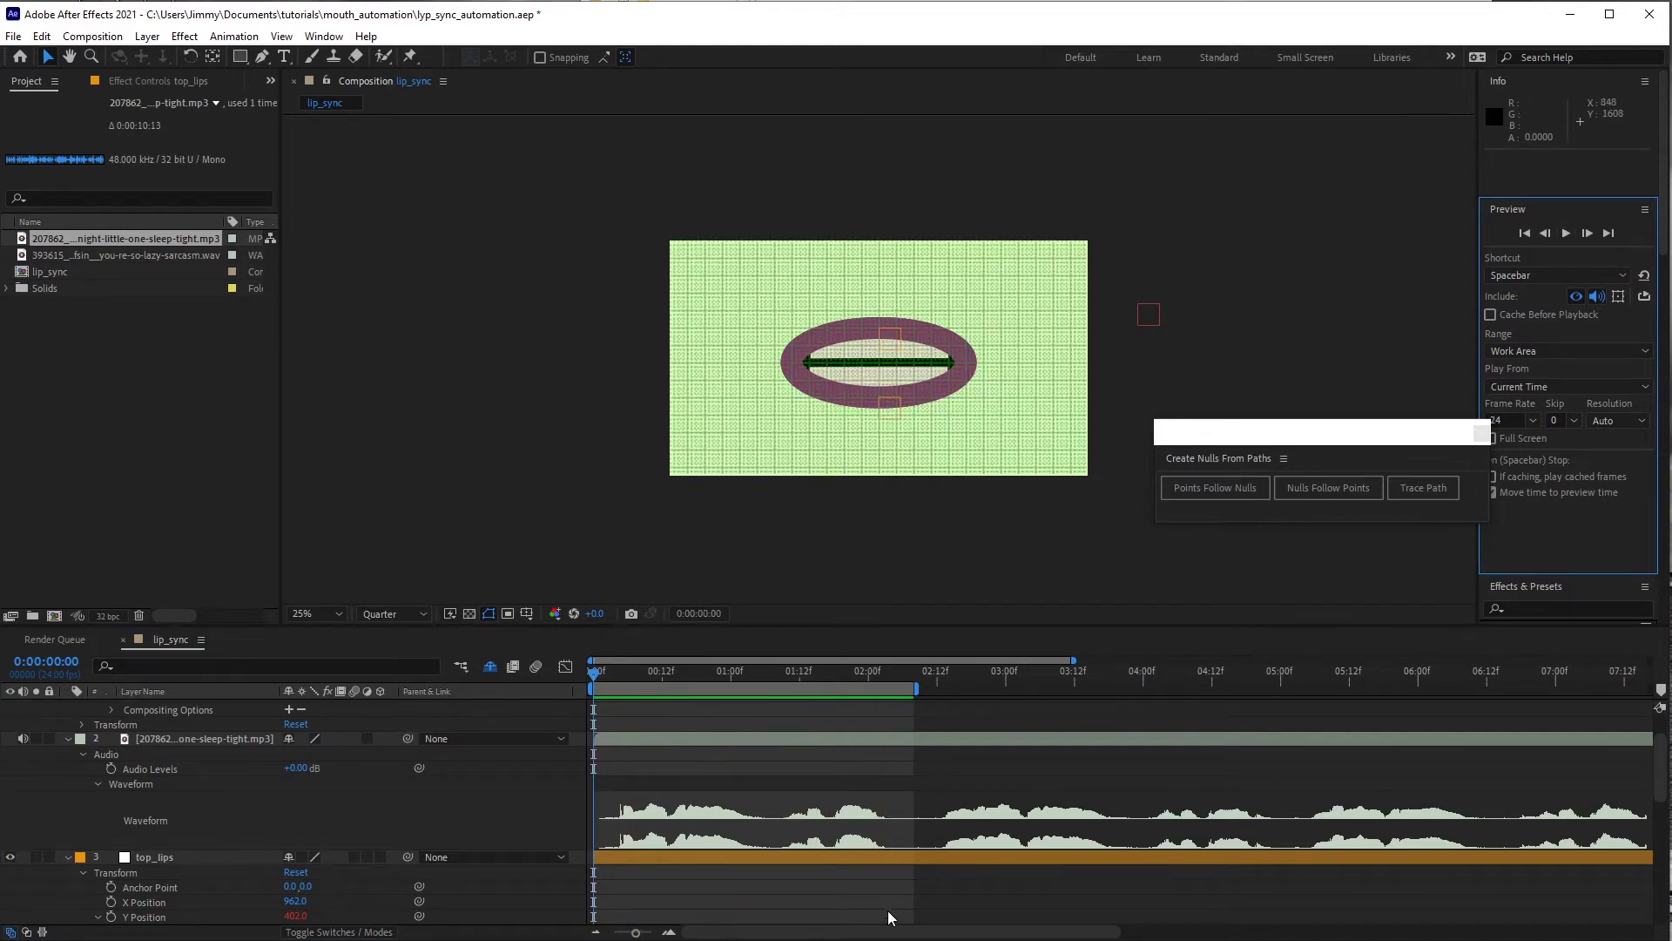
{"action": "scroll", "coordinate": [886, 911], "scroll_direction": "down", "scroll_amount": 1}
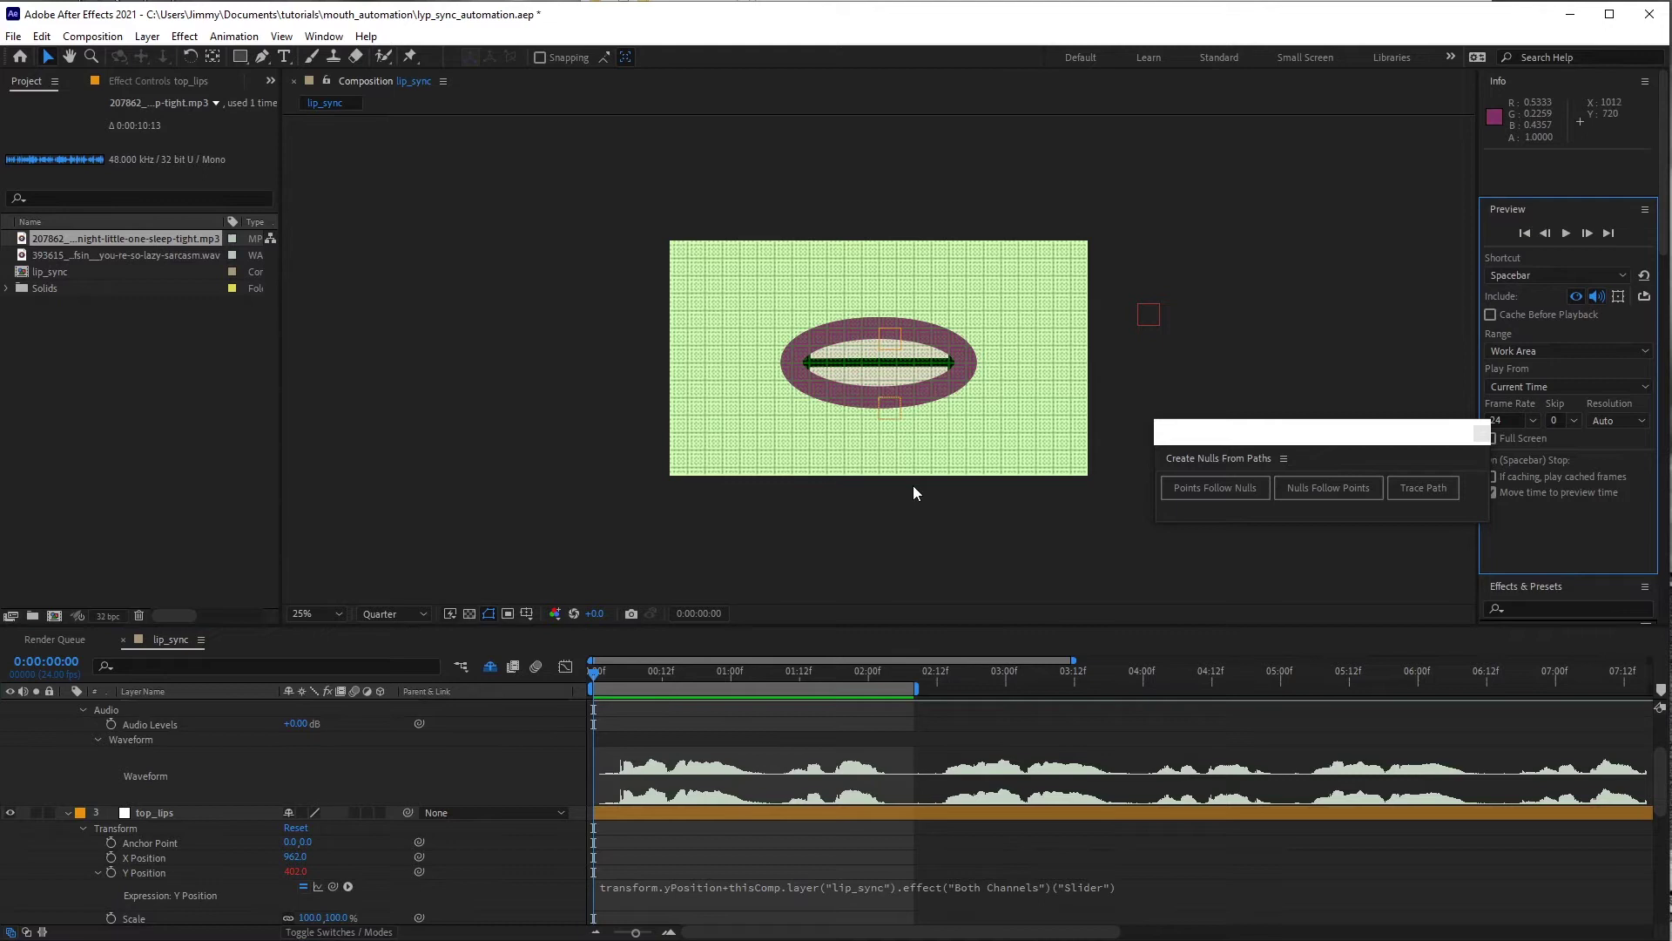
- Append *-5 to the Slider term in top_lips' Y Position expression
{"action": "left_click", "coordinate": [1123, 887]}
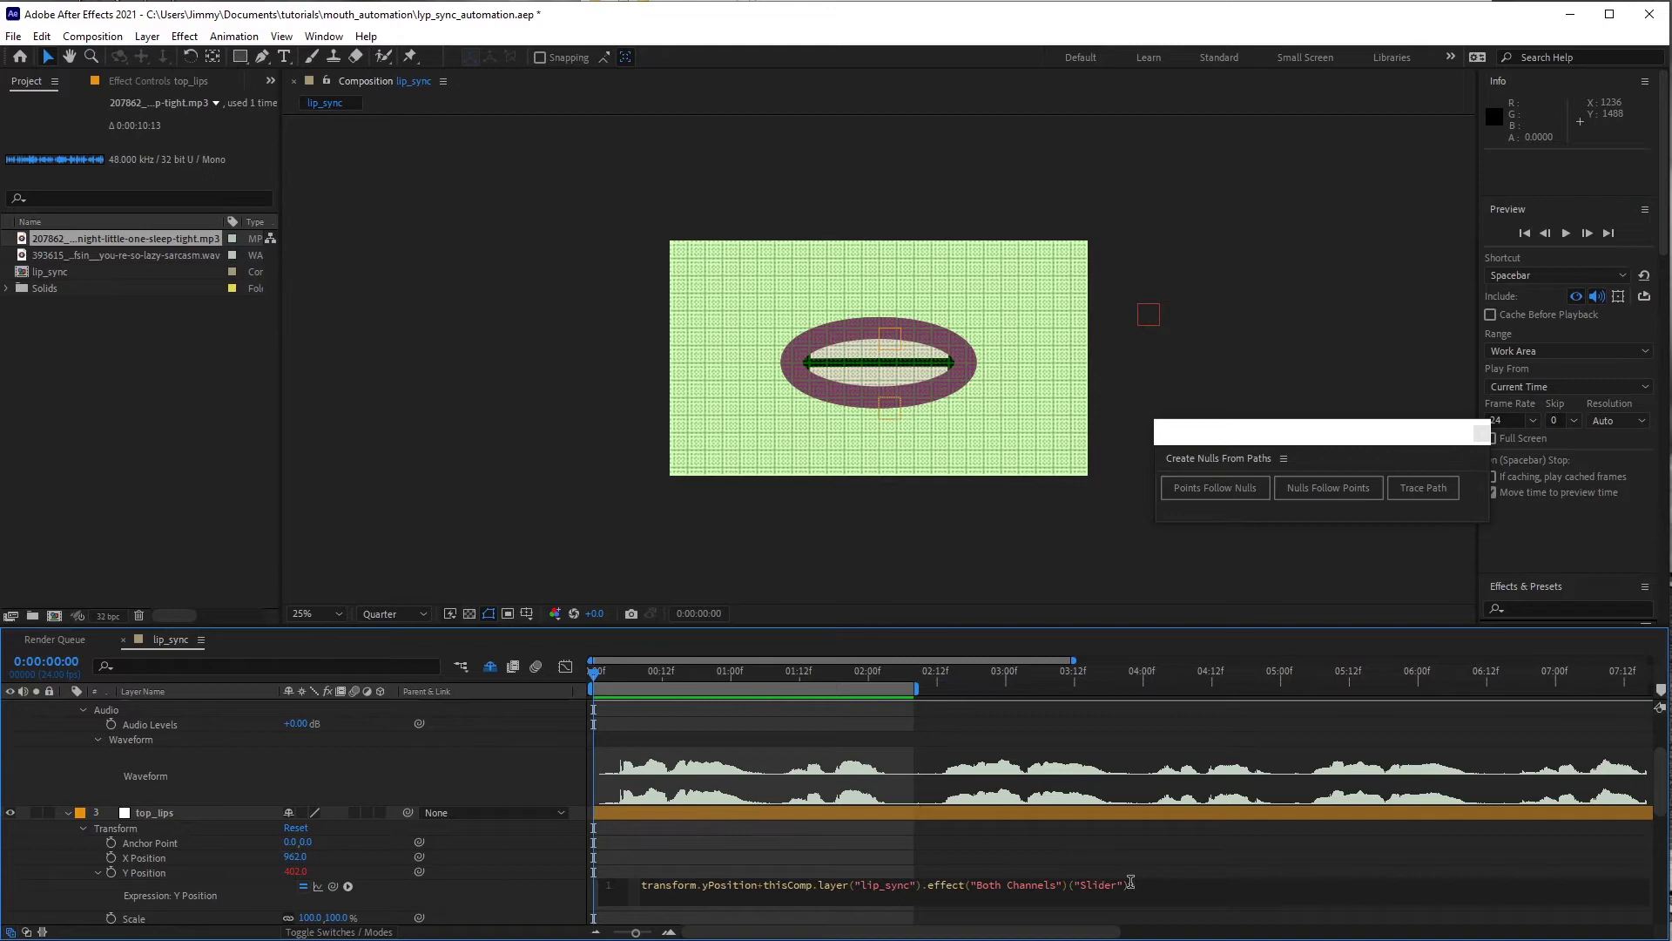
{"action": "type", "text": "*-5"}
{"action": "left_click", "coordinate": [1147, 859]}
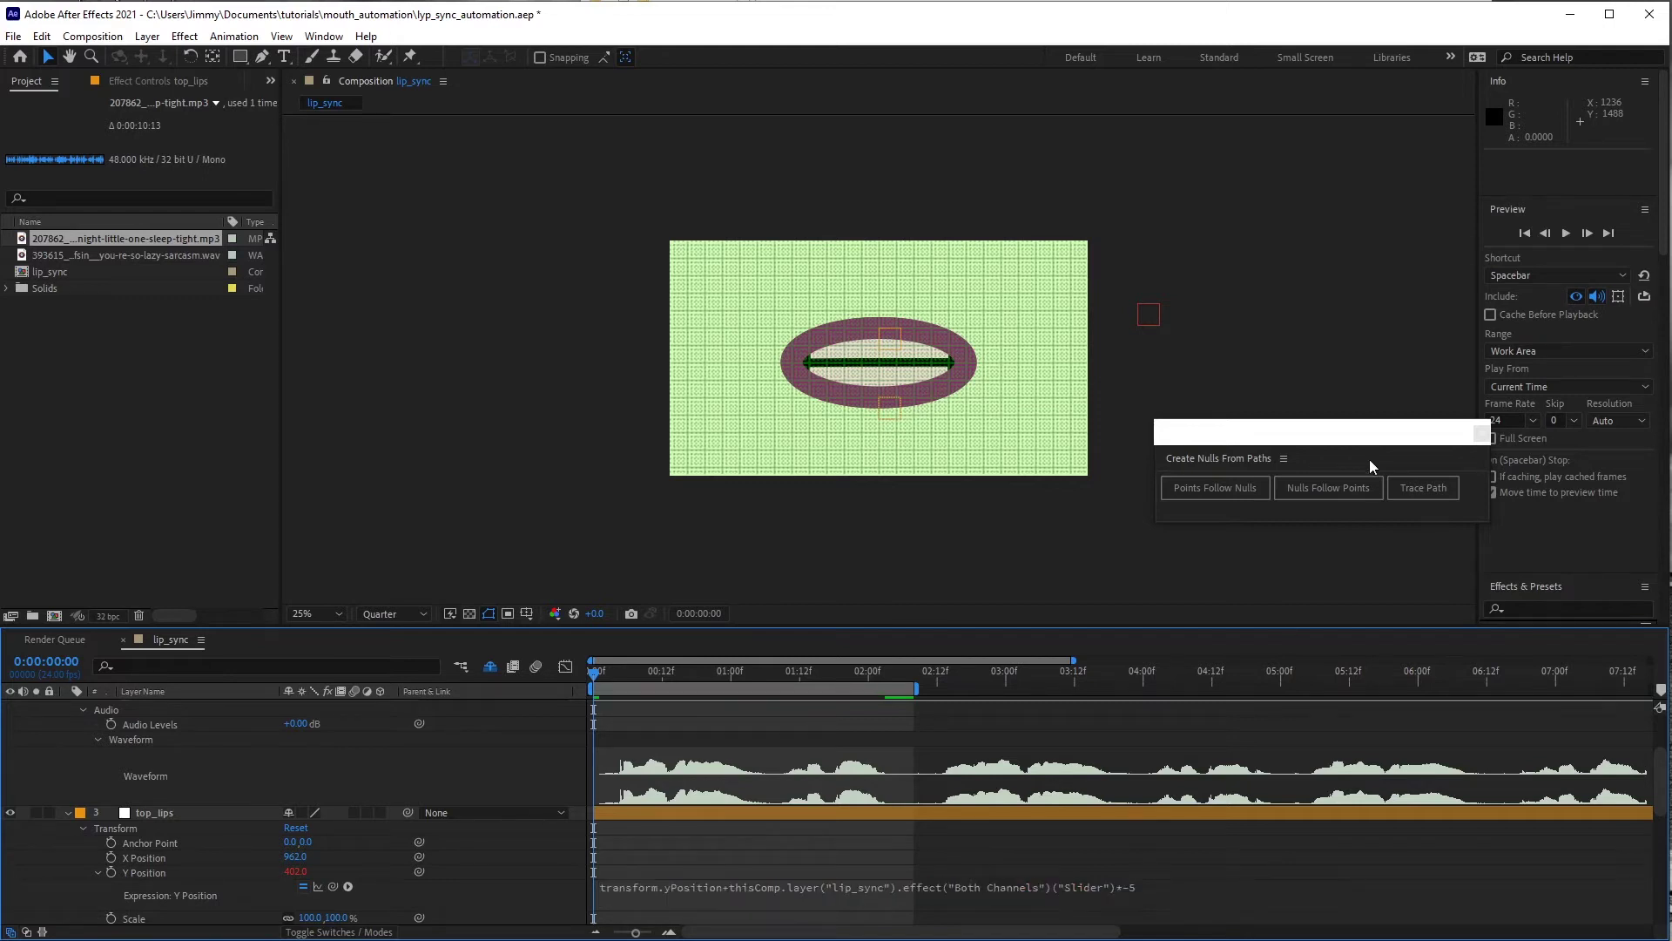
- Preview the lip animation, then select top_lips in the composition
{"action": "left_click", "coordinate": [1524, 234]}
{"action": "left_click", "coordinate": [1565, 233]}
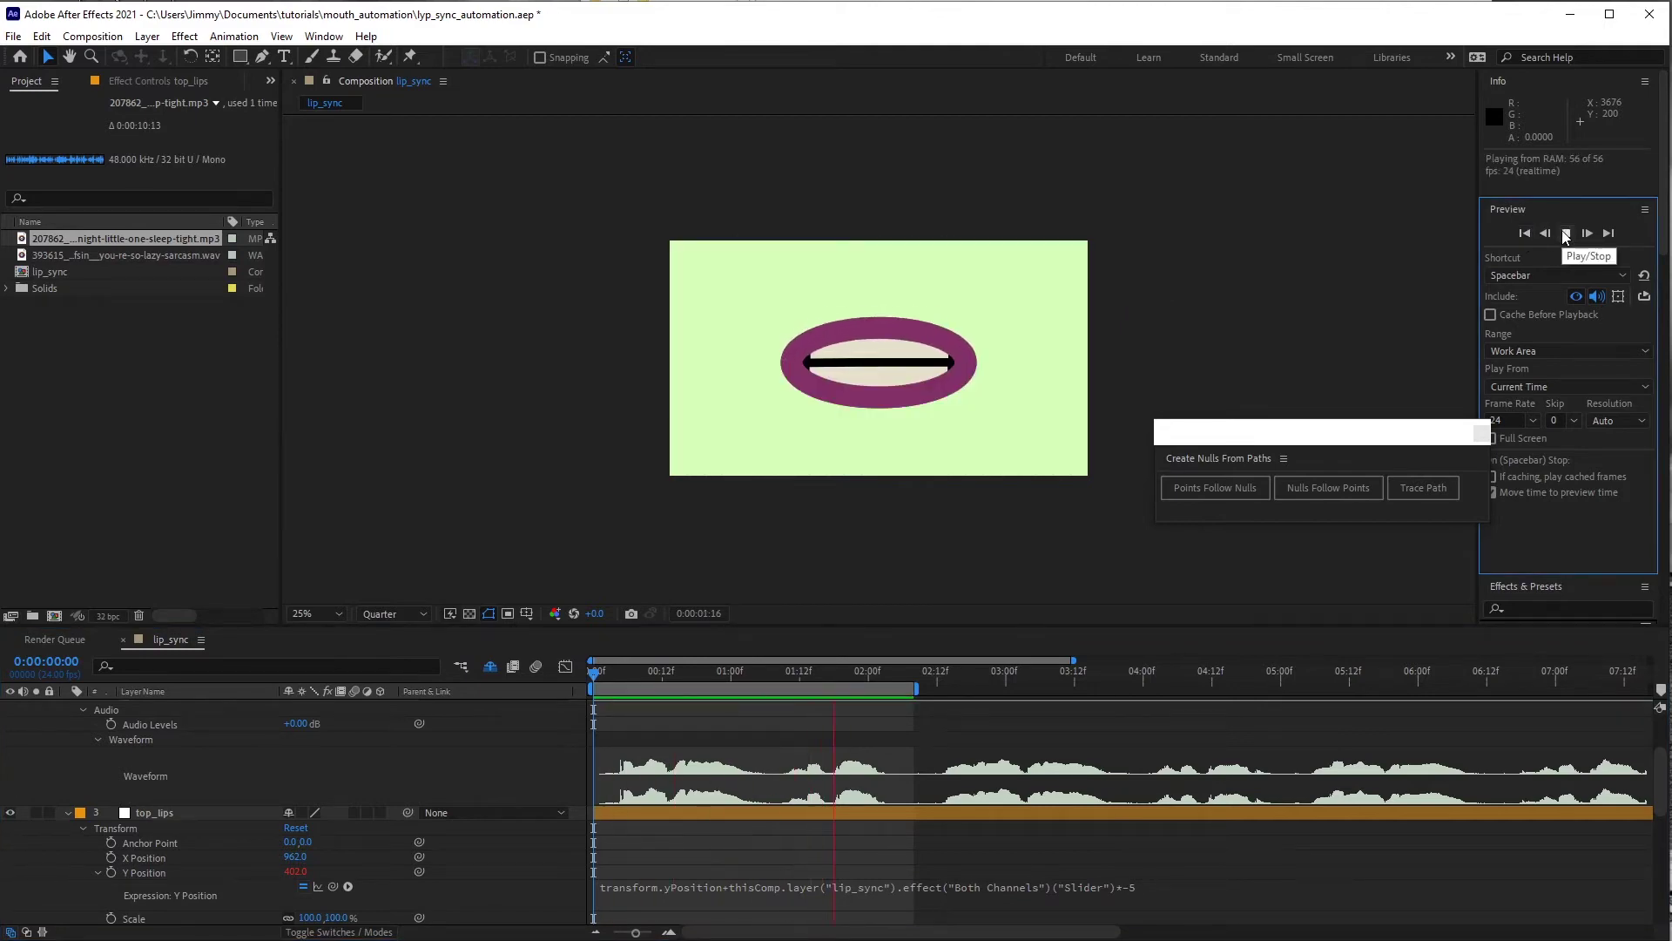
{"action": "key", "text": "space"}
{"action": "left_click", "coordinate": [1148, 887]}
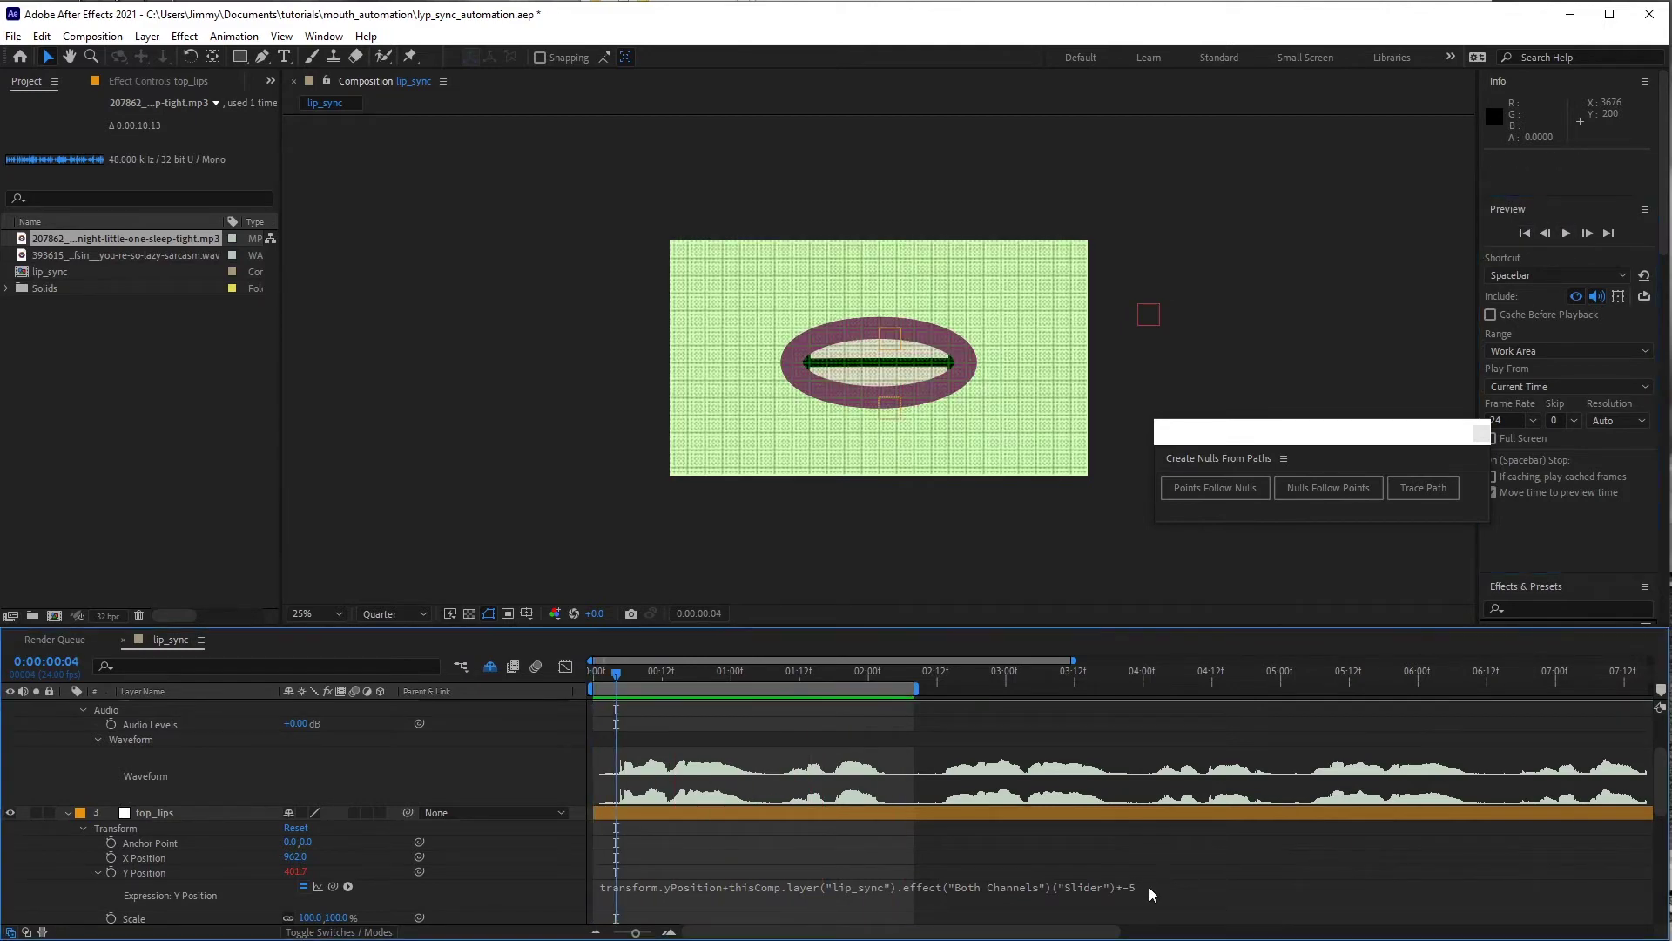
{"action": "left_click", "coordinate": [895, 347]}
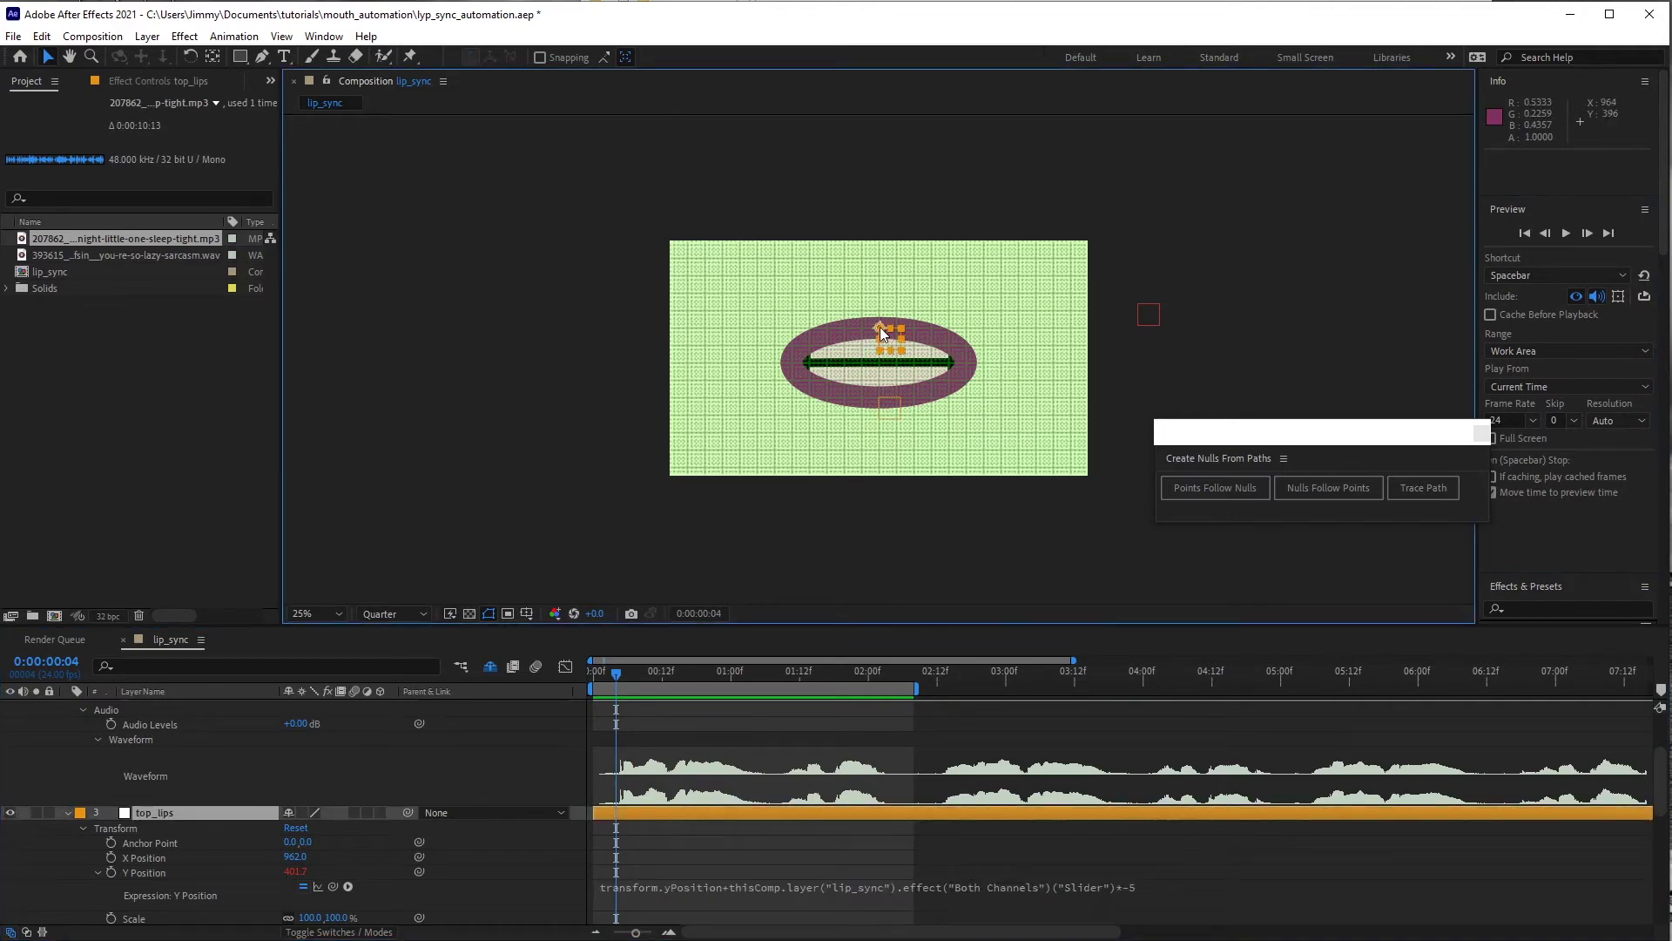
- Try nudging the top lip, preview it, and undo the last move
{"action": "scroll", "coordinate": [882, 334], "scroll_direction": "up", "scroll_amount": 2}
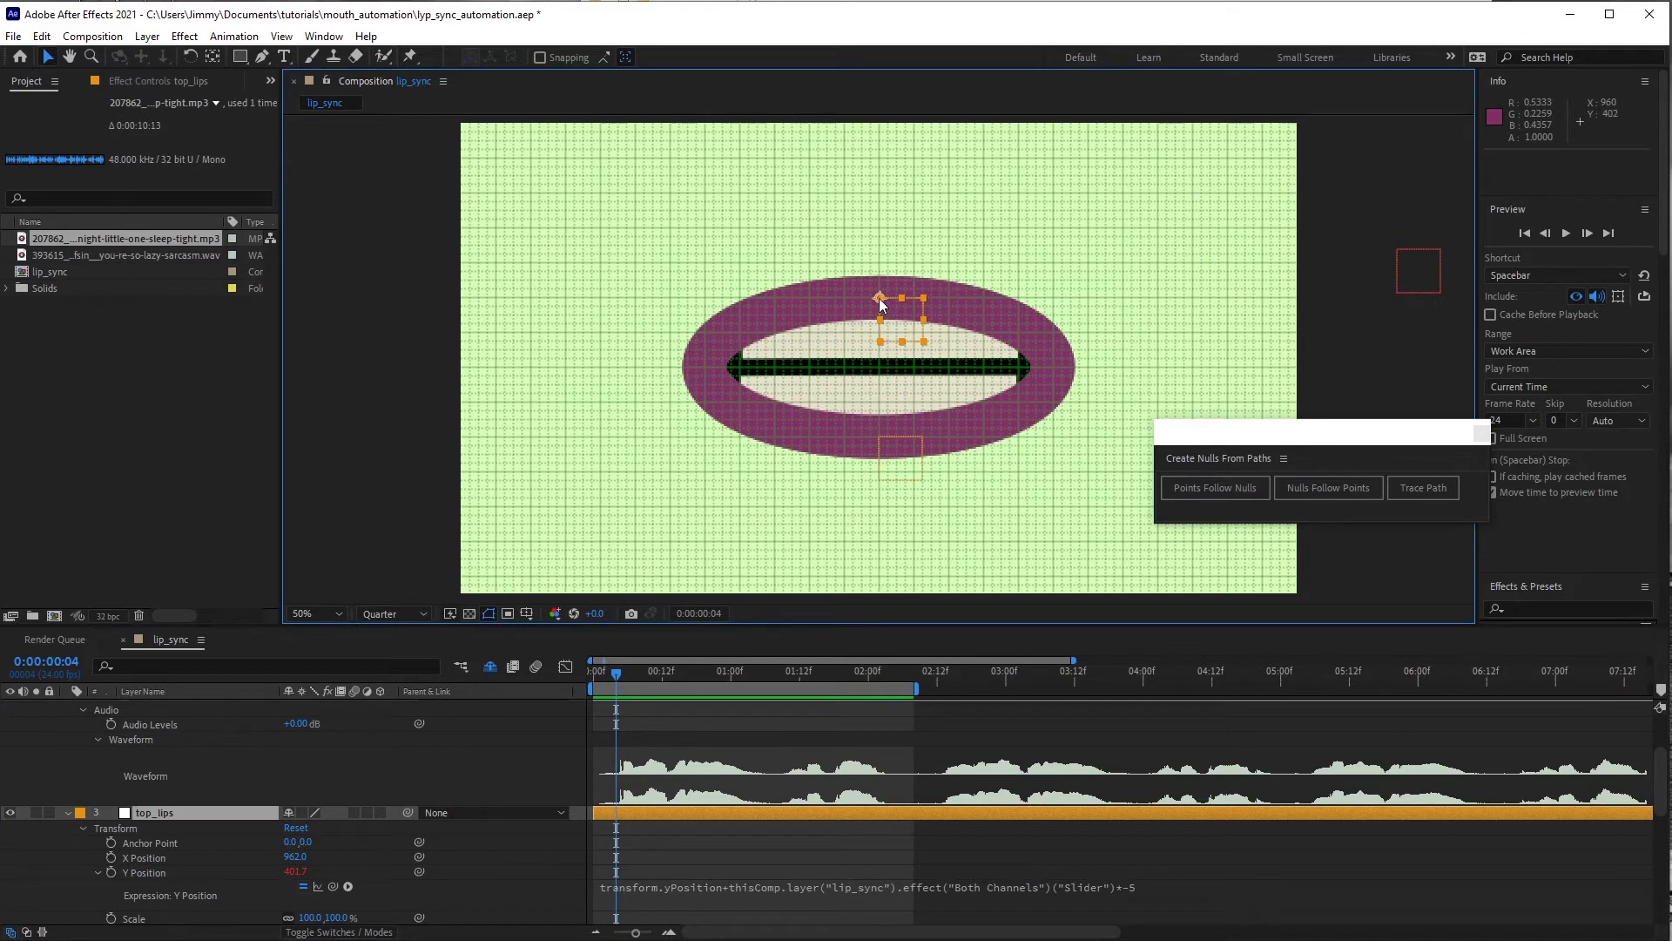
{"action": "left_click_drag", "start_coordinate": [877, 321], "coordinate": [850, 326]}
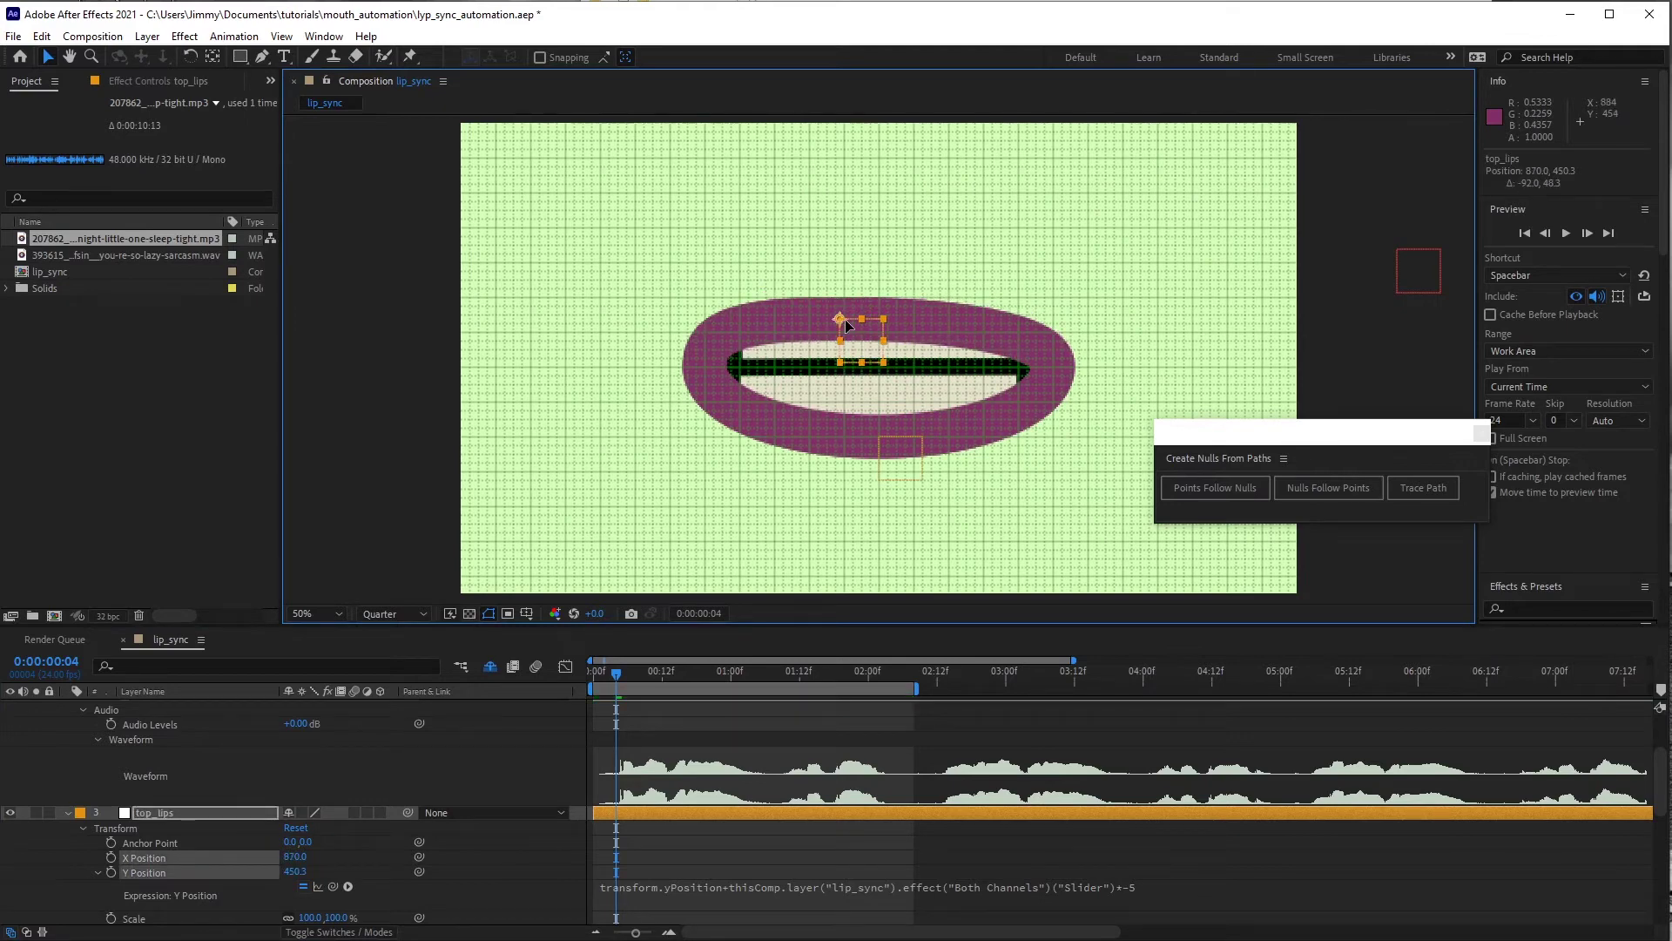
{"action": "left_click", "coordinate": [1565, 234]}
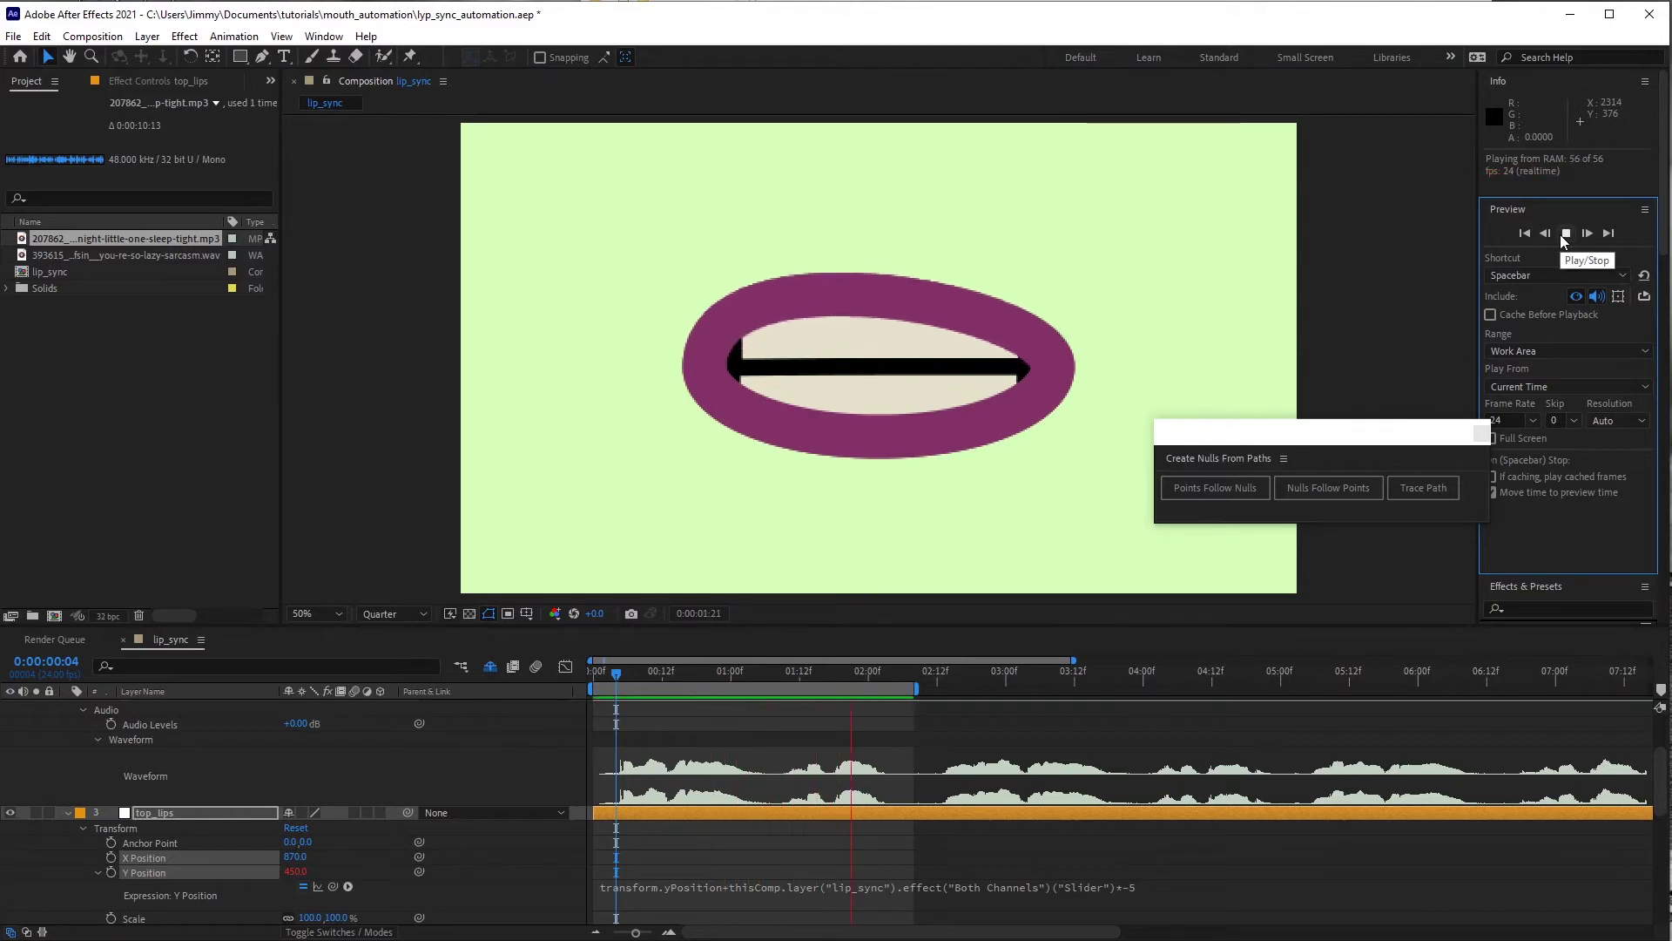
{"action": "left_click", "coordinate": [1563, 233]}
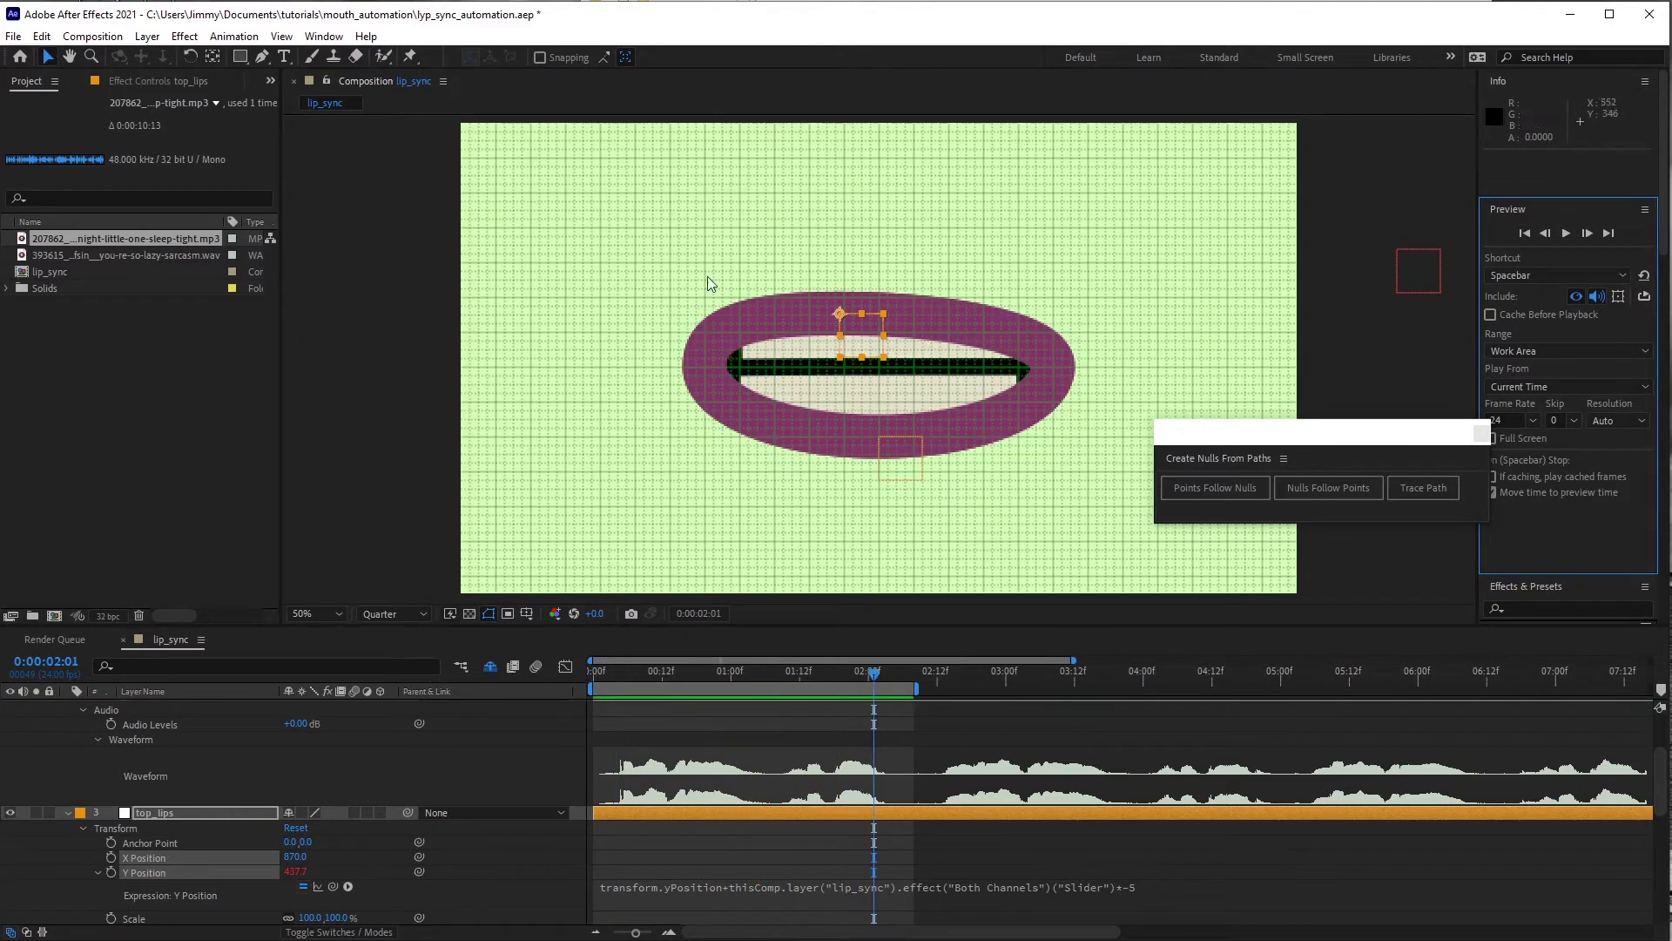
{"action": "left_click_drag", "start_coordinate": [853, 328], "coordinate": [888, 340]}
{"action": "key", "text": "ctrl+z"}
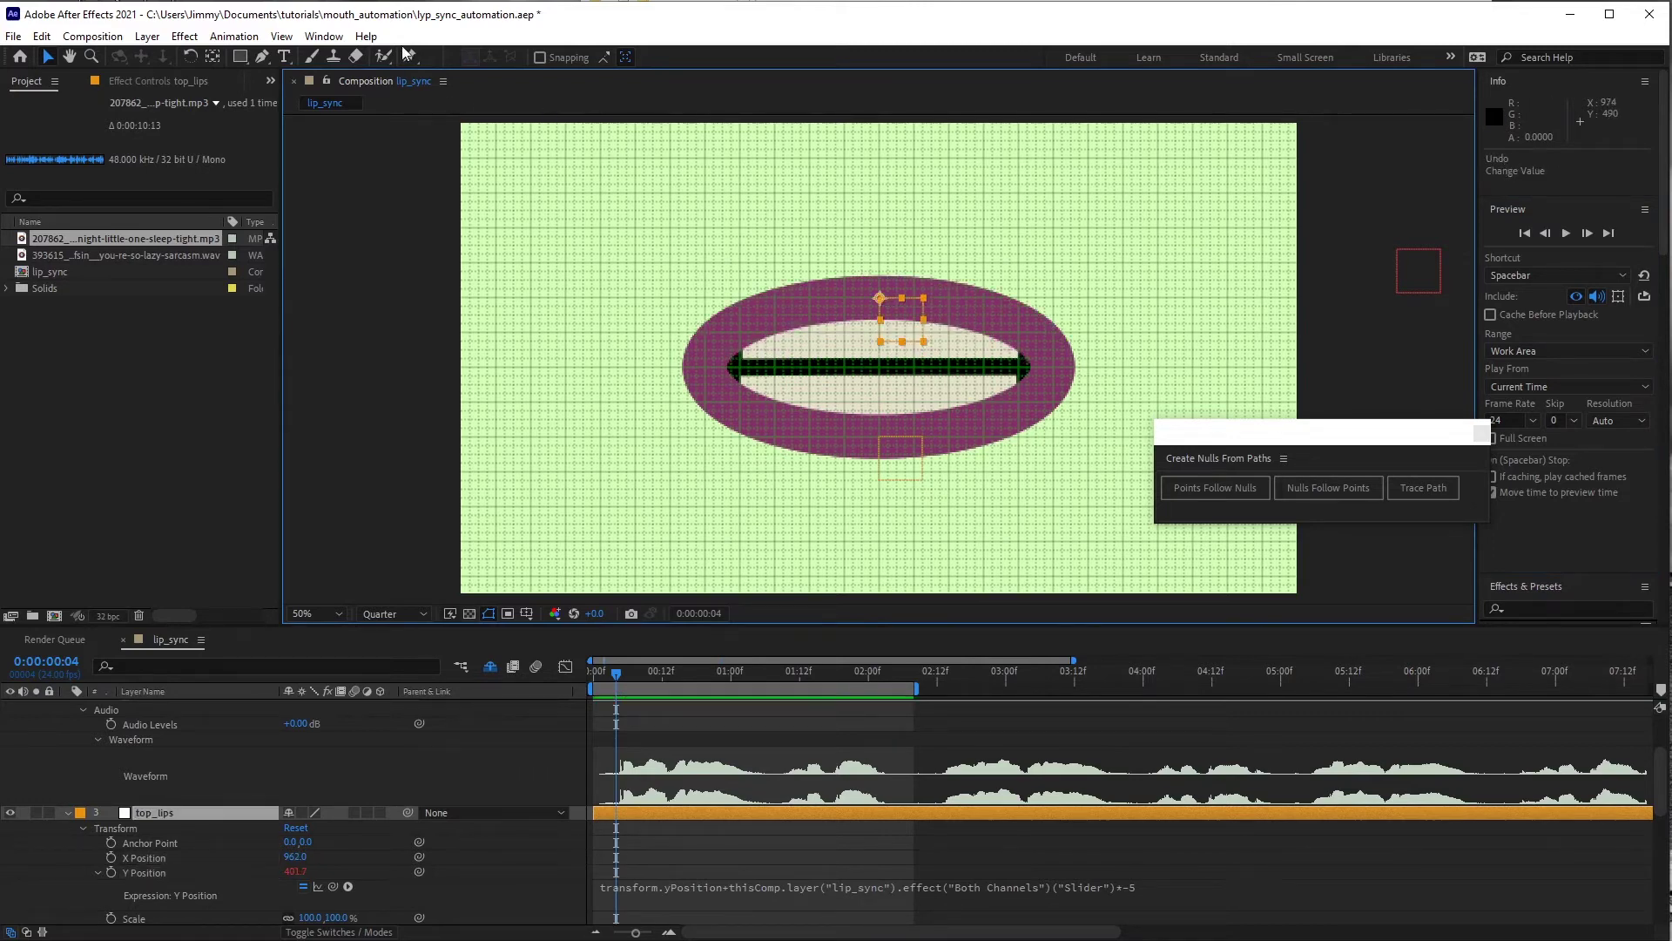
- Turn off Snap to Grid and Show Grid, then drag the top lip lower
{"action": "left_click", "coordinate": [283, 37]}
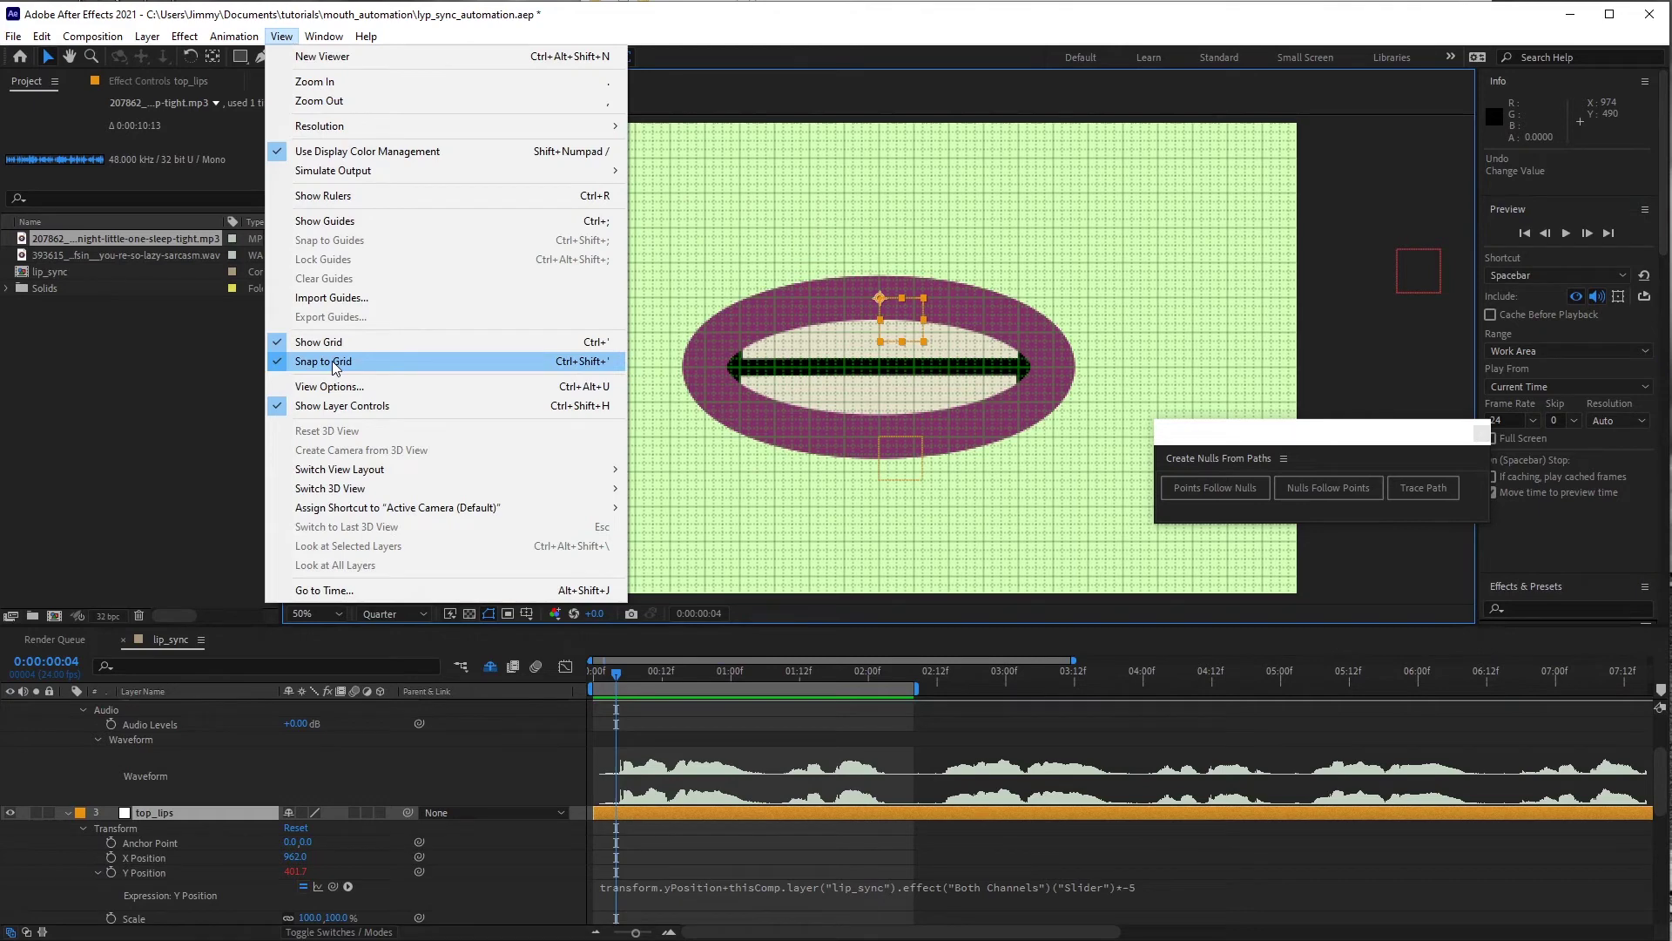
{"action": "left_click", "coordinate": [335, 360]}
{"action": "left_click", "coordinate": [287, 37]}
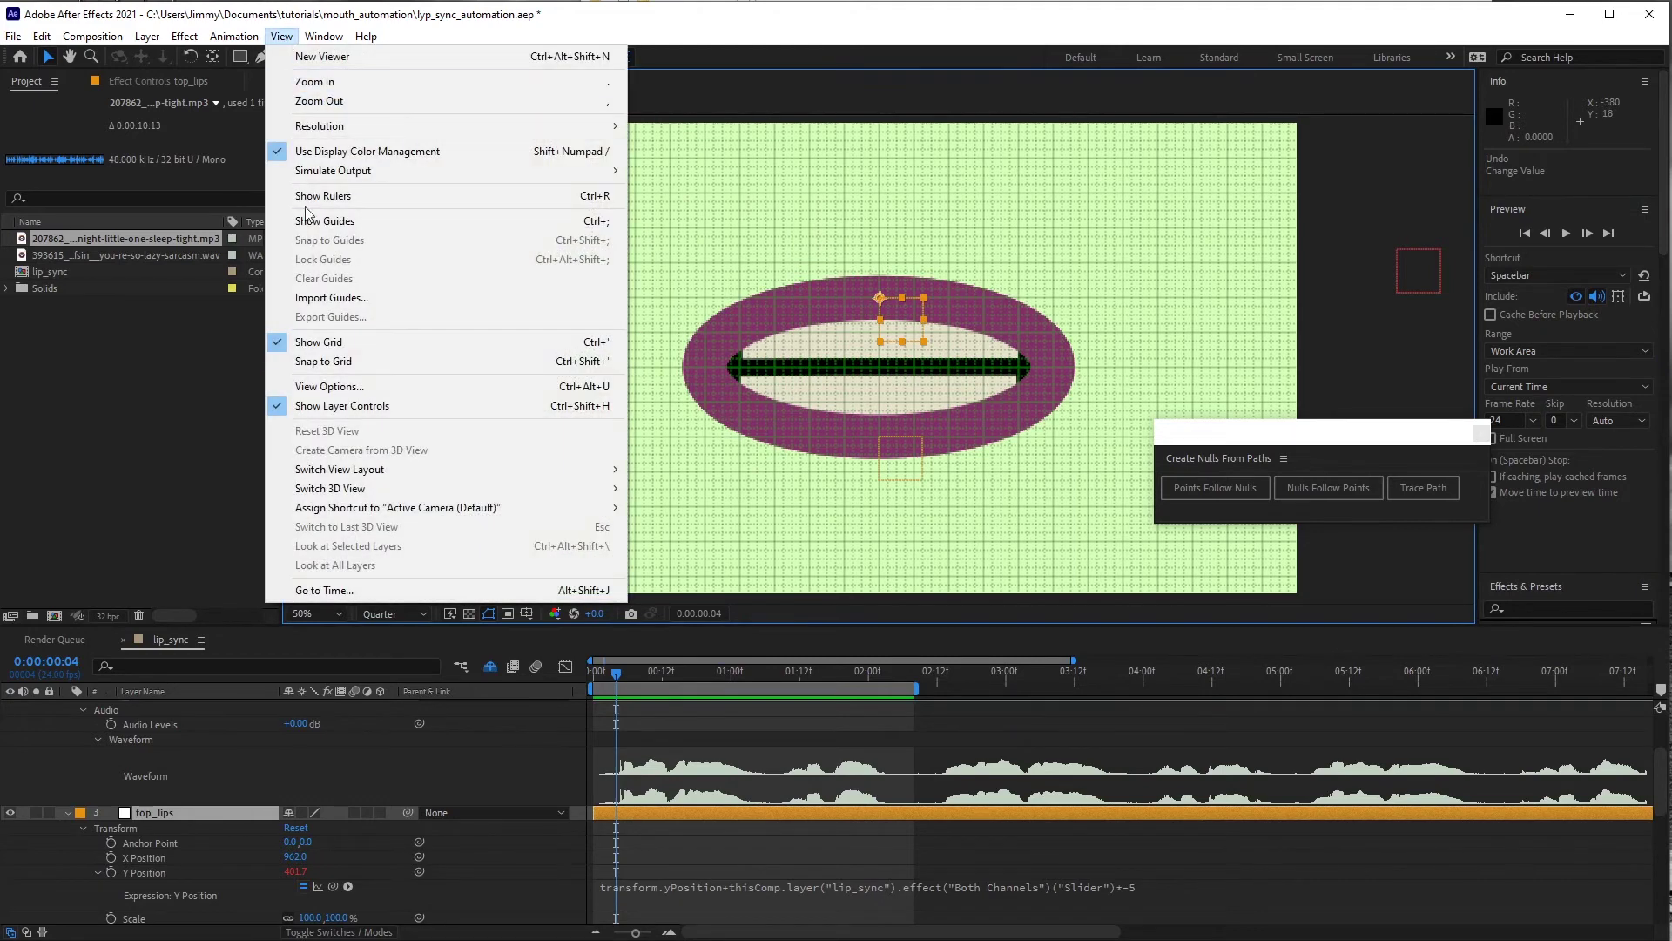
{"action": "left_click", "coordinate": [322, 341]}
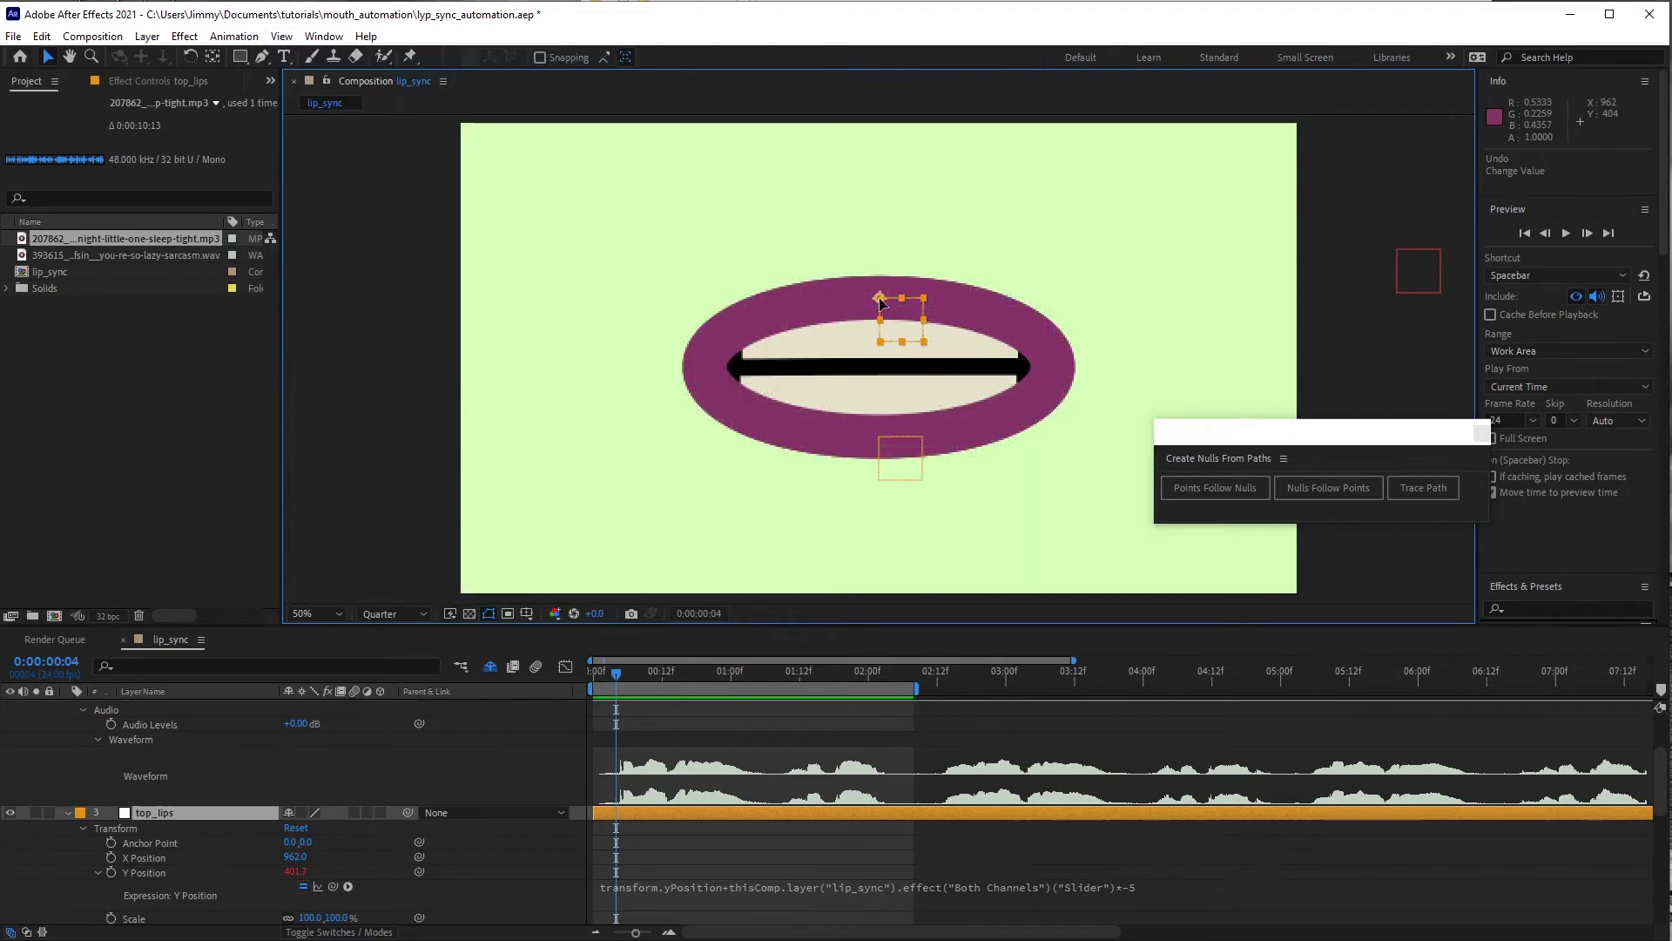
{"action": "left_click_drag", "start_coordinate": [880, 303], "coordinate": [882, 327]}
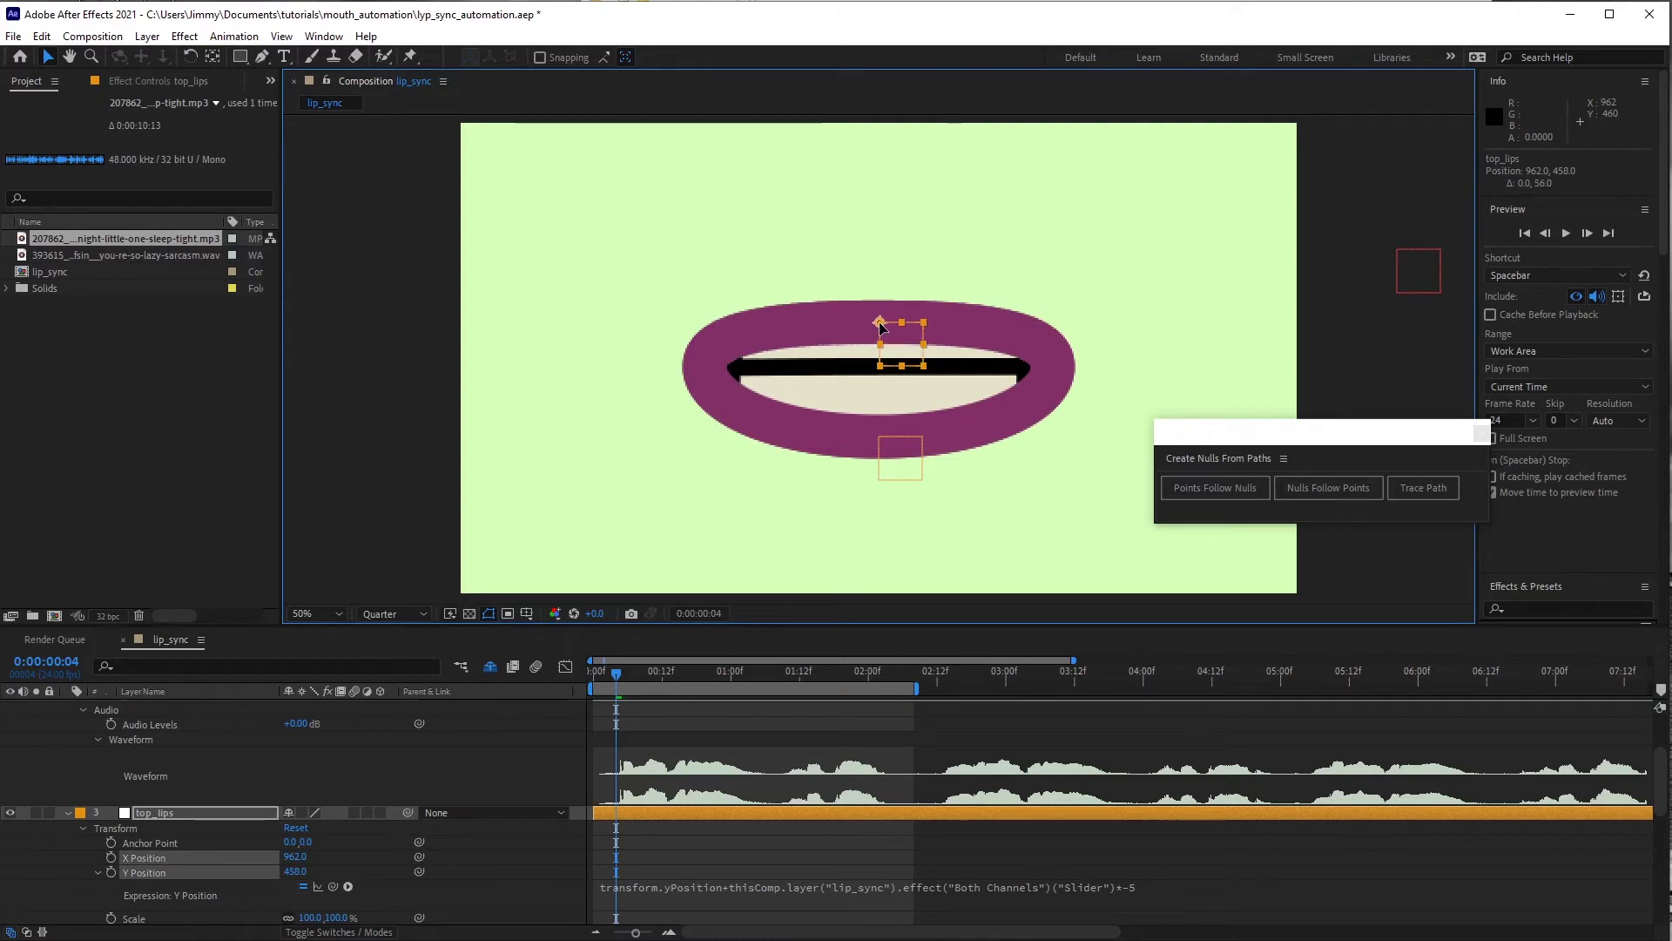
{"action": "left_click", "coordinate": [906, 469]}
- Paste the top lip's expression into bottom_lips' Y Position with a multiplier of 20
{"action": "left_click", "coordinate": [1006, 881]}
{"action": "key", "text": "ctrl+c"}
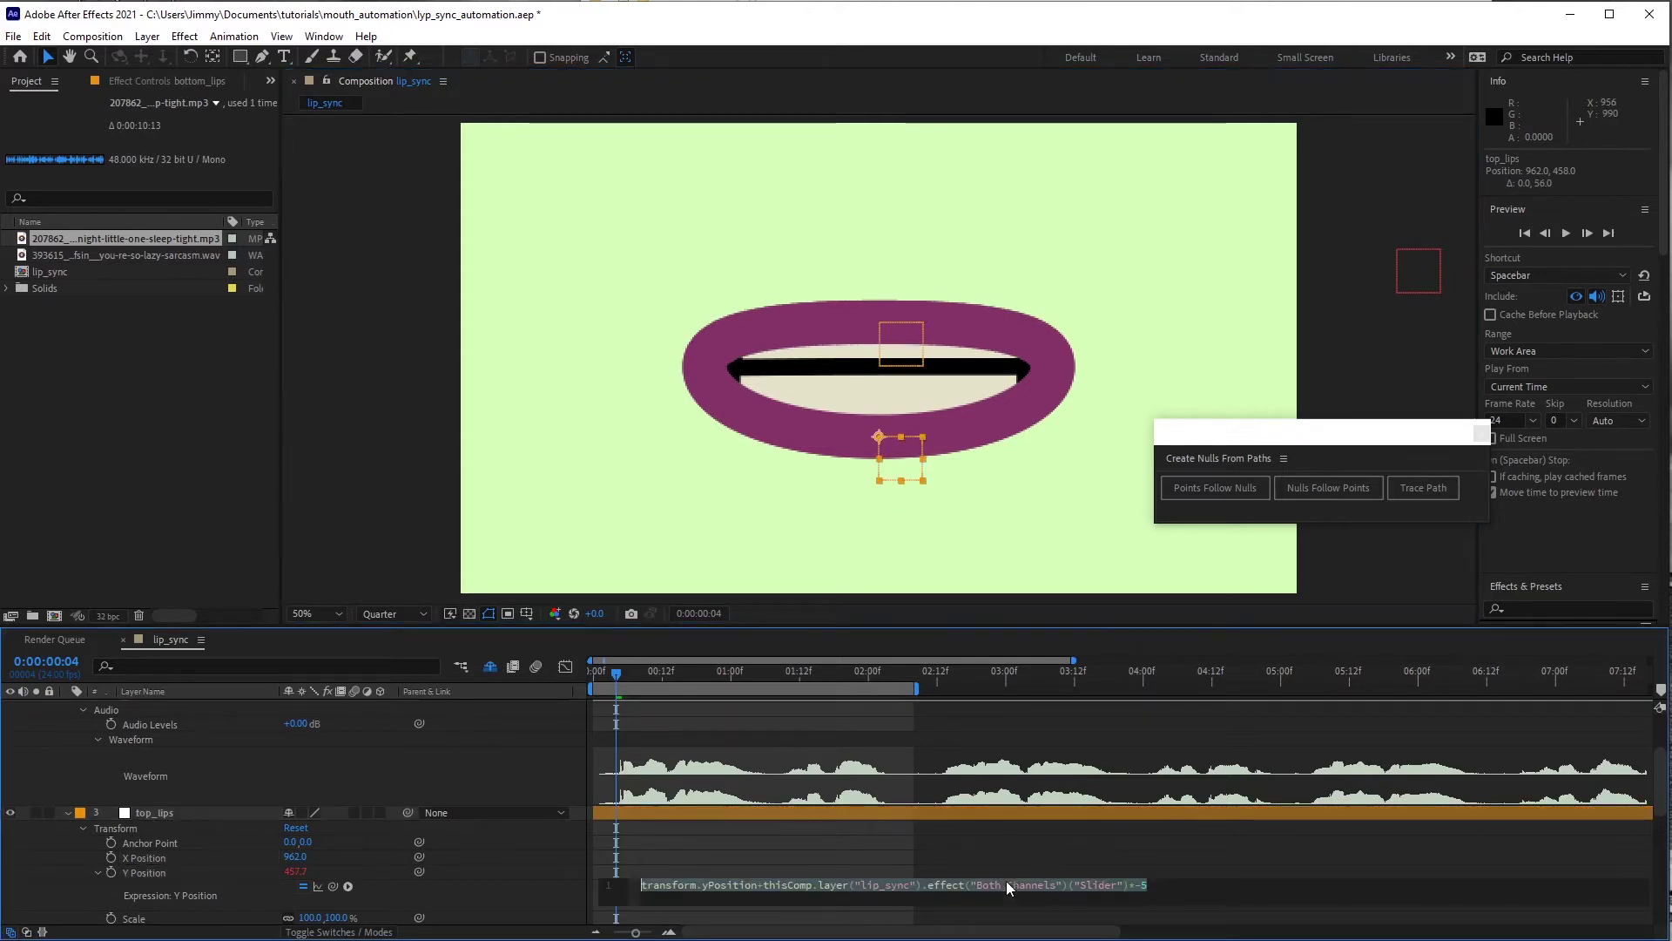
{"action": "left_click", "coordinate": [865, 853]}
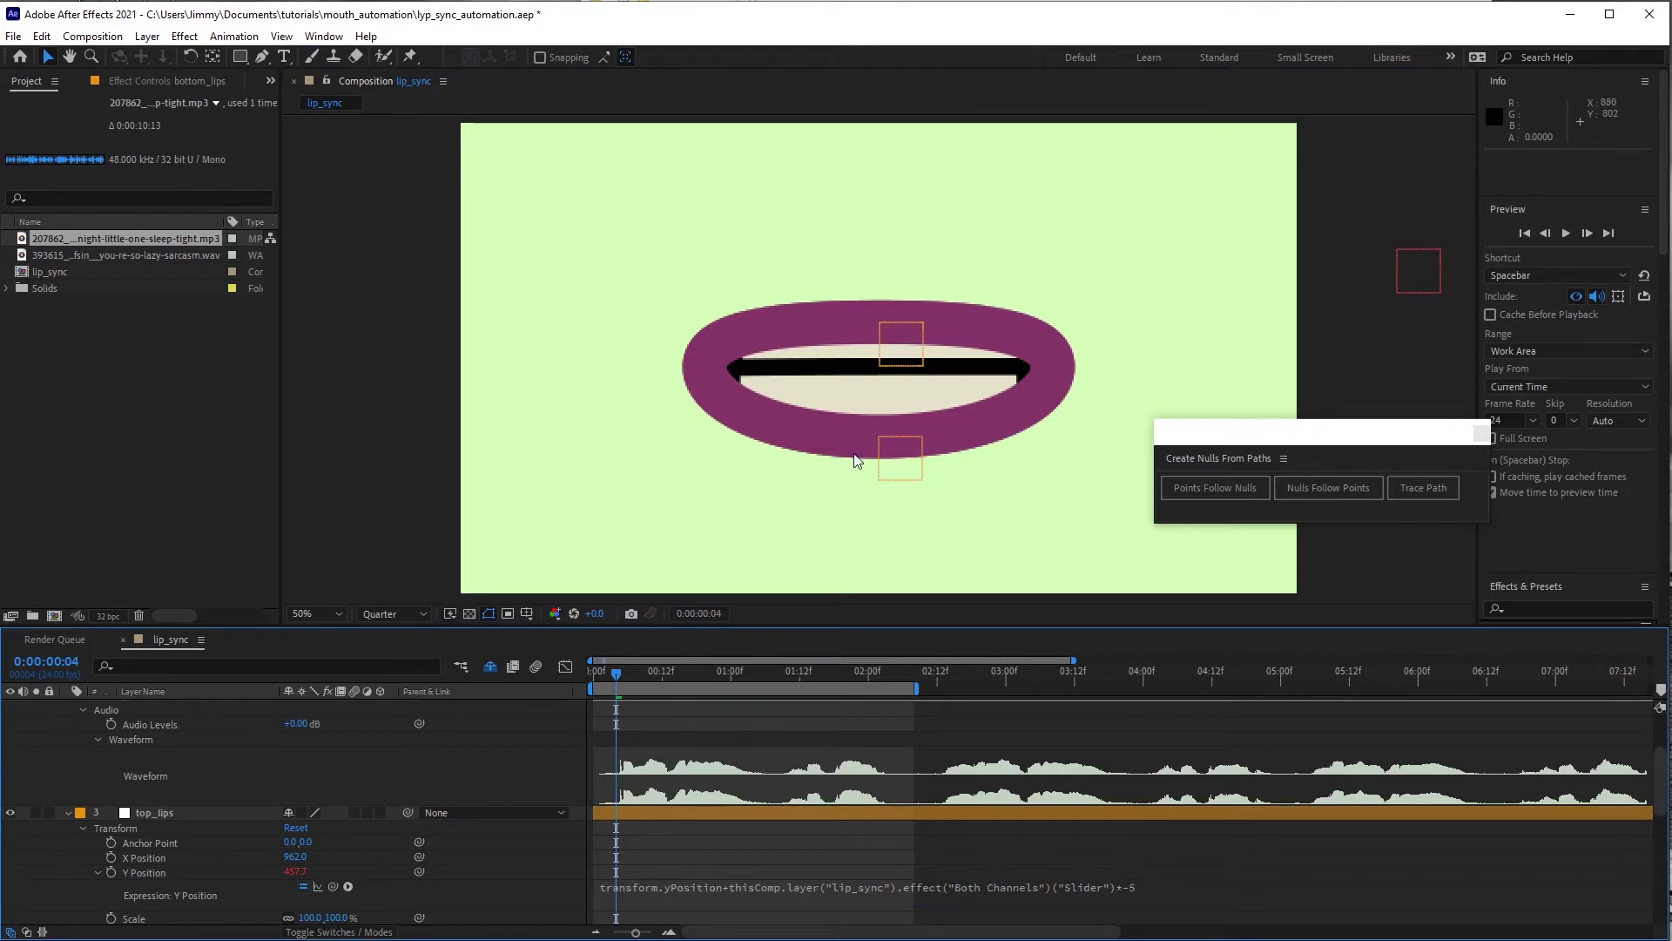
{"action": "scroll", "coordinate": [159, 844], "scroll_direction": "down", "scroll_amount": 4}
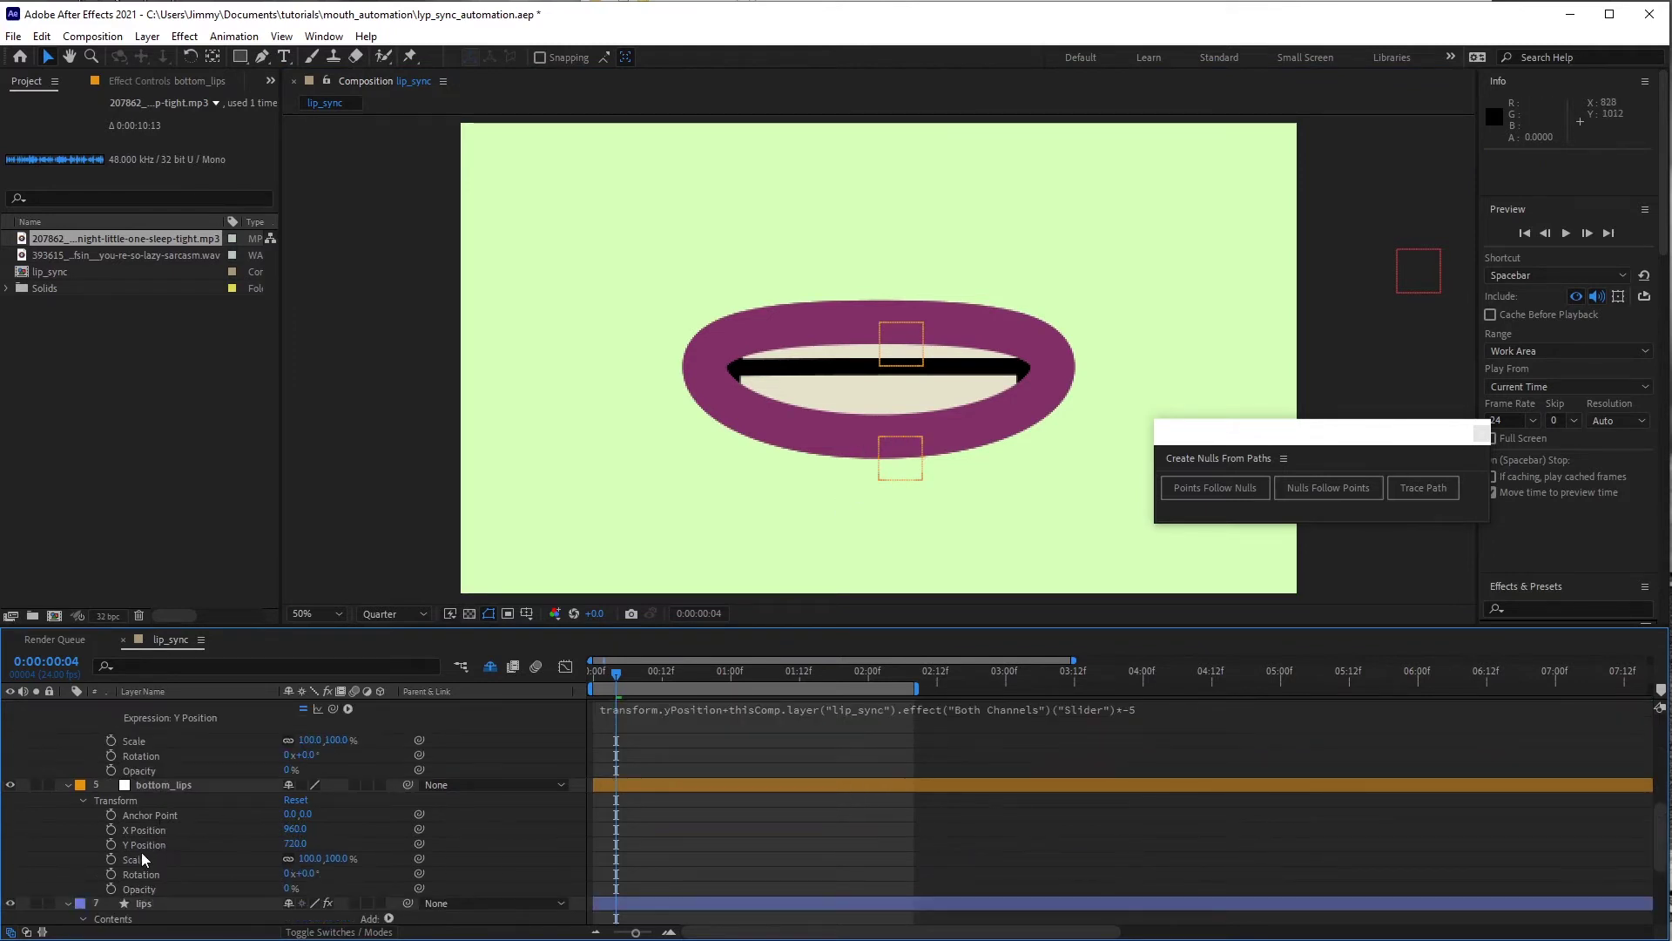
{"action": "left_click", "coordinate": [109, 843], "text": "alt"}
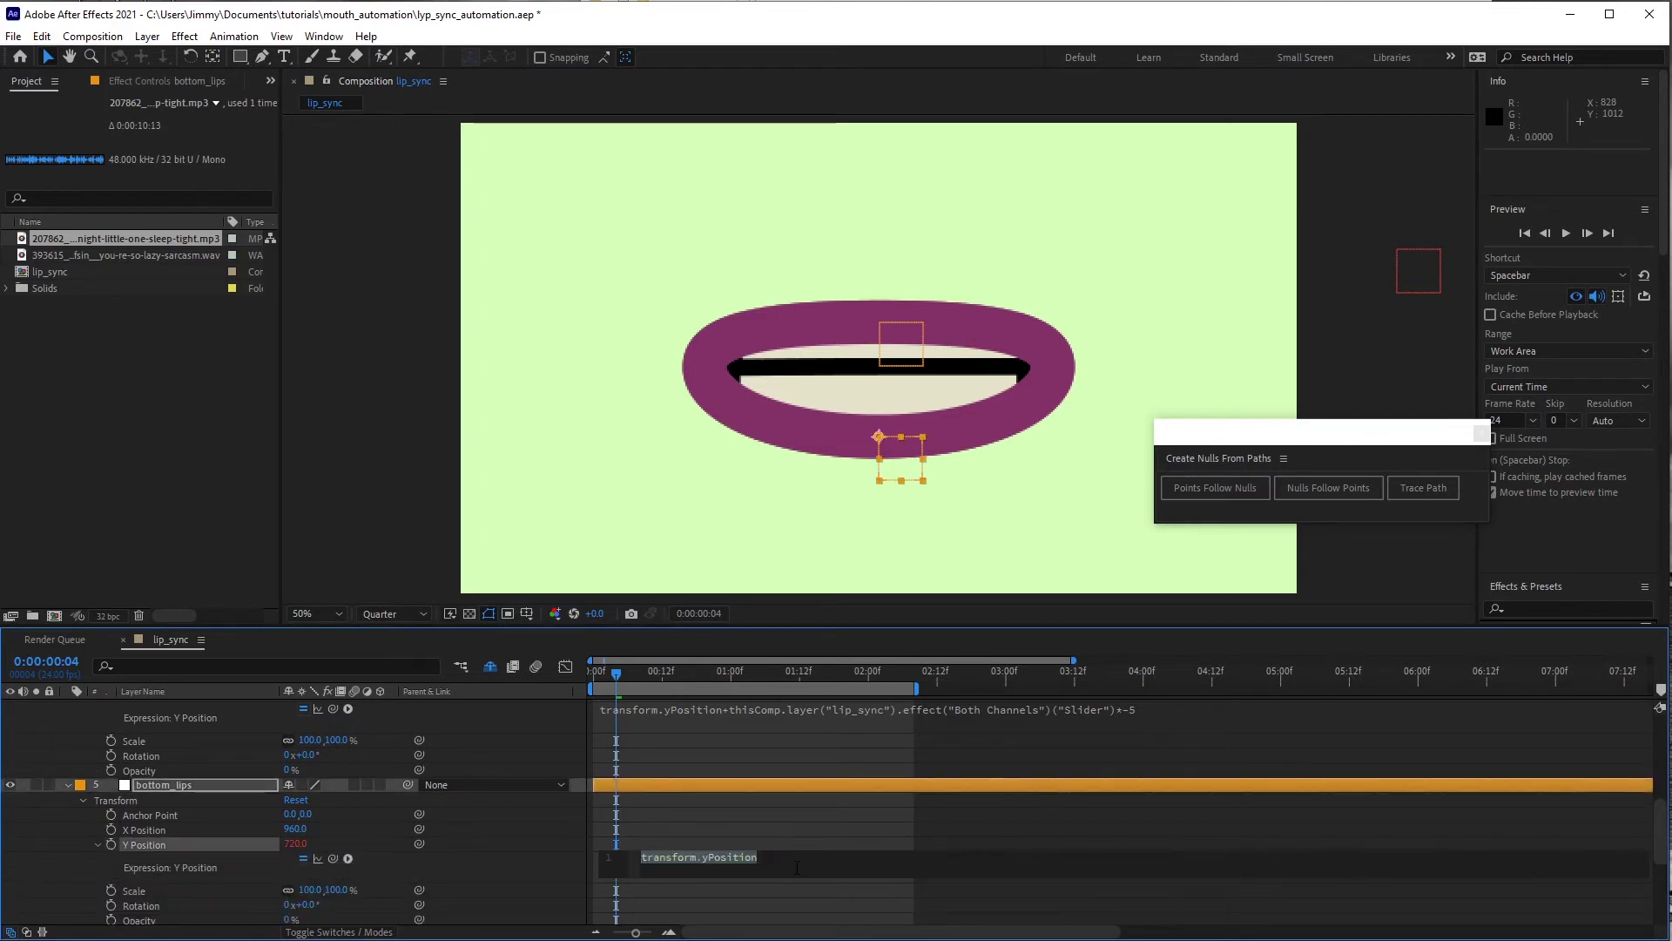
{"action": "key", "text": "ctrl+v"}
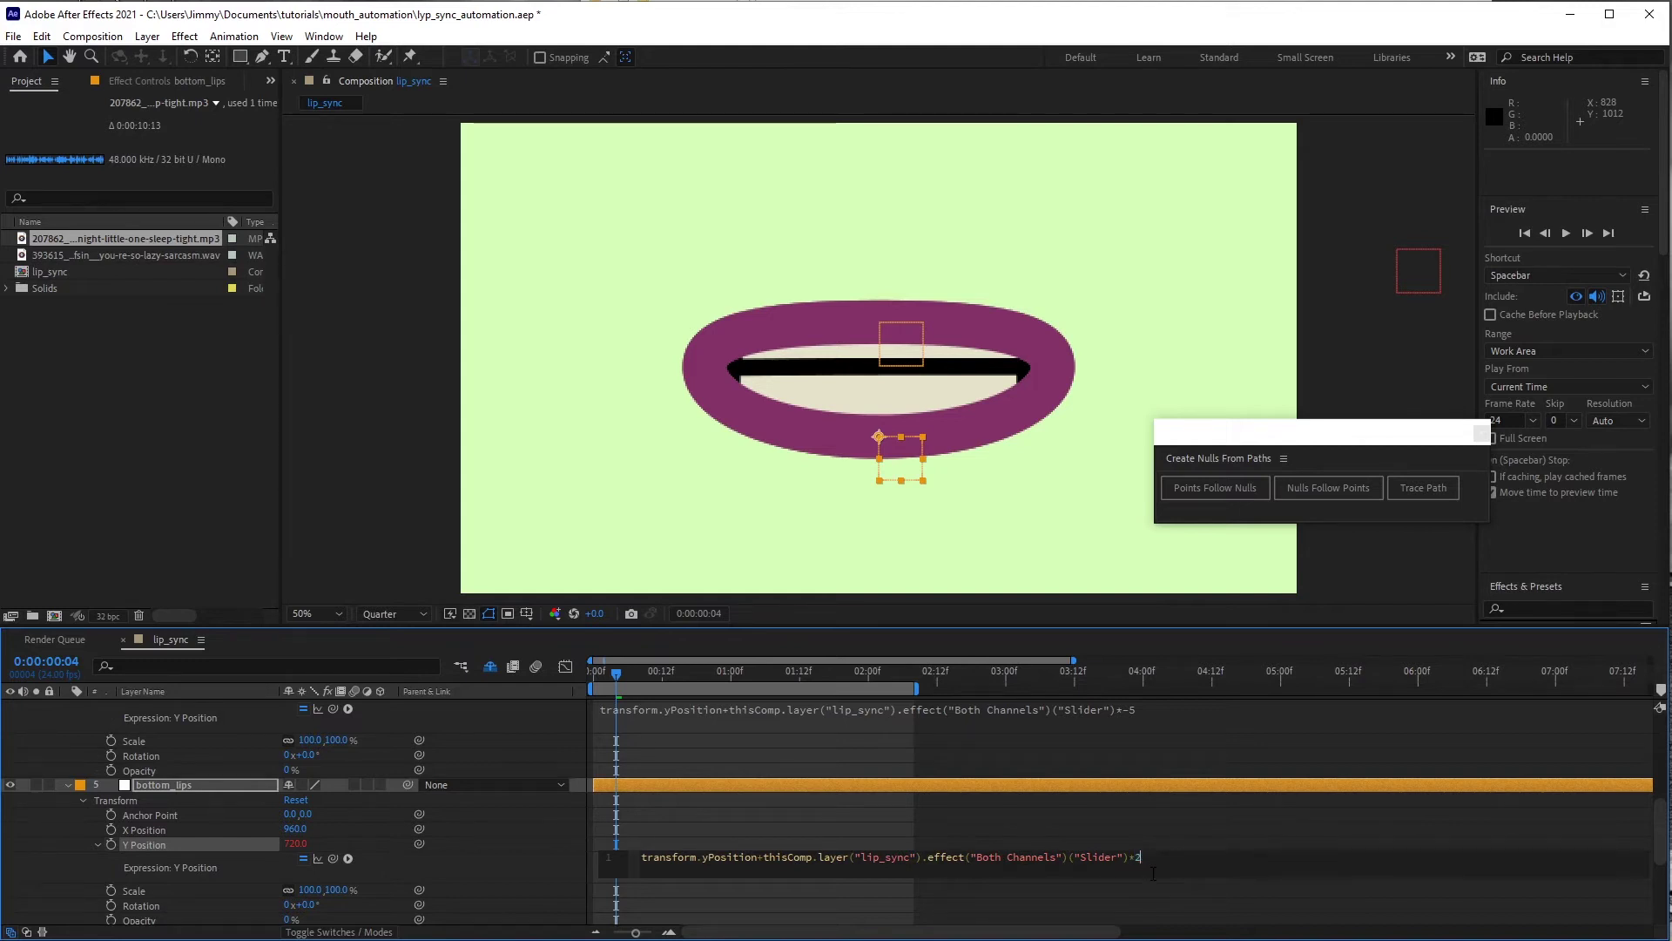
{"action": "left_click", "coordinate": [1127, 822]}
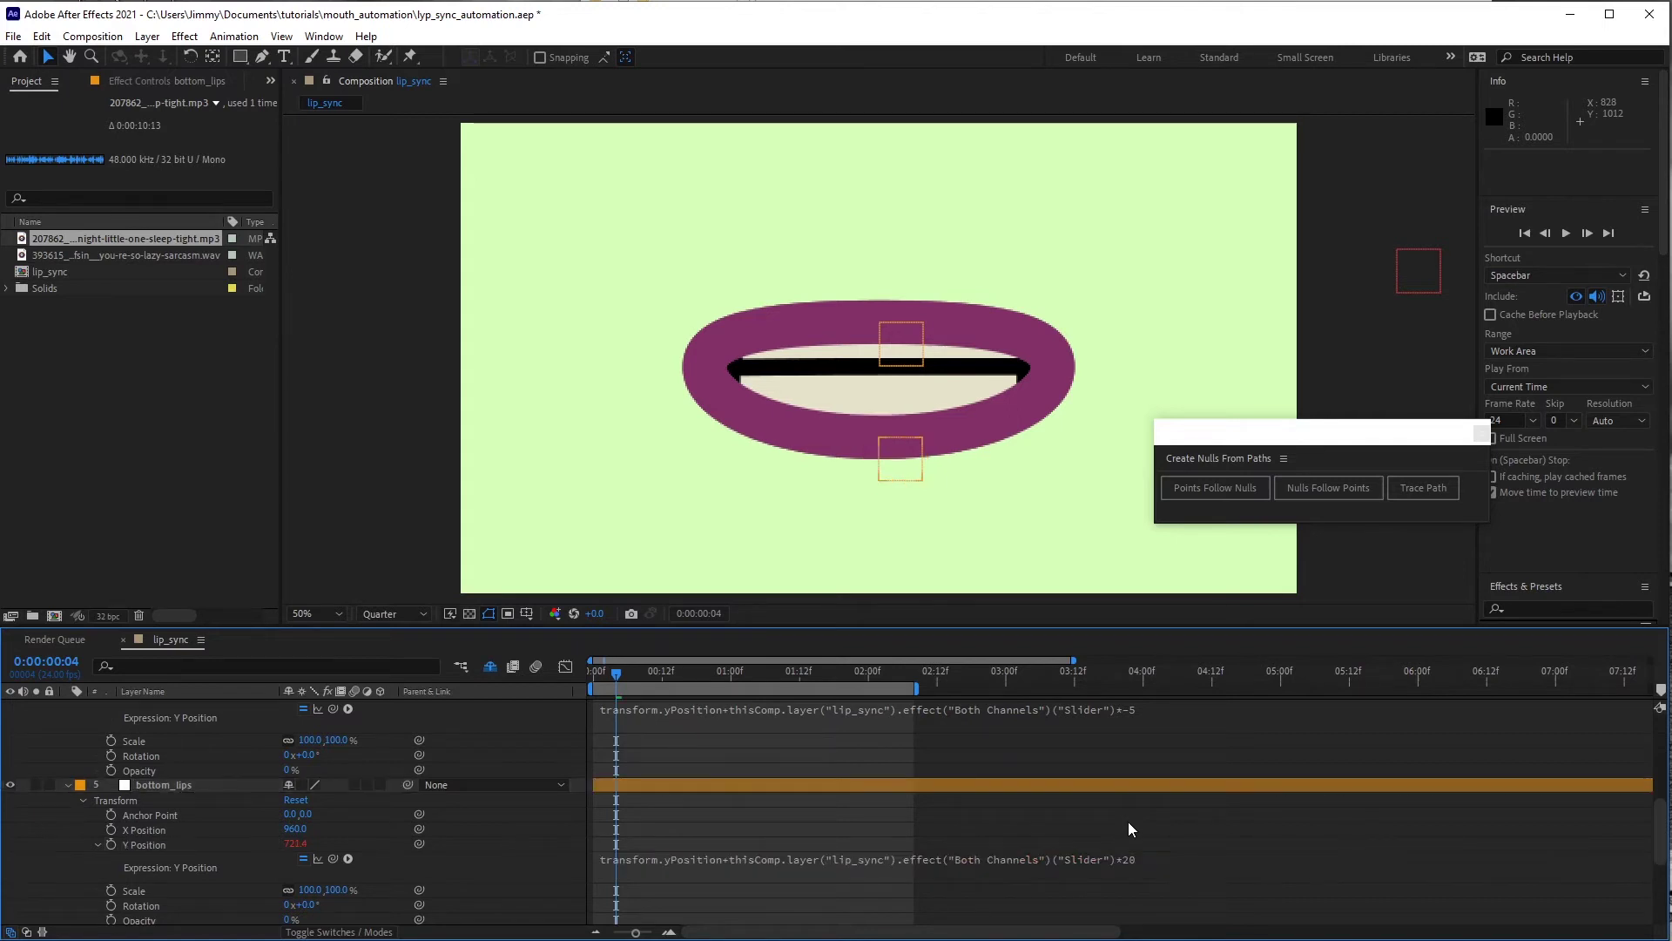
- Preview the animation from the start to check the mouth opening
{"action": "left_click", "coordinate": [1524, 233]}
{"action": "left_click", "coordinate": [1566, 233]}
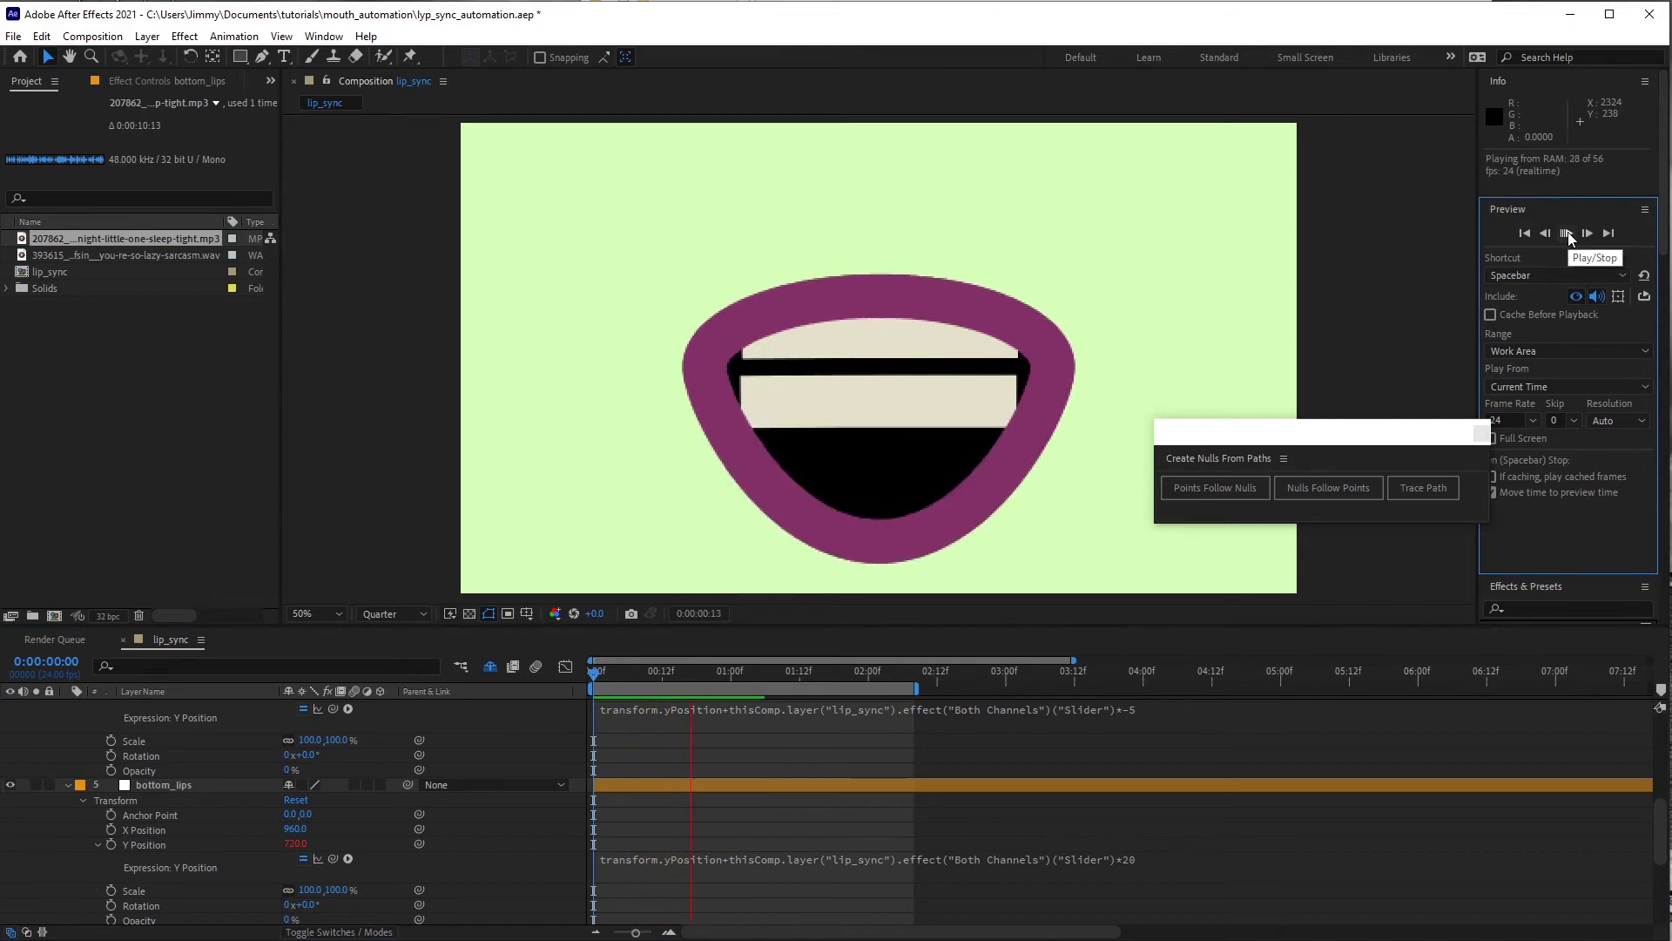
{"action": "left_click", "coordinate": [1566, 233]}
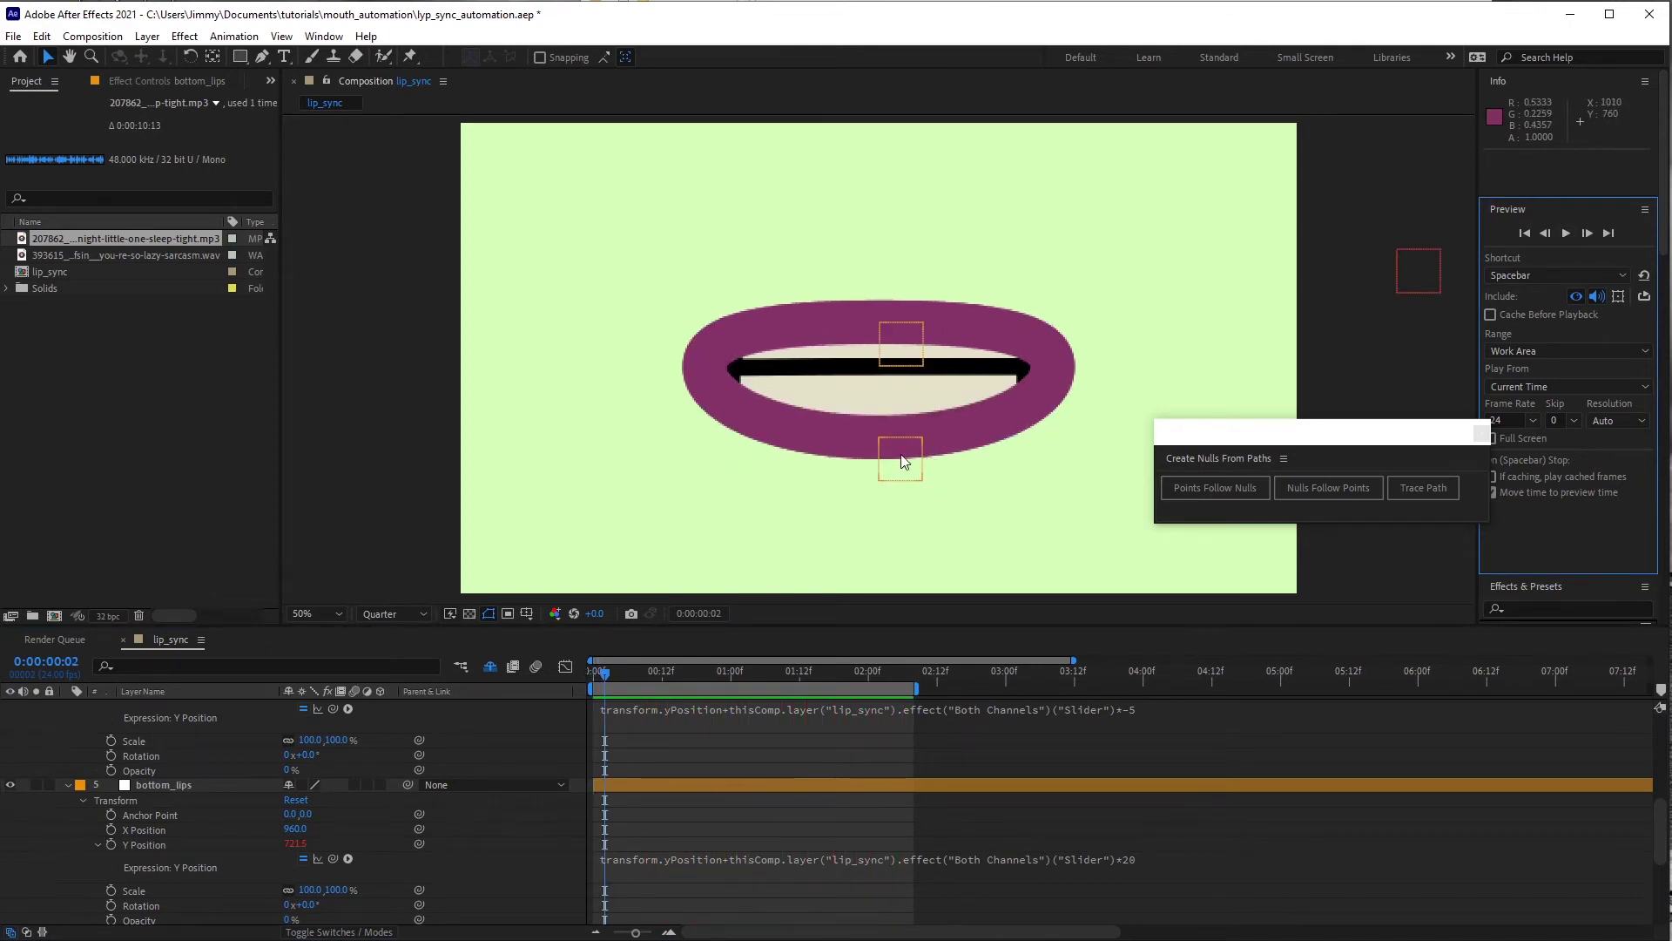
- Drag the bottom lip up, then slightly back down, and preview the result
{"action": "left_click_drag", "start_coordinate": [902, 462], "coordinate": [908, 420]}
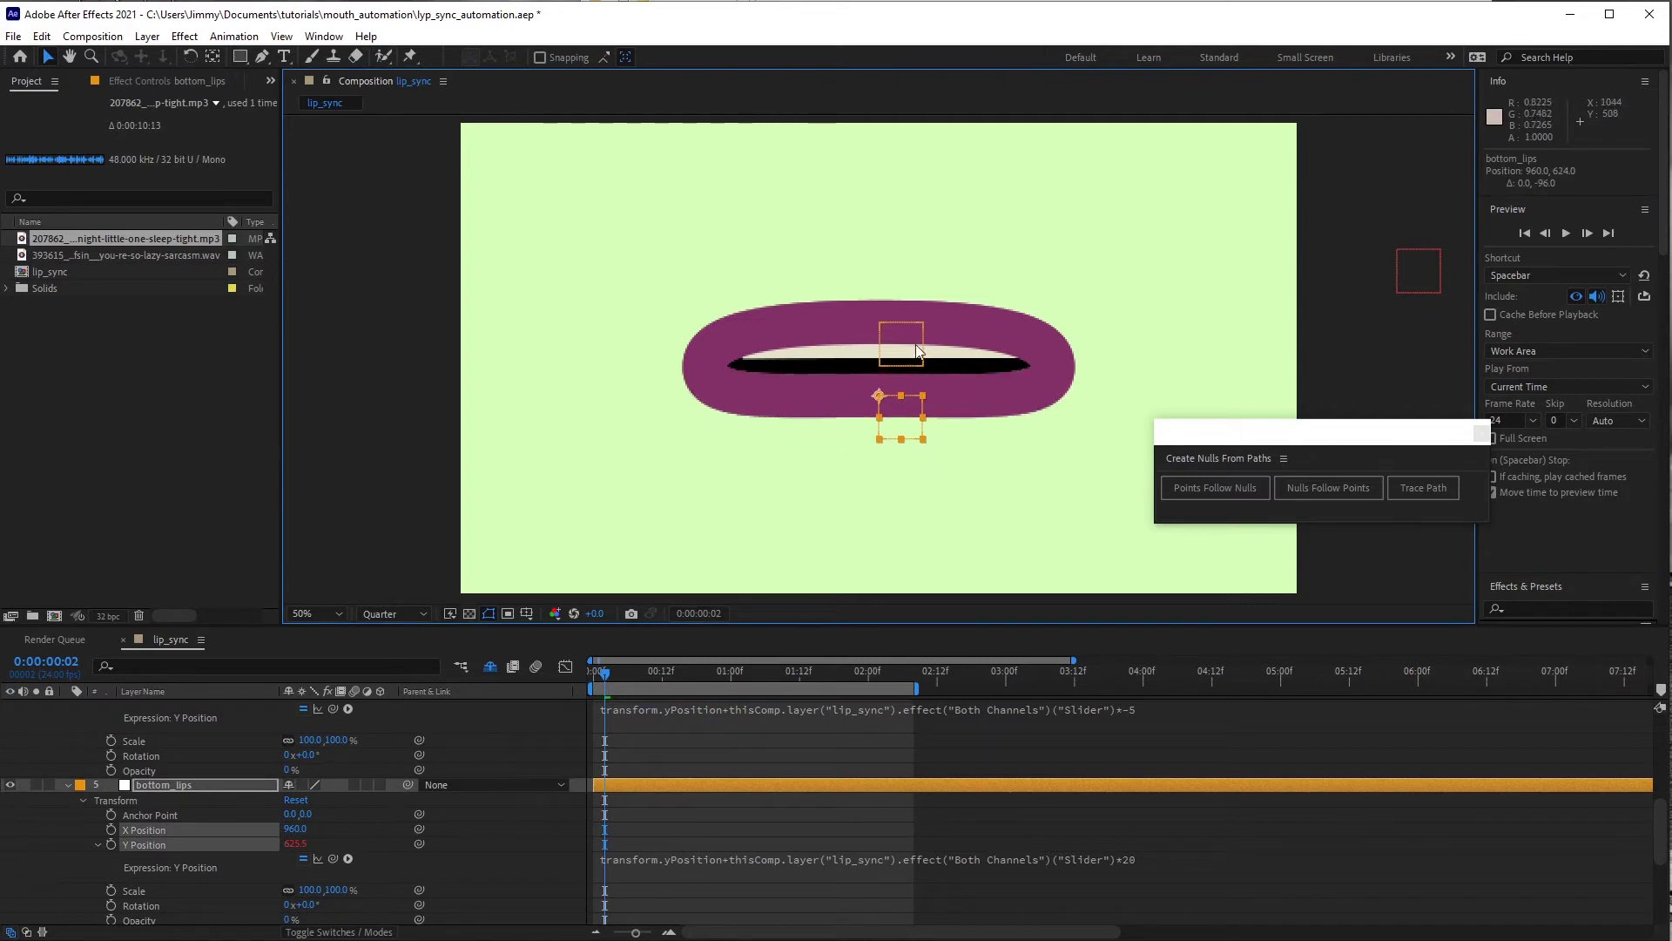
{"action": "left_click", "coordinate": [902, 391]}
{"action": "left_click_drag", "start_coordinate": [900, 418], "coordinate": [901, 451]}
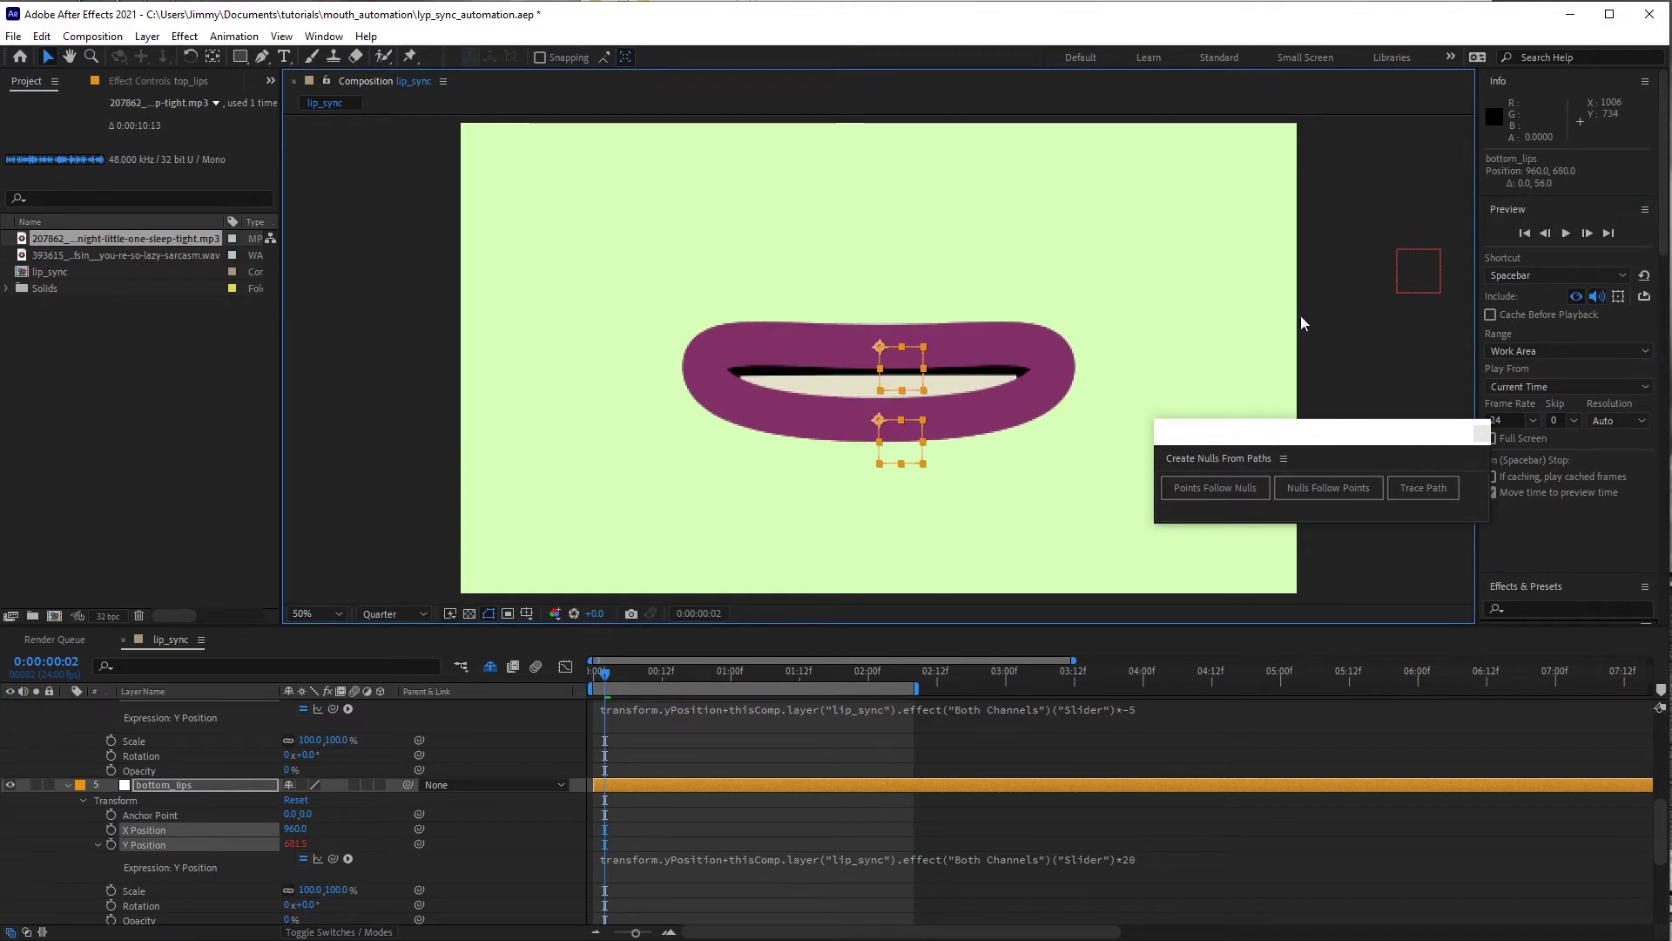
{"action": "left_click", "coordinate": [1571, 231]}
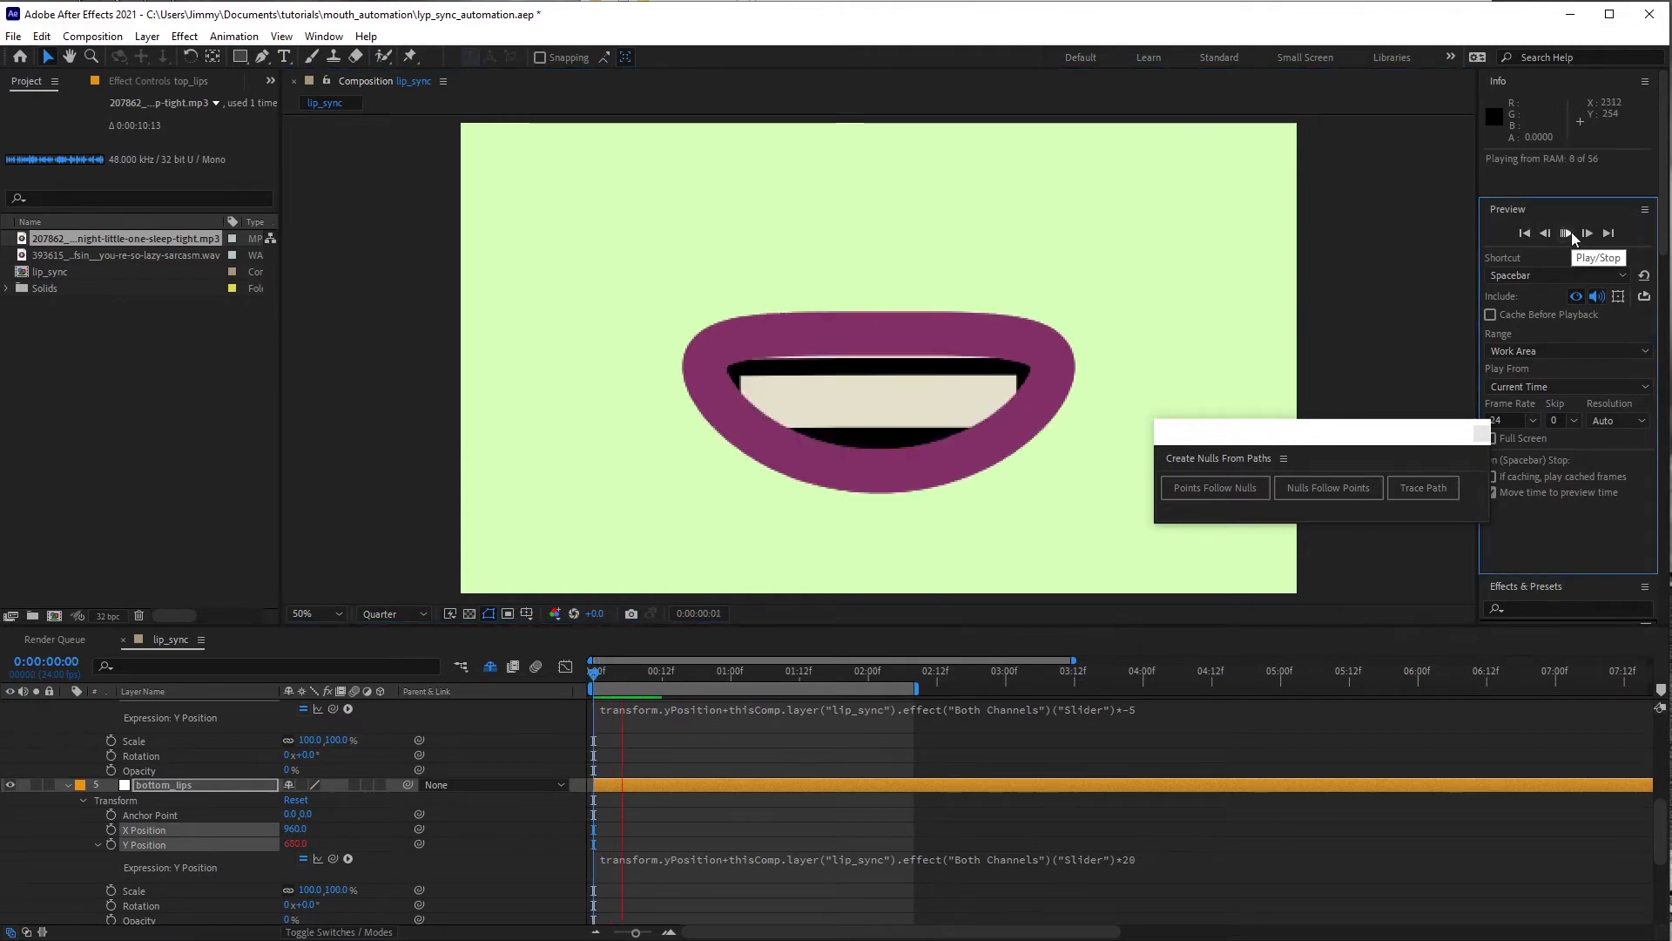
{"action": "left_click", "coordinate": [1572, 232]}
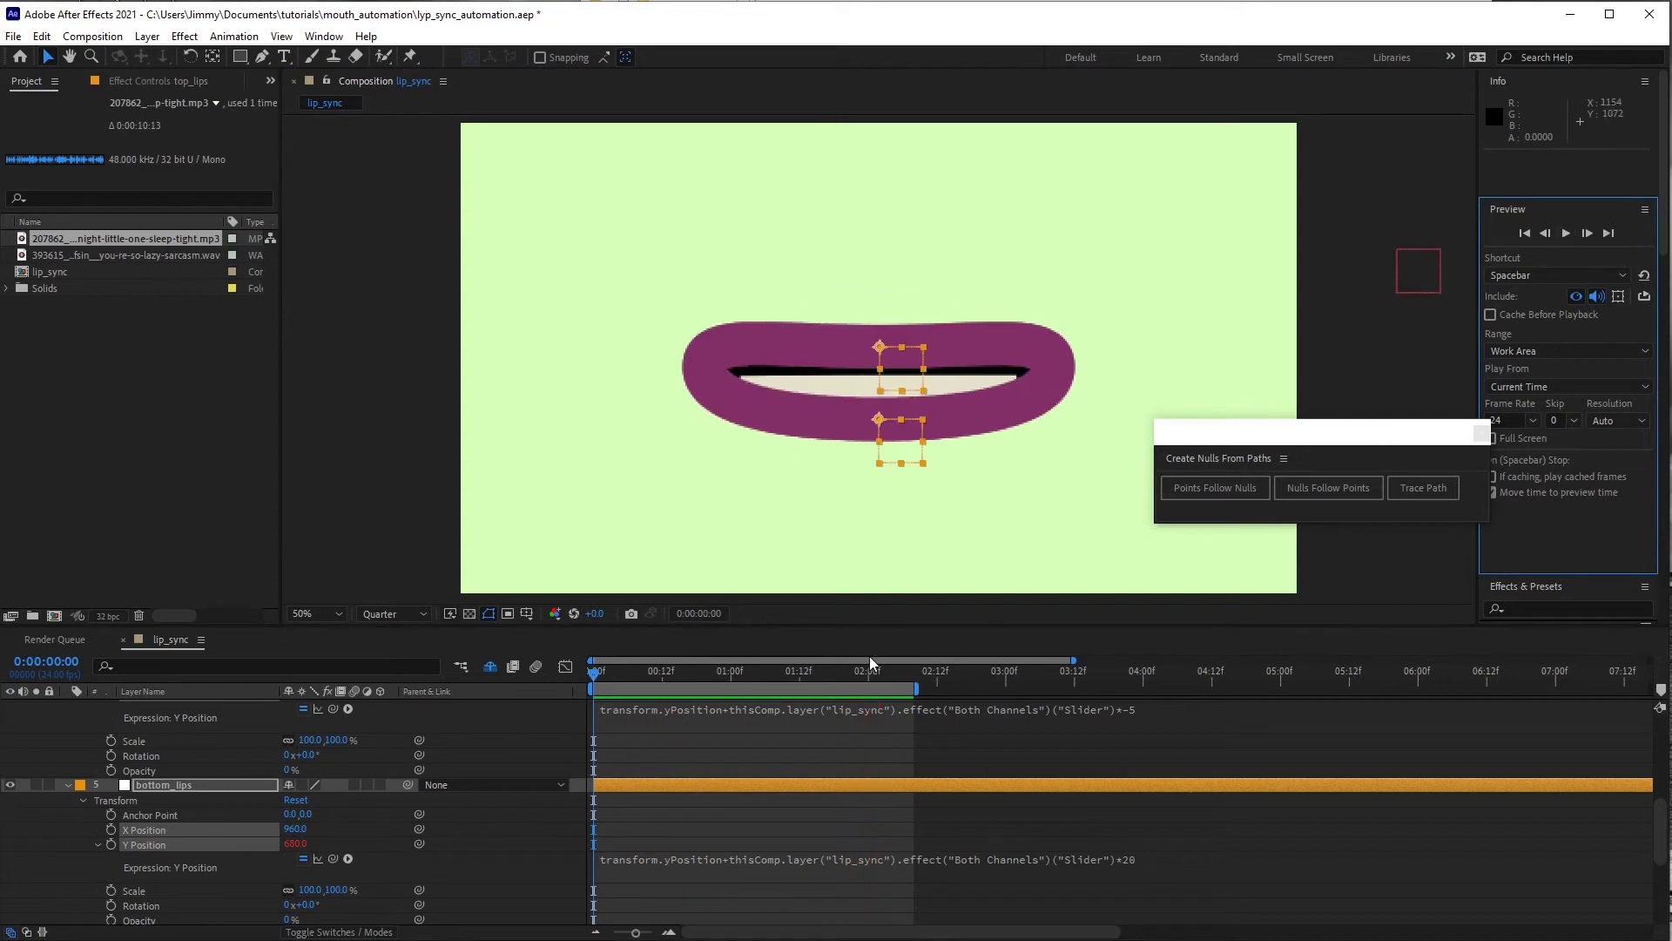
{"action": "left_click", "coordinate": [217, 789]}
{"action": "scroll", "coordinate": [186, 817], "scroll_direction": "up", "scroll_amount": 2}
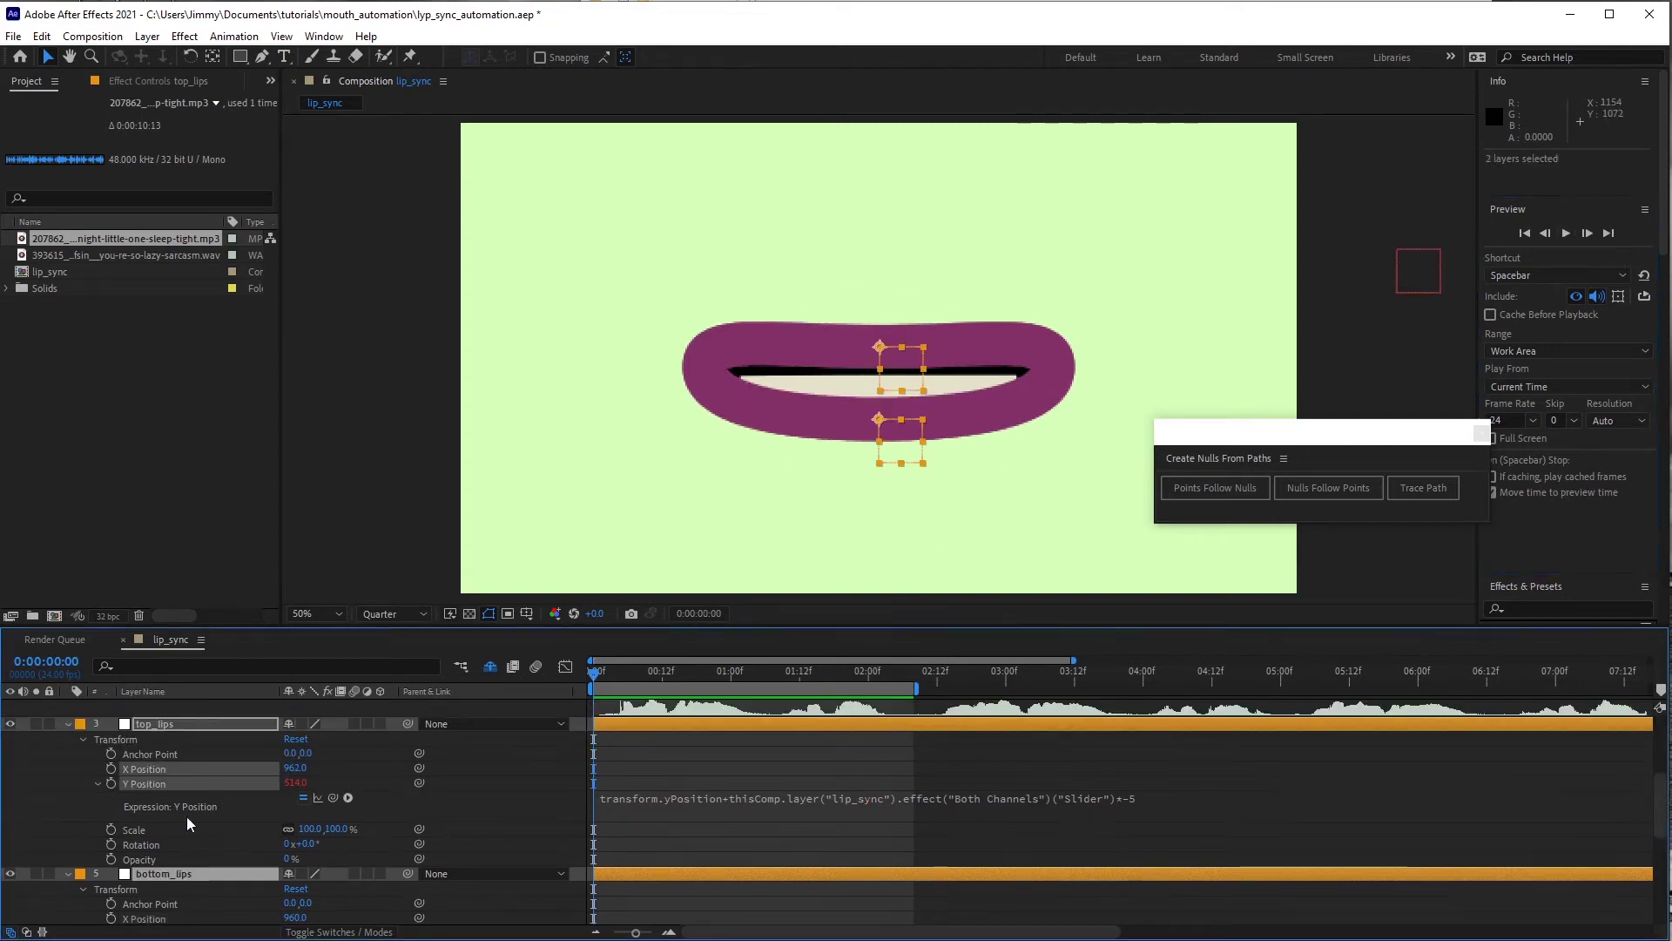
- Select the top_teeth layer and reveal its Shape 1 Path property
{"action": "left_click", "coordinate": [66, 724]}
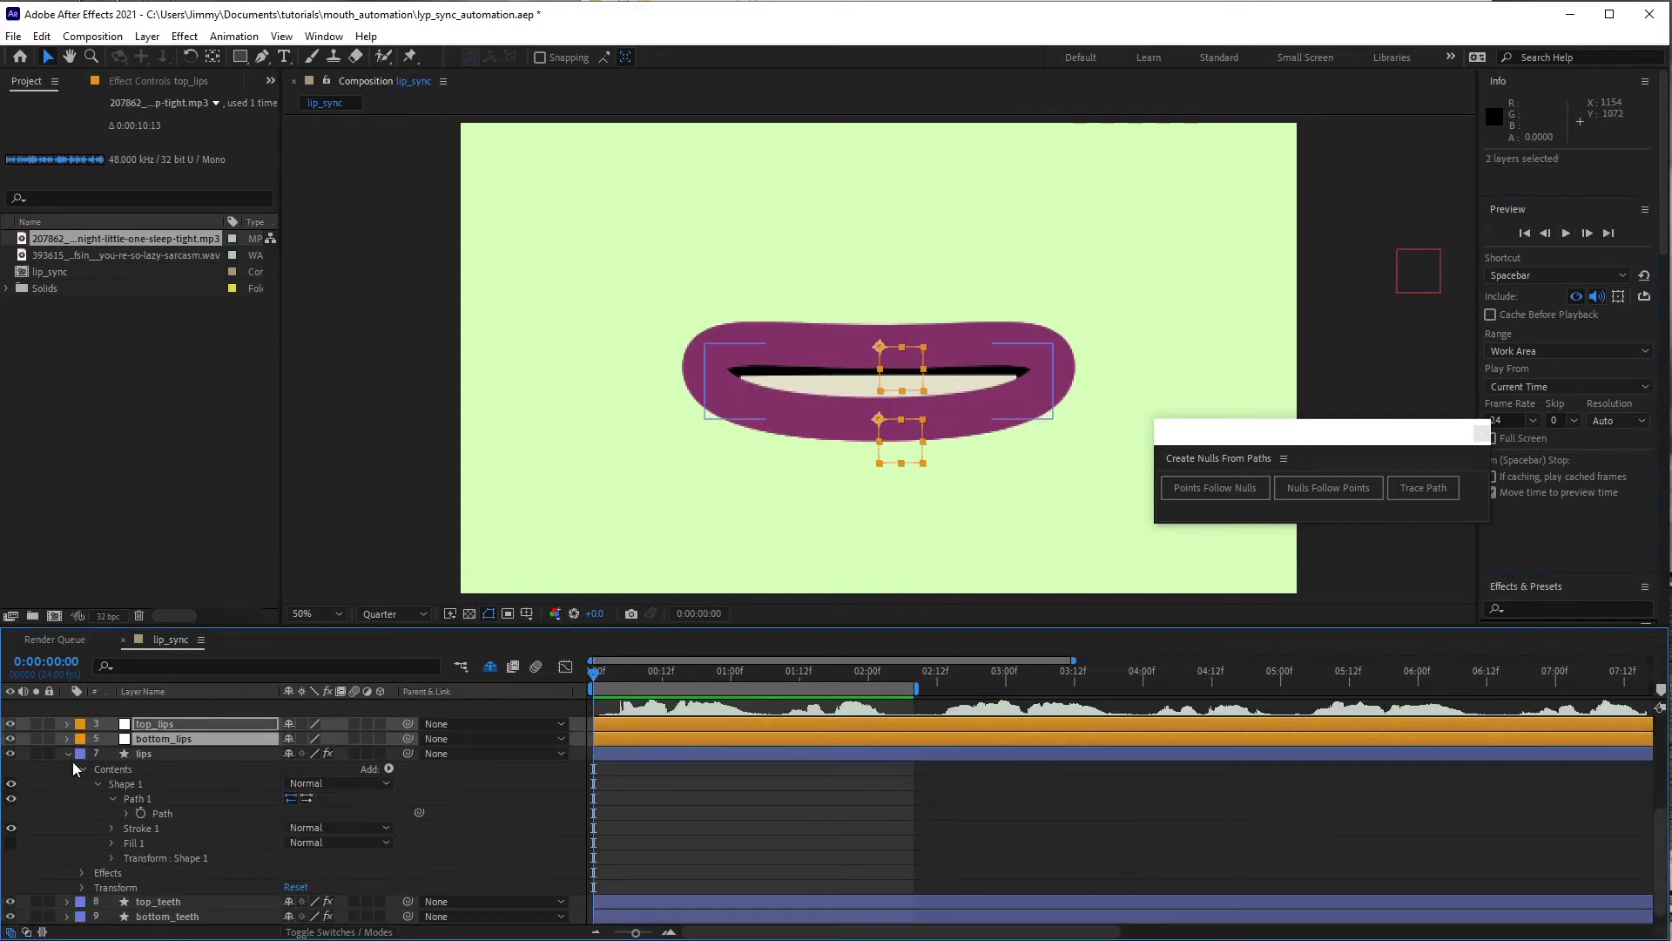
{"action": "left_click", "coordinate": [165, 754]}
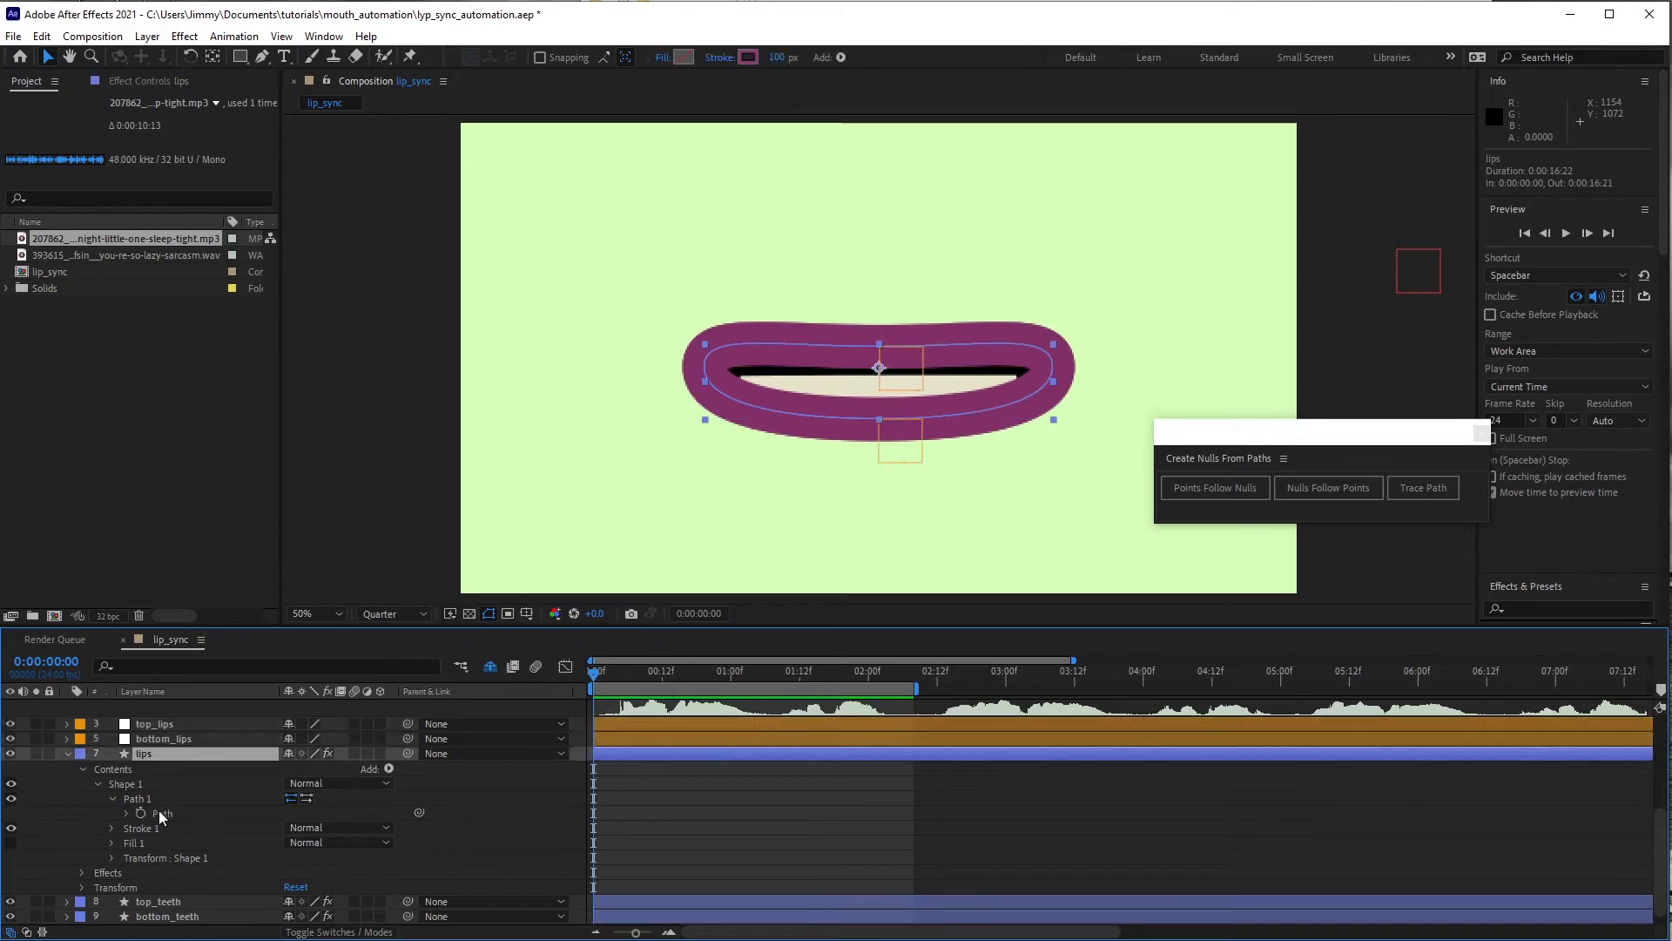
{"action": "scroll", "coordinate": [166, 876], "scroll_direction": "down", "scroll_amount": 1}
{"action": "left_click", "coordinate": [181, 888]}
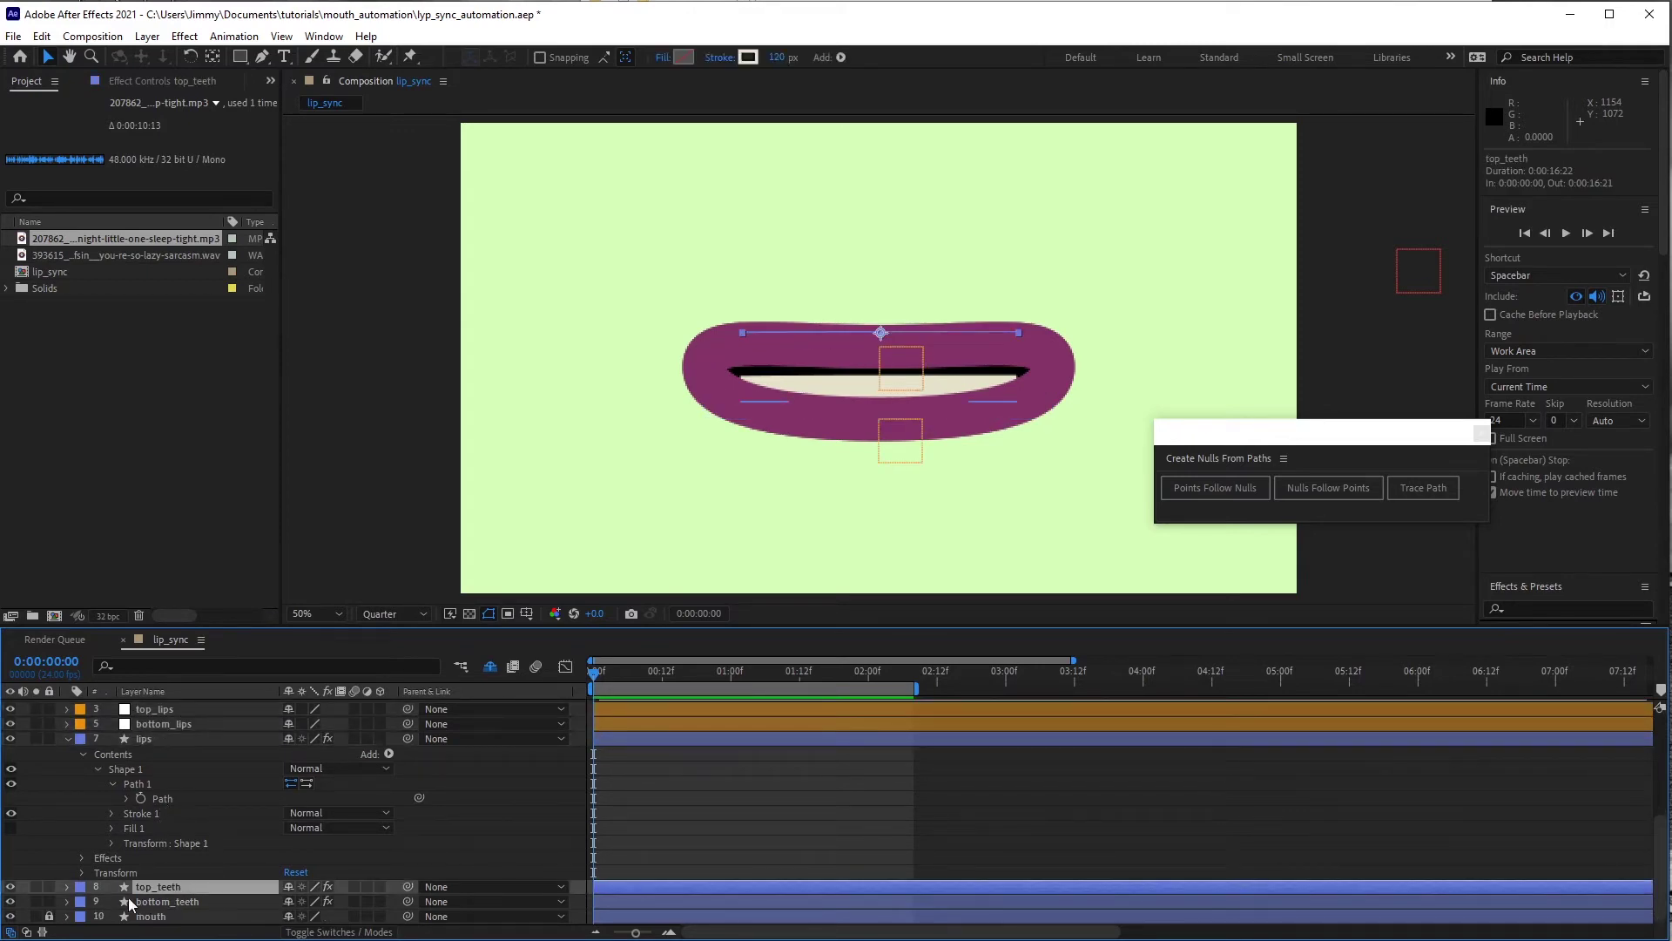
{"action": "left_click", "coordinate": [66, 886]}
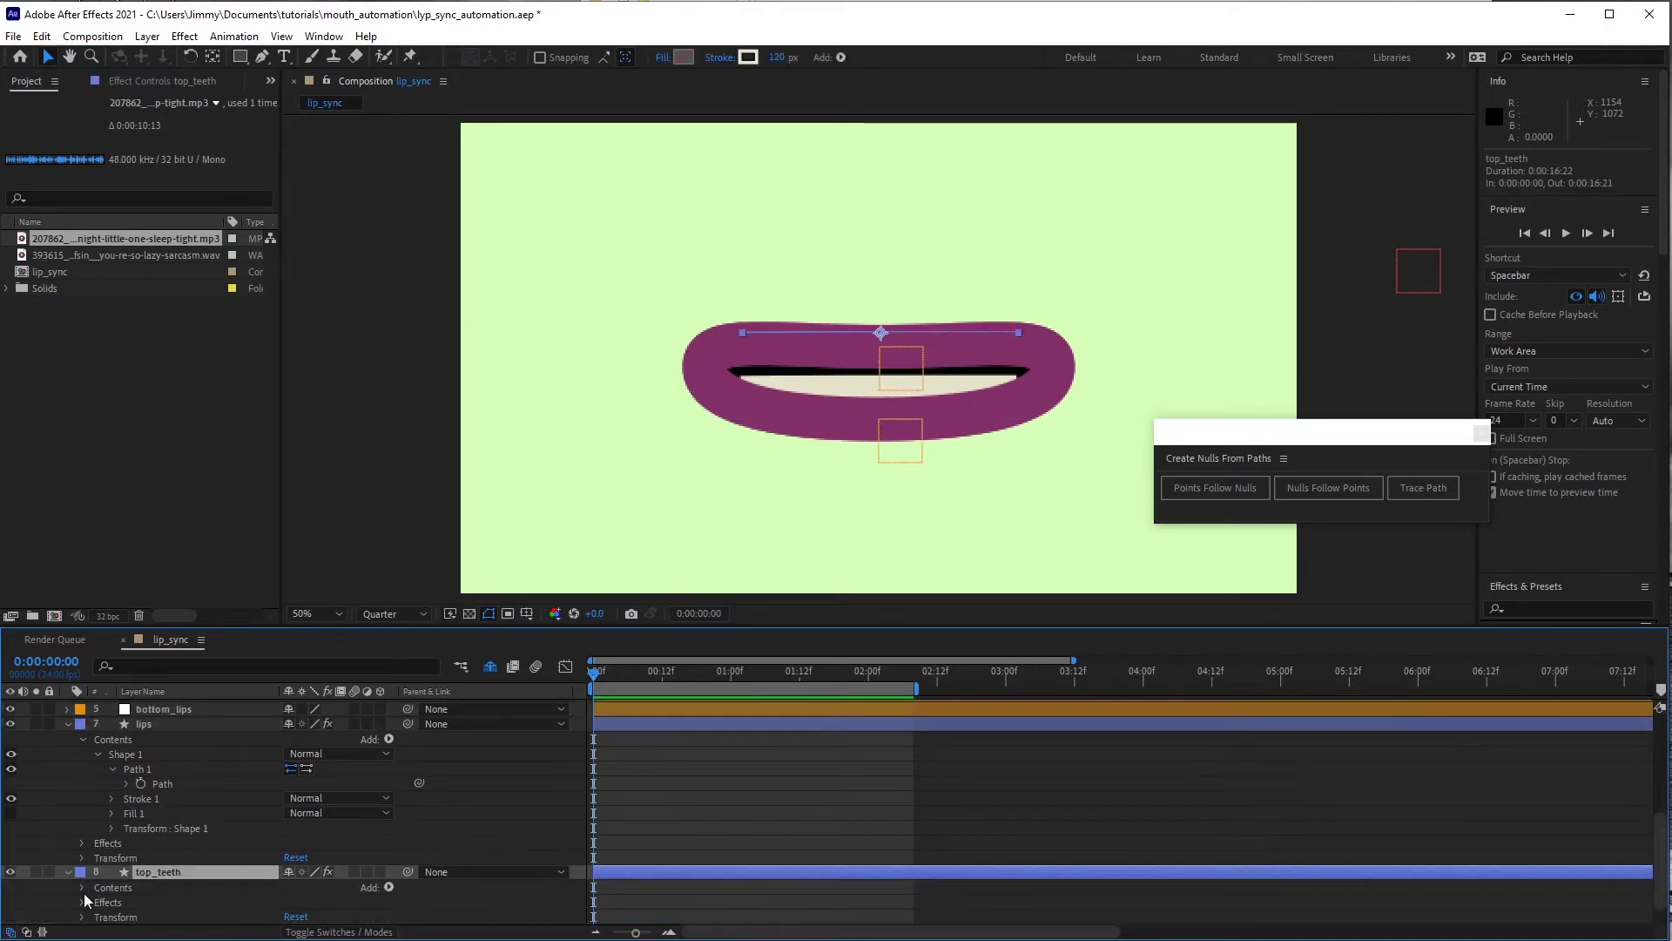
{"action": "left_click", "coordinate": [82, 887]}
{"action": "left_click", "coordinate": [98, 902]}
{"action": "scroll", "coordinate": [108, 904], "scroll_direction": "down", "scroll_amount": 2}
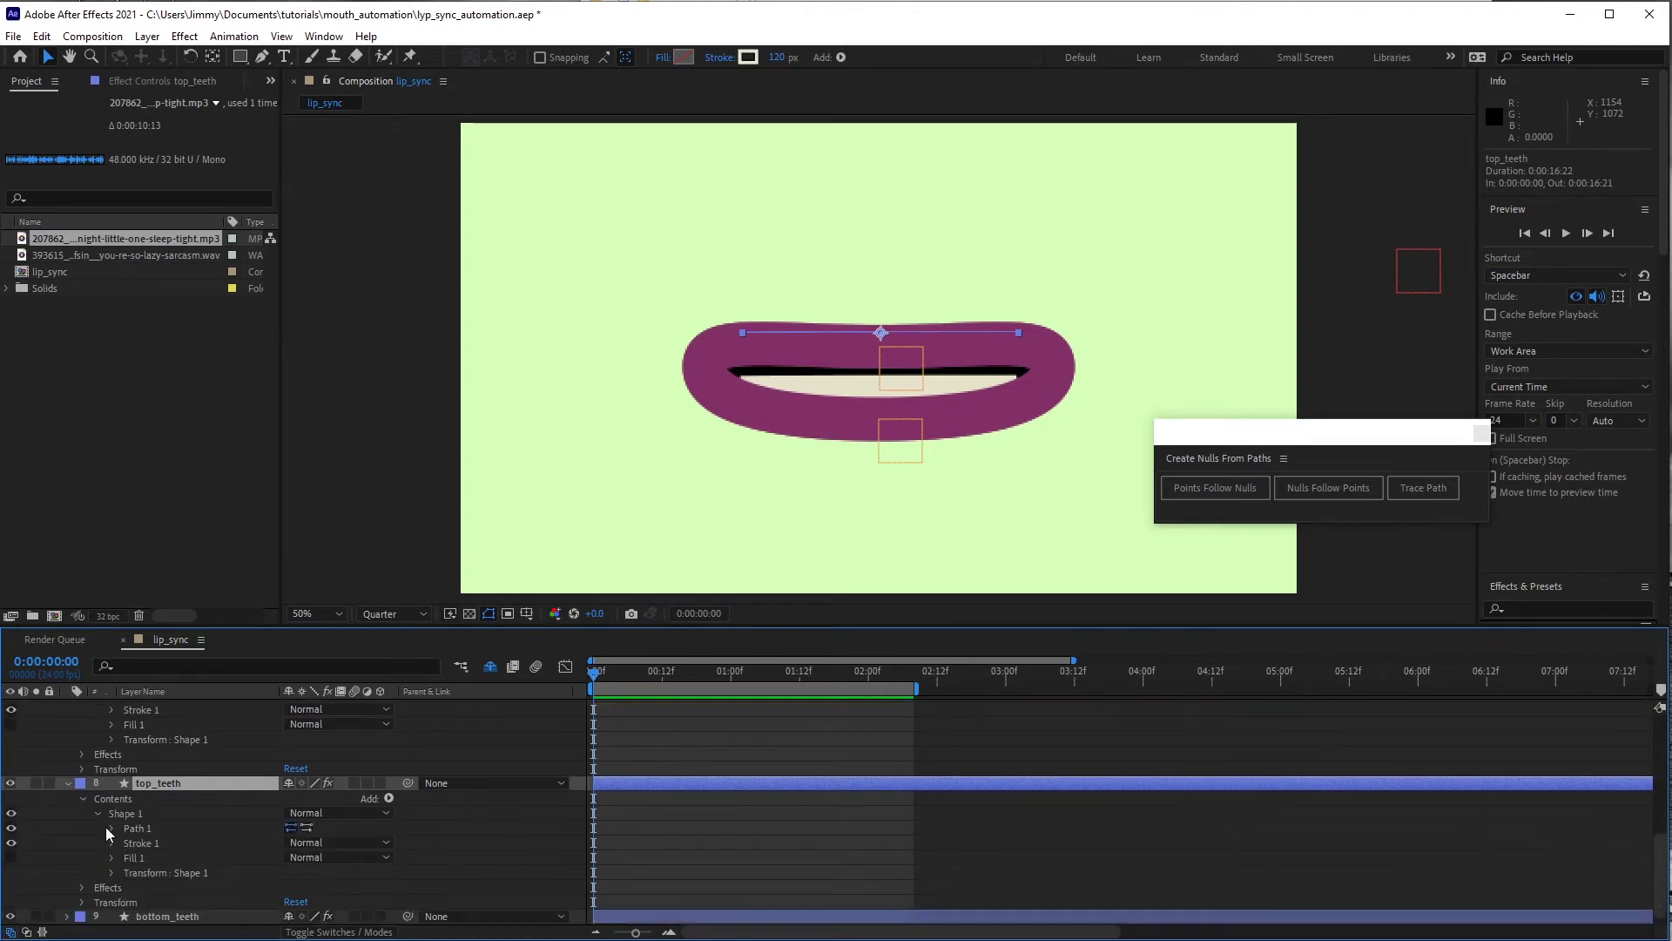
{"action": "left_click", "coordinate": [111, 828]}
{"action": "left_click", "coordinate": [156, 842]}
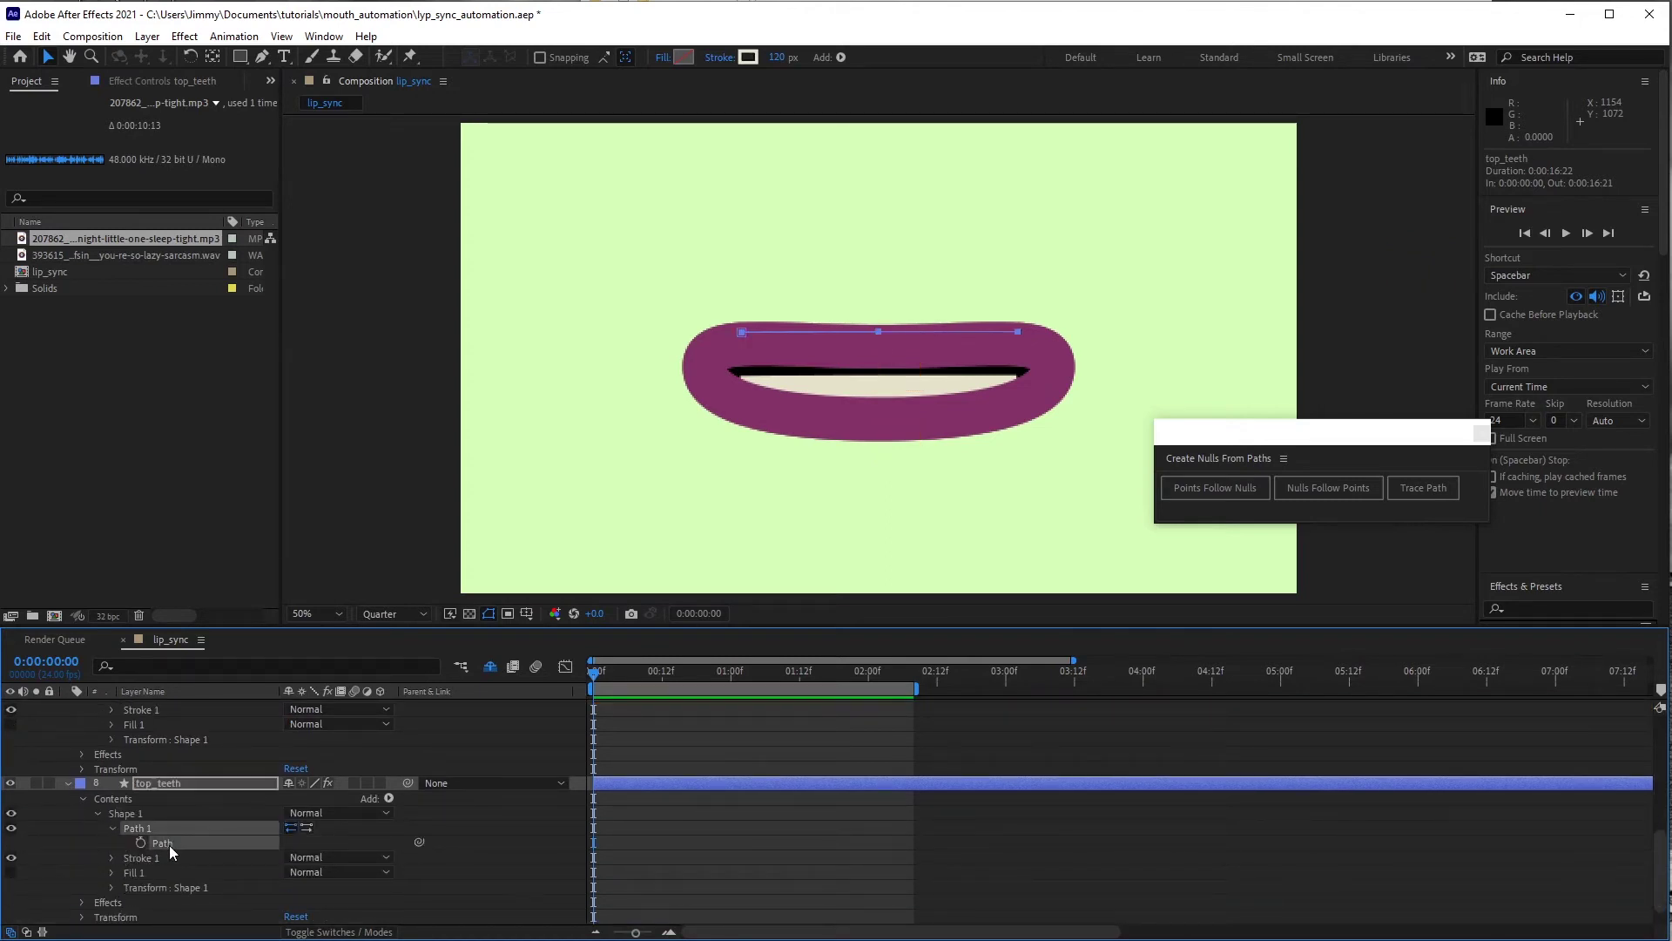
- Create nulls driving the top_teeth path points, named r_top, mid_top and l_top
{"action": "left_click", "coordinate": [1229, 486]}
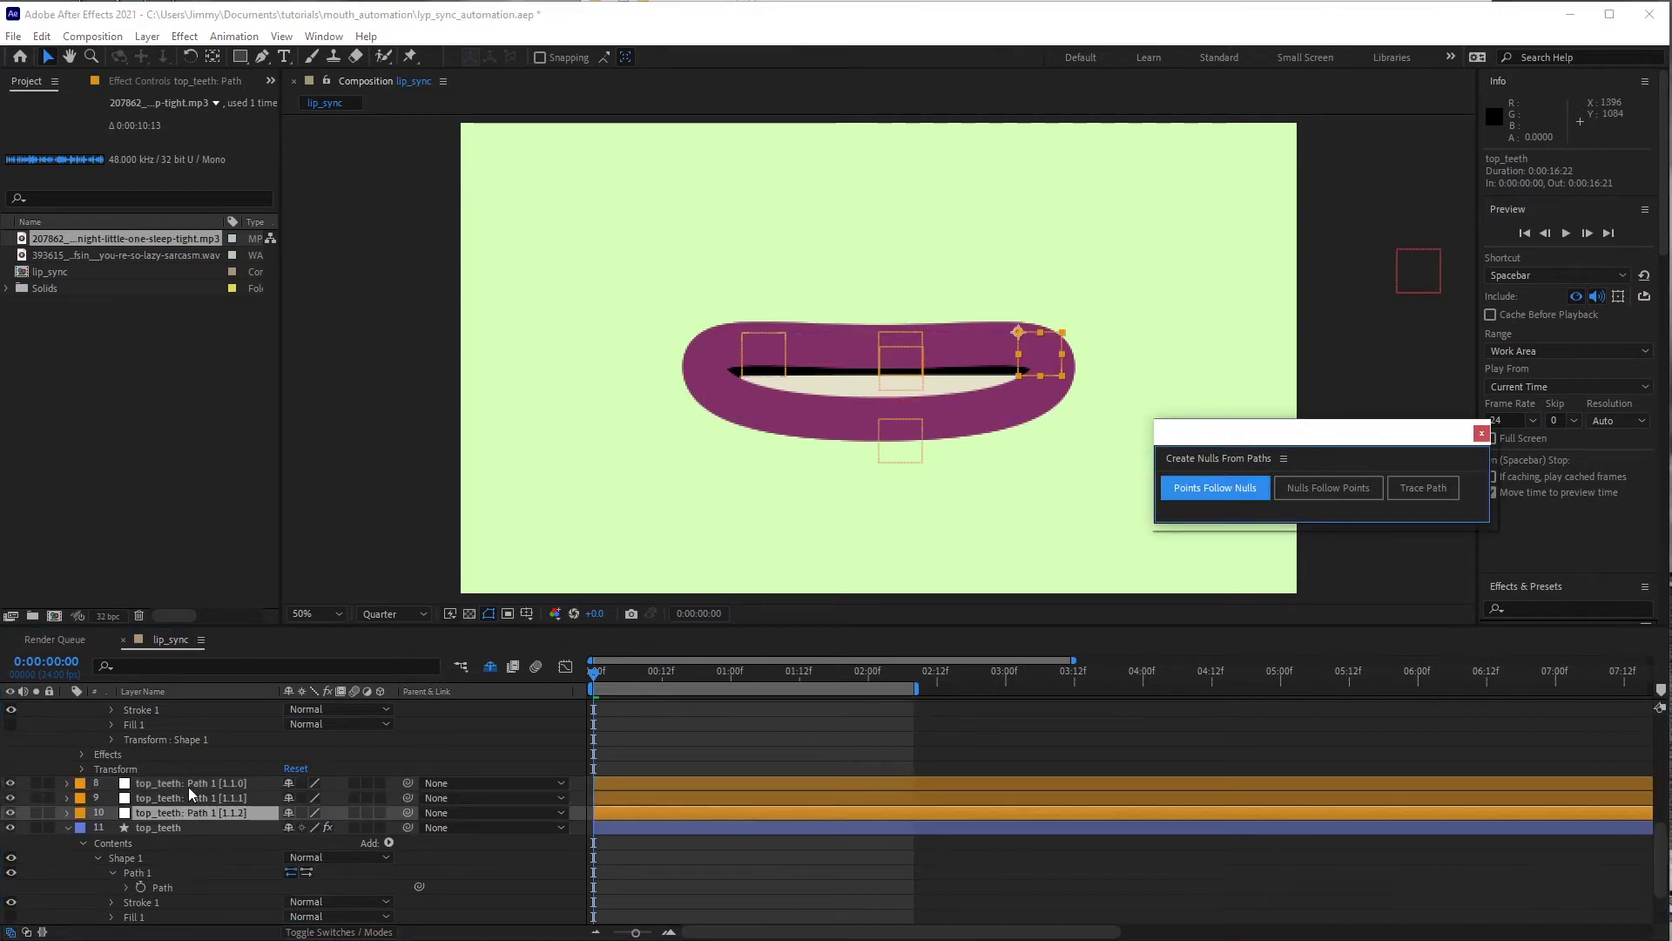
{"action": "left_click", "coordinate": [197, 815]}
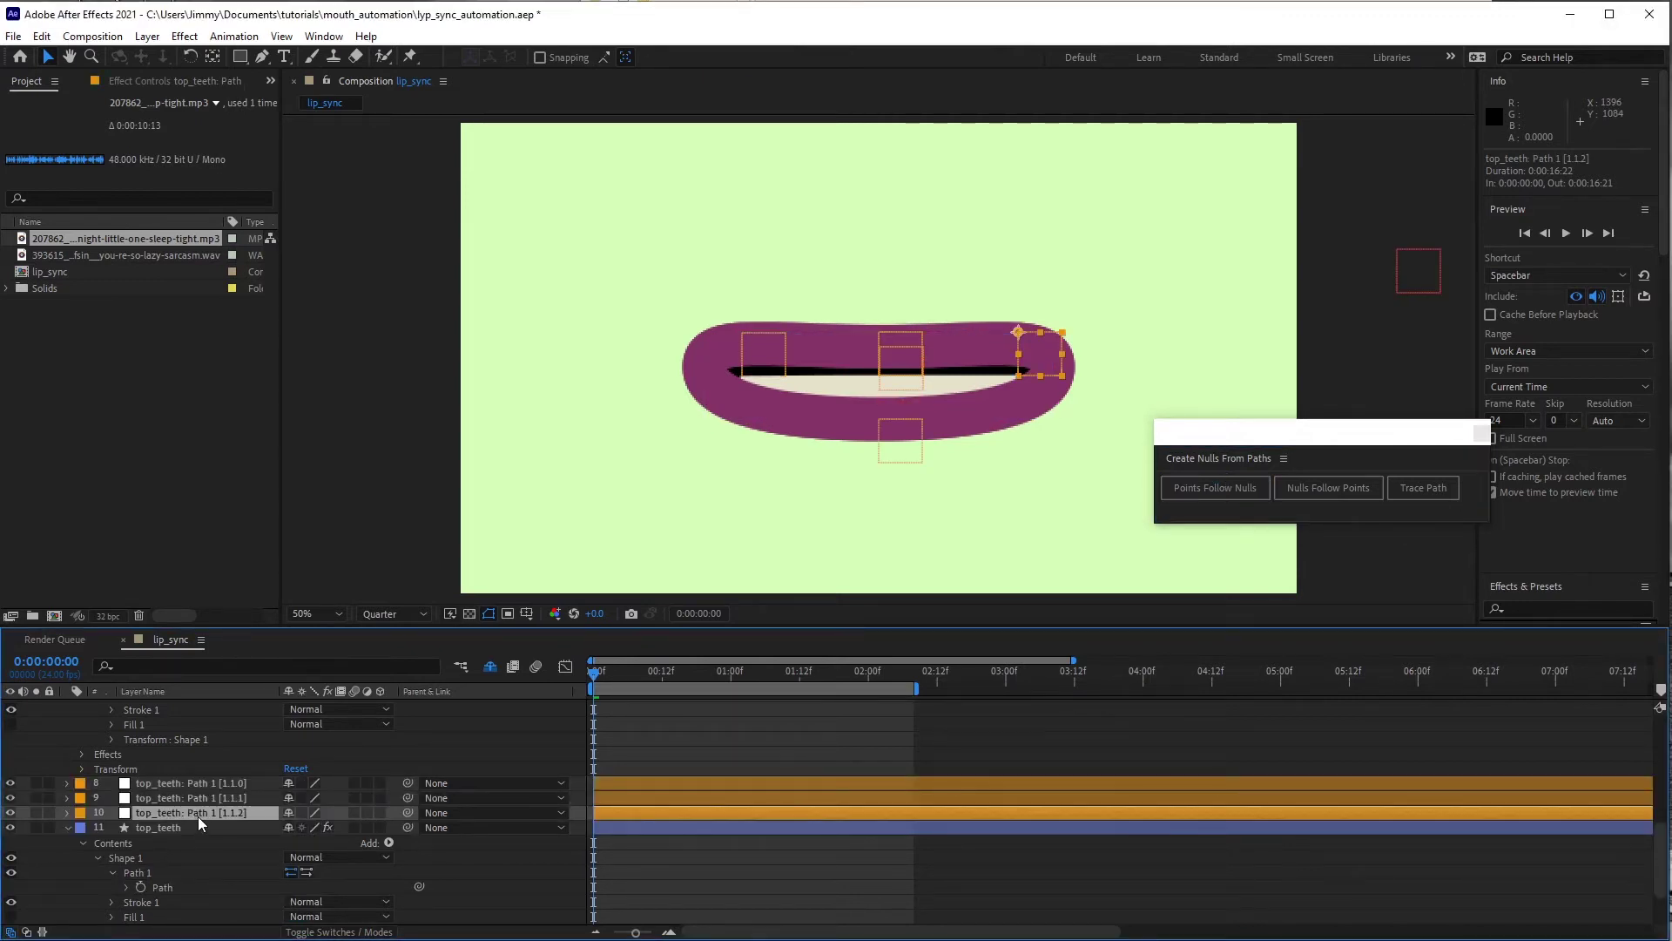
{"action": "key", "text": "Return"}
{"action": "type", "text": "r_top"}
{"action": "key", "text": "Return"}
{"action": "key", "text": "ctrl+Up"}
{"action": "key", "text": "Return"}
{"action": "type", "text": "mid_top"}
{"action": "key", "text": "Return"}
{"action": "key", "text": "ctrl+Up"}
{"action": "key", "text": "Return"}
{"action": "type", "text": "t"}
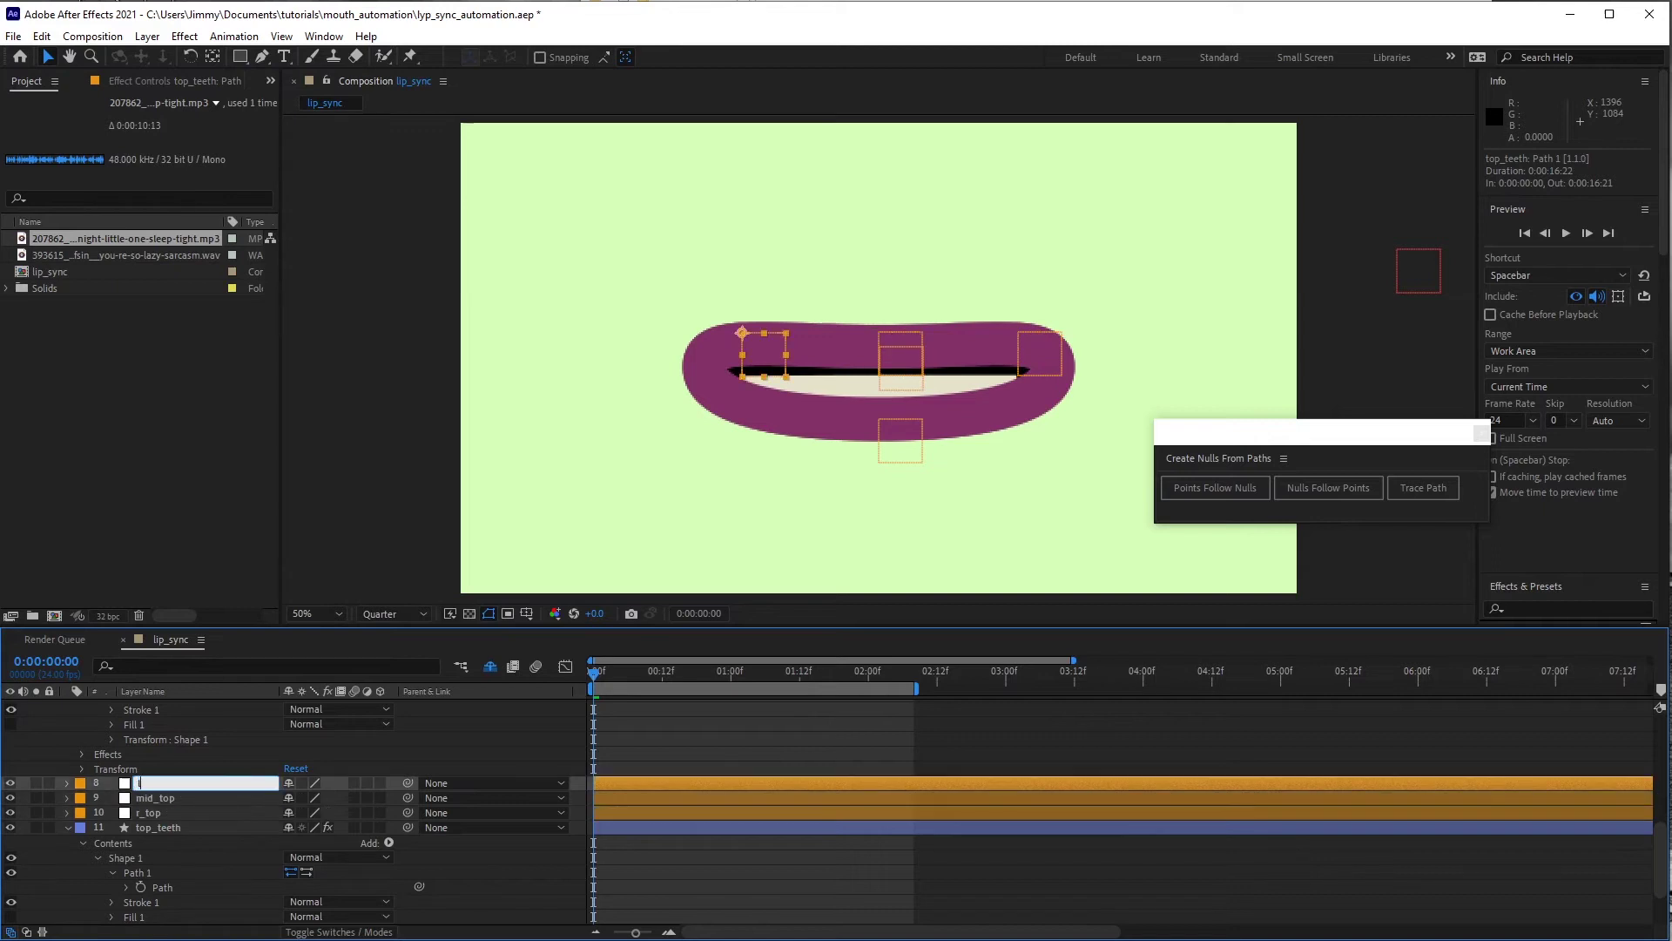
{"action": "type", "text": "_top"}
{"action": "key", "text": "Return"}
- Make l_top and r_top shy, hidden and locked, then hide shy layers
{"action": "left_click", "coordinate": [197, 812]}
{"action": "left_click", "coordinate": [193, 786], "text": "ctrl"}
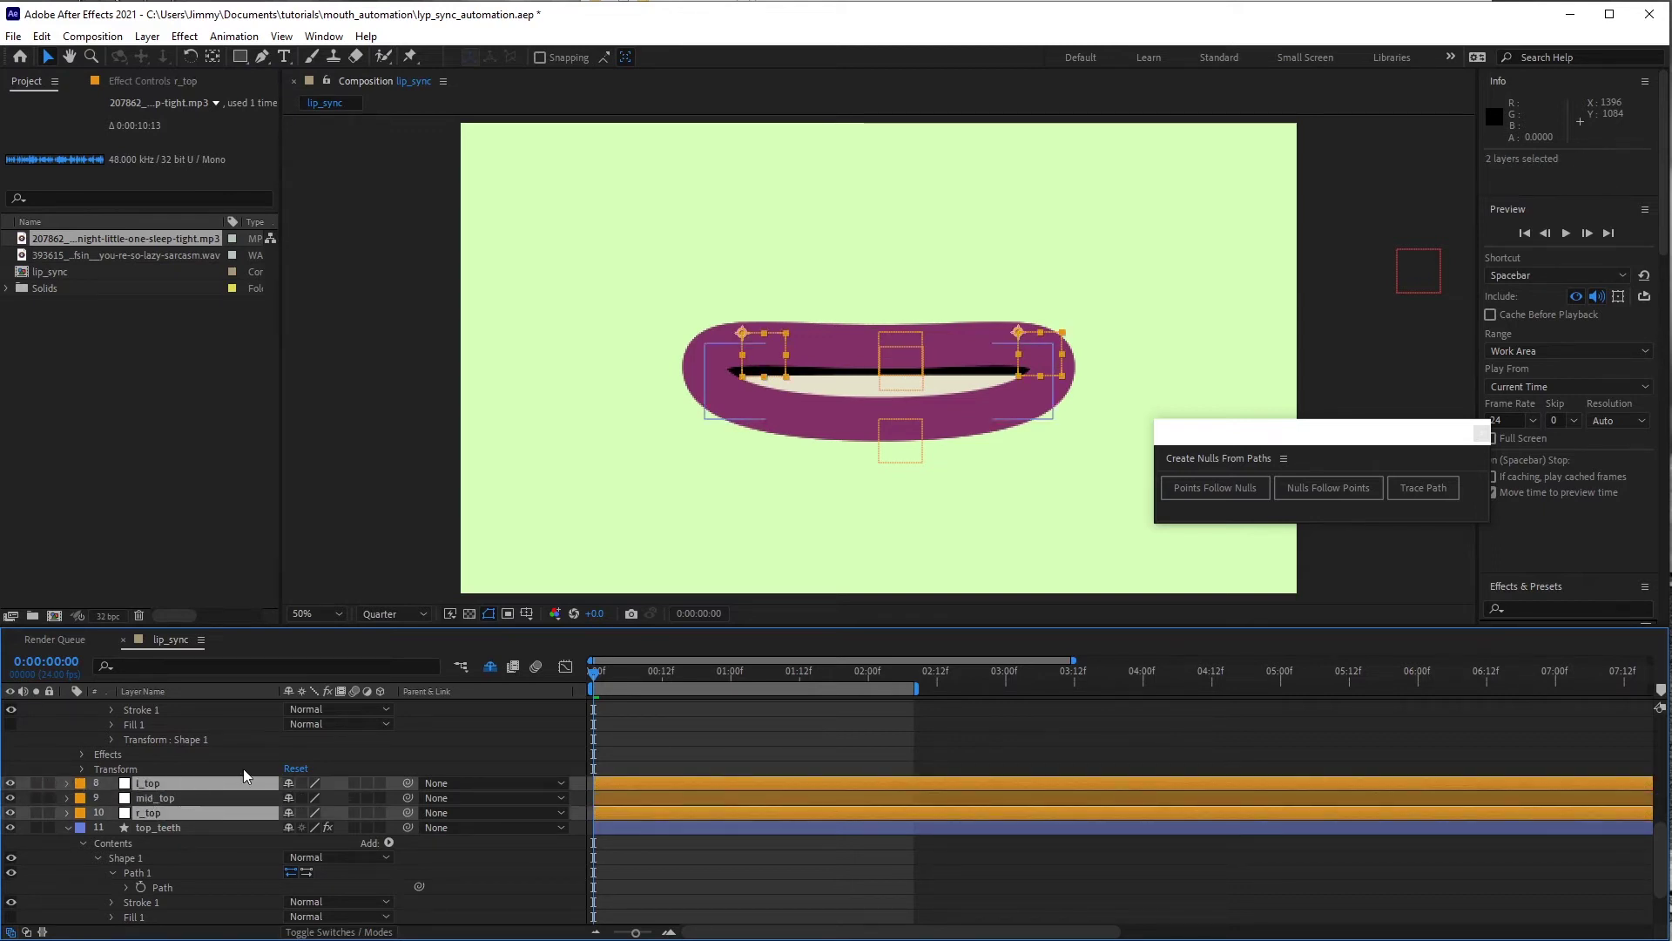
{"action": "left_click", "coordinate": [290, 782]}
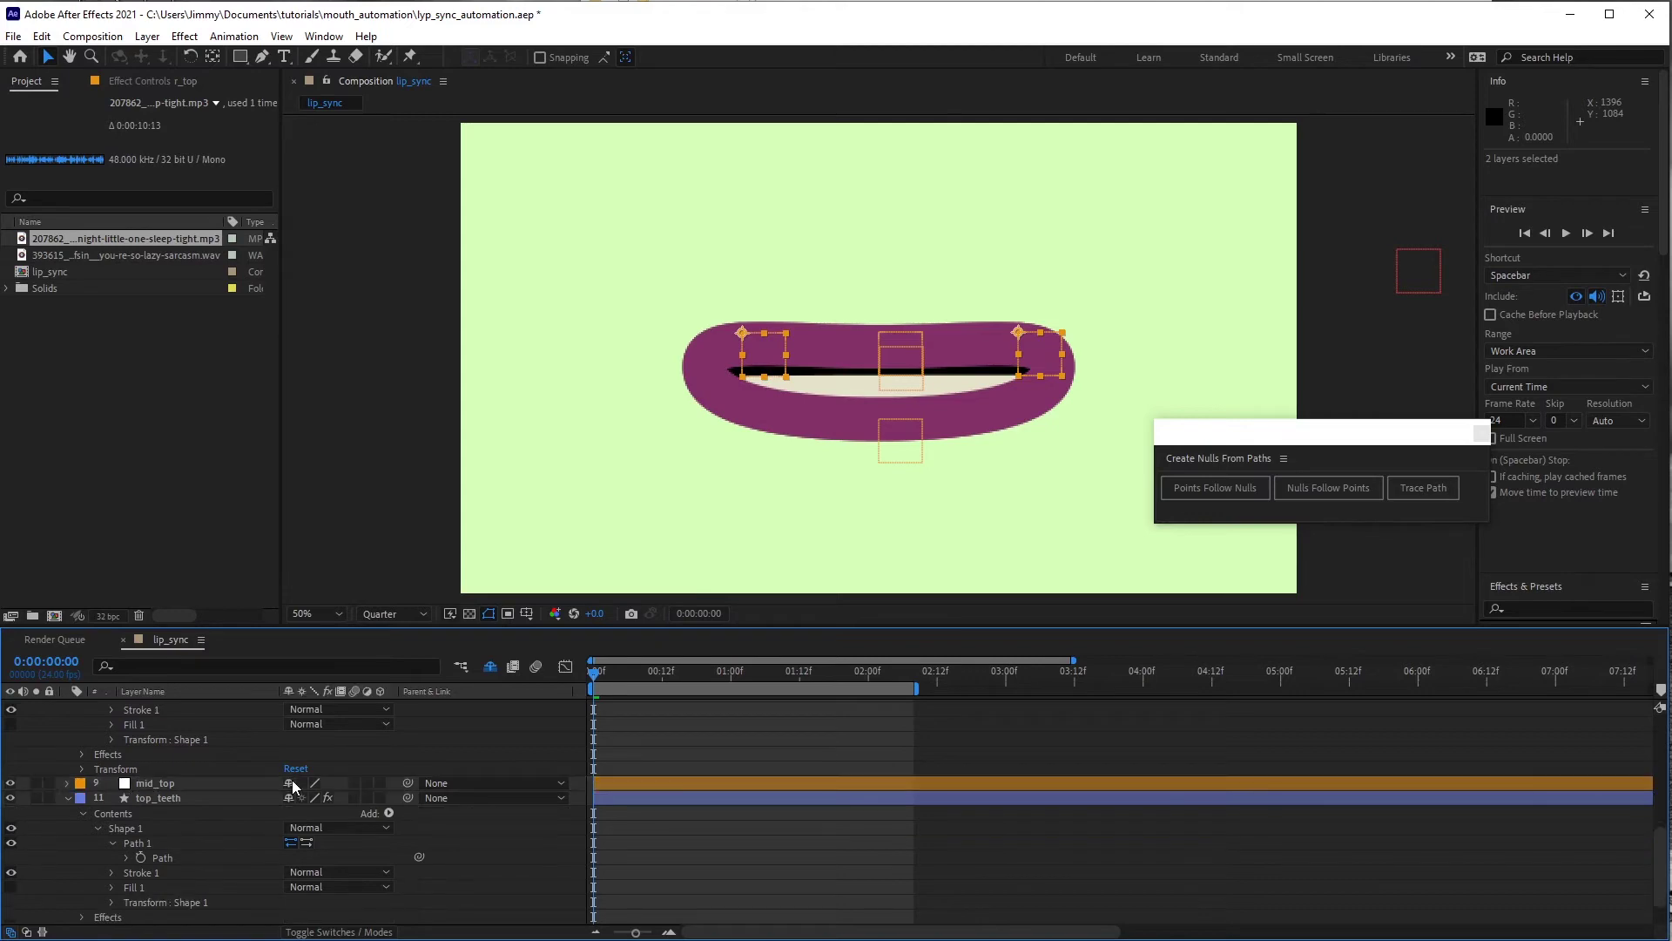
{"action": "left_click", "coordinate": [492, 667]}
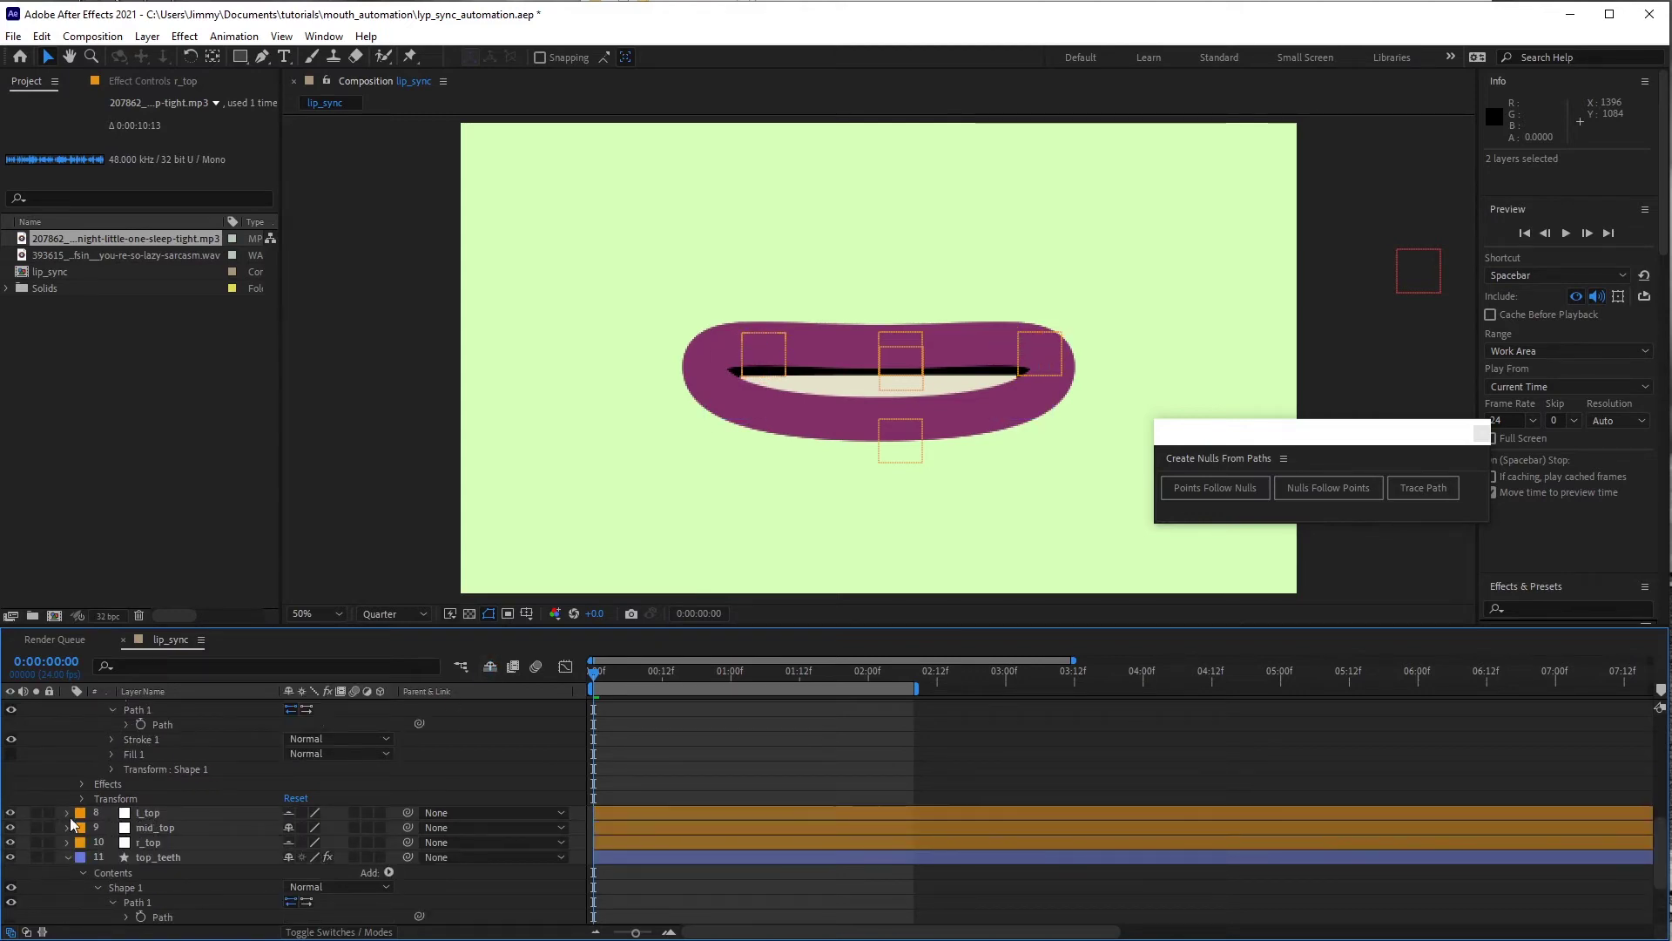
{"action": "left_click", "coordinate": [144, 812]}
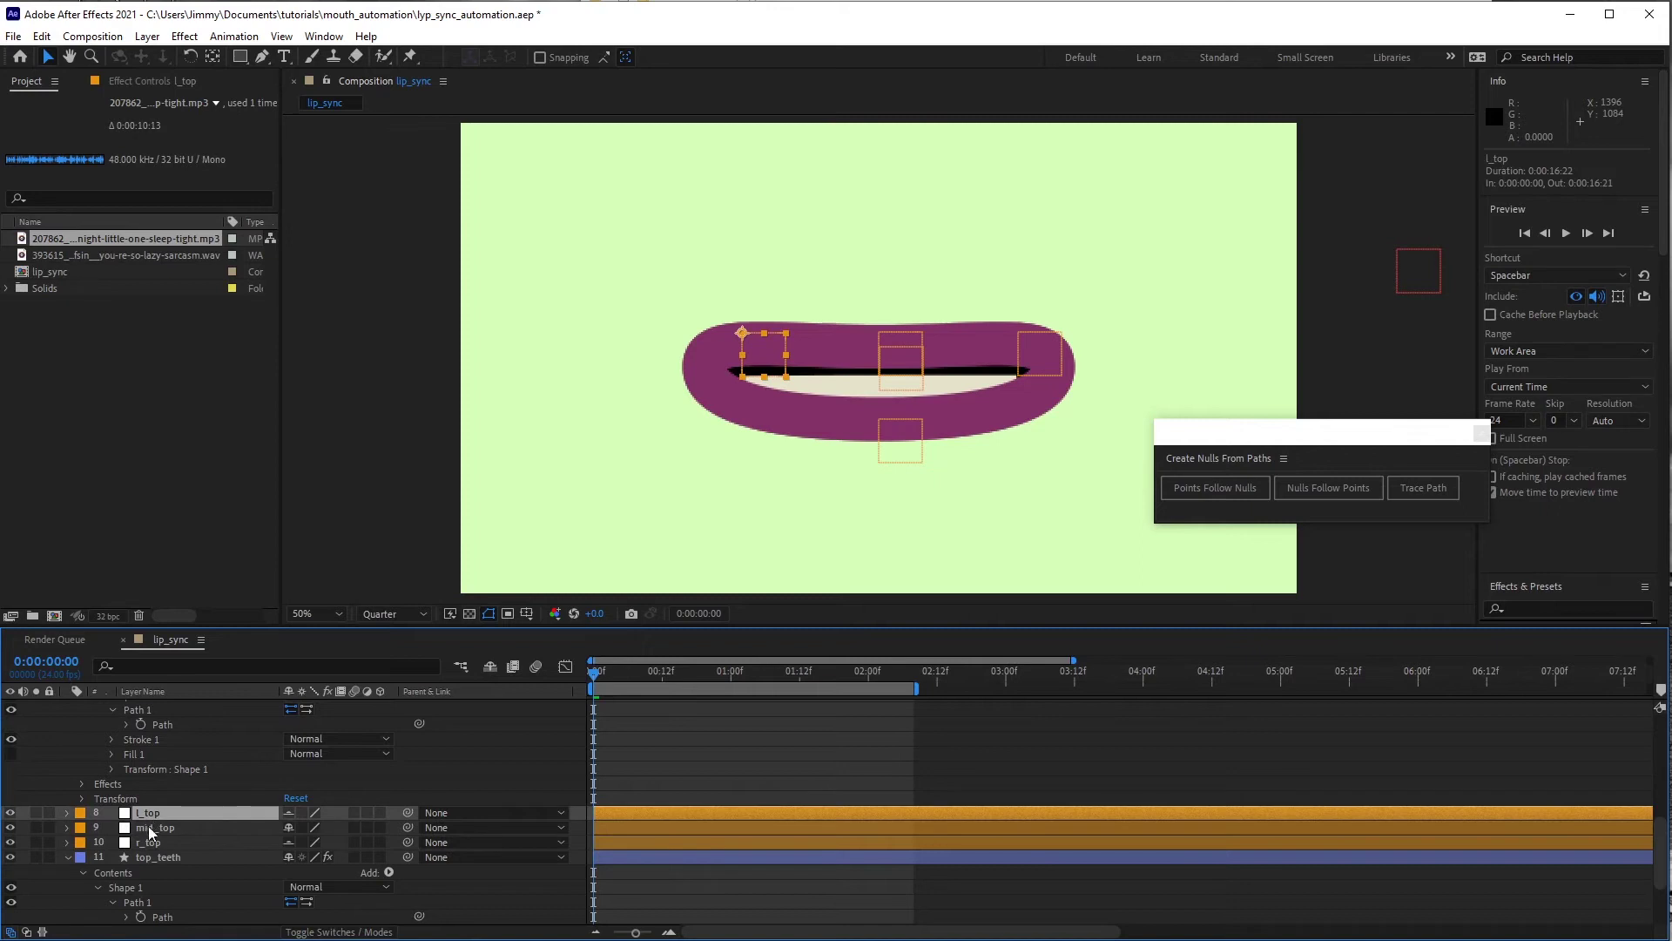
{"action": "left_click", "coordinate": [148, 841], "text": "ctrl"}
{"action": "left_click", "coordinate": [15, 814]}
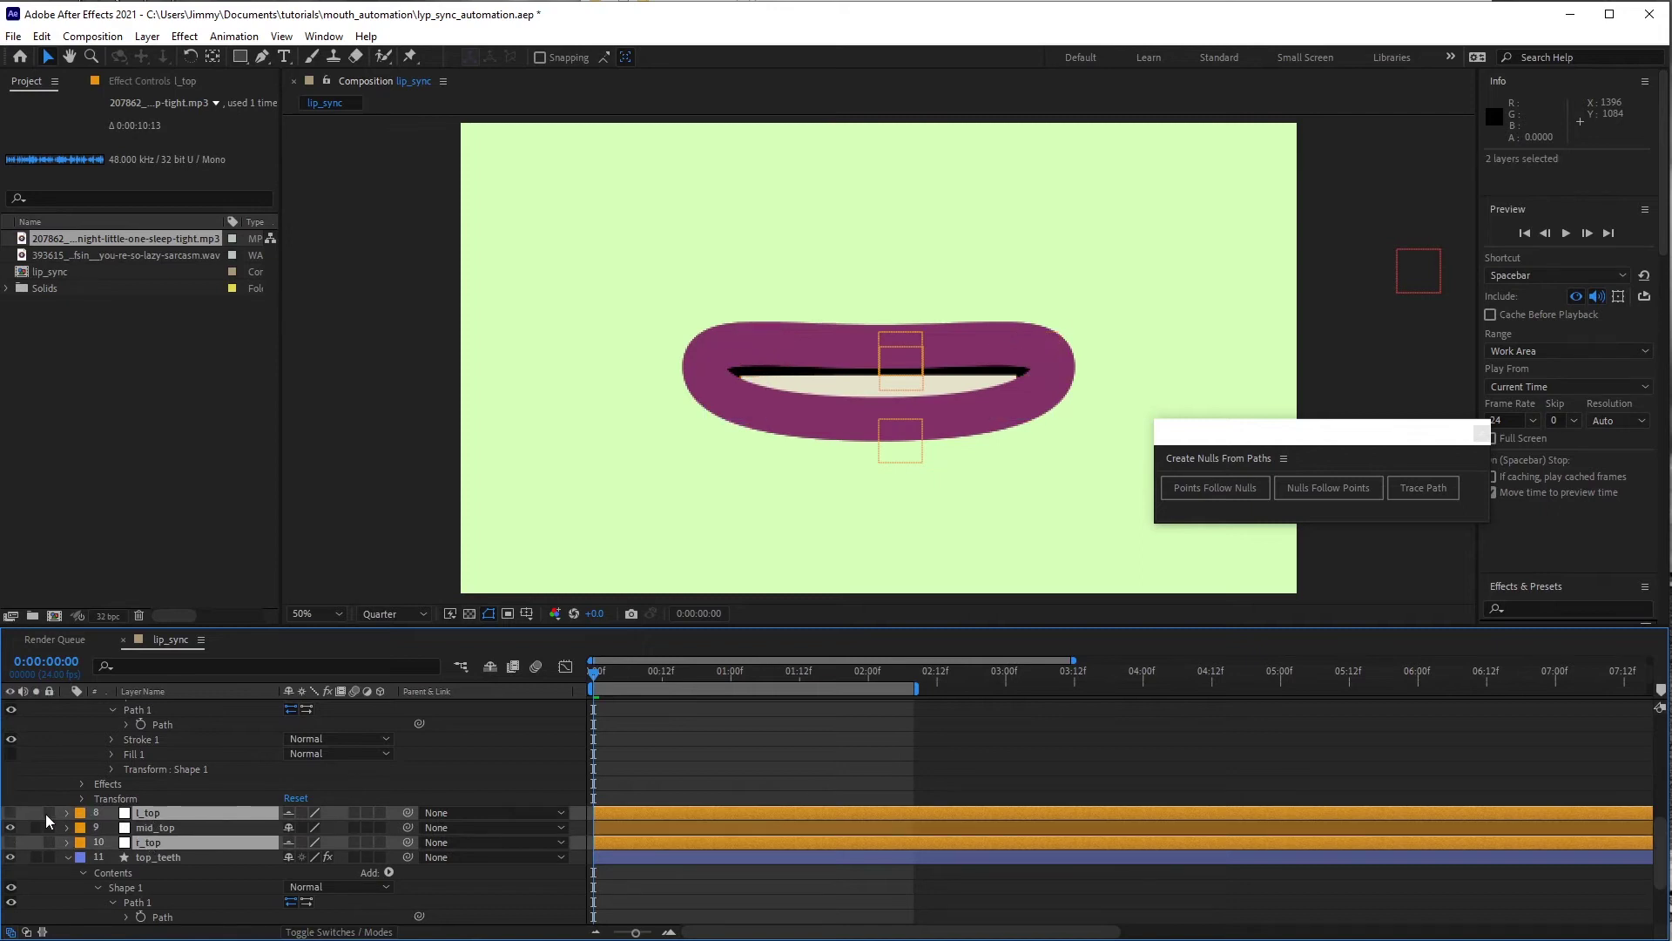
{"action": "left_click", "coordinate": [49, 812]}
{"action": "left_click", "coordinate": [491, 666]}
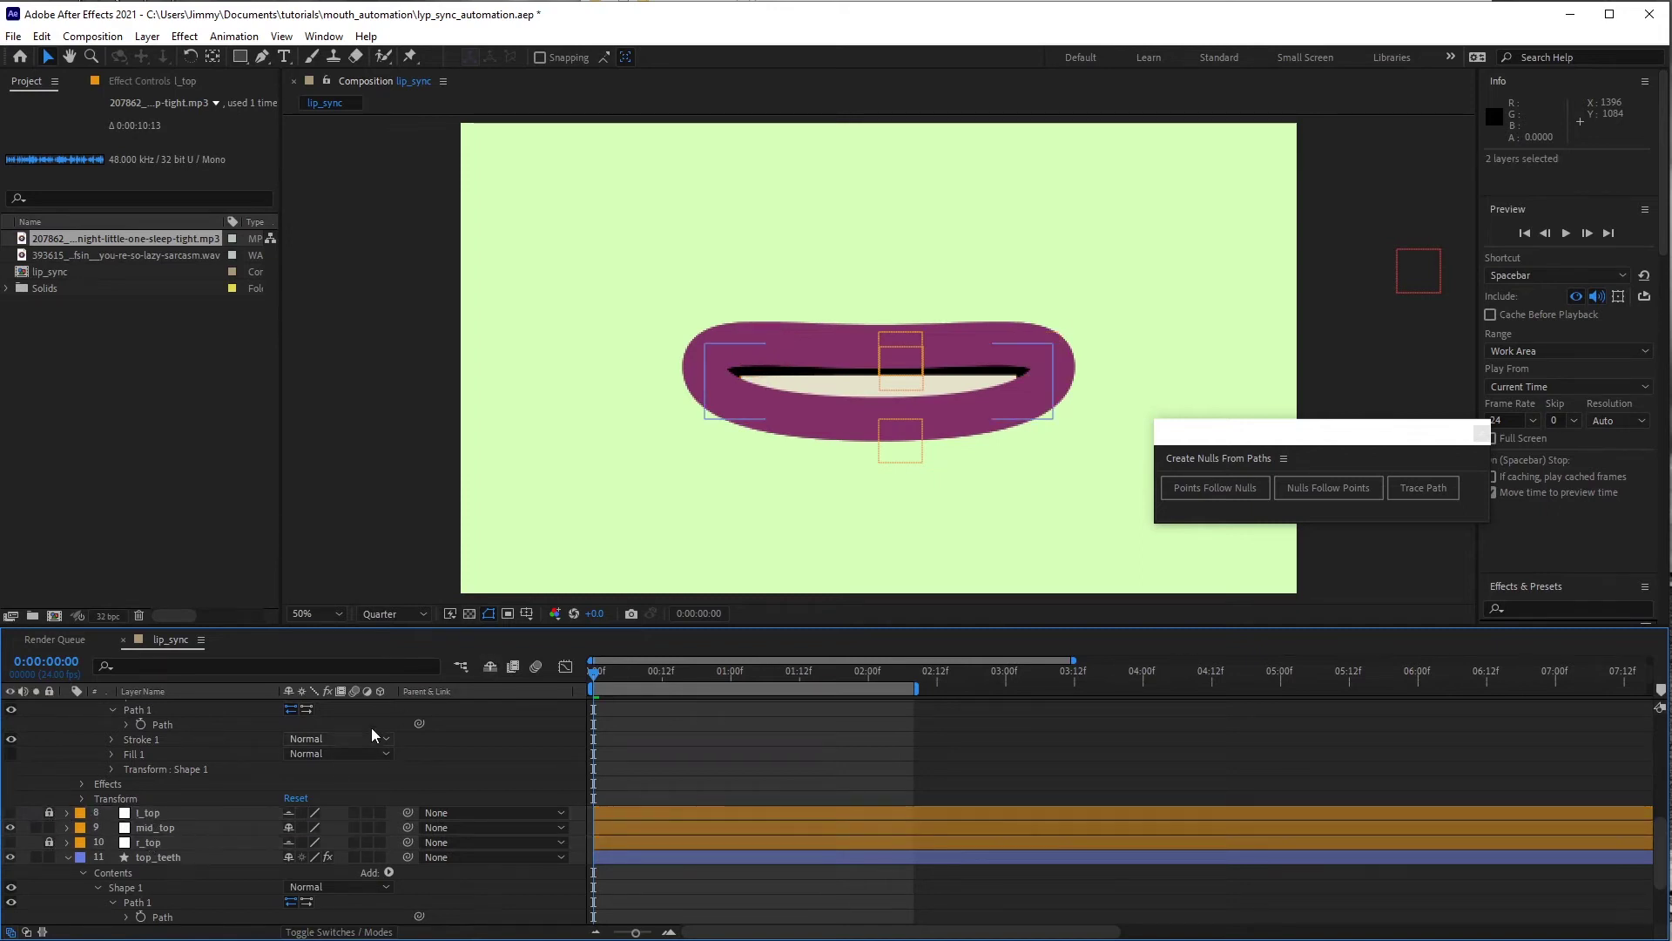
- Select the bottom_teeth layer and show the shy layers again
{"action": "left_click", "coordinate": [158, 753]}
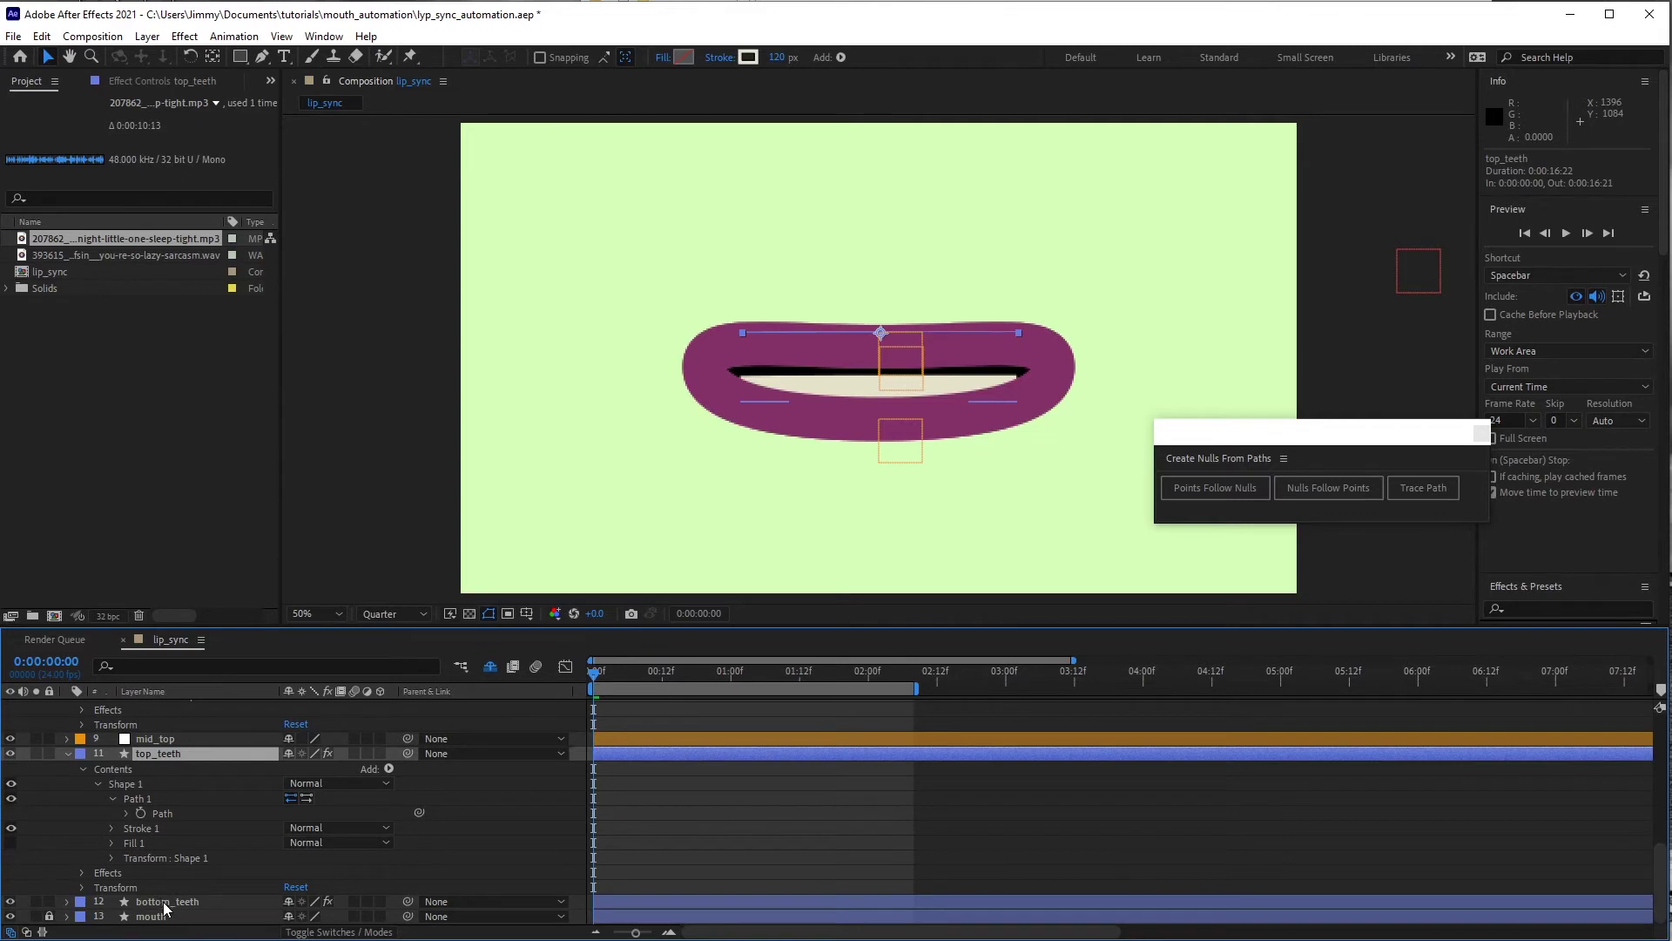
{"action": "left_click", "coordinate": [163, 904]}
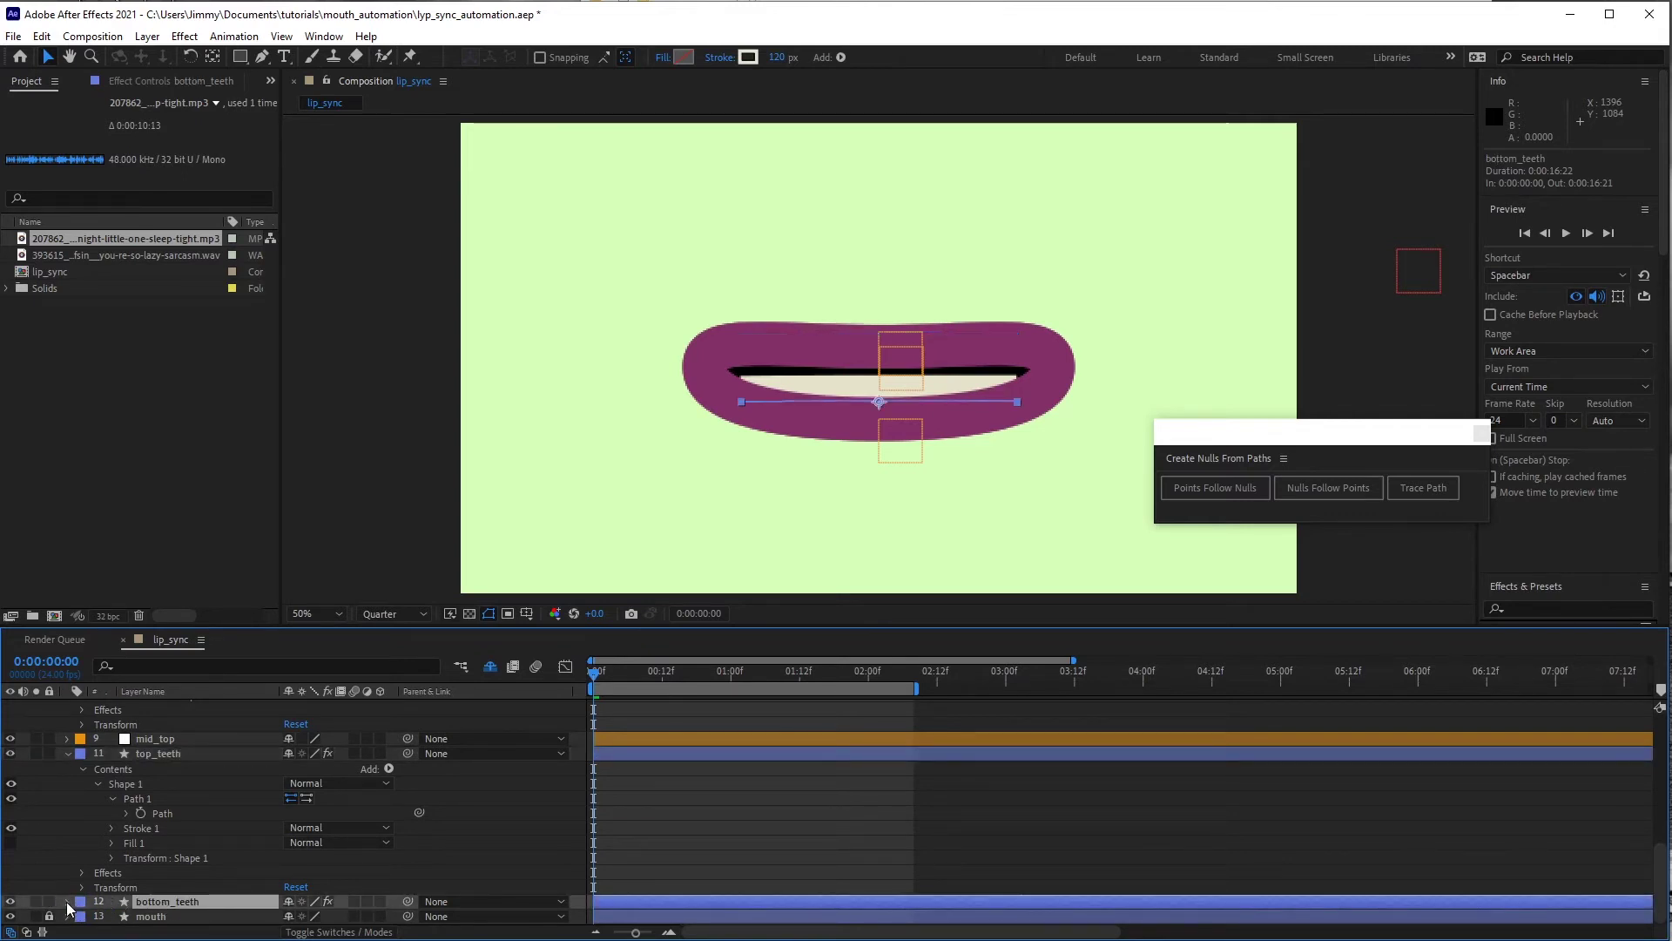
{"action": "left_click", "coordinate": [491, 666]}
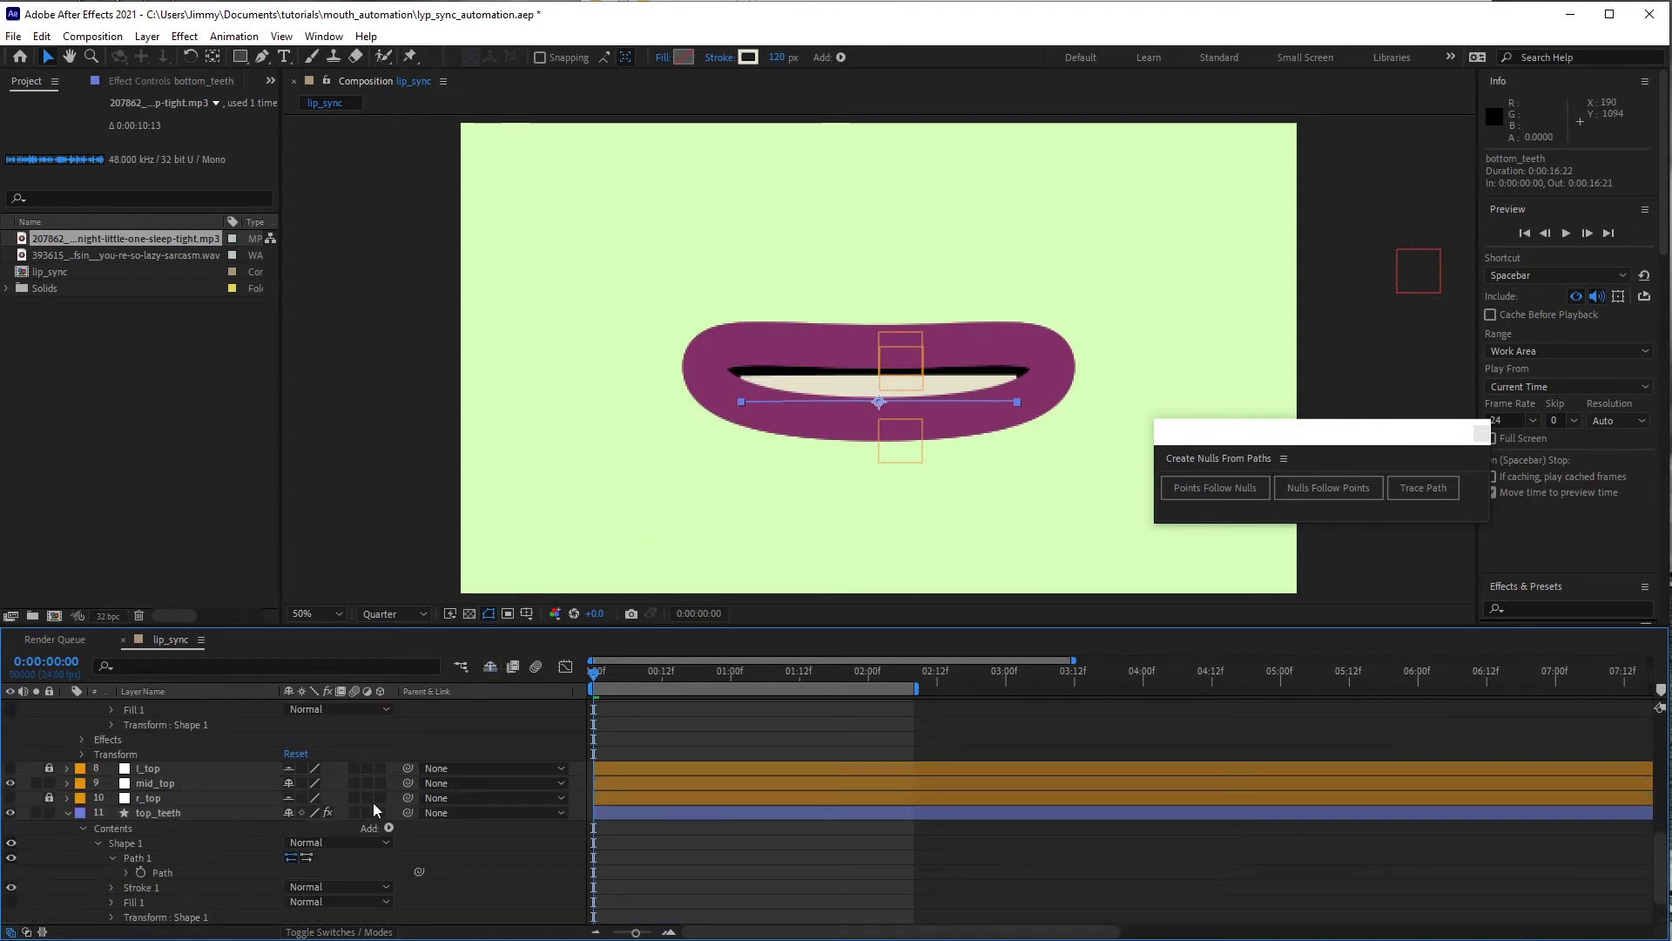
{"action": "scroll", "coordinate": [237, 775], "scroll_direction": "down", "scroll_amount": 2}
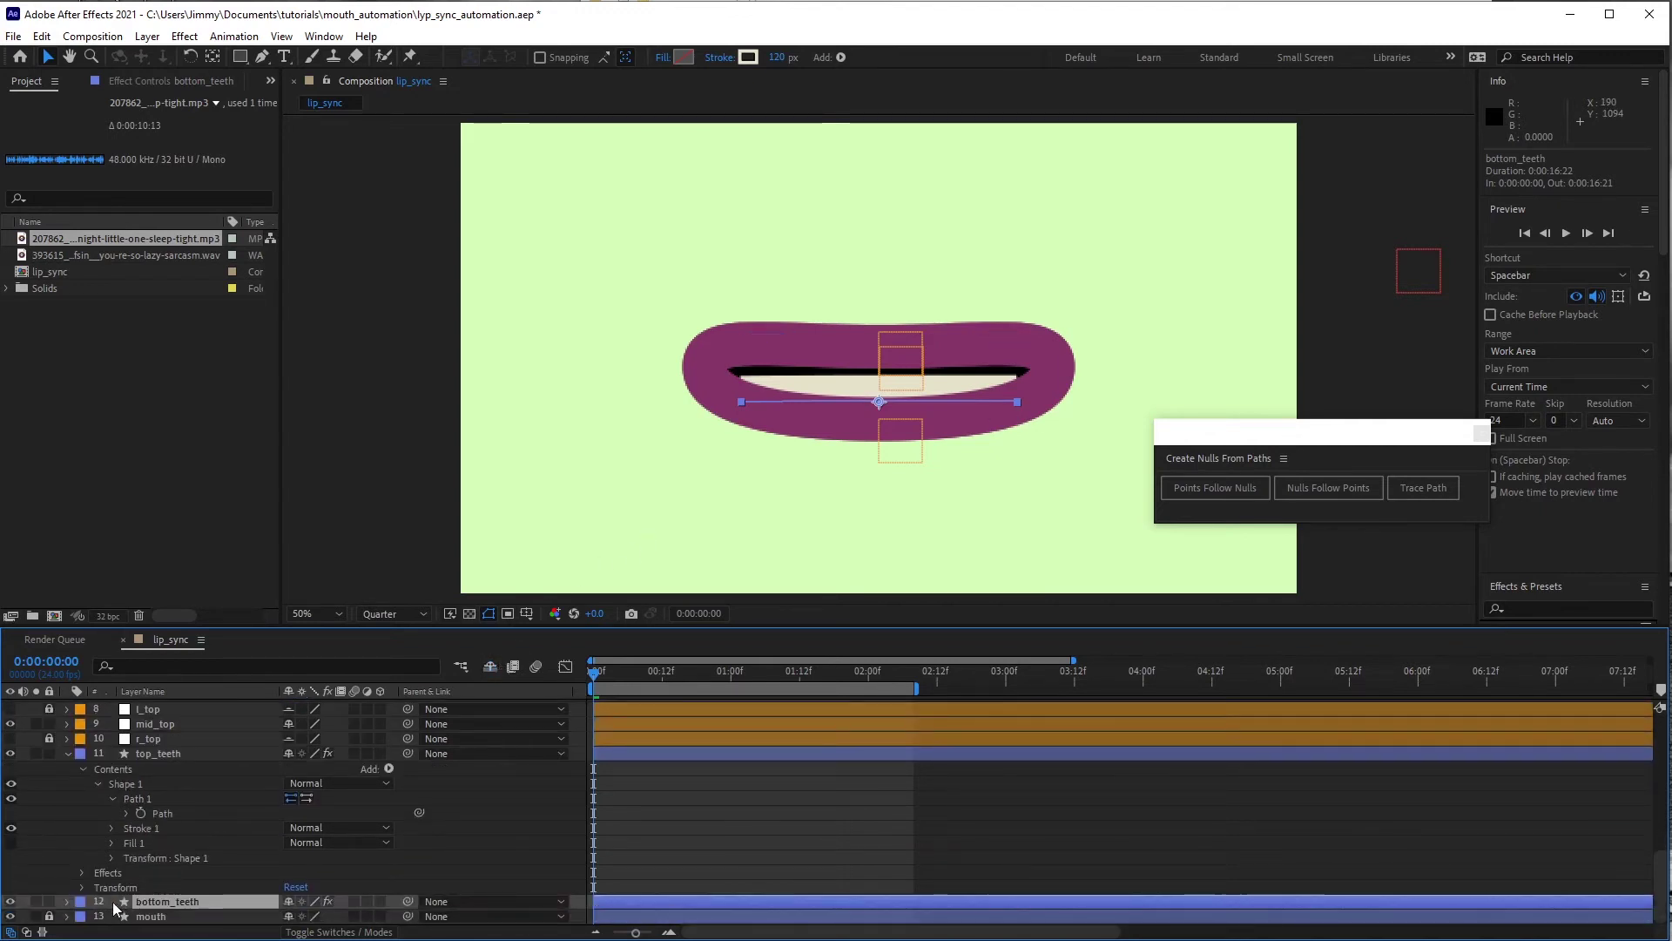
- Create nulls from the bottom_teeth Path so its points follow nulls
{"action": "left_click", "coordinate": [68, 902]}
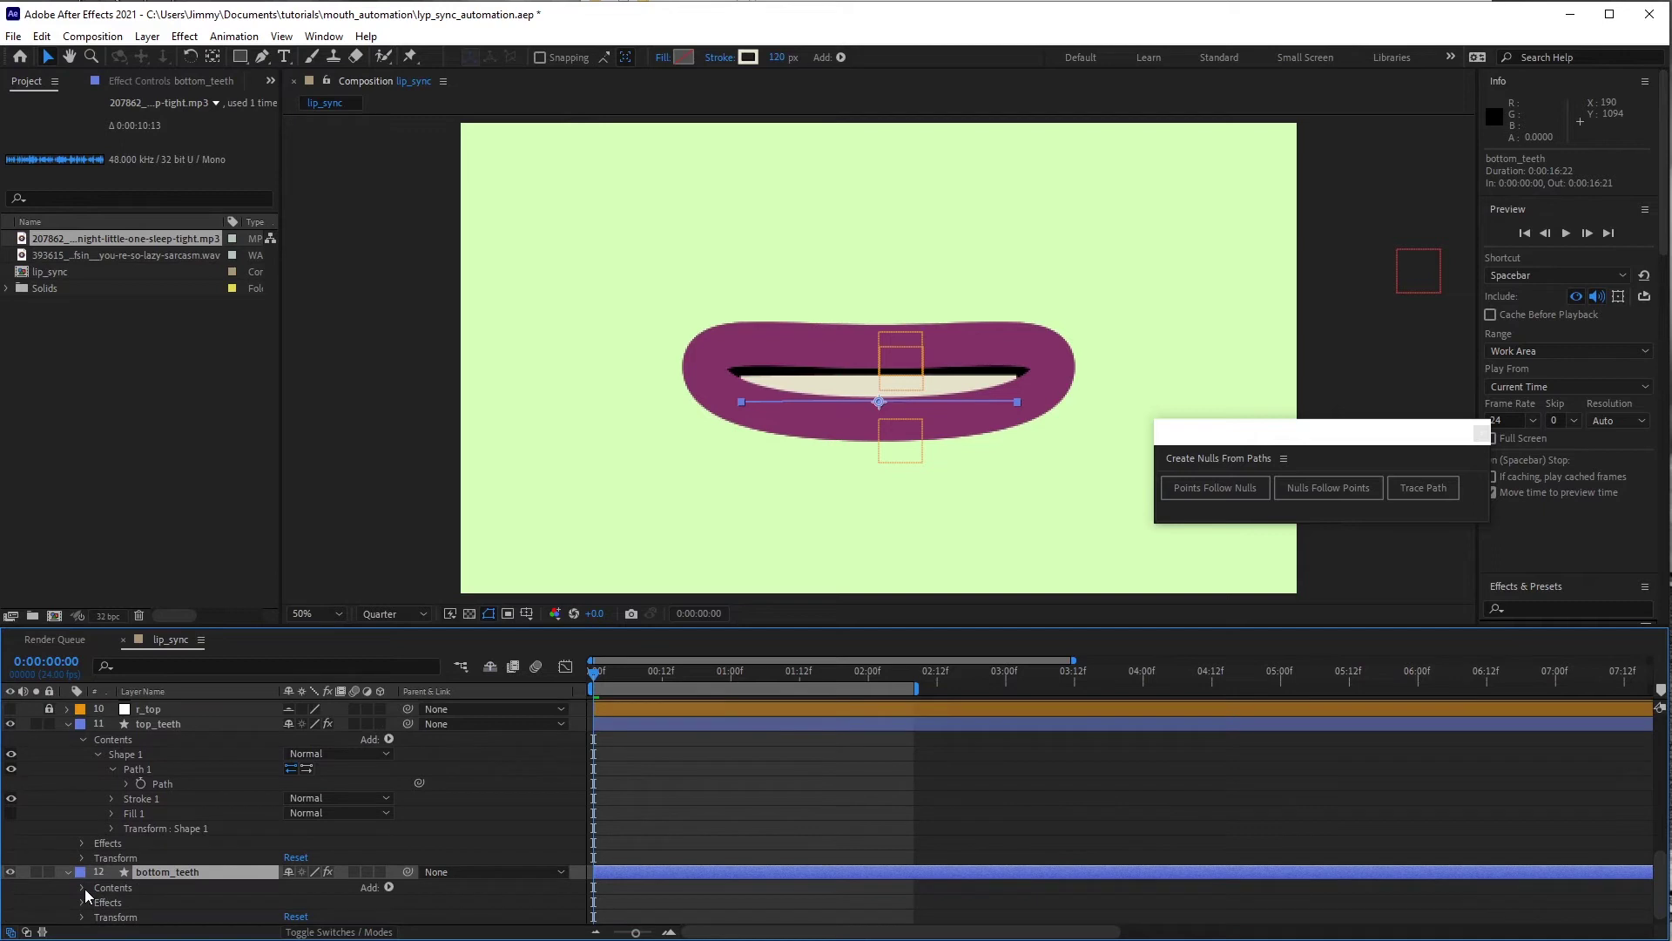
{"action": "left_click", "coordinate": [82, 888]}
{"action": "left_click", "coordinate": [97, 903]}
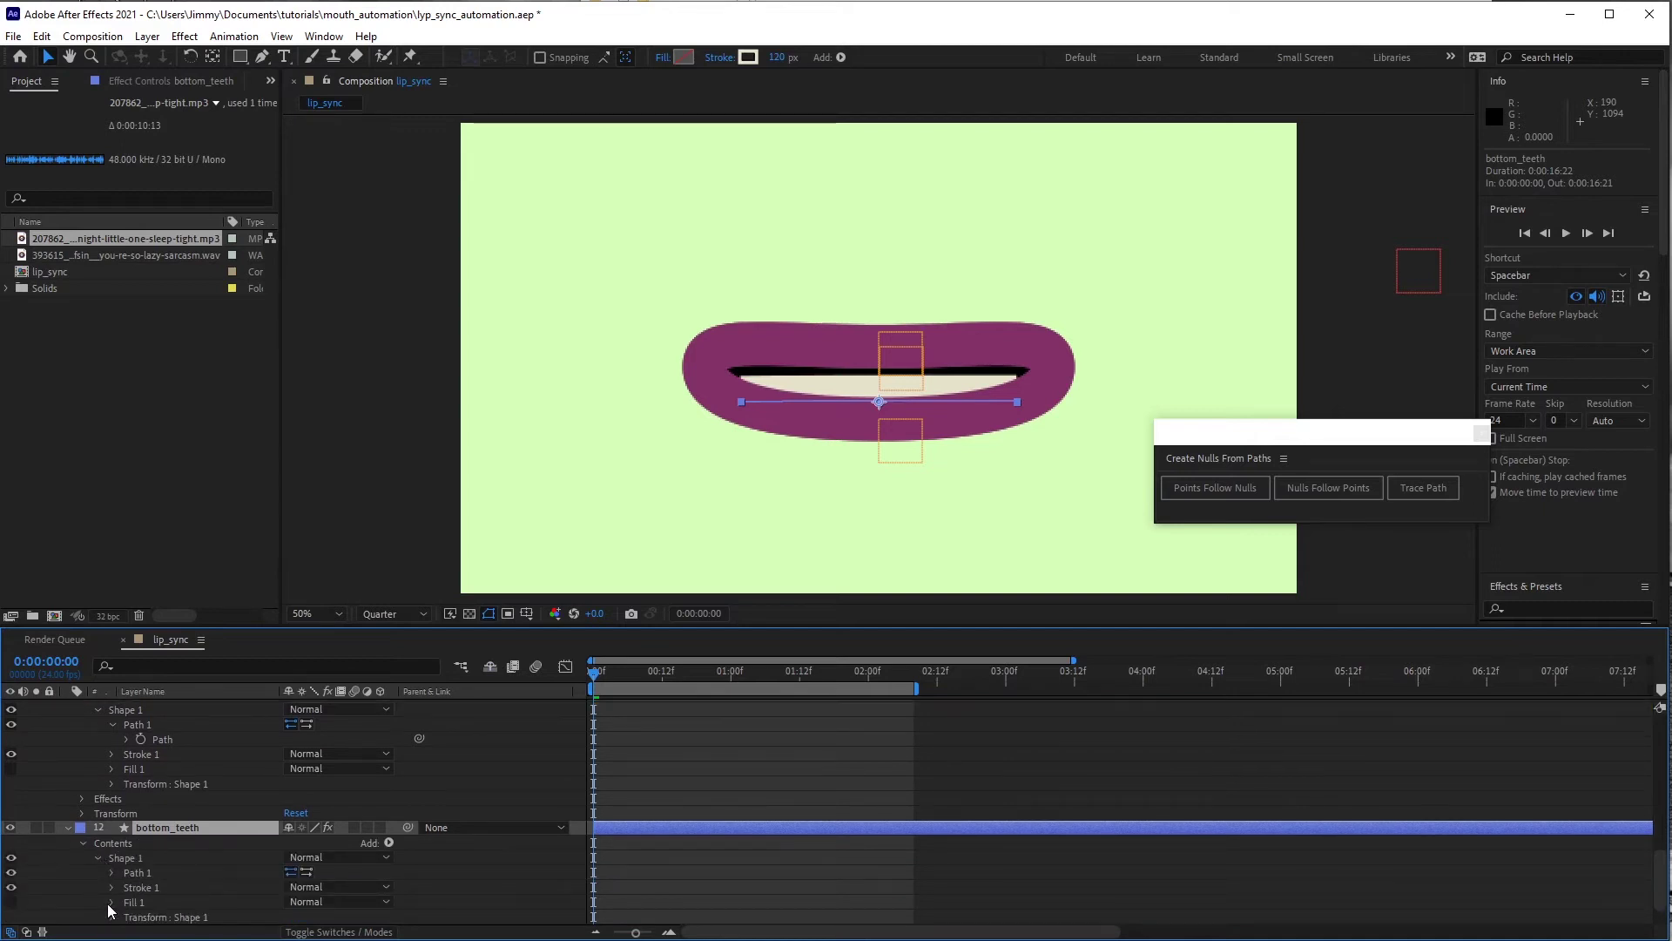
{"action": "left_click", "coordinate": [140, 872]}
{"action": "left_click", "coordinate": [111, 872]}
{"action": "left_click", "coordinate": [162, 887]}
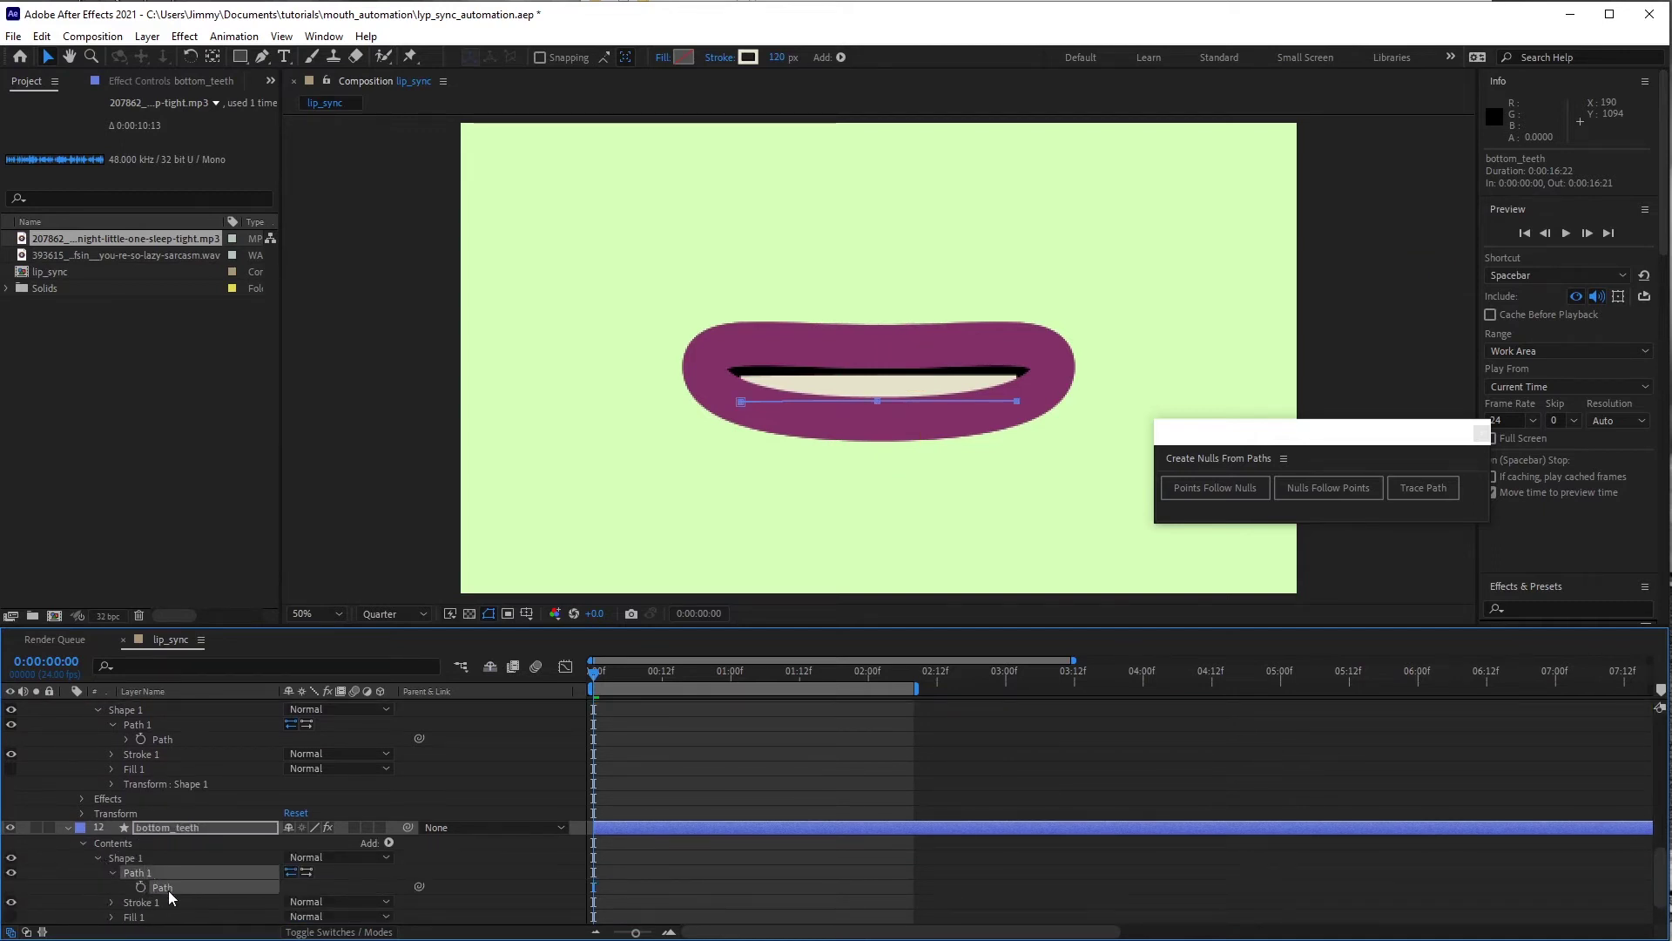
{"action": "left_click", "coordinate": [1233, 484]}
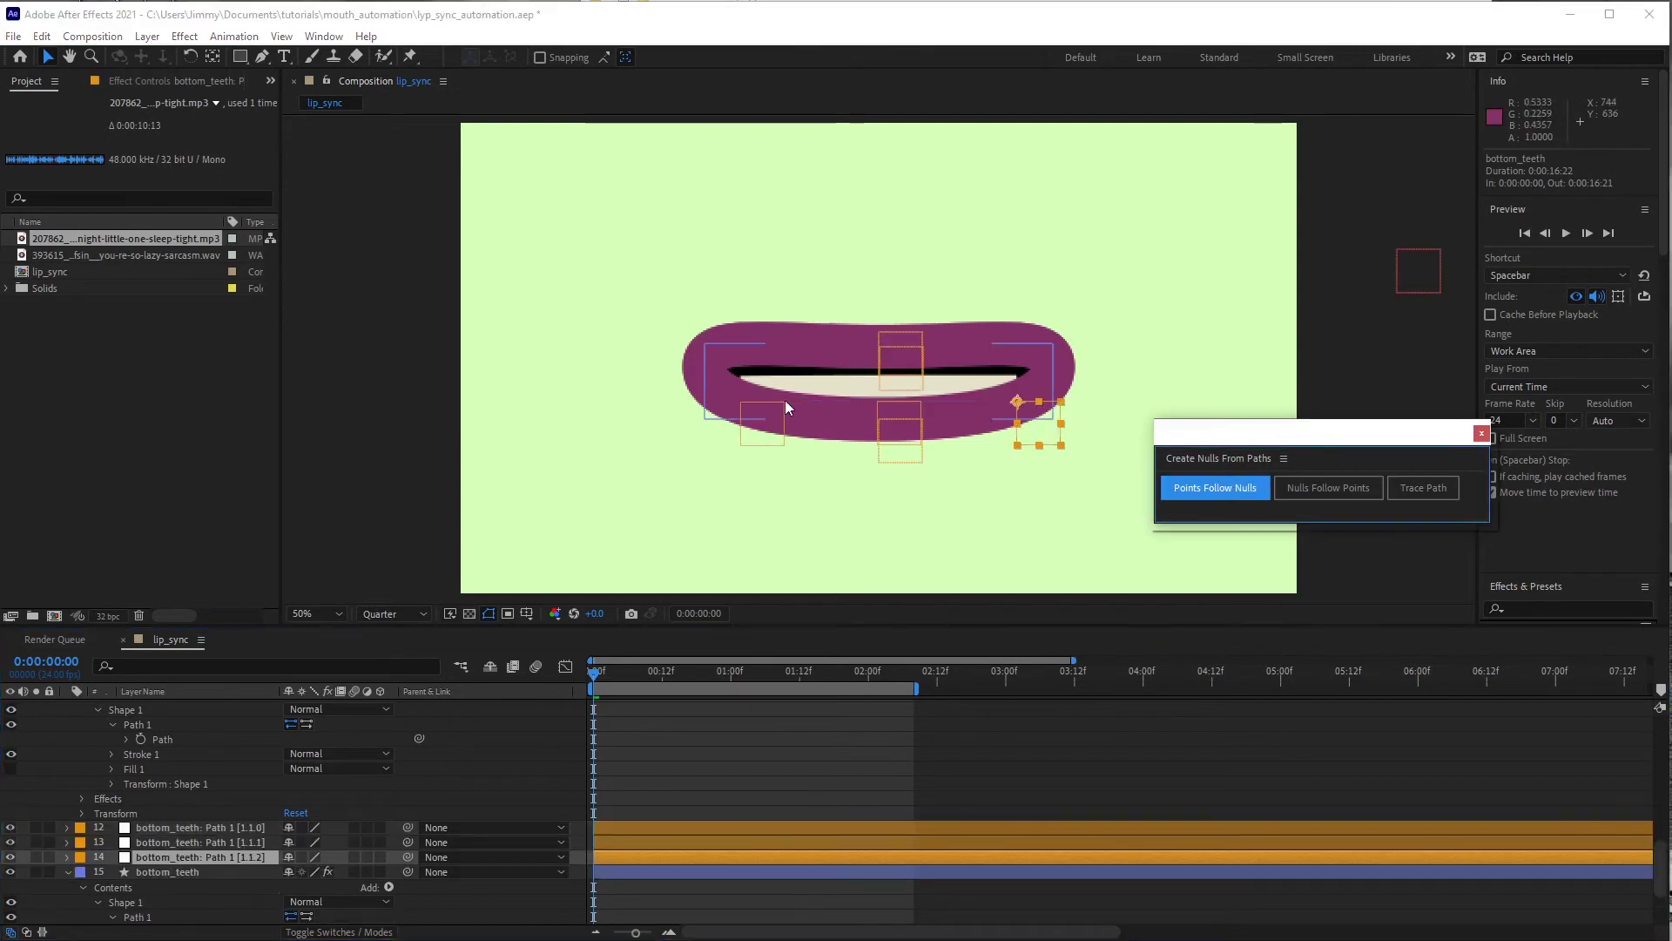
- Rename the three new nulls r_bottom, r_mid and r_top
{"action": "left_click", "coordinate": [184, 855]}
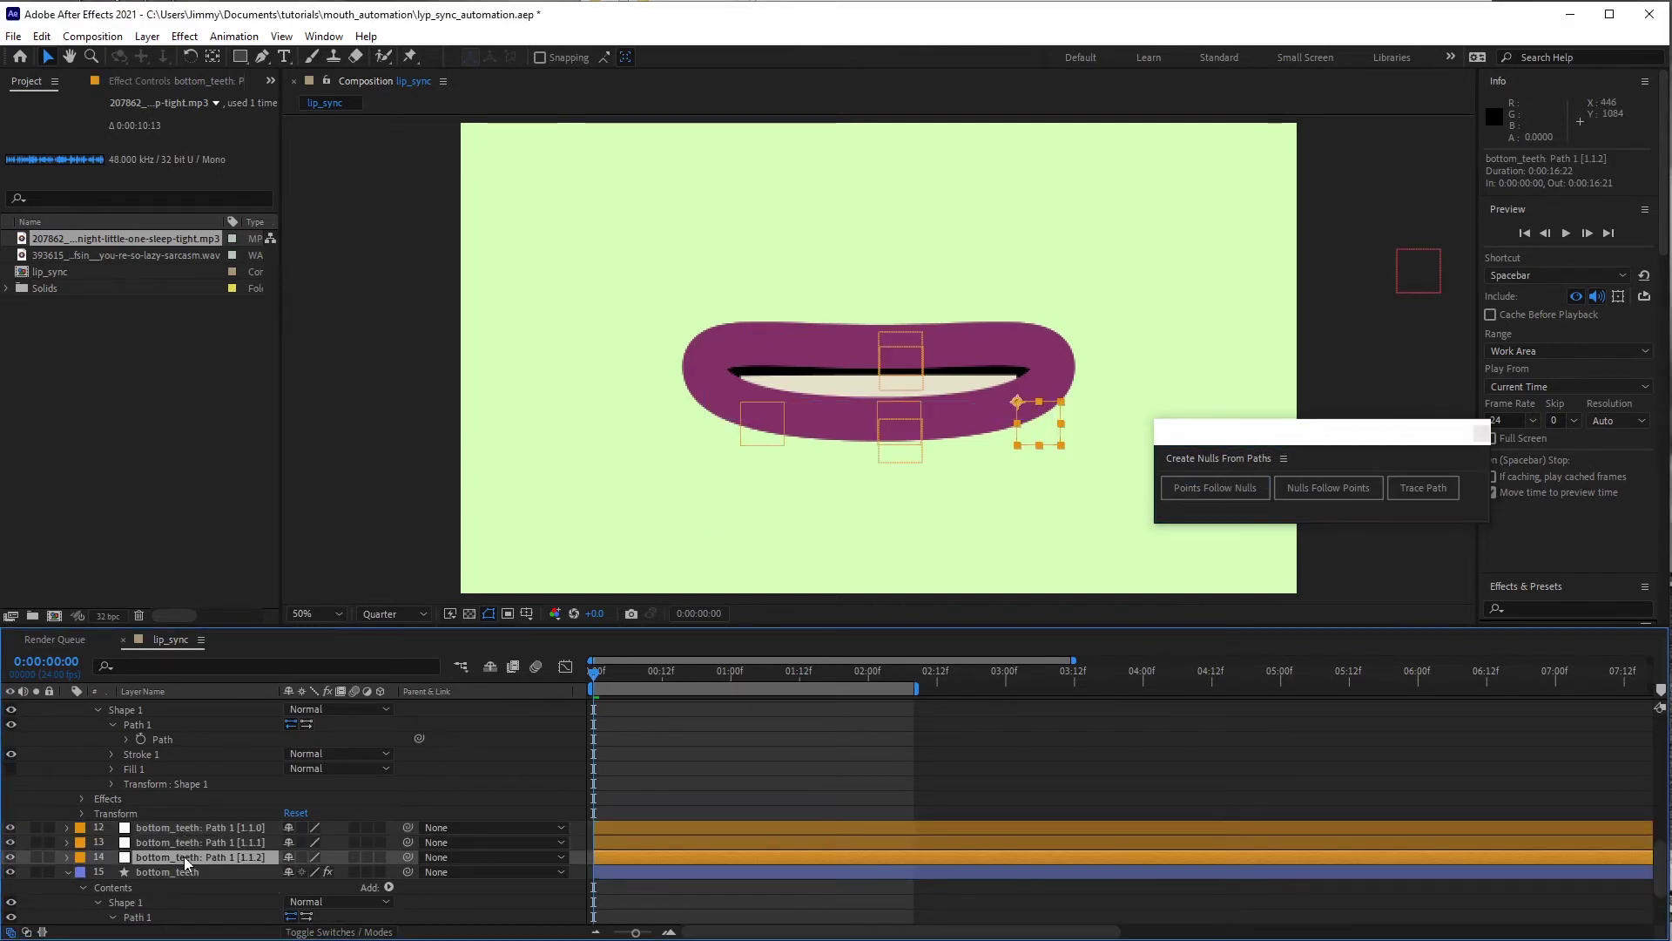
{"action": "key", "text": "Return"}
{"action": "type", "text": "r_bottom"}
{"action": "left_click", "coordinate": [189, 842]}
{"action": "key", "text": "Return"}
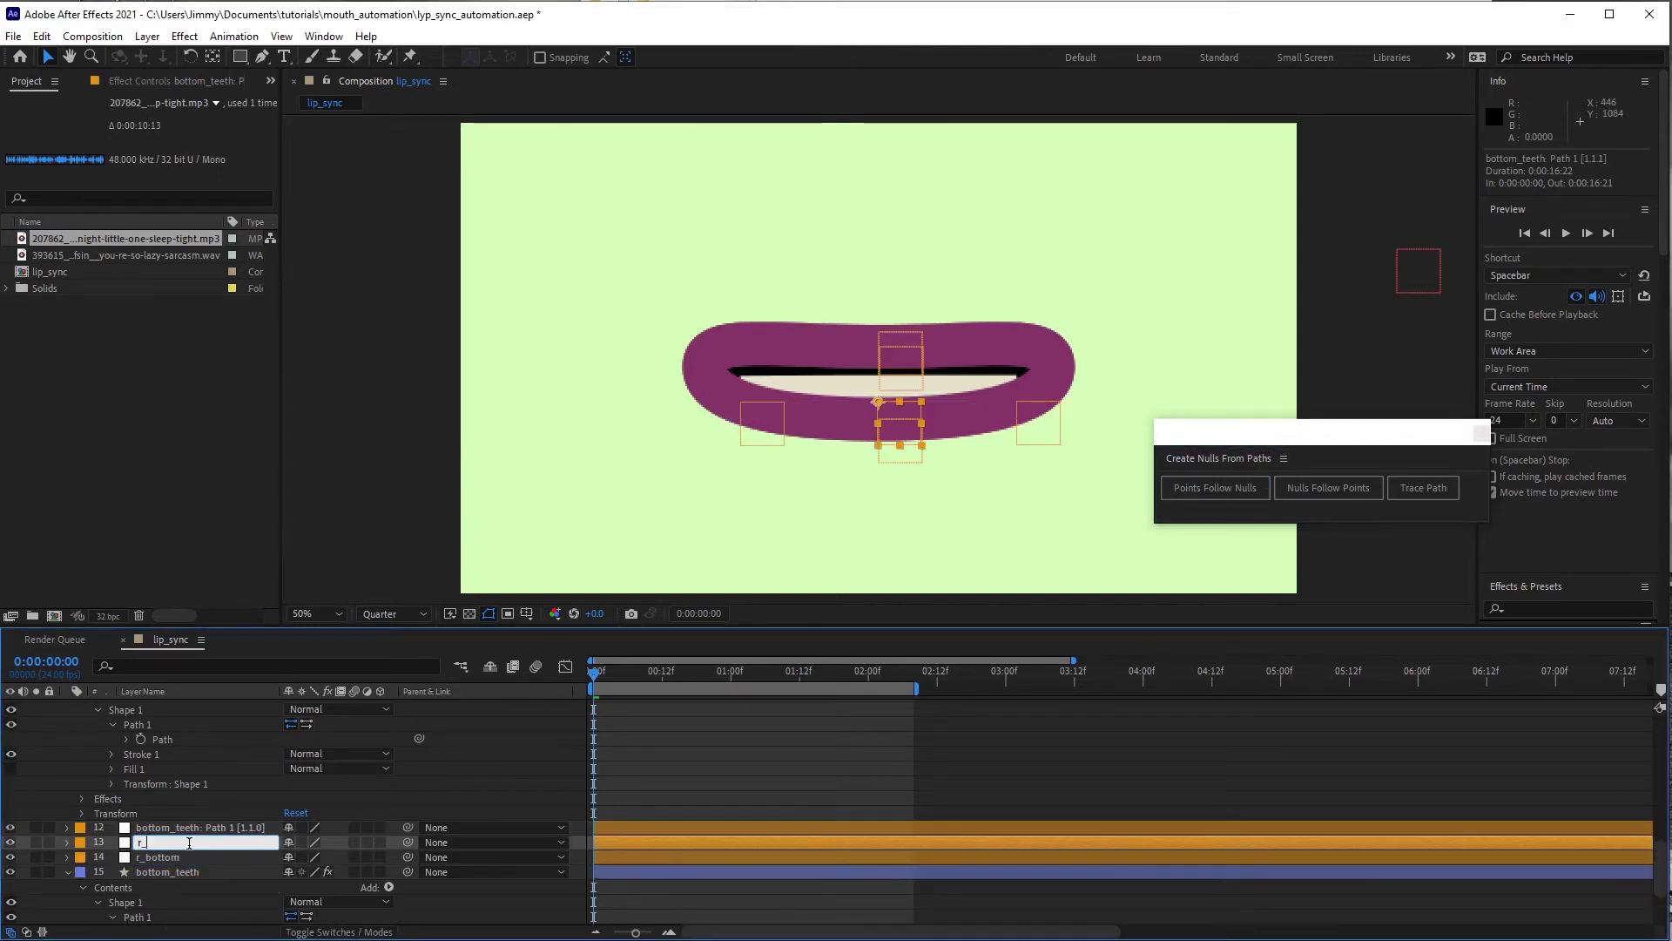
{"action": "type", "text": "r_mid"}
{"action": "left_click", "coordinate": [195, 830]}
{"action": "key", "text": "Return"}
{"action": "type", "text": "r_top"}
{"action": "key", "text": "Return"}
- Make the l_top and r_top nulls visible again and select r_mid
{"action": "left_click", "coordinate": [186, 857], "text": "ctrl"}
{"action": "left_click", "coordinate": [13, 828]}
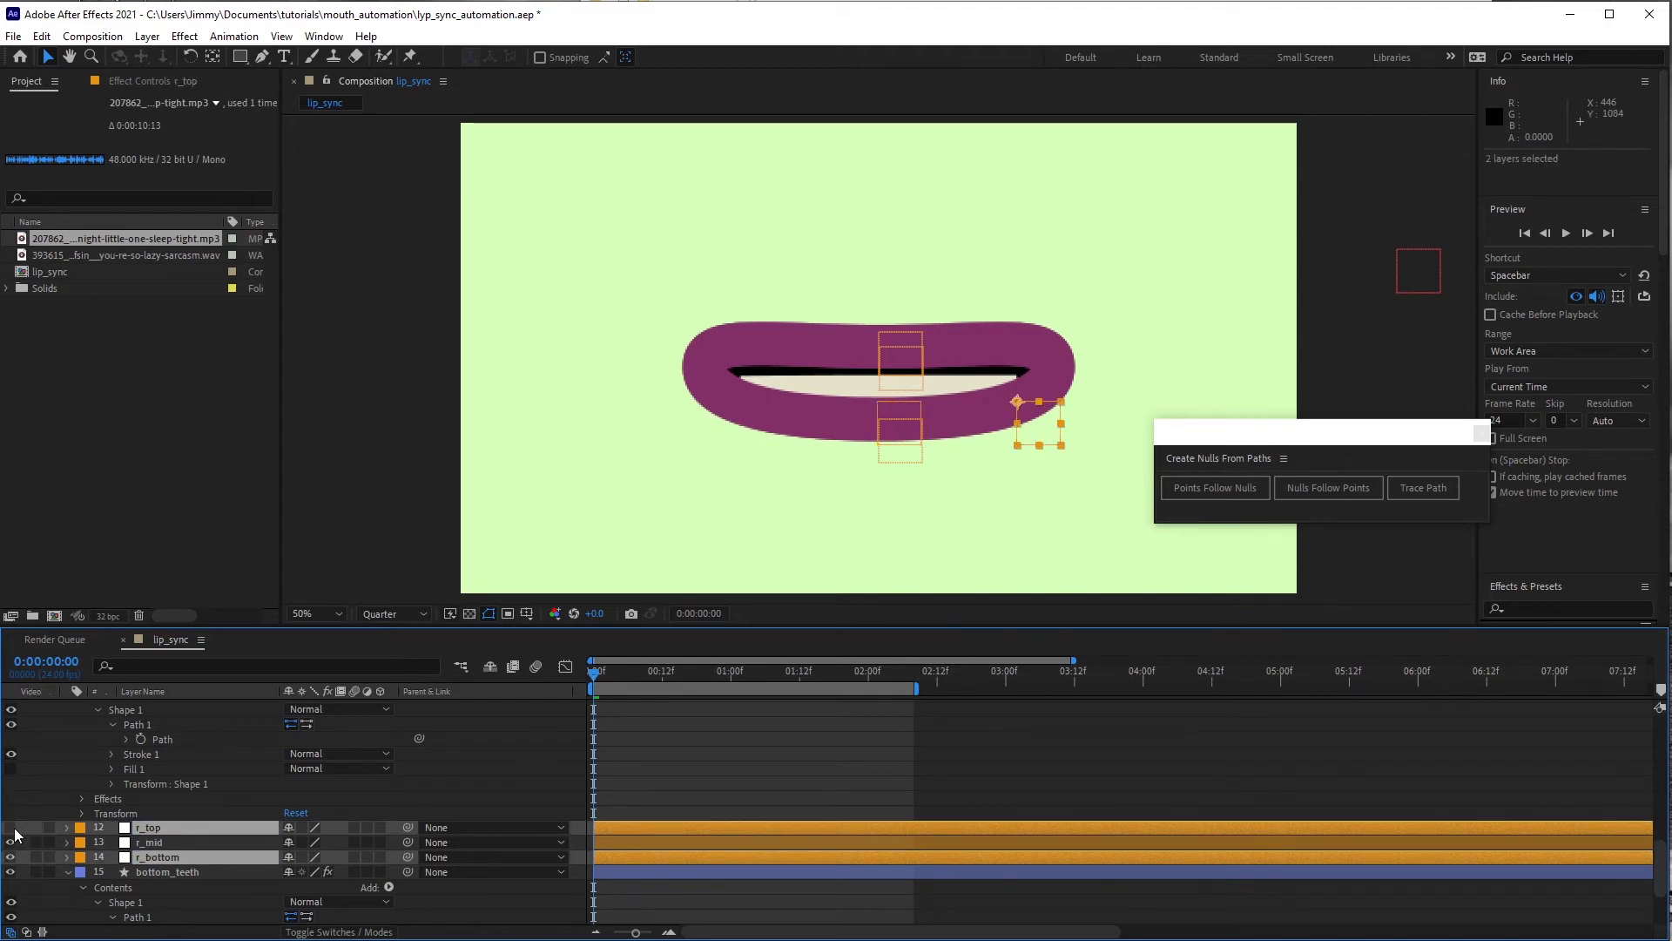
{"action": "left_click", "coordinate": [13, 857]}
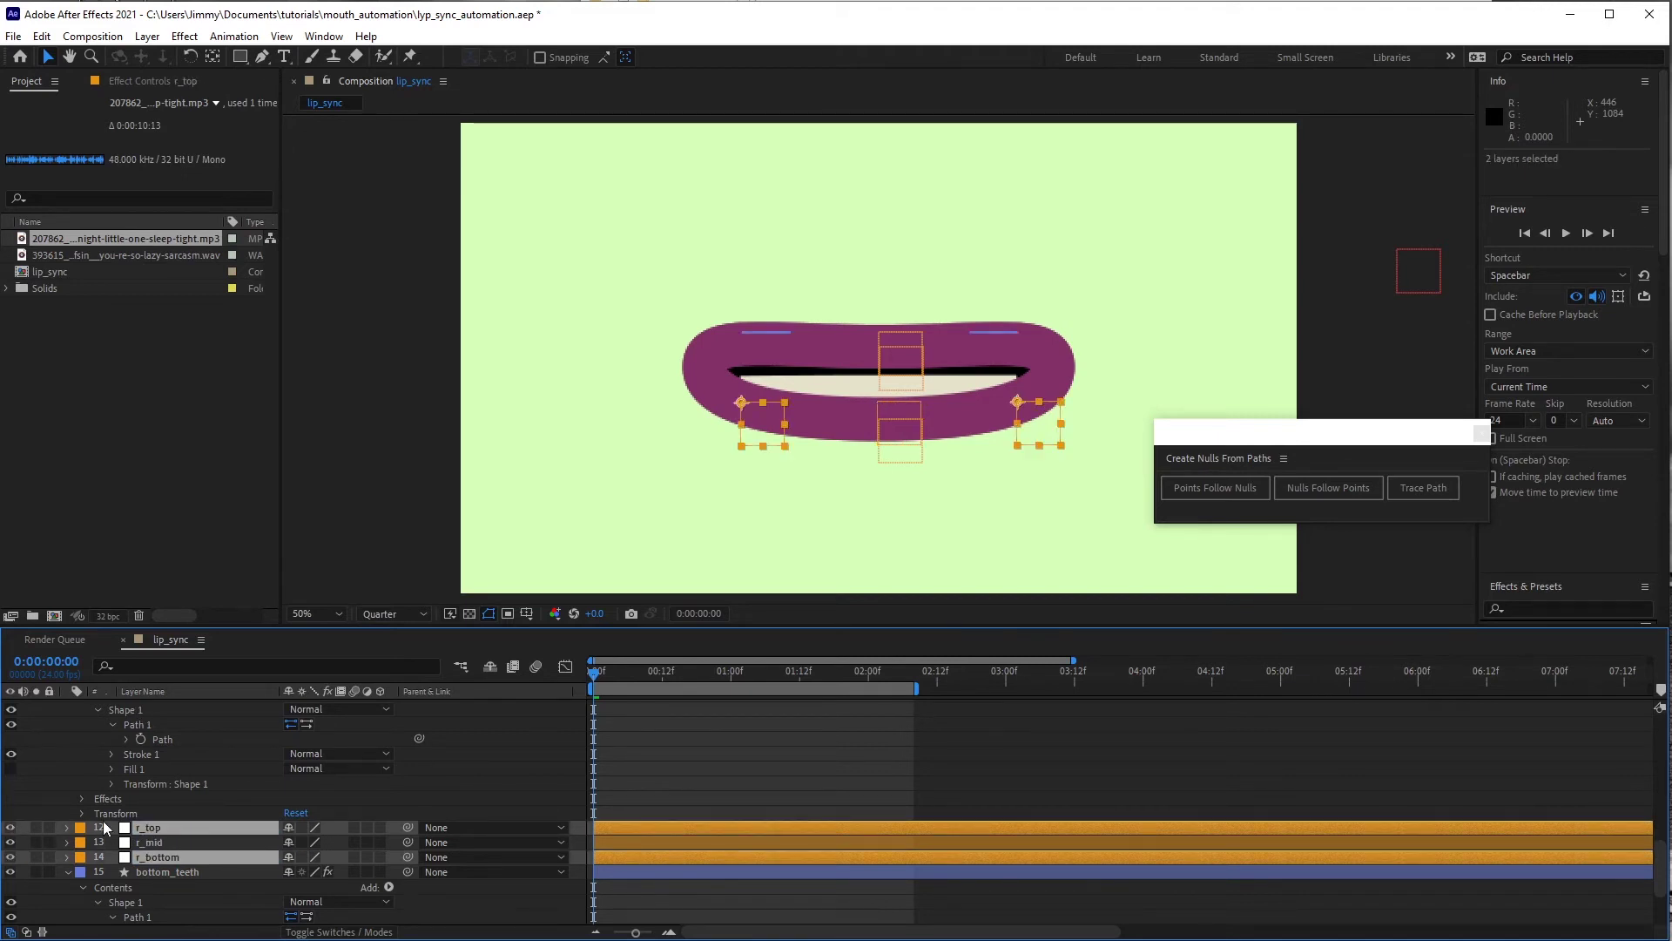
{"action": "scroll", "coordinate": [102, 820], "scroll_direction": "up", "scroll_amount": 3}
{"action": "left_click", "coordinate": [10, 797]}
{"action": "left_click", "coordinate": [10, 768]}
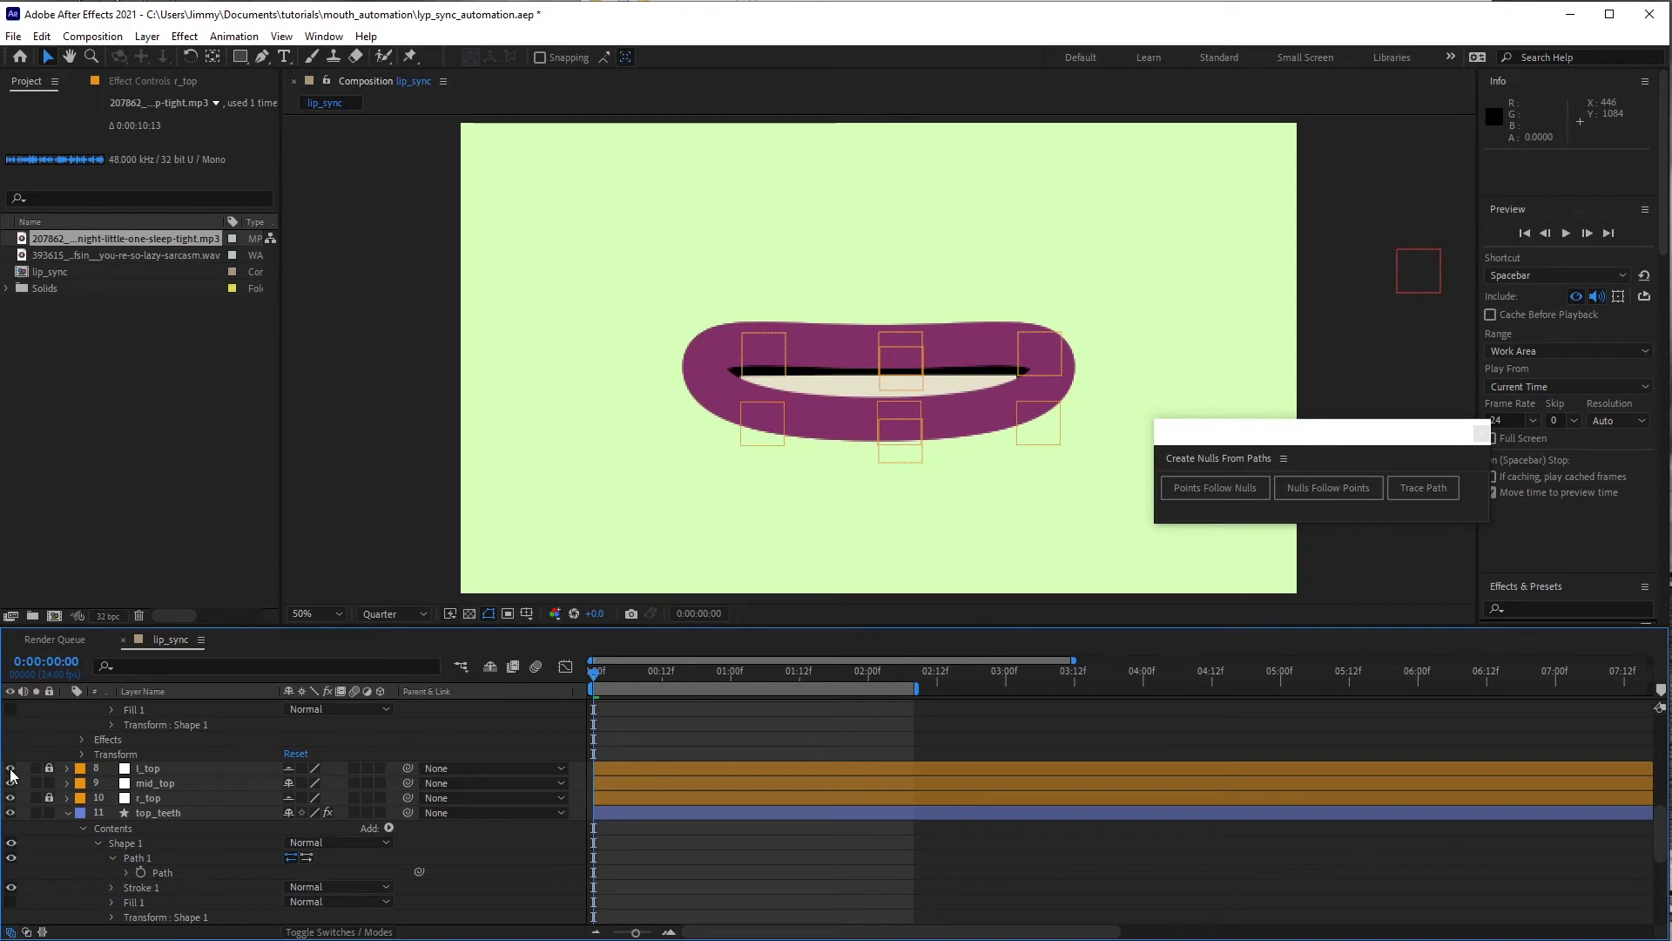
{"action": "scroll", "coordinate": [90, 807], "scroll_direction": "down", "scroll_amount": 3}
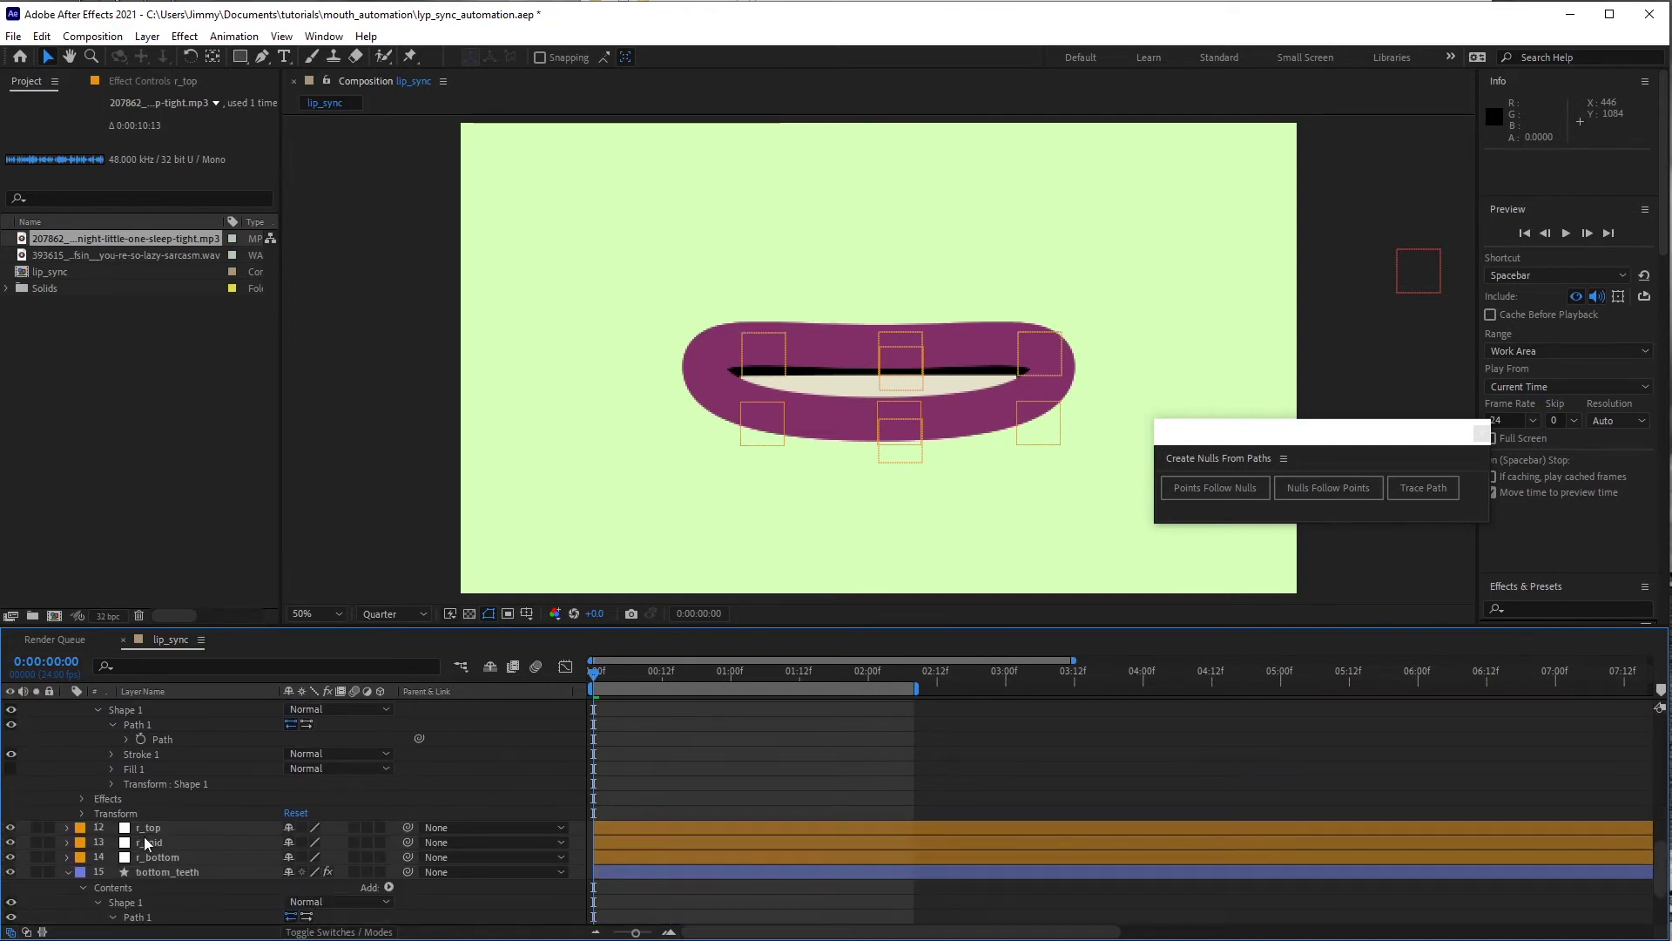
{"action": "left_click", "coordinate": [172, 845]}
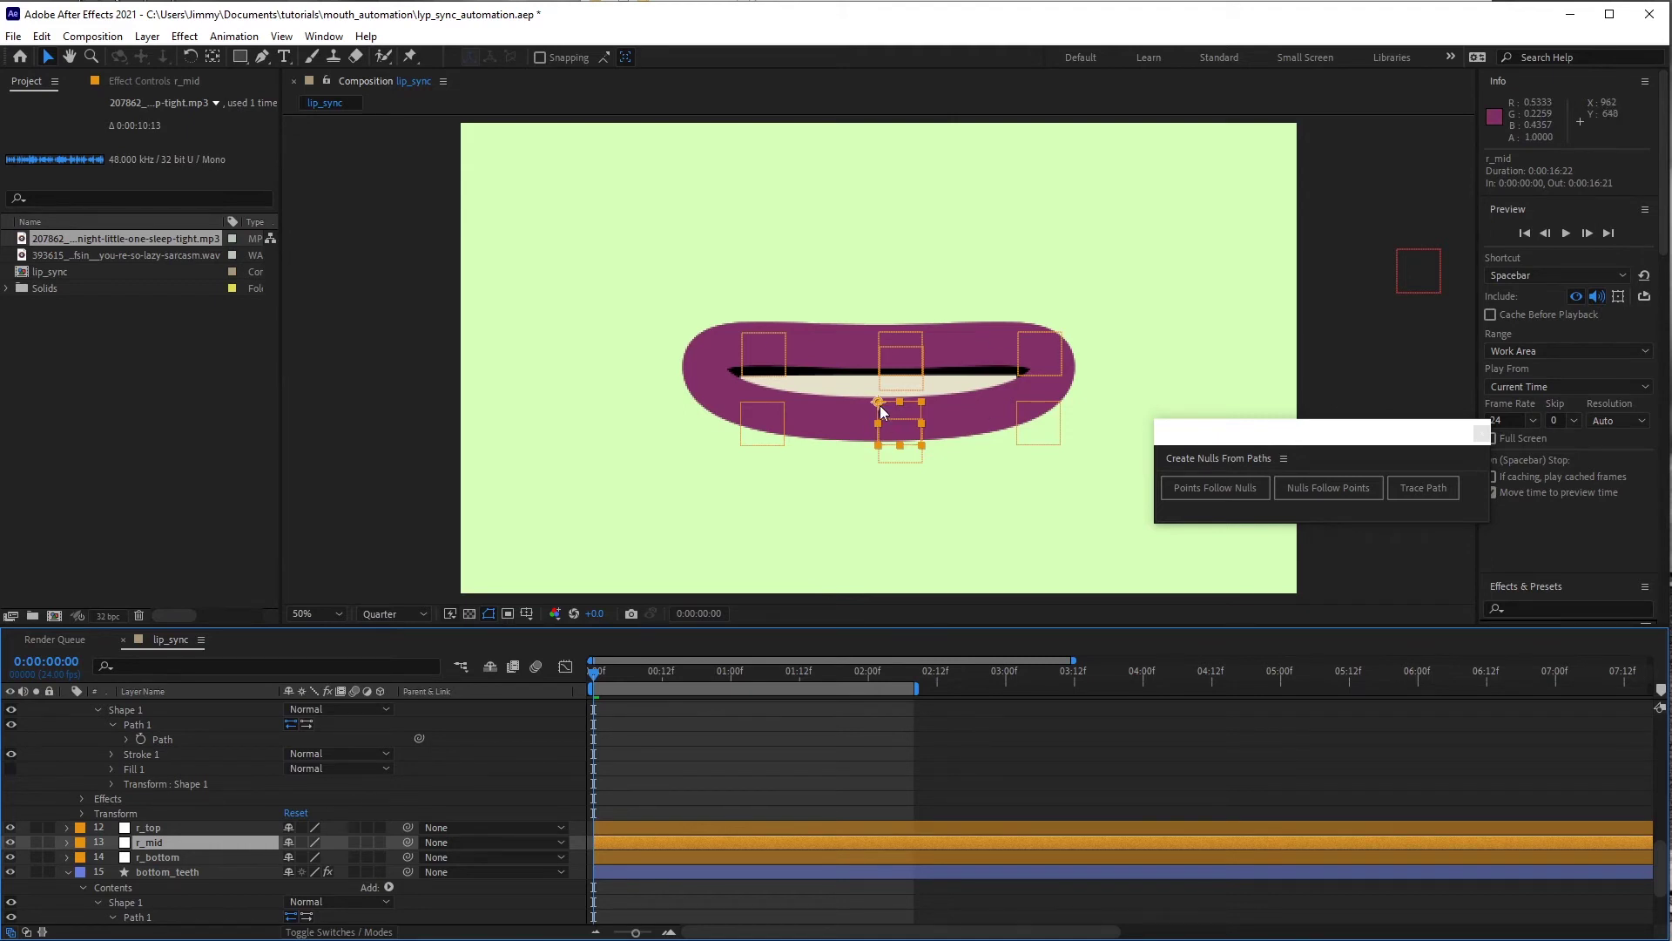
- Nudge r_mid up, then move r_top, r_mid and r_bottom down together
{"action": "left_click_drag", "start_coordinate": [881, 411], "coordinate": [881, 406]}
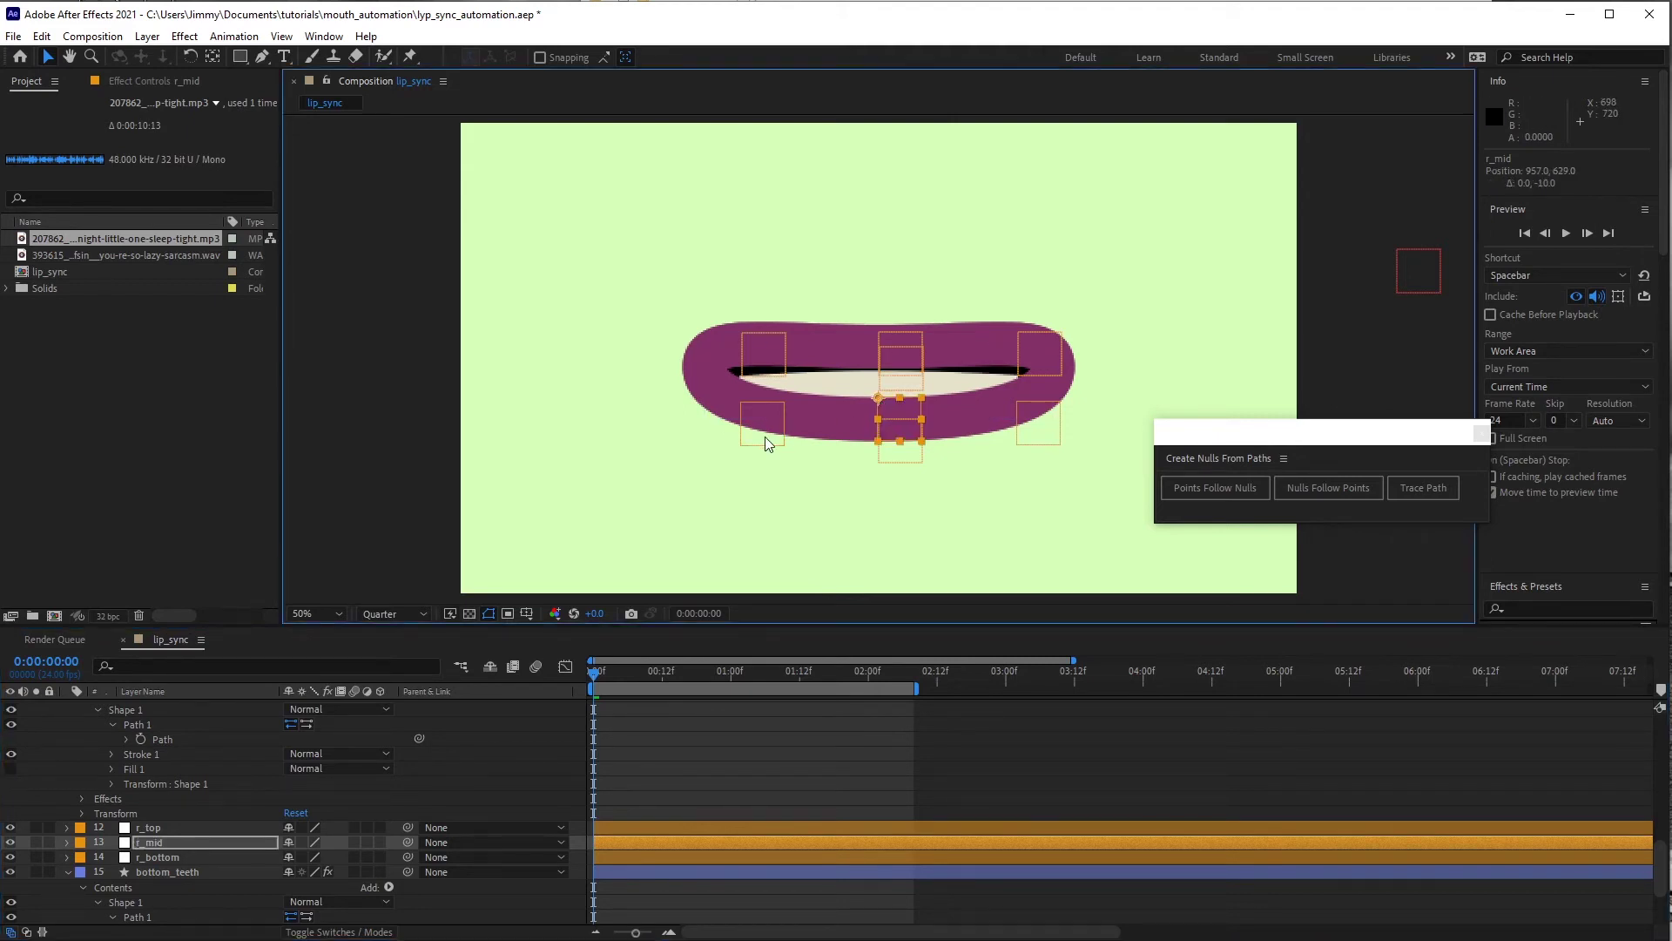
{"action": "left_click", "coordinate": [205, 825]}
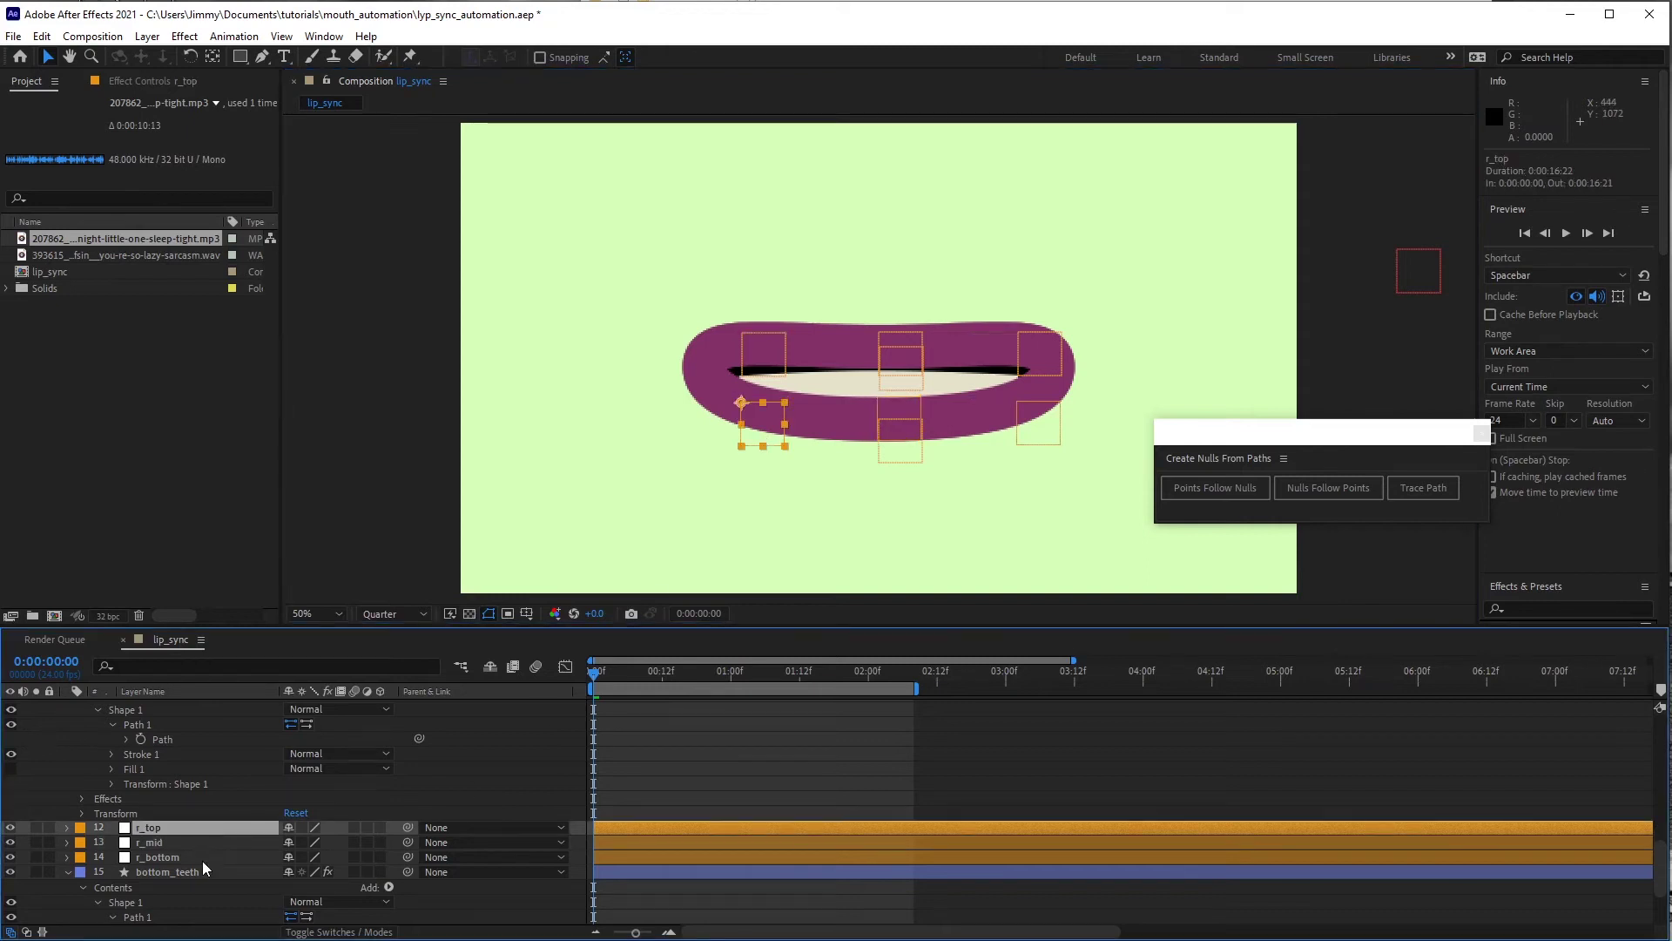
{"action": "left_click", "coordinate": [202, 859], "text": "shift"}
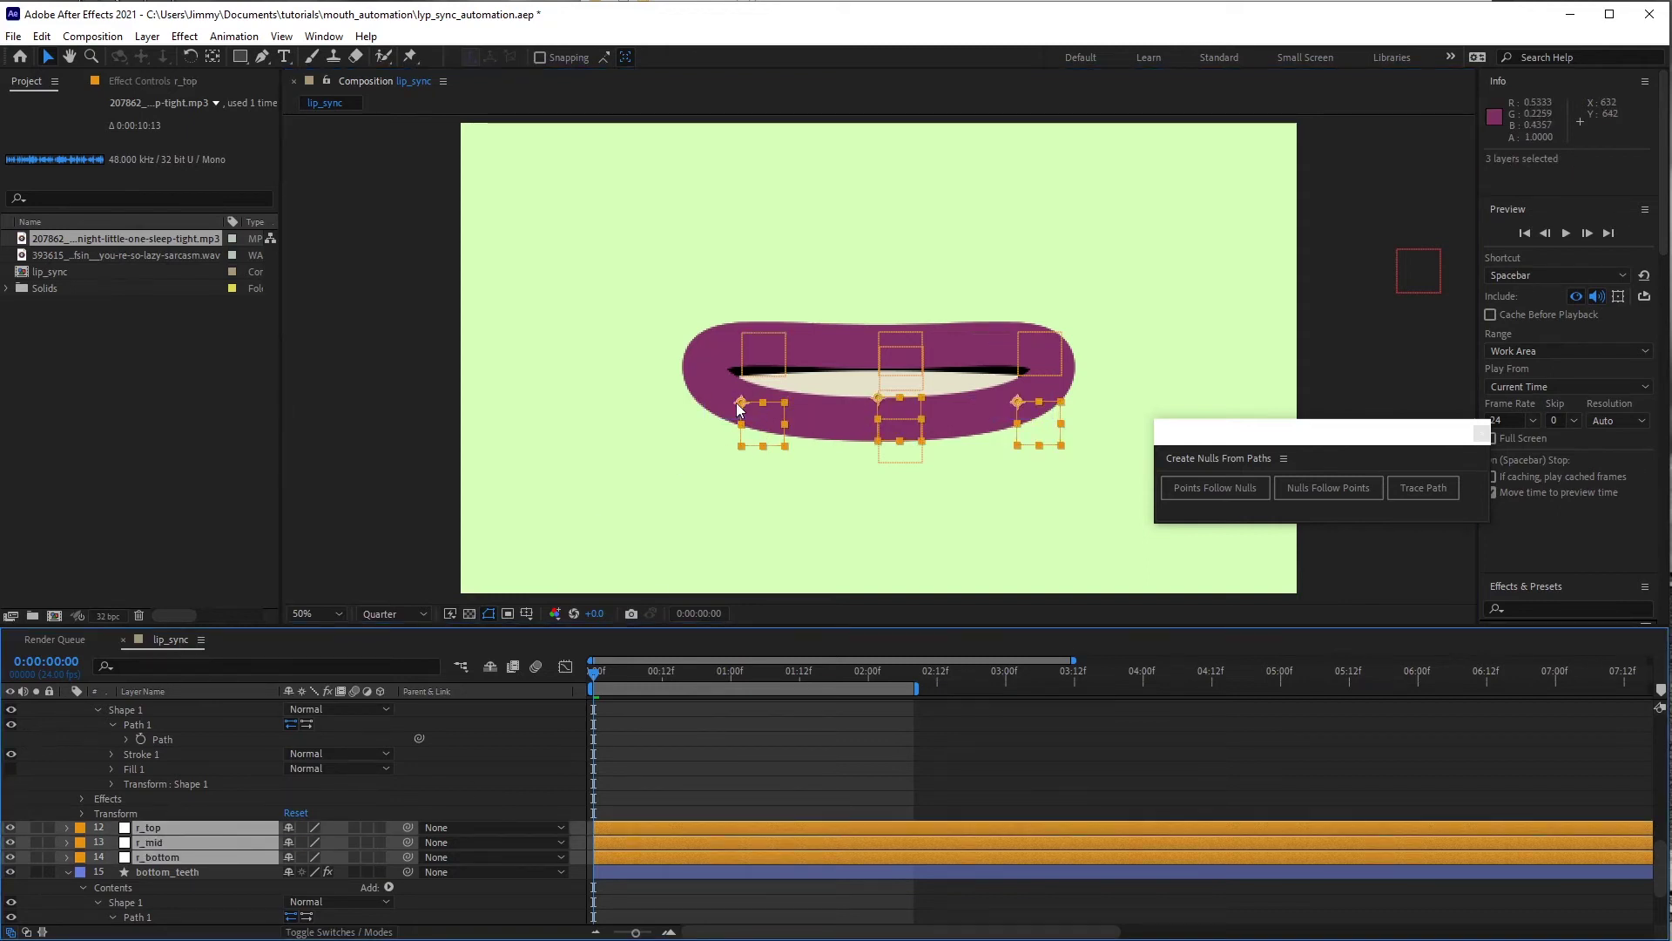
{"action": "left_click_drag", "start_coordinate": [742, 408], "coordinate": [743, 416]}
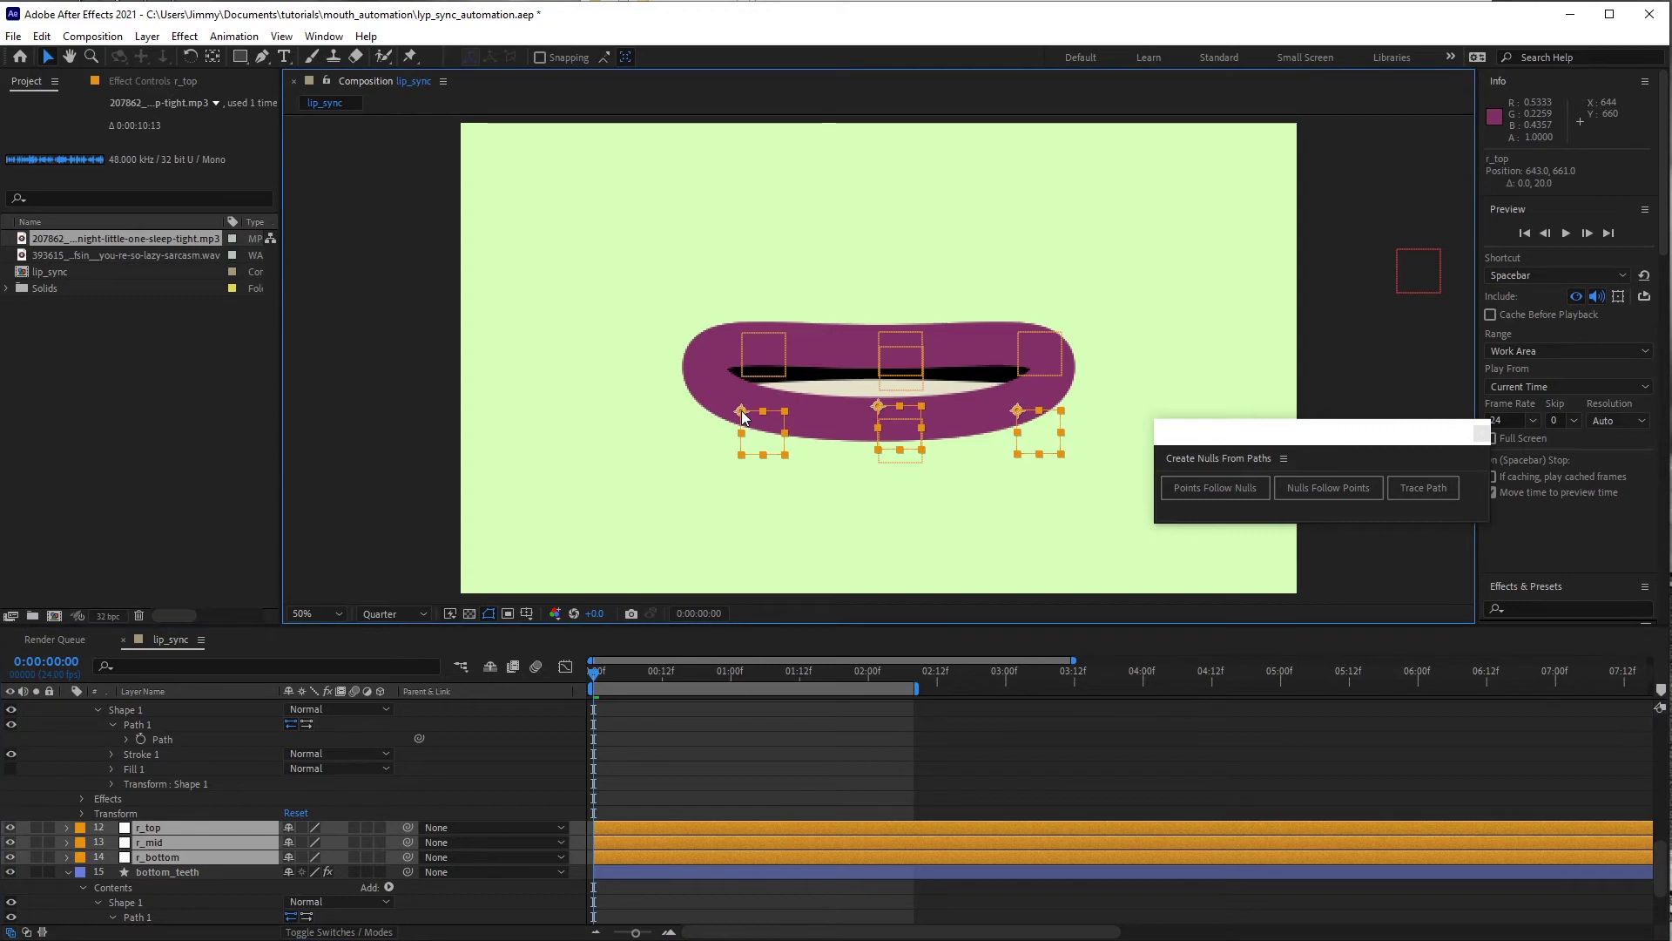
- Lower the l_top, mid_top and r_top nulls together to open the mouth
{"action": "scroll", "coordinate": [106, 791], "scroll_direction": "up", "scroll_amount": 5}
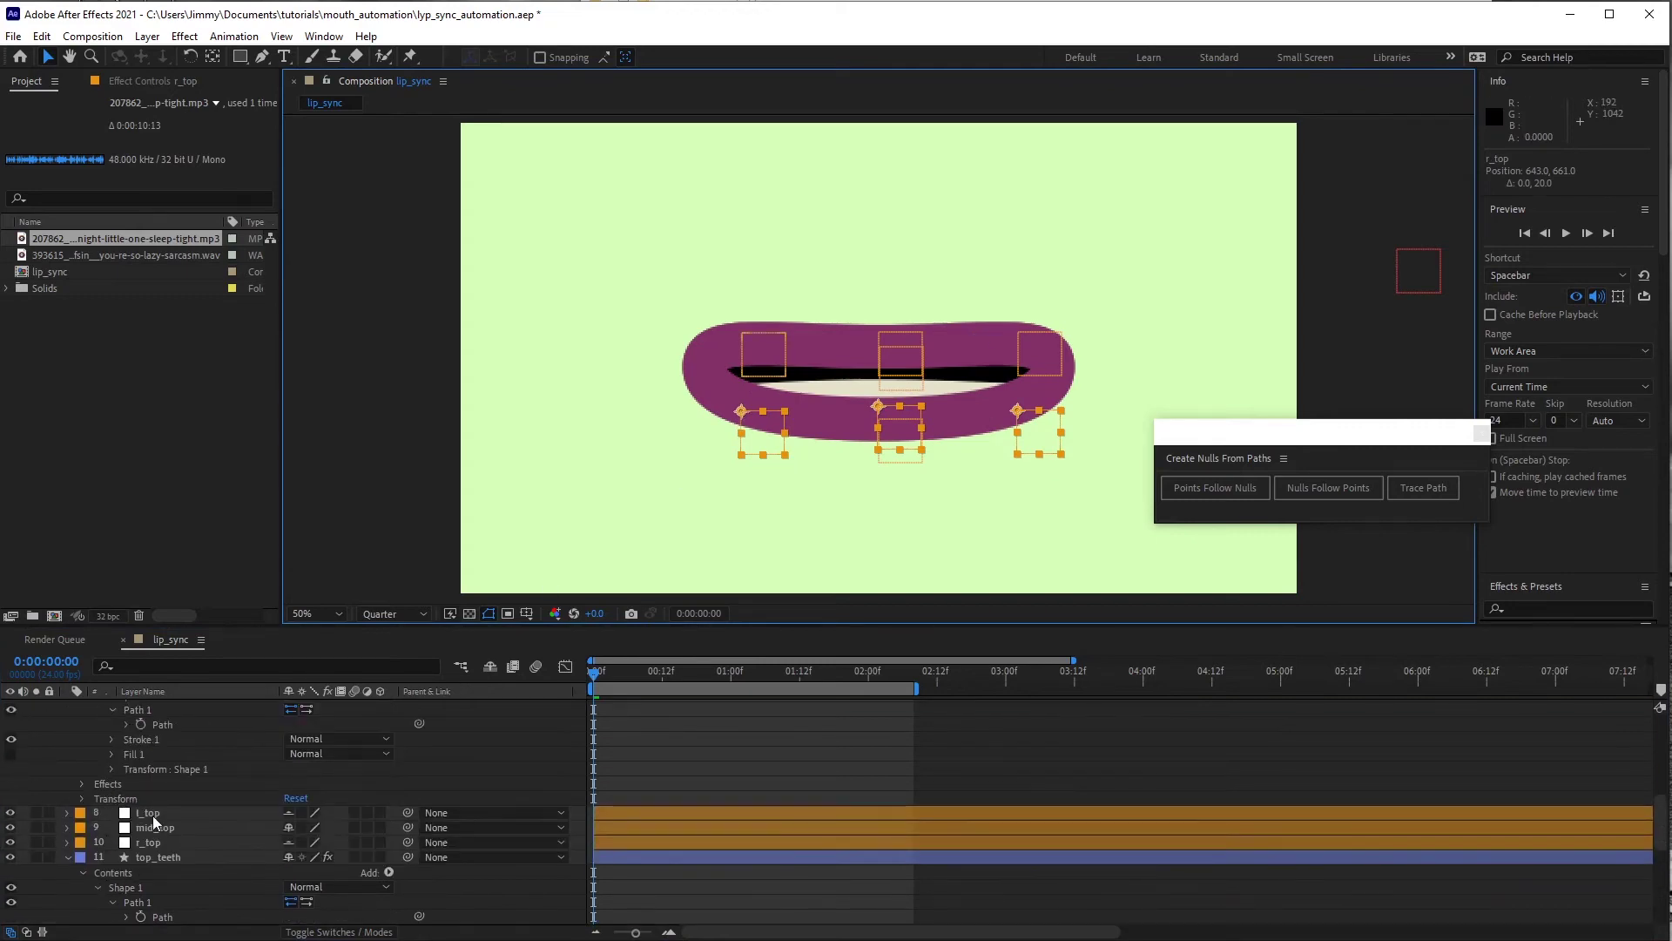
{"action": "left_click", "coordinate": [153, 813]}
{"action": "left_click", "coordinate": [155, 836], "text": "shift"}
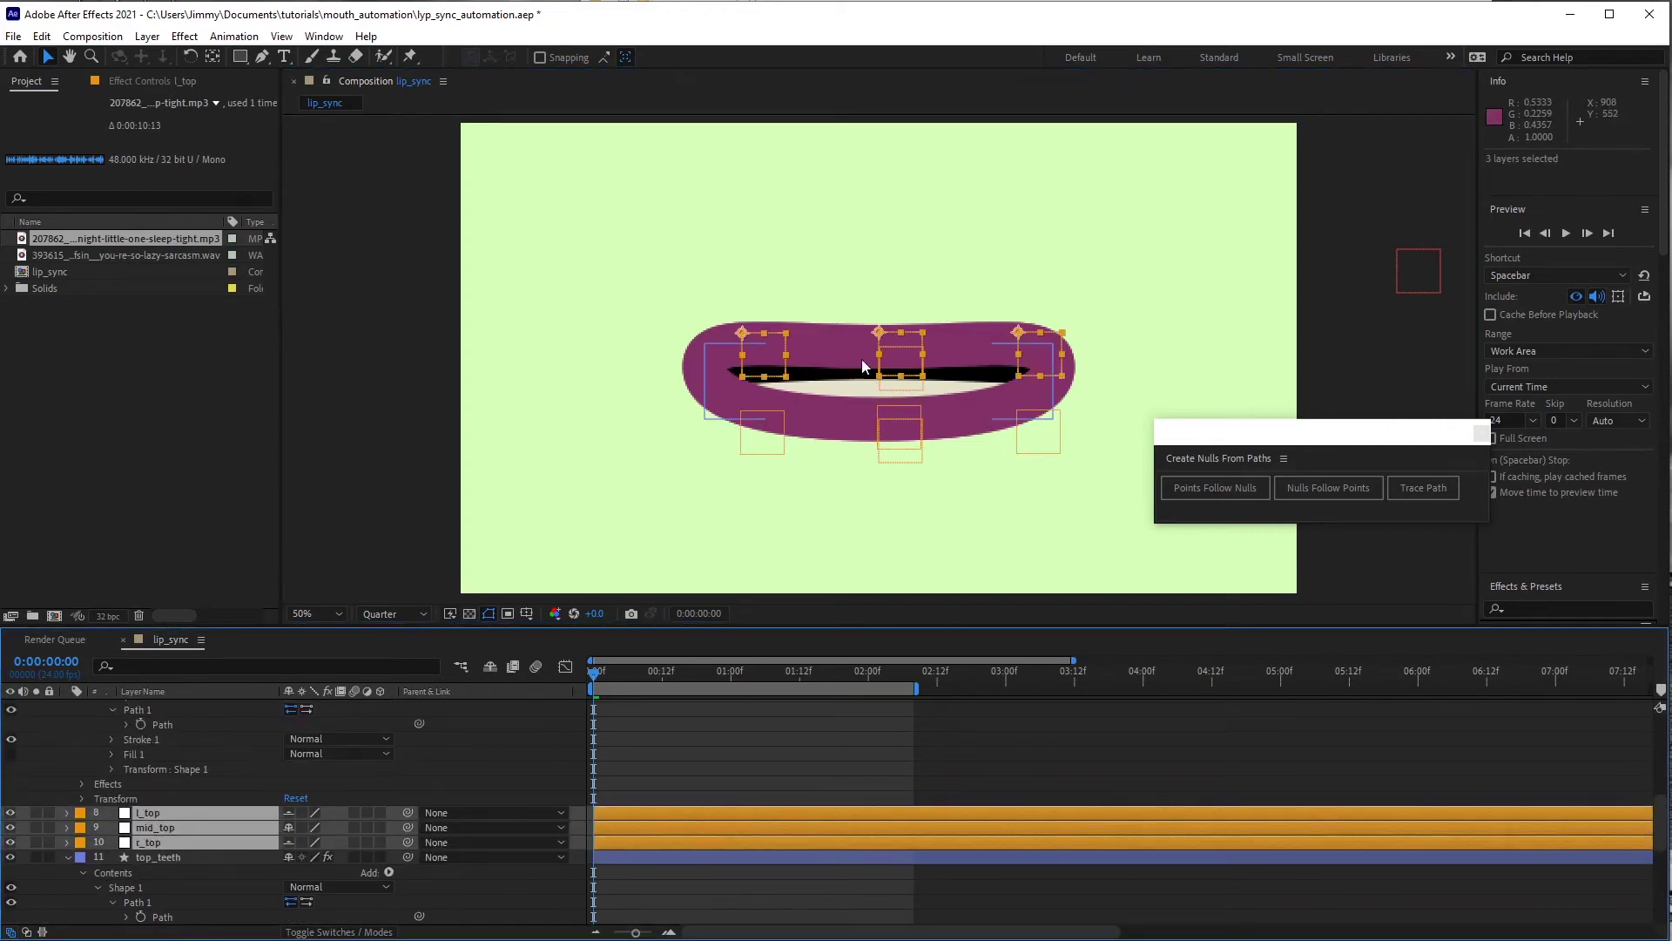
{"action": "left_click_drag", "start_coordinate": [872, 331], "coordinate": [879, 349]}
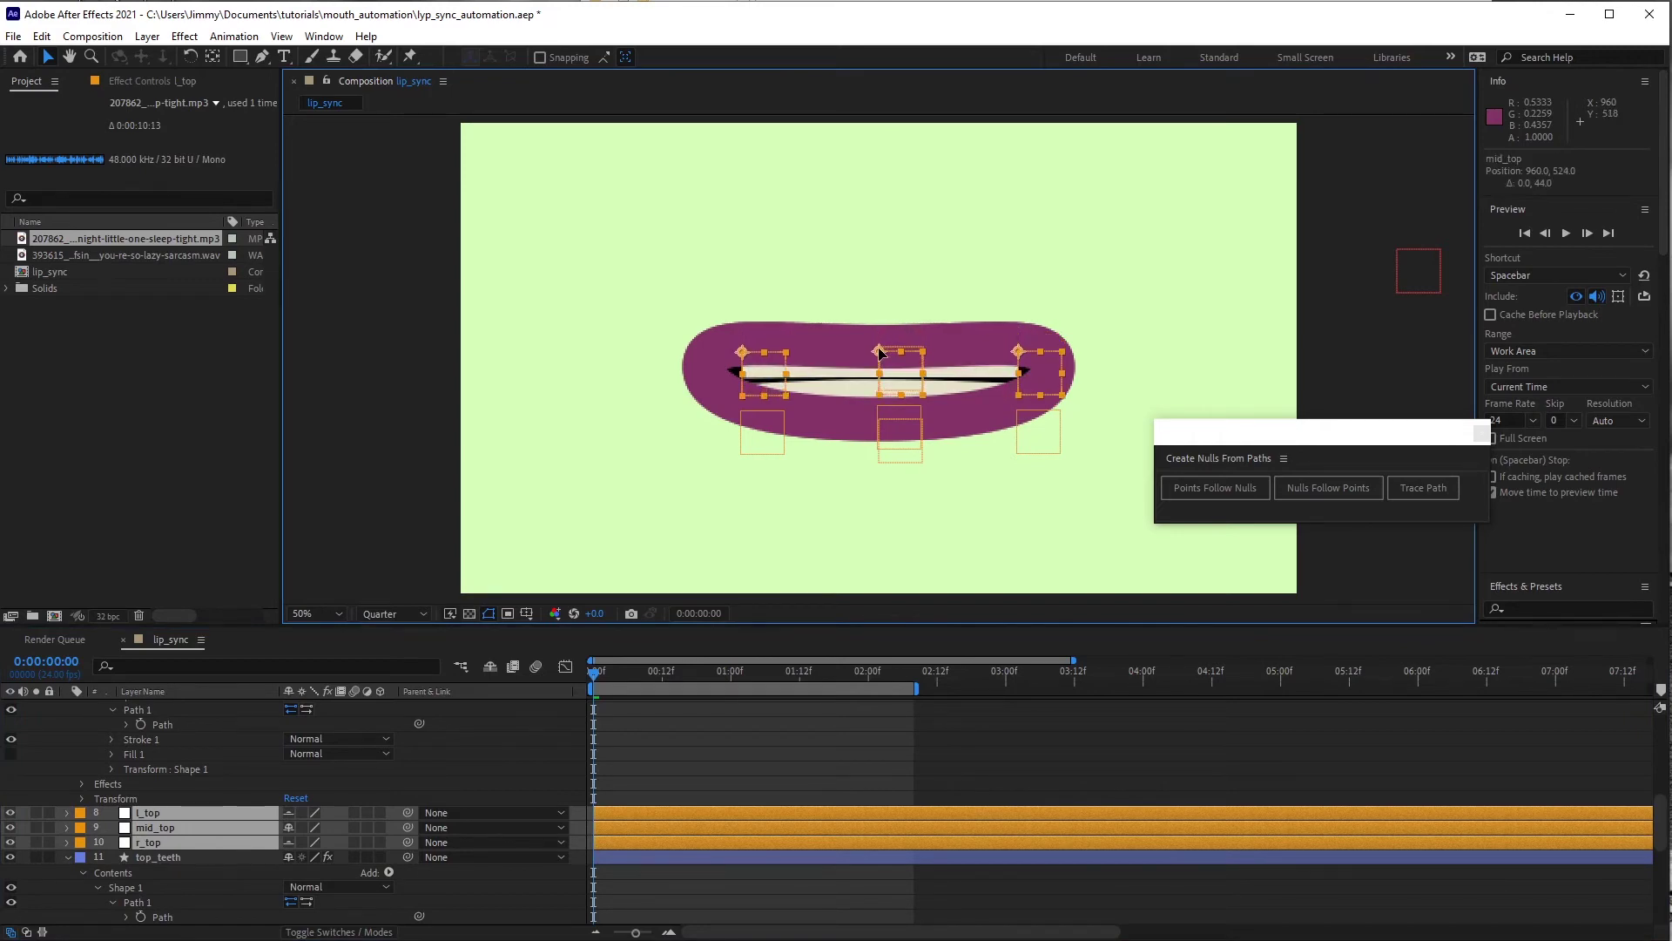
- Lock top_teeth and nudge the mid_top null slightly down on the upper lip
{"action": "left_click", "coordinate": [49, 857]}
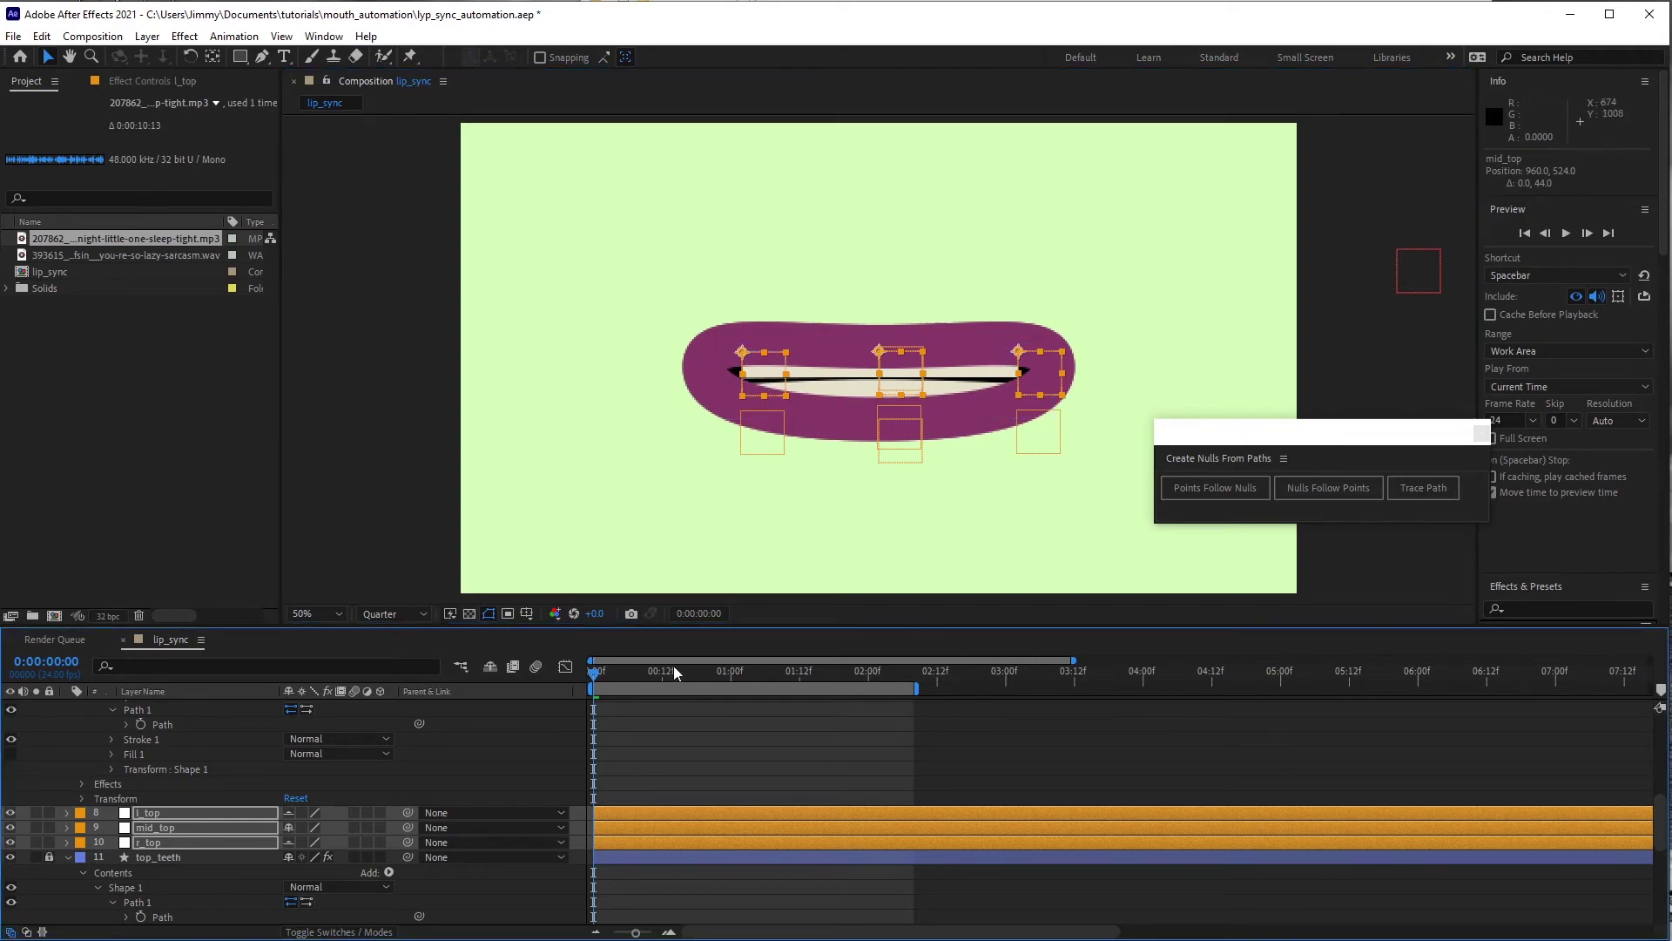
{"action": "left_click", "coordinate": [311, 509]}
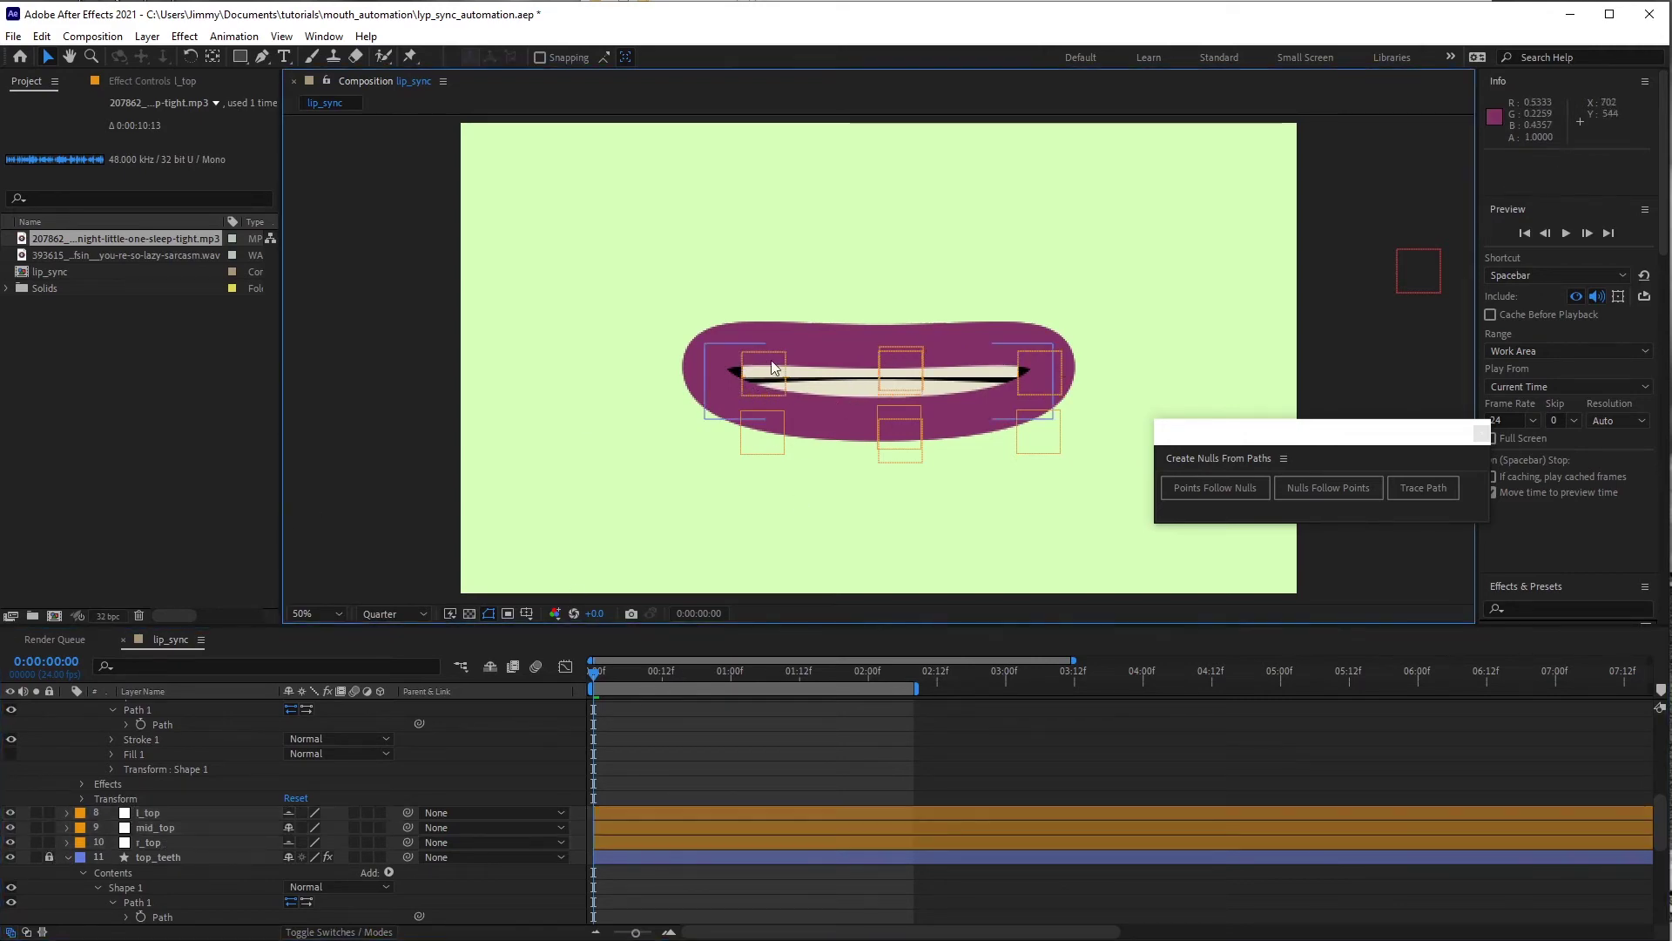
{"action": "left_click", "coordinate": [195, 828]}
{"action": "left_click_drag", "start_coordinate": [878, 349], "coordinate": [879, 357]}
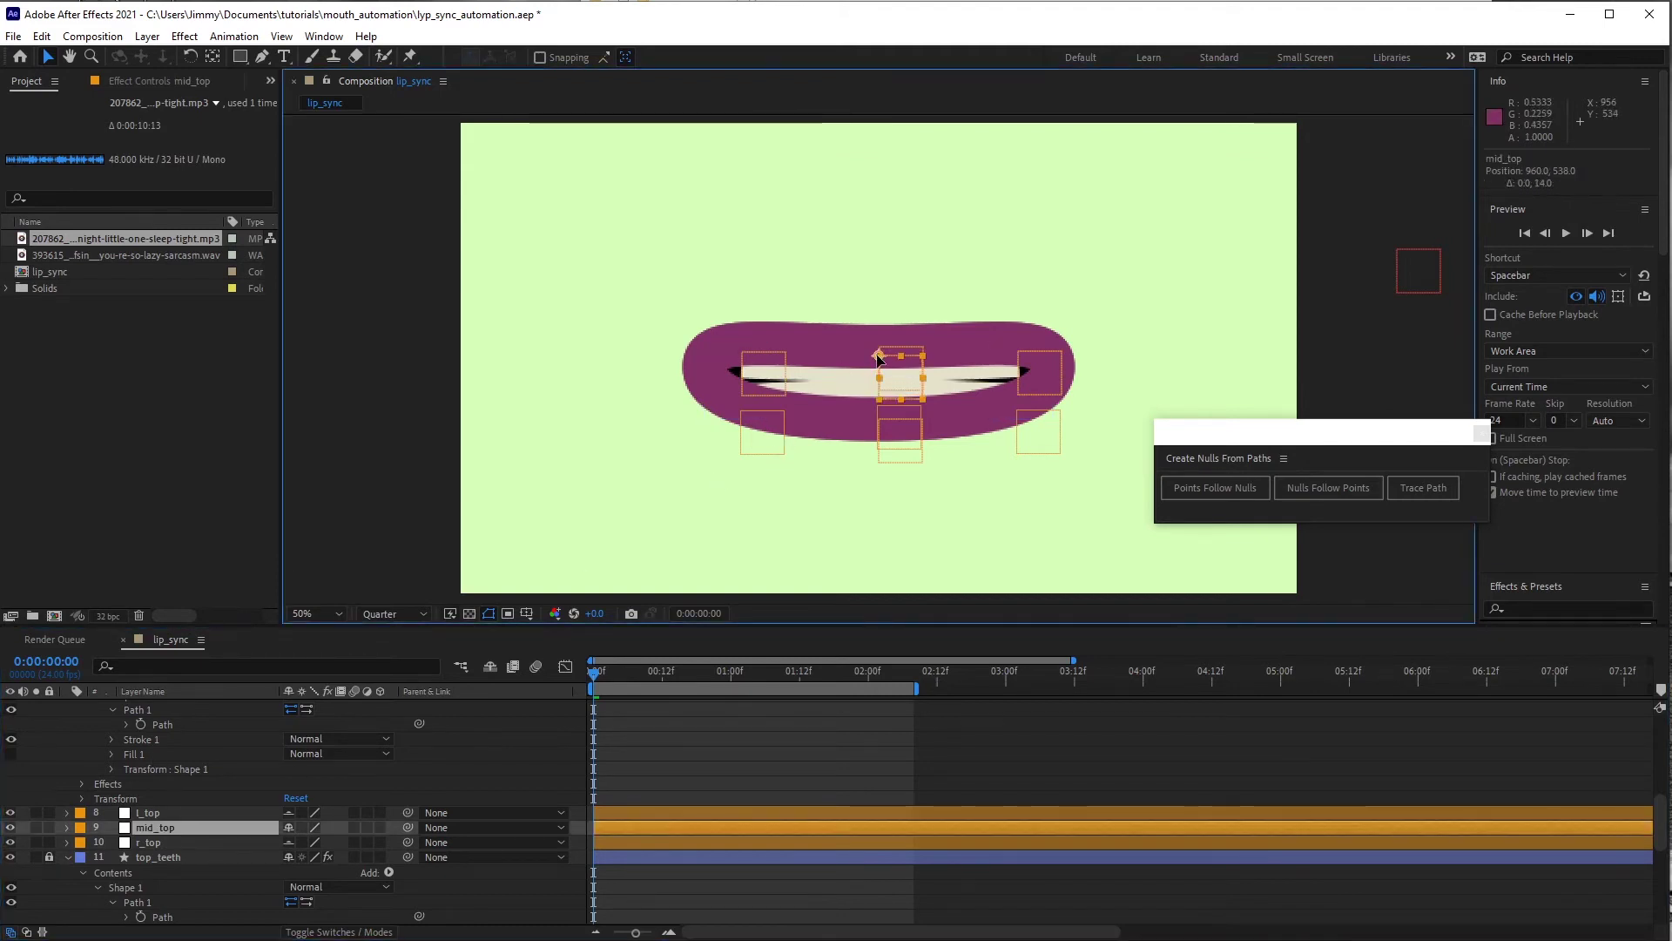
{"action": "key", "text": "Return"}
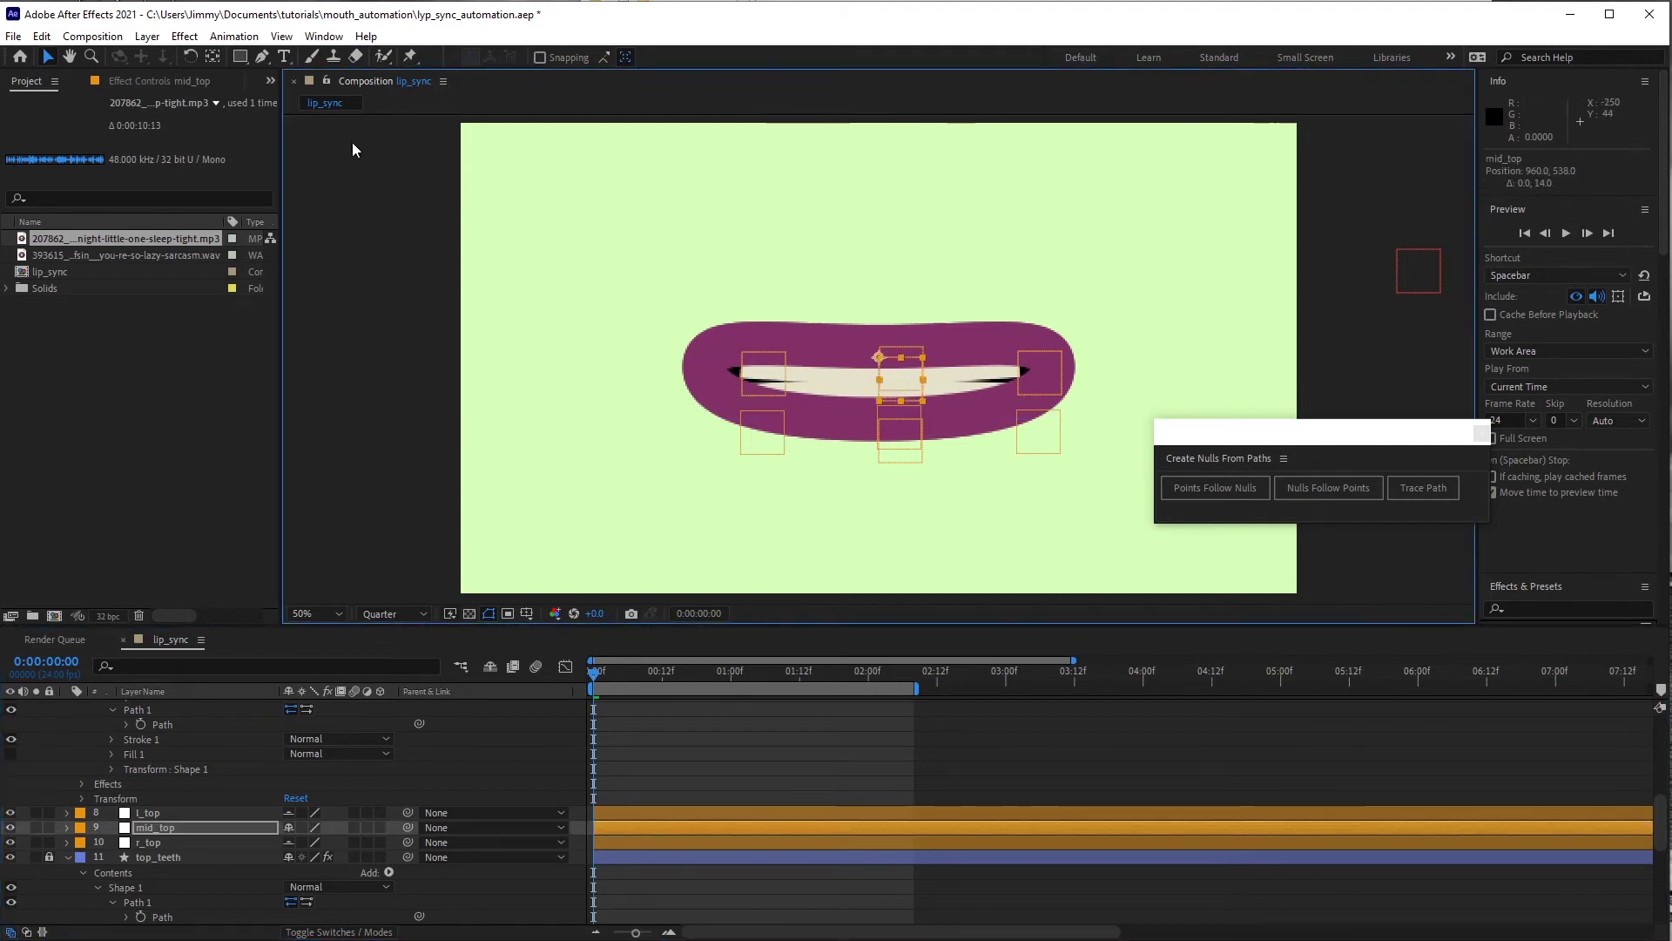
- Save the project and select the four corner lip nulls
{"action": "left_click", "coordinate": [13, 35]}
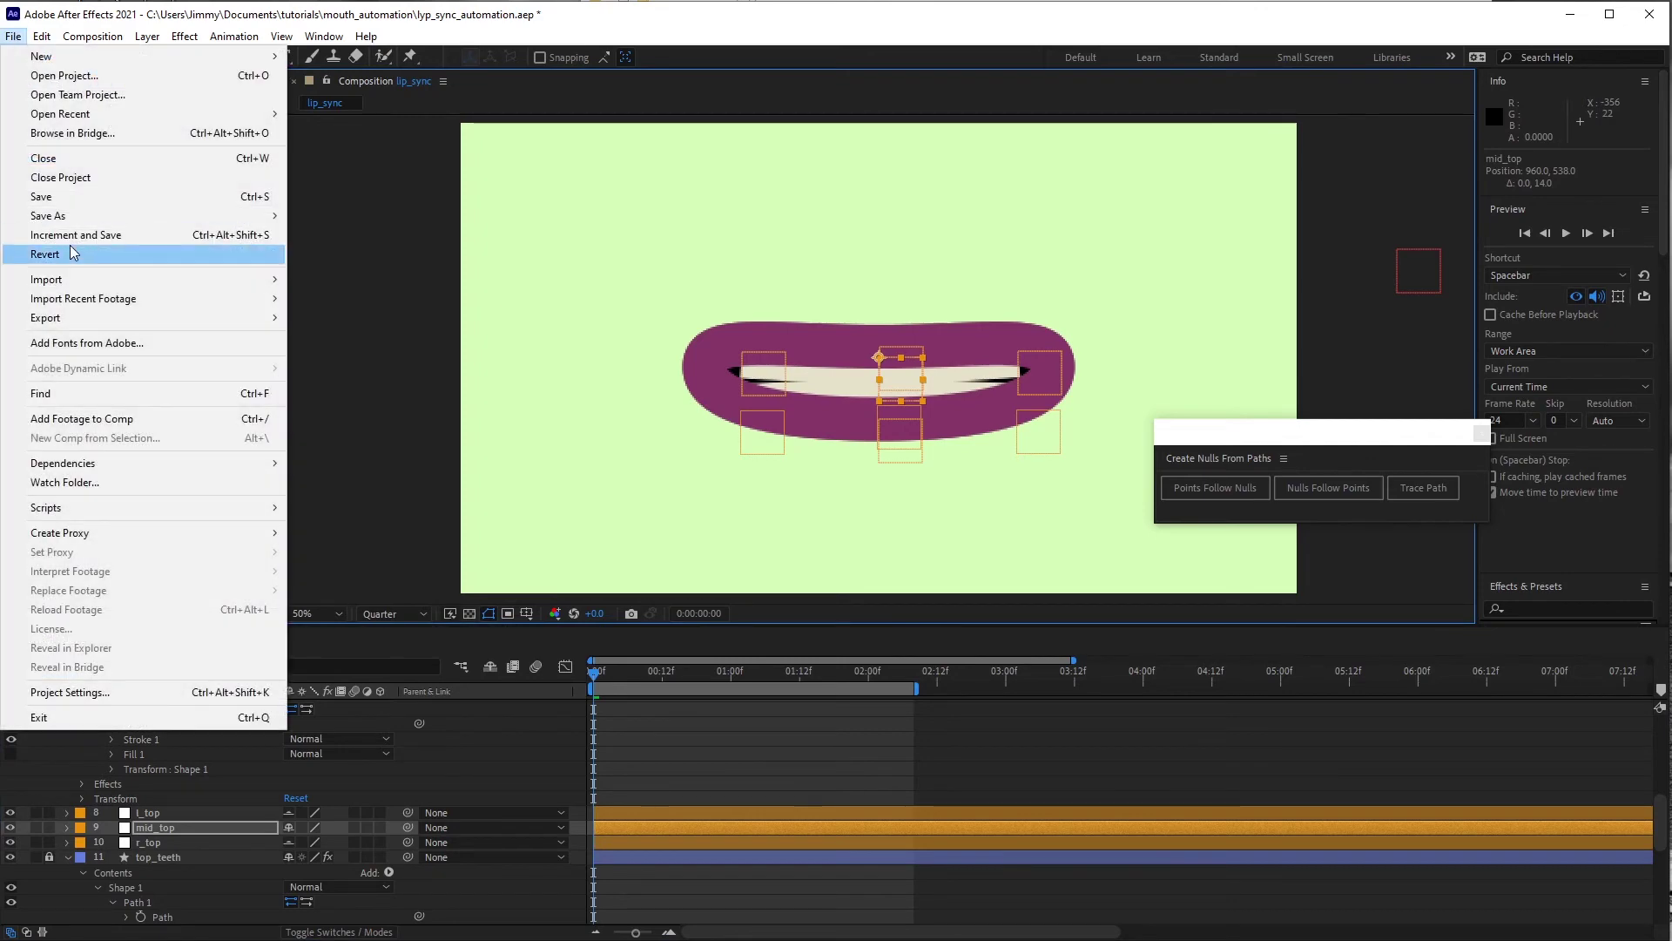
{"action": "left_click", "coordinate": [76, 198]}
{"action": "left_click", "coordinate": [153, 811]}
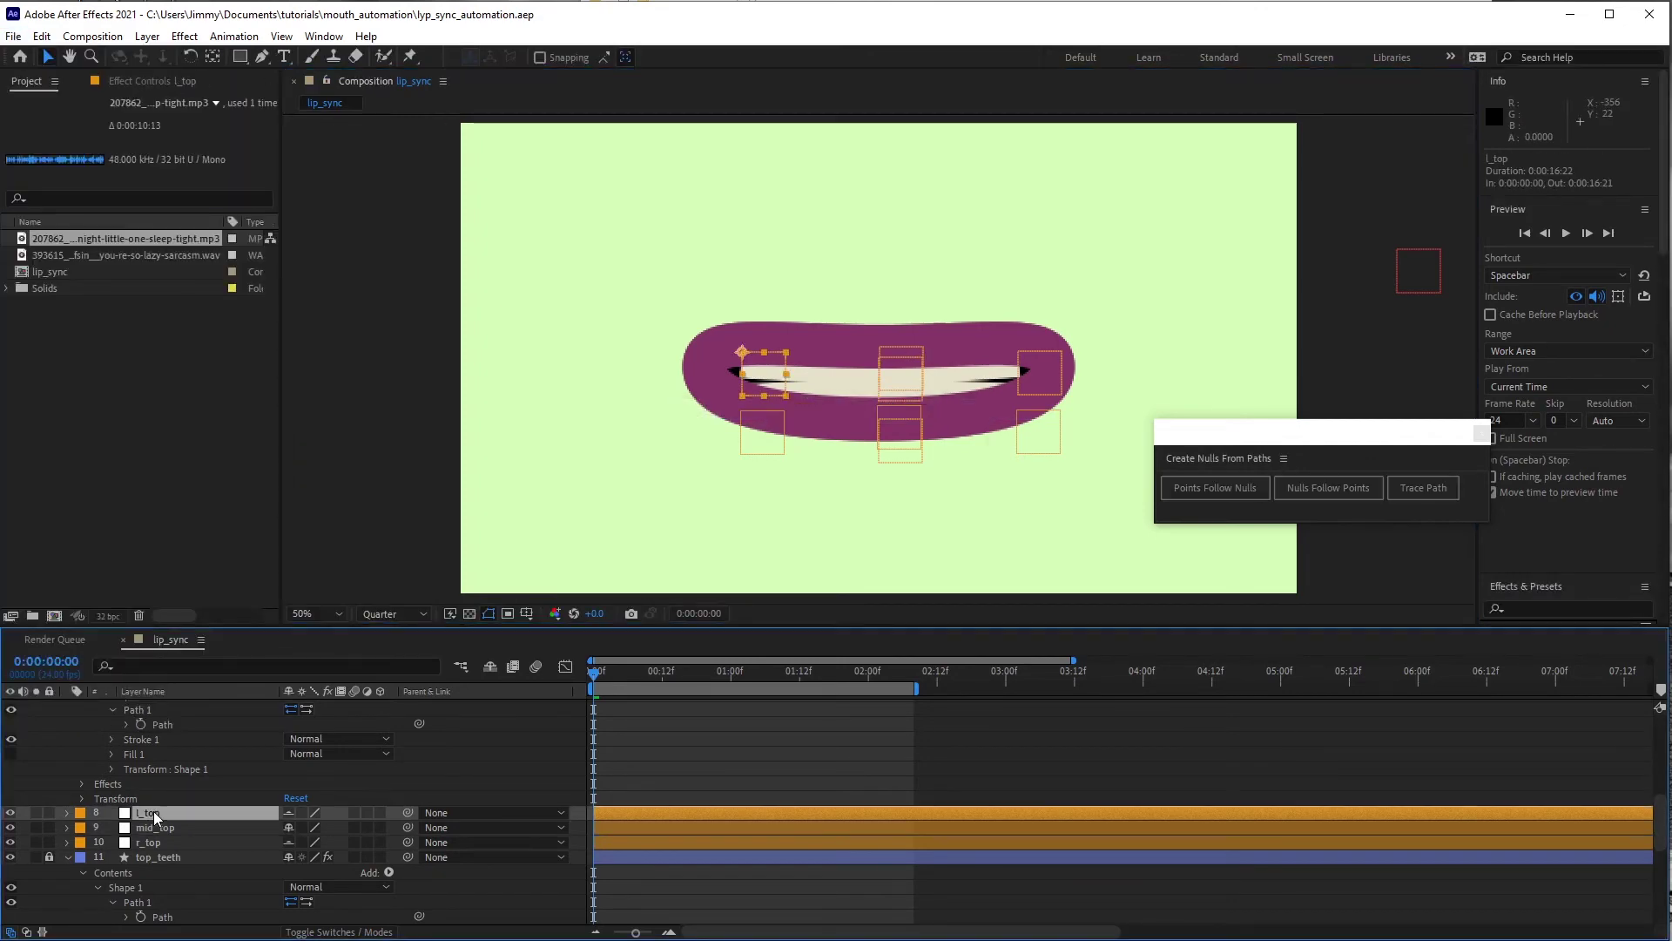
{"action": "left_click", "coordinate": [160, 840], "text": "ctrl"}
{"action": "scroll", "coordinate": [160, 840], "scroll_direction": "down", "scroll_amount": 5}
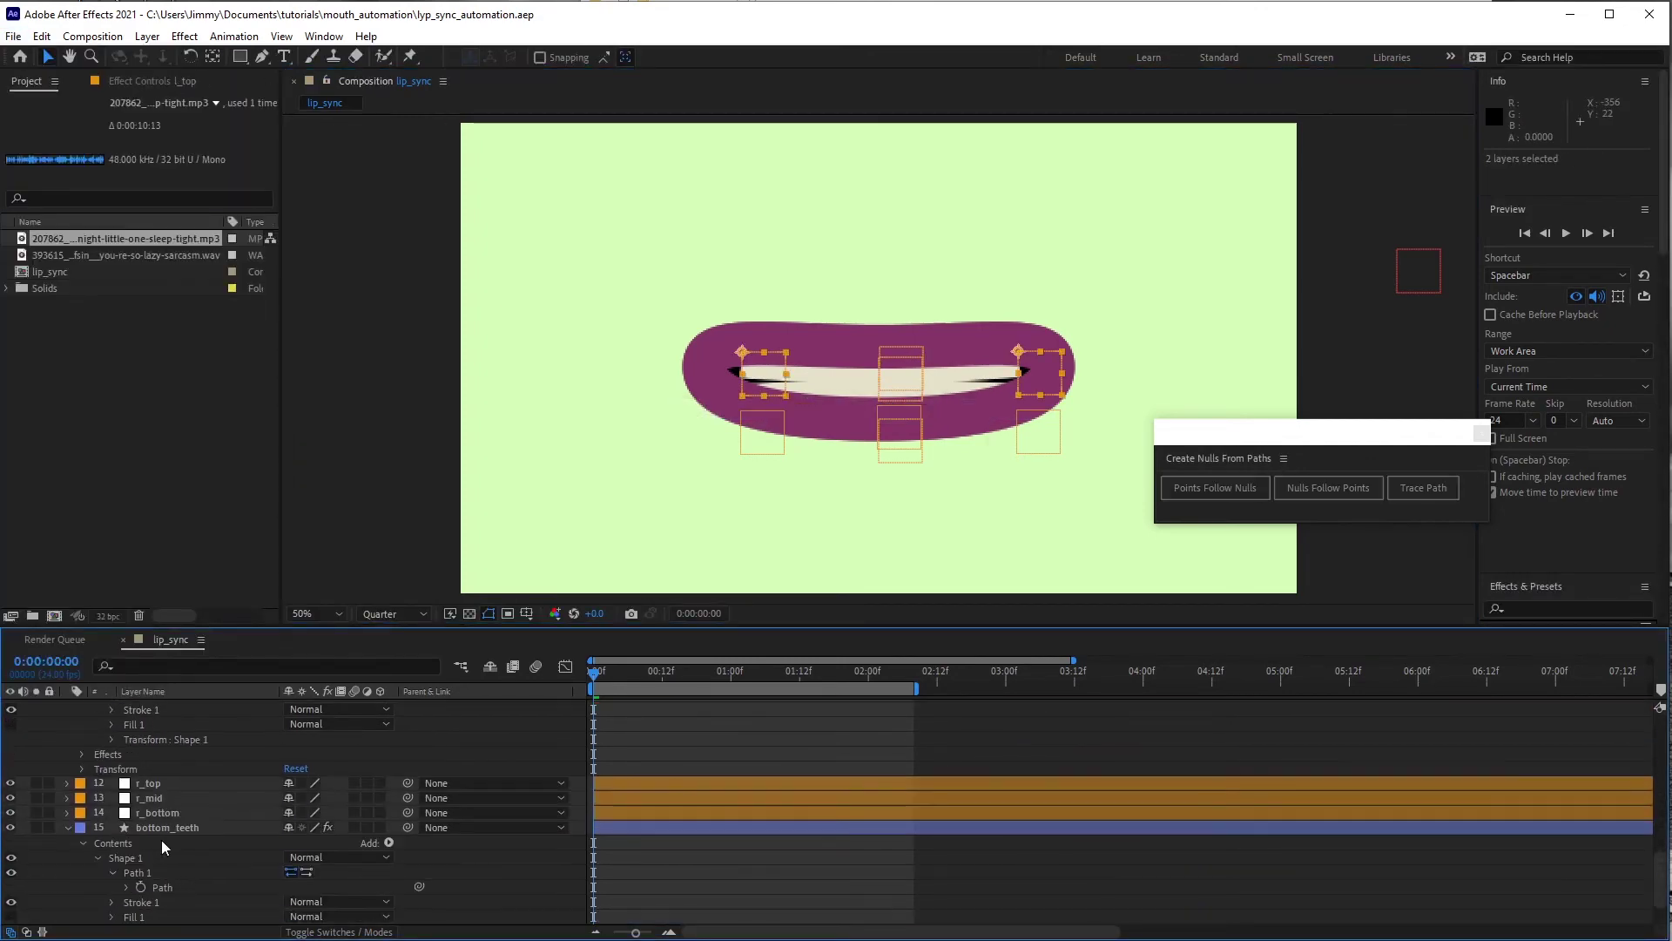
{"action": "left_click", "coordinate": [160, 783], "text": "ctrl"}
{"action": "left_click", "coordinate": [159, 813], "text": "ctrl"}
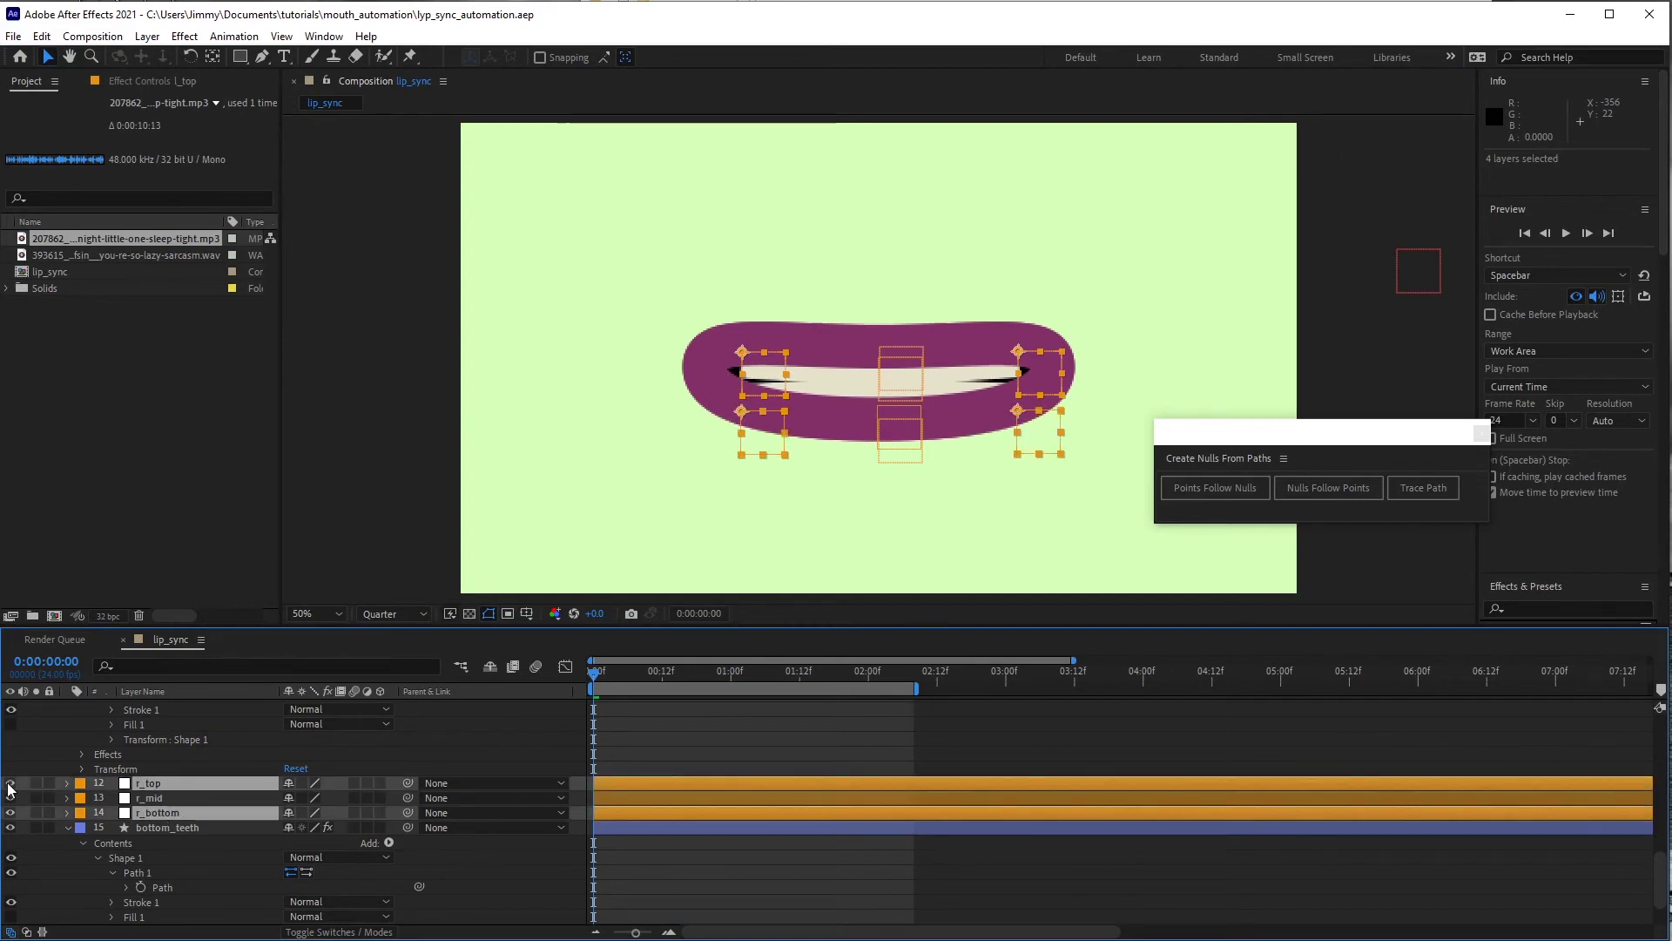
- Hide, lock and mark the corner nulls shy, then hide shy layers from the timeline
{"action": "left_click", "coordinate": [11, 784]}
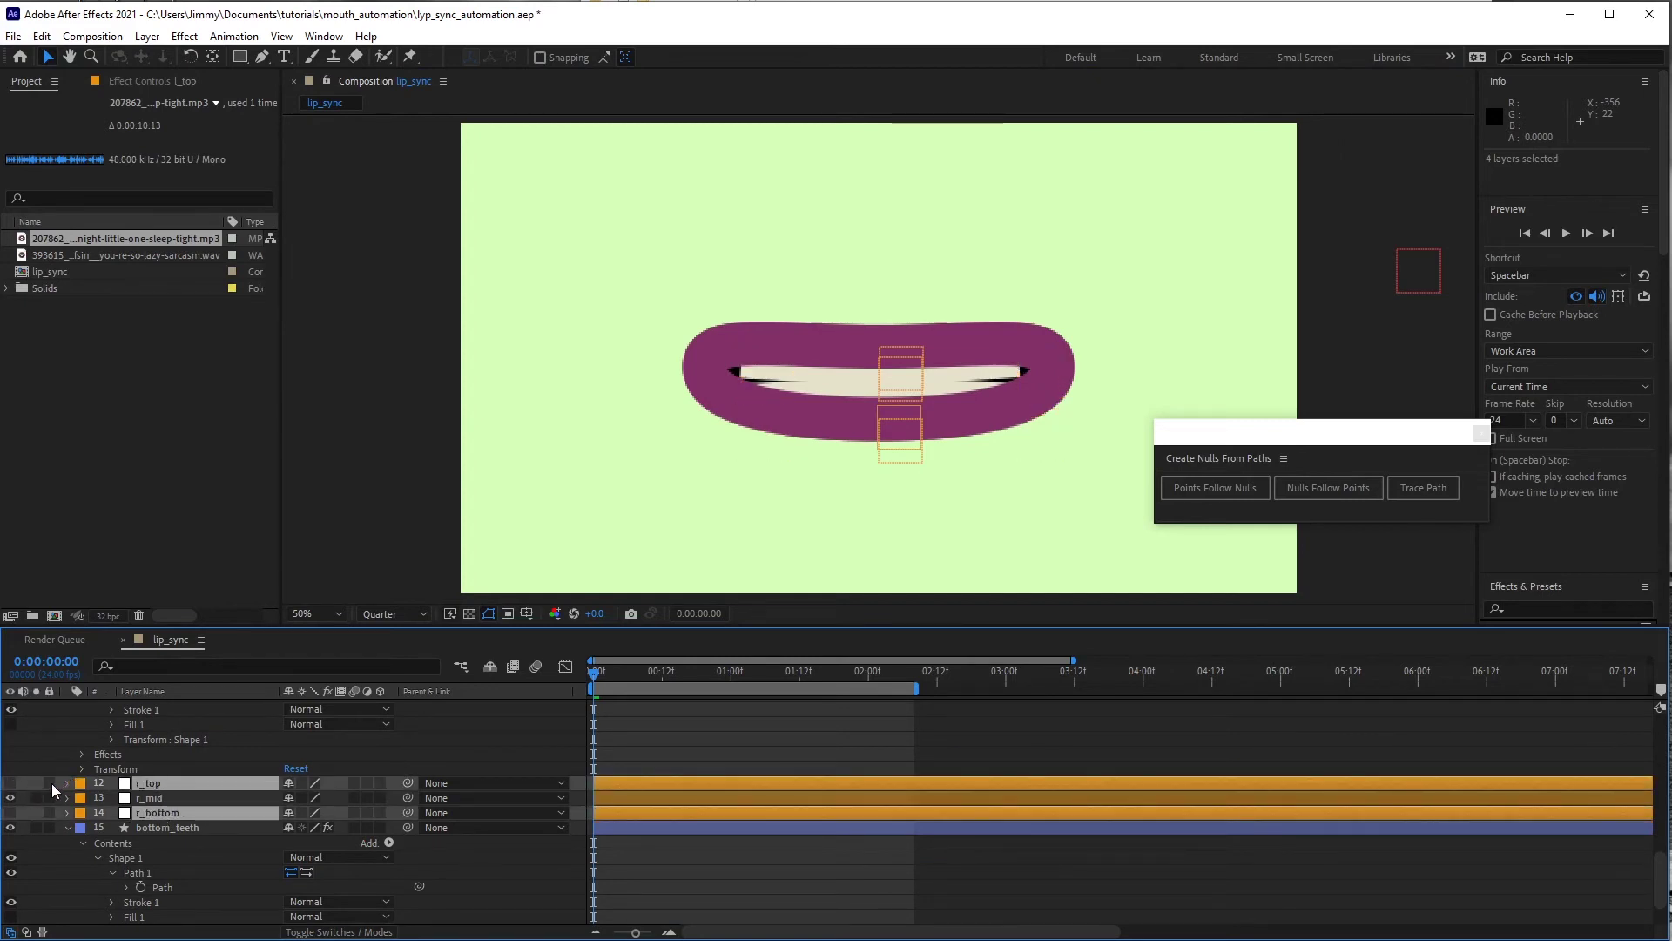
{"action": "left_click", "coordinate": [50, 782]}
{"action": "left_click", "coordinate": [293, 787]}
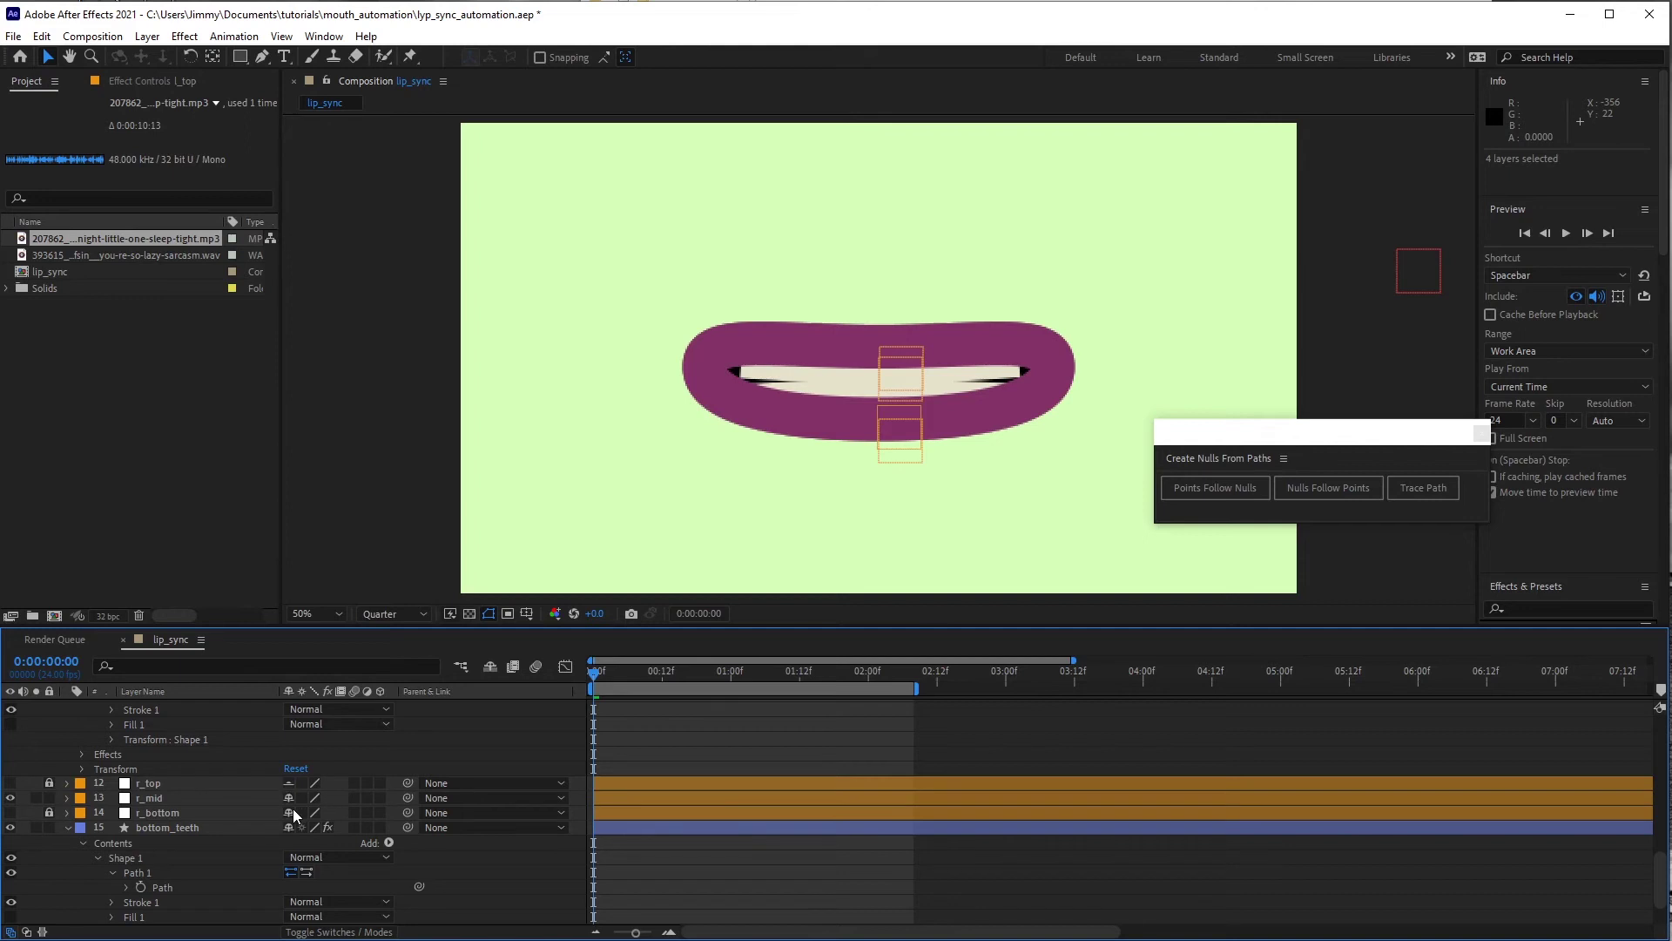
{"action": "left_click", "coordinate": [293, 810]}
{"action": "scroll", "coordinate": [286, 798], "scroll_direction": "up", "scroll_amount": 2}
{"action": "scroll", "coordinate": [286, 798], "scroll_direction": "up", "scroll_amount": 3}
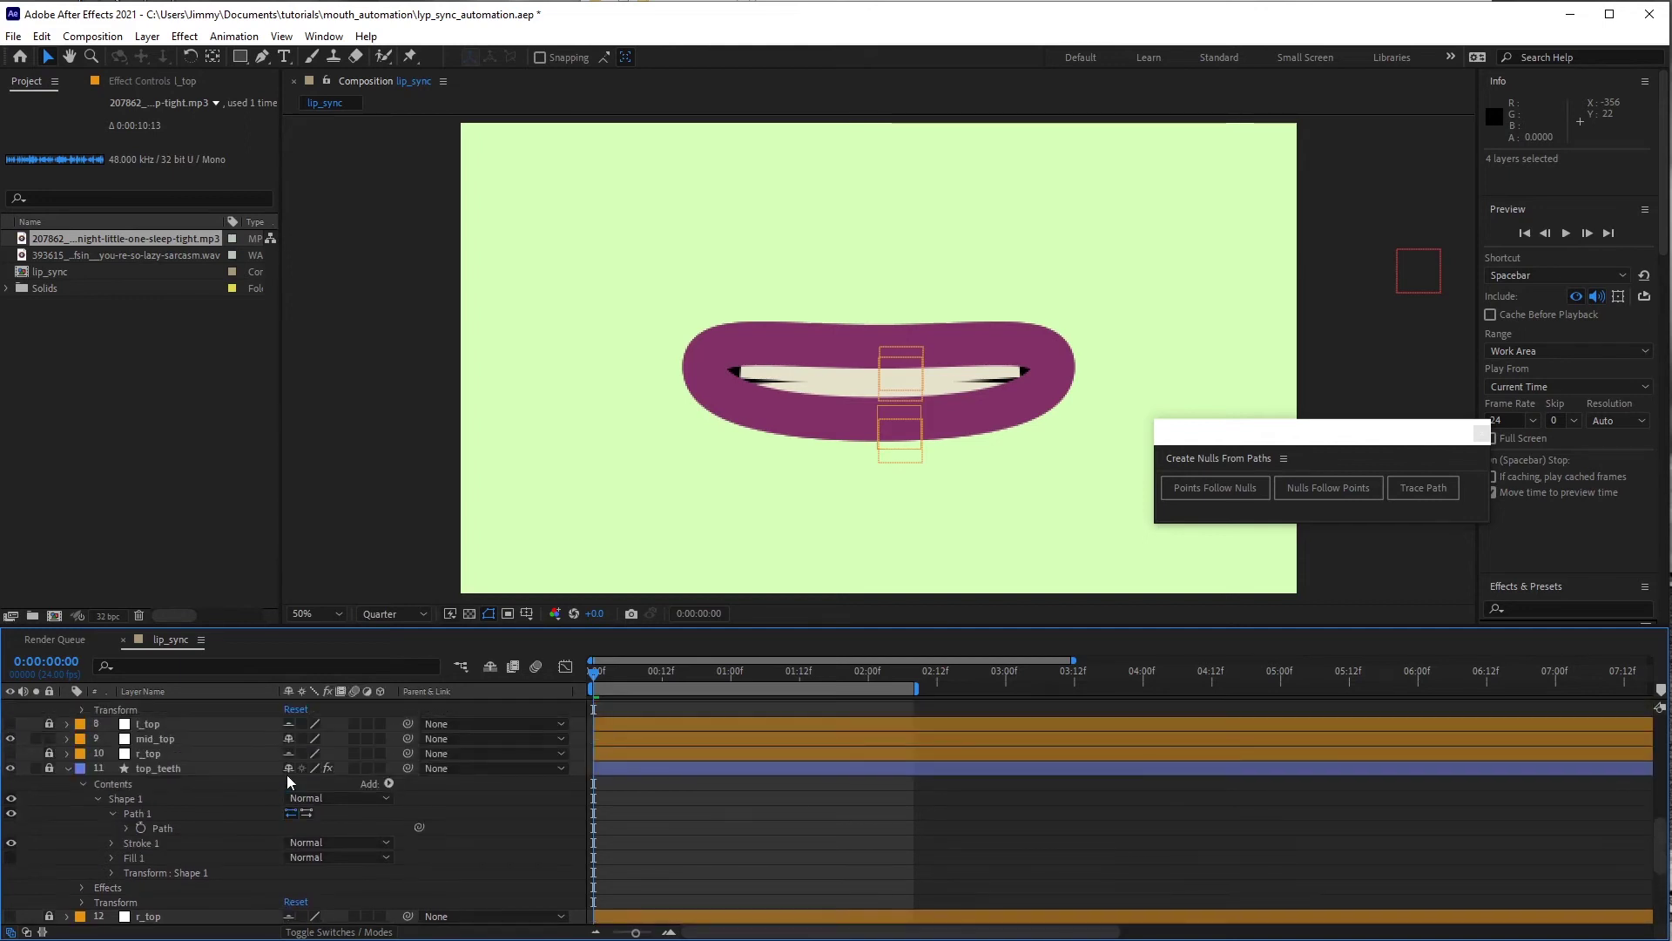
{"action": "left_click", "coordinate": [490, 665]}
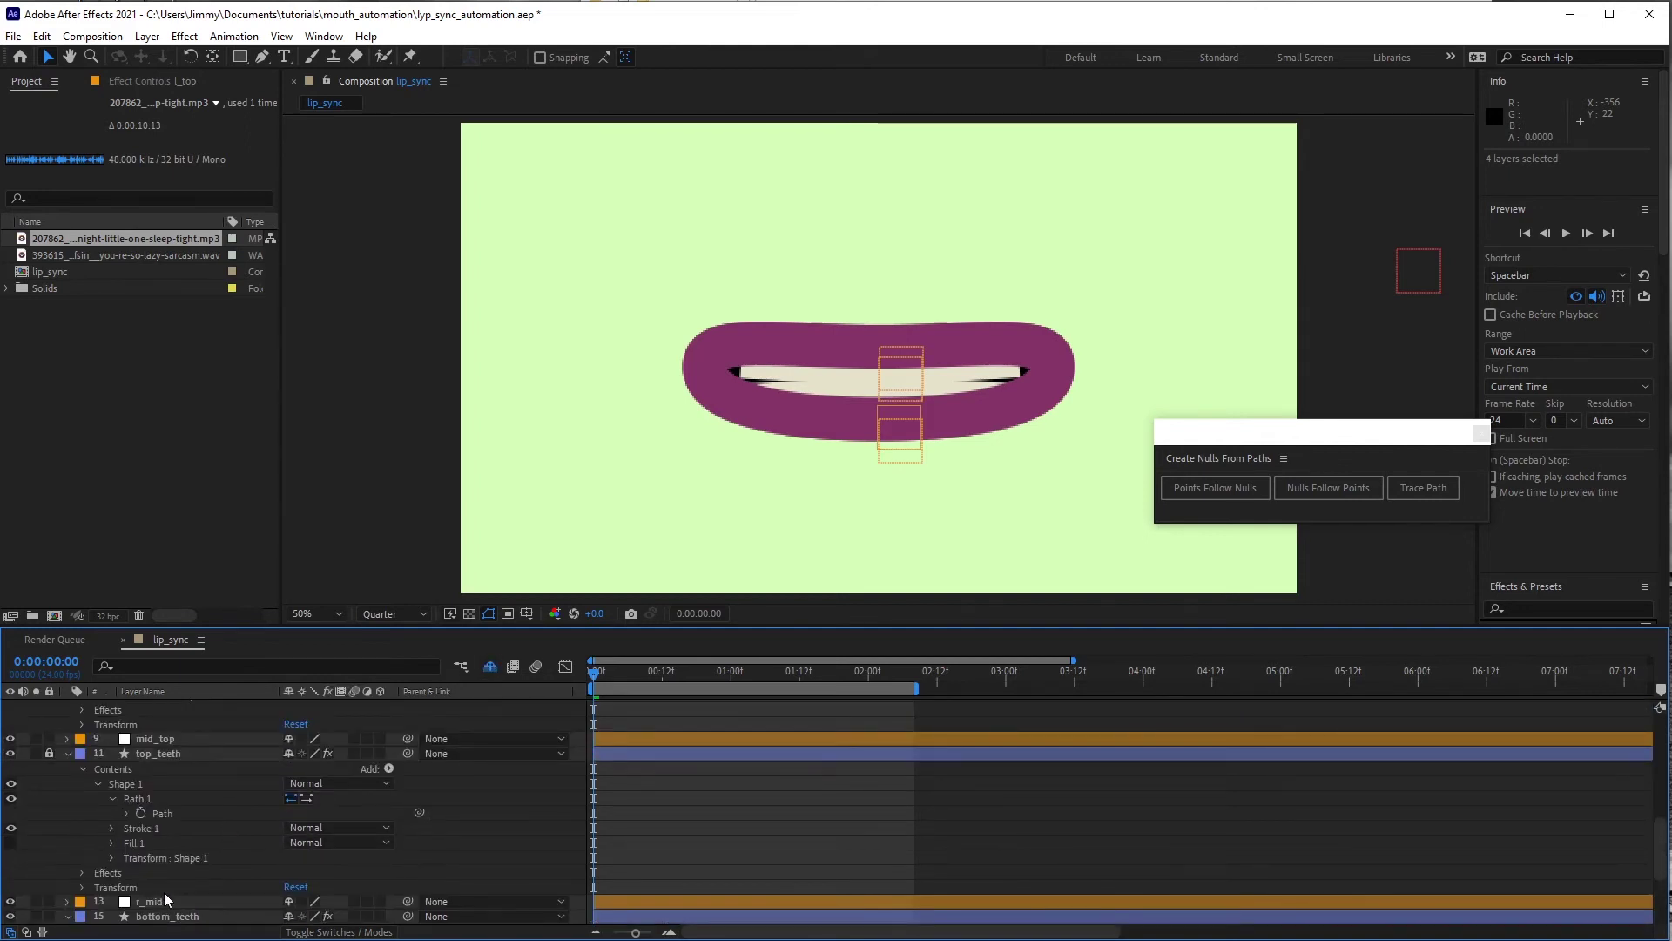
{"action": "left_click", "coordinate": [164, 897]}
{"action": "left_click", "coordinate": [70, 761]}
- Separate mid_top's Position into X Position and Y Position
{"action": "left_click", "coordinate": [82, 755]}
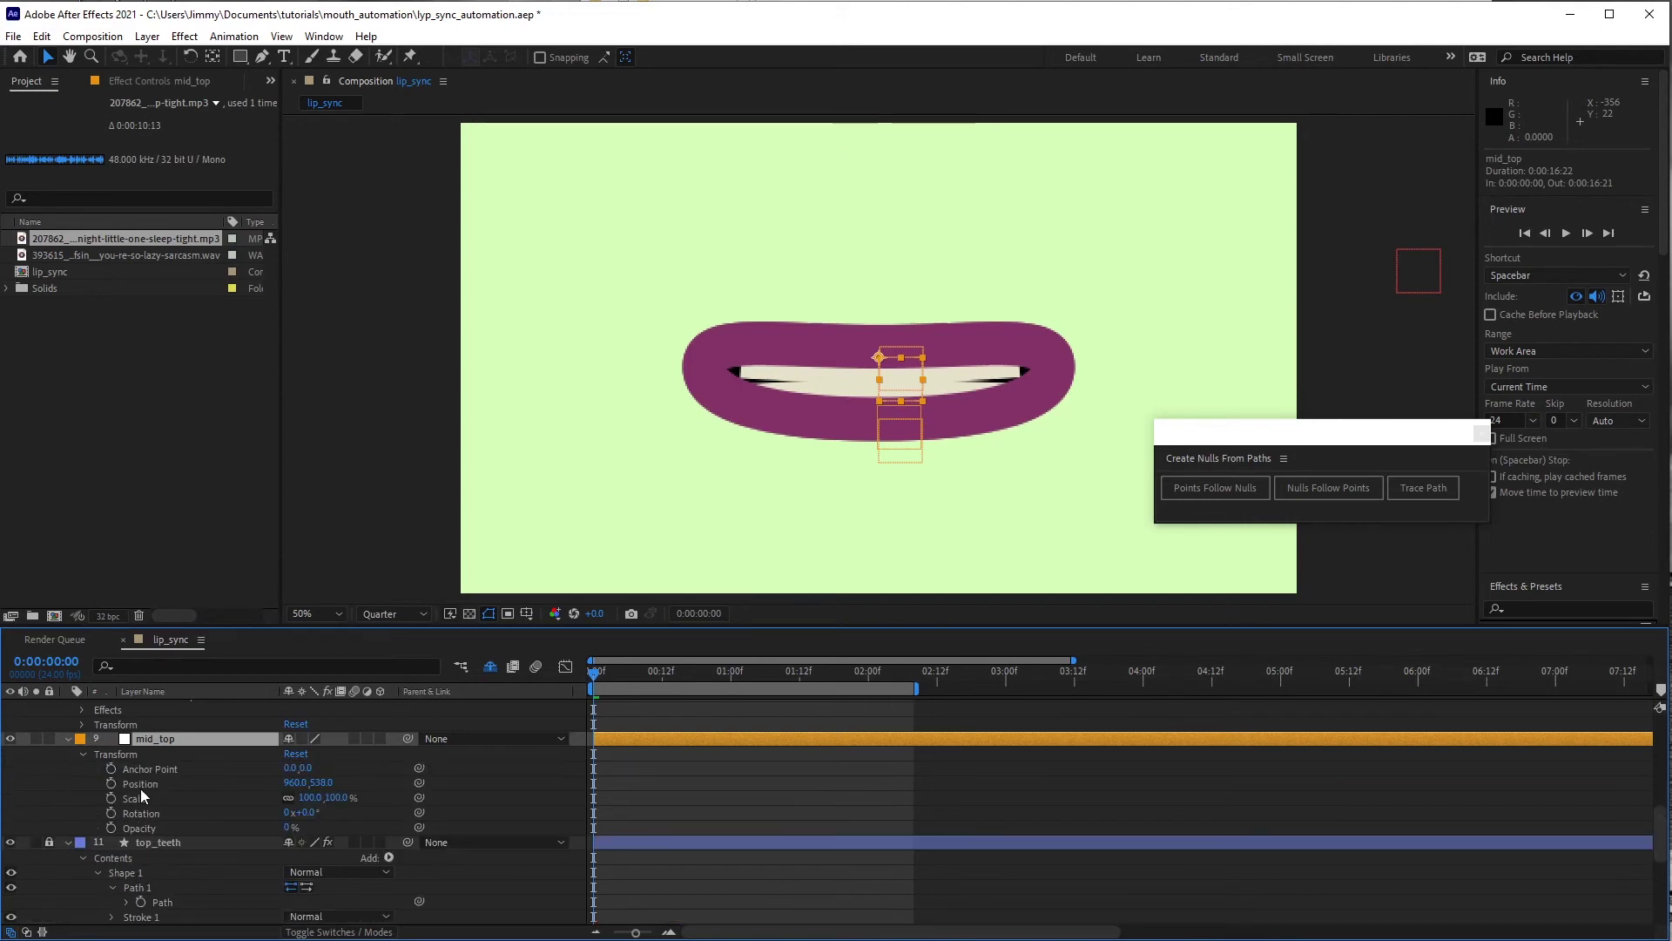
{"action": "right_click", "coordinate": [132, 782]}
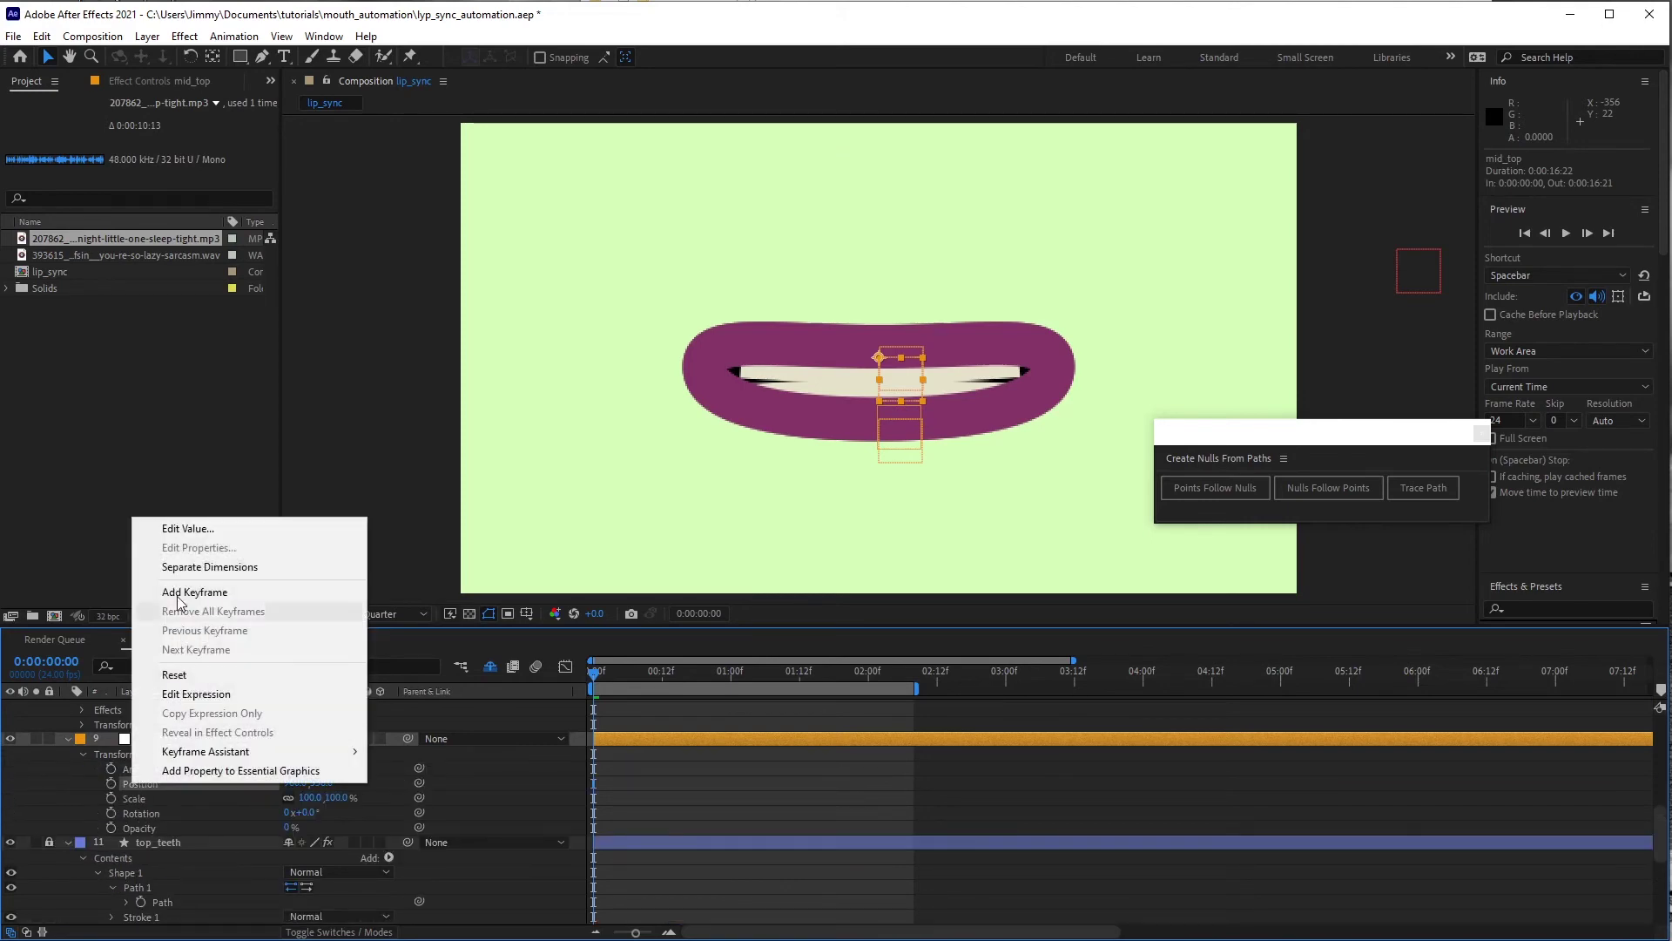
{"action": "left_click", "coordinate": [174, 565]}
{"action": "scroll", "coordinate": [119, 839], "scroll_direction": "down", "scroll_amount": 6}
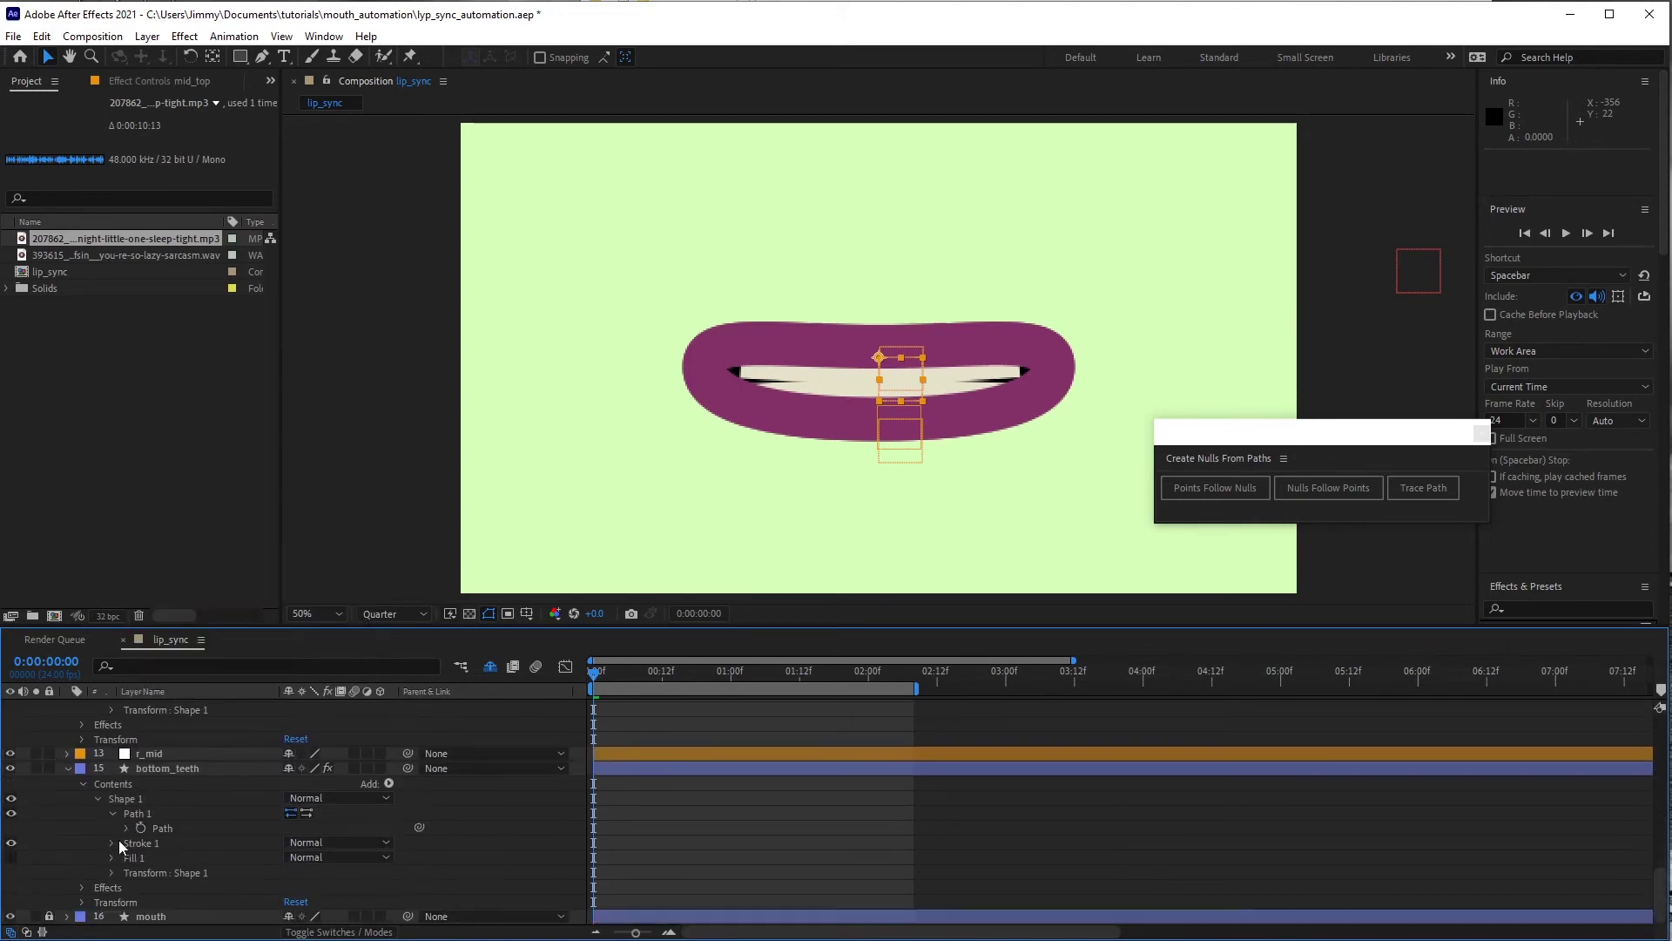
- Separate r_mid's Position into X Position 957 and Y Position 649
{"action": "left_click", "coordinate": [70, 754]}
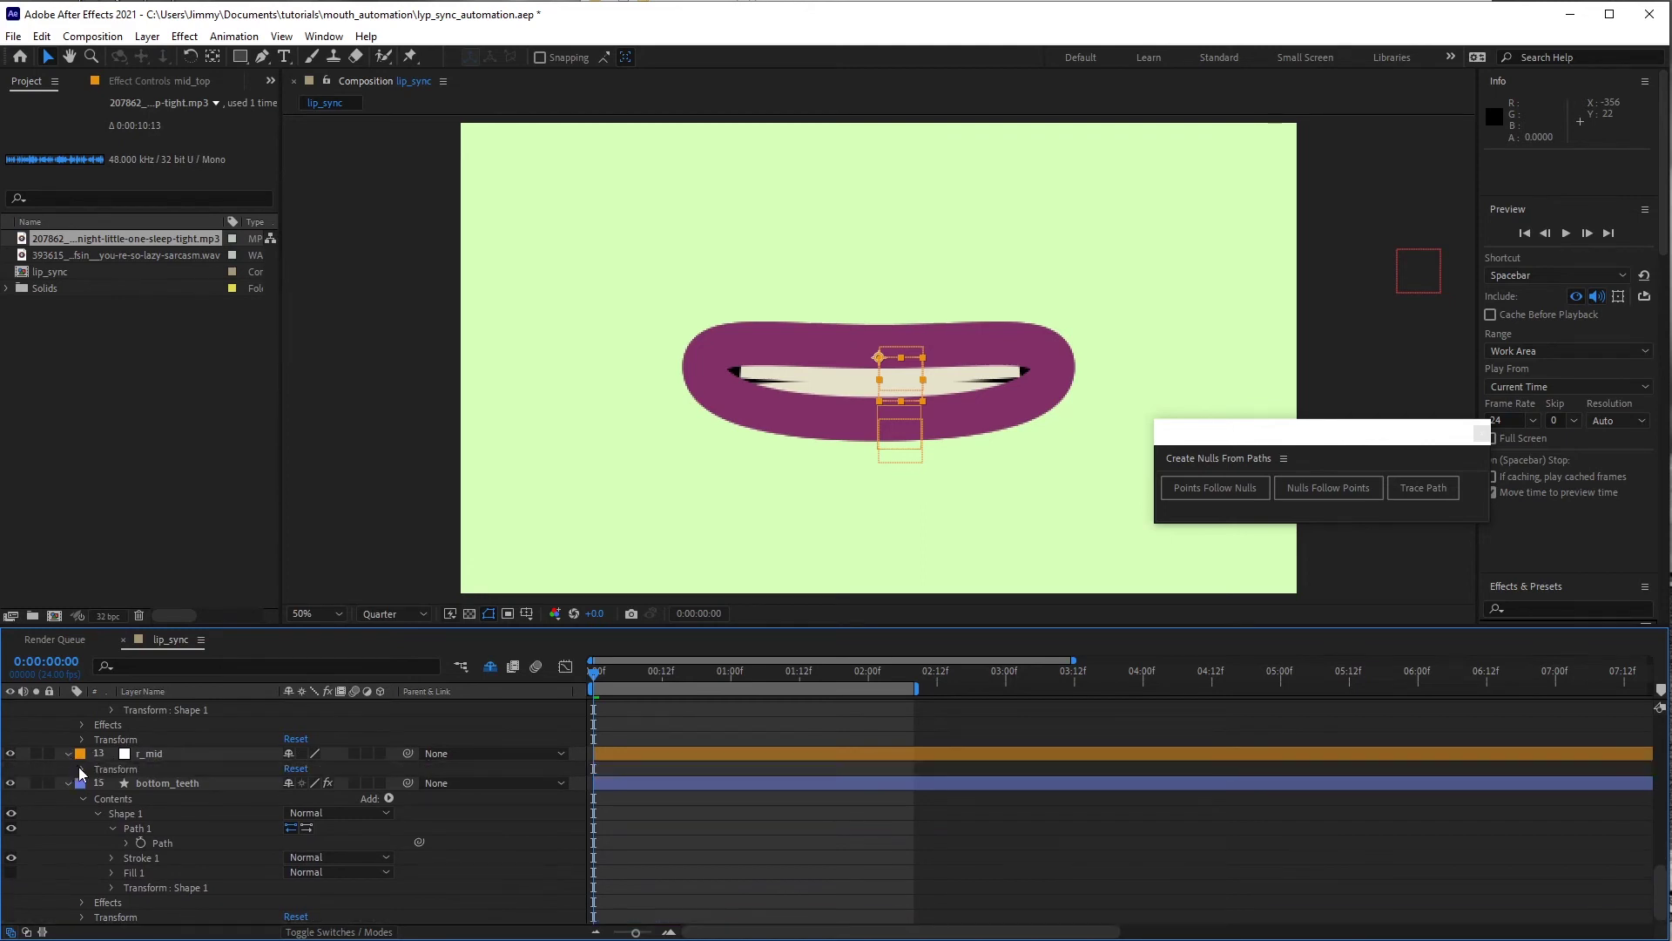
{"action": "left_click", "coordinate": [82, 769]}
{"action": "right_click", "coordinate": [133, 797]}
{"action": "left_click", "coordinate": [251, 587]}
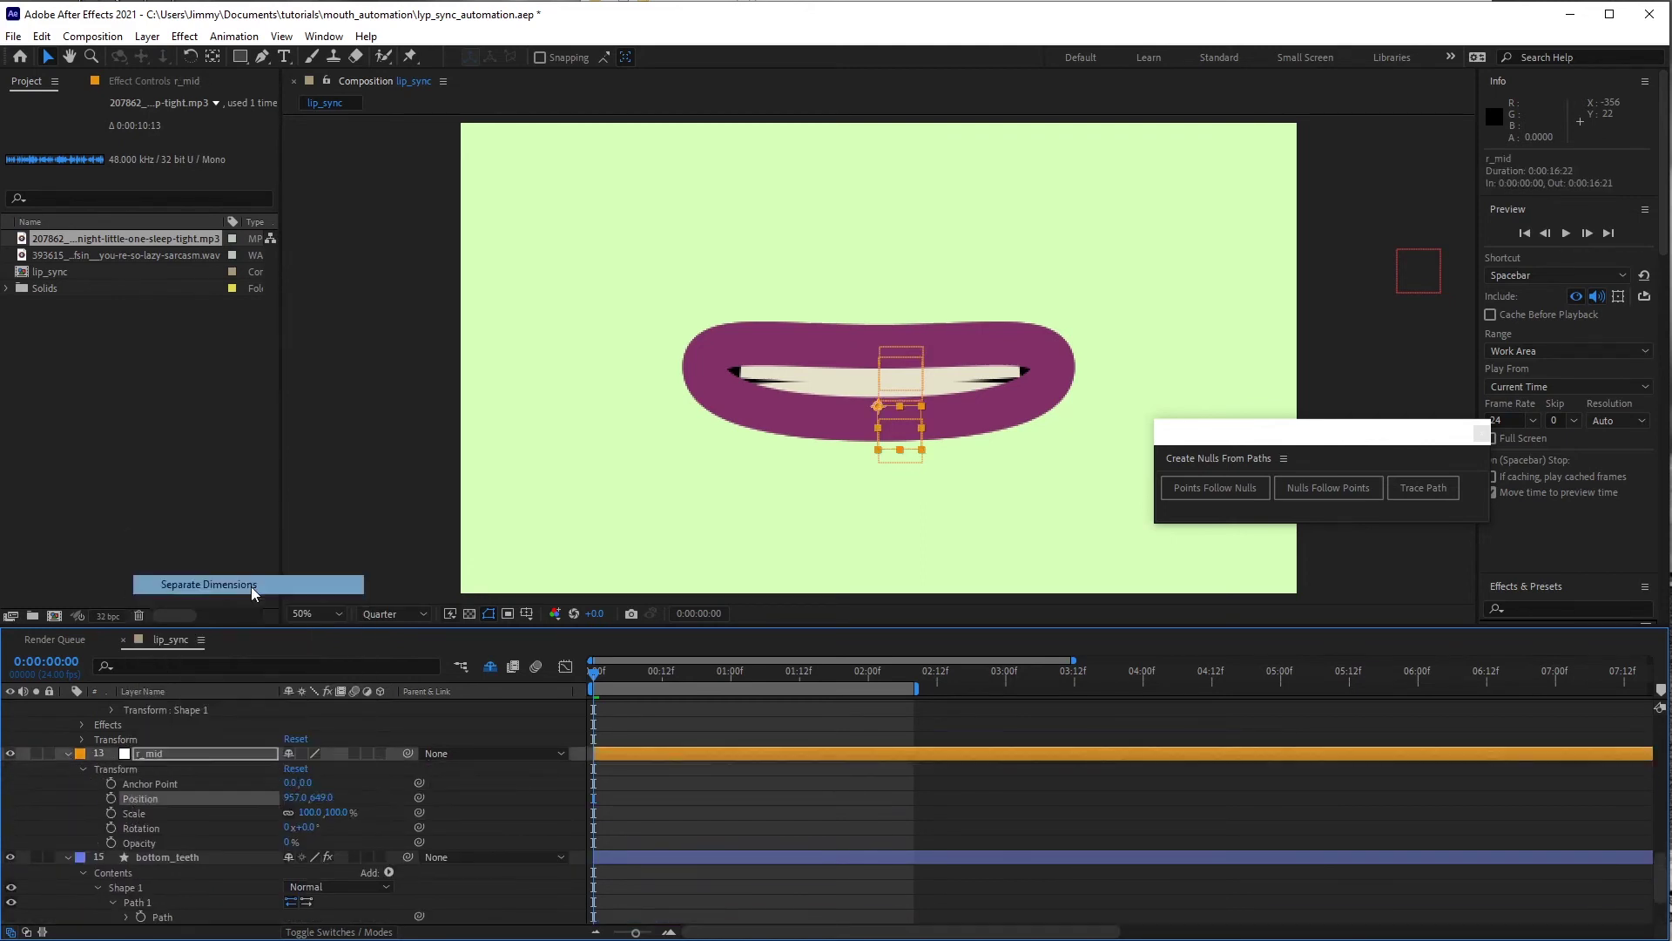
- Give r_mid's Y Position an expression adding the lip_sync Both Channels Slider times 12
{"action": "left_click", "coordinate": [146, 784]}
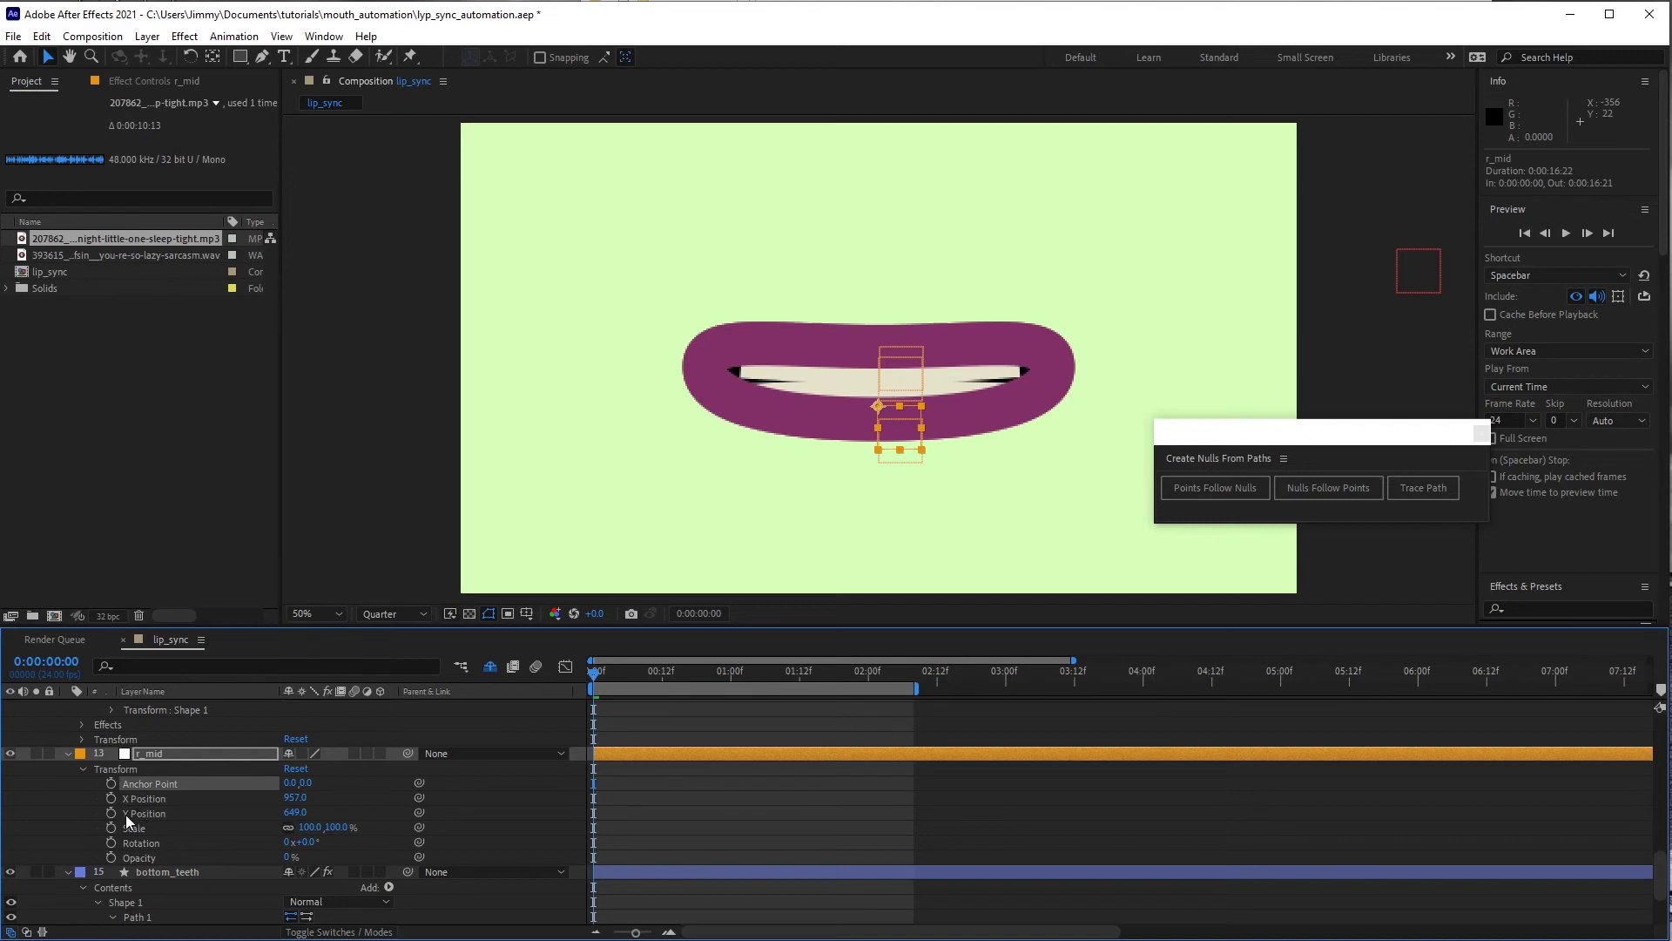
{"action": "left_click", "coordinate": [112, 812], "text": "alt"}
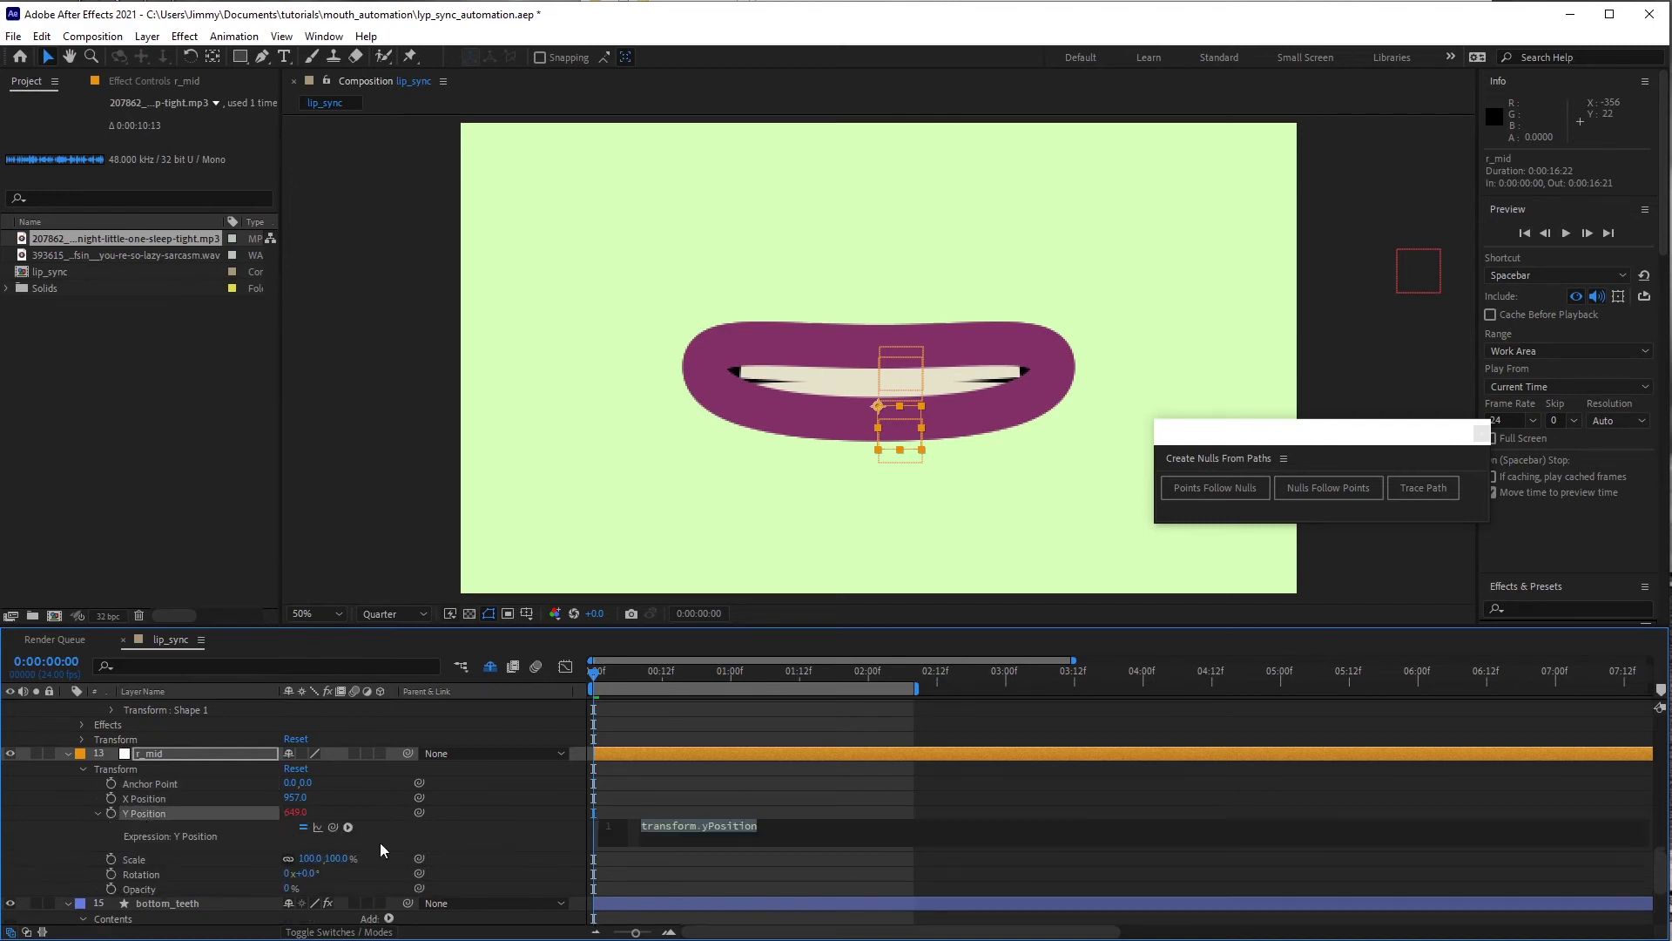
{"action": "type", "text": "transform.yPosition+thisComp.layer(\"lip_sync\").effect(\"Both Channels\")(\"Slider\")*-5"}
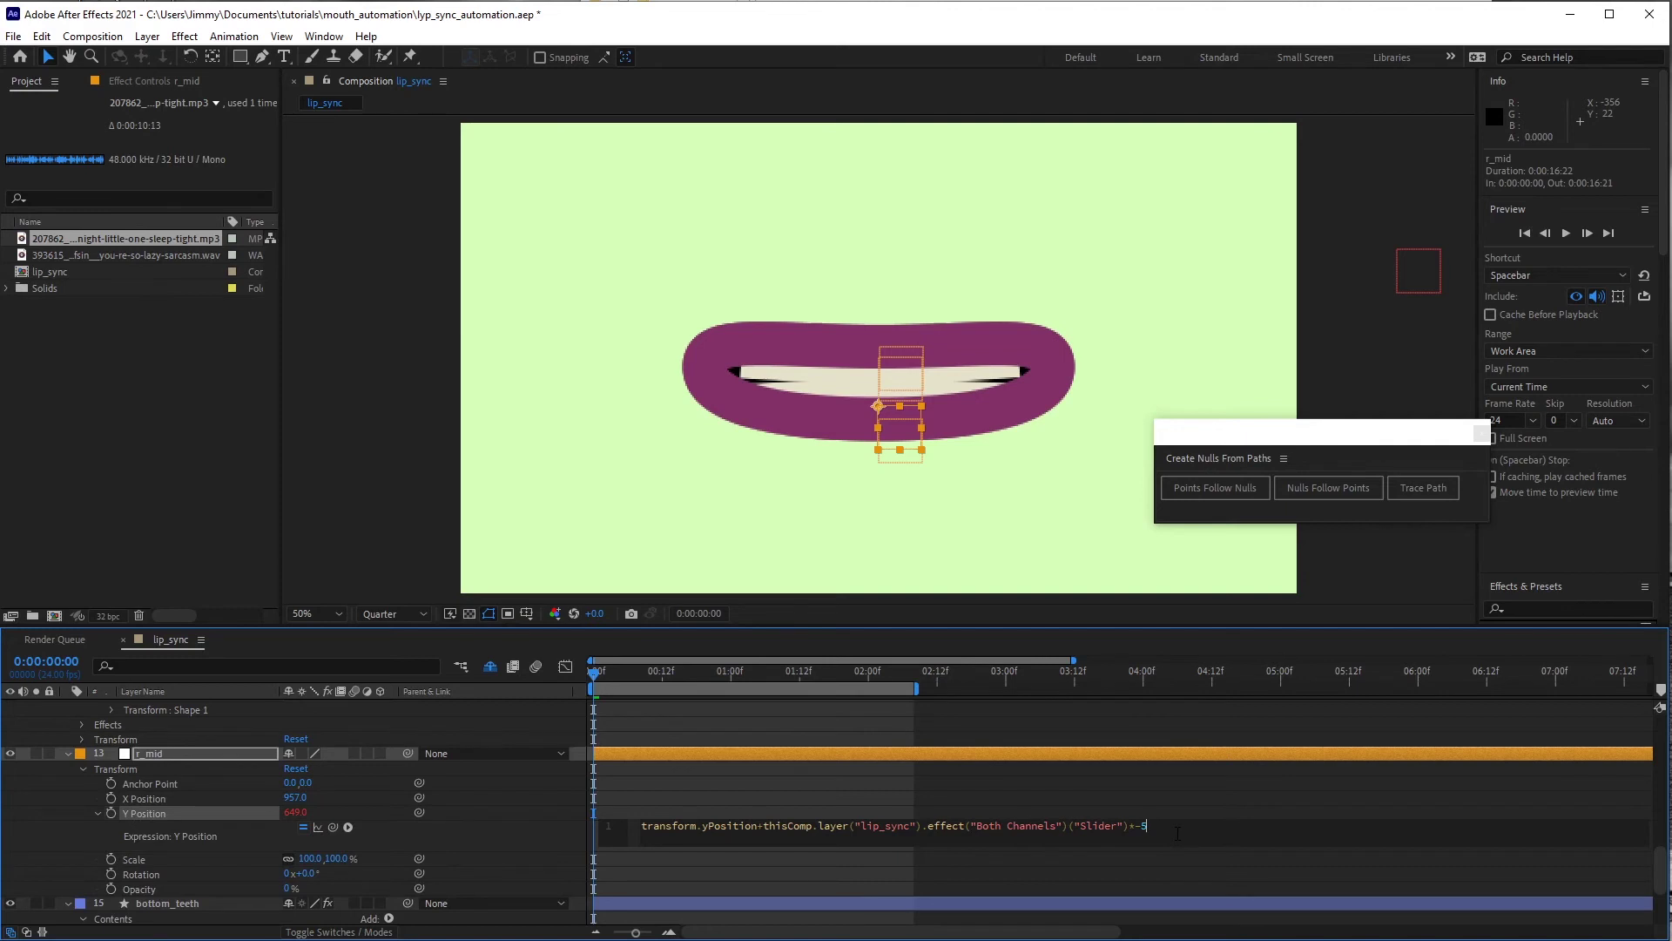
{"action": "double_click", "coordinate": [1138, 825]}
{"action": "left_click", "coordinate": [1169, 791]}
- Preview the lower lip moving with the audio
{"action": "left_click", "coordinate": [1566, 234]}
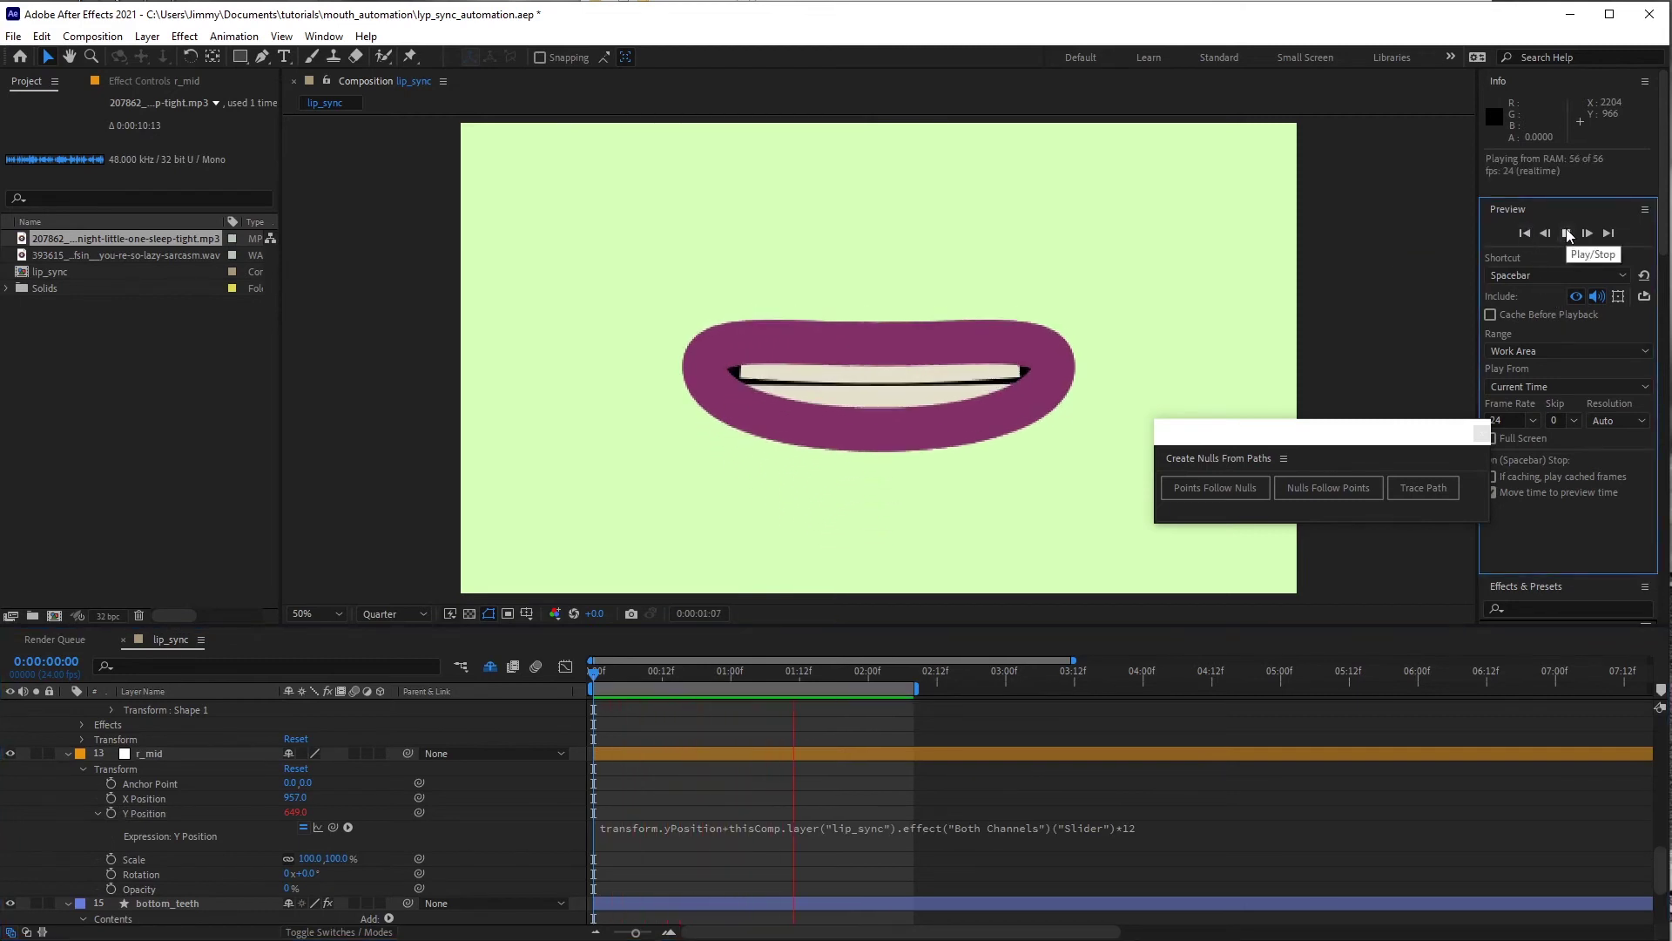
{"action": "left_click", "coordinate": [1567, 234]}
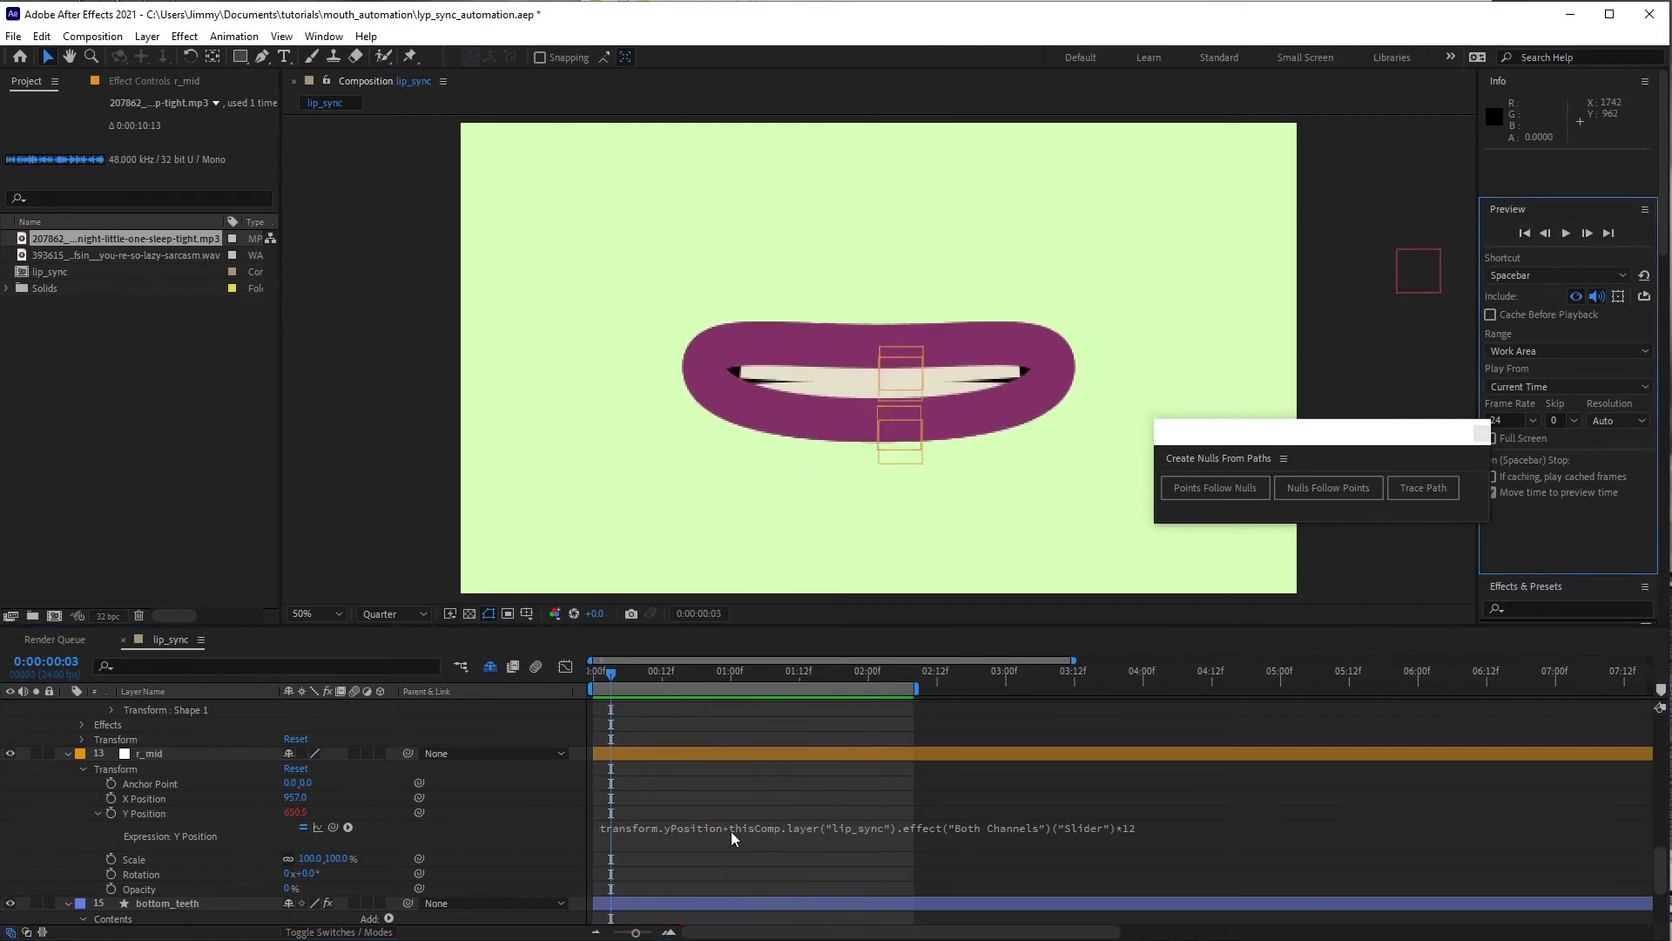
{"action": "scroll", "coordinate": [1132, 828], "scroll_direction": "up", "scroll_amount": 6}
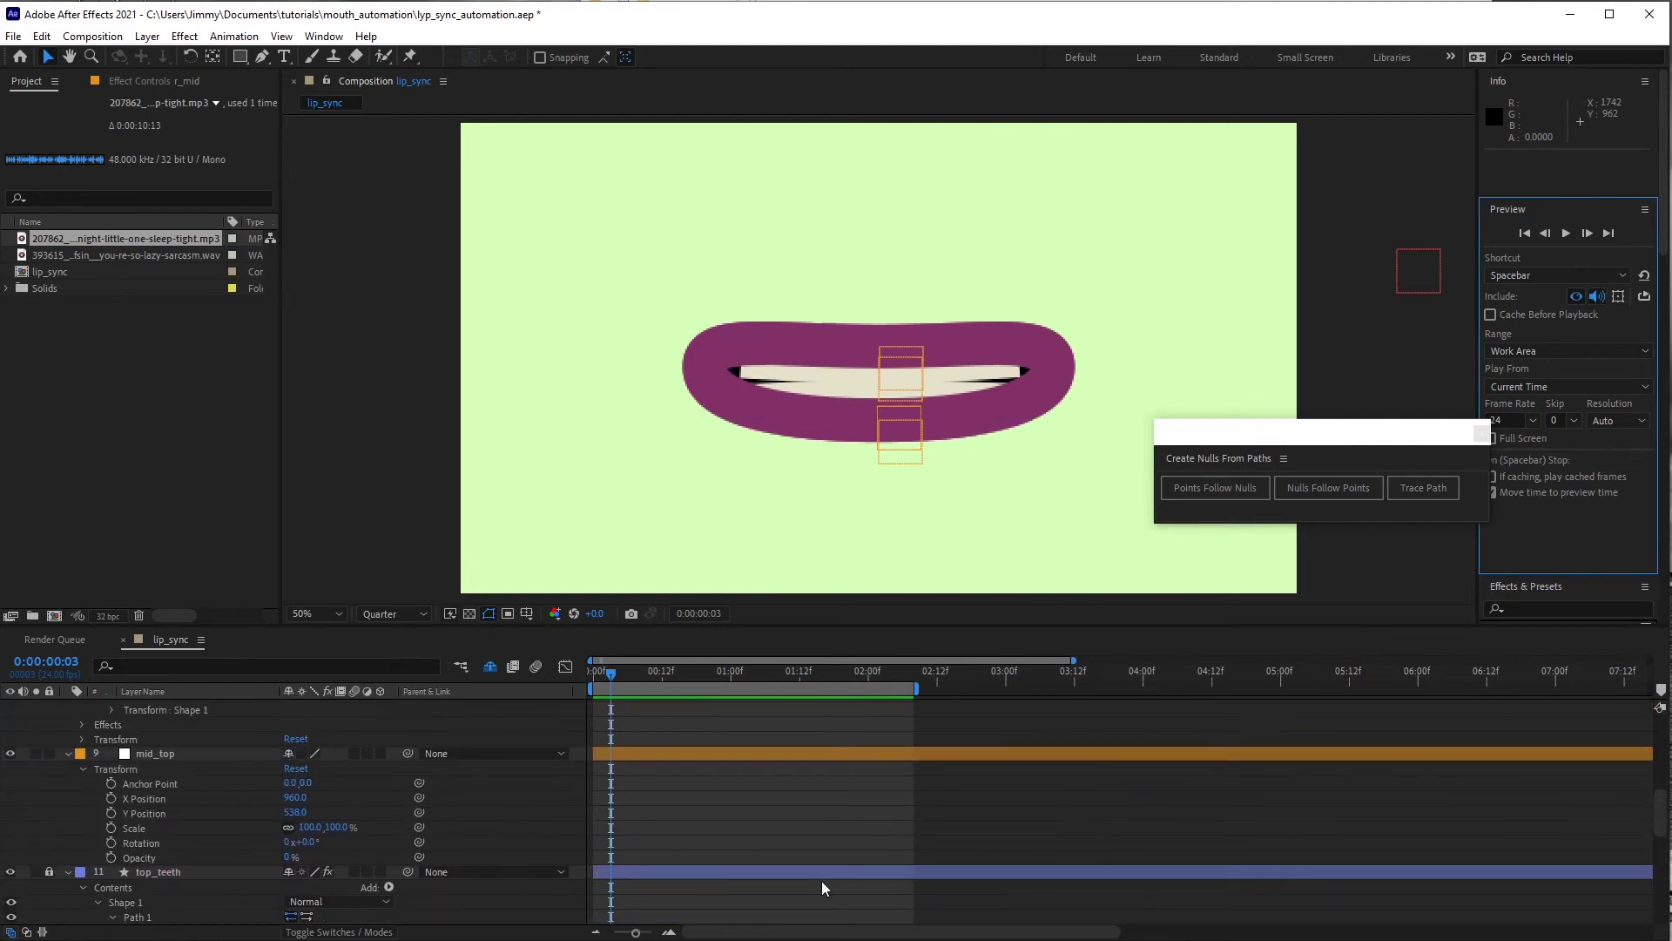
- Give mid_top's Y Position an expression adding the lip_sync Both Channels Slider times -2.5
{"action": "left_click", "coordinate": [111, 813], "text": "alt"}
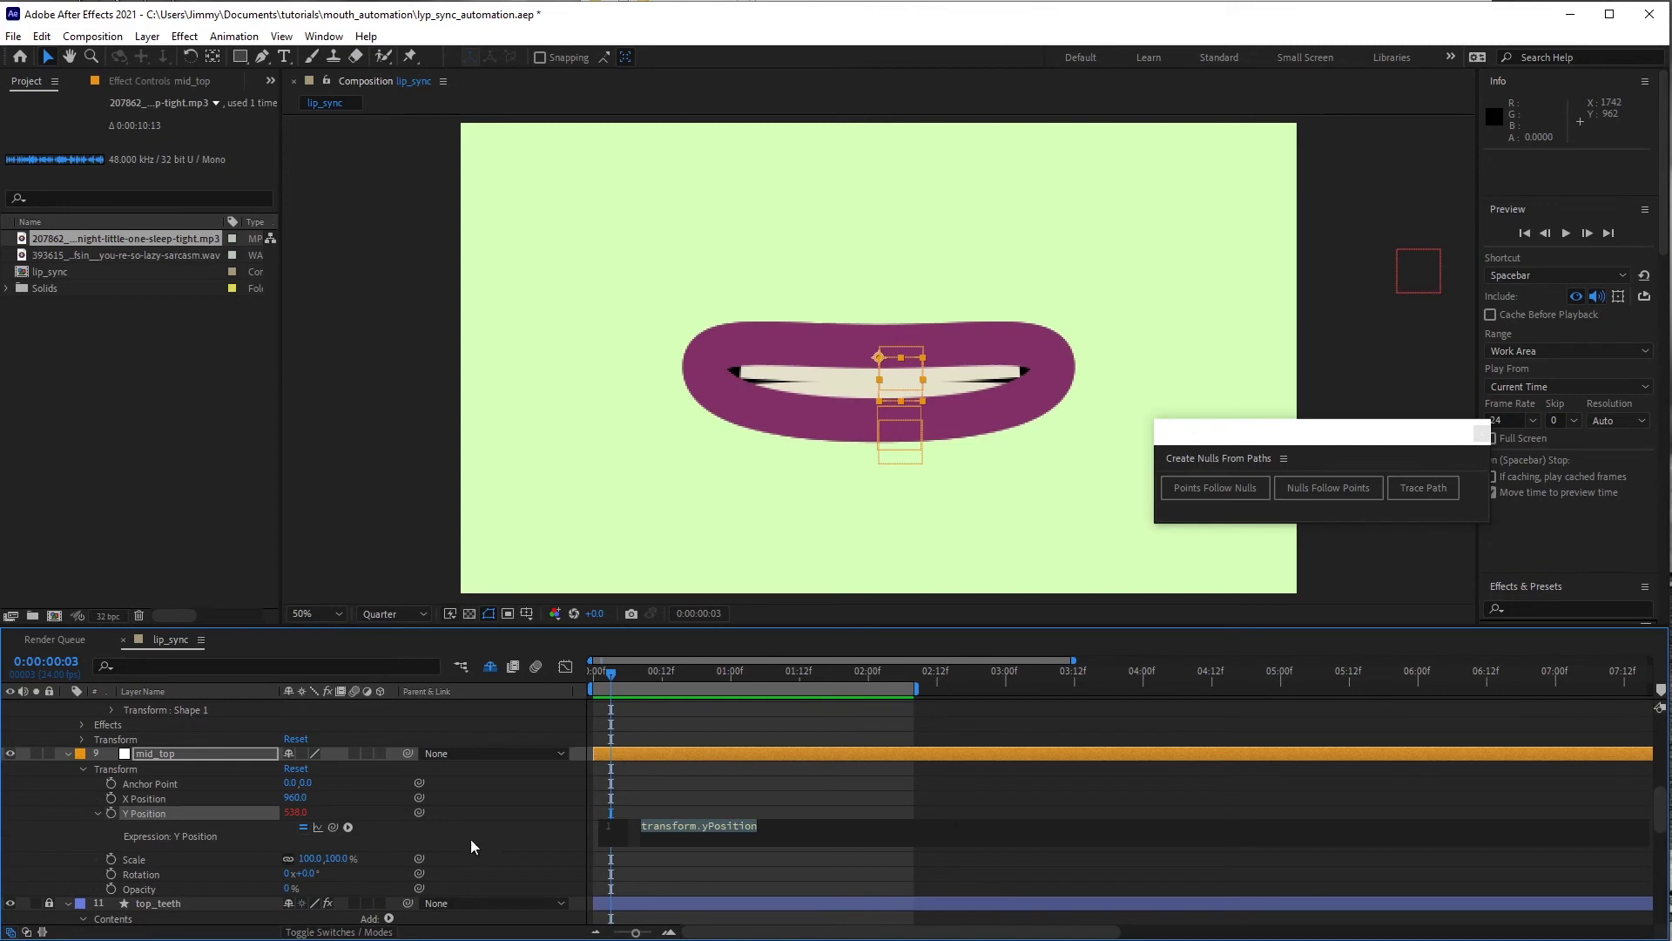
{"action": "scroll", "coordinate": [761, 824], "scroll_direction": "down", "scroll_amount": 2}
{"action": "type", "text": "transform.yPosition+thisComp.layer(\"lip_sync\").effect(\"Both Channels\")(\"Slider\")*-5"}
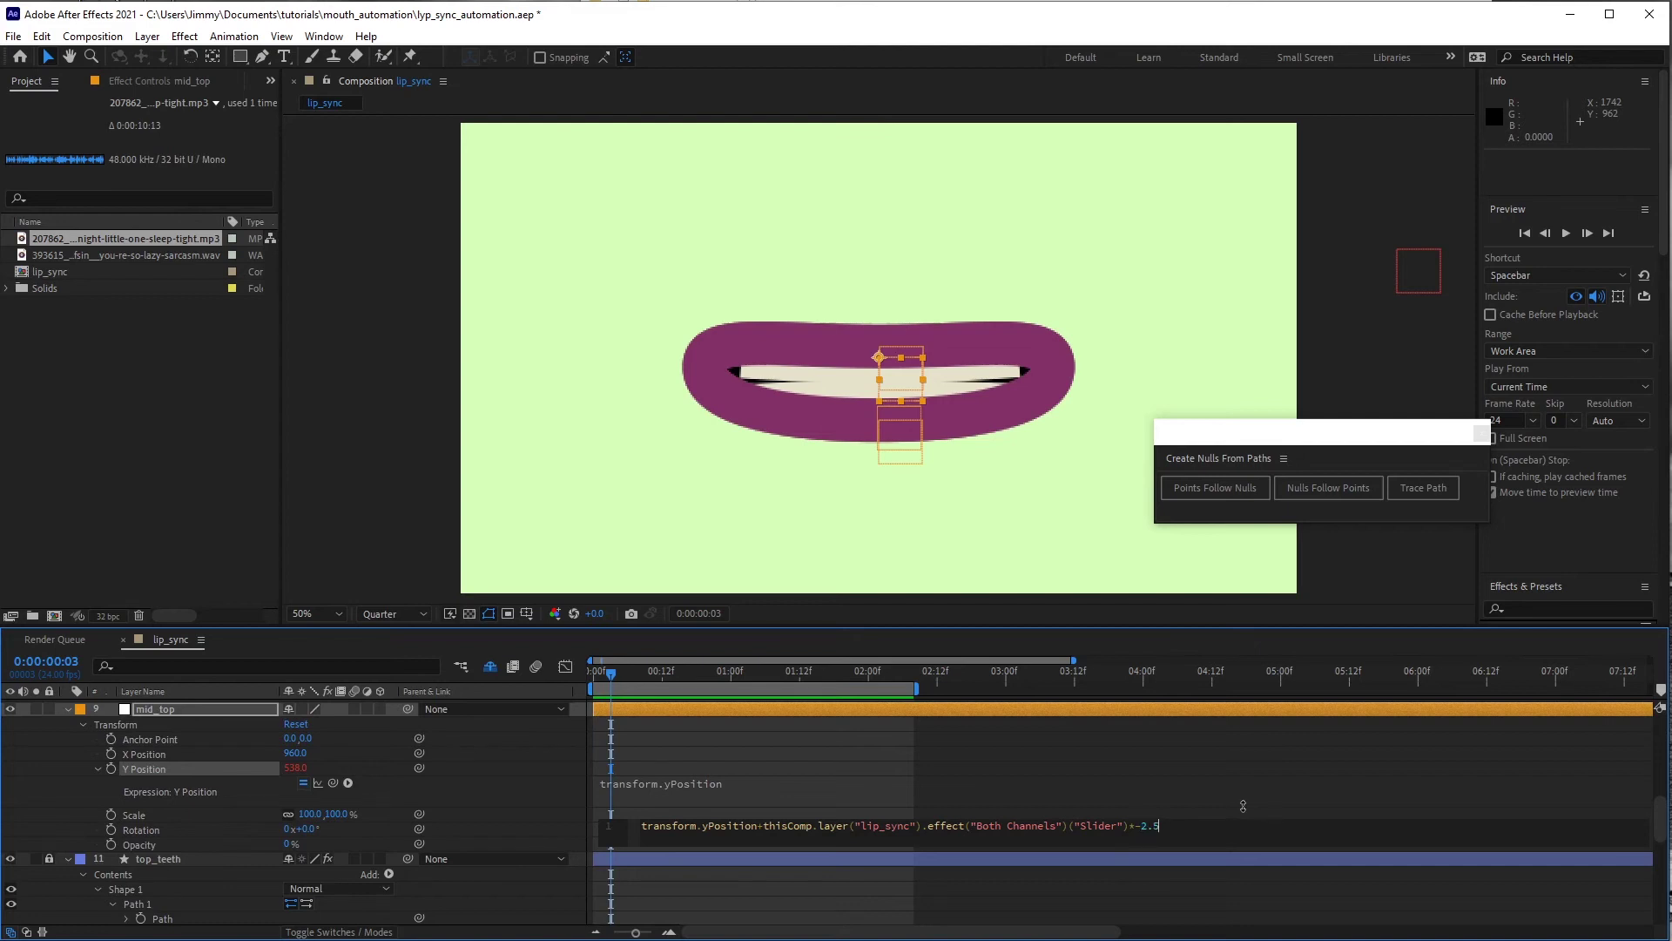
{"action": "left_click", "coordinate": [1157, 803]}
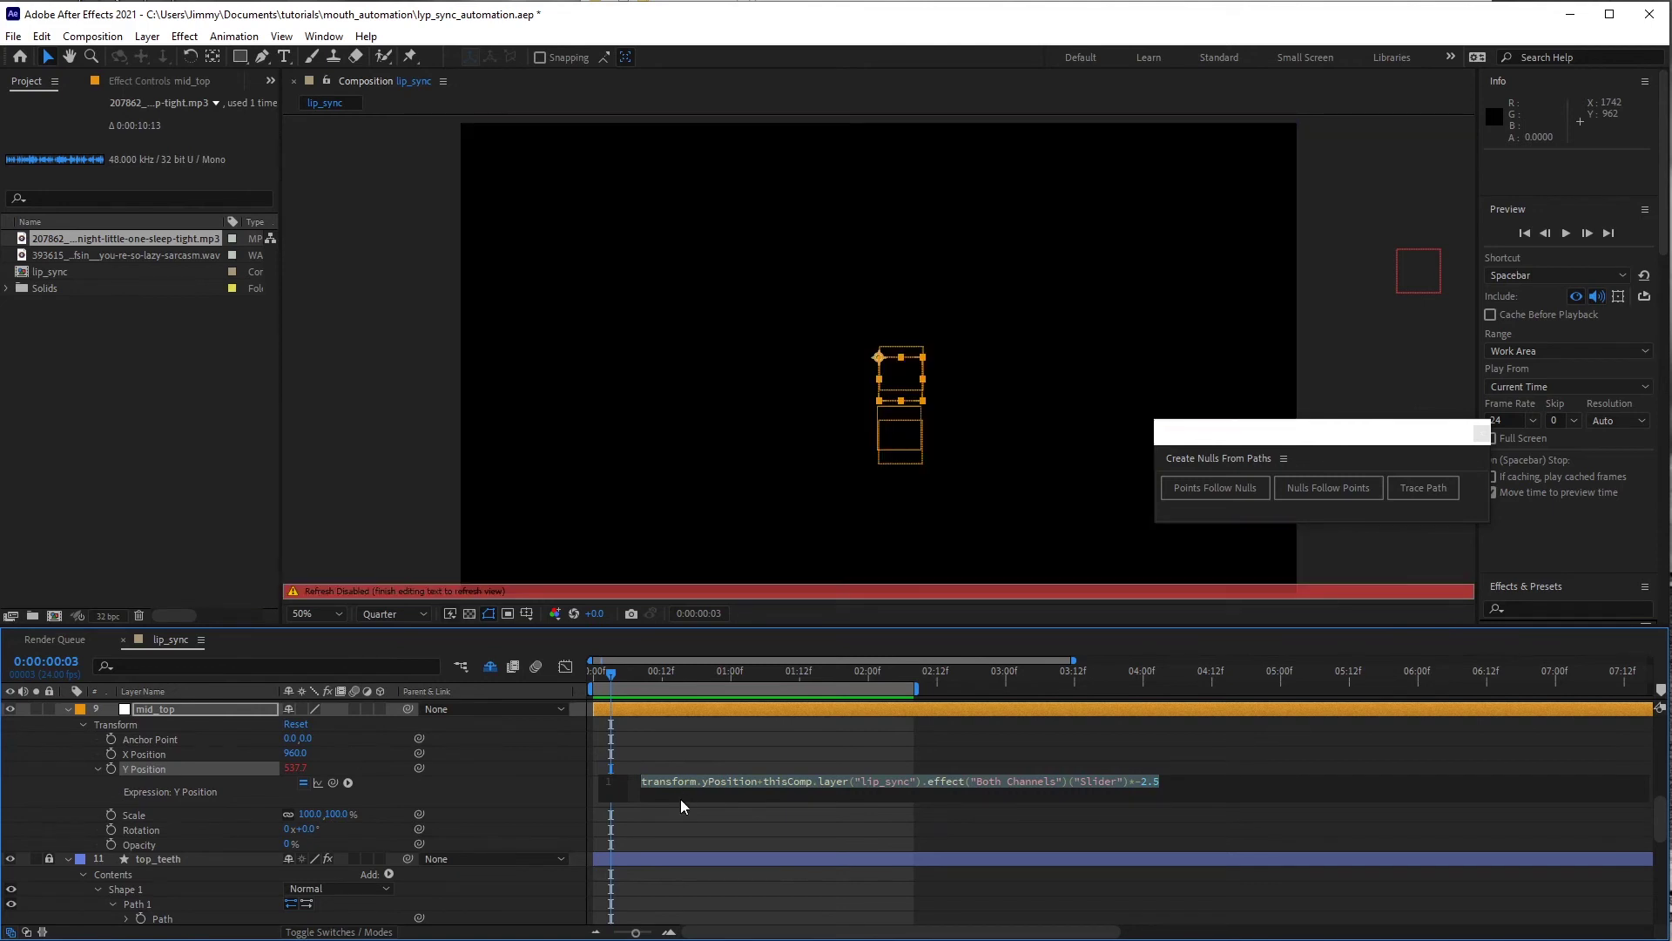
{"action": "left_click", "coordinate": [697, 749]}
- Preview the mouth opening with the audio
{"action": "left_click", "coordinate": [1566, 234]}
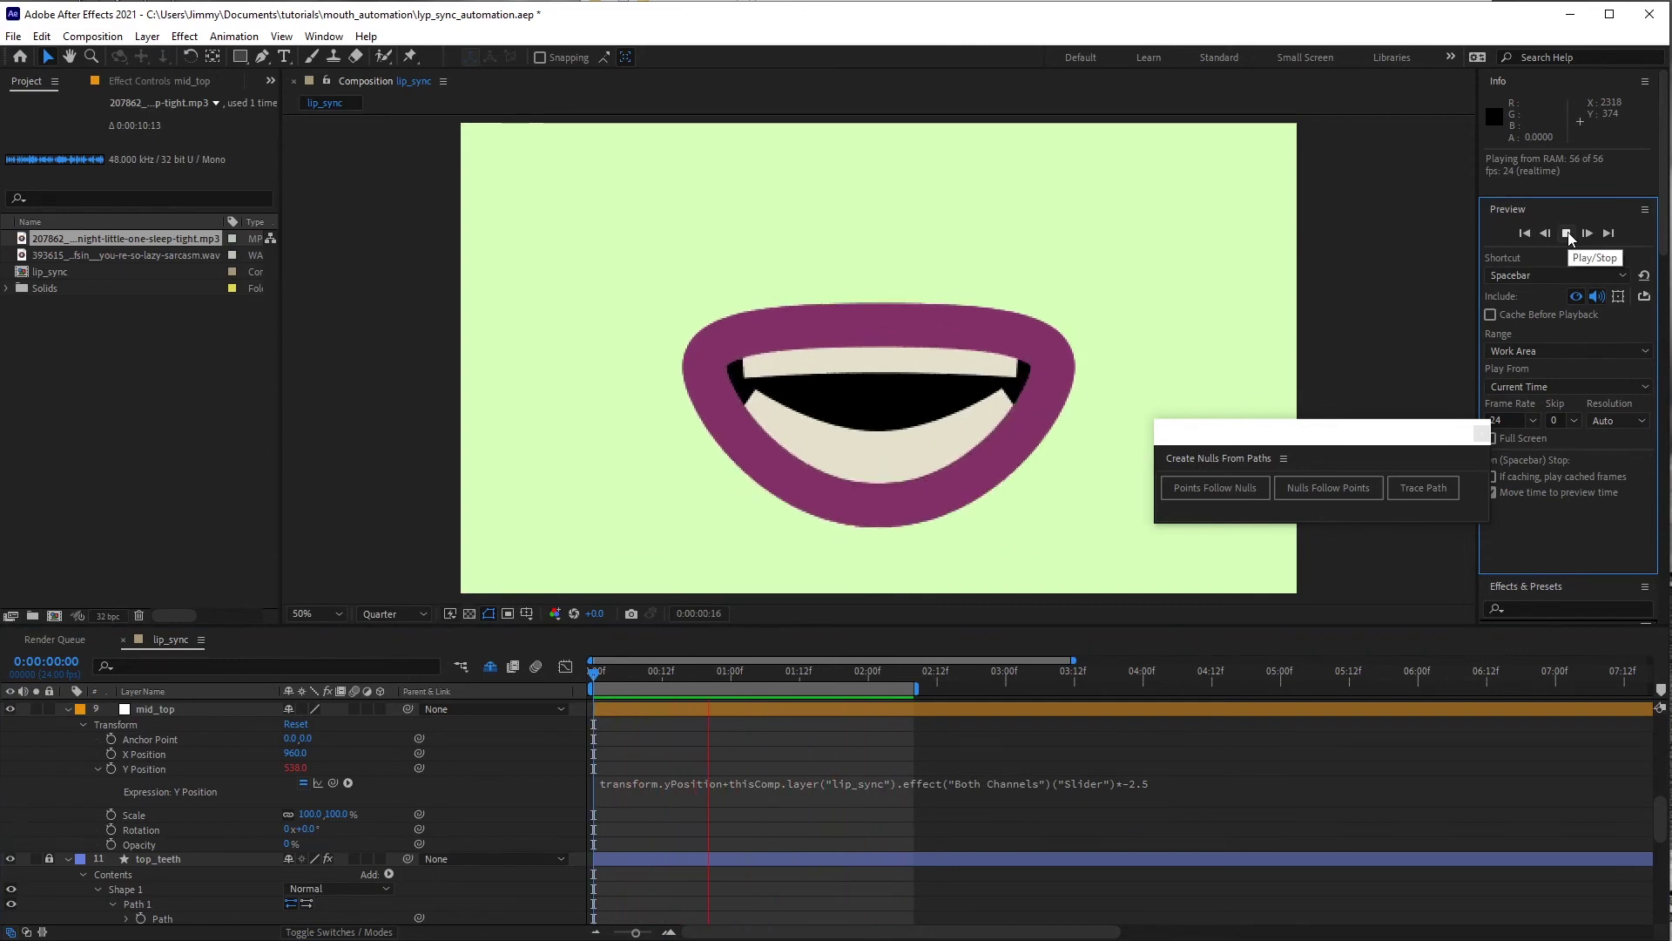
{"action": "key", "text": "space"}
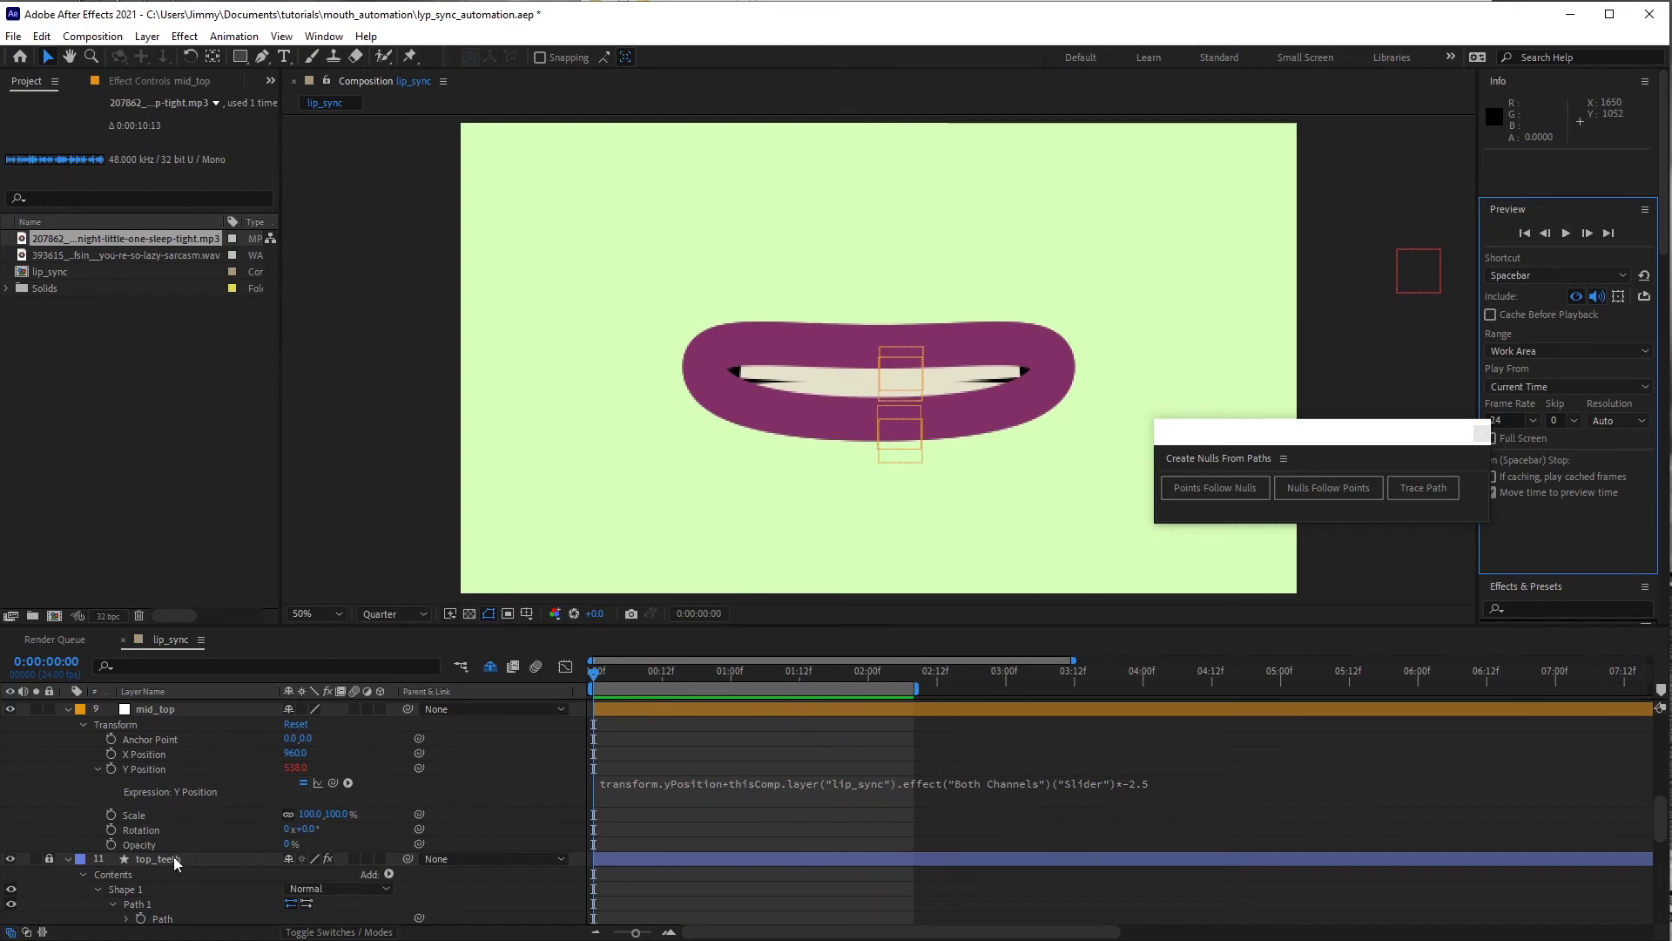
{"action": "scroll", "coordinate": [174, 860], "scroll_direction": "down", "scroll_amount": 2}
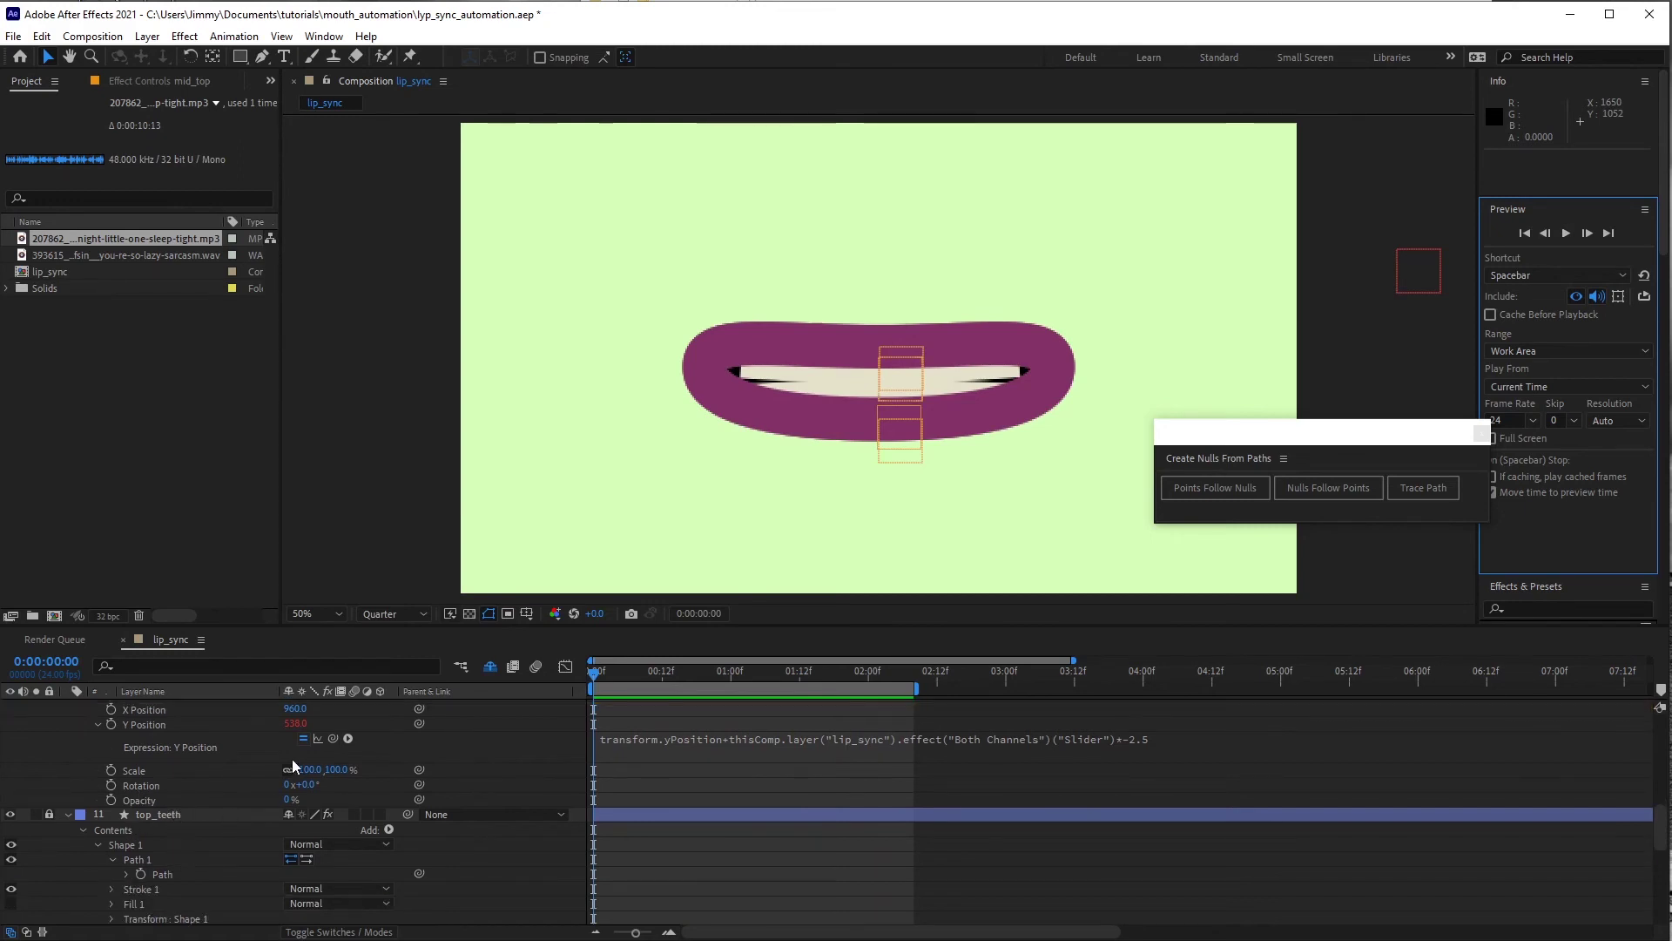
- Reveal the shy layers, then unlock and show the r_top, r_mid and r_bottom nulls
{"action": "left_click", "coordinate": [489, 667]}
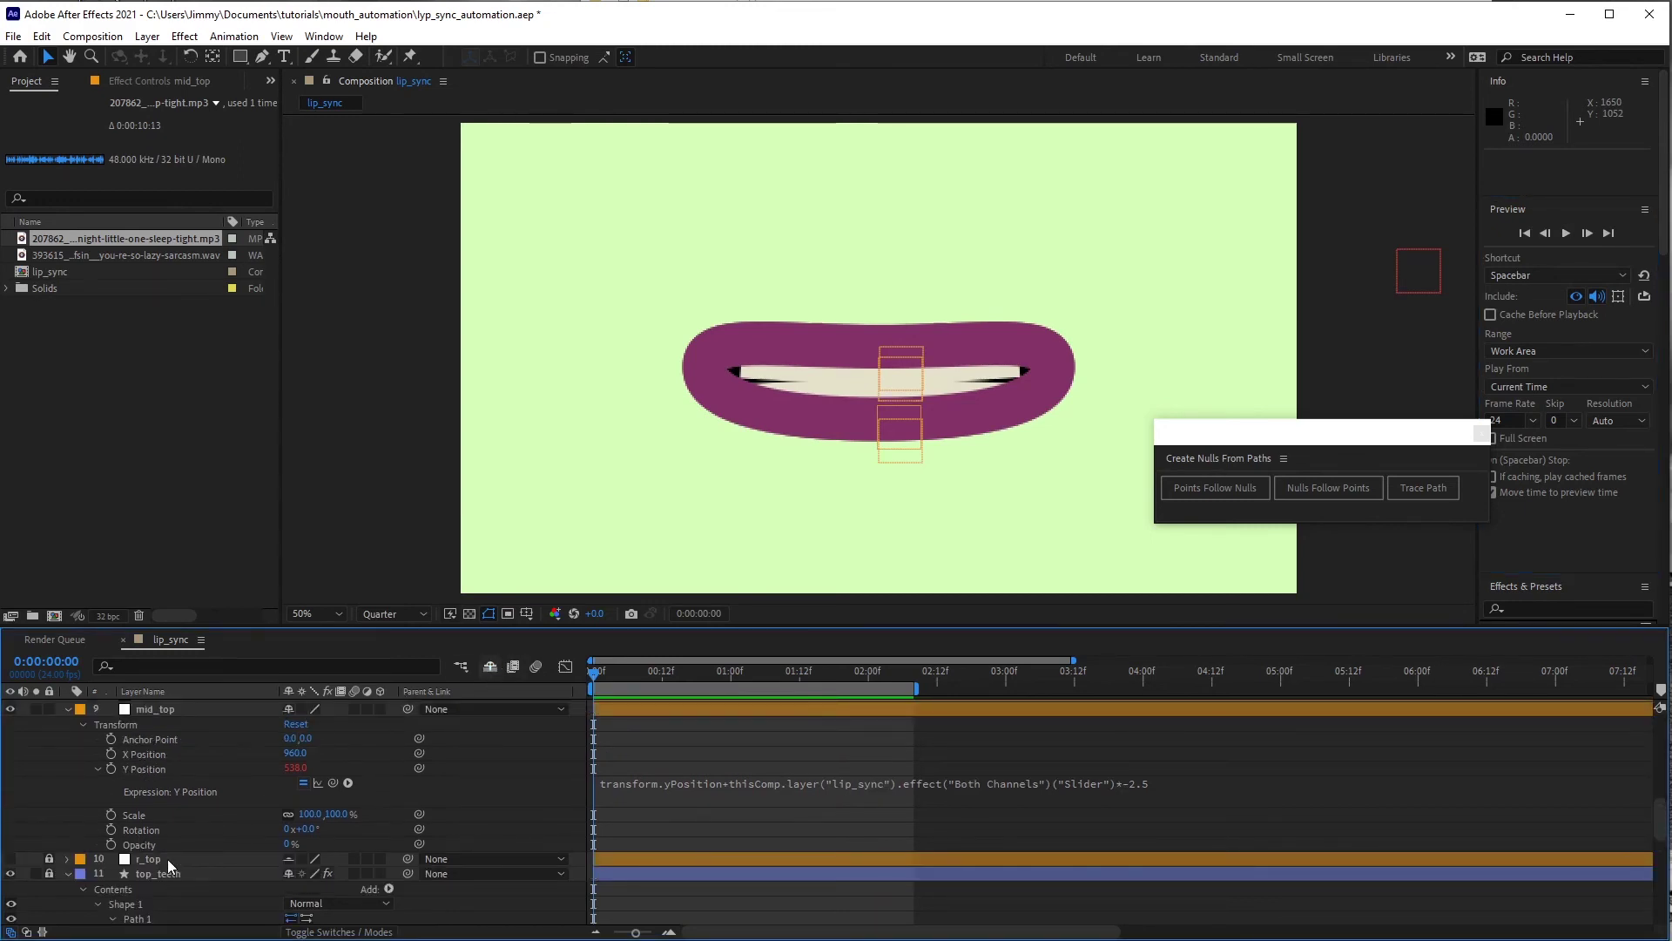
{"action": "scroll", "coordinate": [168, 859], "scroll_direction": "down", "scroll_amount": 4}
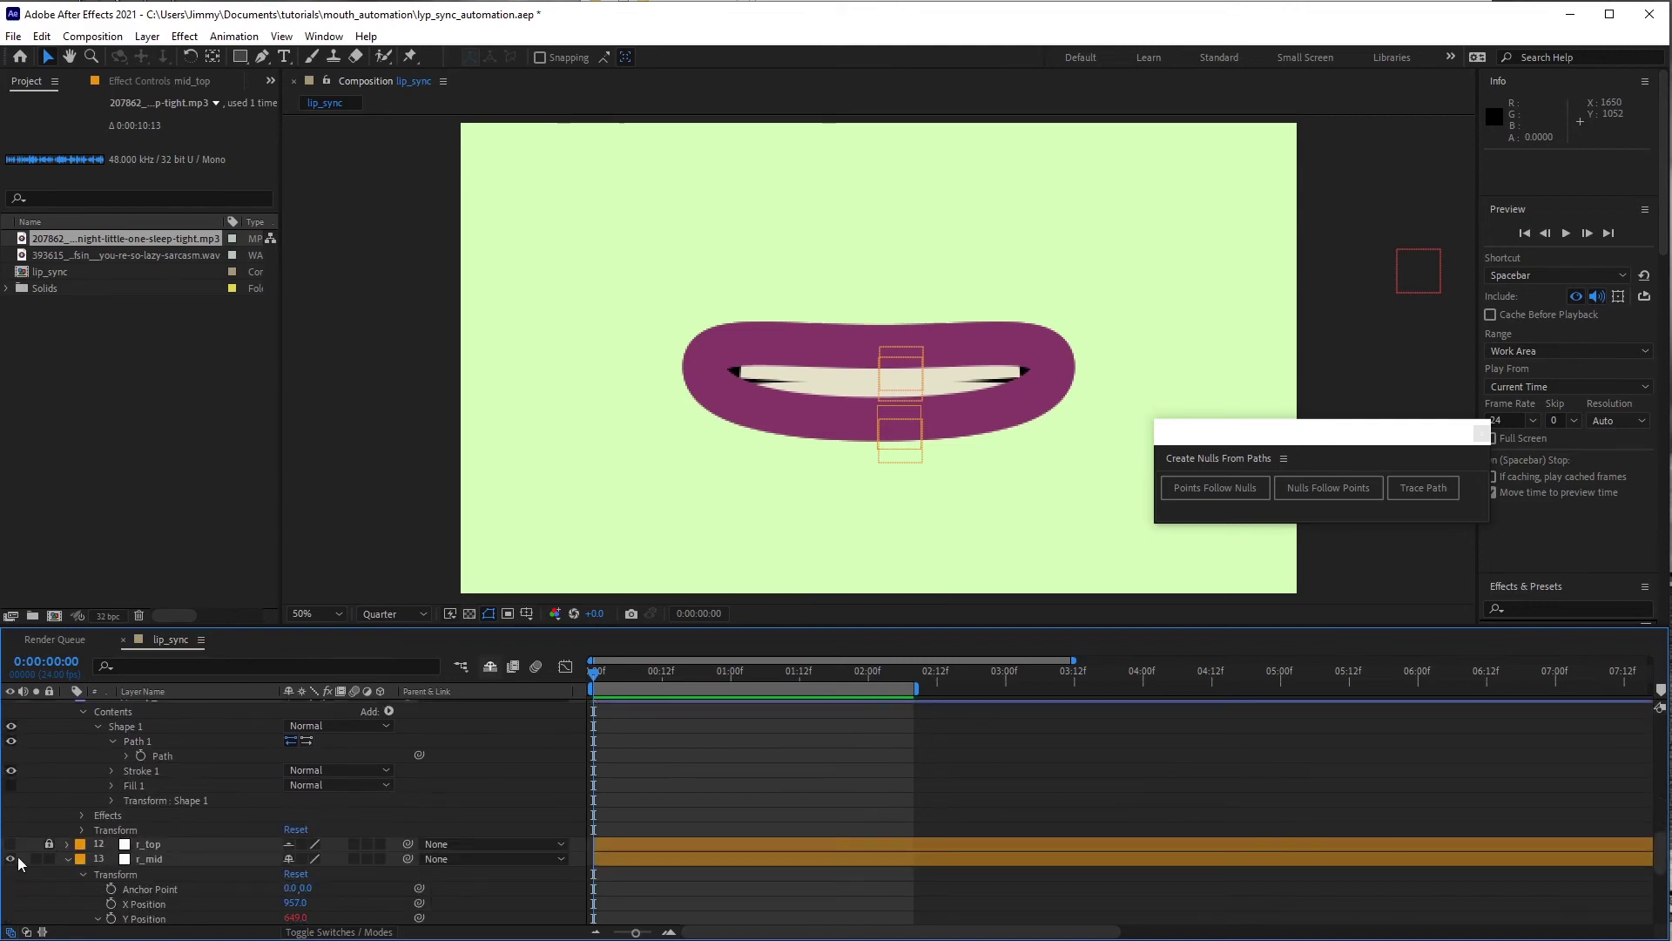
{"action": "scroll", "coordinate": [32, 795], "scroll_direction": "down", "scroll_amount": 3}
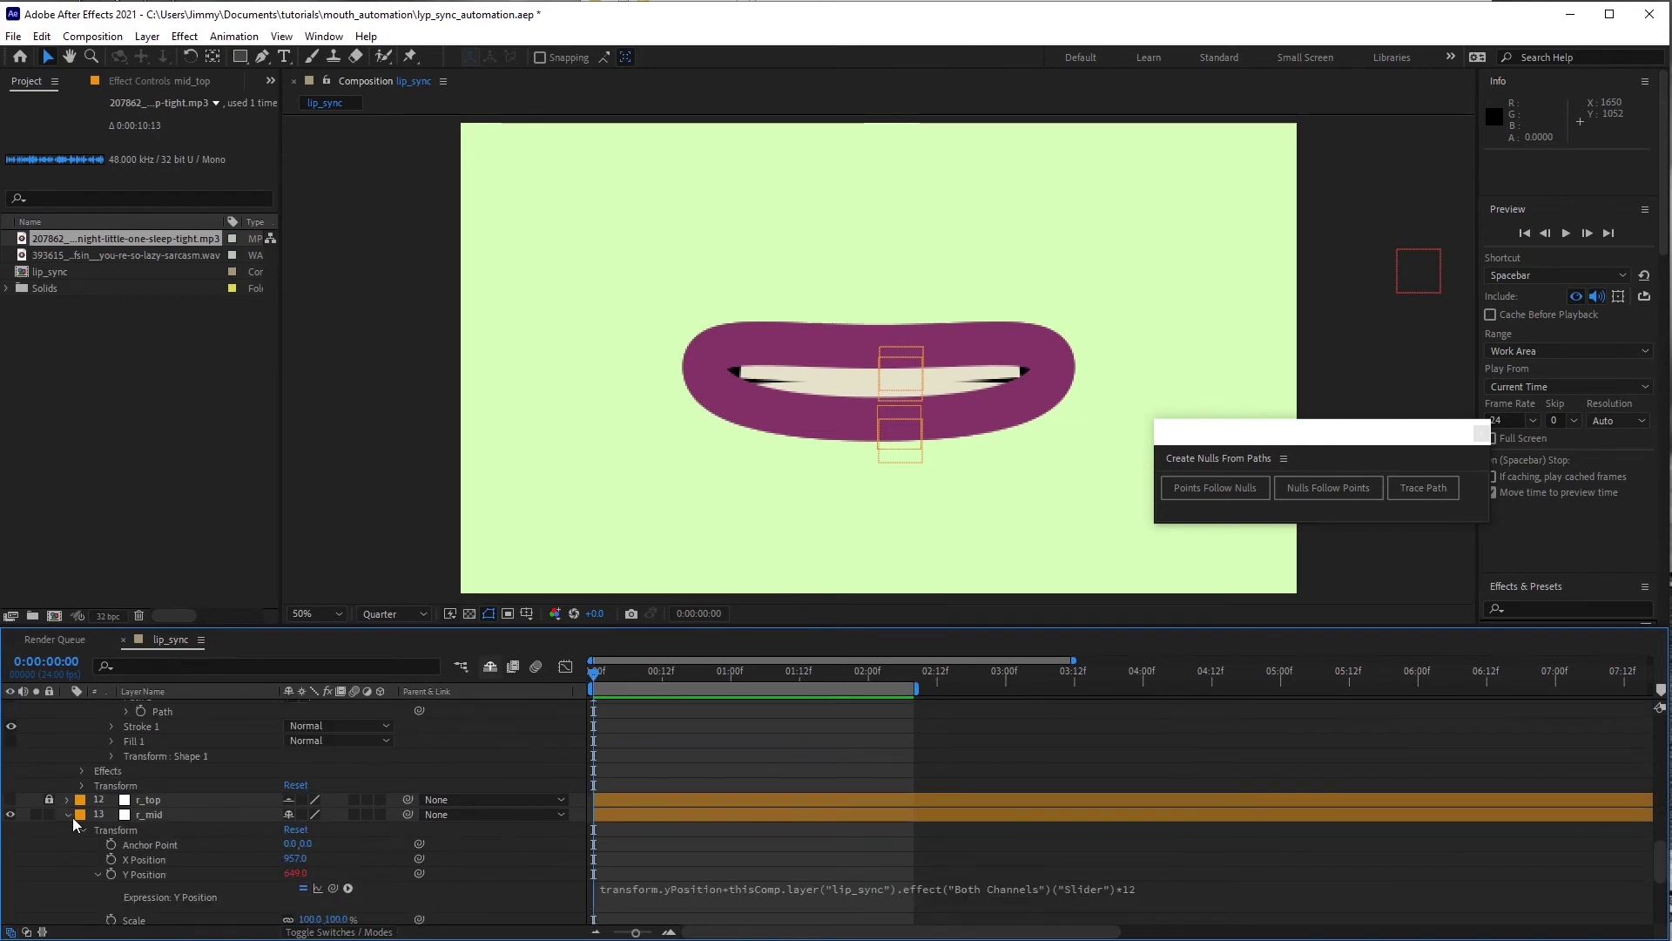
{"action": "left_click", "coordinate": [68, 814]}
{"action": "left_click", "coordinate": [49, 800]}
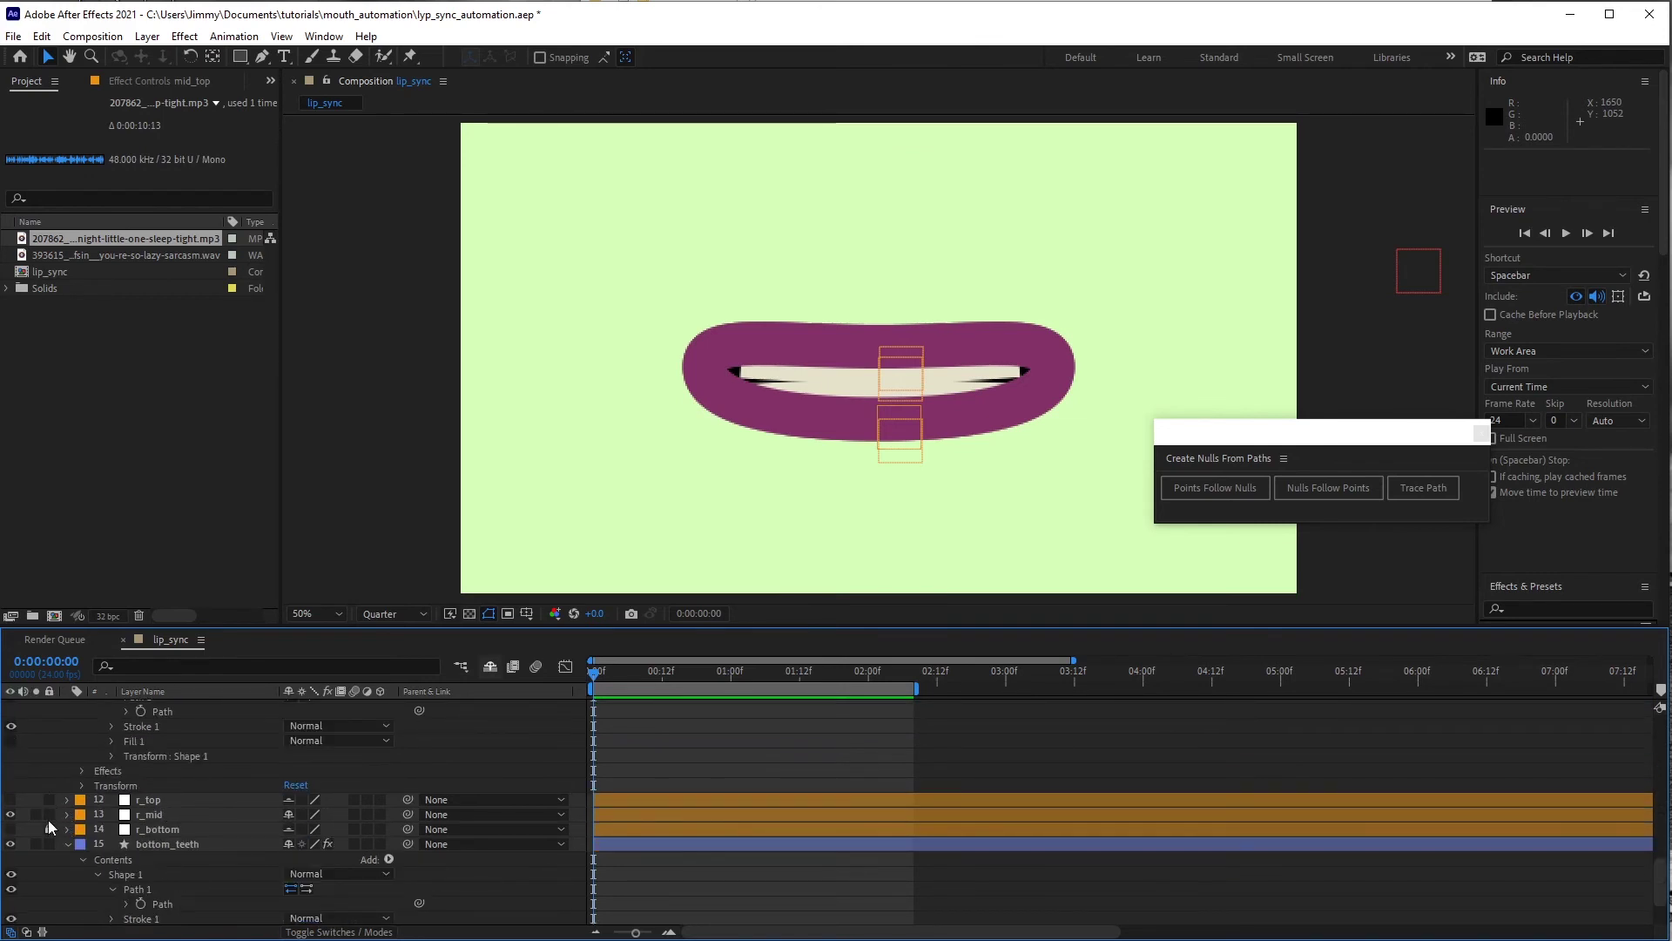
{"action": "left_click", "coordinate": [49, 828]}
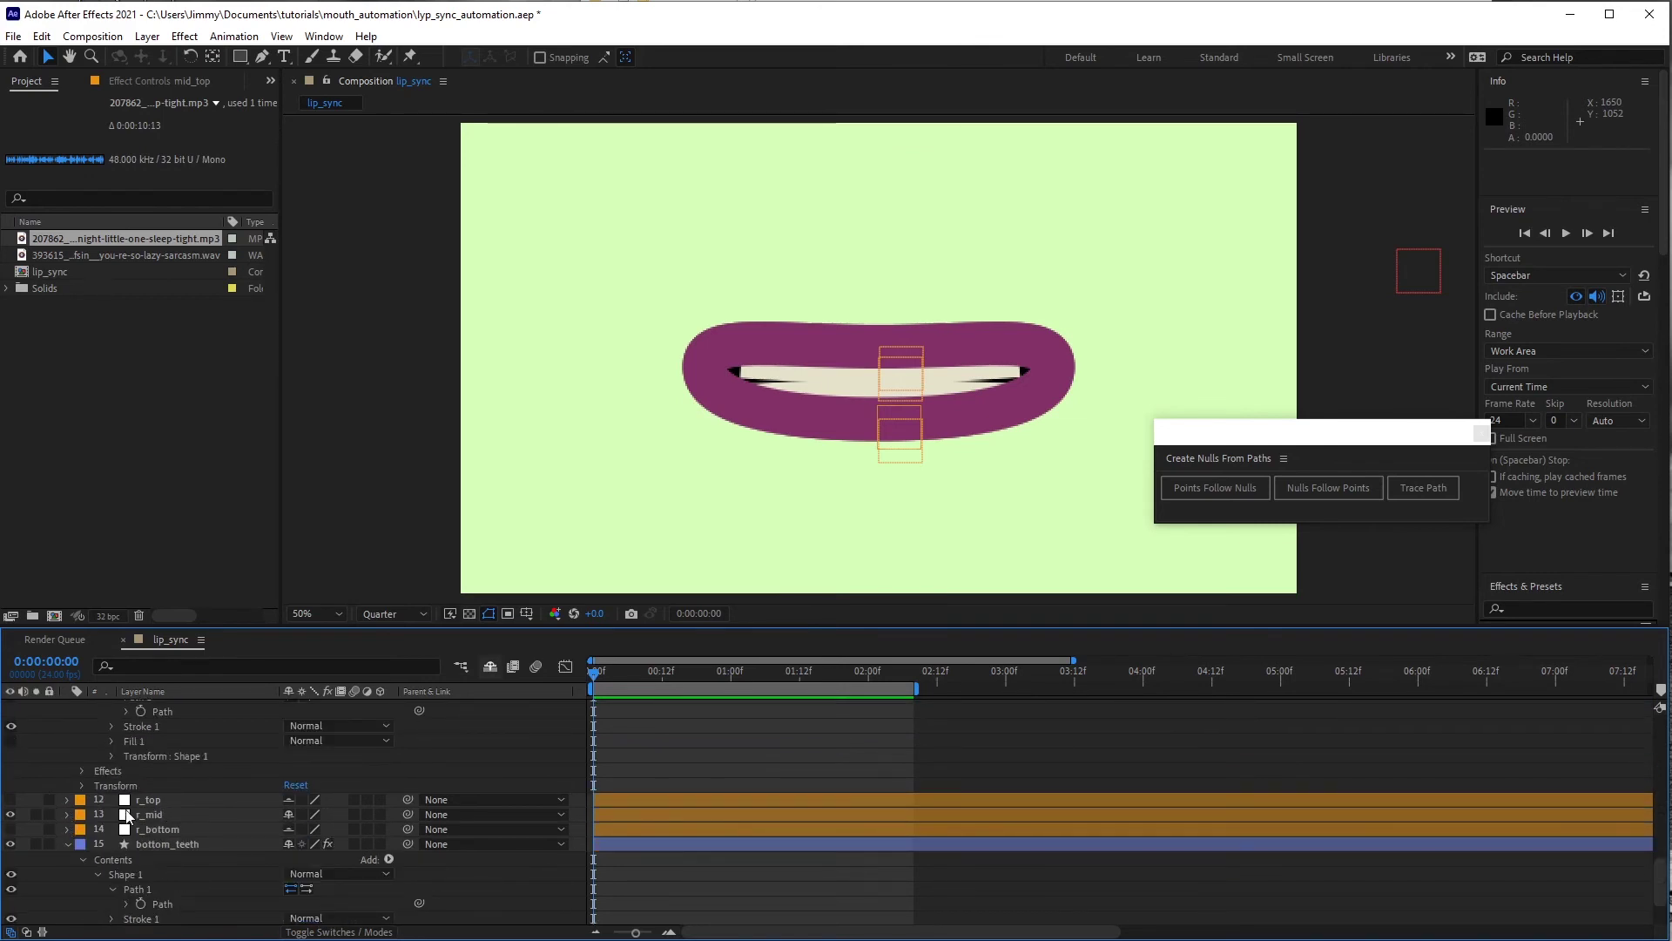
{"action": "left_click", "coordinate": [10, 814]}
{"action": "left_click", "coordinate": [11, 828]}
- Nudge the three mouth nulls slightly down, then move r_mid up 8 pixels
{"action": "left_click", "coordinate": [170, 799]}
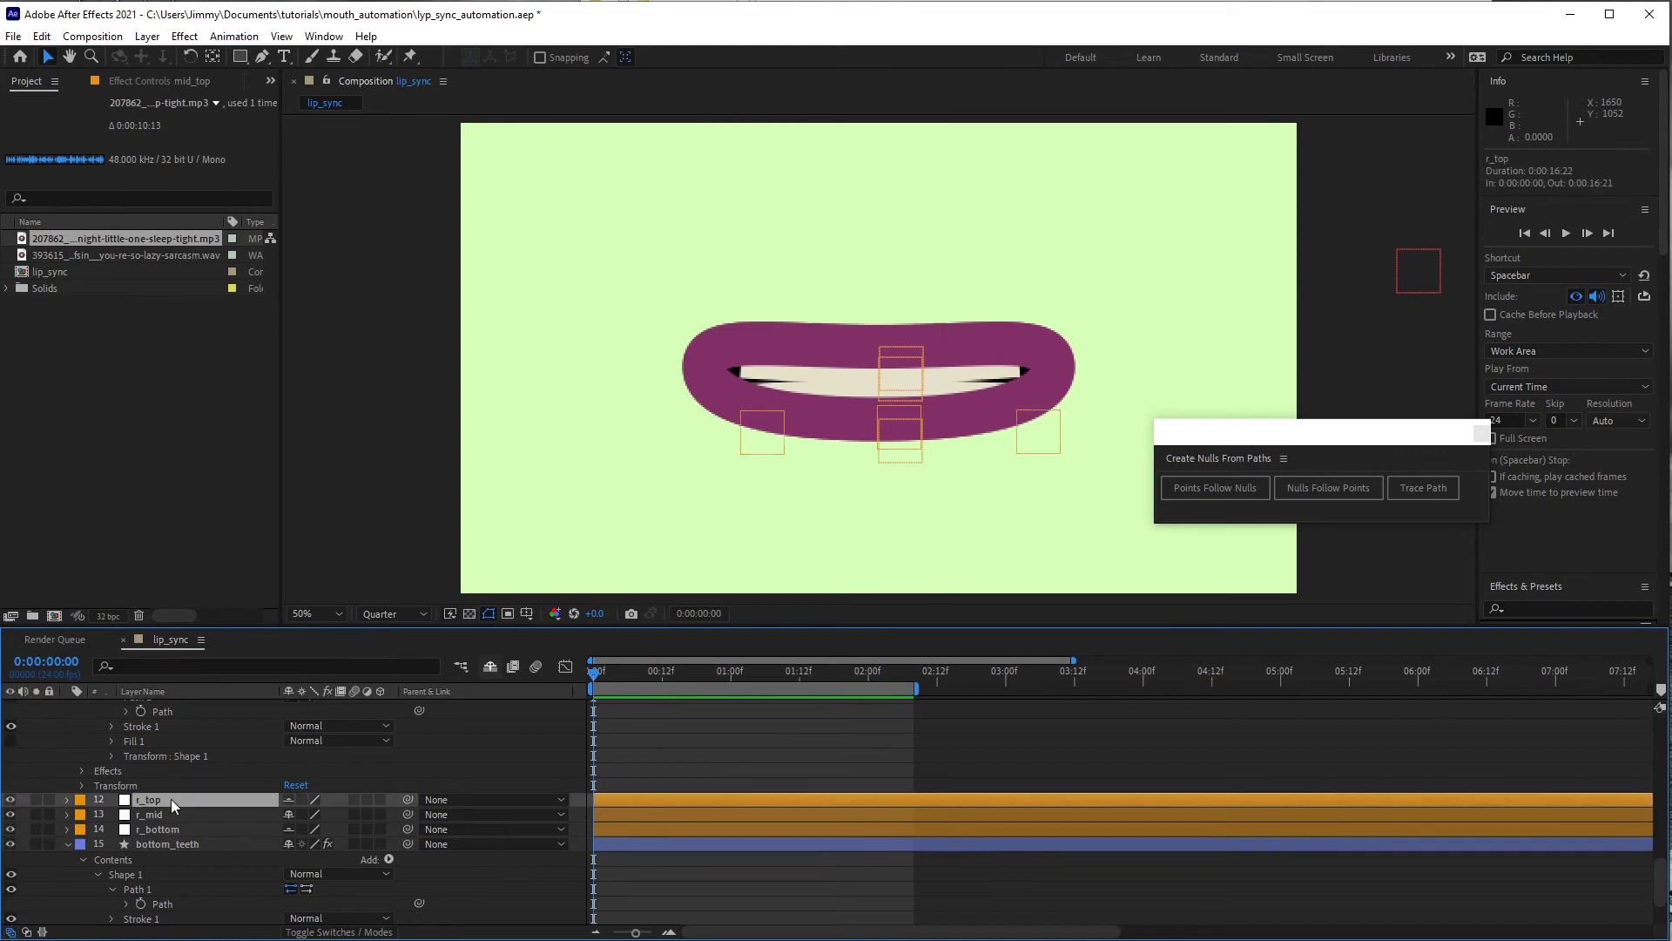
{"action": "left_click", "coordinate": [164, 828], "text": "shift"}
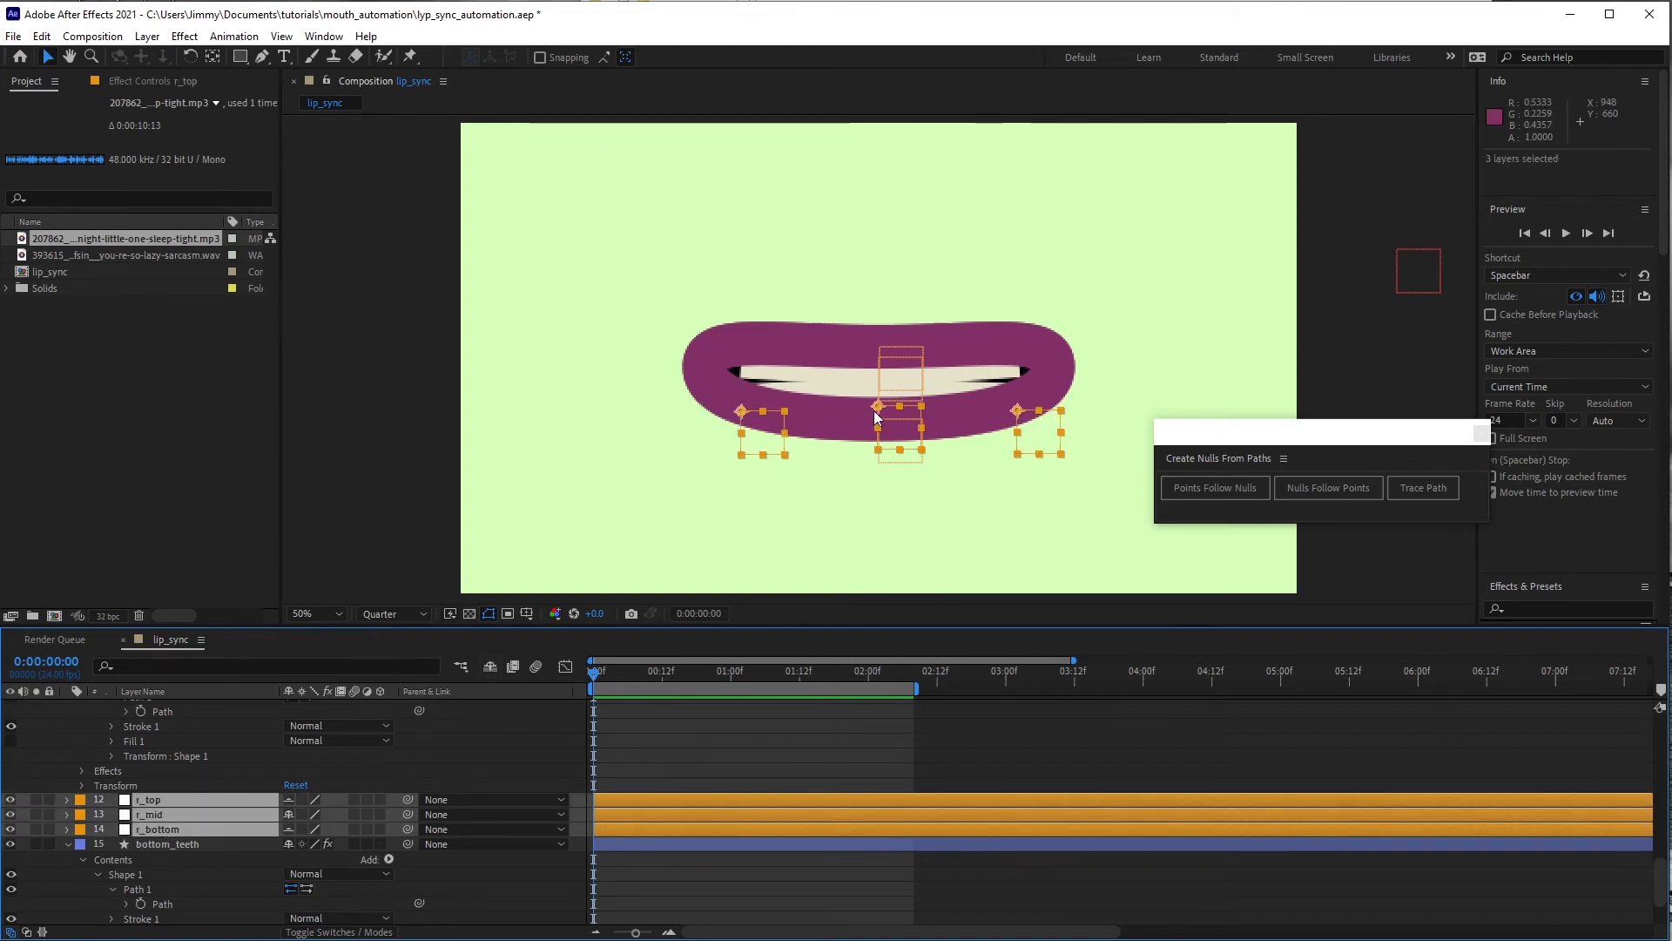
{"action": "left_click_drag", "start_coordinate": [877, 411], "coordinate": [877, 416]}
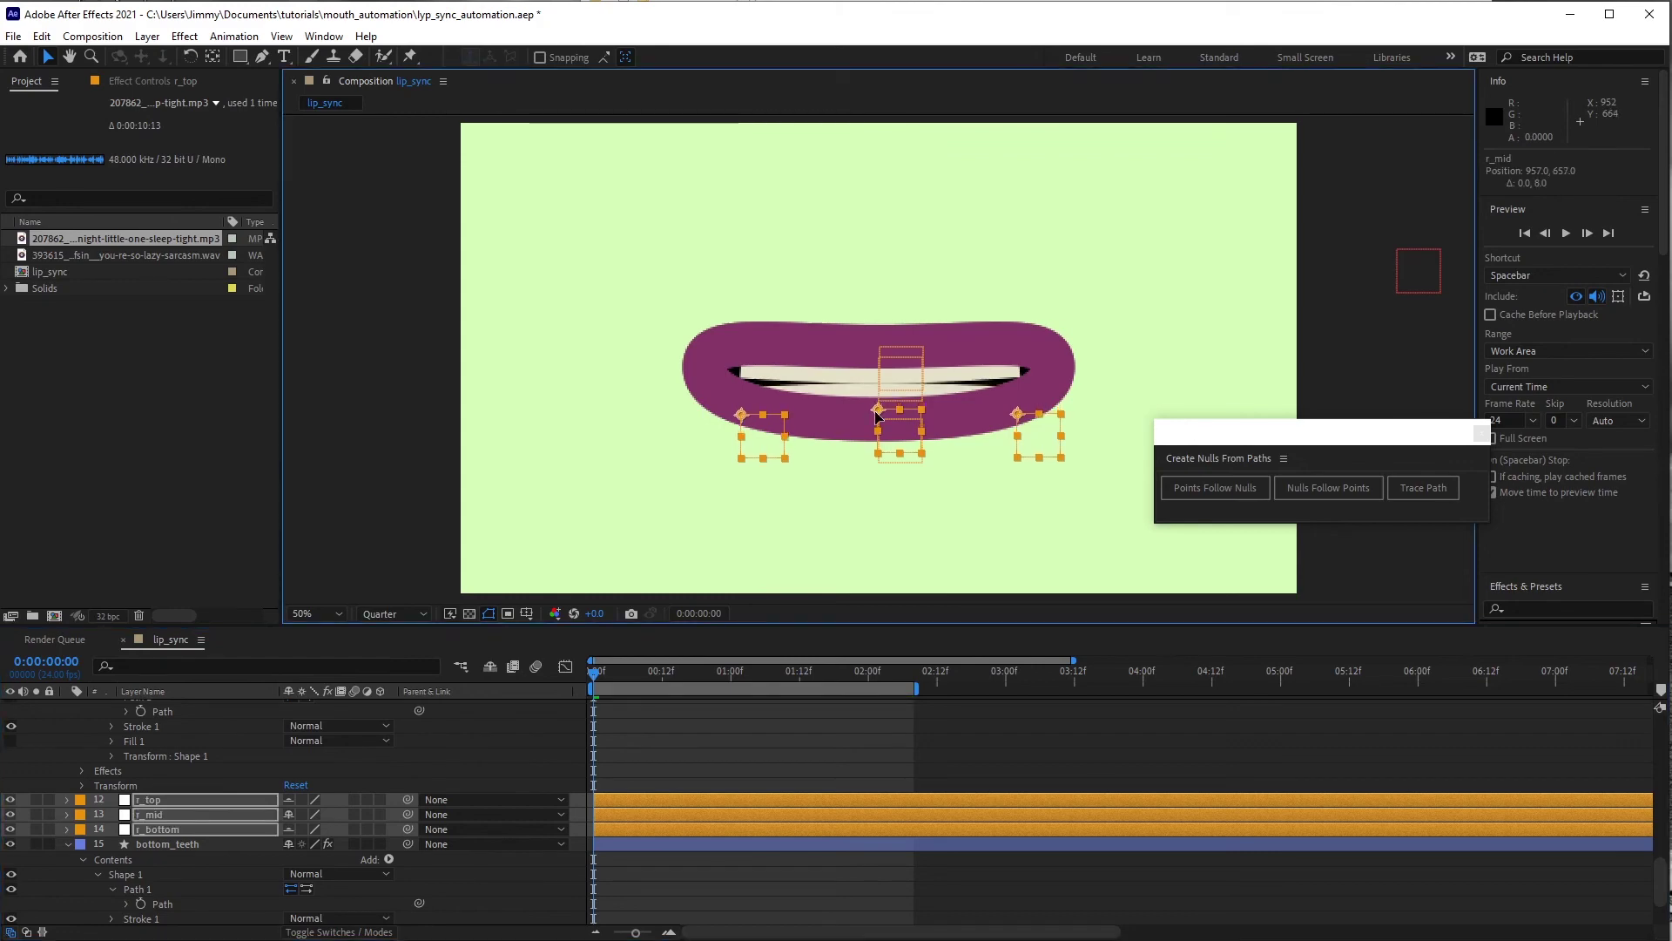
{"action": "left_click", "coordinate": [826, 549]}
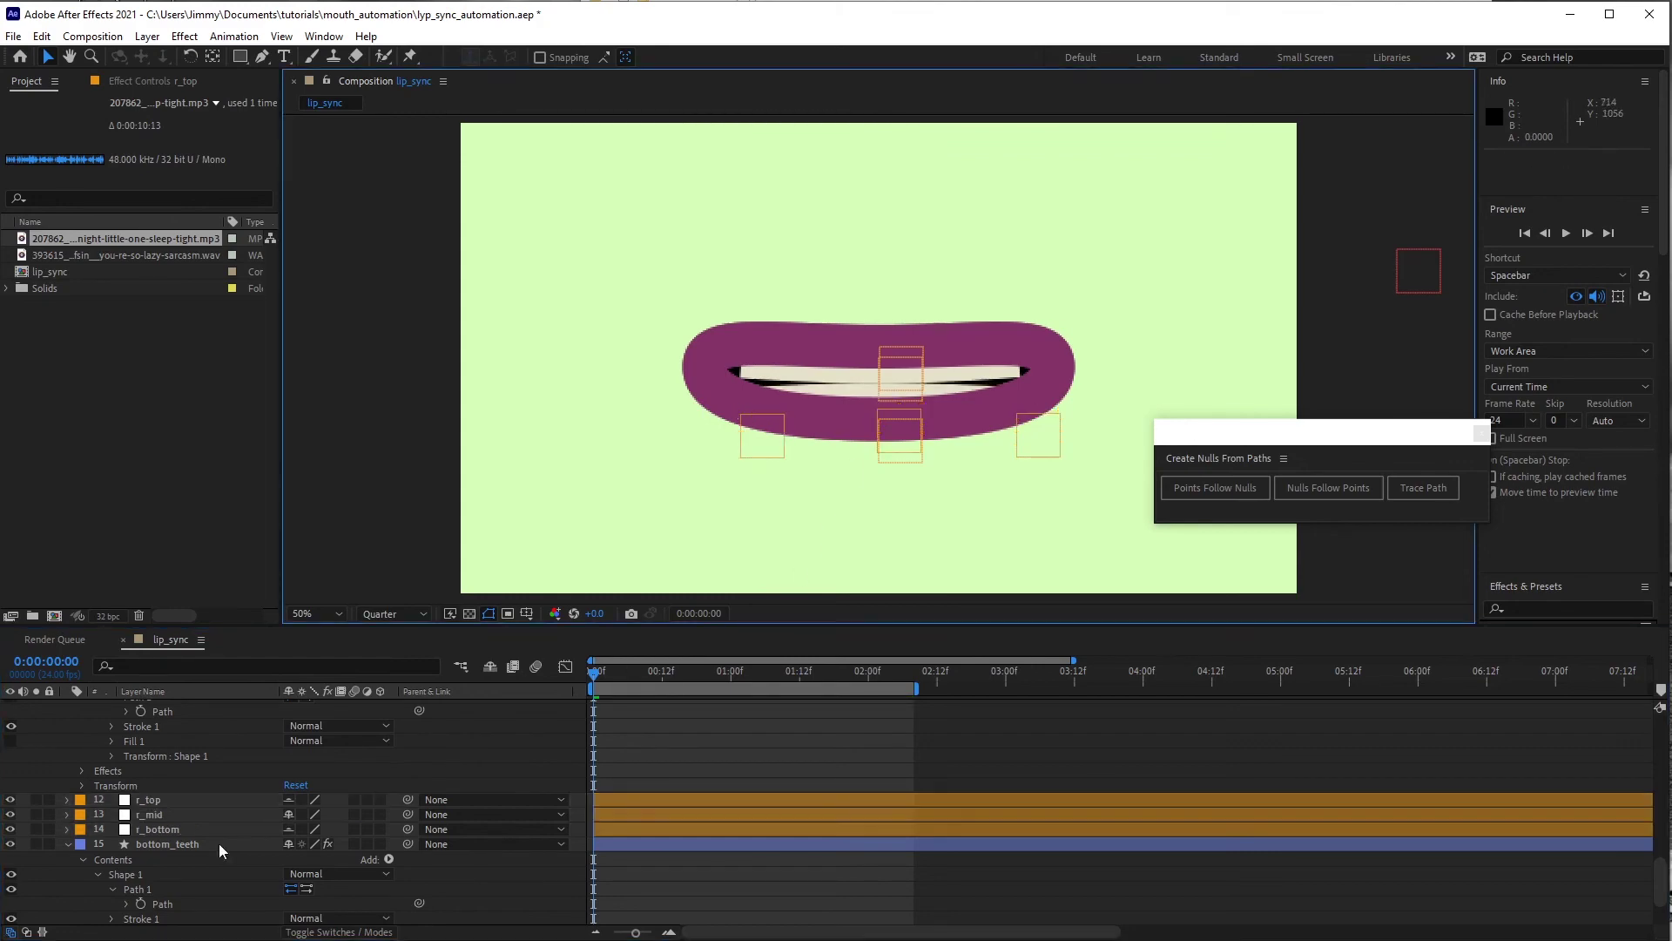
{"action": "left_click", "coordinate": [161, 814]}
{"action": "left_click_drag", "start_coordinate": [880, 423], "coordinate": [880, 419]}
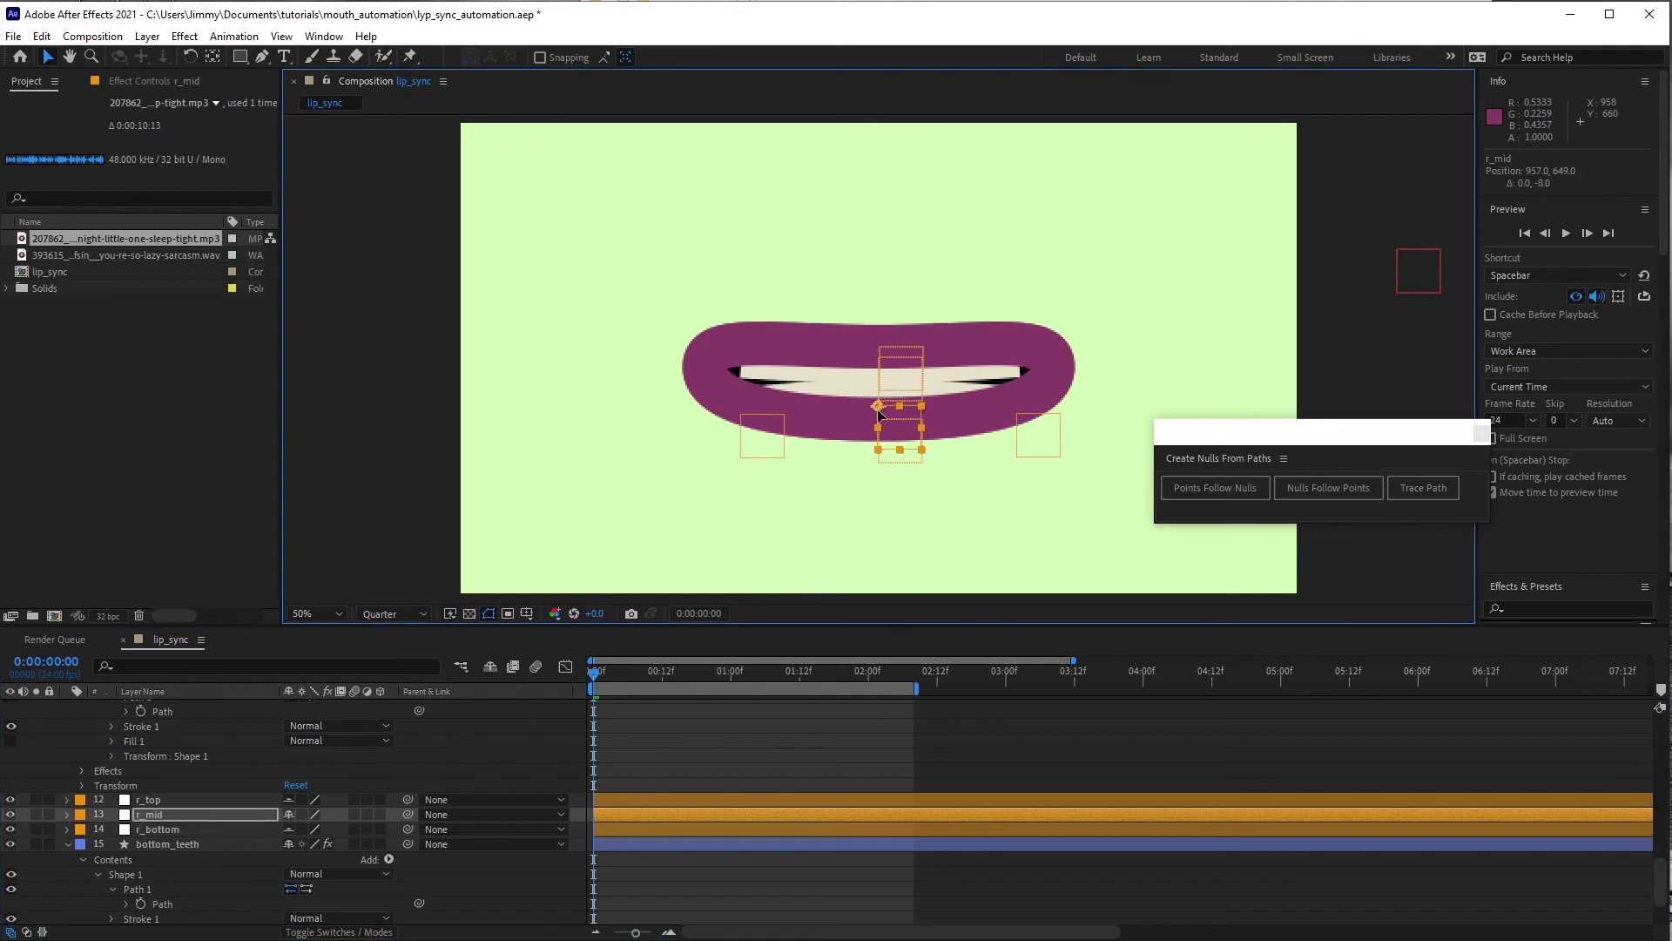
- Change r_mid's Y Position expression multiplier from 12 to 14 and preview the mouth
{"action": "left_click", "coordinate": [66, 813]}
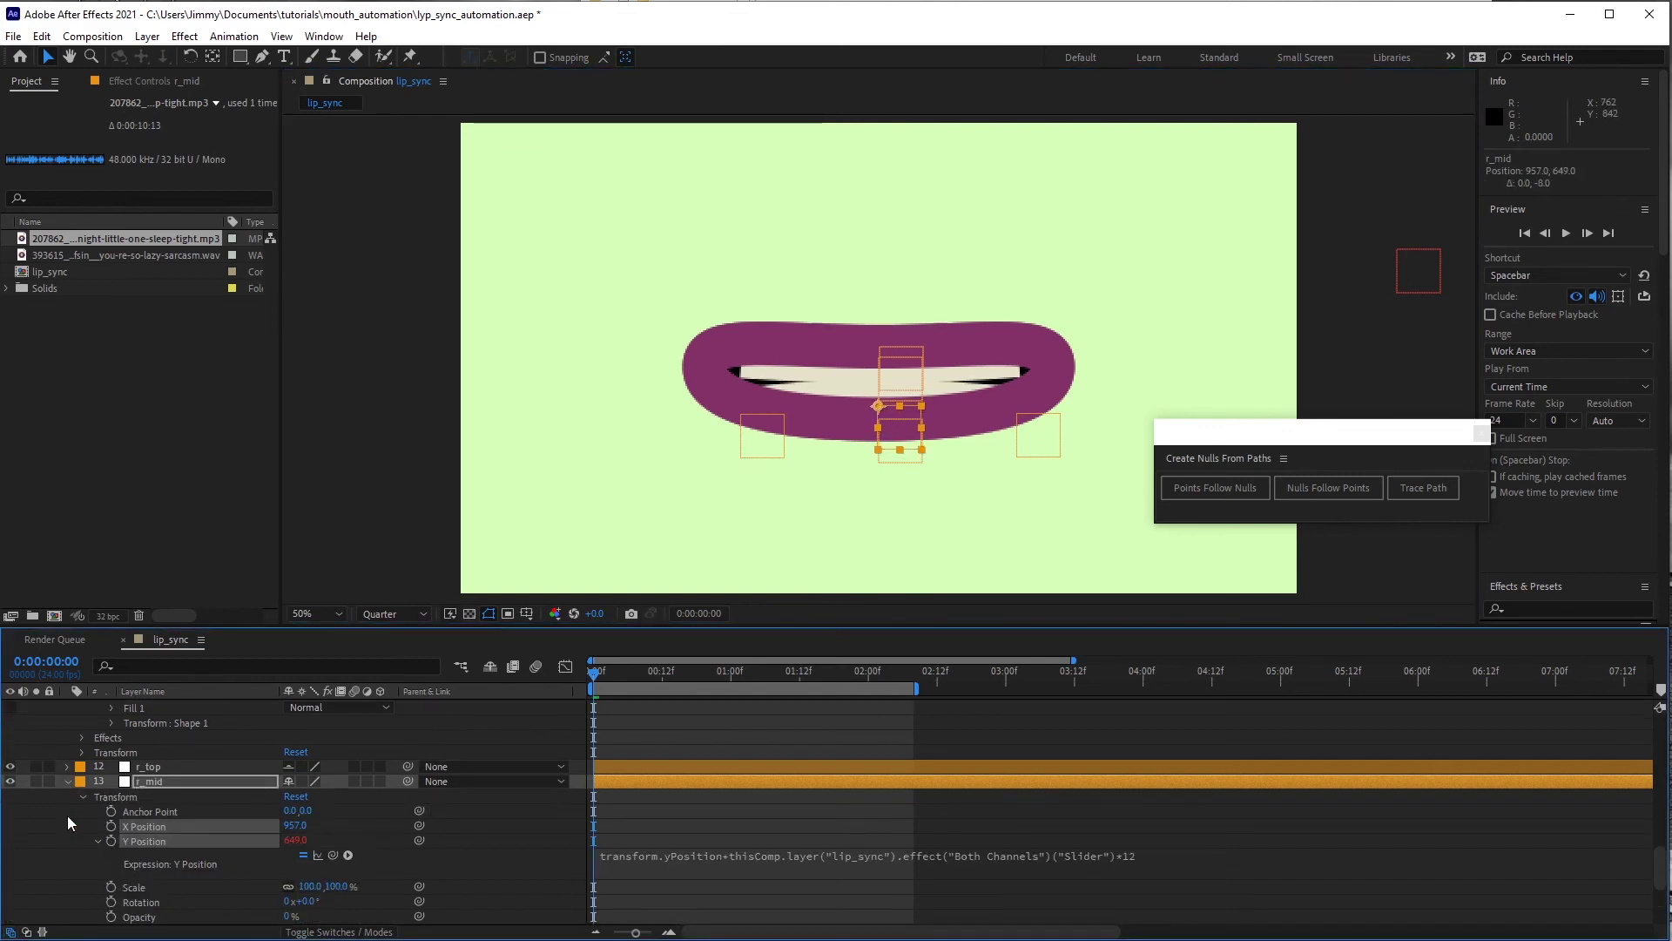
{"action": "left_click", "coordinate": [1167, 855]}
{"action": "key", "text": "BackSpace"}
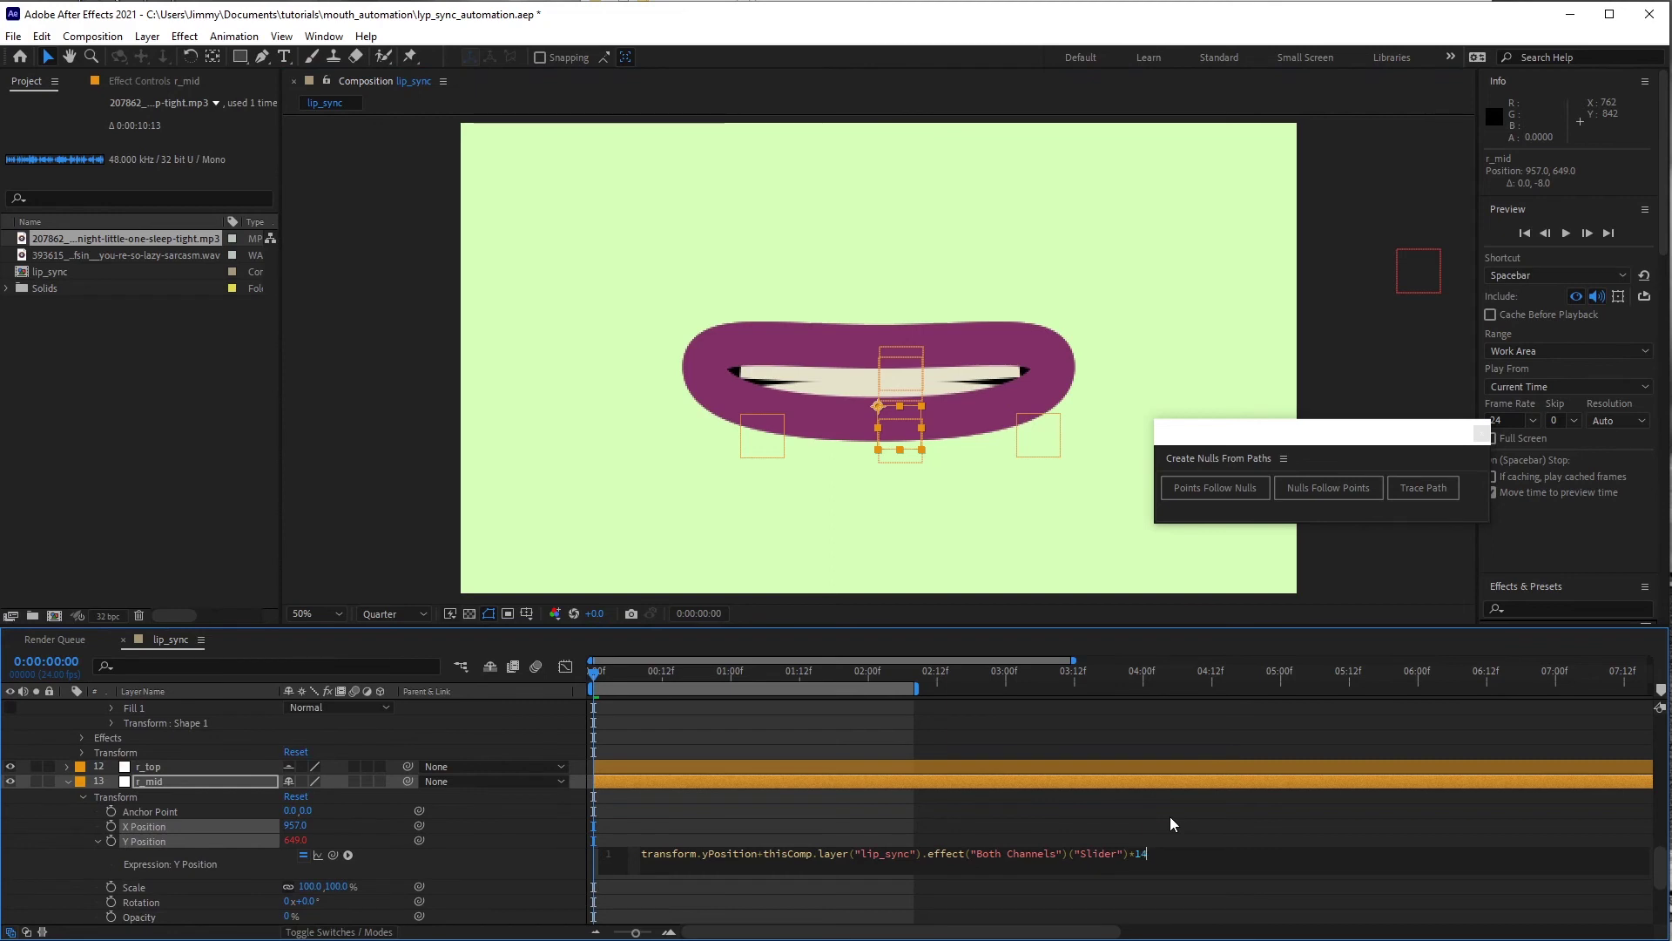
{"action": "left_click", "coordinate": [1164, 816]}
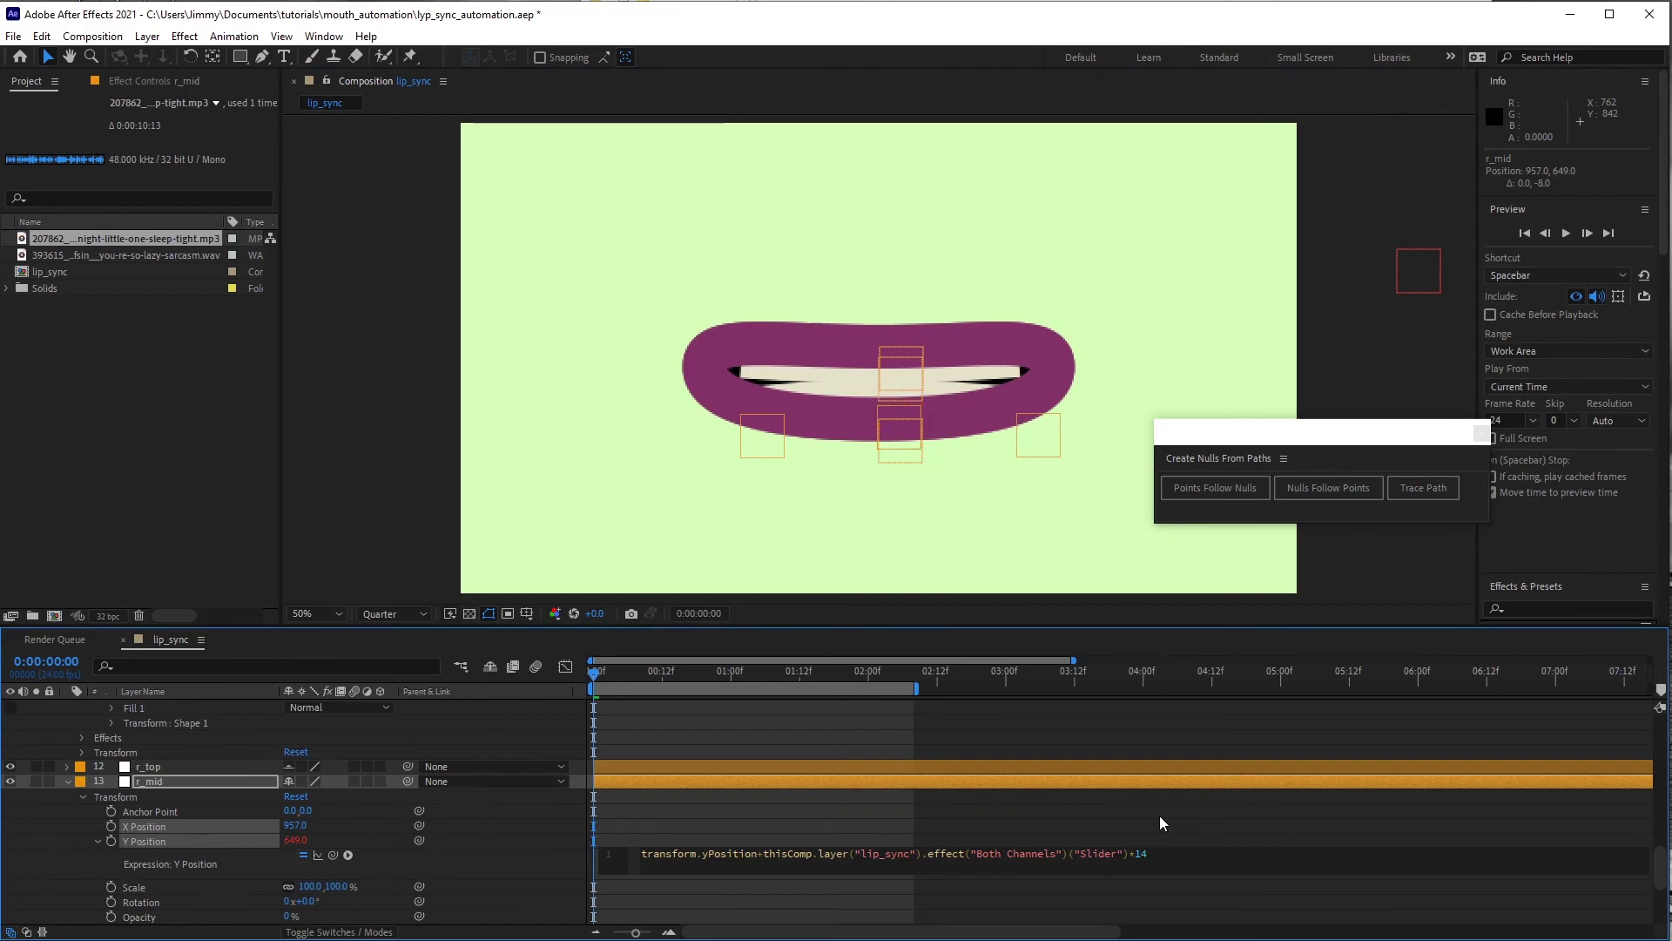
{"action": "left_click", "coordinate": [1566, 236]}
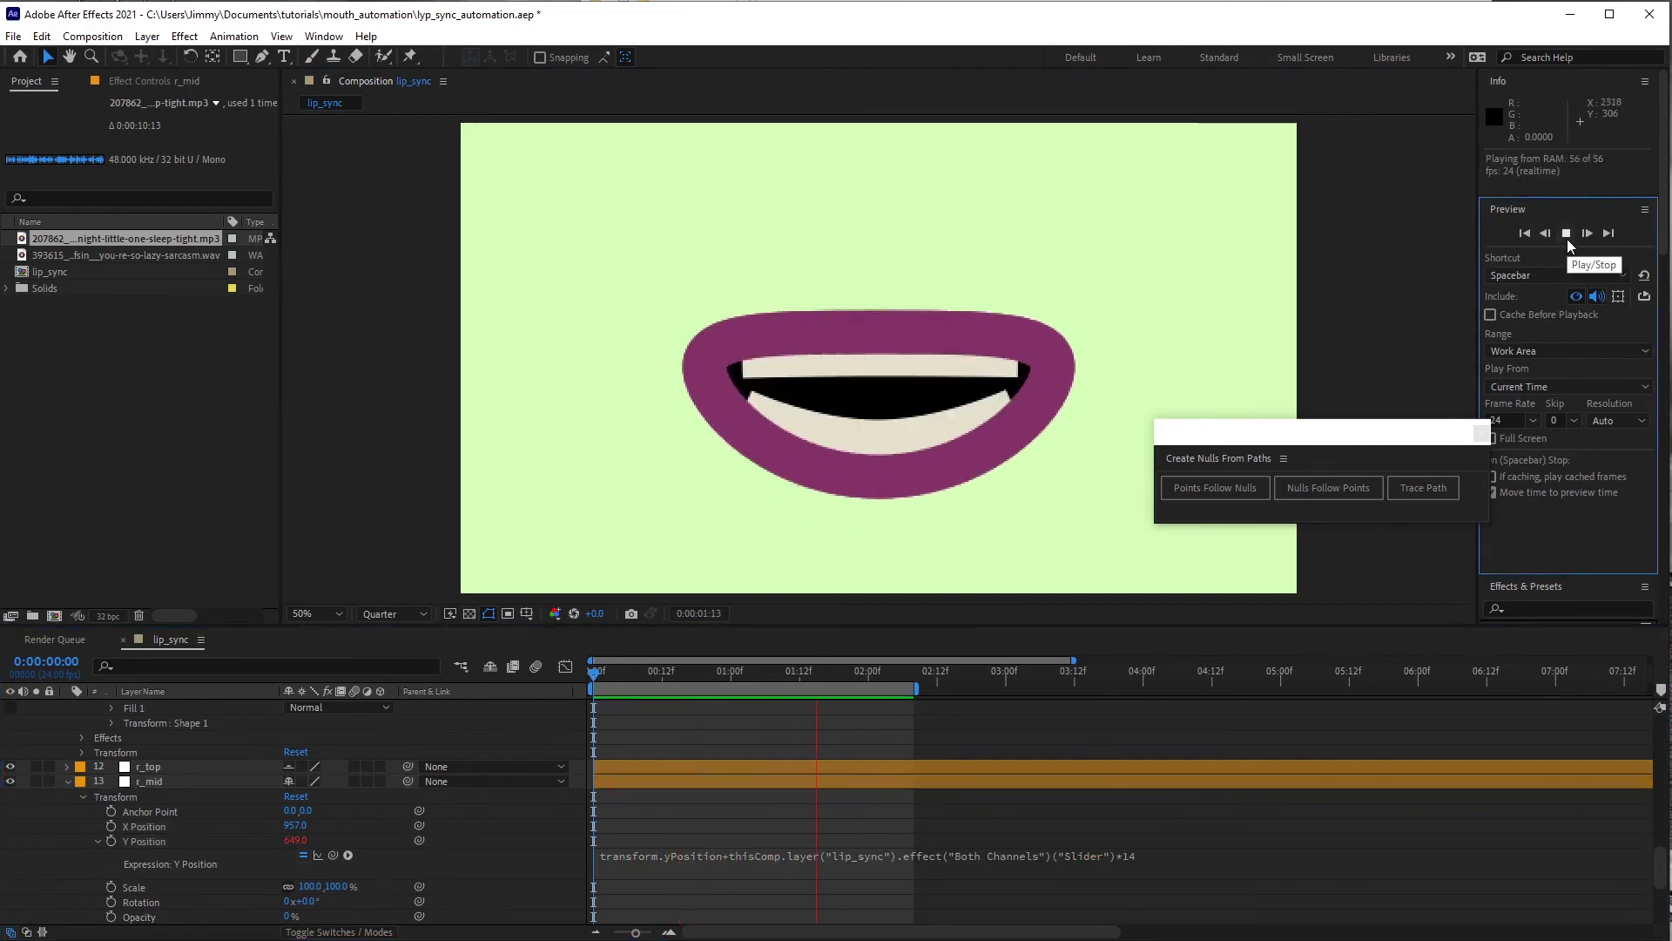
{"action": "left_click", "coordinate": [1566, 235]}
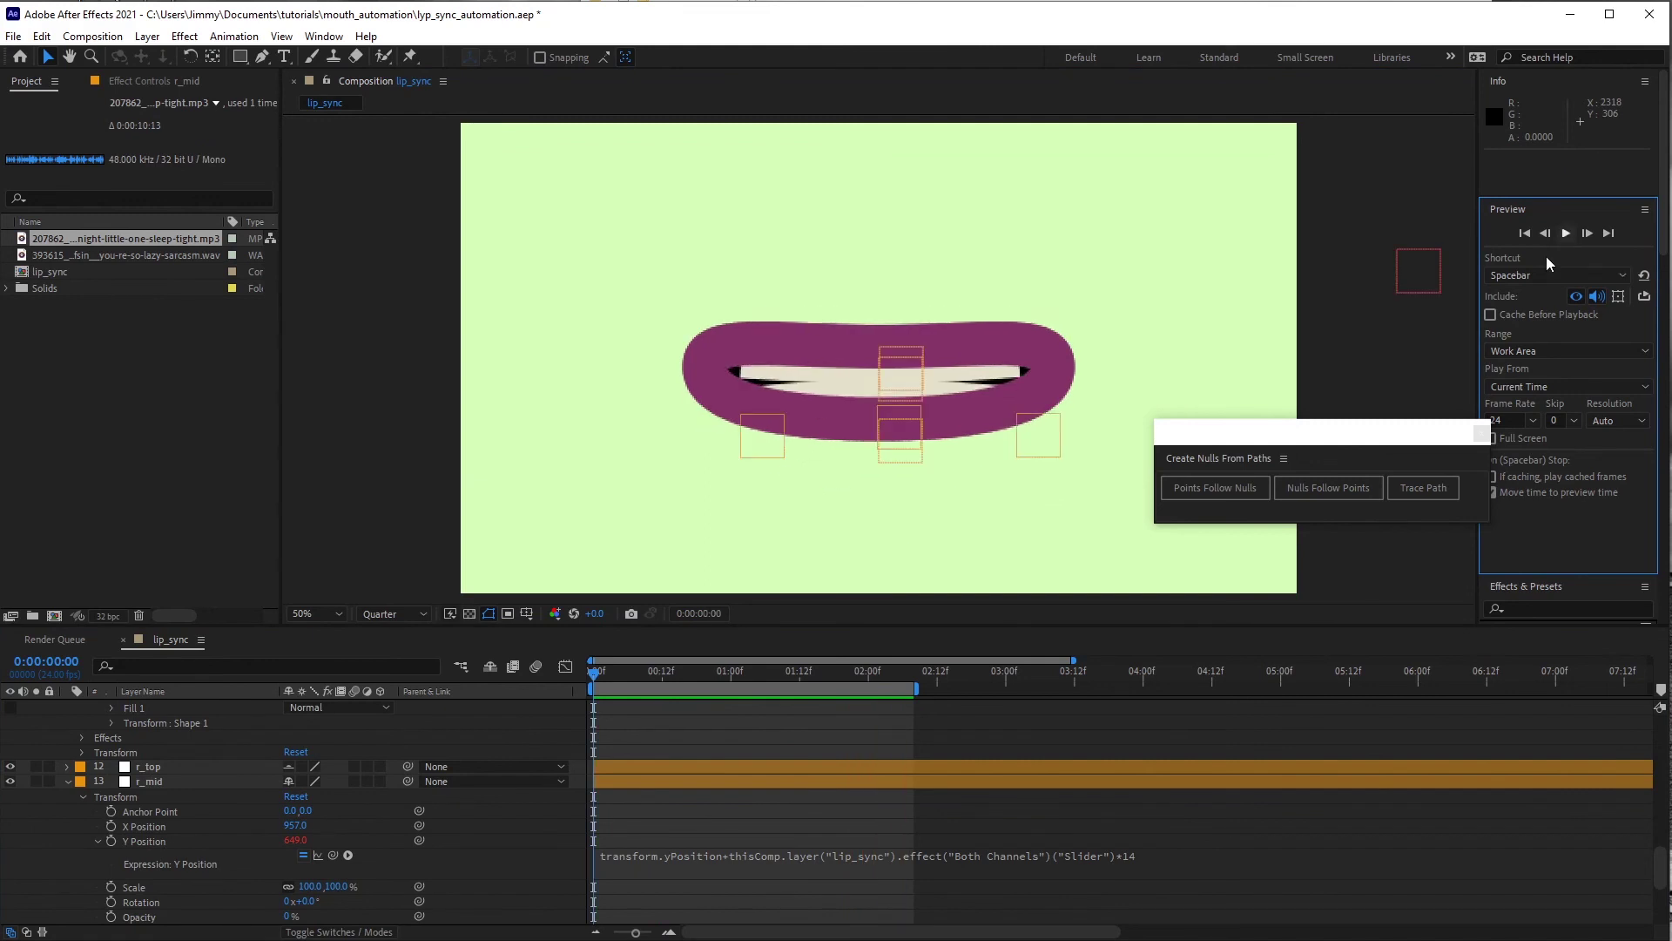
- Collapse r_mid, then hide and lock the r_top and r_bottom nulls
{"action": "left_click", "coordinate": [71, 782]}
{"action": "left_click", "coordinate": [67, 781]}
{"action": "left_click", "coordinate": [175, 765]}
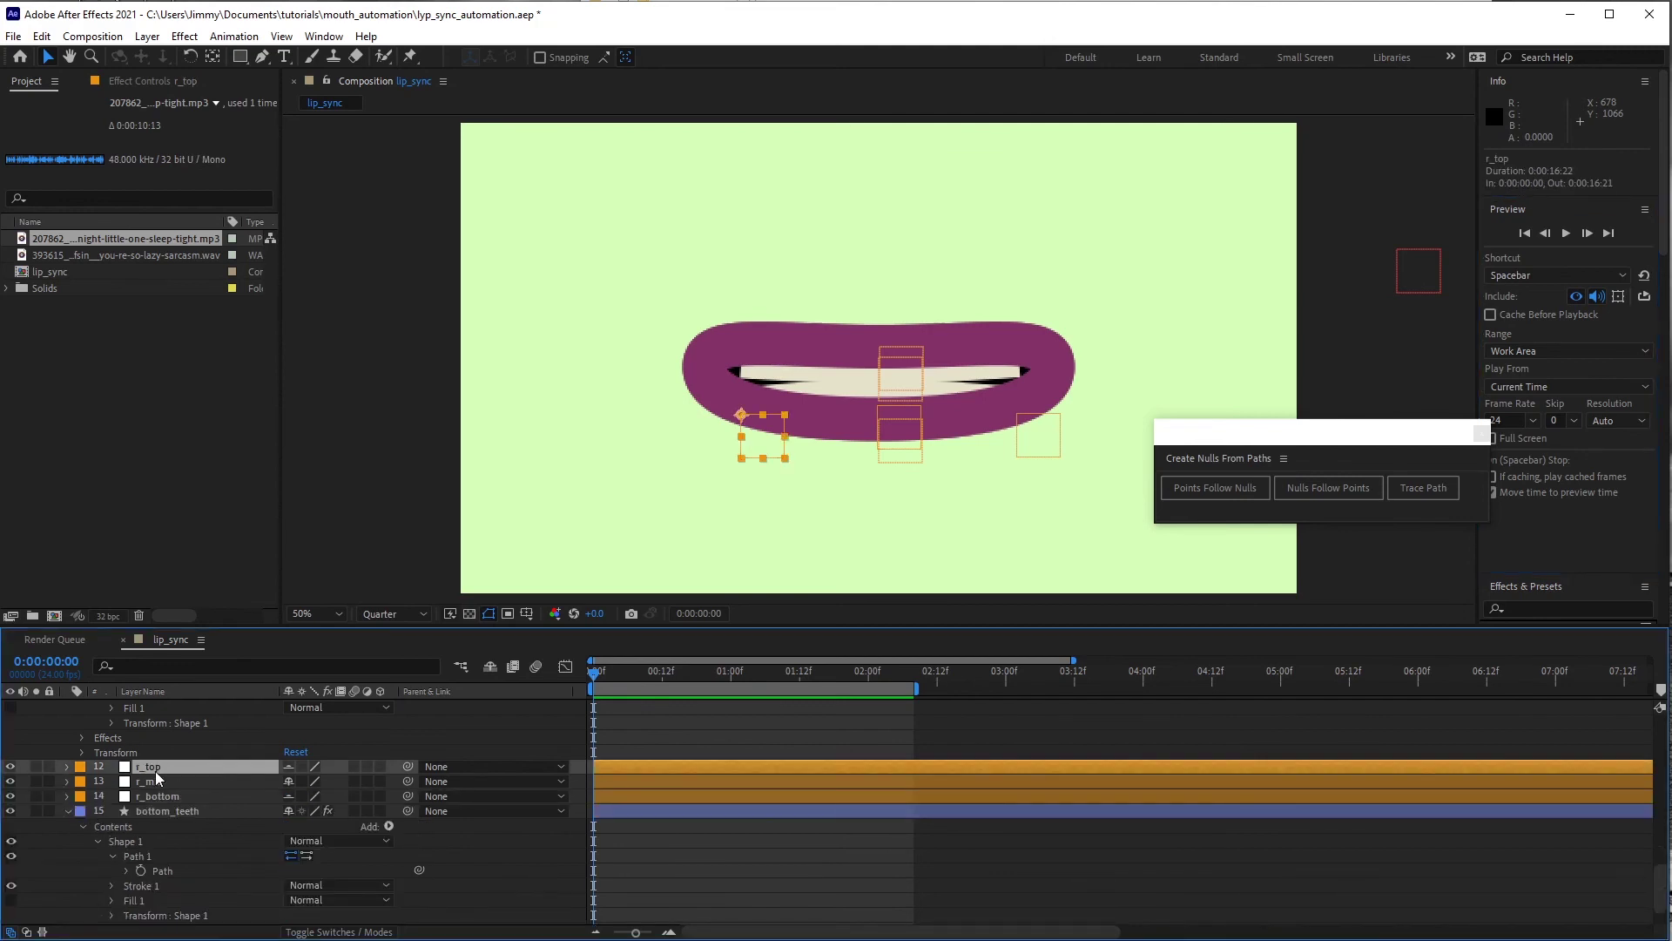
{"action": "left_click", "coordinate": [173, 794], "text": "ctrl"}
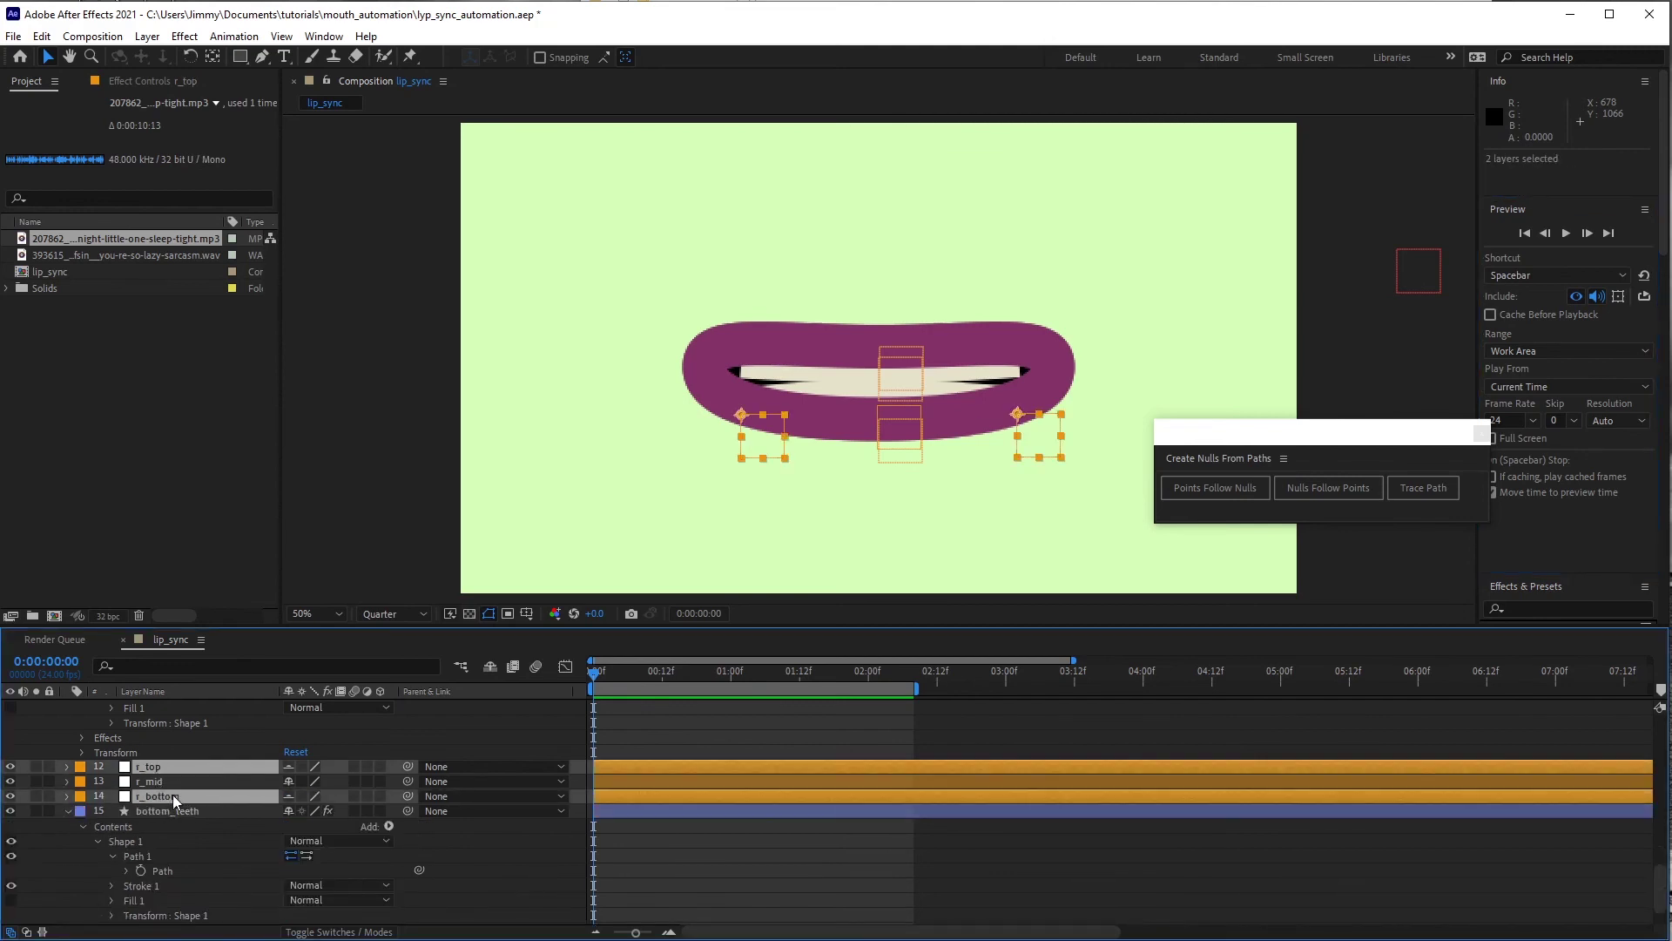
{"action": "left_click", "coordinate": [11, 765]}
{"action": "left_click", "coordinate": [10, 795]}
{"action": "left_click", "coordinate": [49, 765]}
{"action": "left_click", "coordinate": [48, 795]}
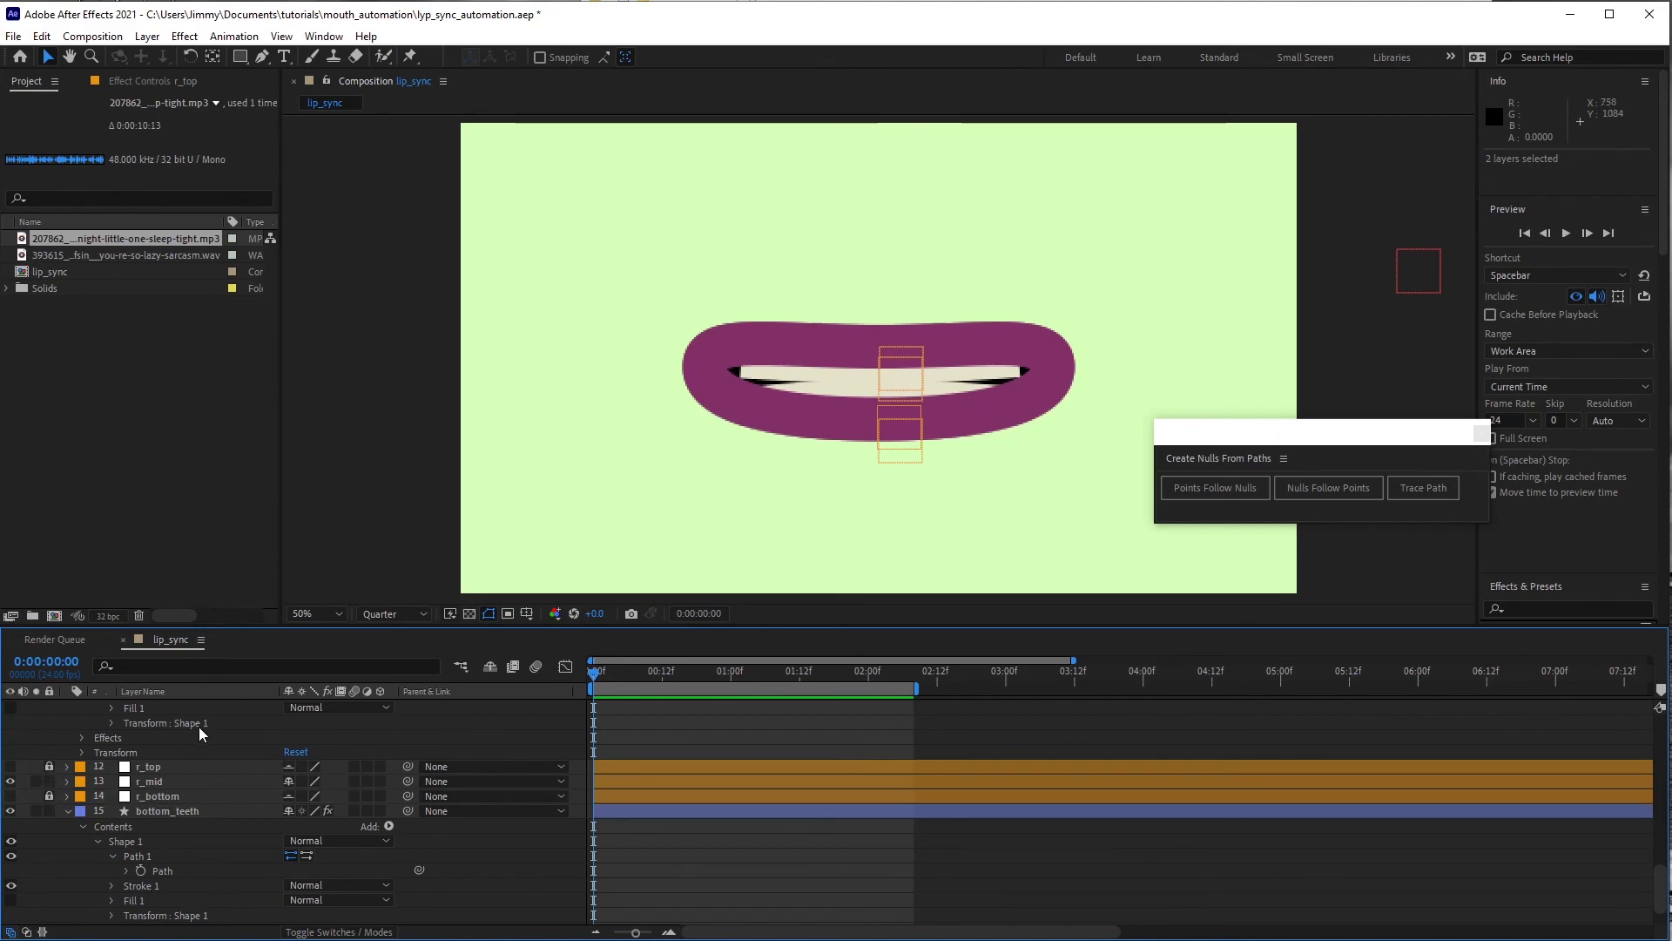
{"action": "scroll", "coordinate": [186, 739], "scroll_direction": "up", "scroll_amount": 5}
{"action": "scroll", "coordinate": [186, 740], "scroll_direction": "up", "scroll_amount": 5}
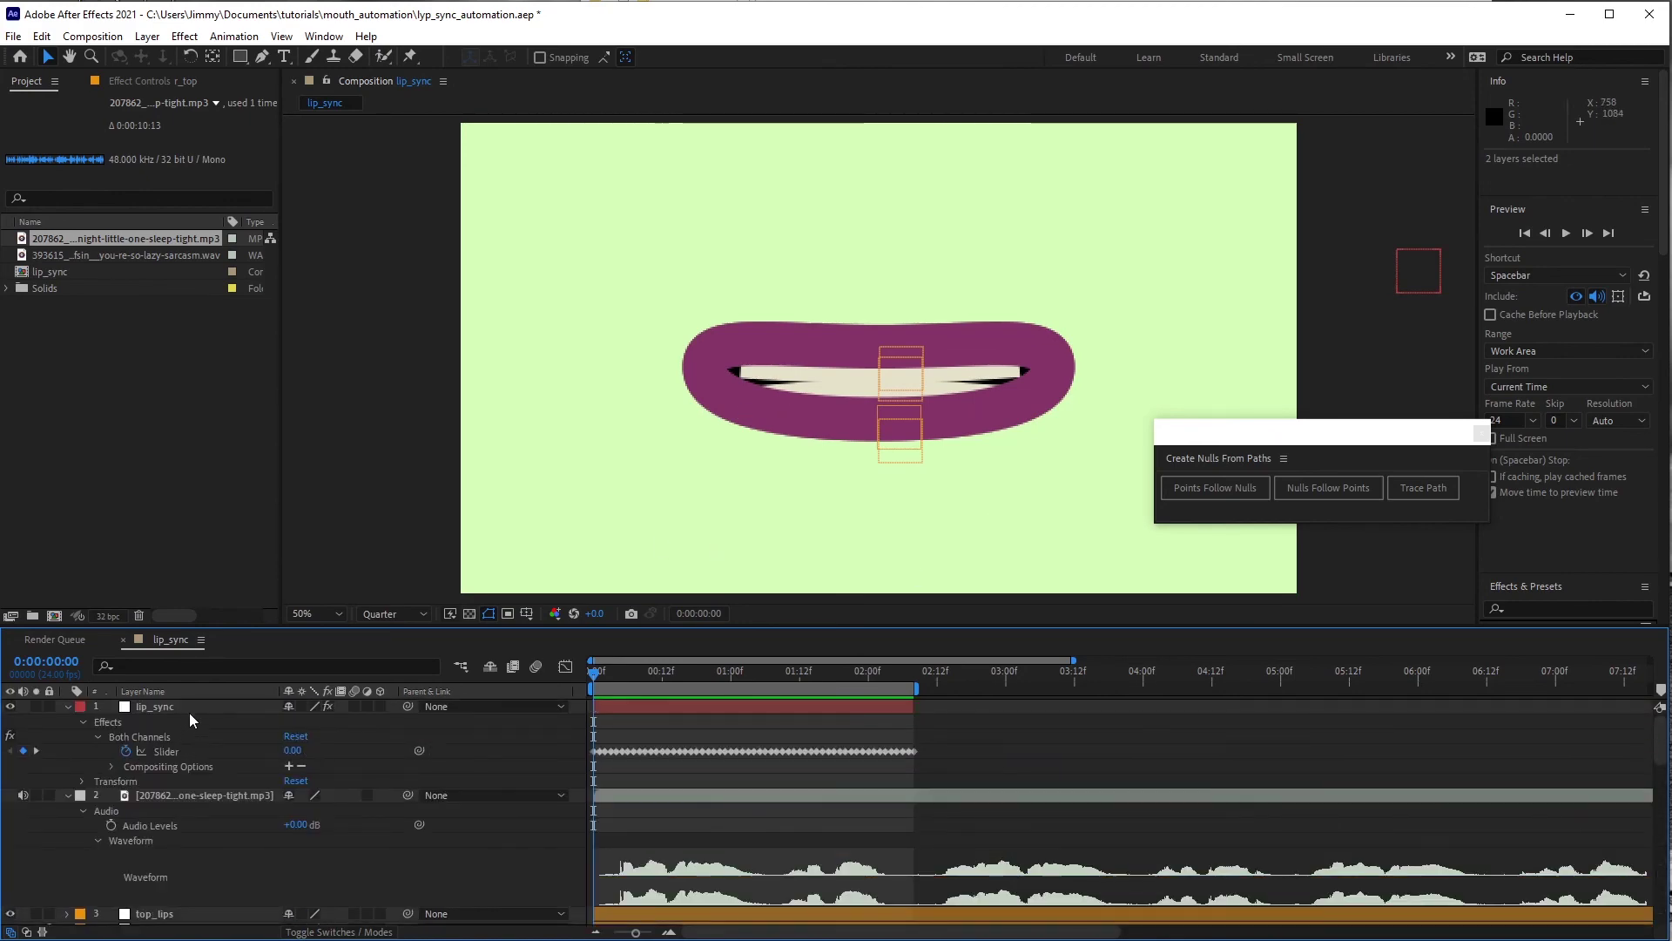
- Mute the sleep-tight mp3 layer, add the sarcasm wav clip, and preview the mouth
{"action": "left_click", "coordinate": [190, 707]}
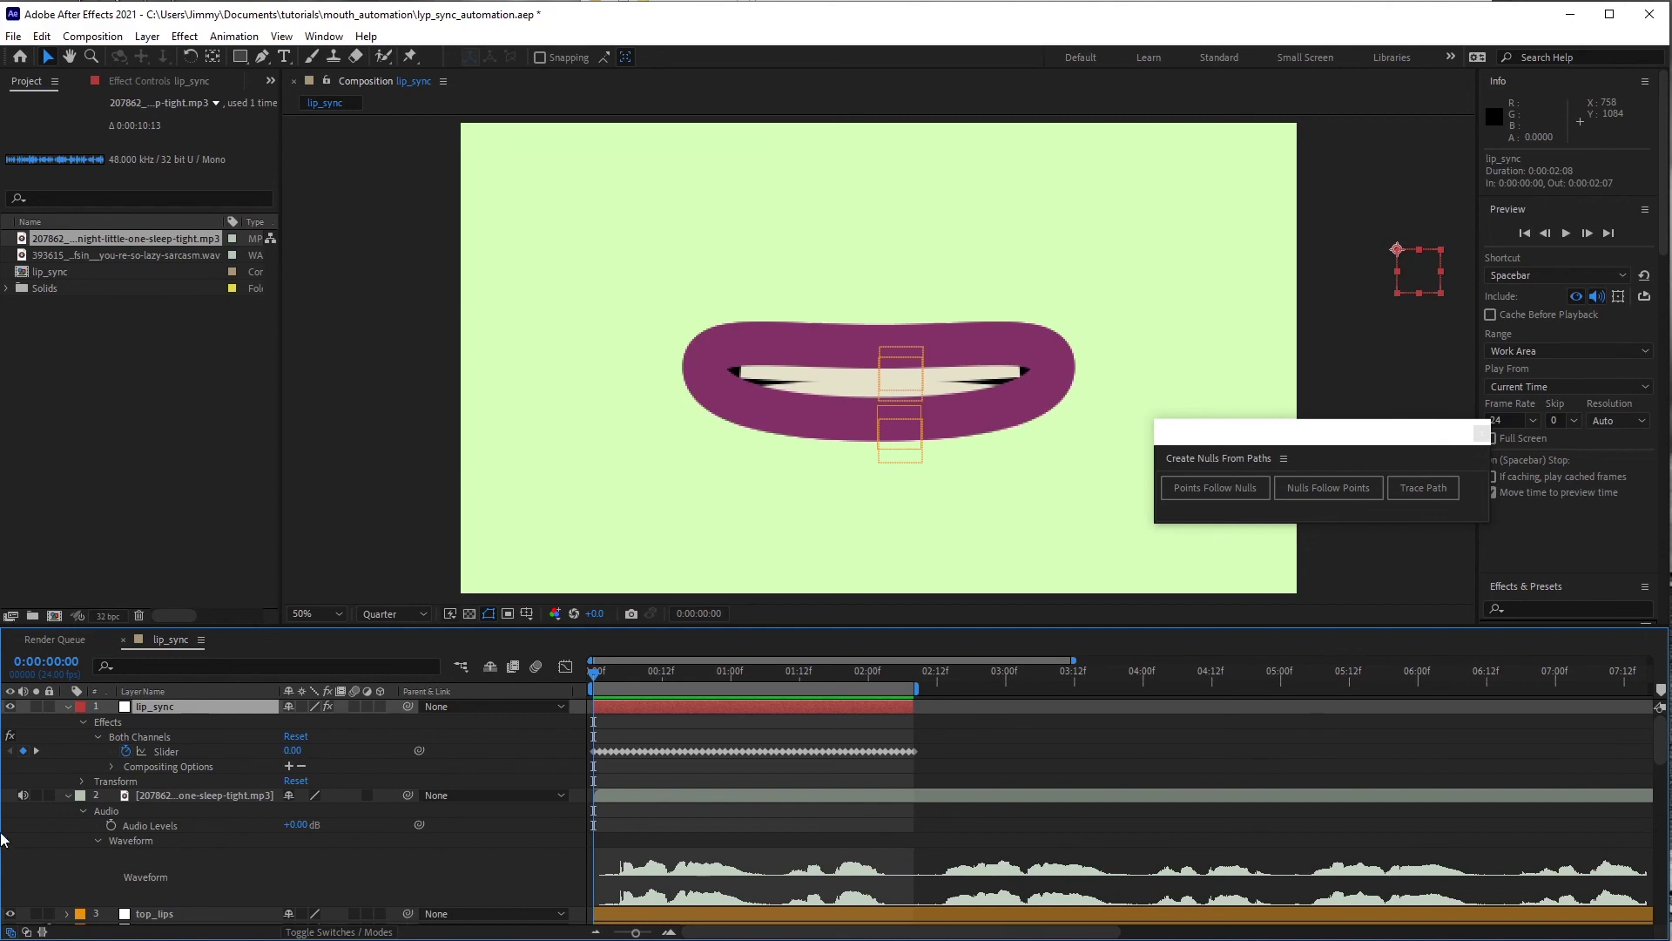
{"action": "left_click", "coordinate": [23, 794]}
{"action": "left_click_drag", "start_coordinate": [87, 255], "coordinate": [119, 782]}
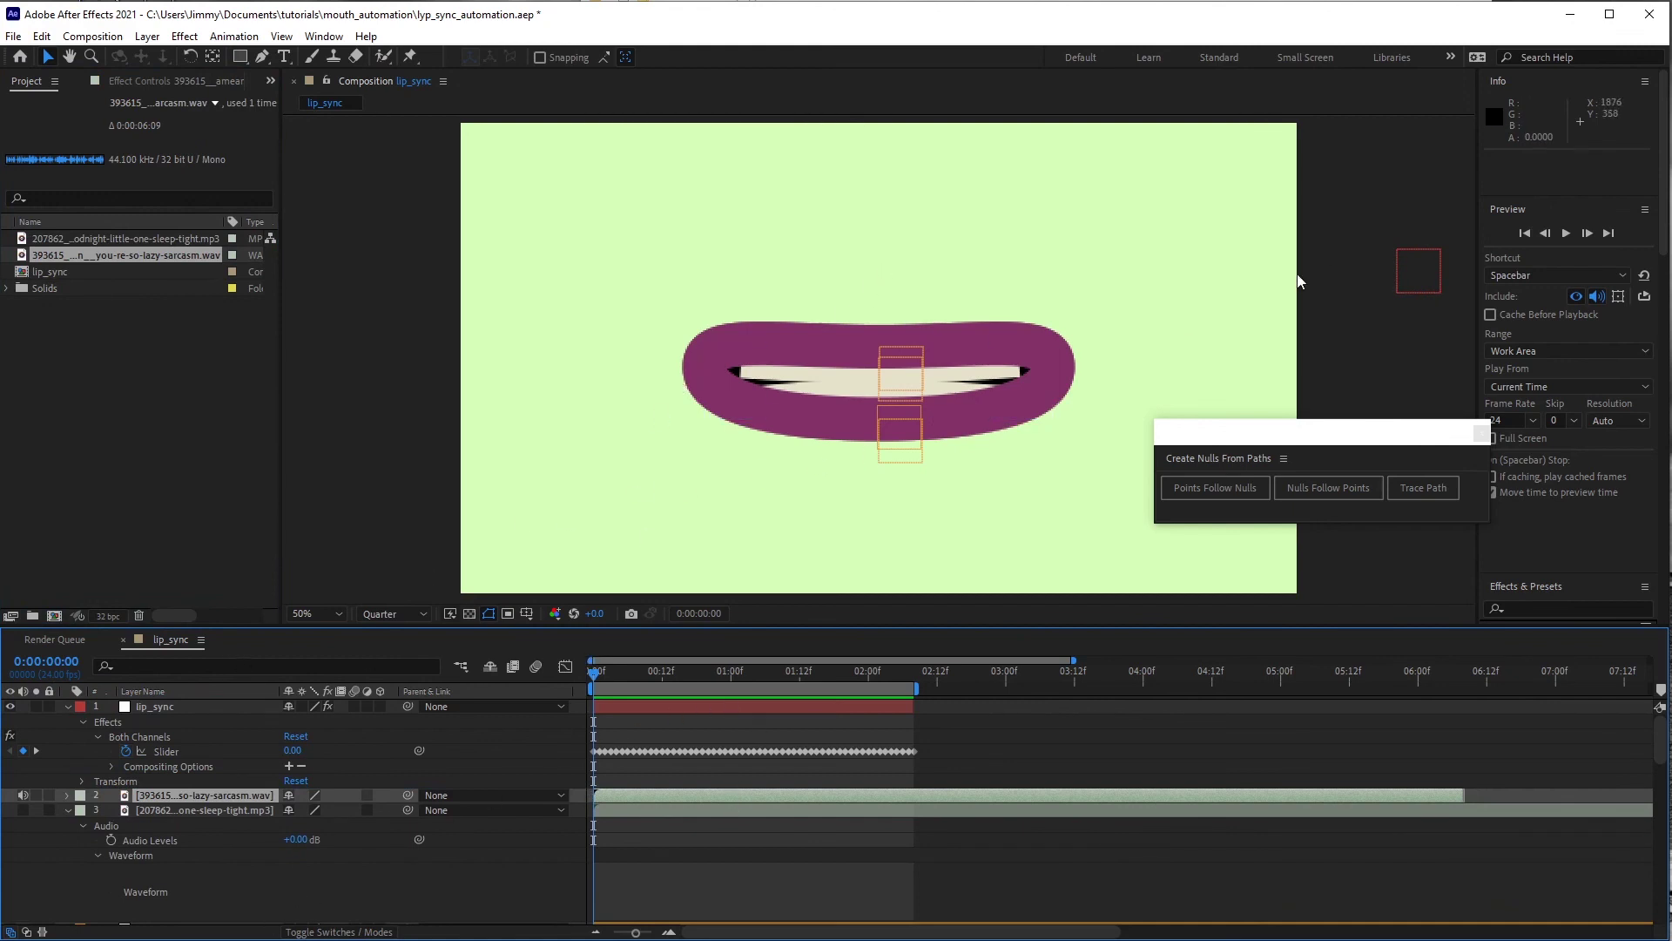
{"action": "left_click", "coordinate": [1524, 234]}
{"action": "left_click", "coordinate": [1566, 233]}
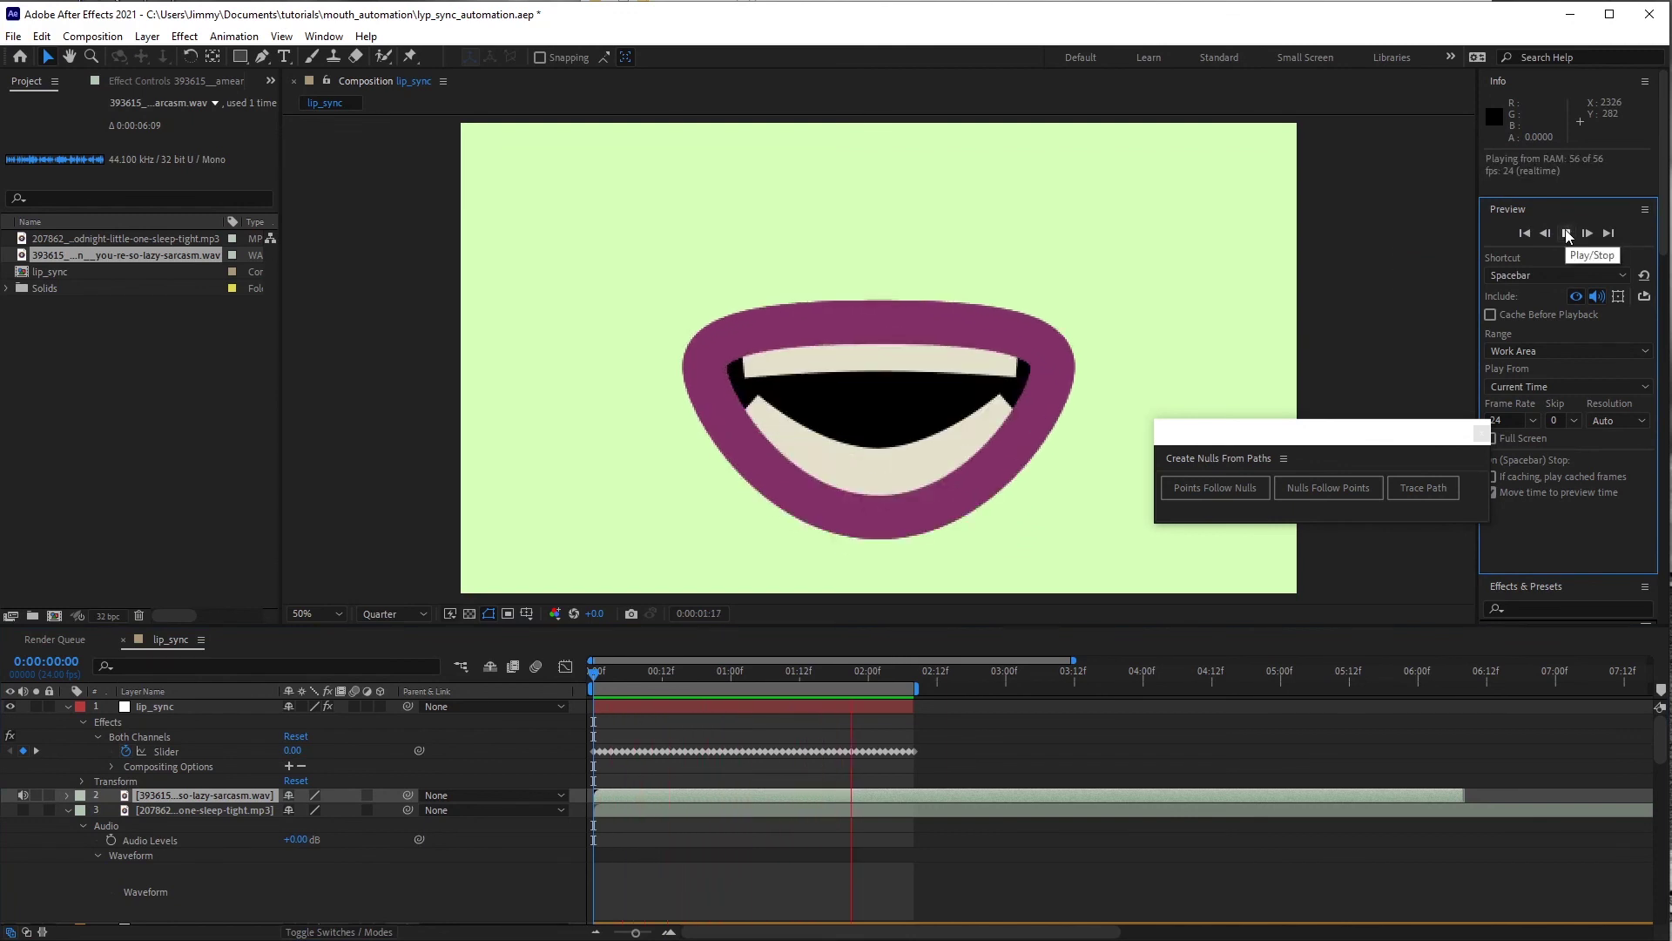
{"action": "key", "text": "space"}
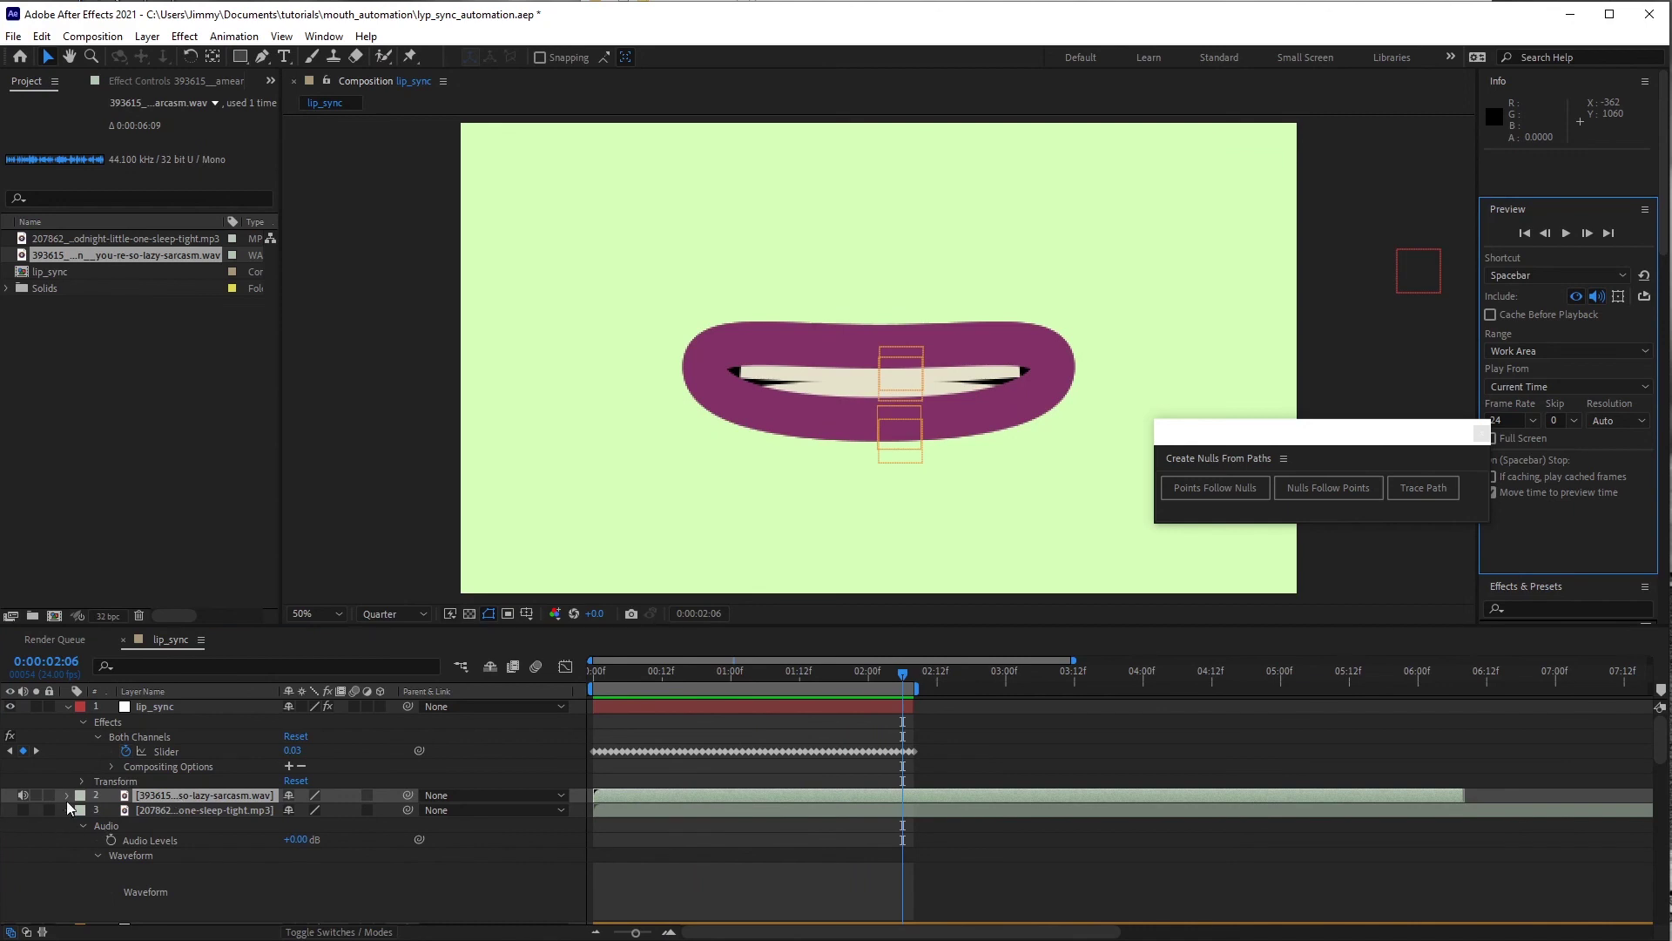
- Convert the sarcasm wav audio to keyframes and move the Audio Amplitude layer to the comp's right
{"action": "right_click", "coordinate": [154, 810]}
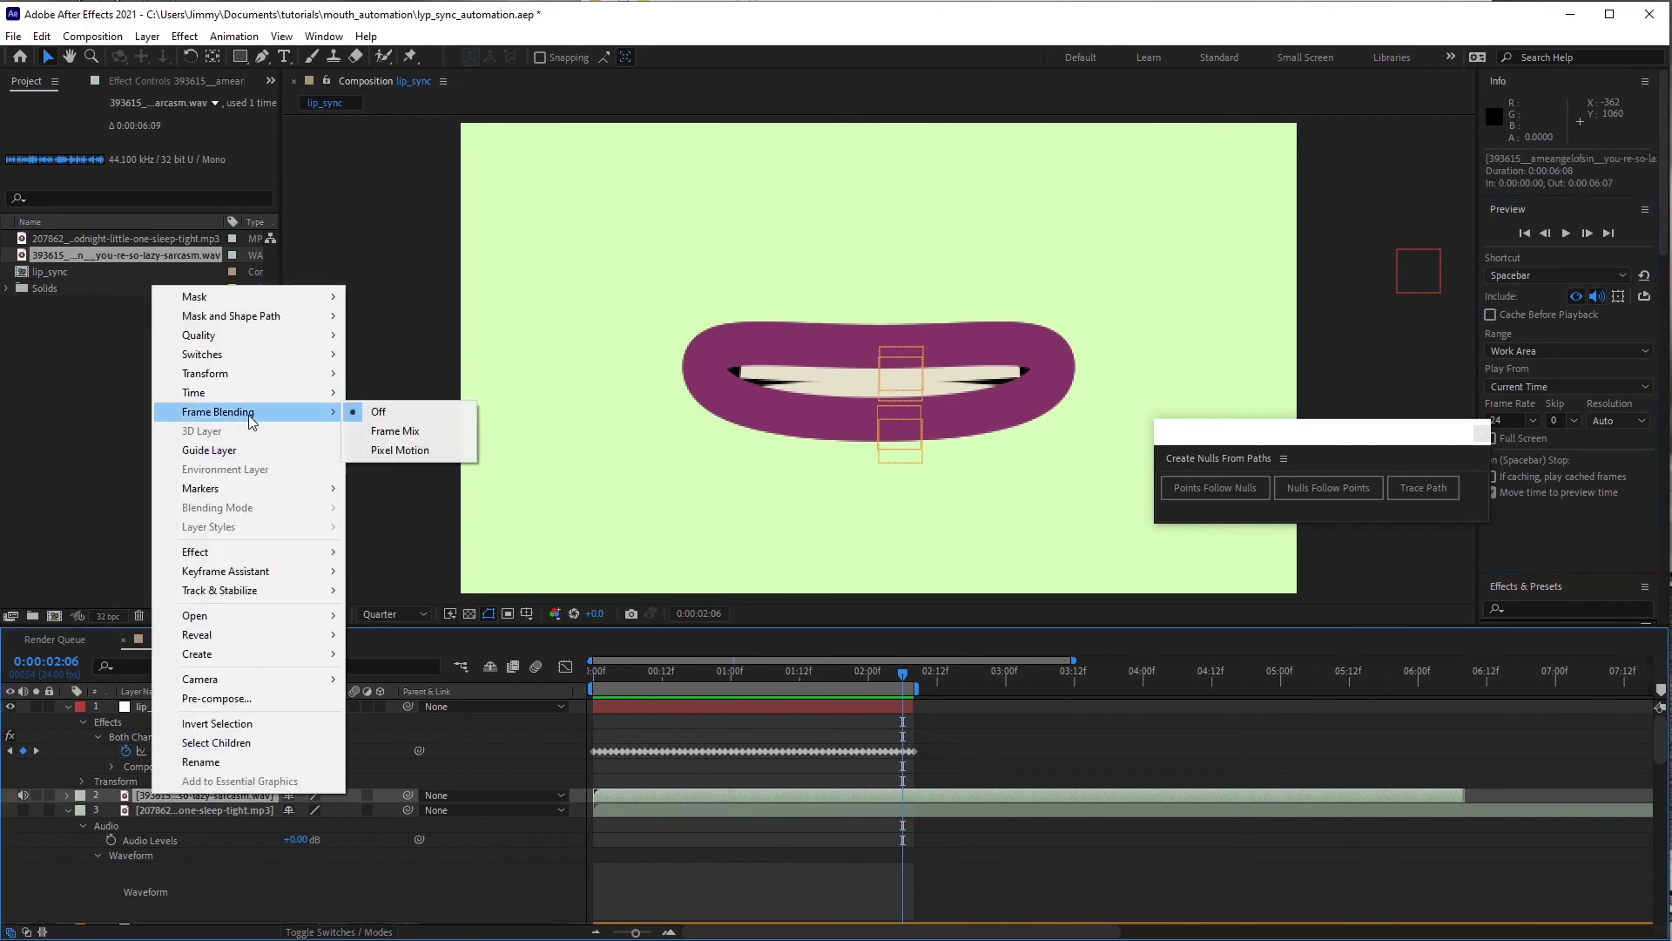
{"action": "mouse_move", "coordinate": [238, 575]}
{"action": "left_click", "coordinate": [387, 573]}
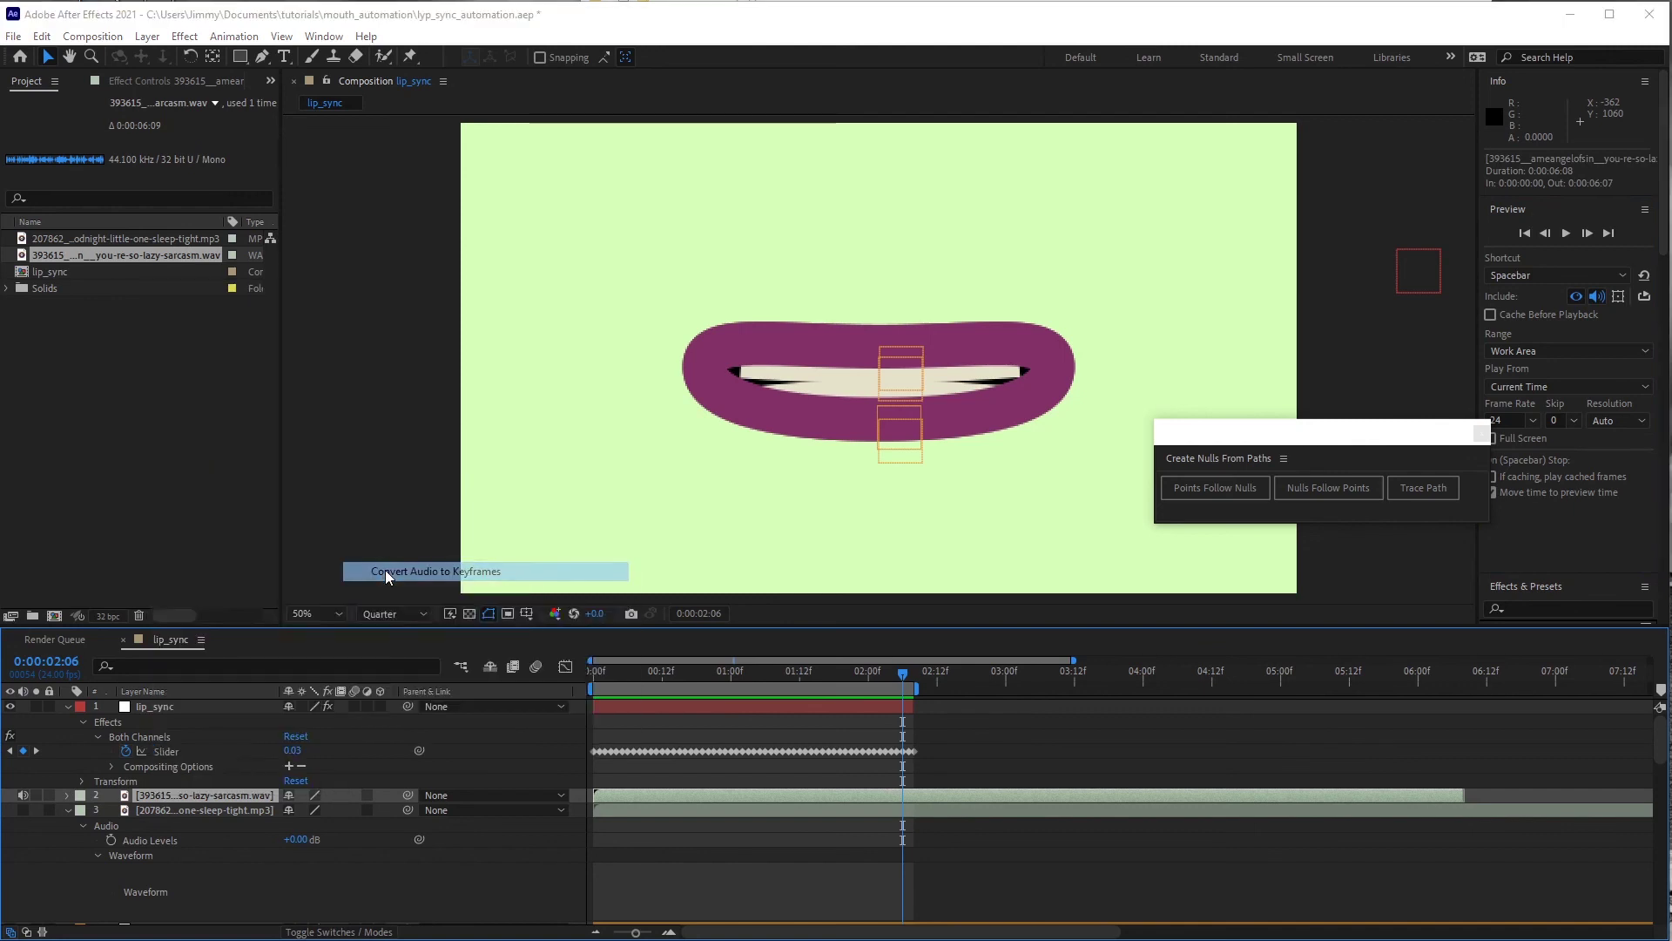
{"action": "left_click", "coordinate": [209, 708]}
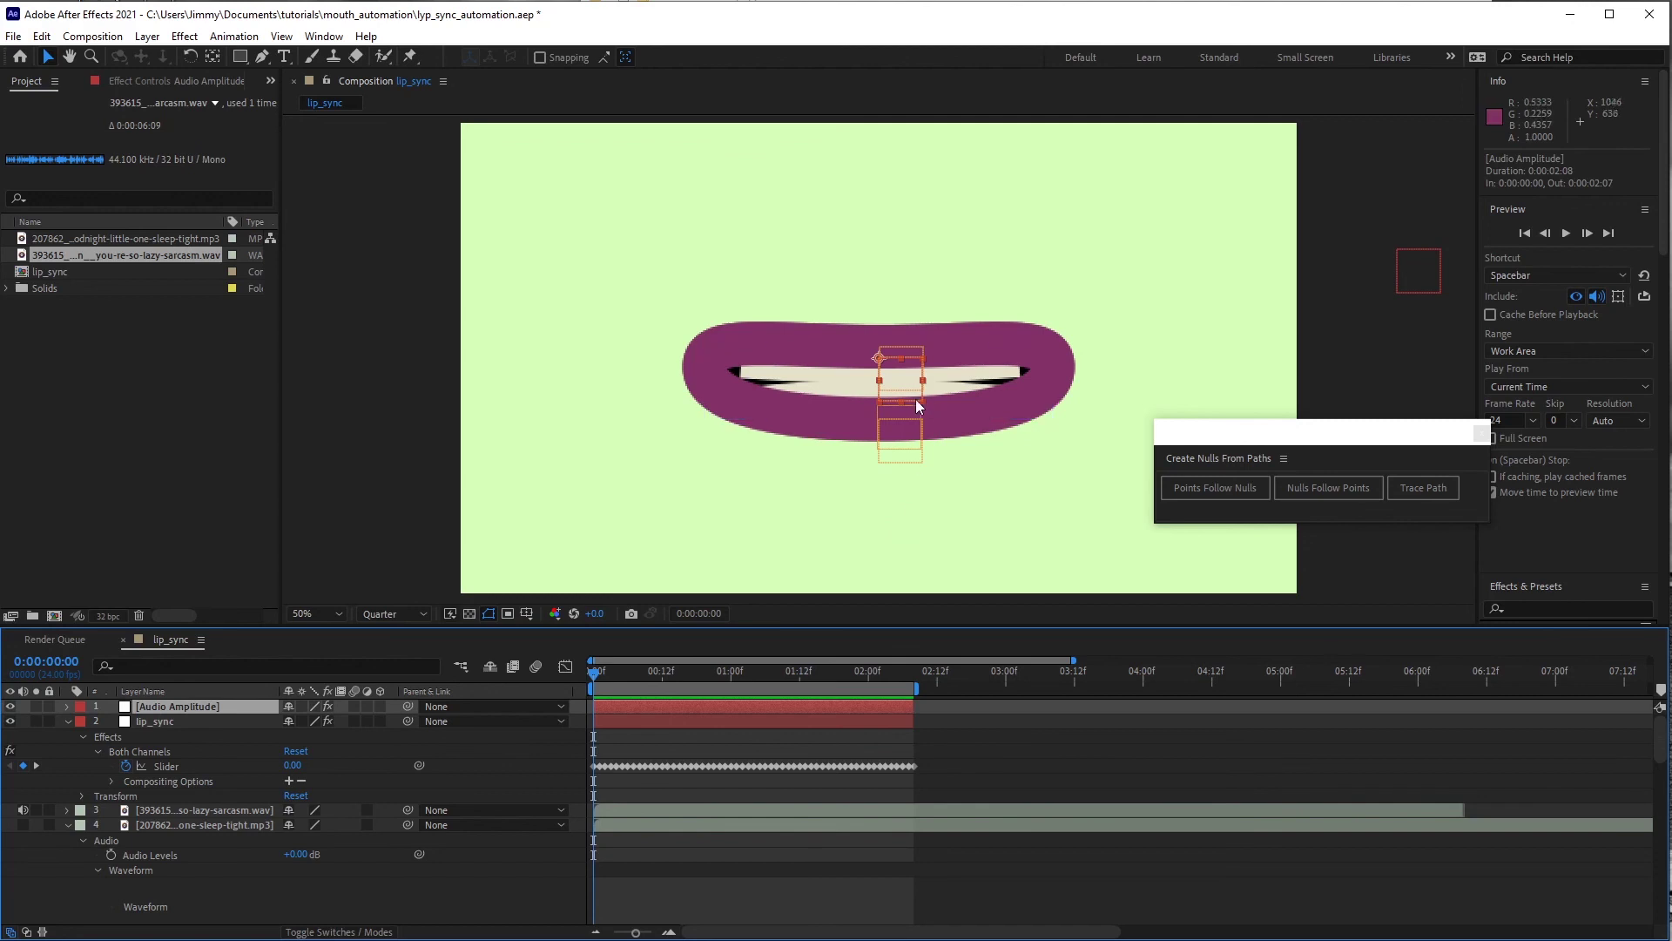
{"action": "left_click_drag", "start_coordinate": [881, 364], "coordinate": [1377, 329]}
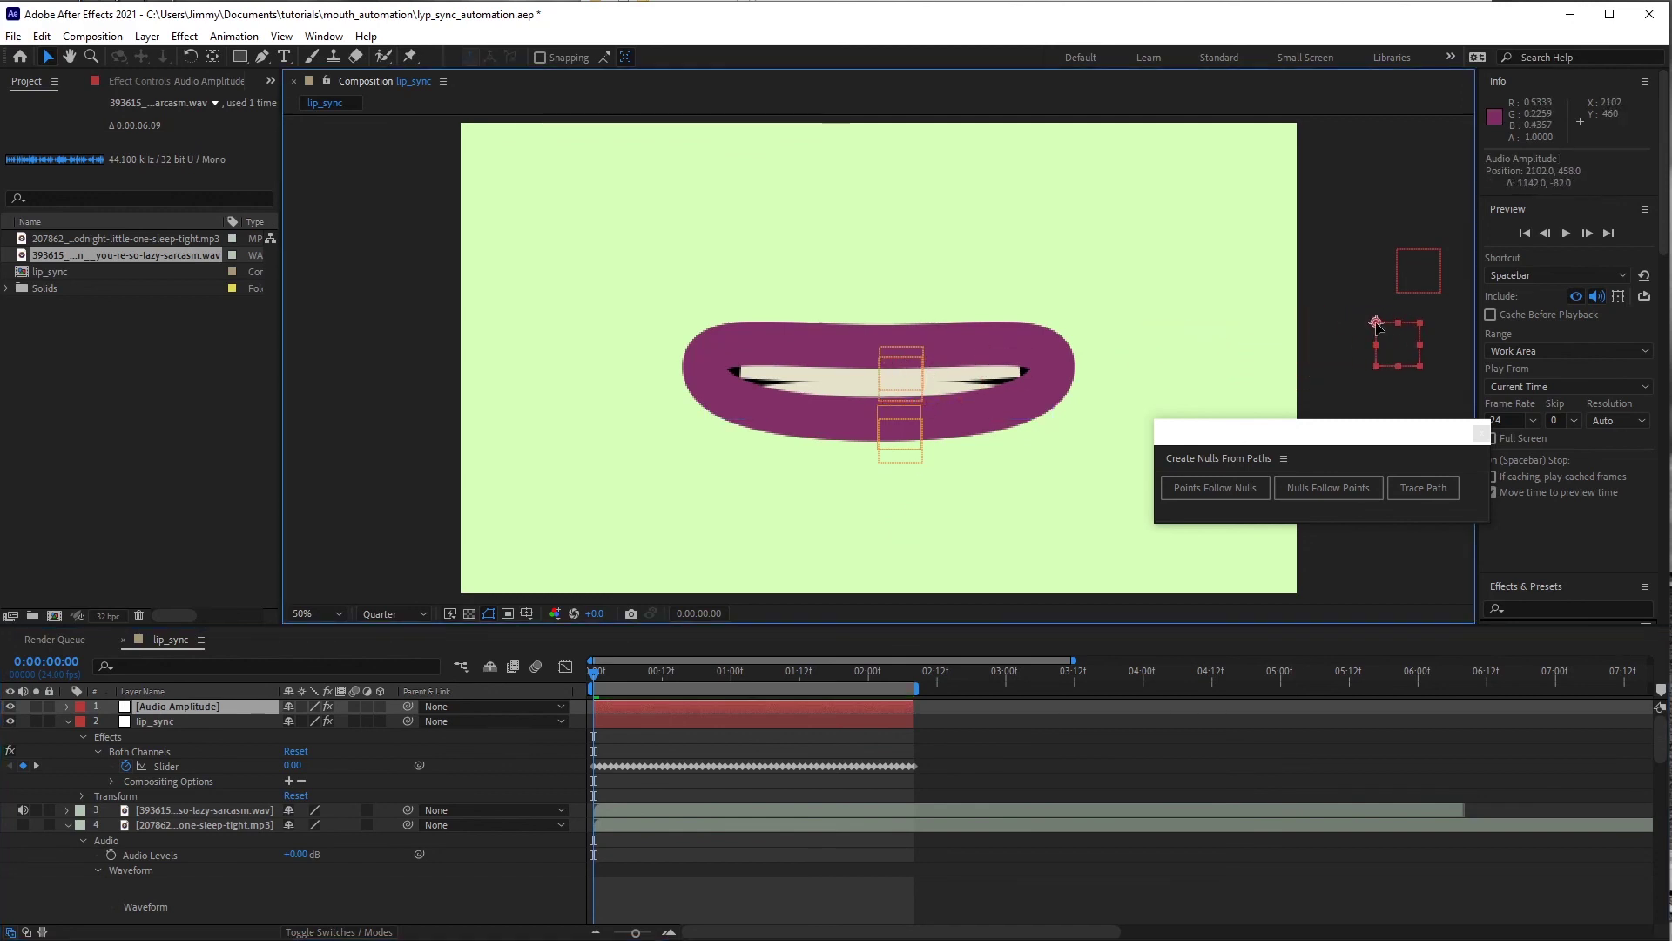
- Delete the old lip_sync layer and start renaming Audio Amplitude to lip_sync
{"action": "left_click", "coordinate": [170, 722]}
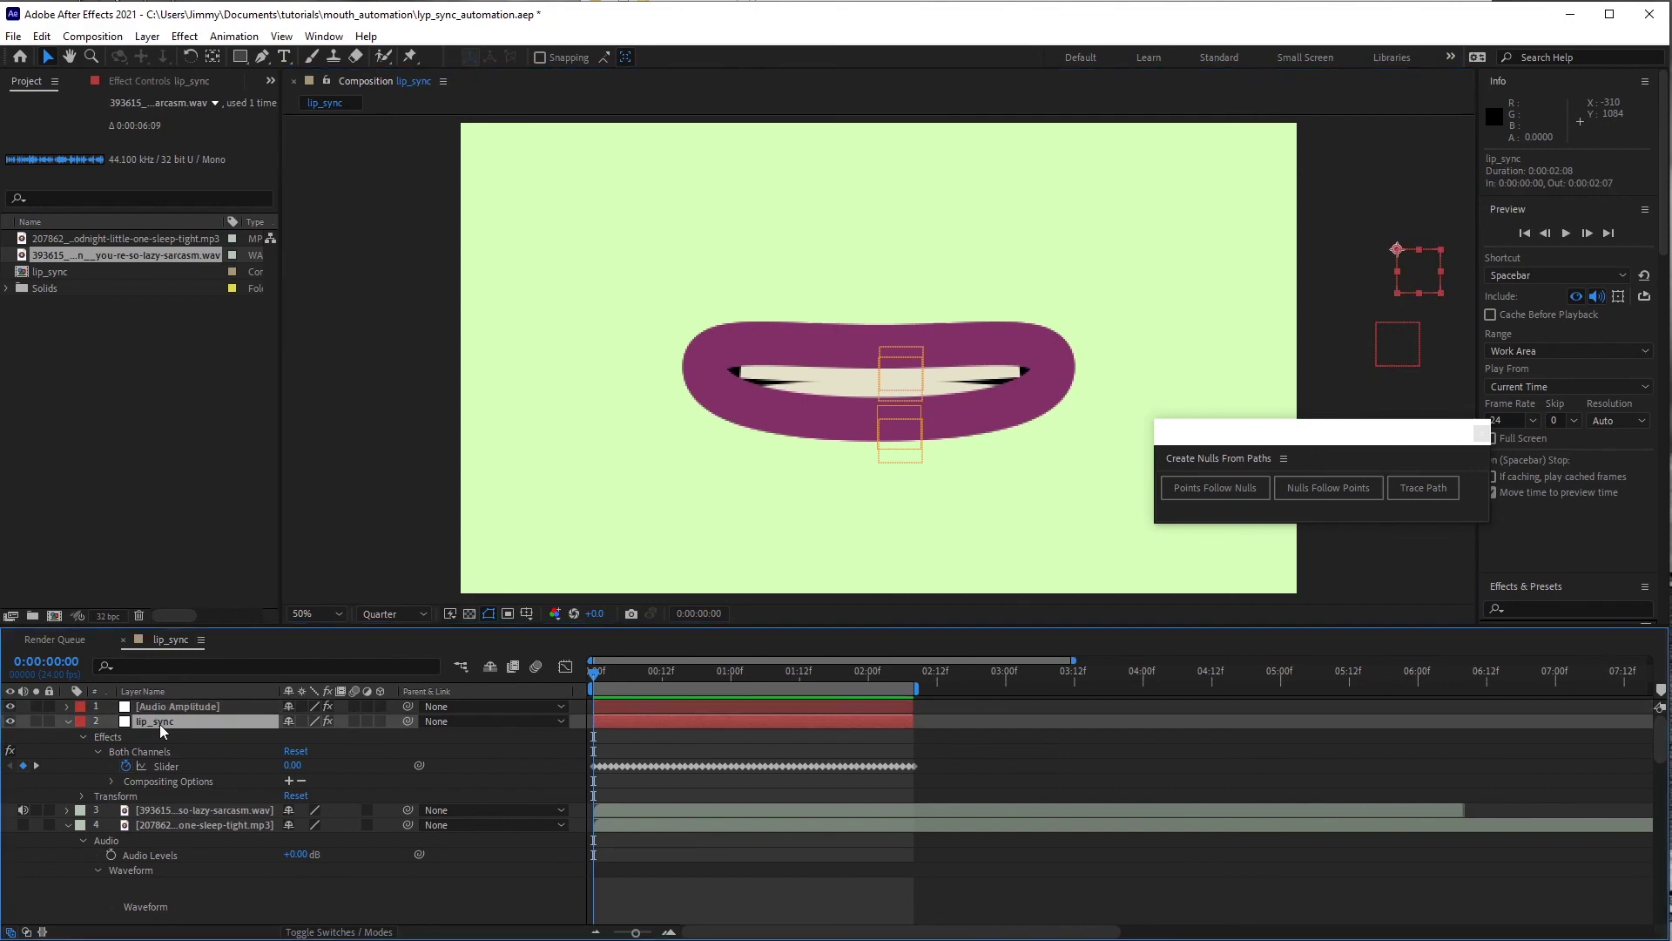
{"action": "key", "text": "Delete"}
{"action": "left_click", "coordinate": [176, 706]}
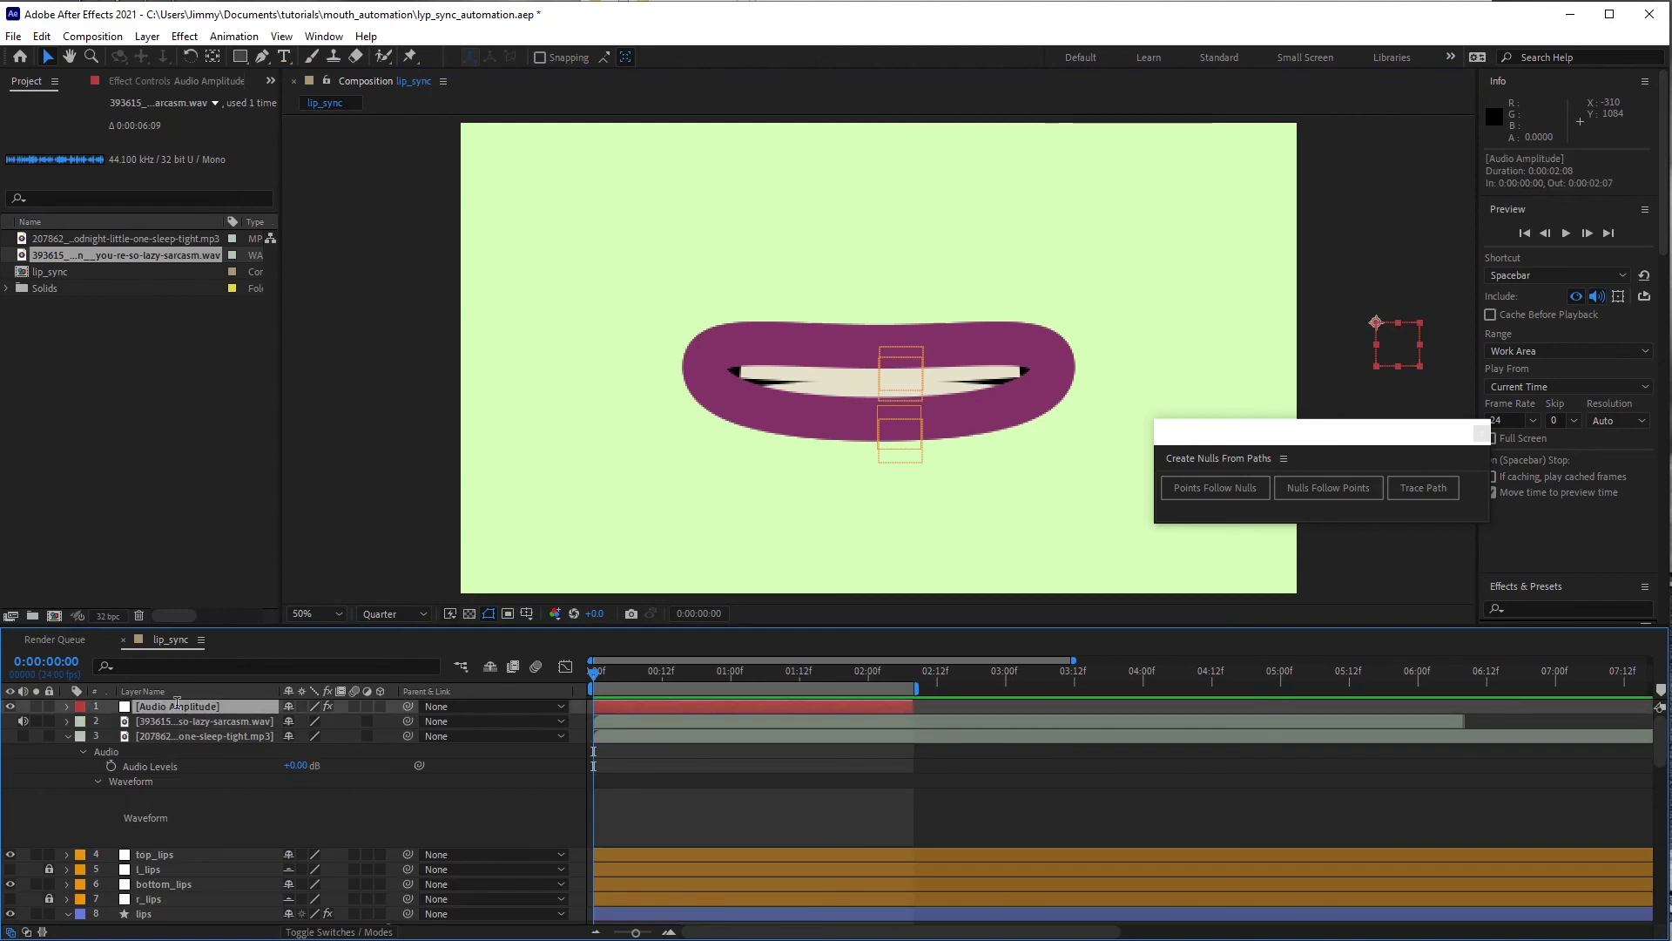
{"action": "key", "text": "Return"}
{"action": "key", "text": "BackSpace"}
{"action": "type", "text": "lip_sync"}
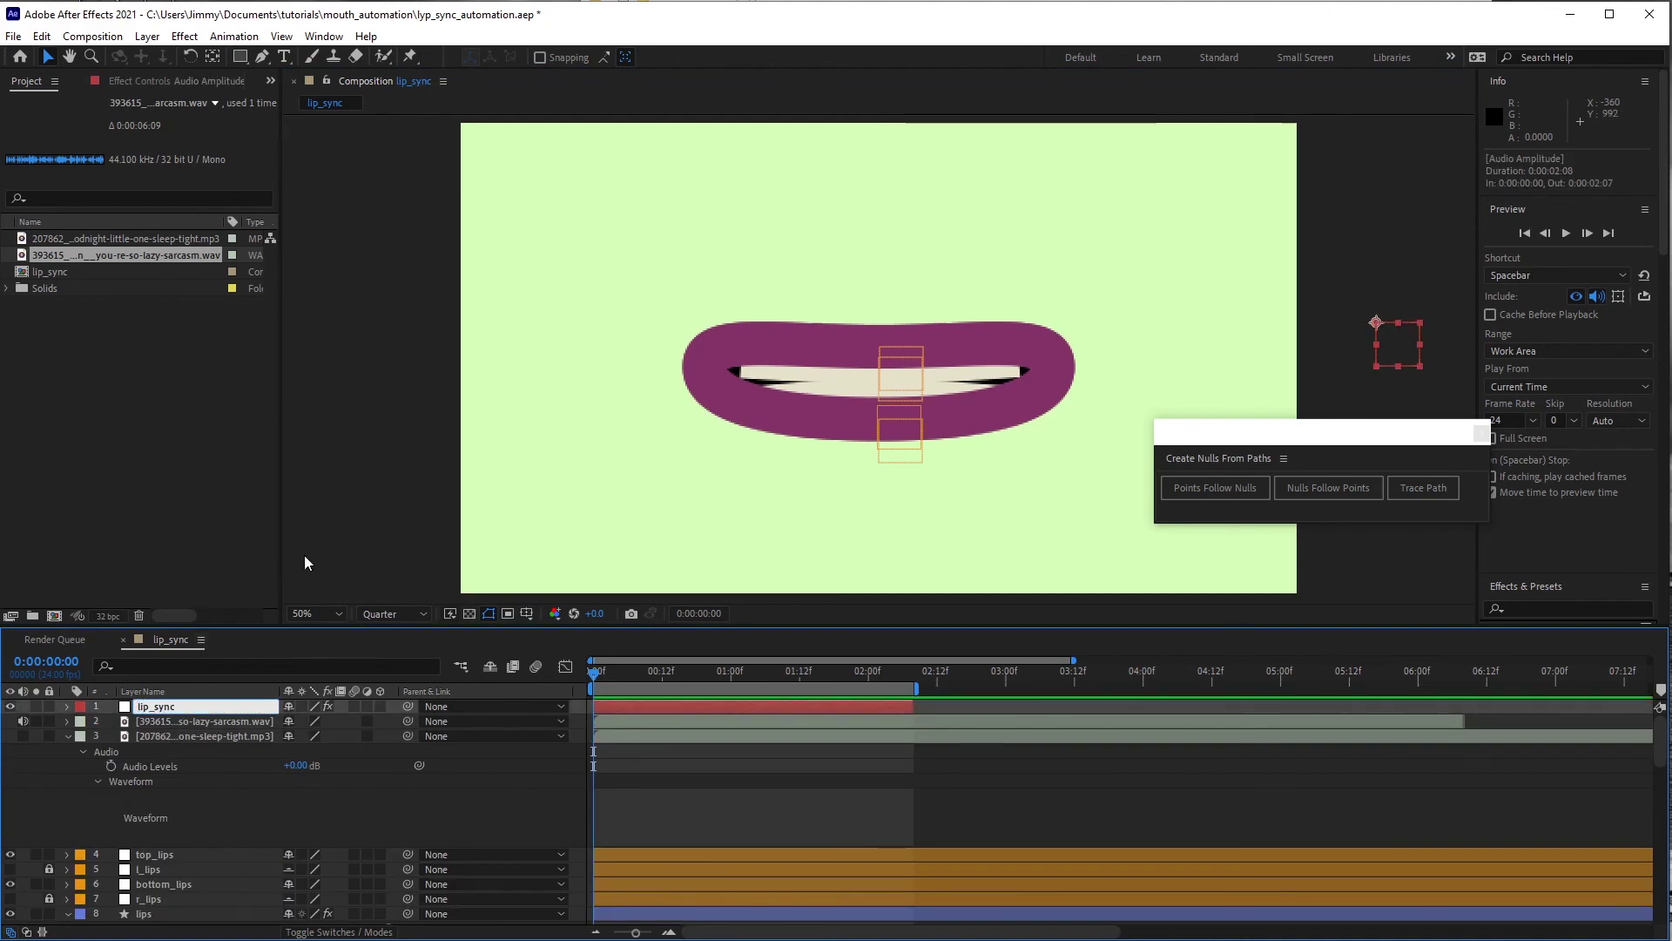
- Confirm the lip_sync name, preview the rig with the sarcasm audio, then revert to restore both layers
{"action": "left_click", "coordinate": [306, 556]}
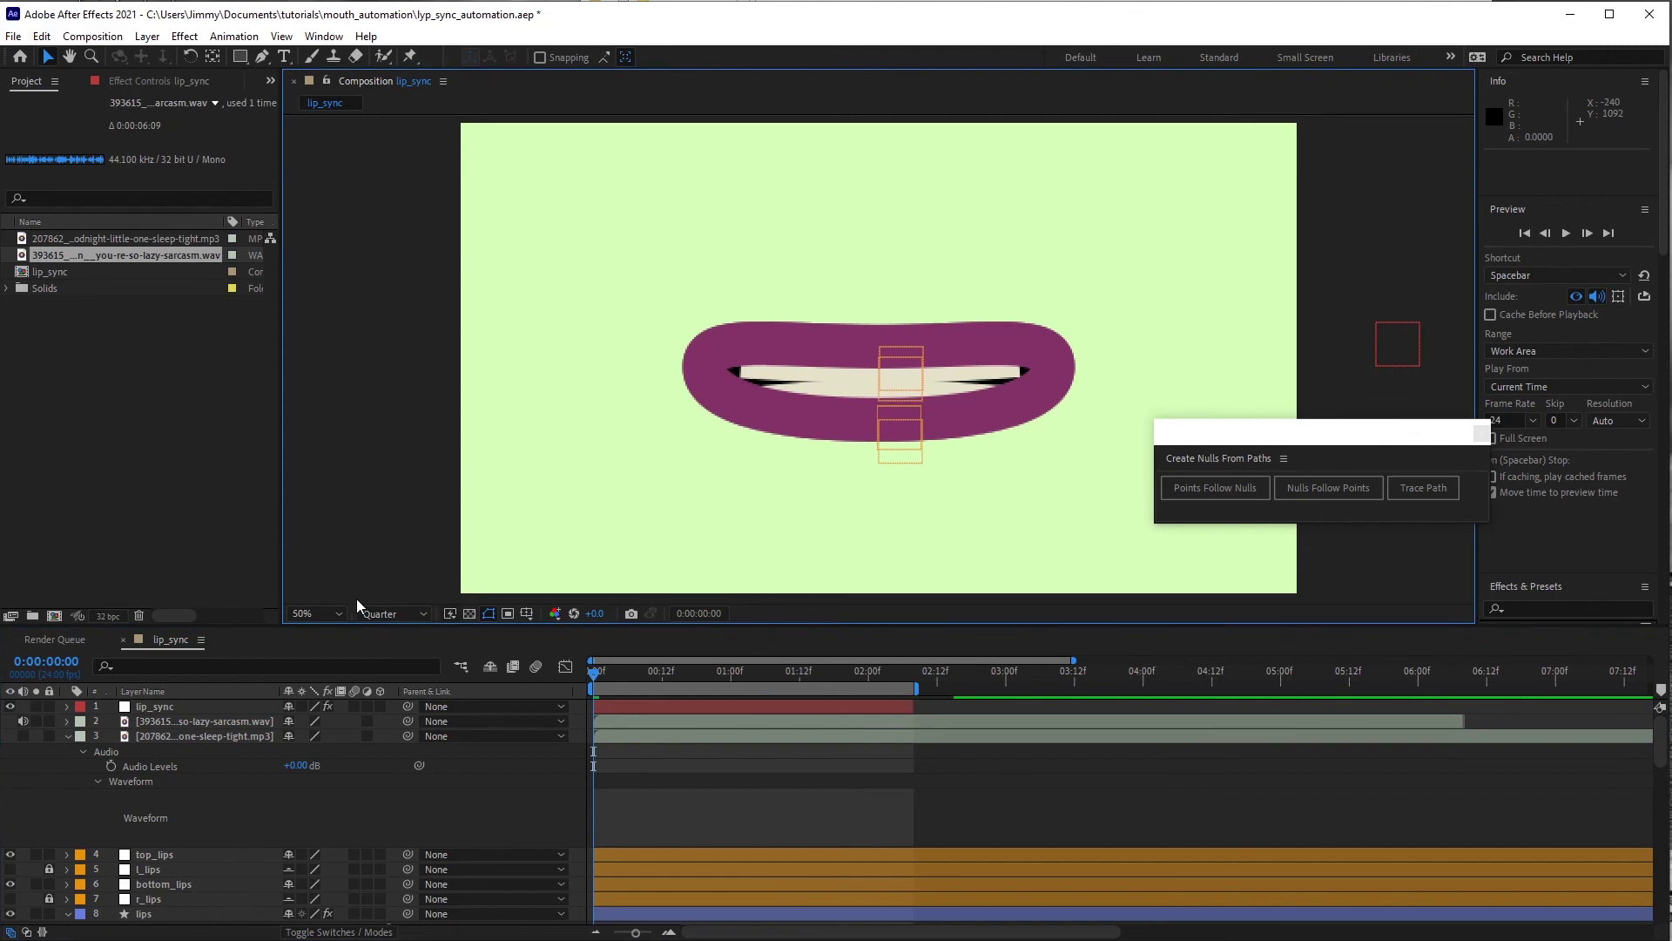
{"action": "left_click", "coordinate": [1567, 234]}
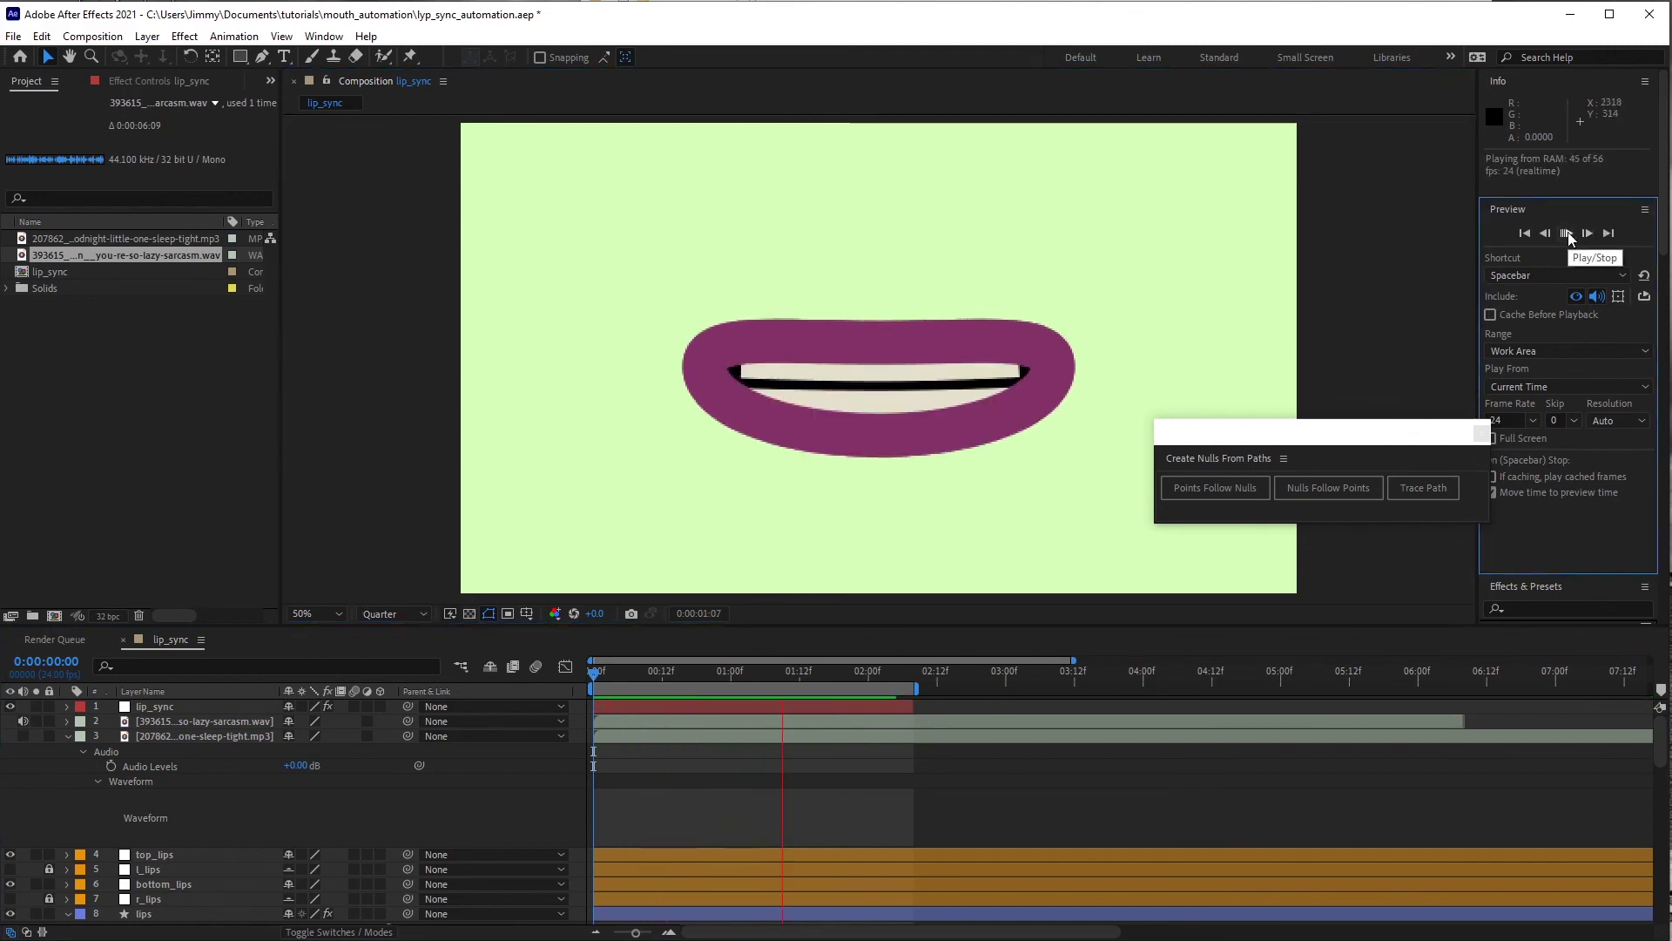
{"action": "left_click", "coordinate": [1567, 234]}
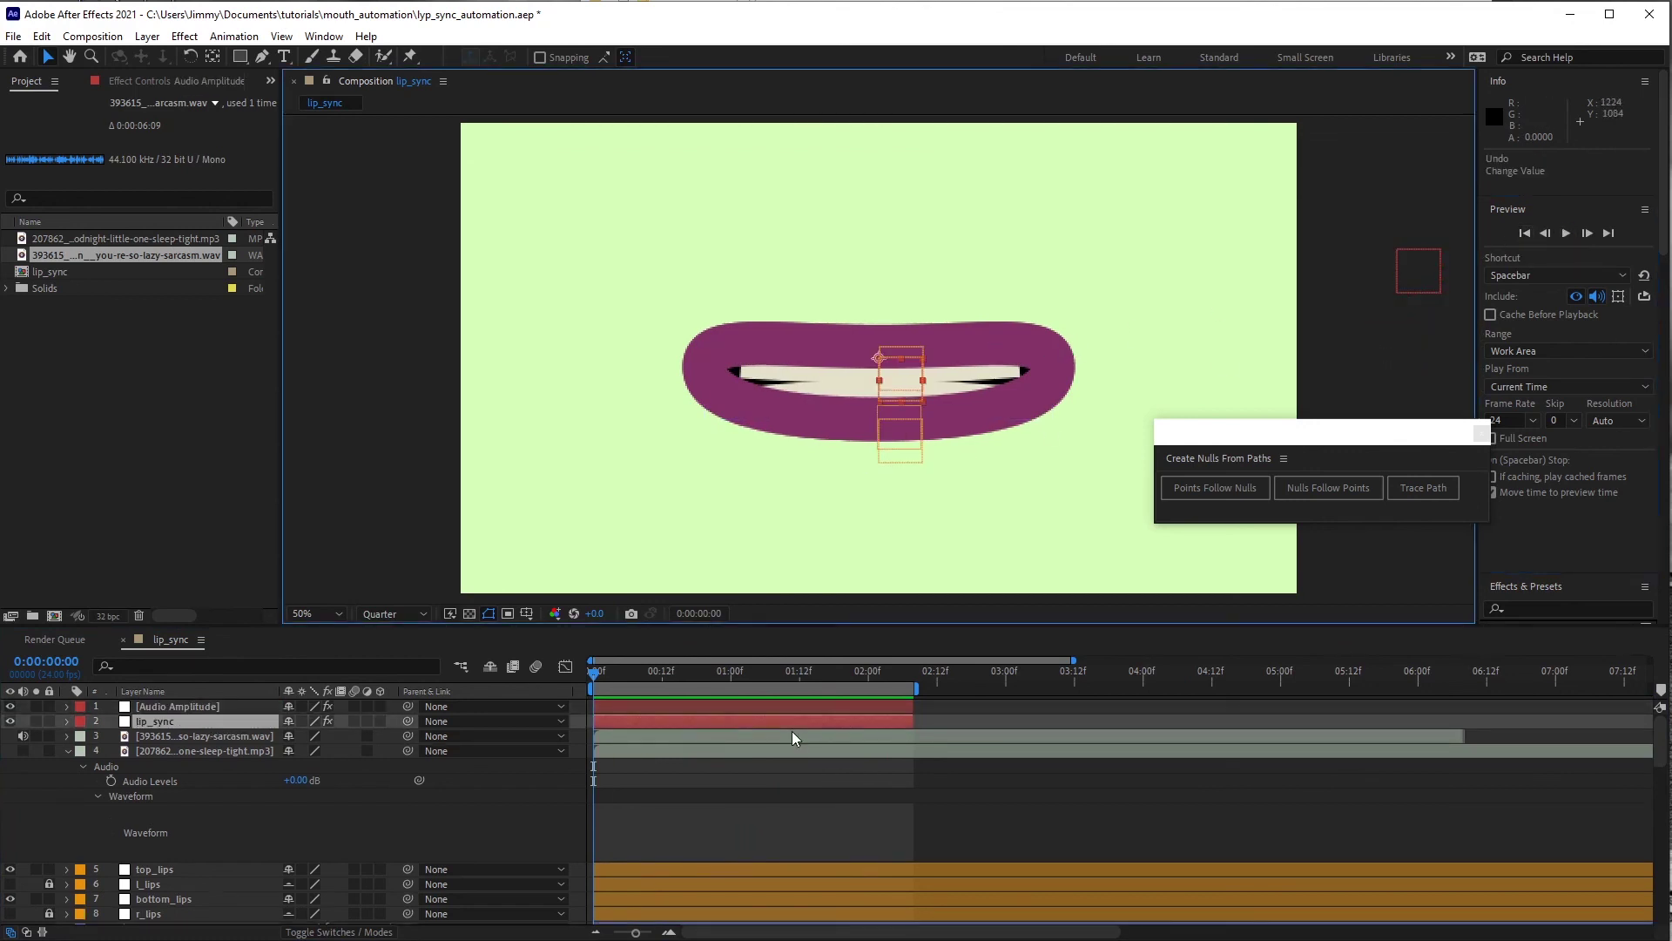
{"action": "left_click", "coordinate": [23, 735]}
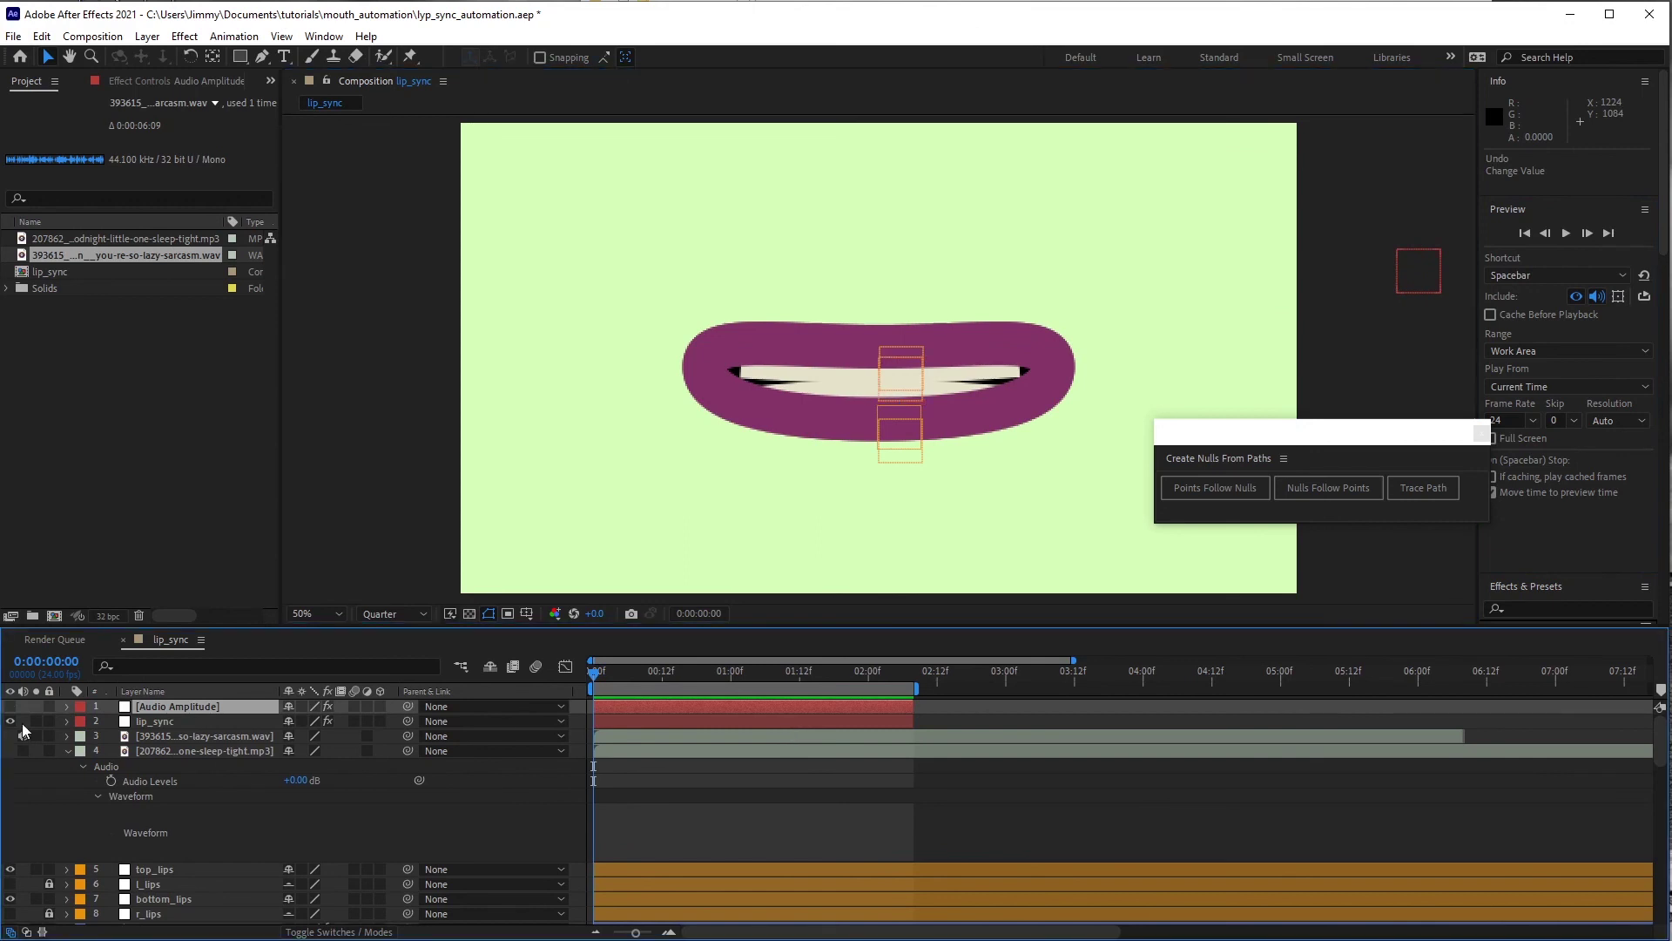